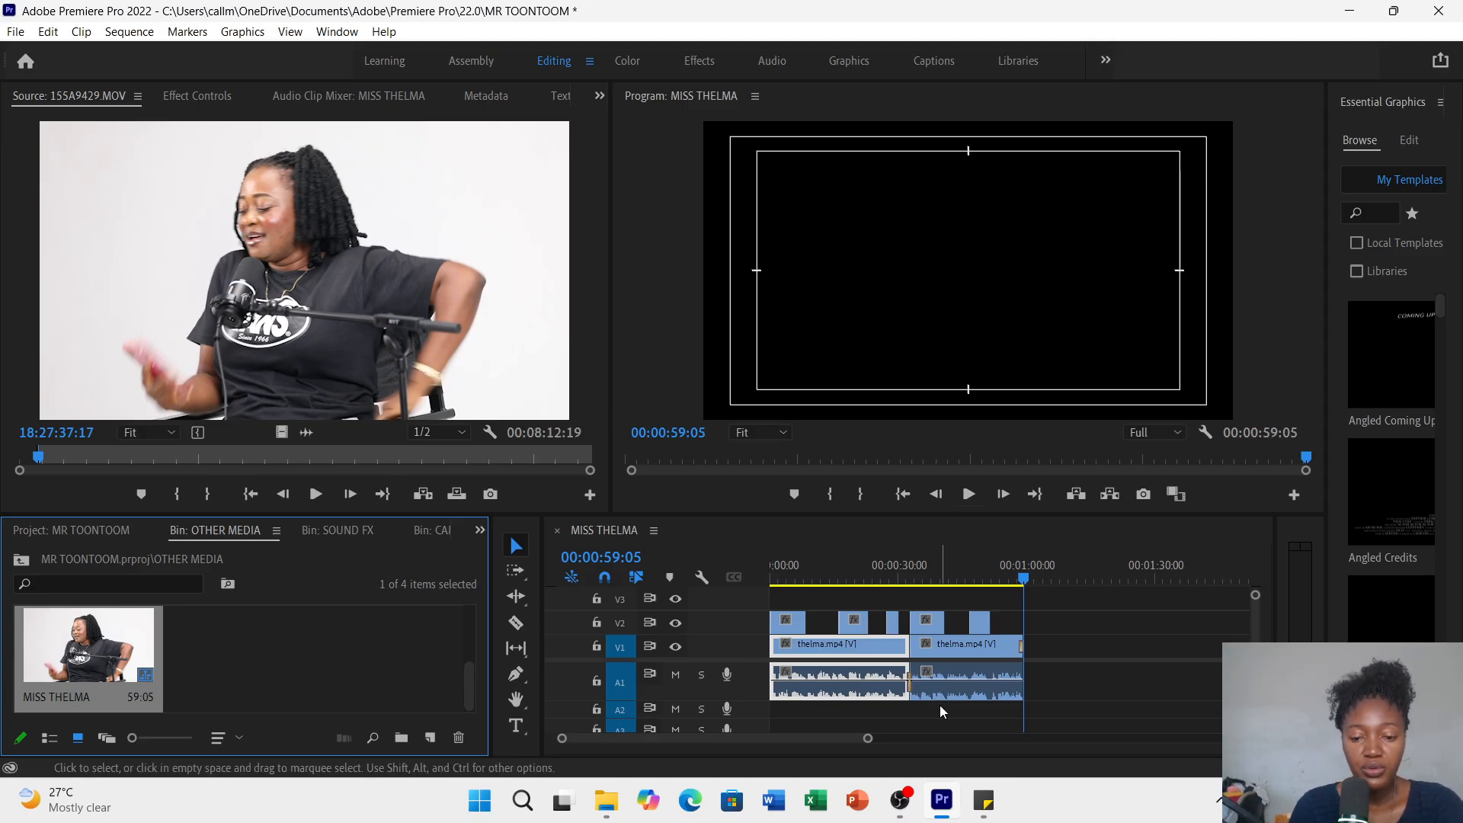
- Open the SOUND FX bin inside the project's AUDIO bin
{"action": "left_click_drag", "start_coordinate": [466, 680], "coordinate": [468, 622]}
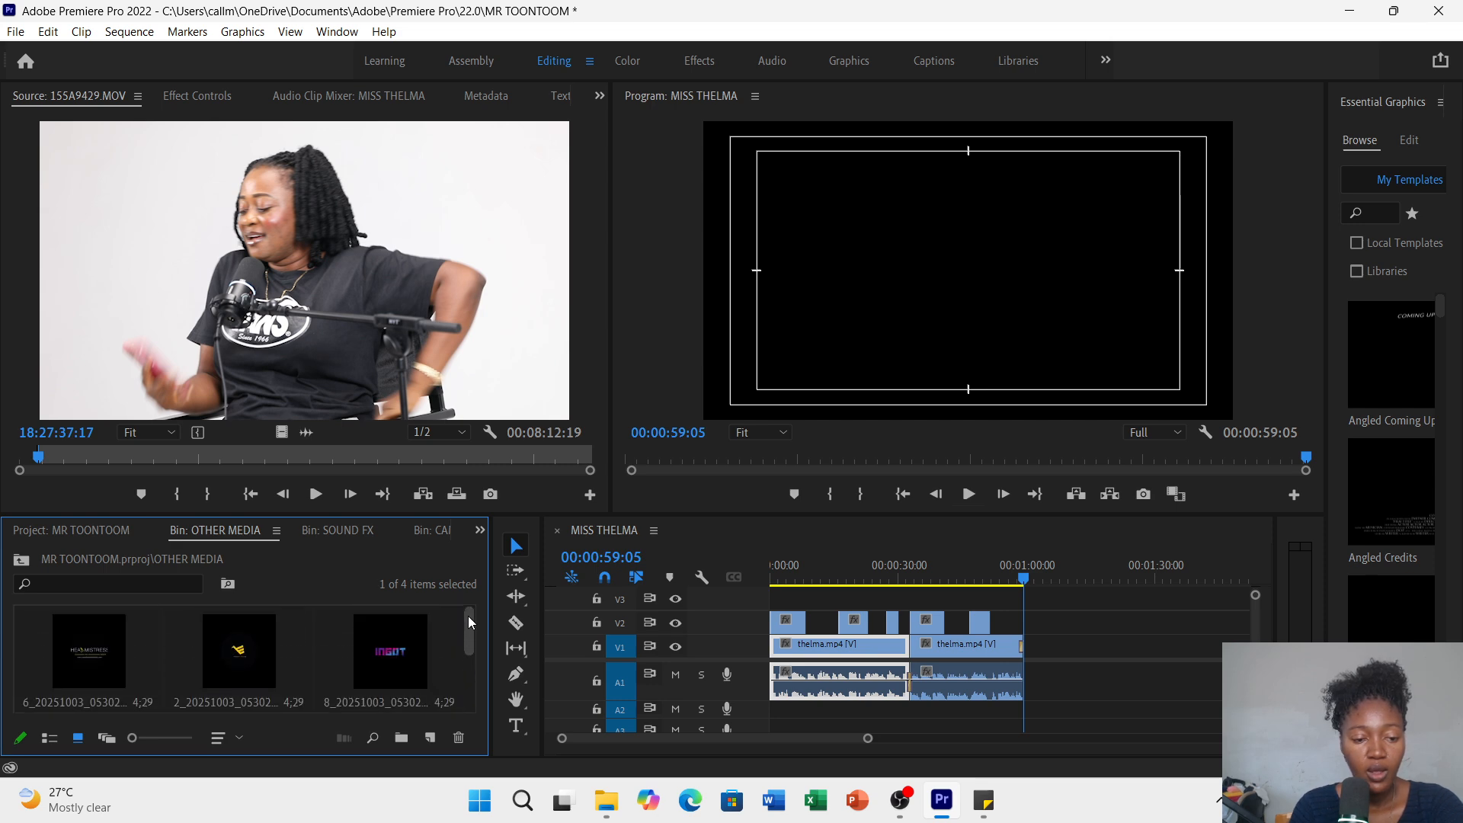
{"action": "left_click", "coordinate": [24, 564]}
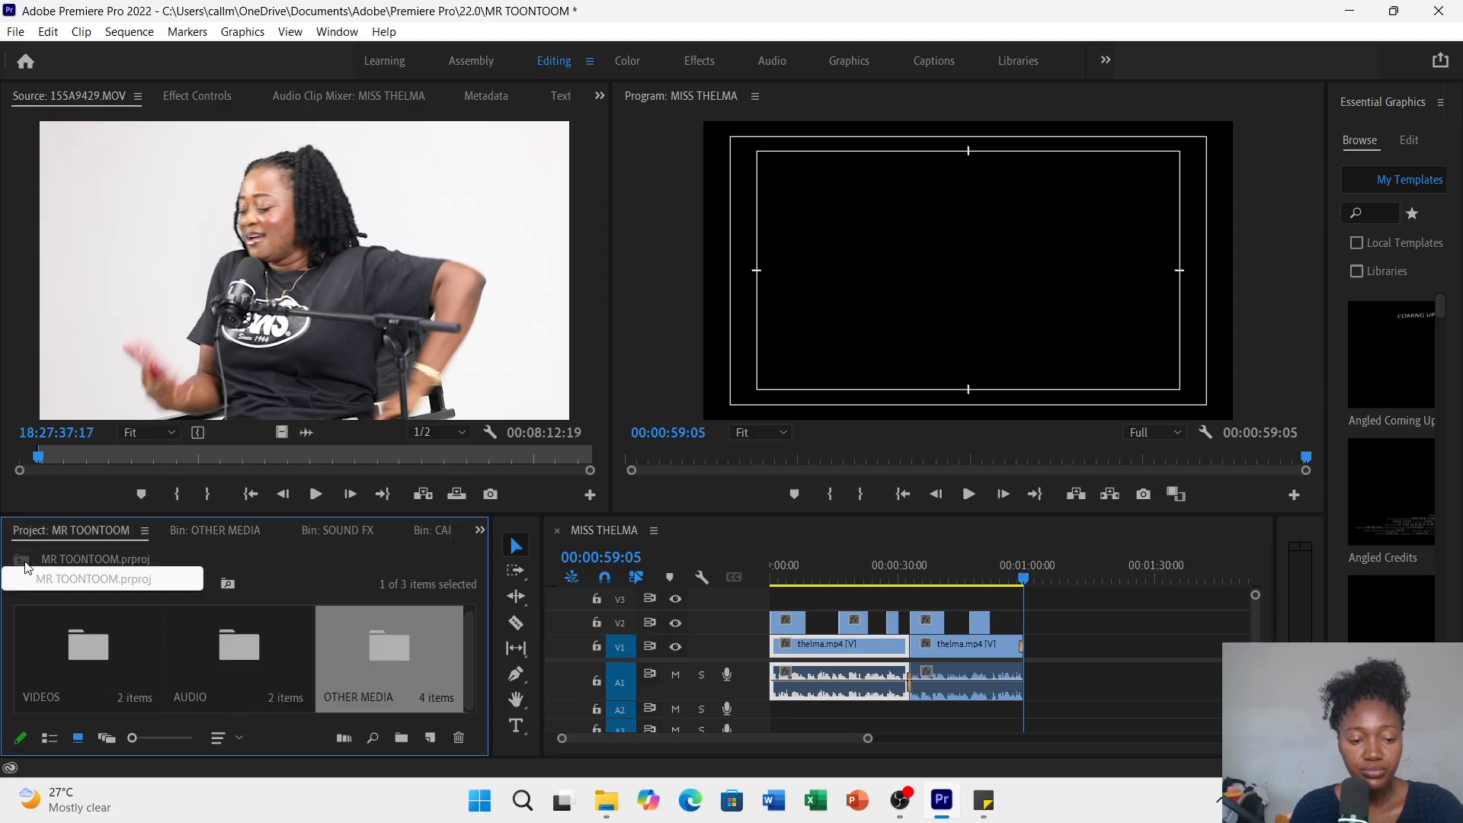
{"action": "double_click", "coordinate": [231, 658]}
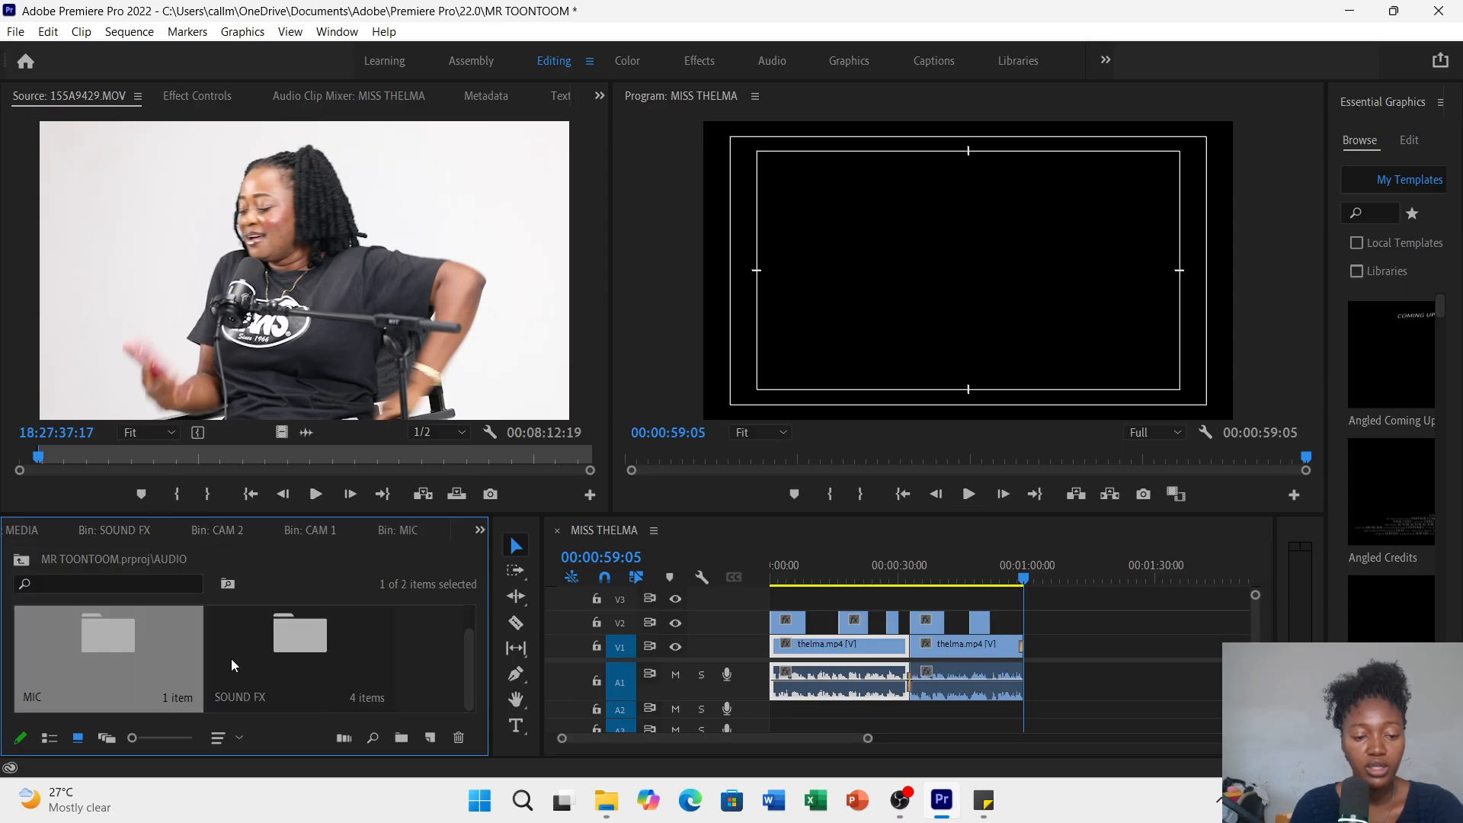
{"action": "double_click", "coordinate": [305, 642]}
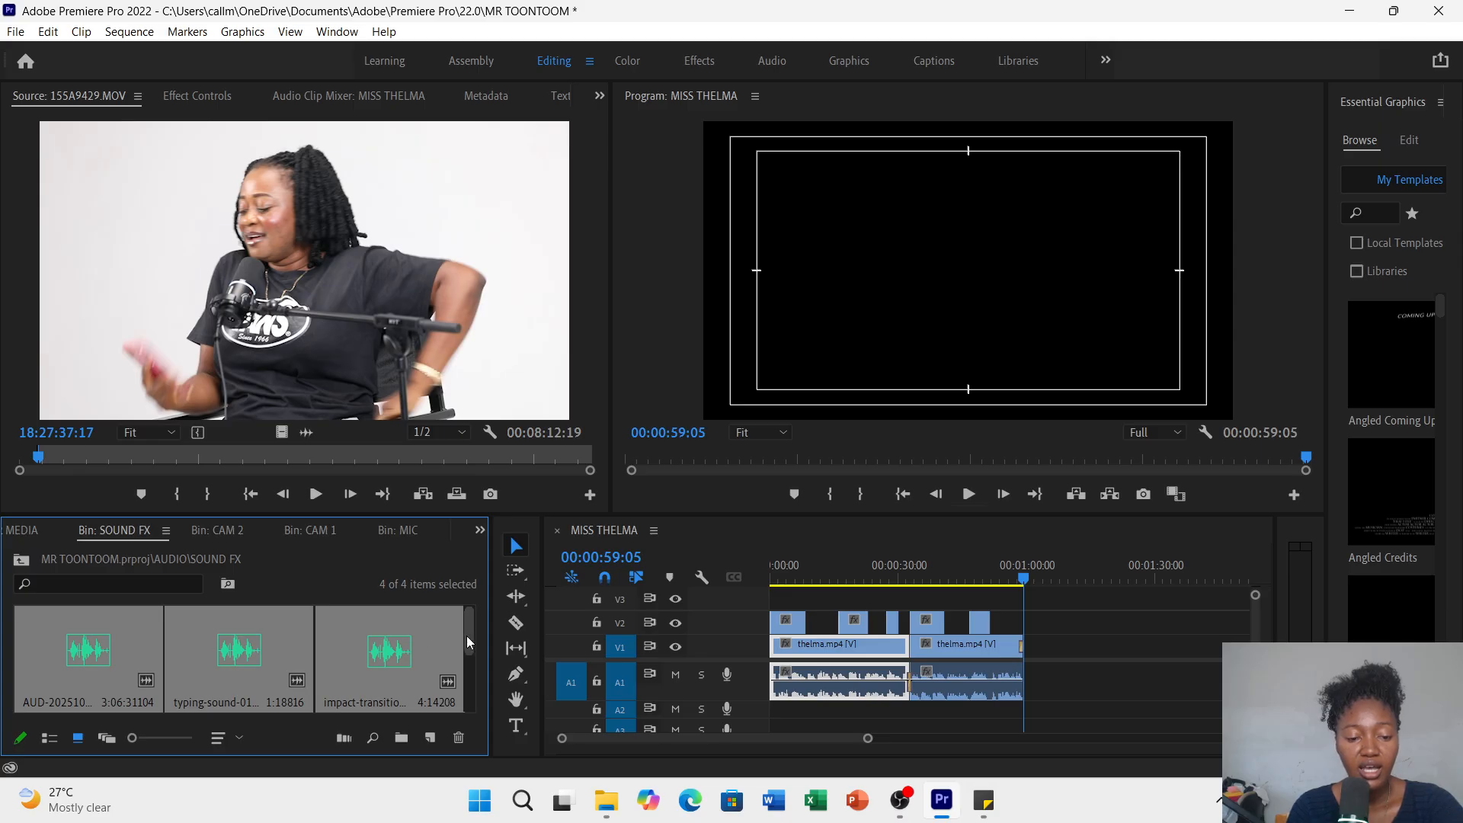
- Look through the audio files in the SOUND FX bin
{"action": "left_click_drag", "start_coordinate": [467, 637], "coordinate": [474, 684]}
{"action": "left_click", "coordinate": [394, 689]}
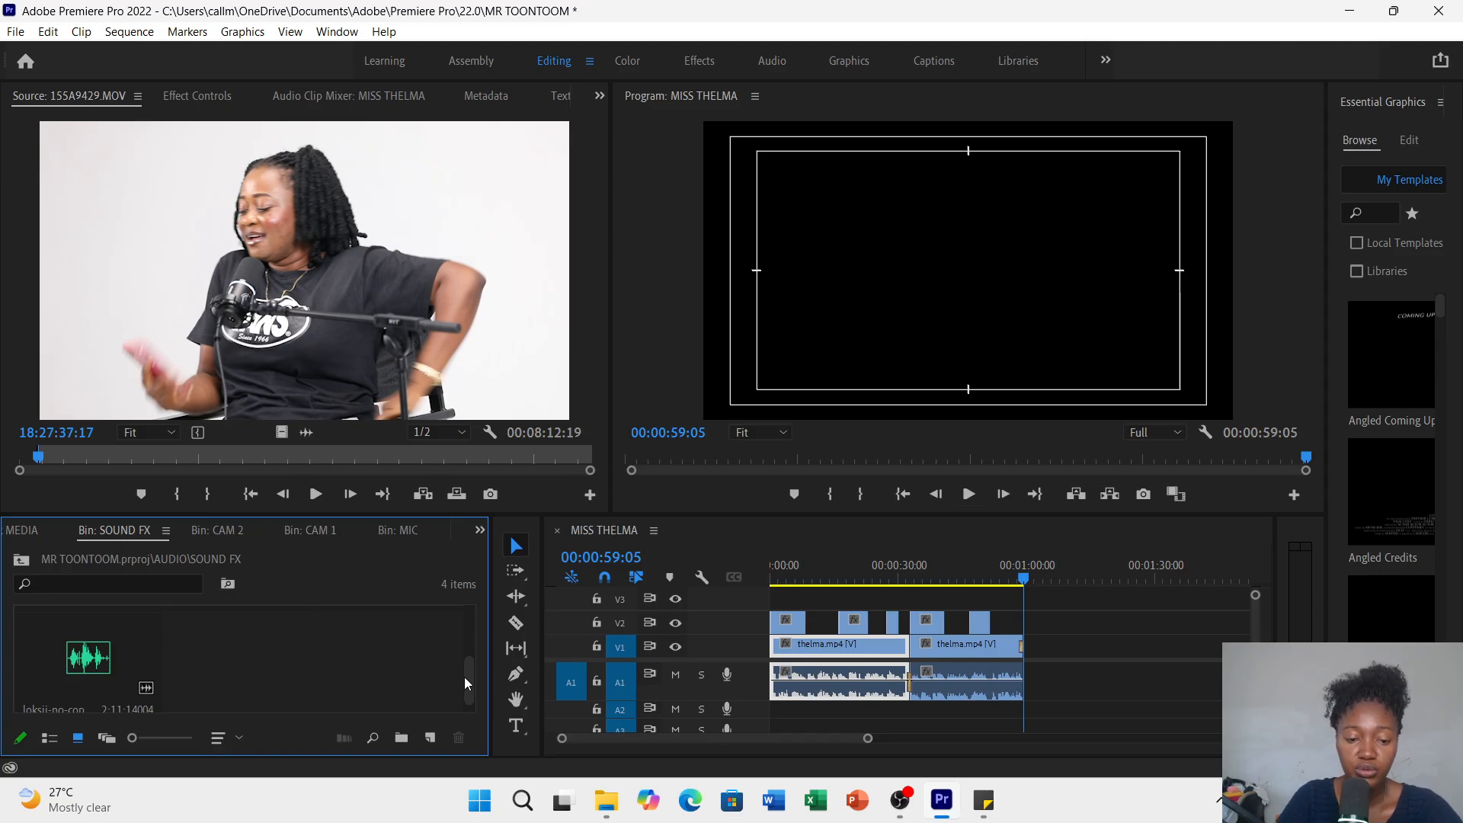
{"action": "left_click_drag", "start_coordinate": [469, 679], "coordinate": [469, 642]}
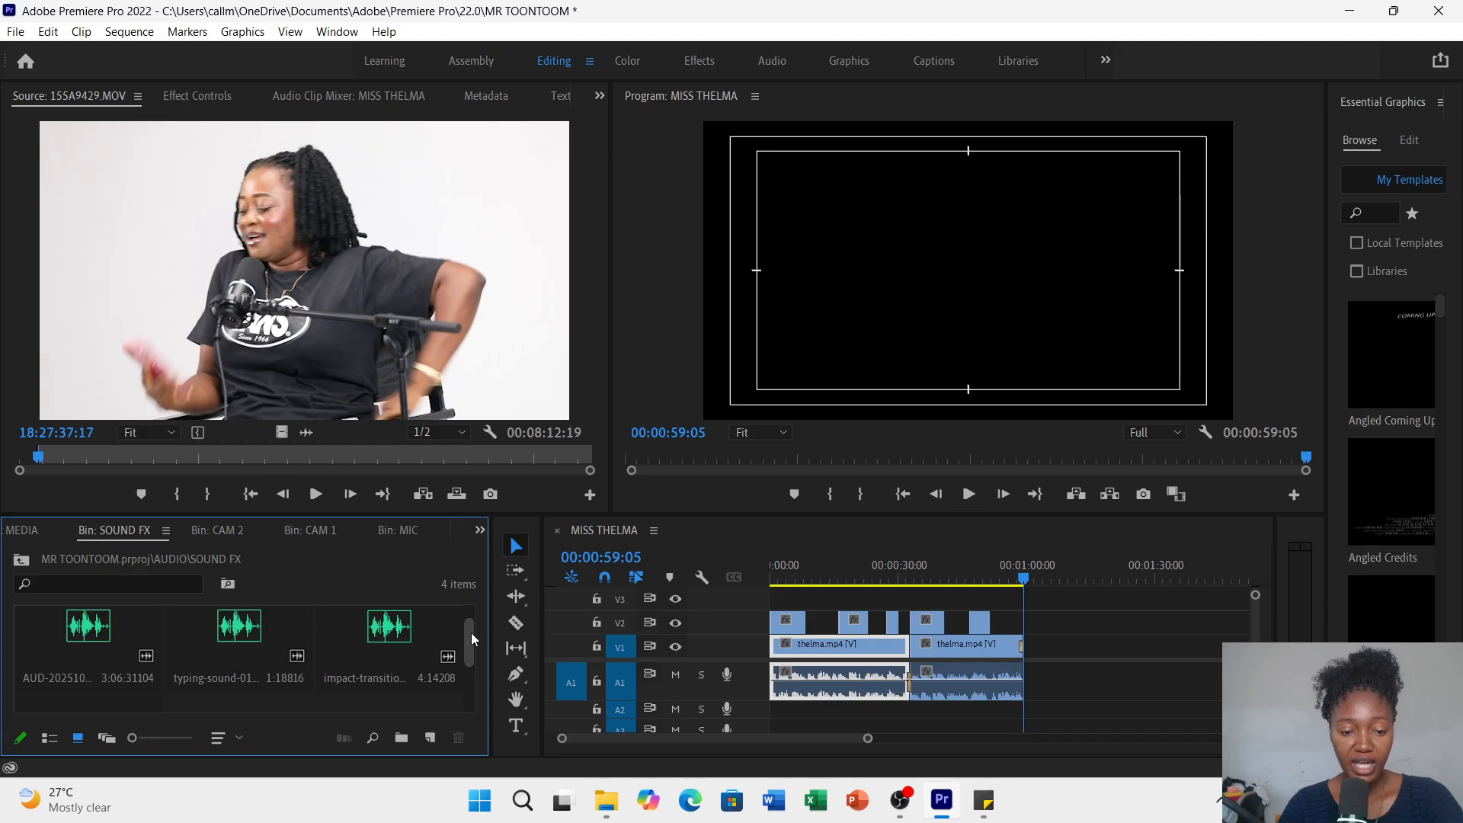
{"action": "left_click_drag", "start_coordinate": [469, 634], "coordinate": [474, 623]}
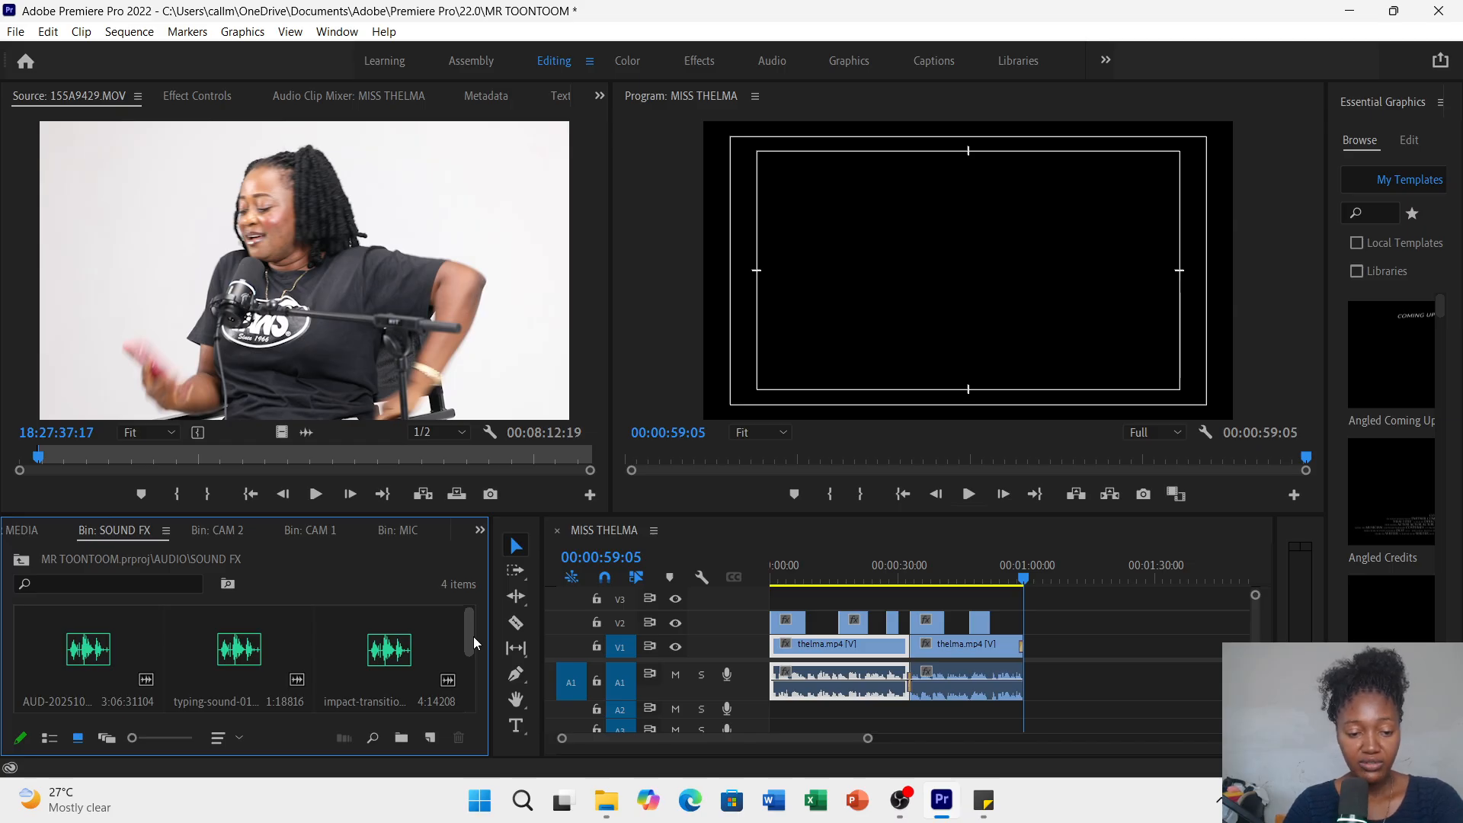
{"action": "left_click_drag", "start_coordinate": [473, 637], "coordinate": [474, 672]}
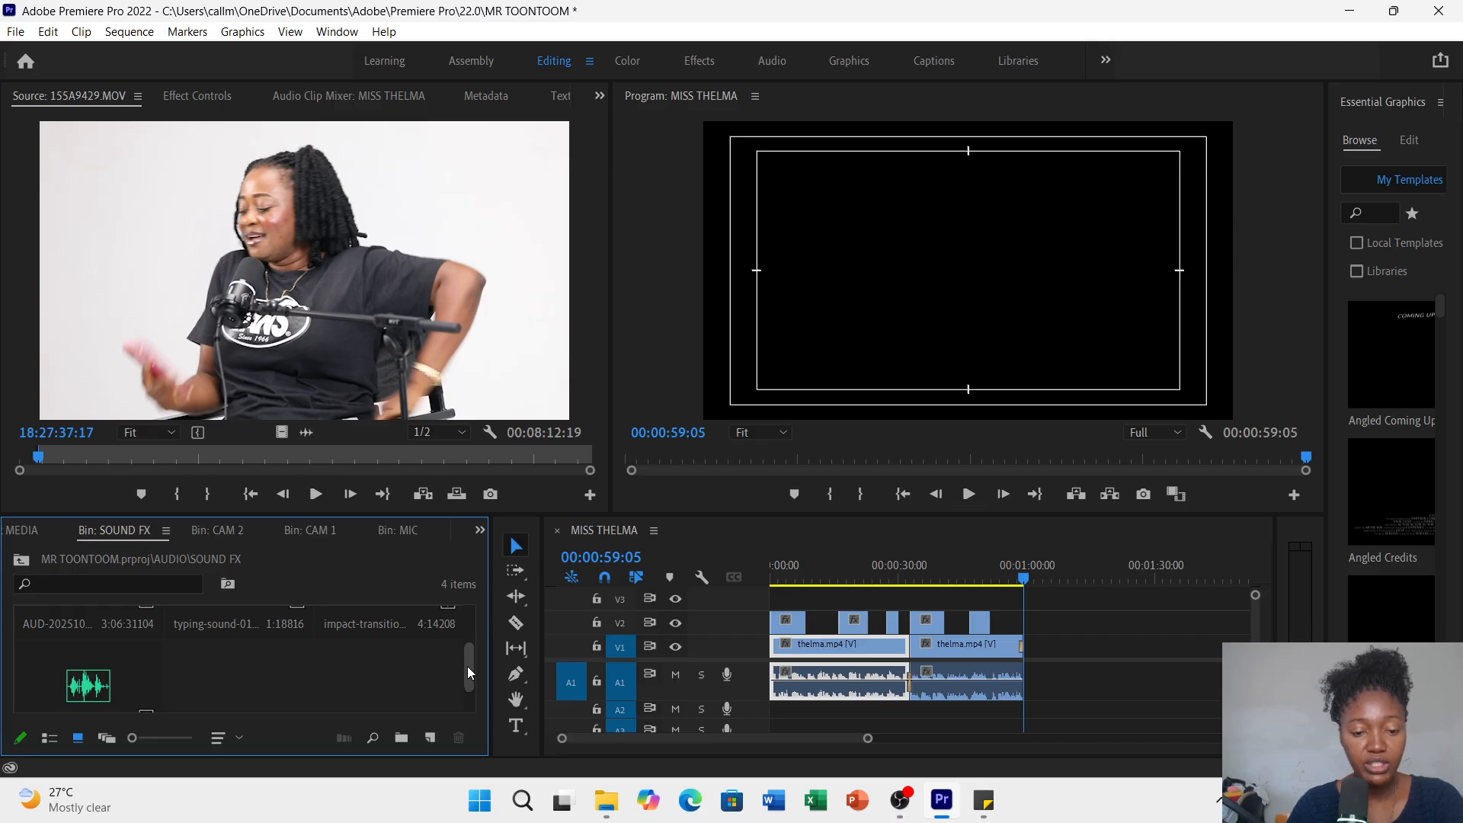
{"action": "left_click_drag", "start_coordinate": [468, 666], "coordinate": [478, 707]}
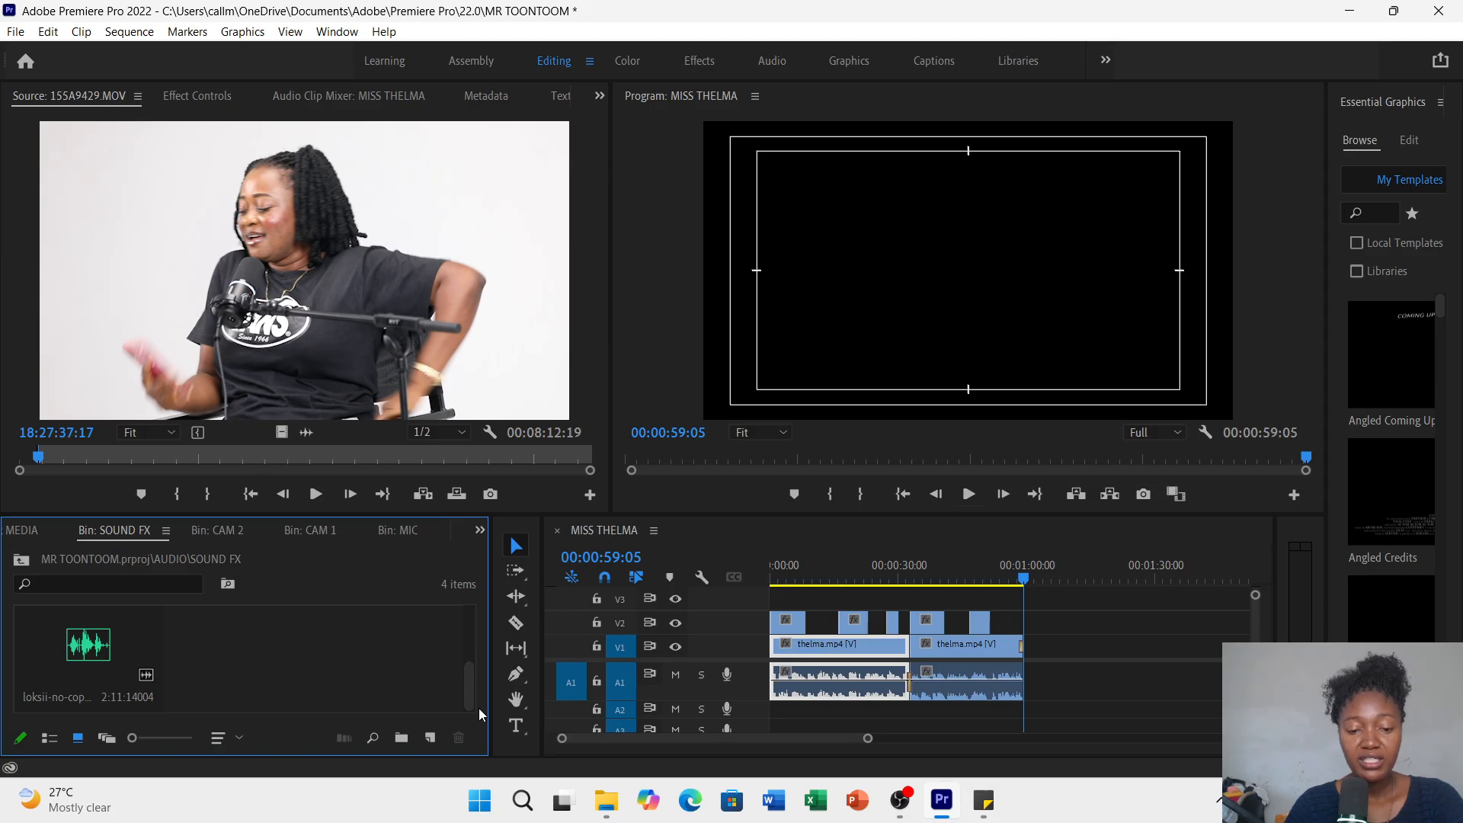
{"action": "left_click_drag", "start_coordinate": [469, 689], "coordinate": [473, 648]}
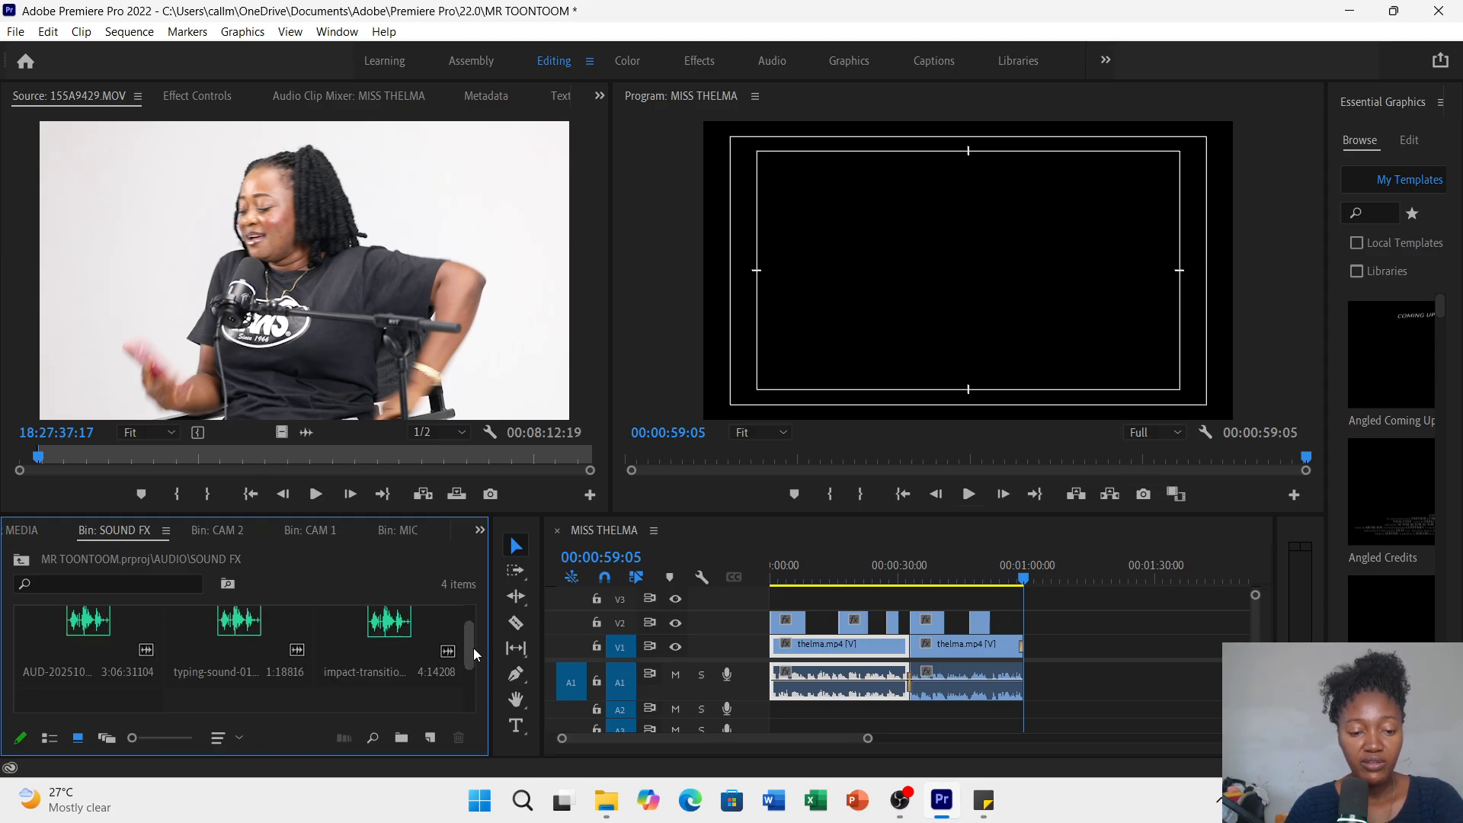
- Preview typing-sound-01-229863.mp3 and the opening seconds of loksii-no-copyright-music-211881.mp3 from the SOUND FX bin
{"action": "double_click", "coordinate": [250, 642]}
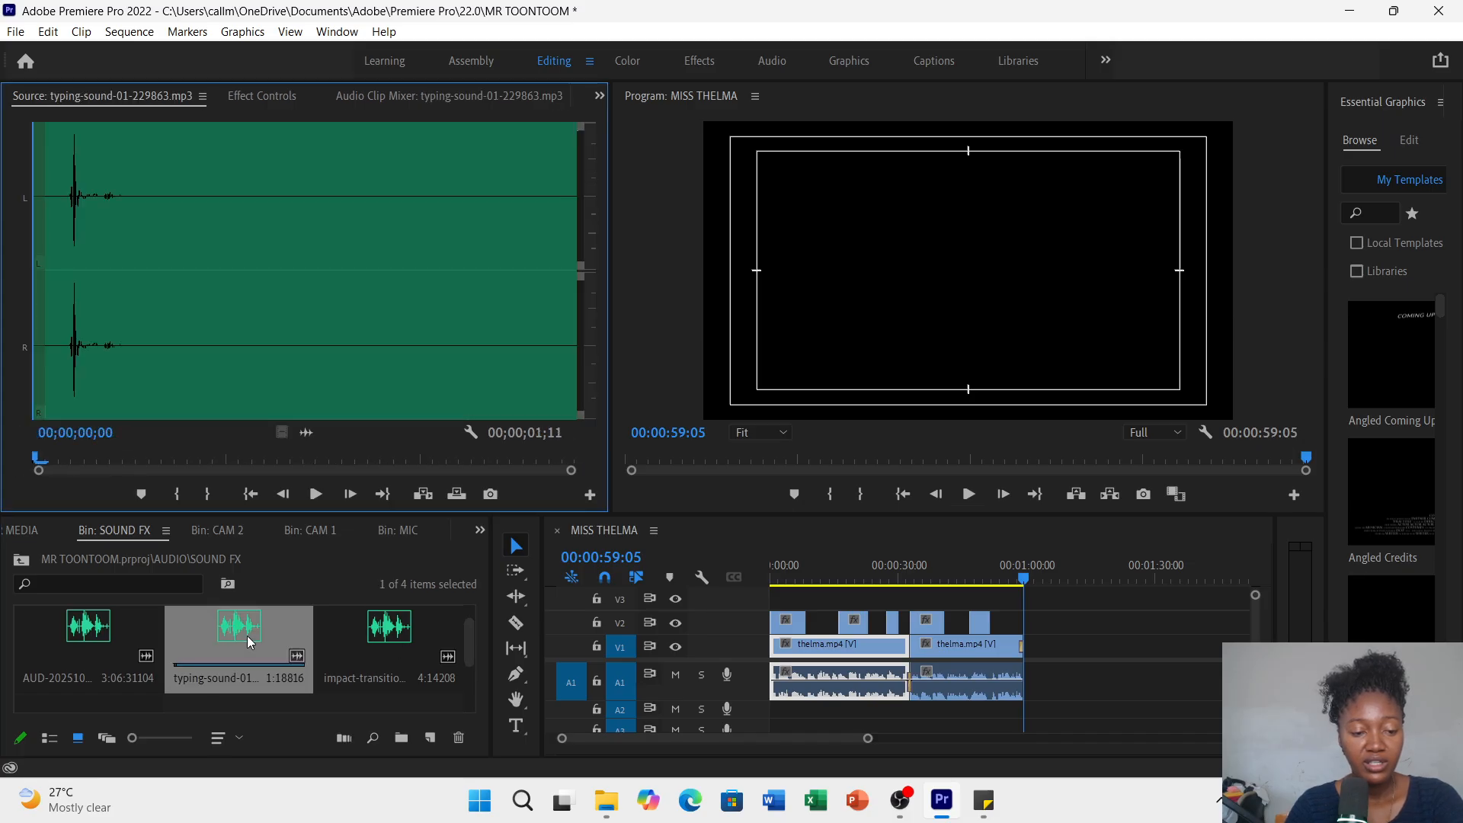
{"action": "left_click", "coordinate": [316, 496]}
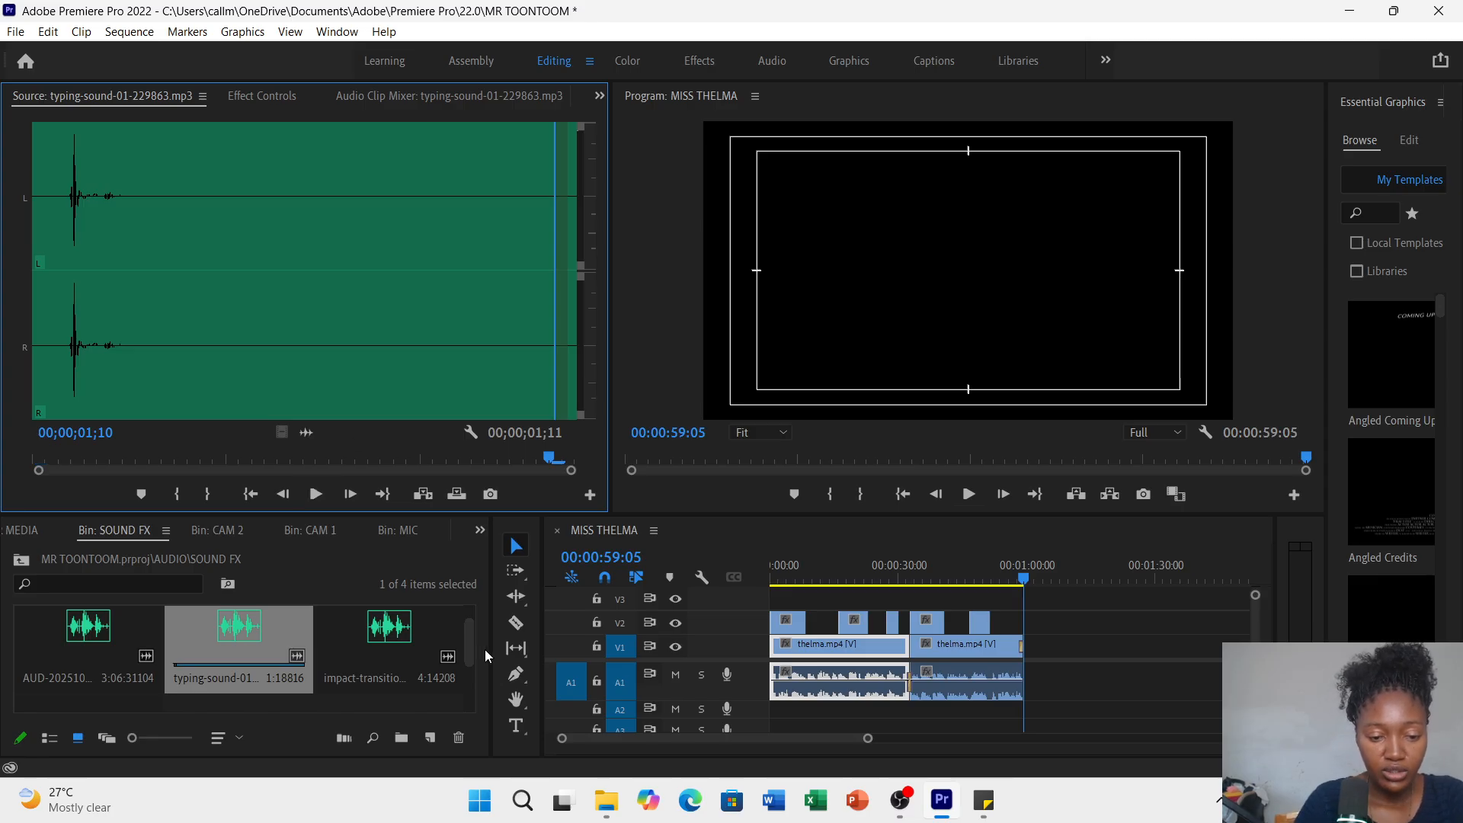
{"action": "left_click_drag", "start_coordinate": [468, 644], "coordinate": [454, 692]}
{"action": "double_click", "coordinate": [118, 655]}
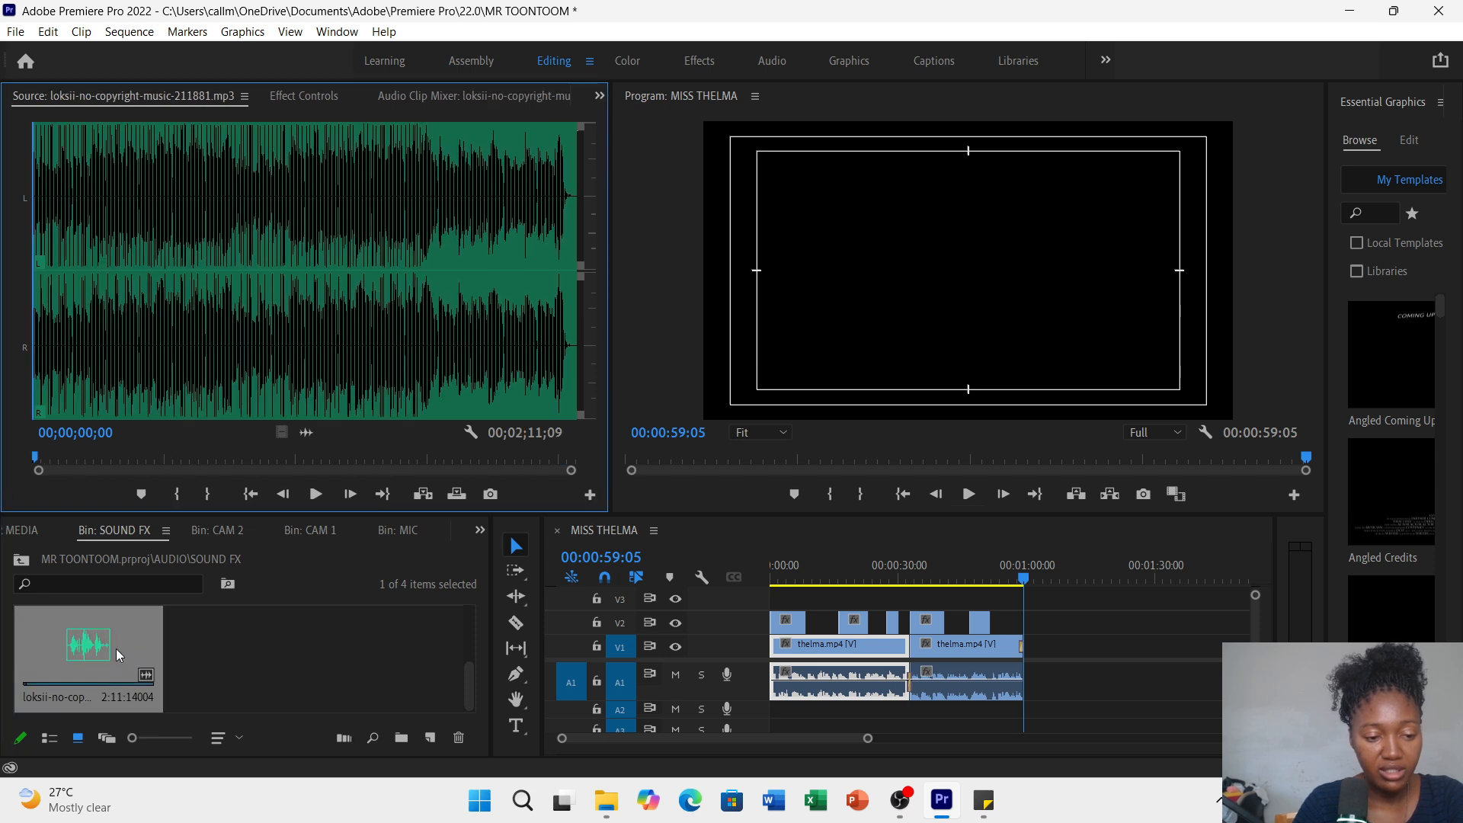
{"action": "left_click", "coordinate": [318, 495]}
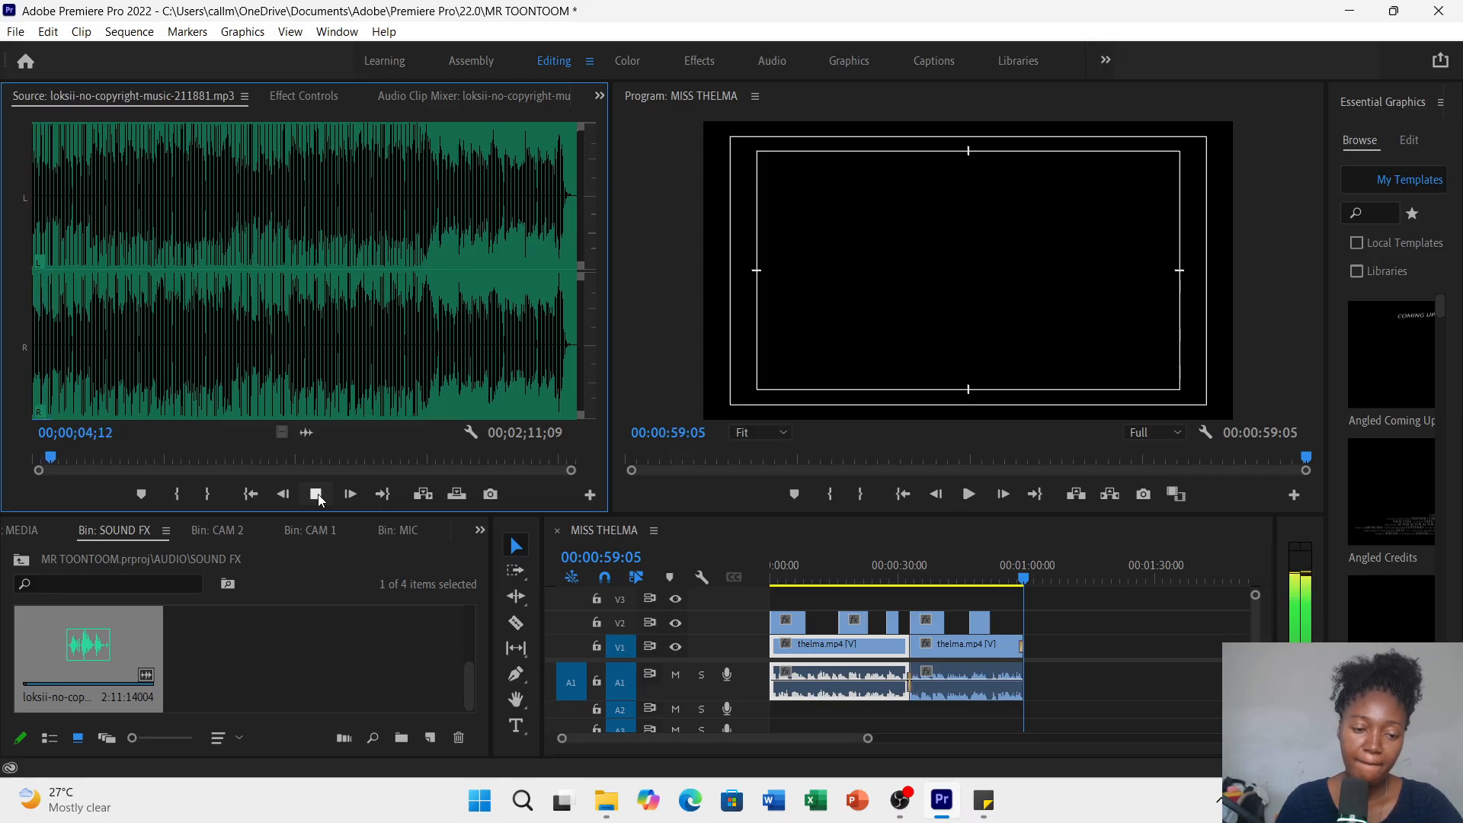
{"action": "left_click", "coordinate": [318, 493]}
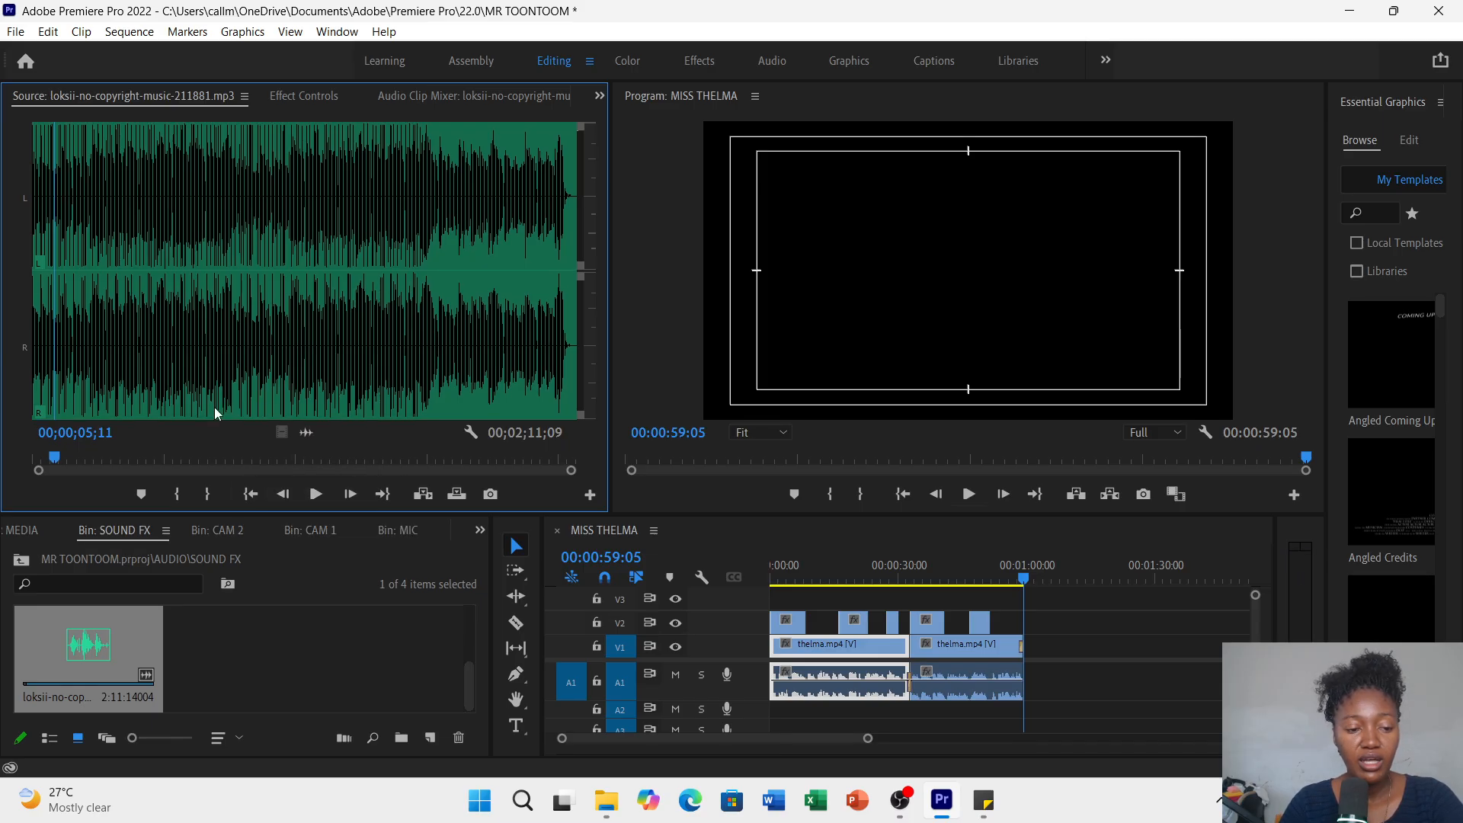
- Place the loksii music on audio track A2 at the sequence start and play the sequence from the beginning
{"action": "left_click_drag", "start_coordinate": [303, 436], "coordinate": [768, 713]}
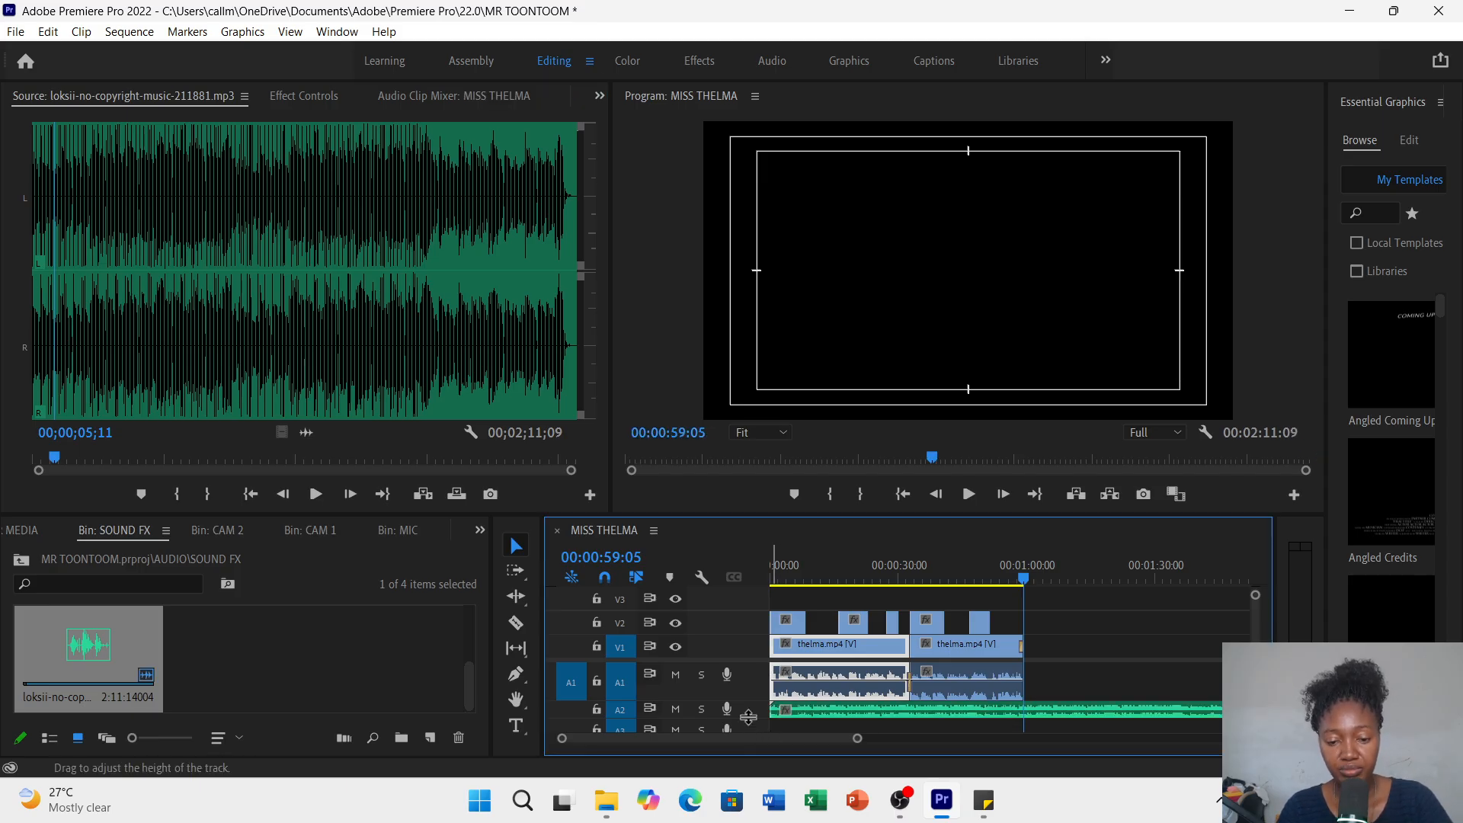
{"action": "left_click_drag", "start_coordinate": [752, 739], "coordinate": [752, 744]}
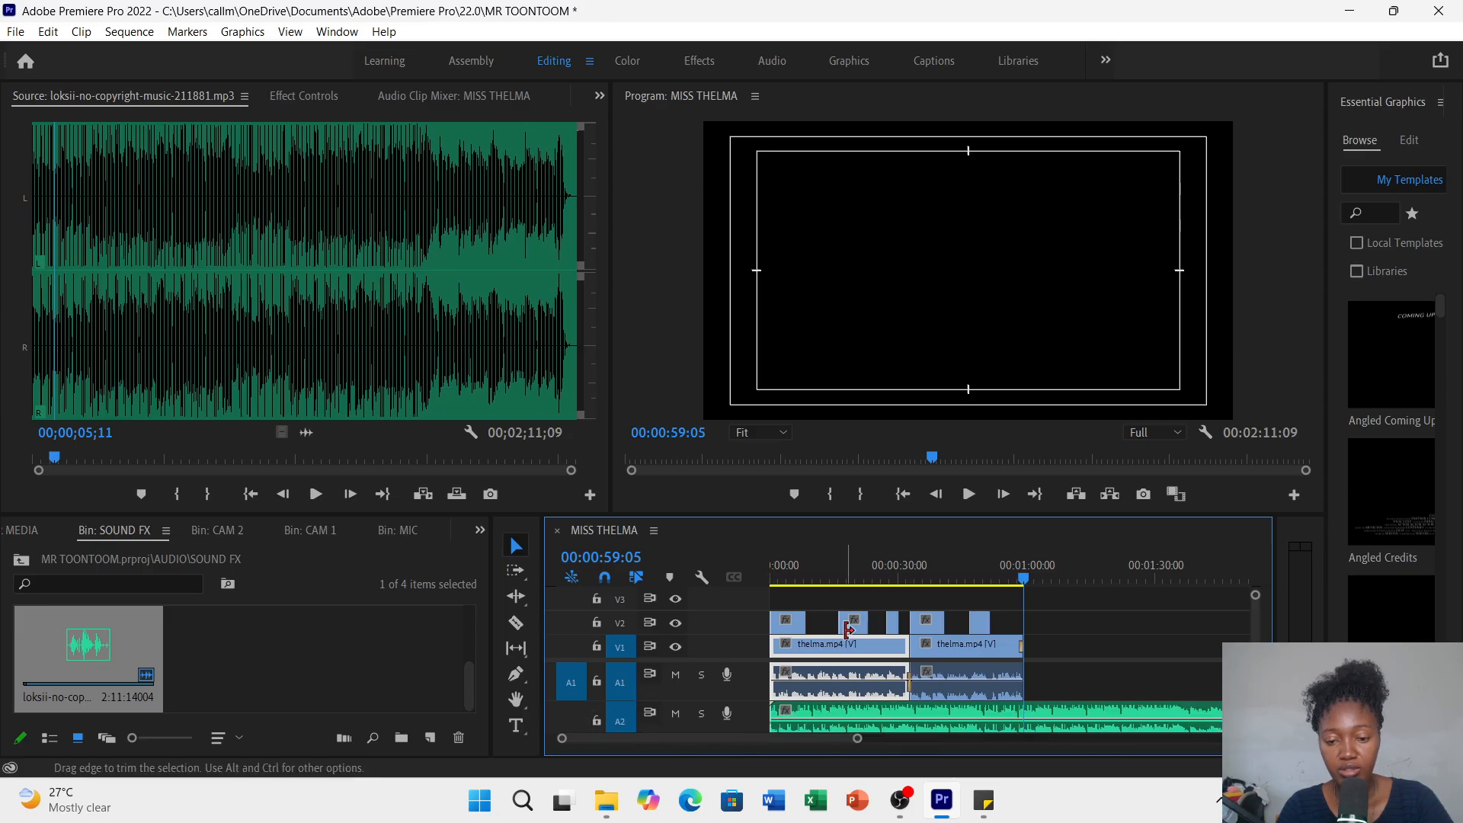
{"action": "left_click", "coordinate": [795, 575]}
{"action": "left_click_drag", "start_coordinate": [798, 577], "coordinate": [772, 576]}
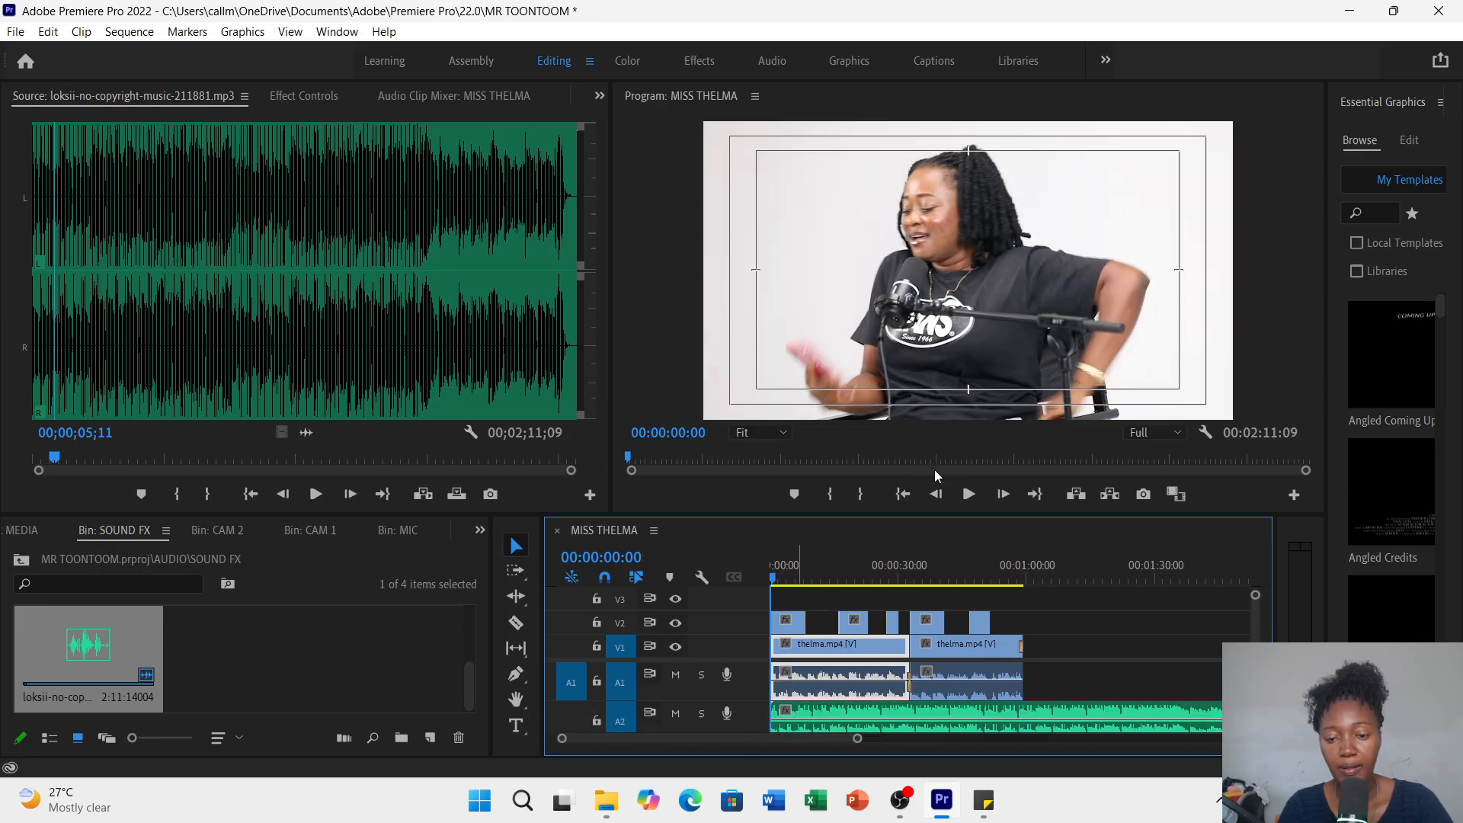
{"action": "left_click", "coordinate": [969, 495]}
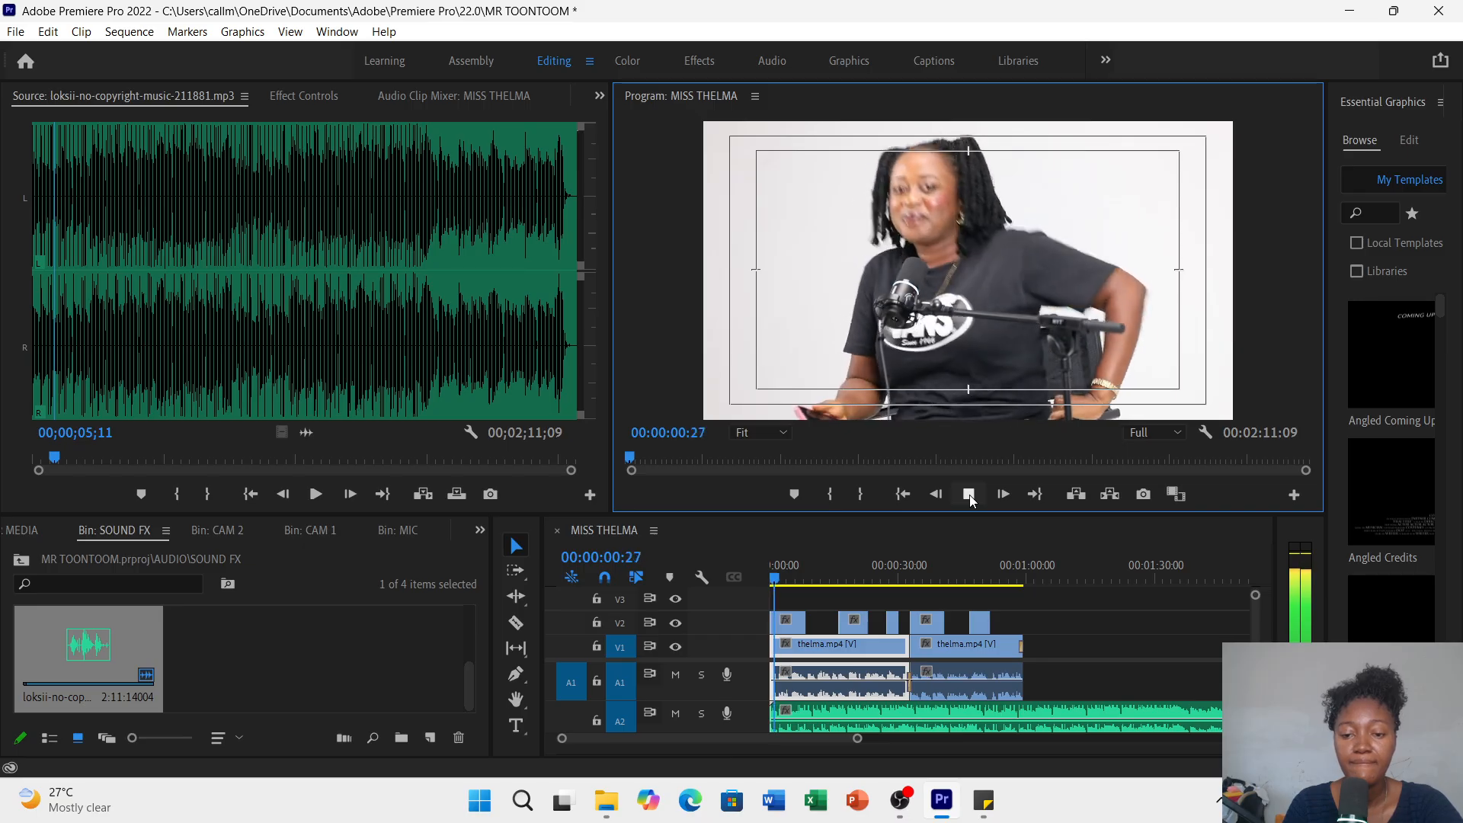
{"action": "left_click", "coordinate": [970, 495]}
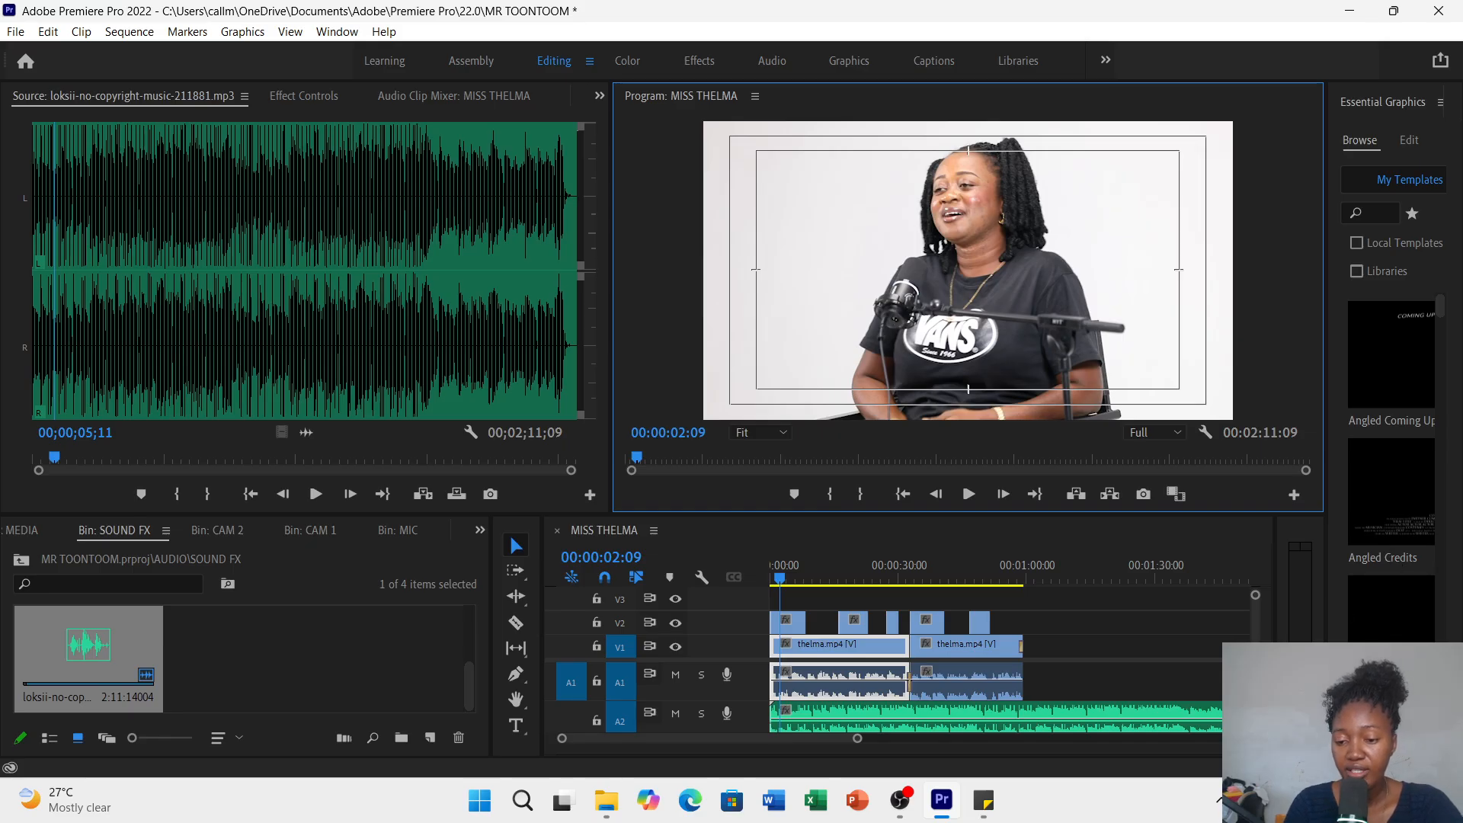
- Lower the volume of the music clip on audio track A2 and check the mix from the sequence start
{"action": "scroll", "coordinate": [1165, 718], "scroll_direction": "down", "scroll_amount": 2}
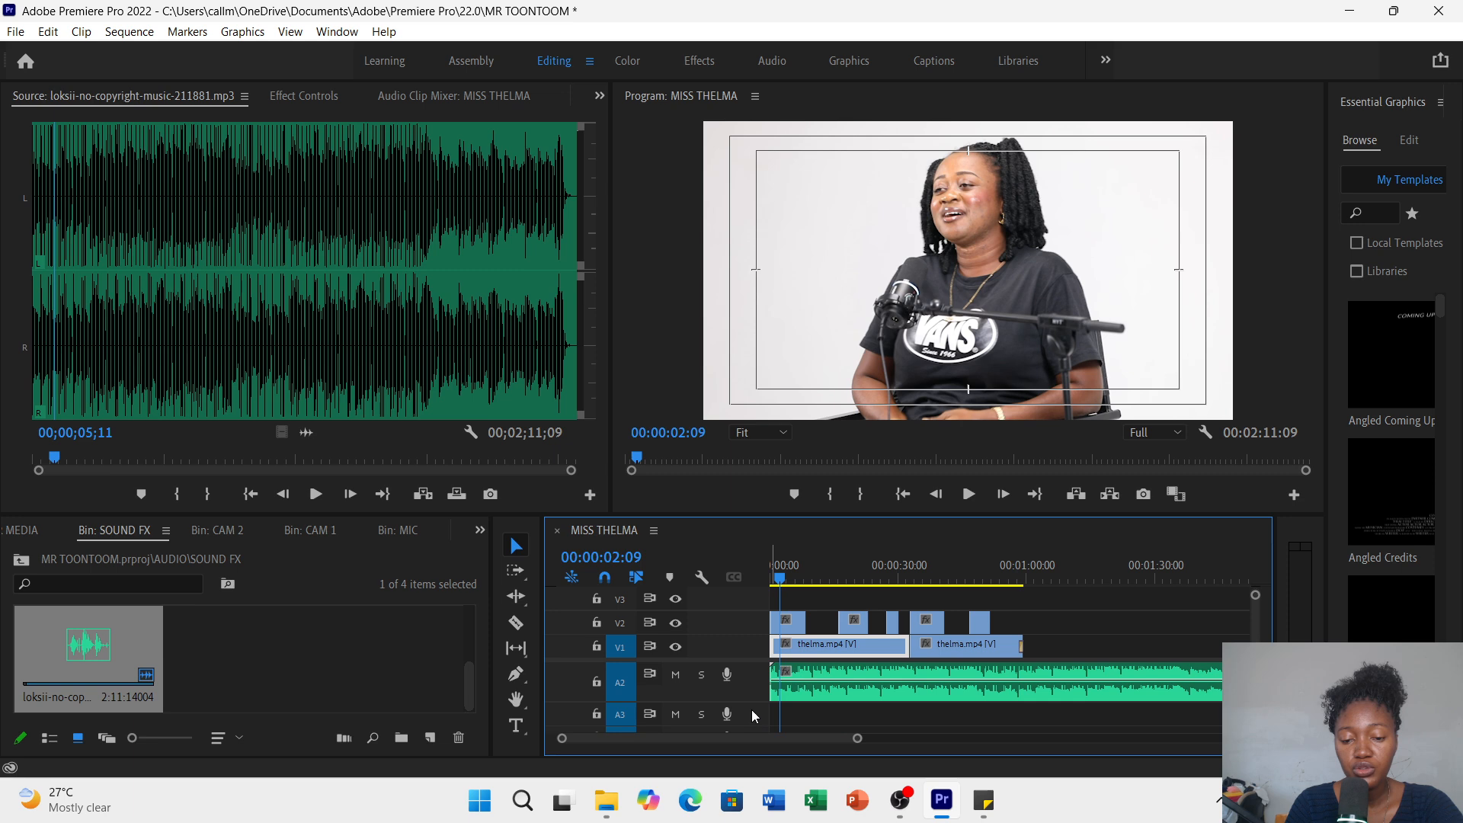
{"action": "left_click_drag", "start_coordinate": [750, 700], "coordinate": [750, 730]}
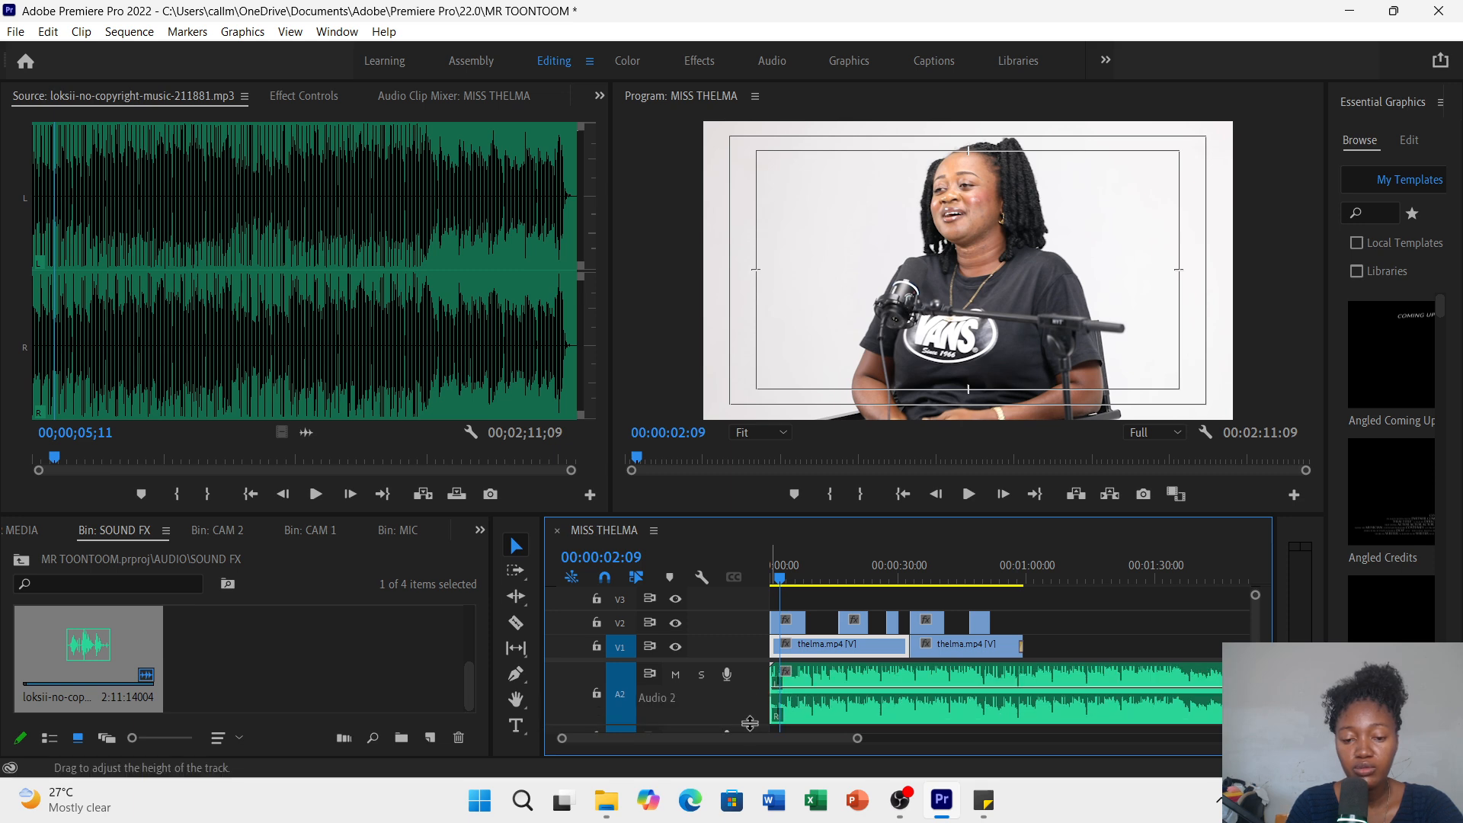
{"action": "left_click_drag", "start_coordinate": [804, 685], "coordinate": [803, 727]}
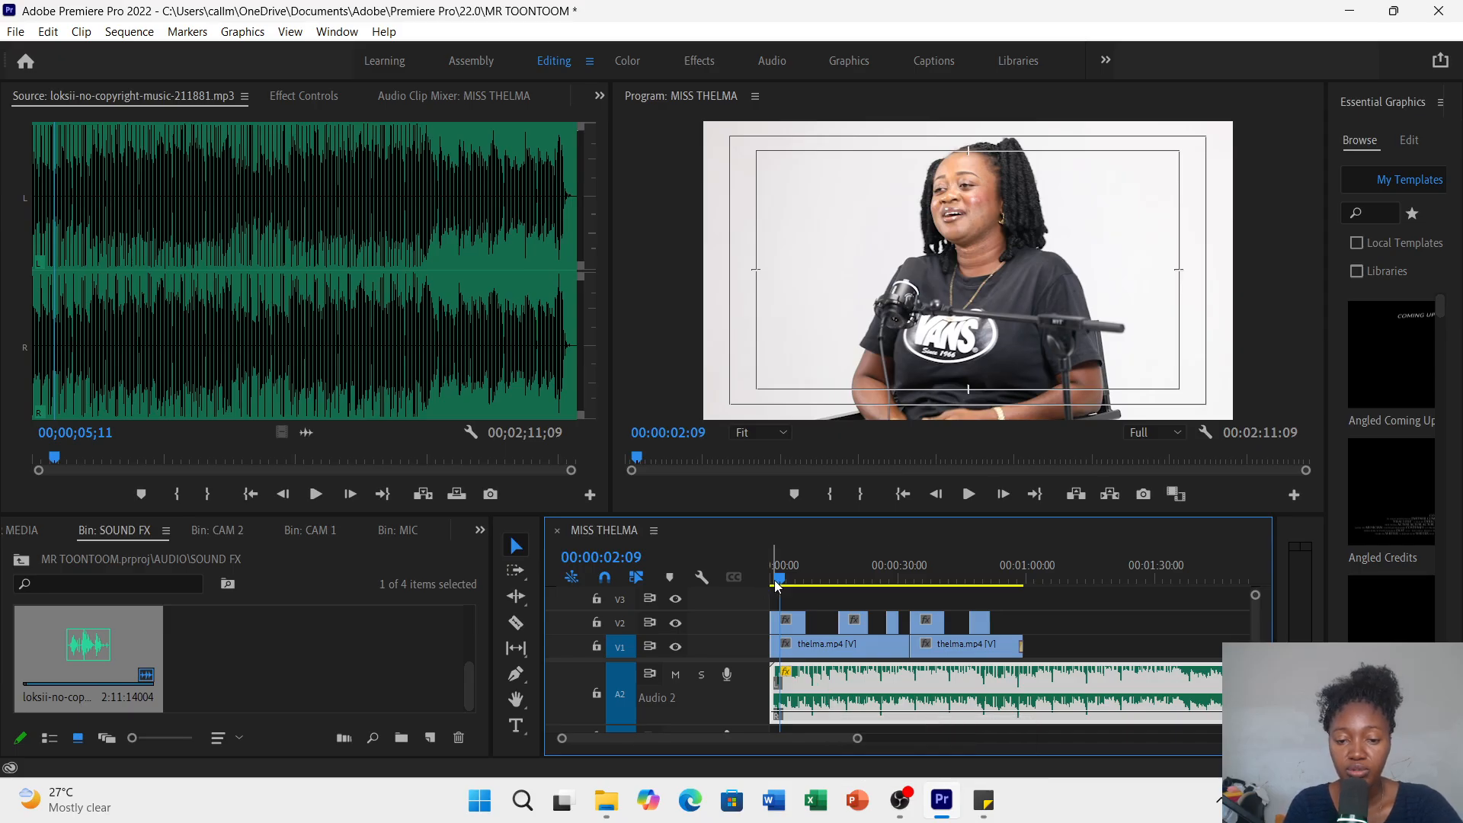
{"action": "left_click_drag", "start_coordinate": [782, 579], "coordinate": [771, 579]}
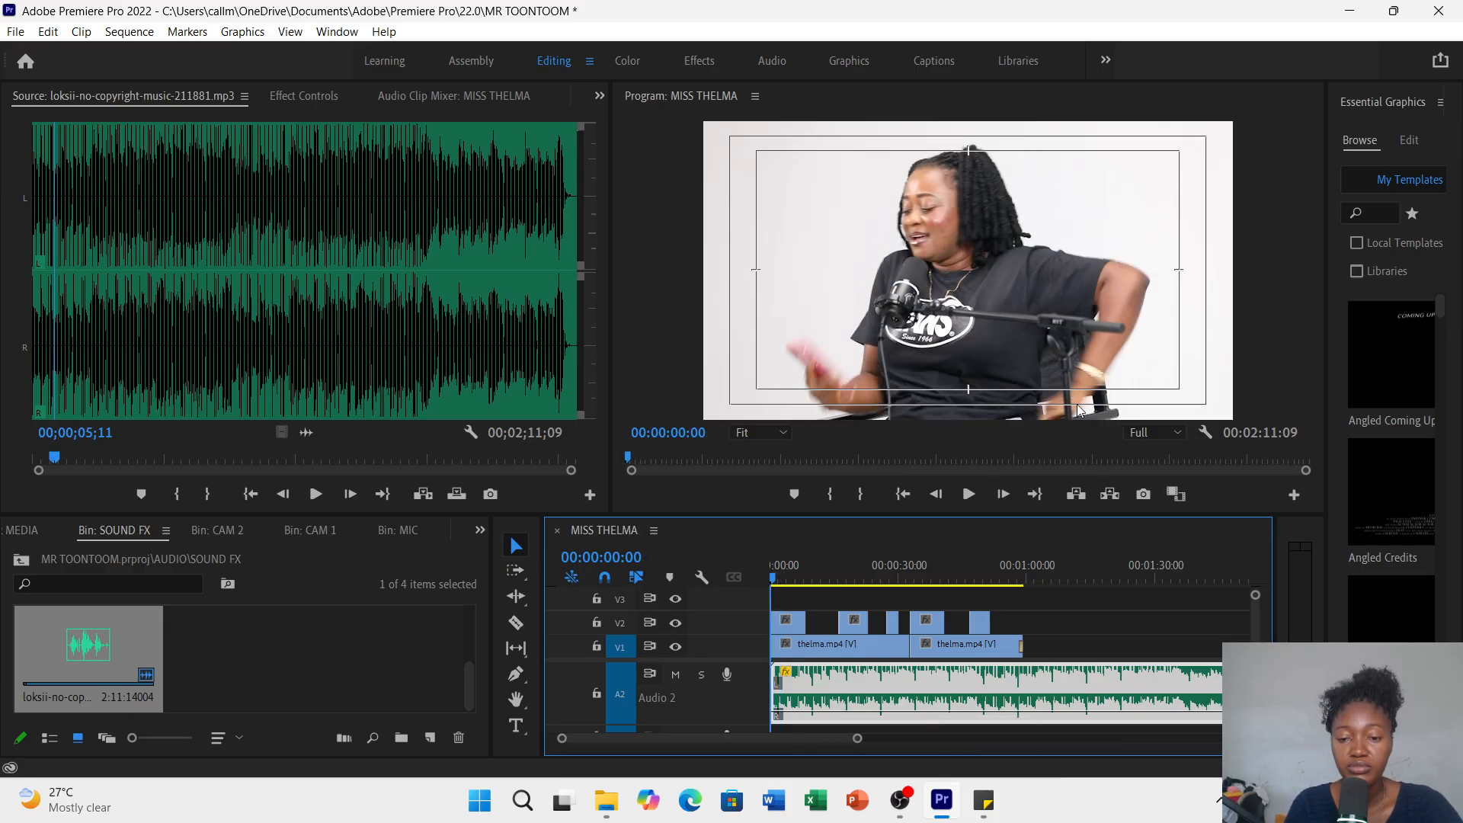
{"action": "left_click", "coordinate": [974, 495]}
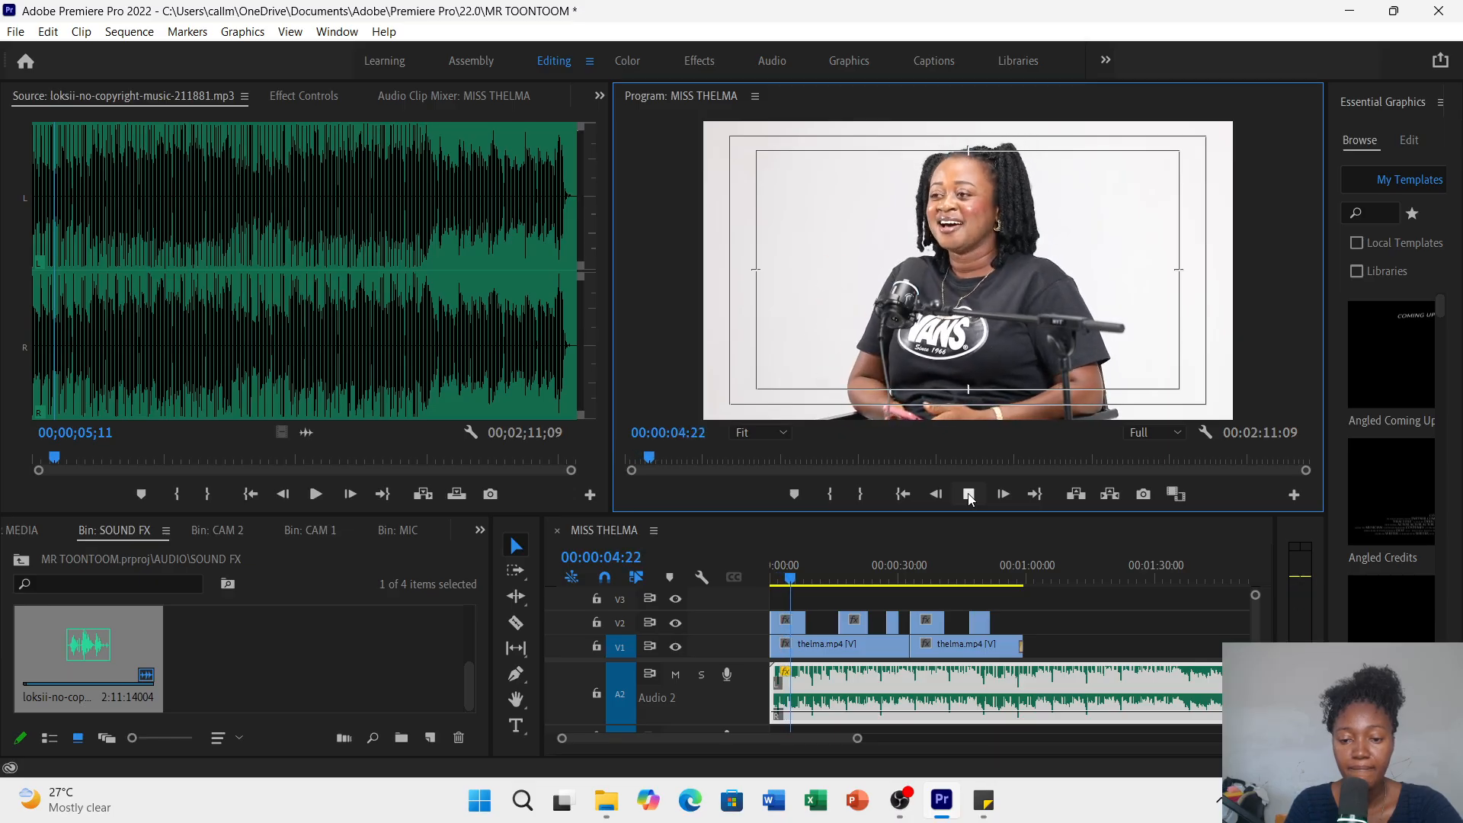
{"action": "left_click", "coordinate": [969, 496]}
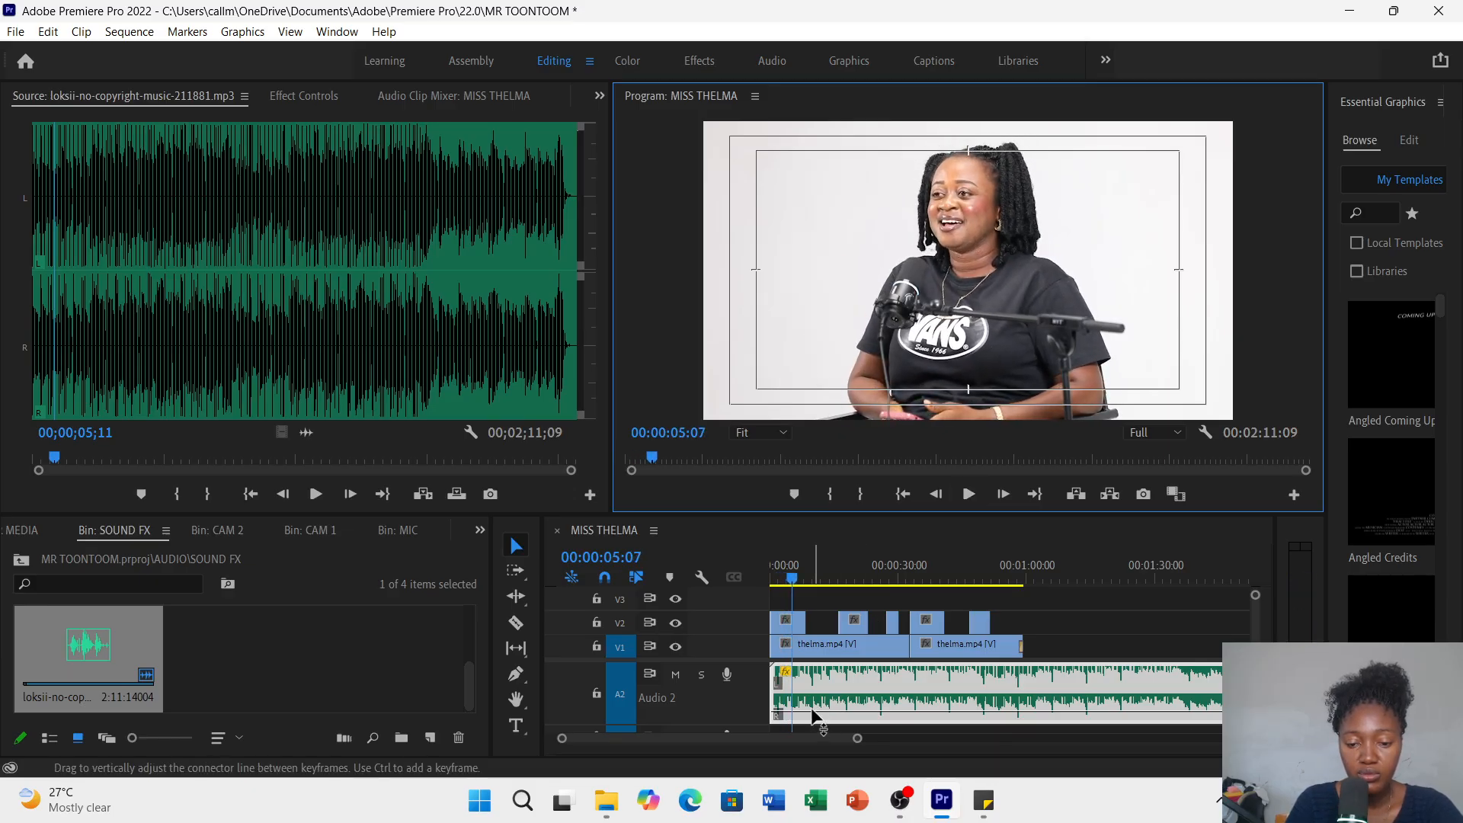
- Reduce the music clip's volume further and listen to the mix from 00:00:05:07
{"action": "left_click_drag", "start_coordinate": [814, 716], "coordinate": [815, 726]}
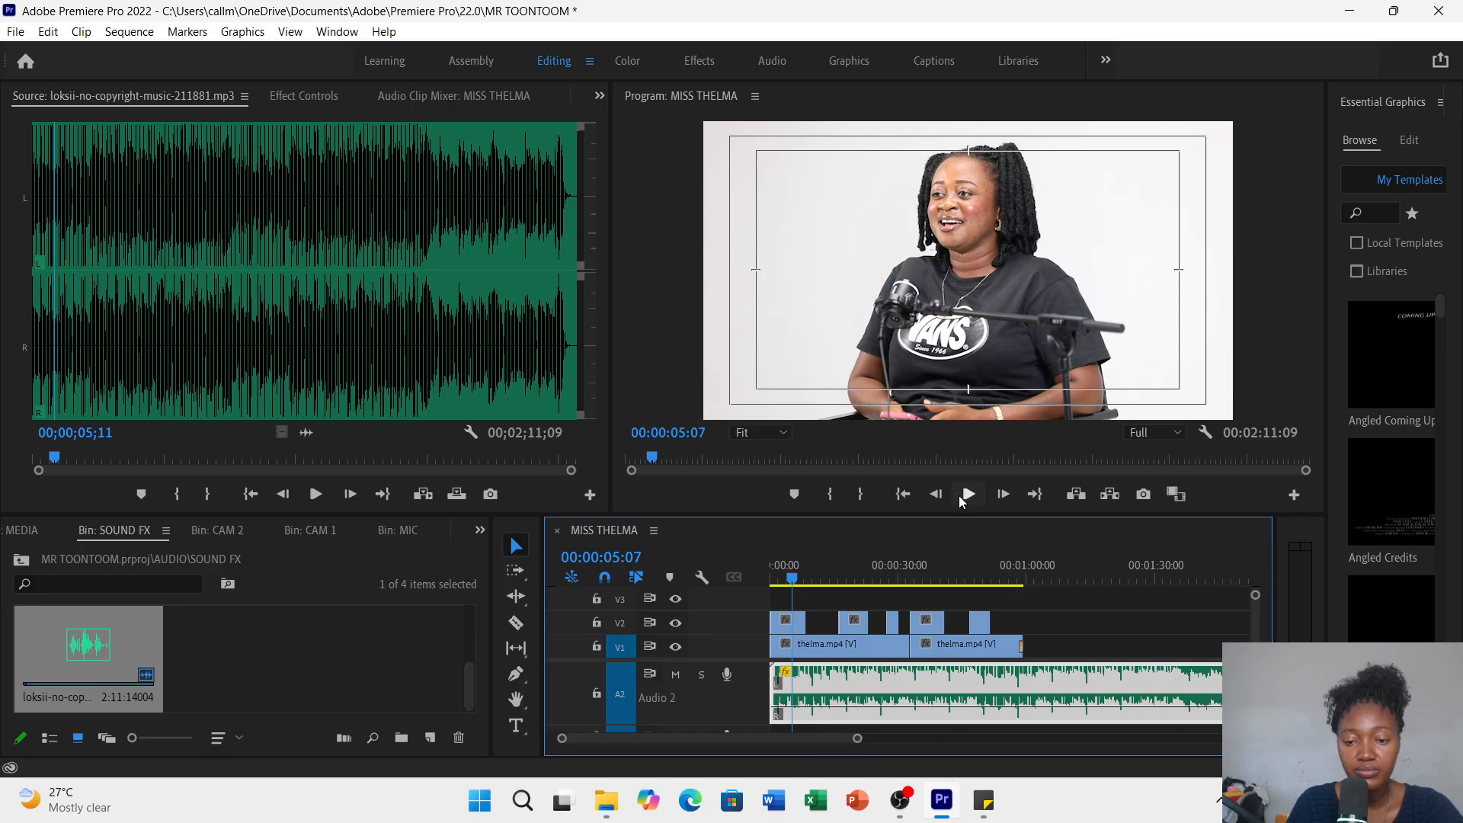
{"action": "left_click", "coordinate": [960, 497]}
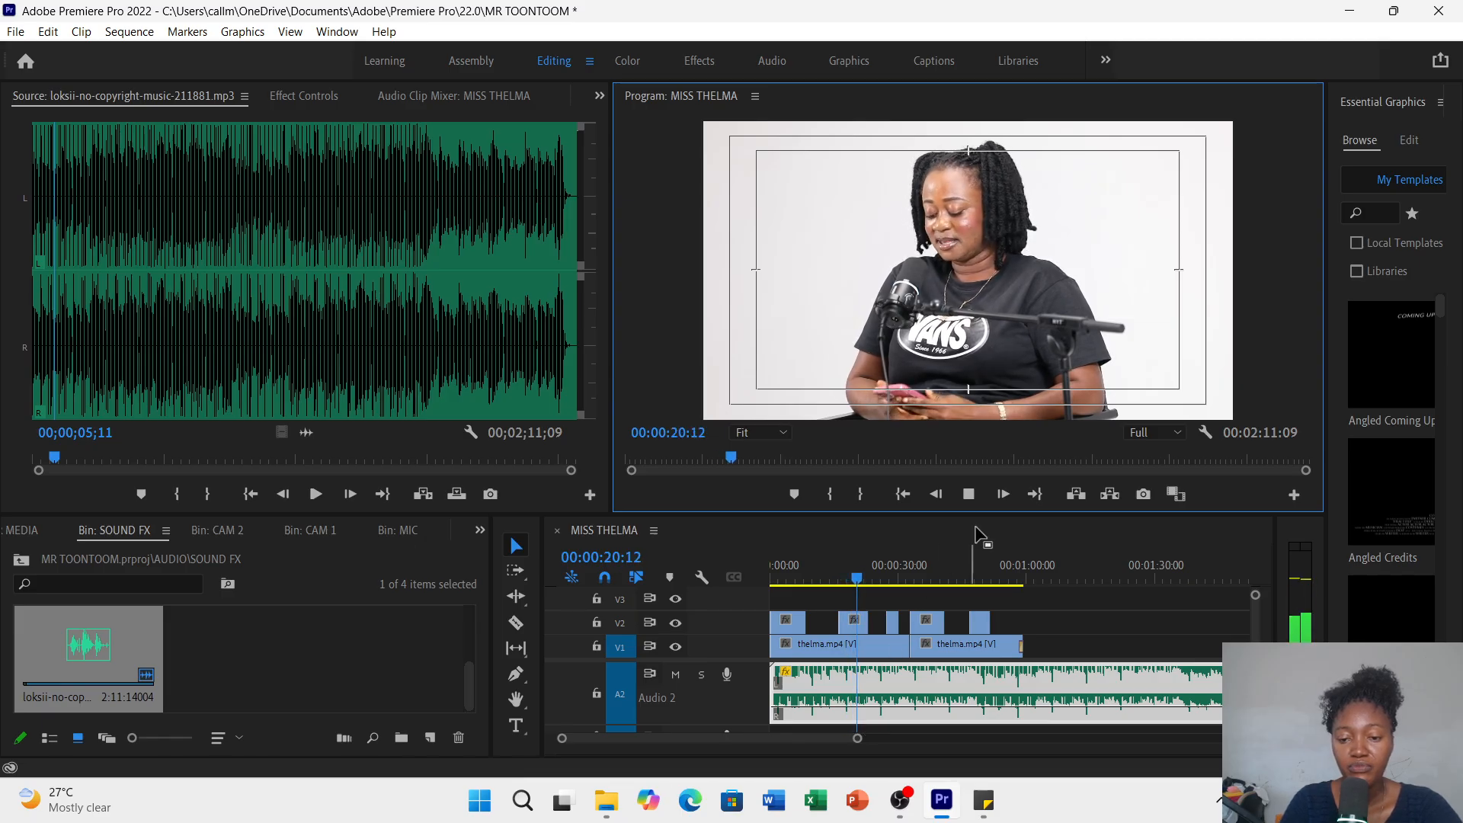
{"action": "left_click", "coordinate": [969, 495]}
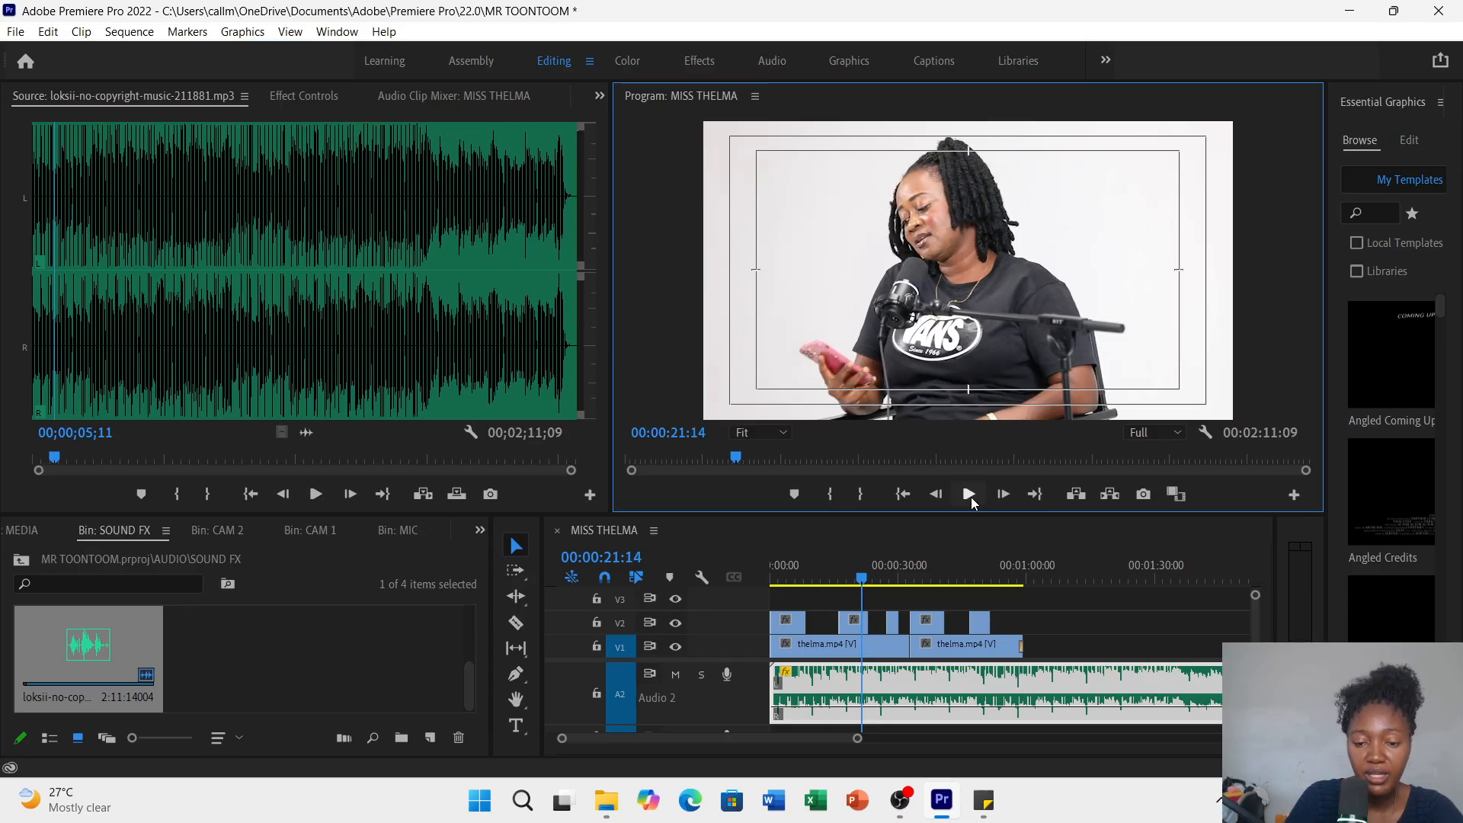
- Fine-tune the music clip's volume level and listen to the mix from 00:00:21:14
{"action": "left_click", "coordinate": [880, 714]}
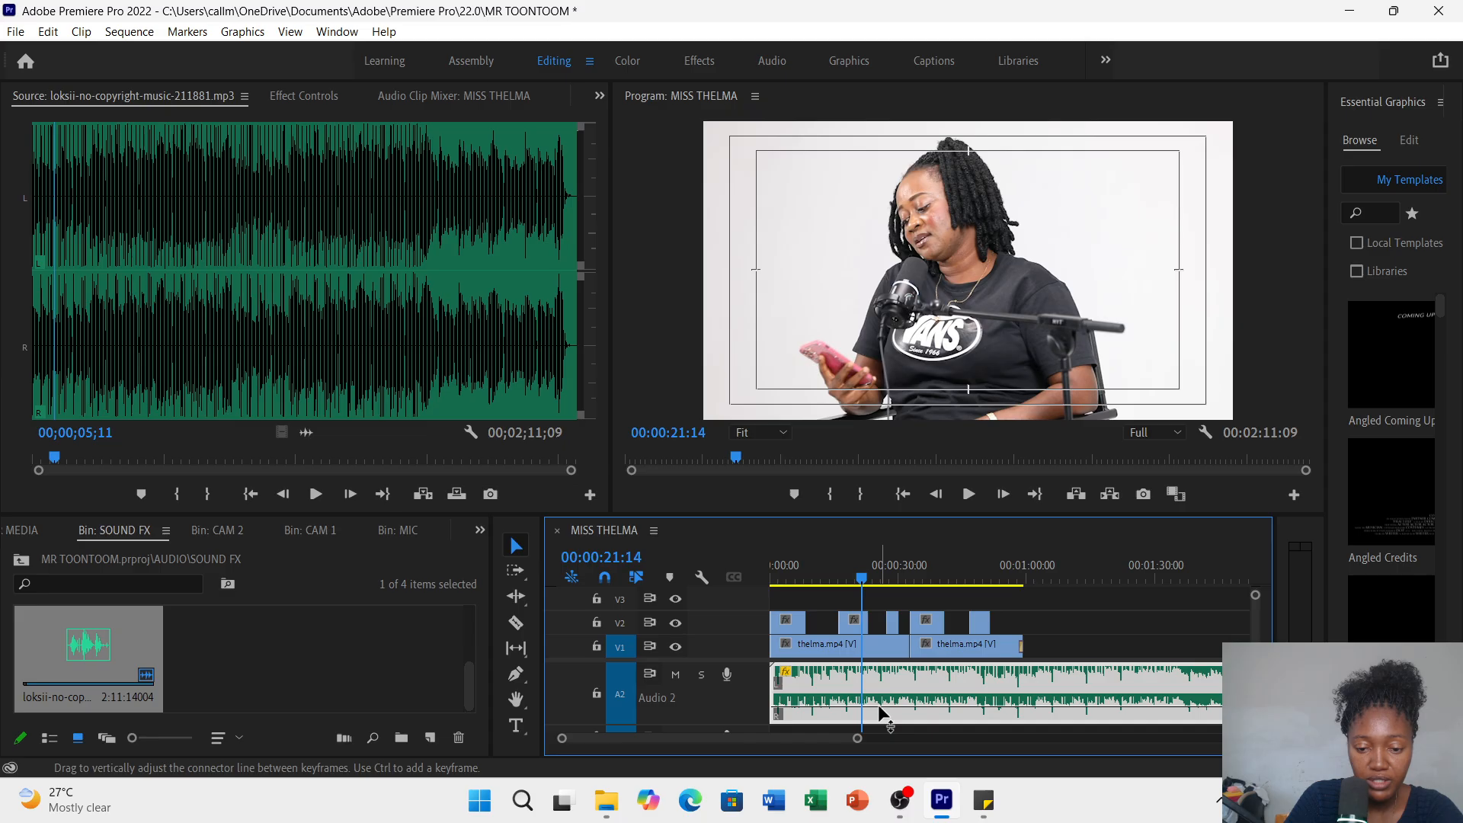
{"action": "left_click_drag", "start_coordinate": [878, 704], "coordinate": [879, 709]}
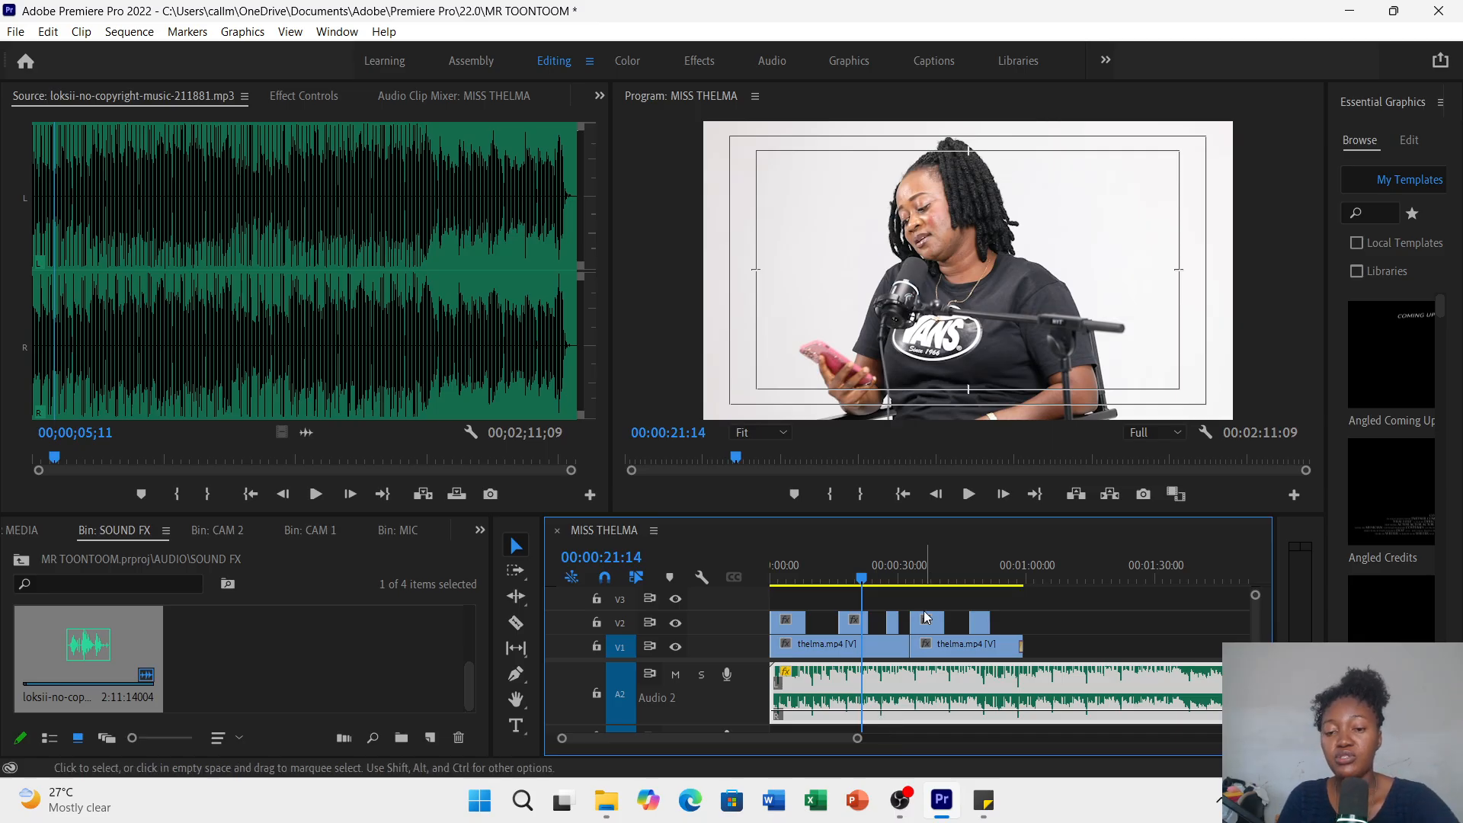
{"action": "left_click", "coordinate": [967, 502]}
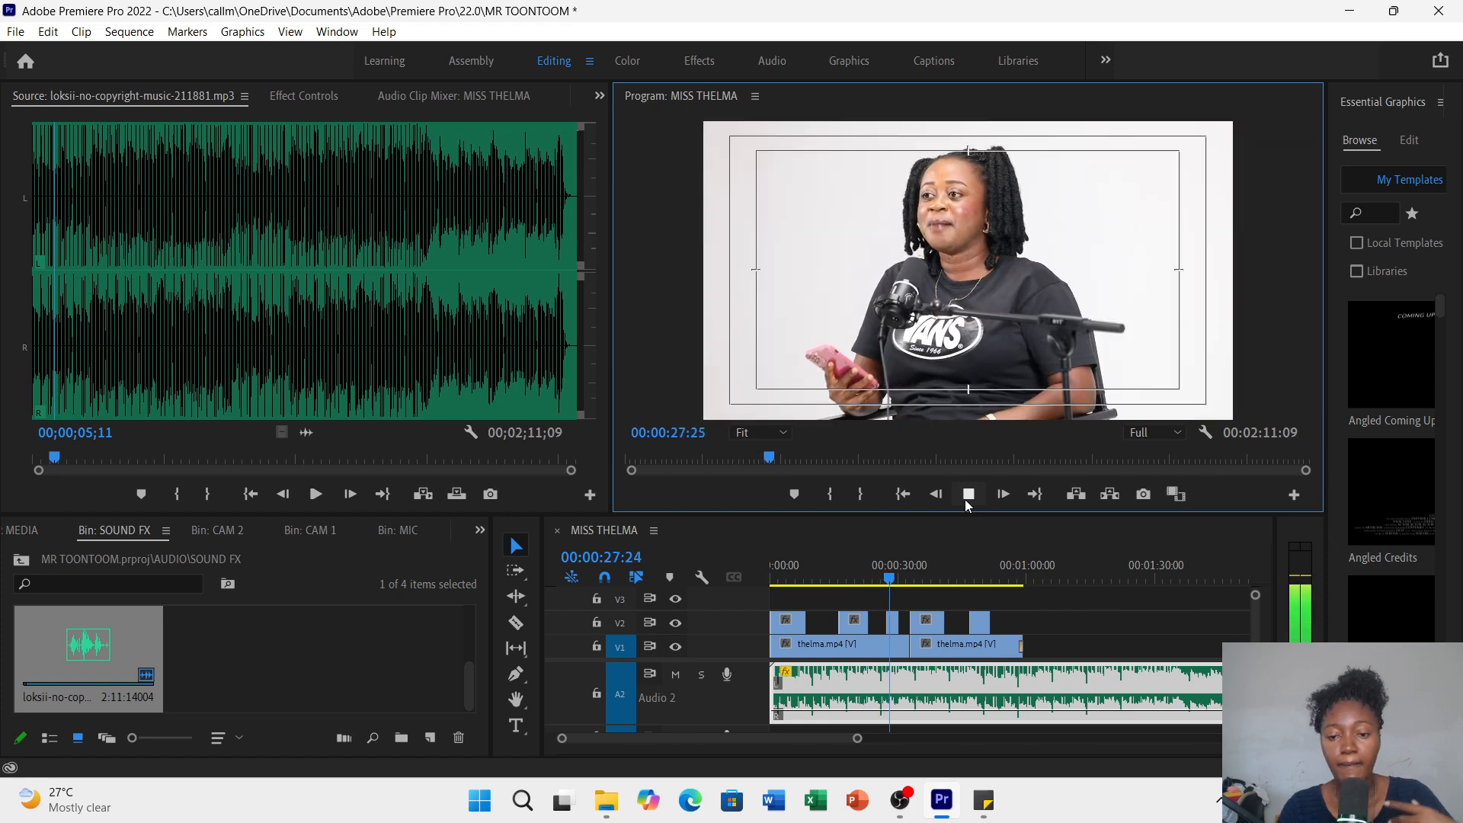
{"action": "left_click", "coordinate": [966, 495]}
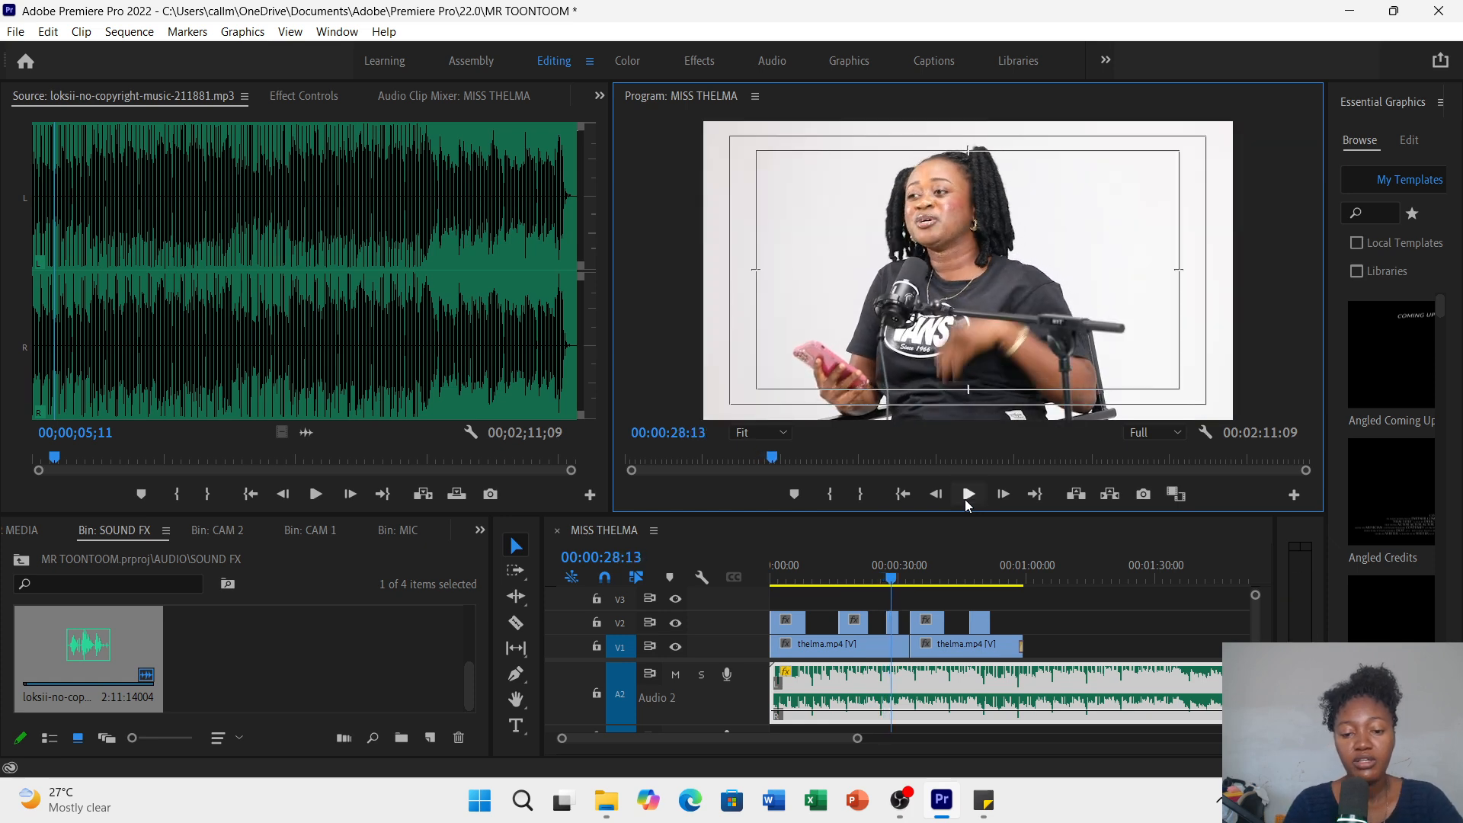
- Split the music clip on audio track A2 at 00:01:12:01, past the end of the video clips
{"action": "left_click", "coordinate": [1081, 577]}
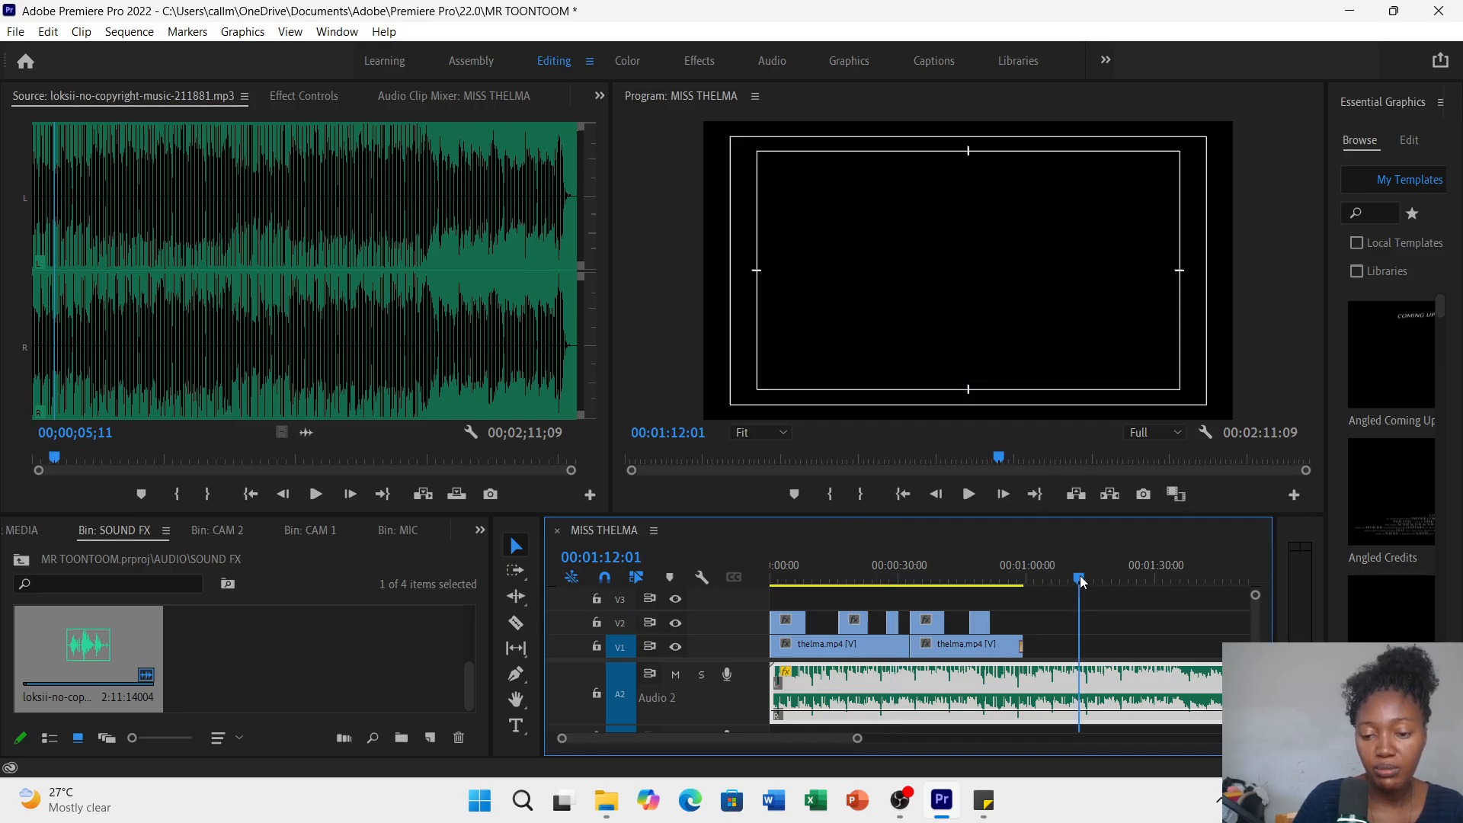
{"action": "key", "text": "c"}
{"action": "left_click", "coordinate": [1082, 676]}
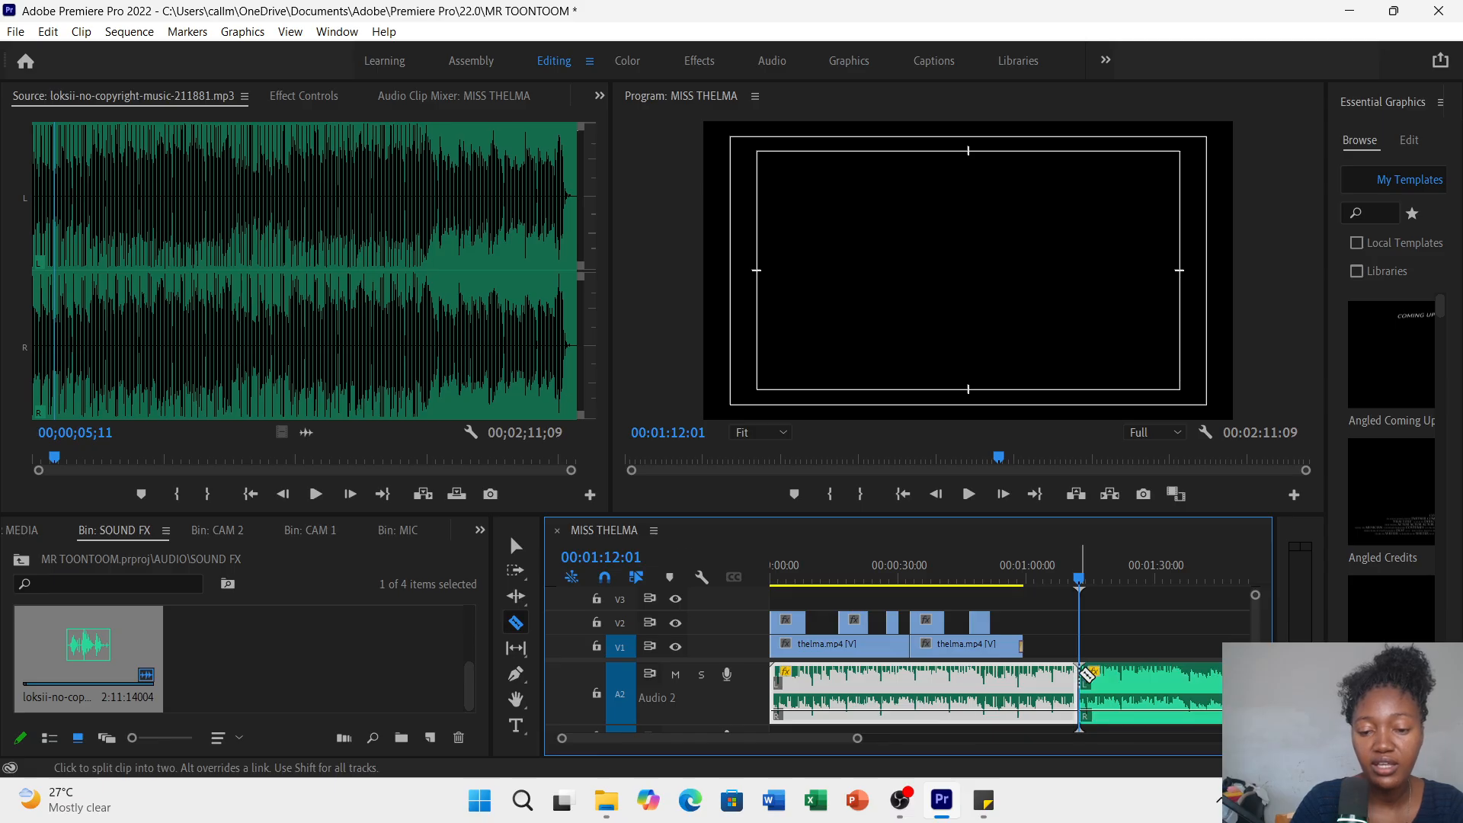
- Delete the leftover part of the music clip after the cut at 00:01:12:01 on audio track A2
{"action": "left_click", "coordinate": [517, 547]}
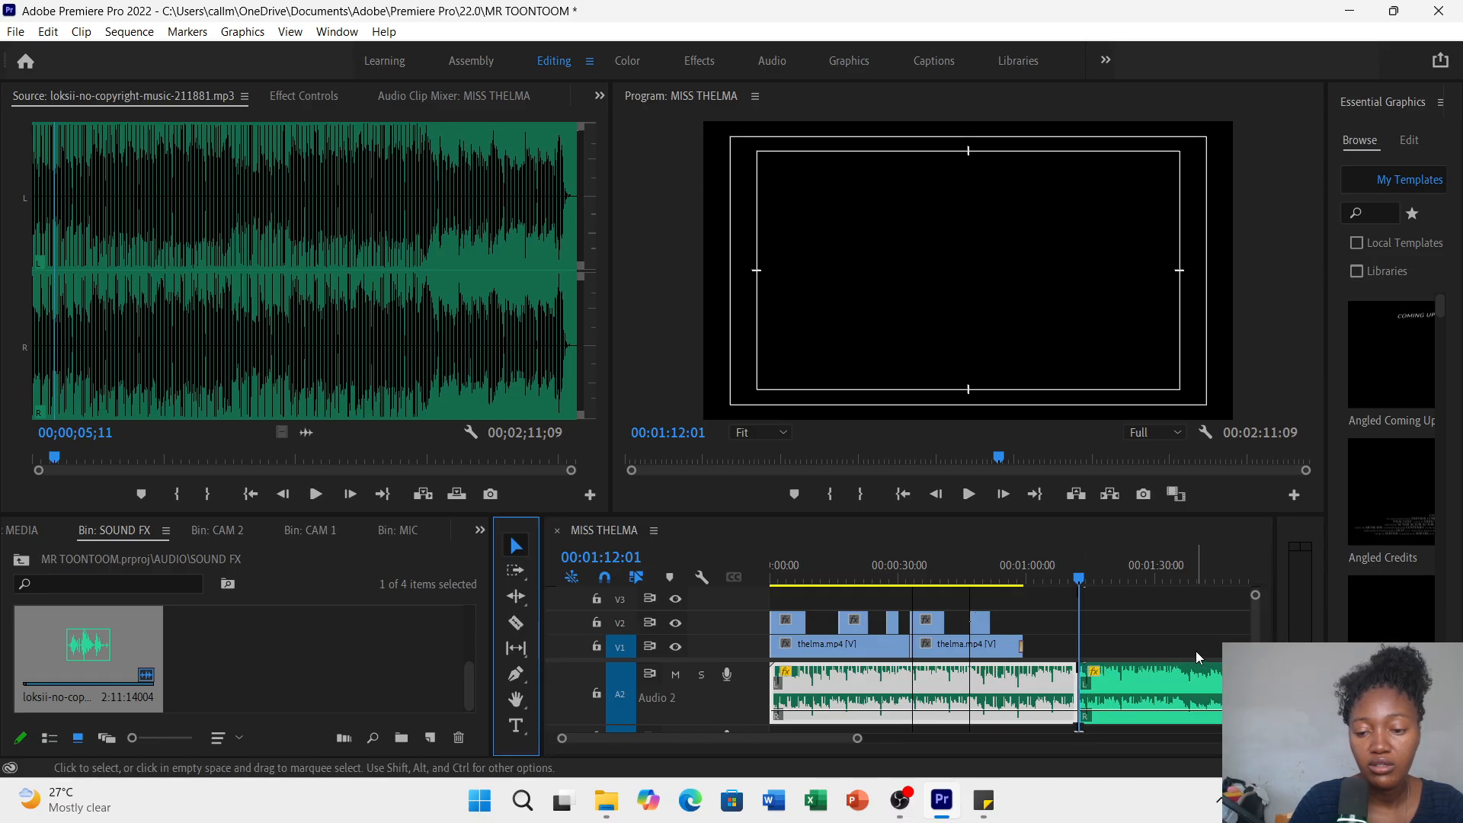
{"action": "left_click", "coordinate": [1191, 680]}
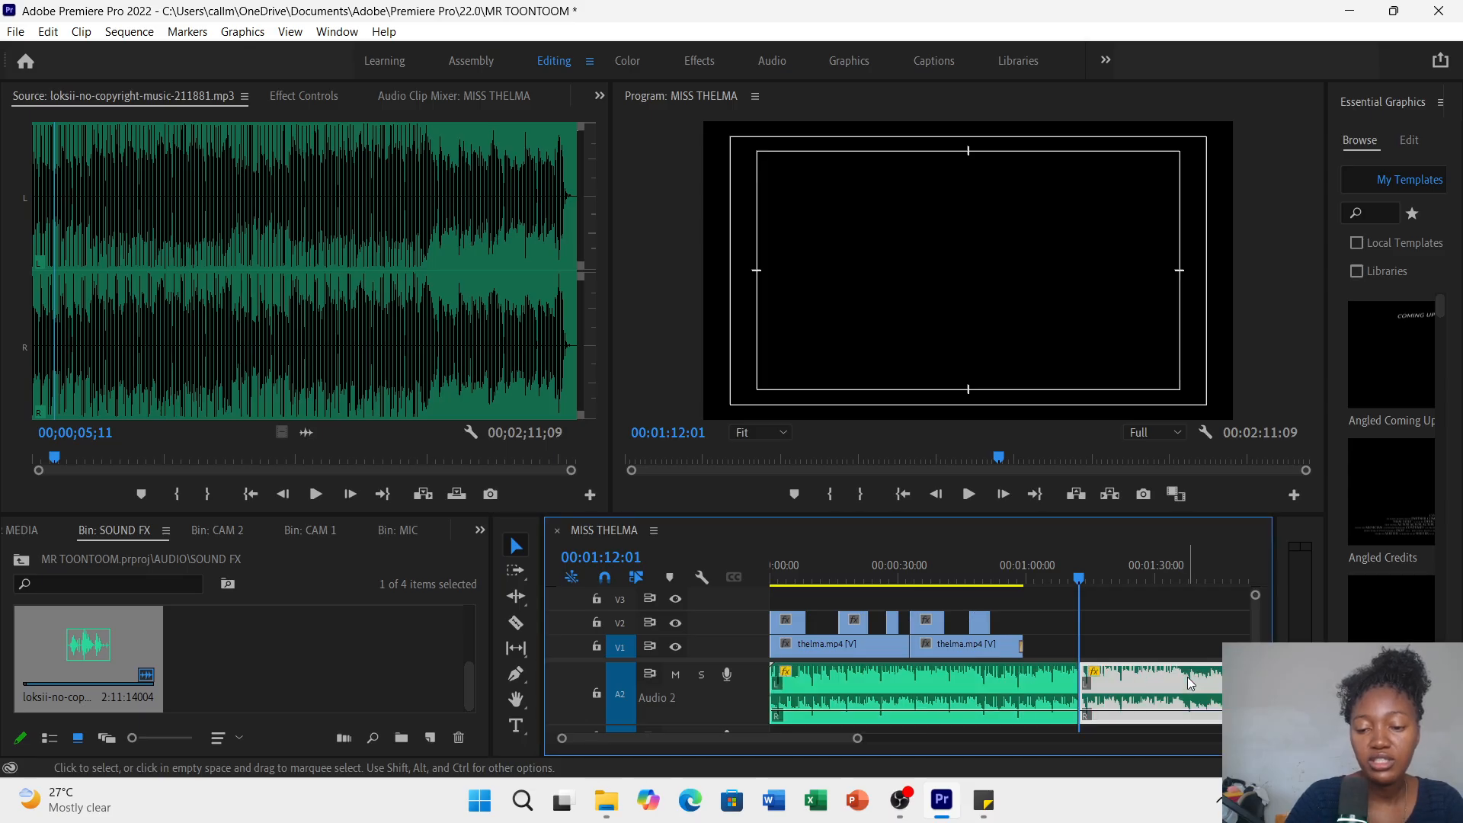
{"action": "key", "text": "Delete"}
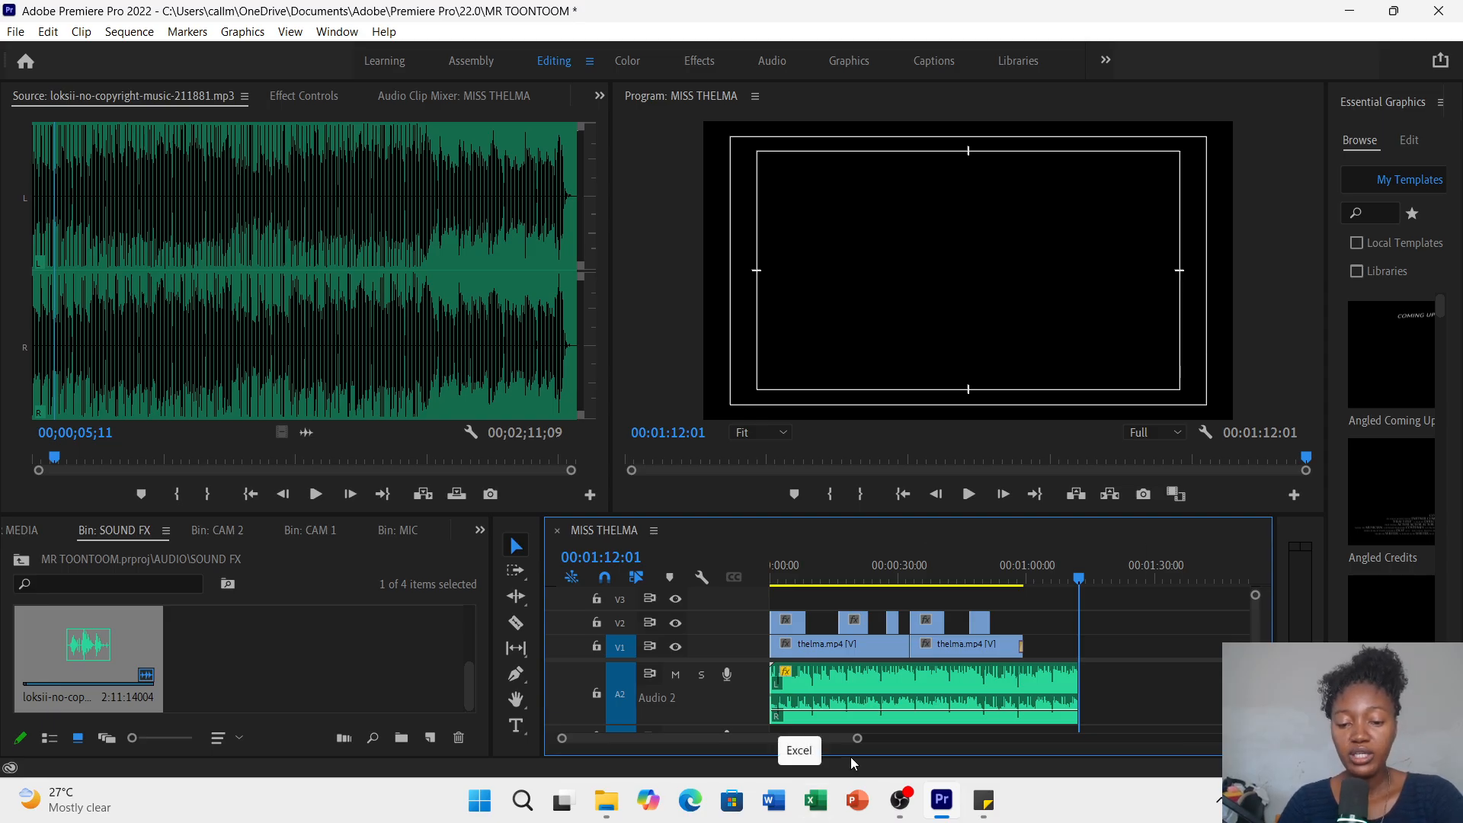
- Play the end of the sequence from 00:01:08:10 to hear how the music stops
{"action": "left_click_drag", "start_coordinate": [857, 740], "coordinate": [913, 741]}
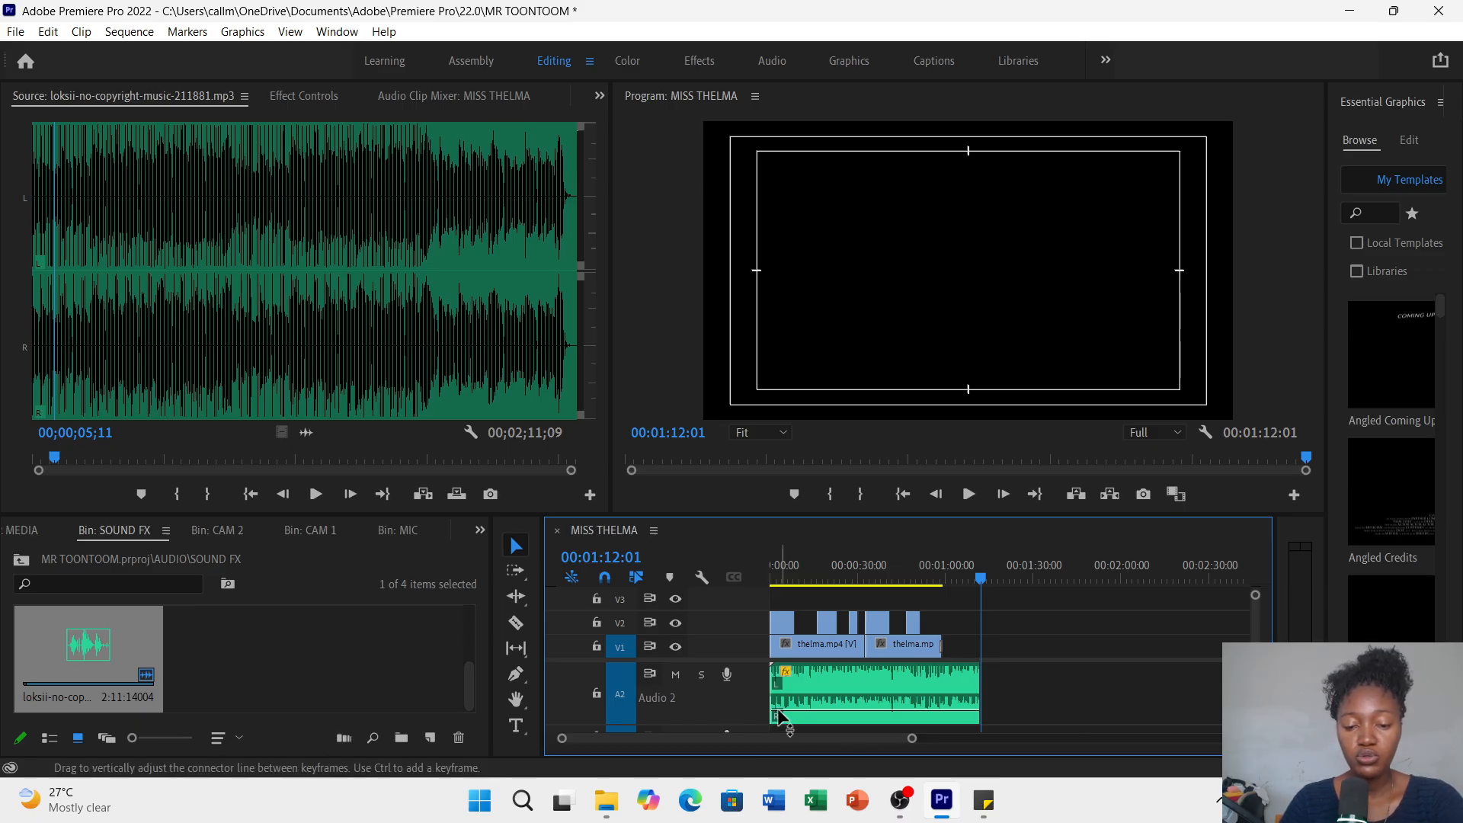
{"action": "mouse_move", "coordinate": [787, 712]}
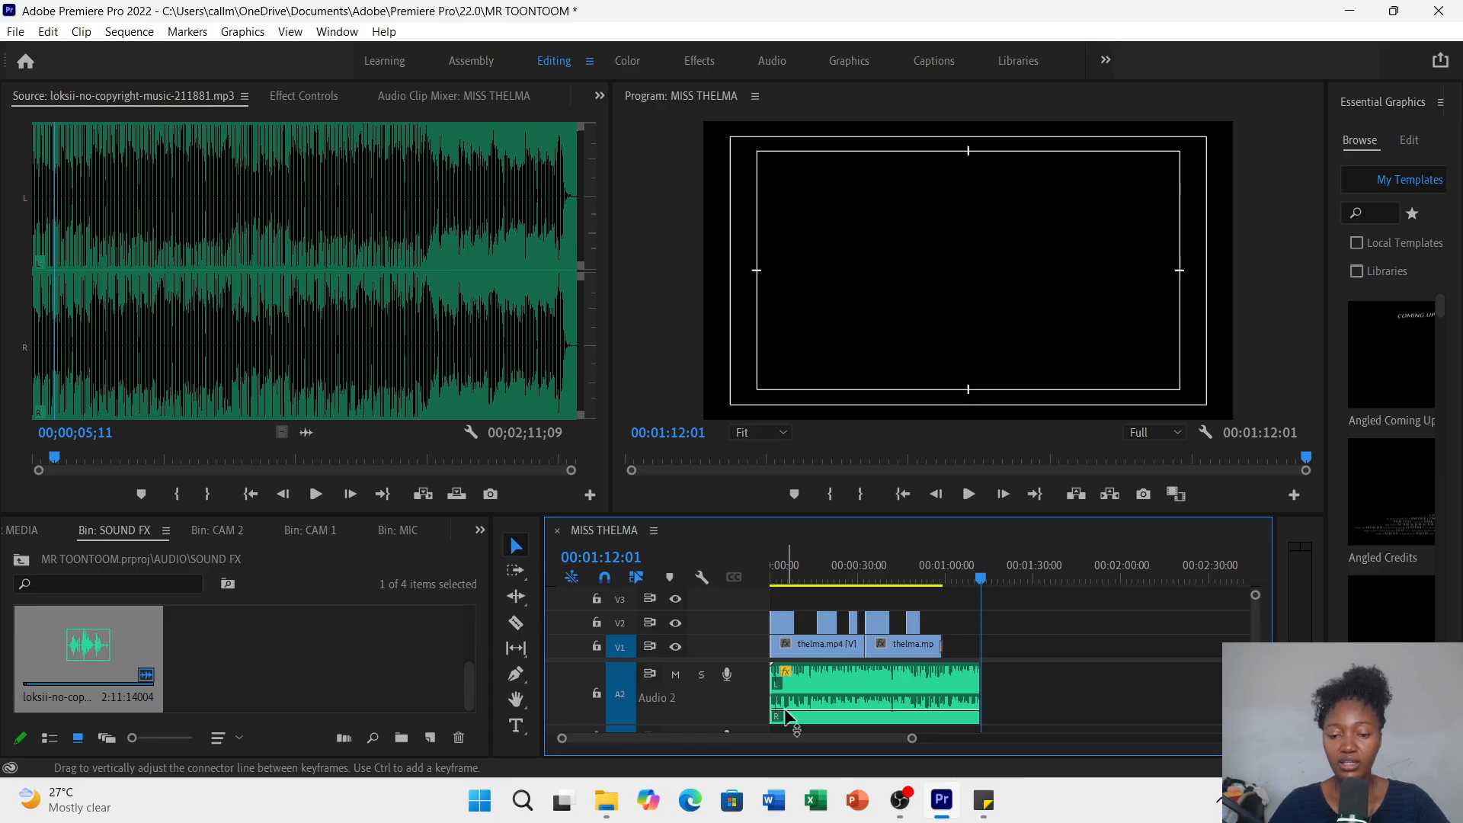
{"action": "left_click", "coordinate": [971, 577]}
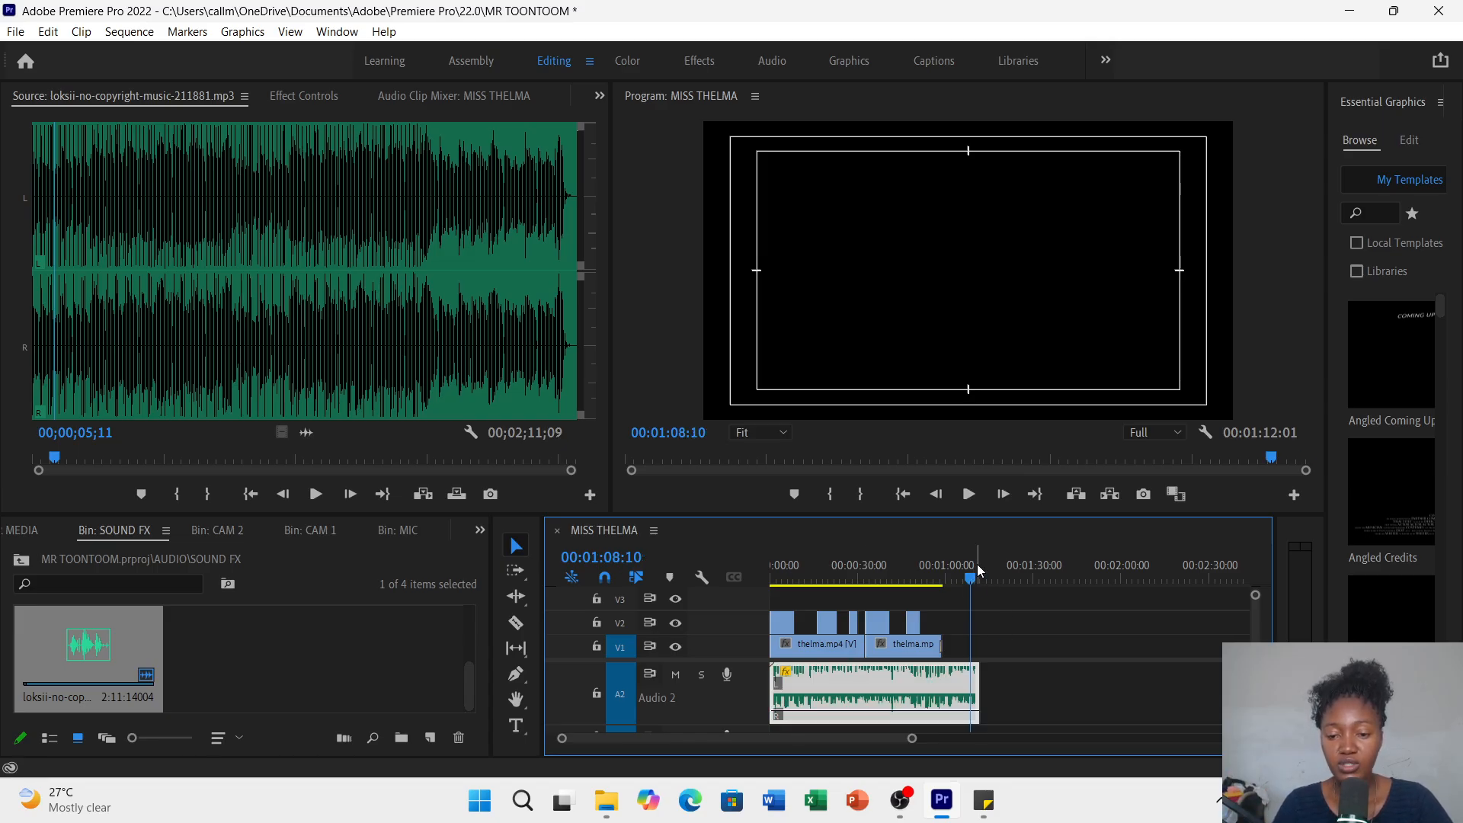
{"action": "left_click", "coordinate": [969, 494]}
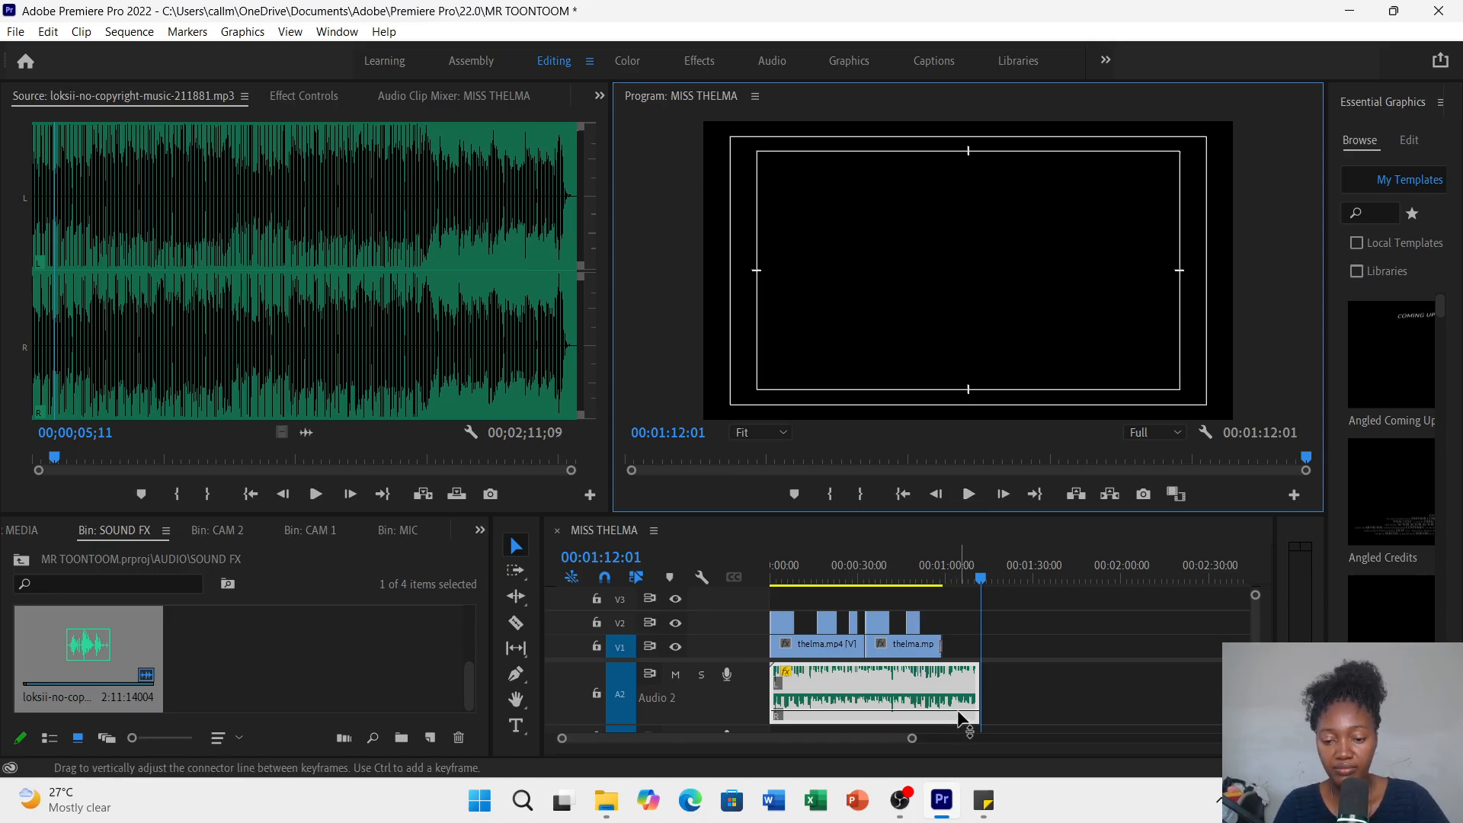
- Fade out the music clip with volume keyframes at about 00:01:04:12 and 00:01:11:17, lowering the last one, and listen from 00:01:04:23
{"action": "mouse_move", "coordinate": [962, 718]}
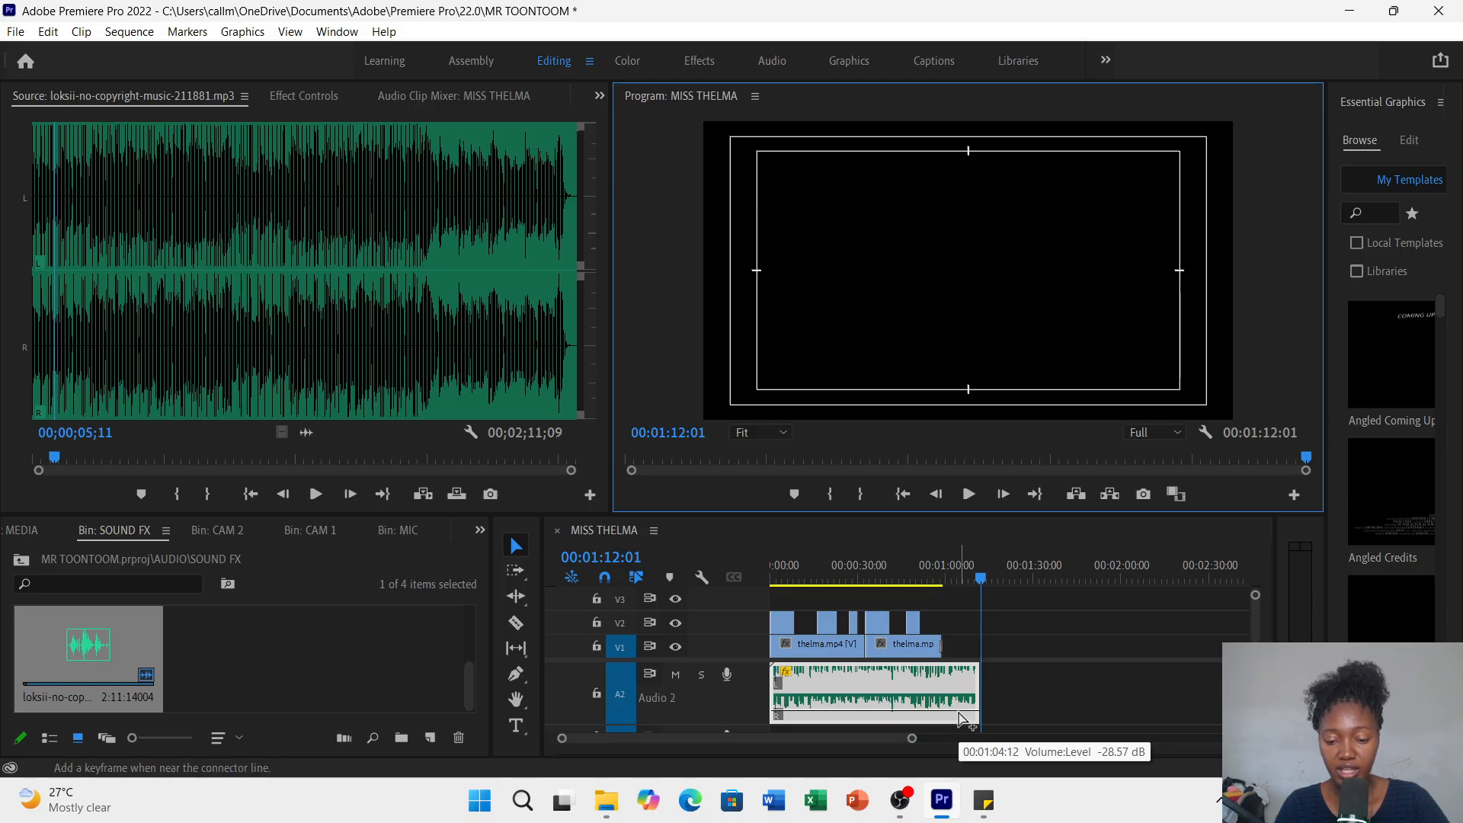
{"action": "left_click", "coordinate": [959, 713], "text": "ctrl"}
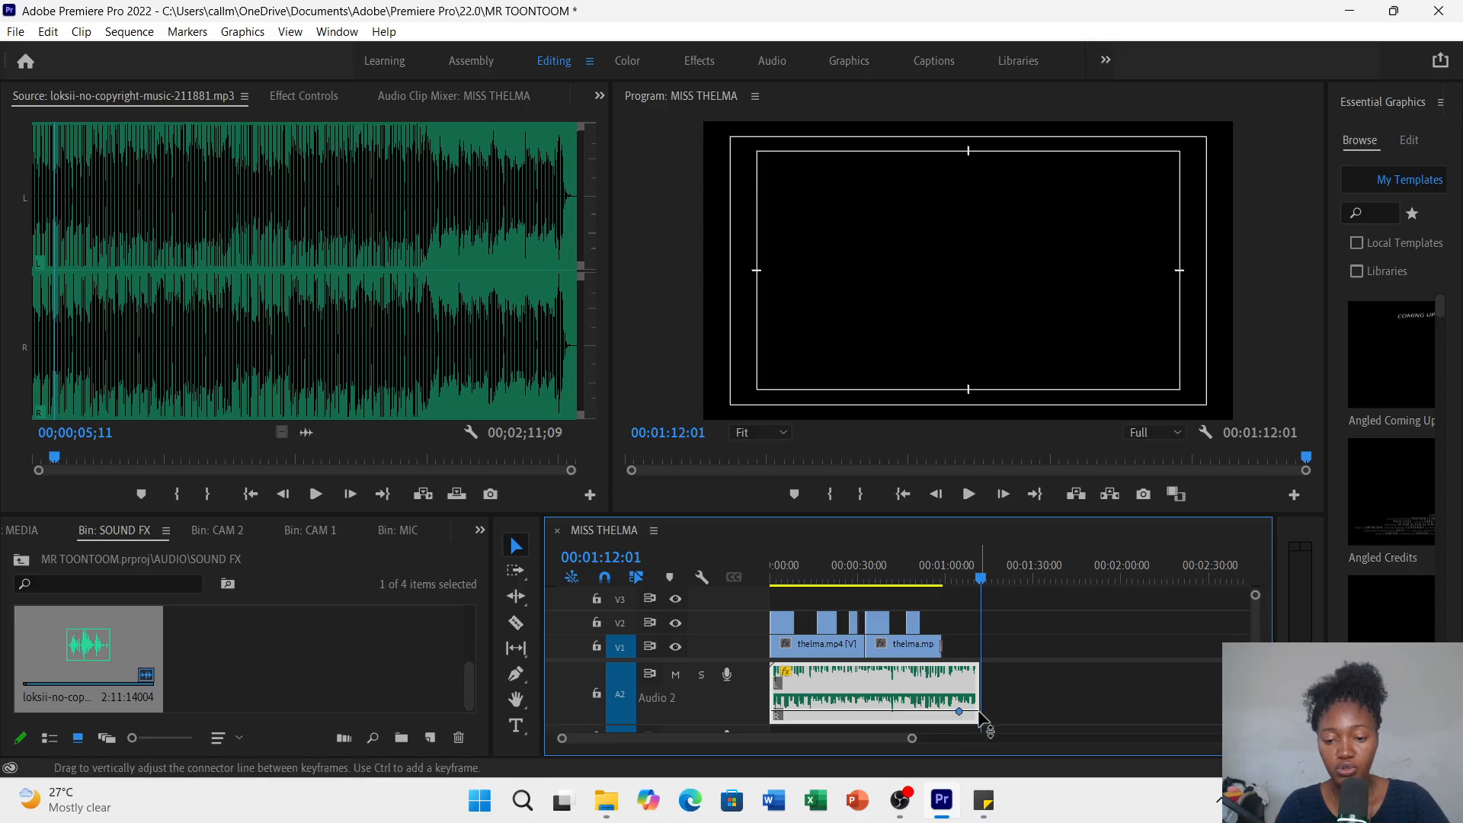
{"action": "left_click", "coordinate": [979, 712], "text": "ctrl"}
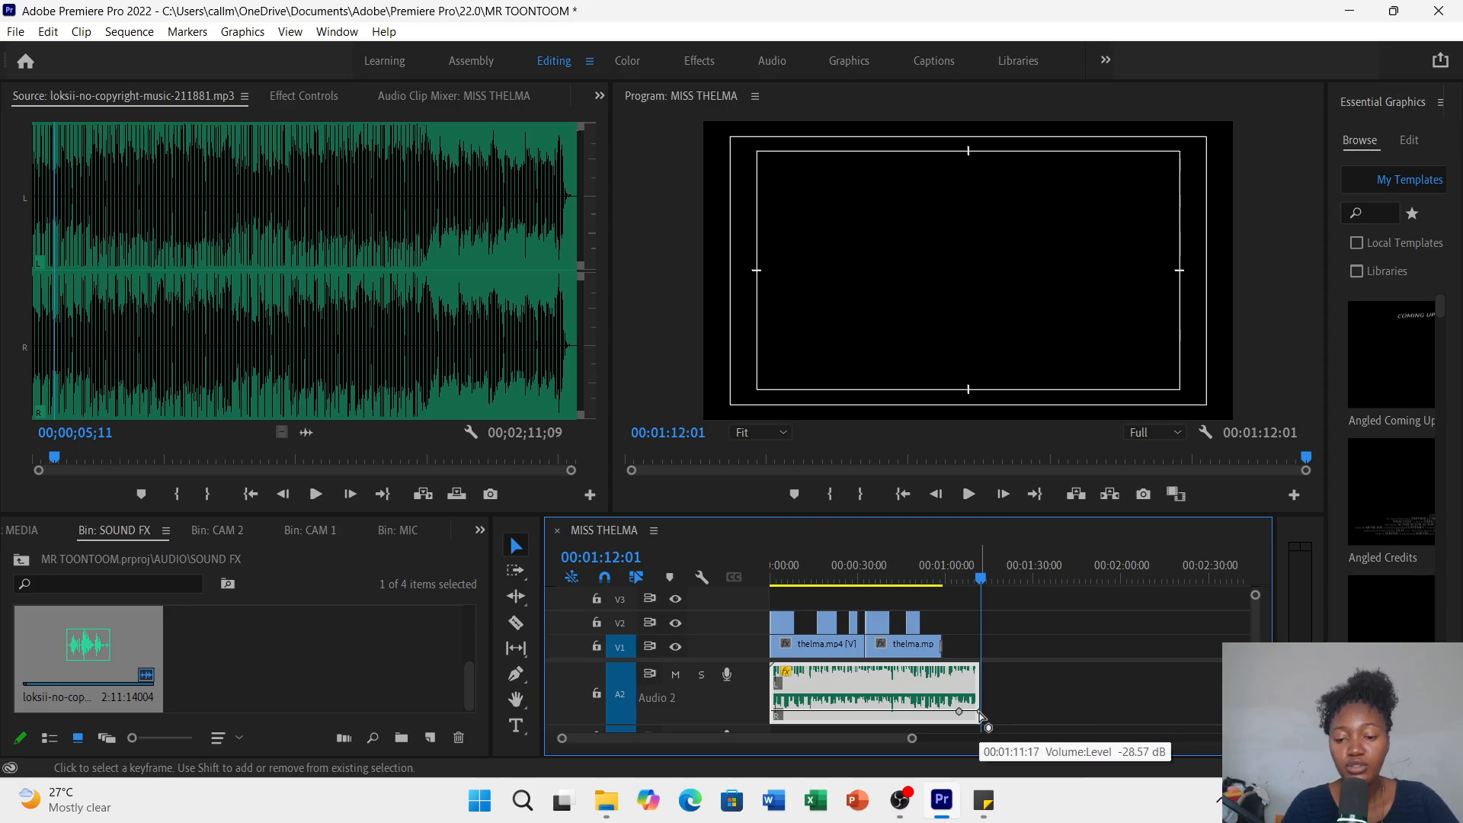
{"action": "left_click_drag", "start_coordinate": [981, 712], "coordinate": [978, 718]}
{"action": "left_click", "coordinate": [962, 578]}
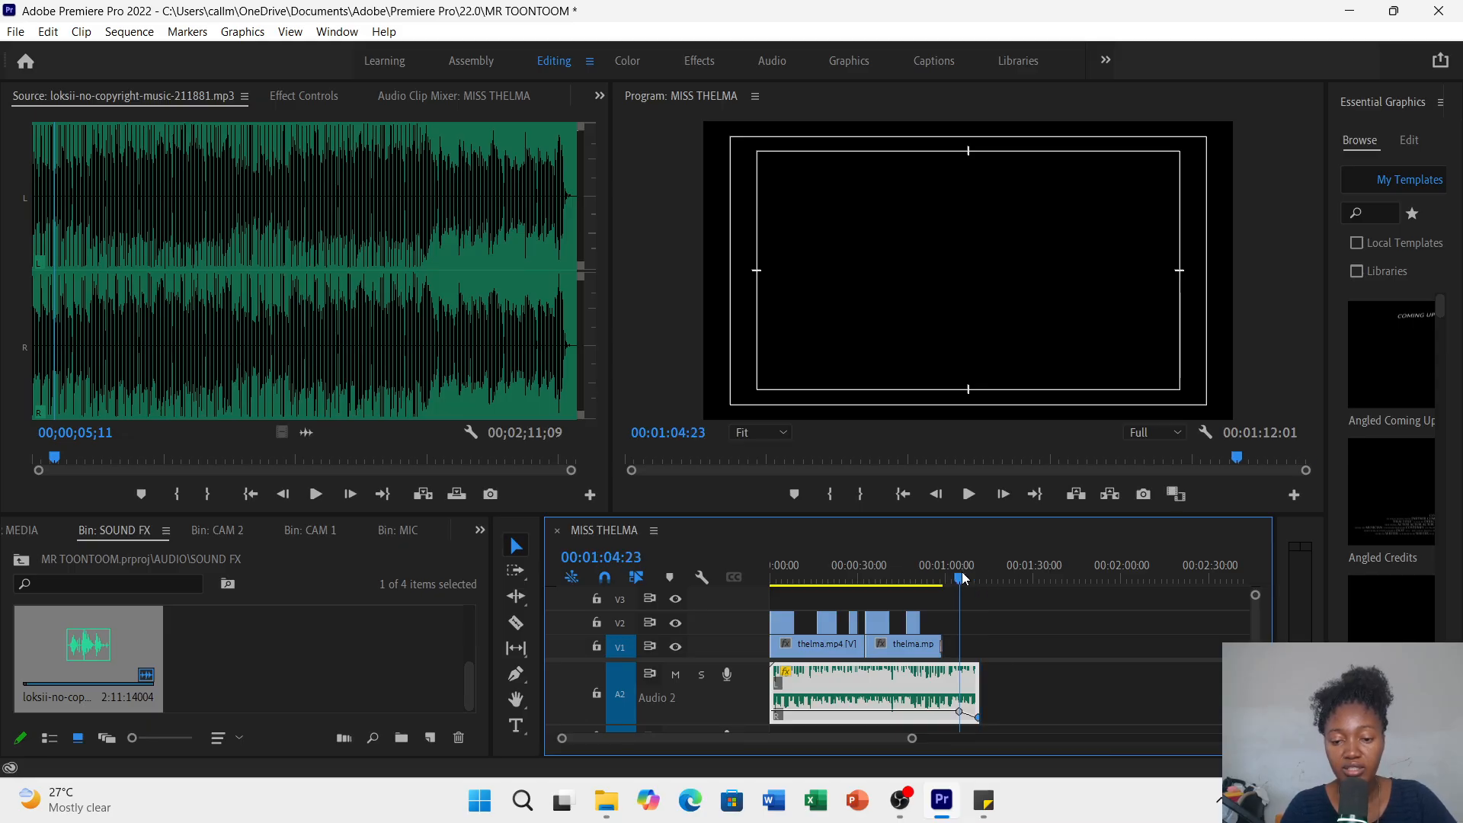
{"action": "left_click", "coordinate": [969, 495]}
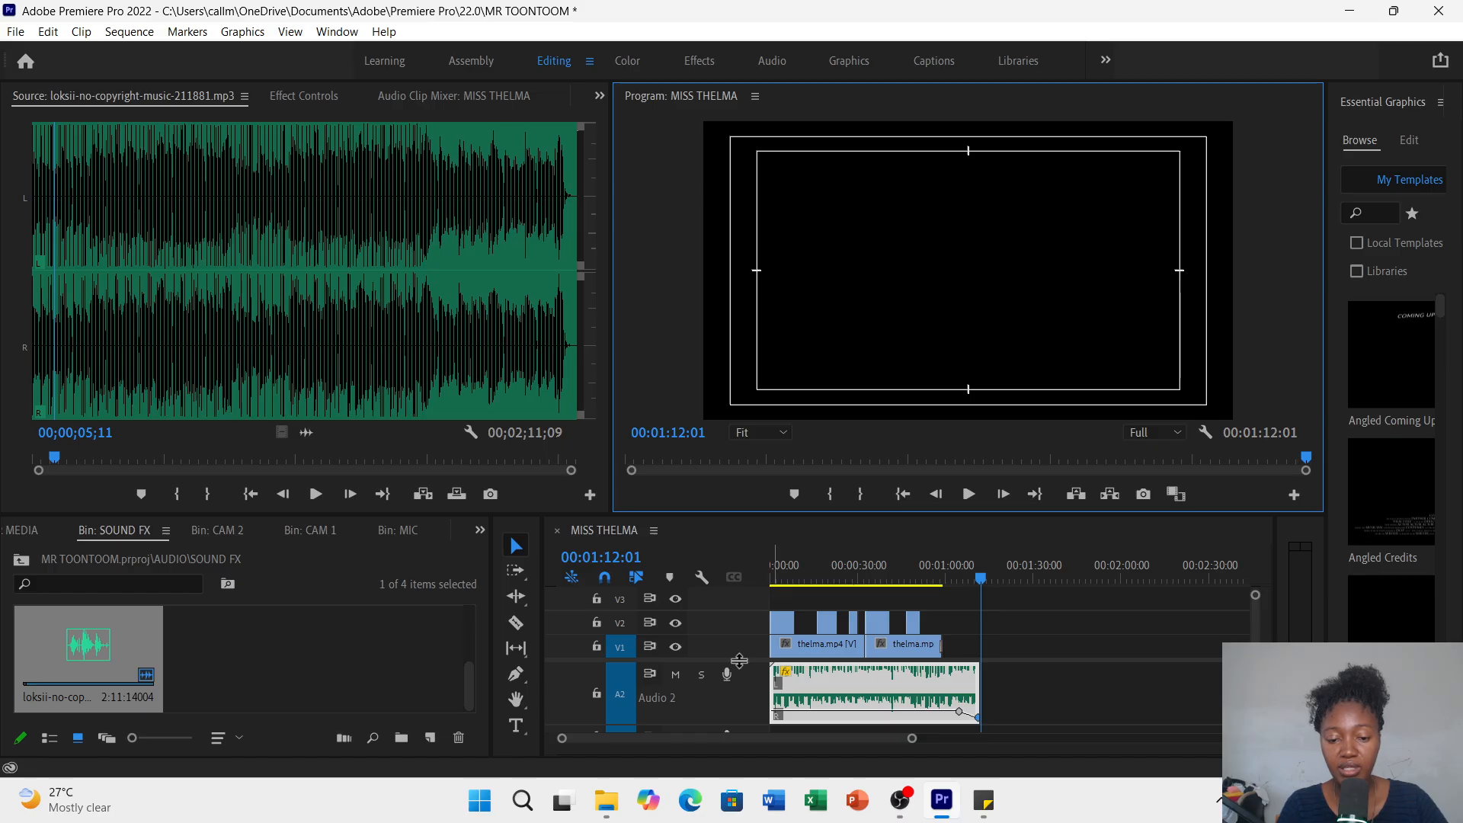
- Fade in the music clip with two volume keyframes near its start, pulling the first one down
{"action": "left_click", "coordinate": [778, 717]}
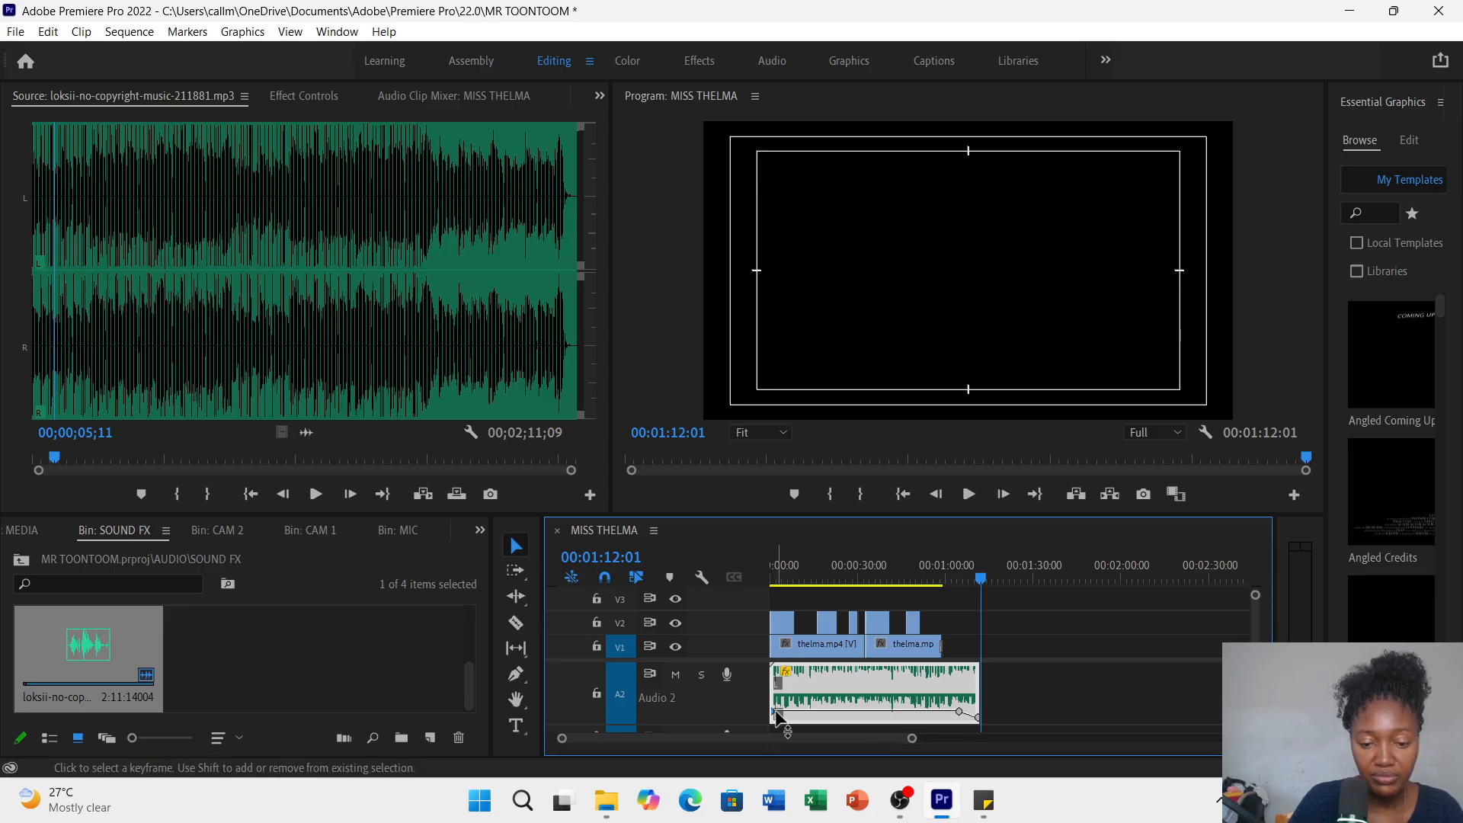
{"action": "left_click", "coordinate": [788, 712], "text": "ctrl"}
{"action": "left_click_drag", "start_coordinate": [773, 713], "coordinate": [773, 733]}
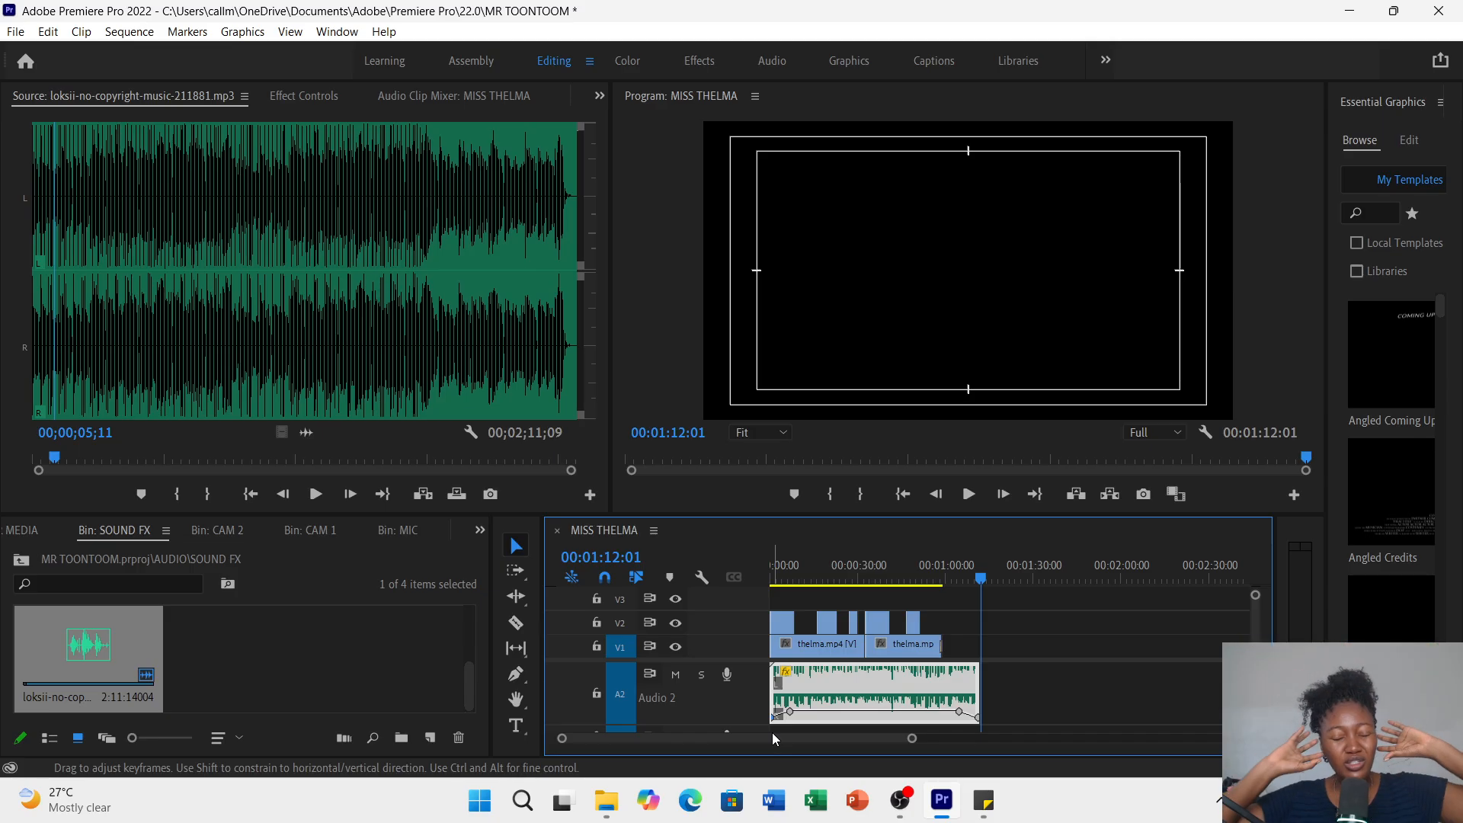
- Play the sequence from 00:00:00:00 to check the music's fade-in against the speech
{"action": "left_click", "coordinate": [771, 564]}
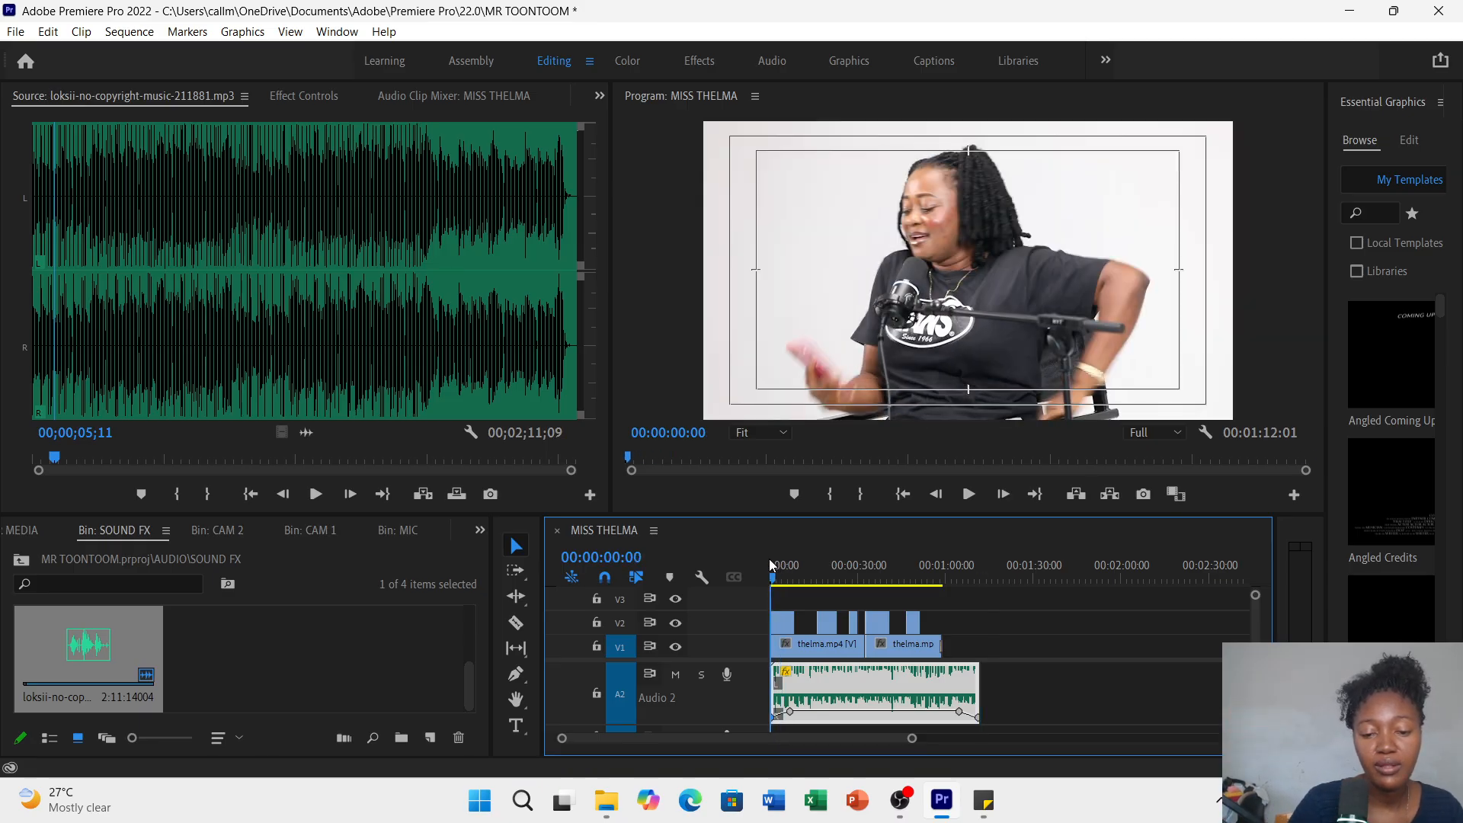
{"action": "left_click", "coordinate": [963, 504]}
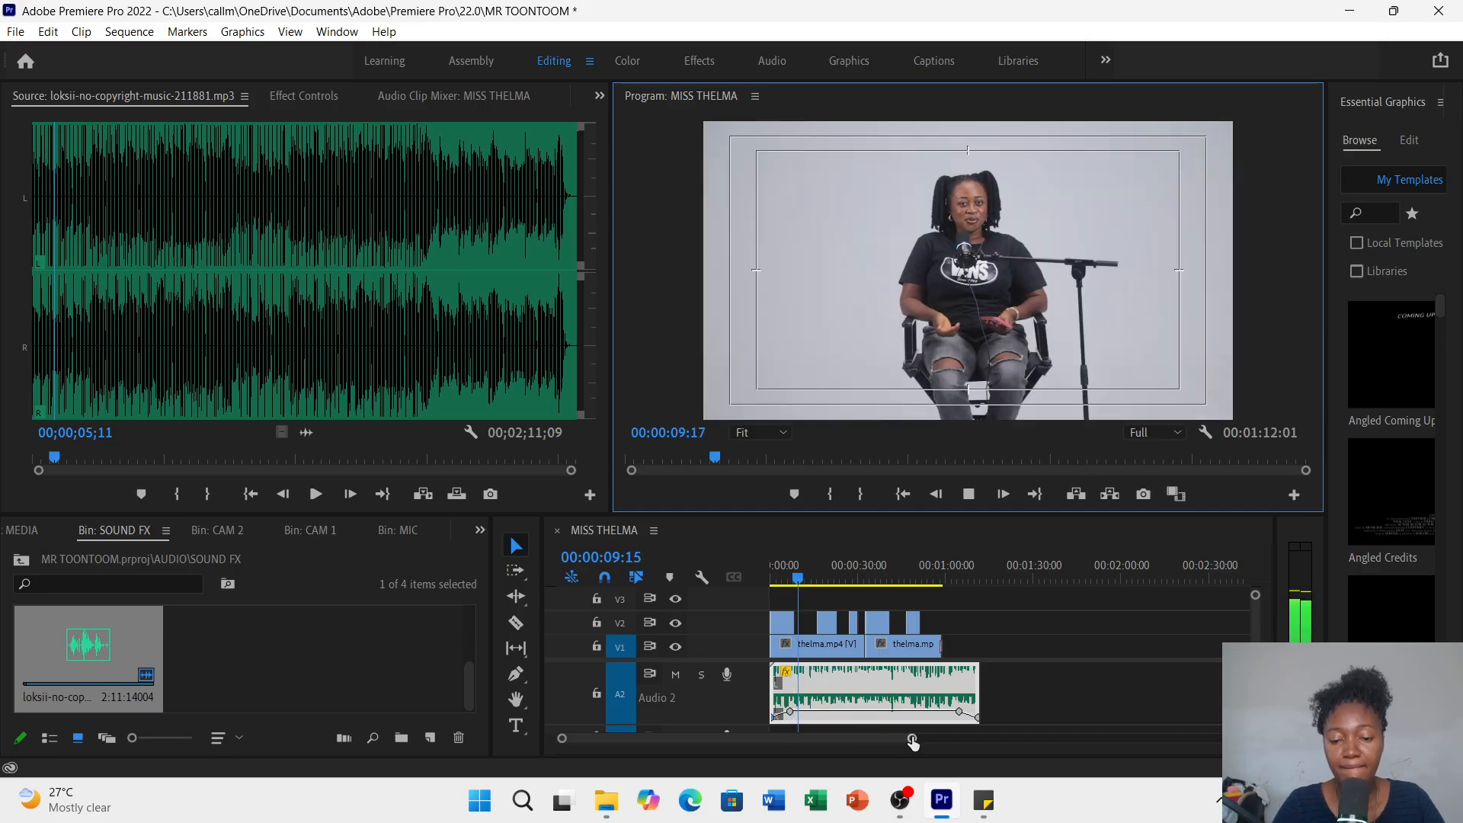
{"action": "left_click_drag", "start_coordinate": [913, 741], "coordinate": [796, 711]}
{"action": "left_click", "coordinate": [787, 579]}
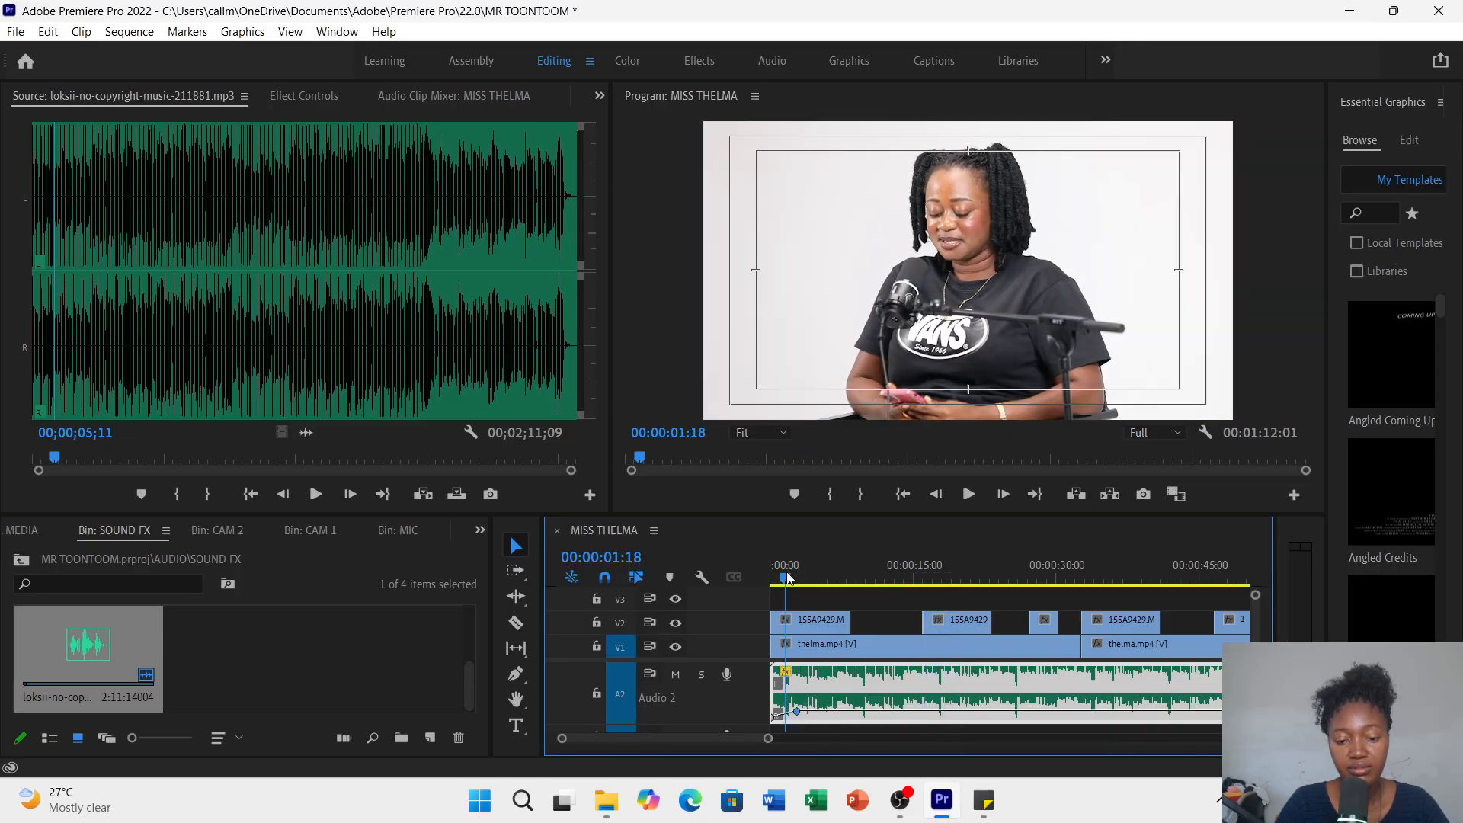
{"action": "left_click", "coordinate": [770, 581]}
{"action": "left_click", "coordinate": [971, 496]}
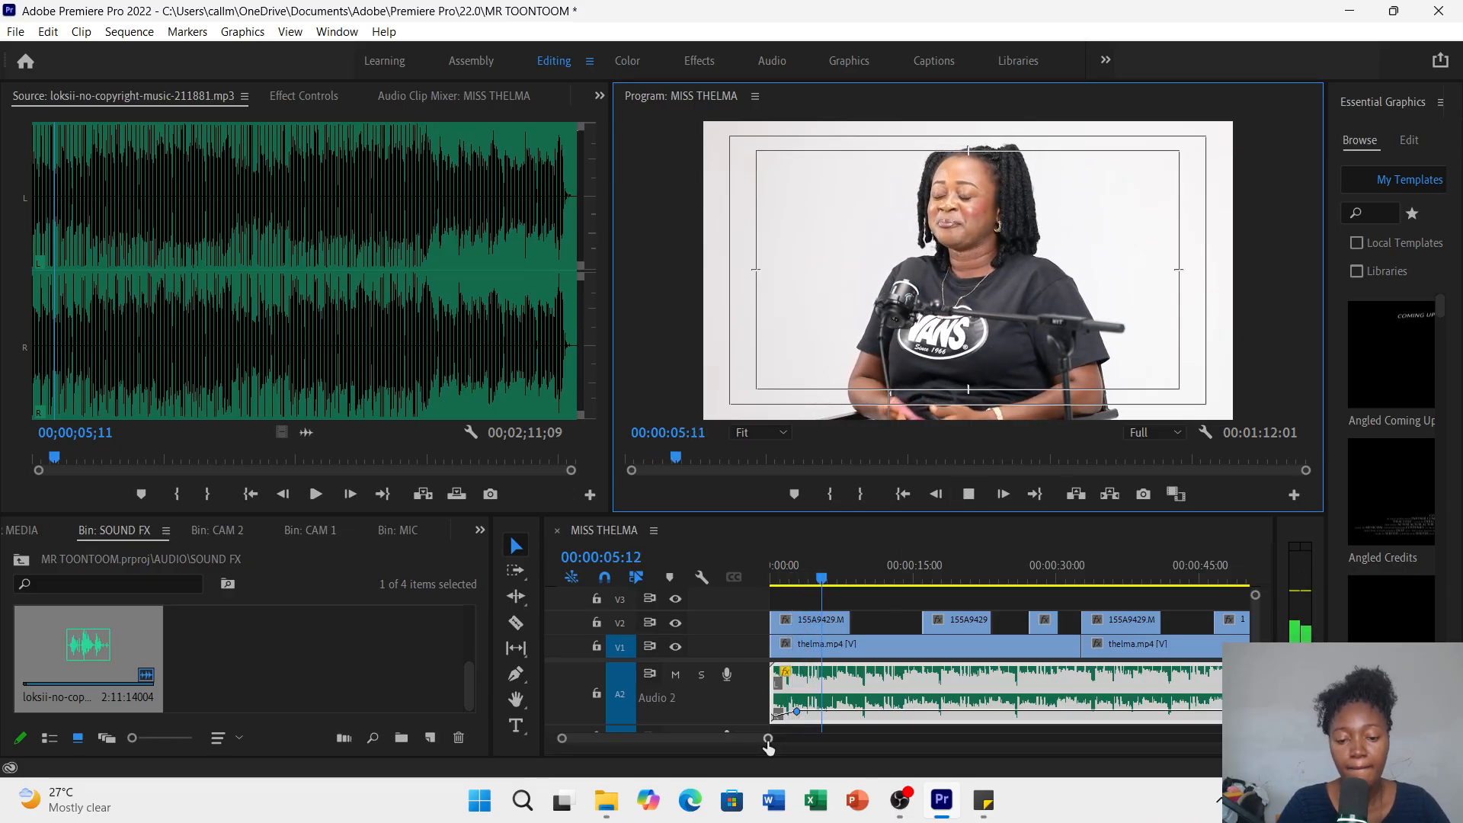
{"action": "left_click_drag", "start_coordinate": [769, 743], "coordinate": [855, 748]}
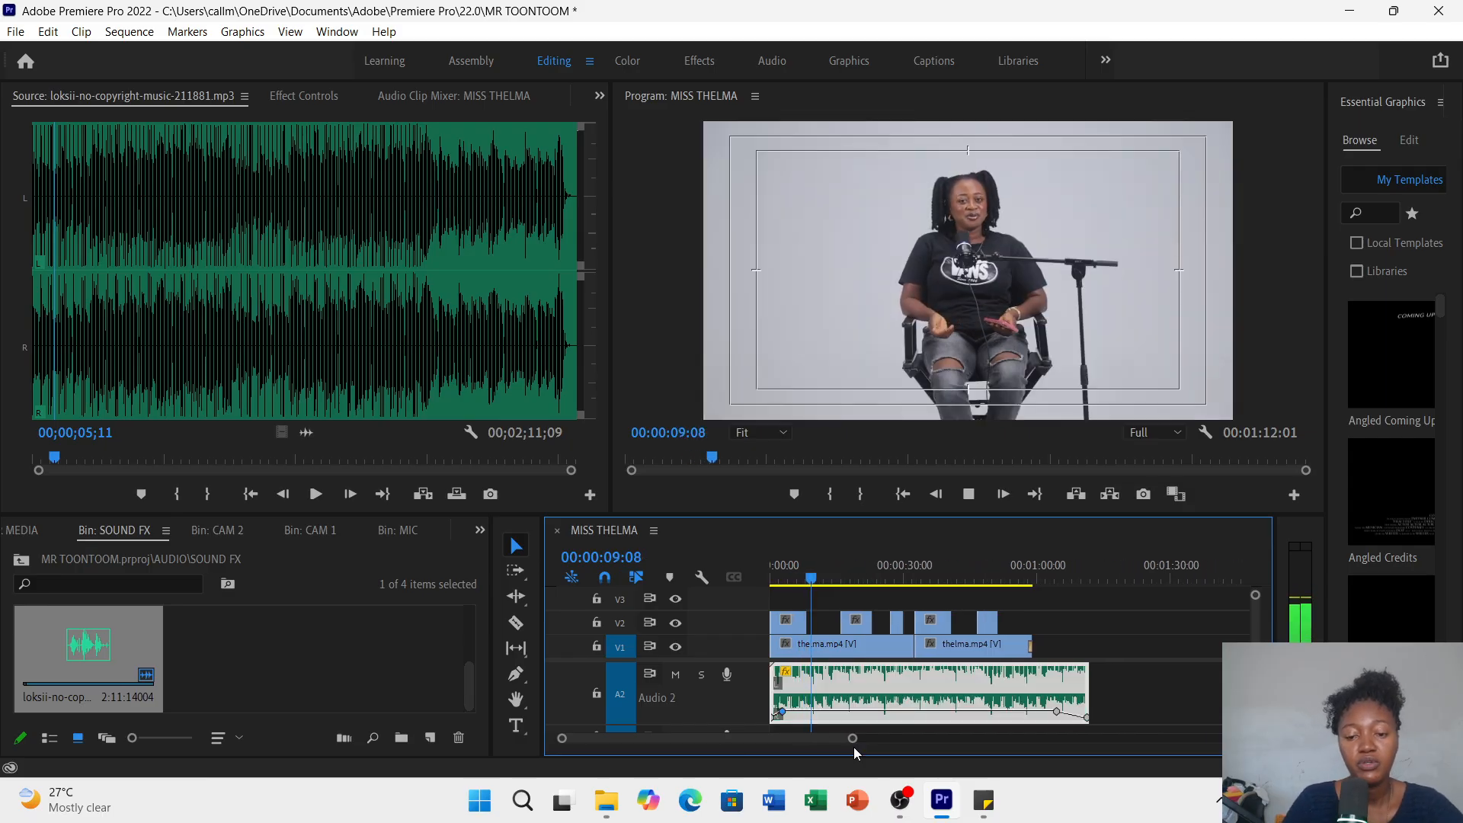
{"action": "left_click", "coordinate": [970, 494]}
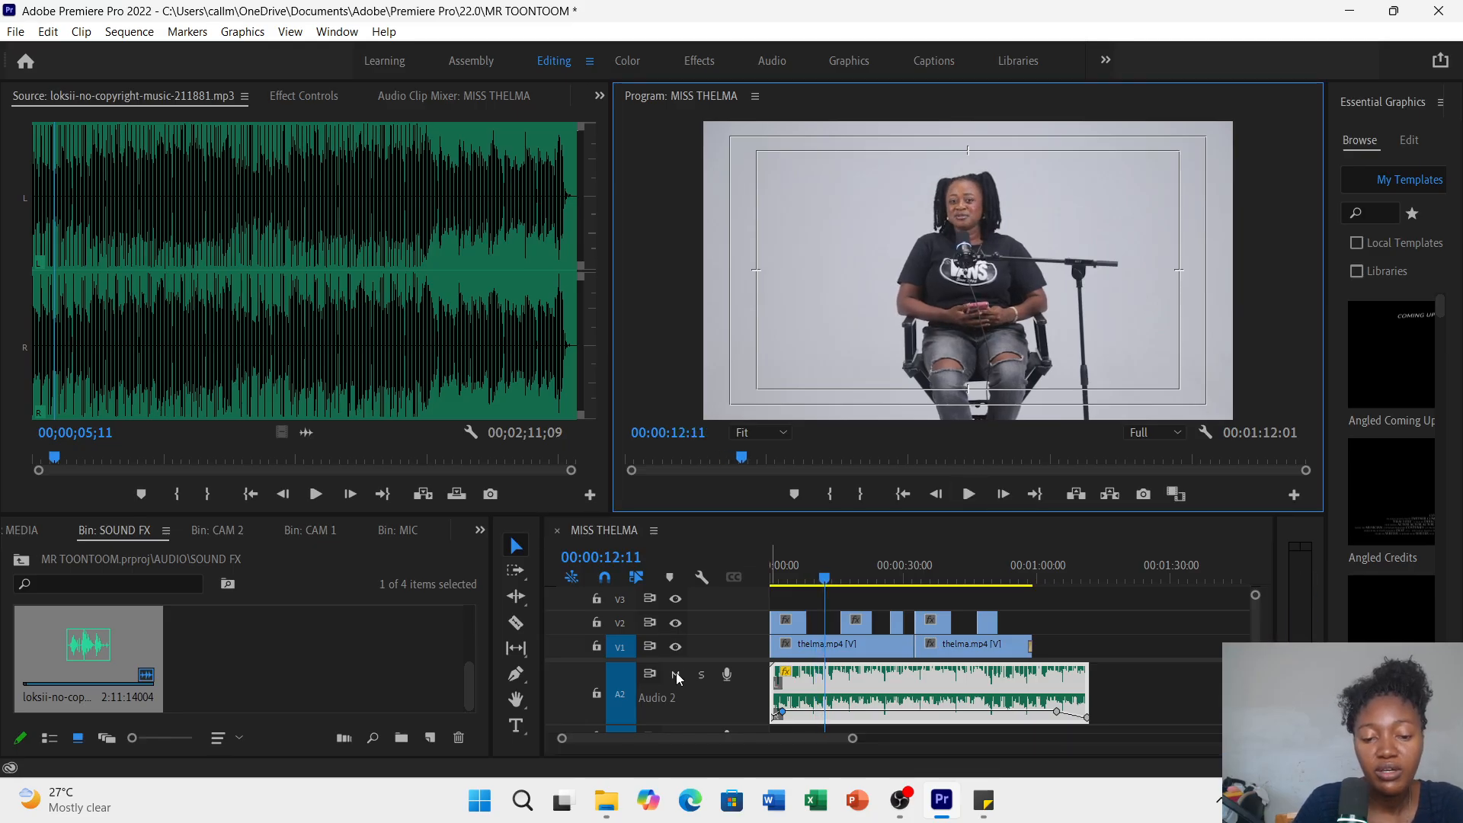
- Compare the speech with and without music by muting audio track A2 during playback, then unmuting it and listening again
{"action": "left_click", "coordinate": [676, 675]}
{"action": "left_click", "coordinate": [976, 494]}
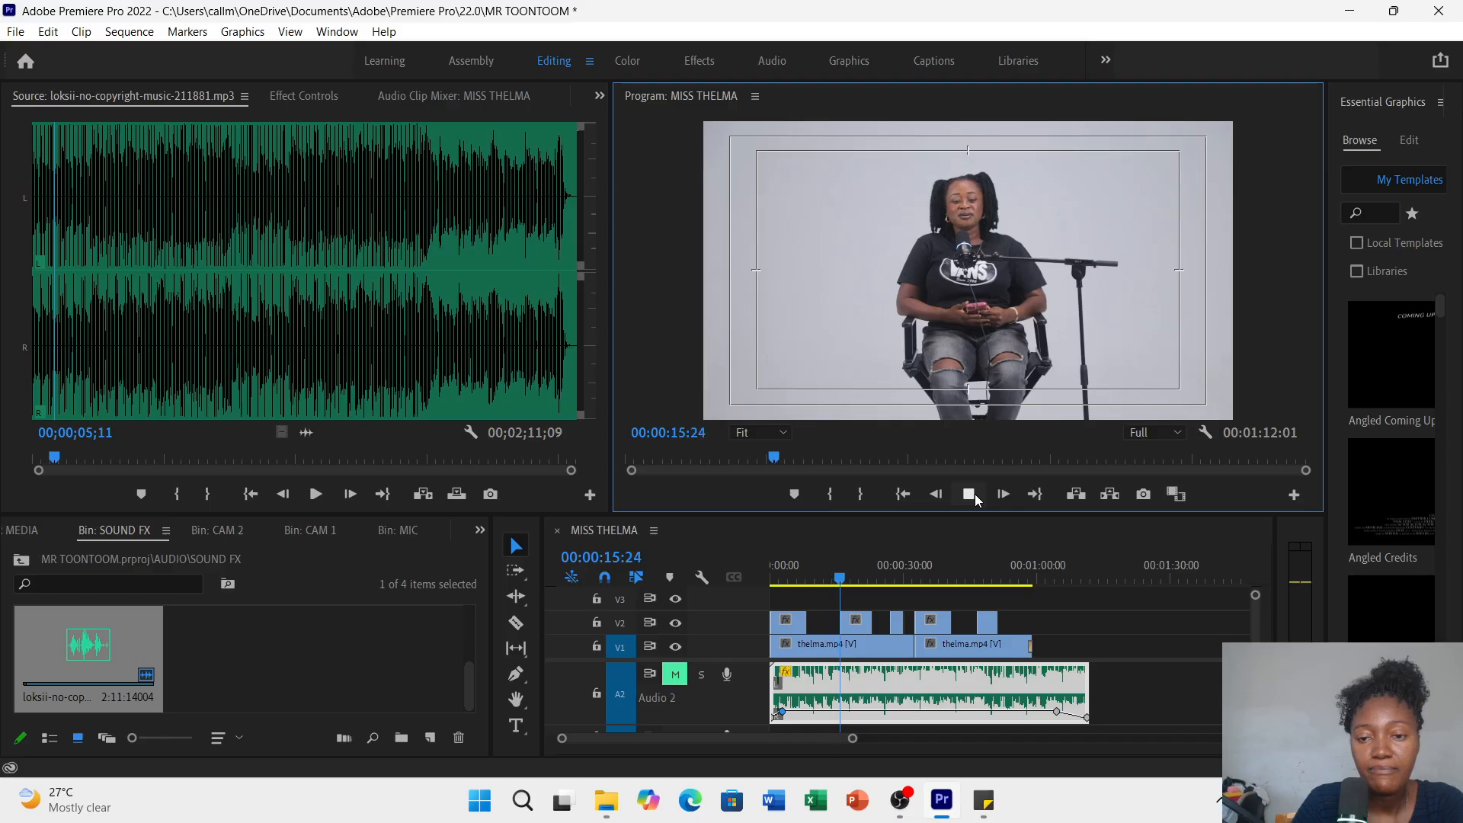
{"action": "left_click", "coordinate": [976, 494]}
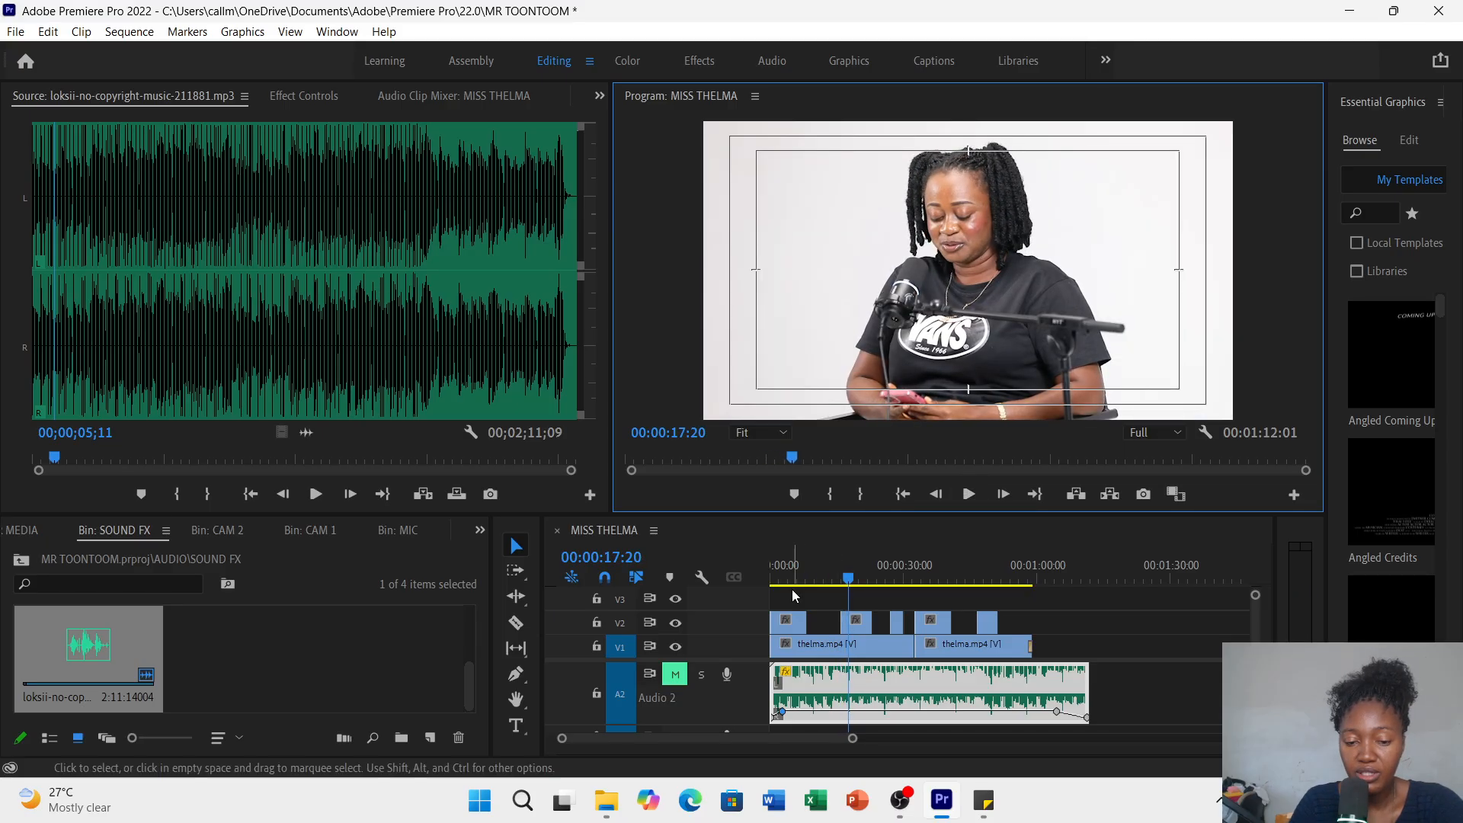
{"action": "left_click", "coordinate": [676, 674]}
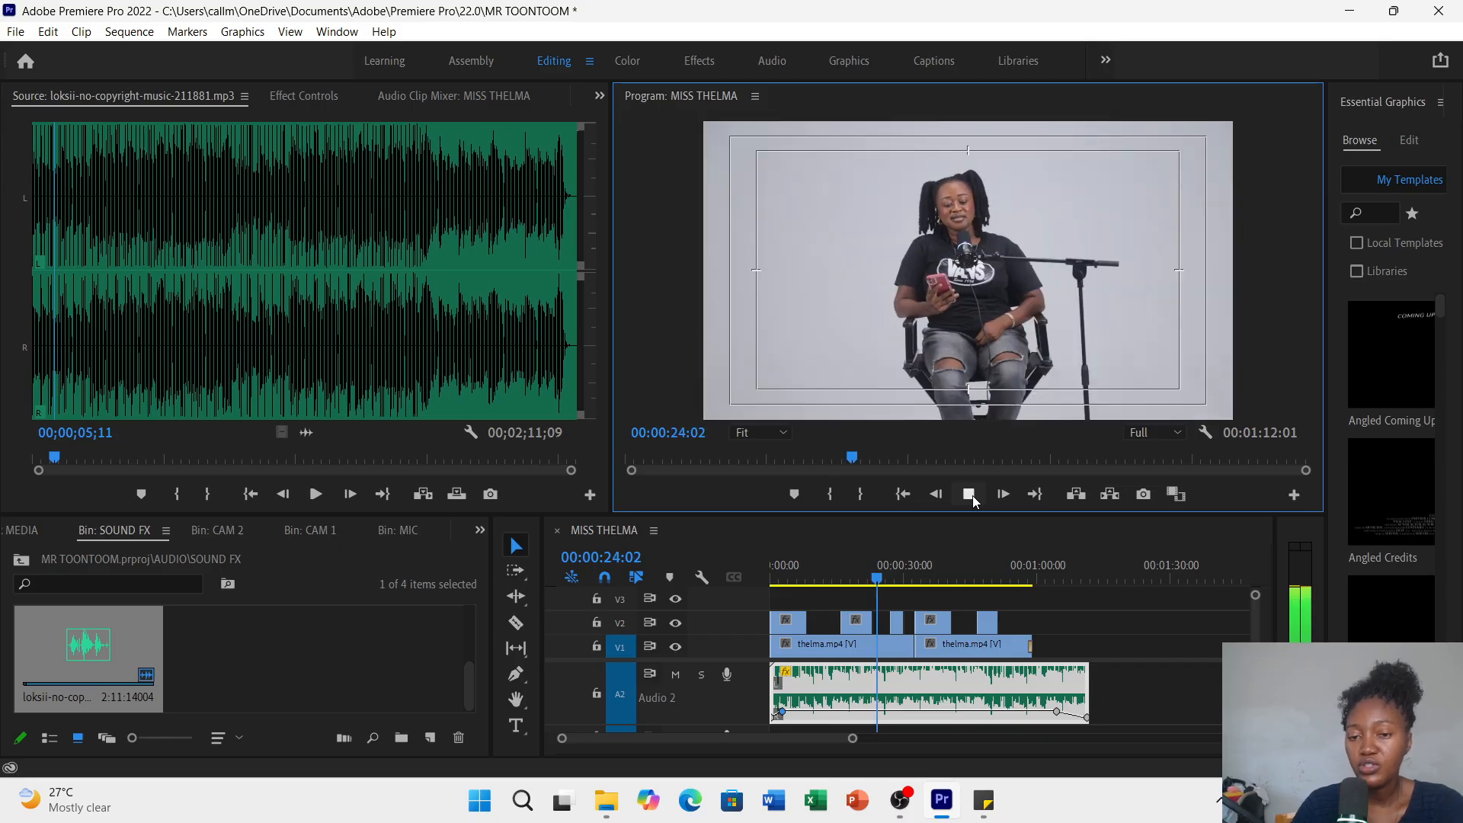
{"action": "left_click", "coordinate": [970, 495]}
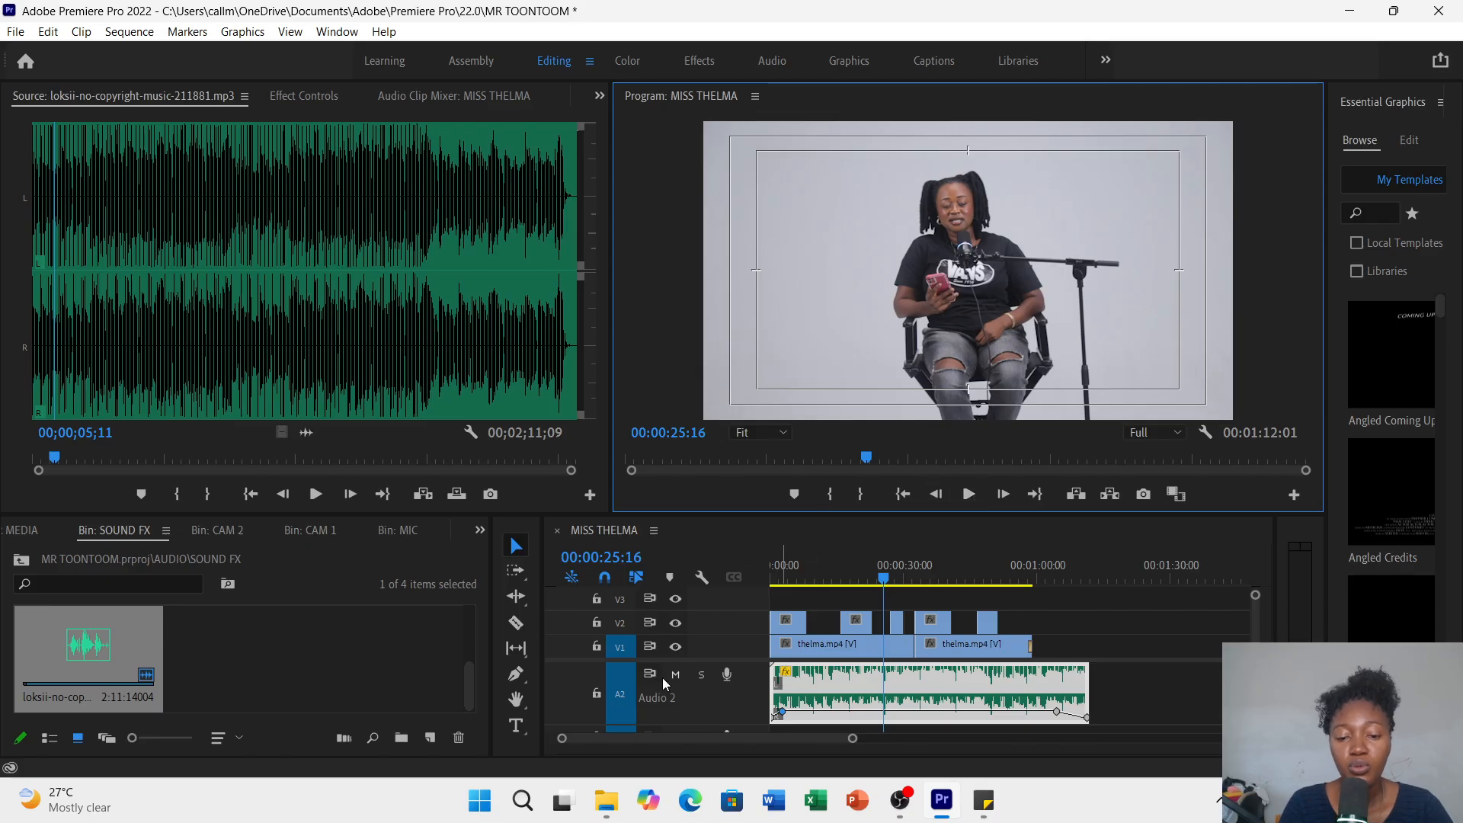
- Load AUD-20251011-WA0000.mp3 from the SOUND FX bin into the source monitor and preview it briefly
{"action": "left_click", "coordinate": [468, 689]}
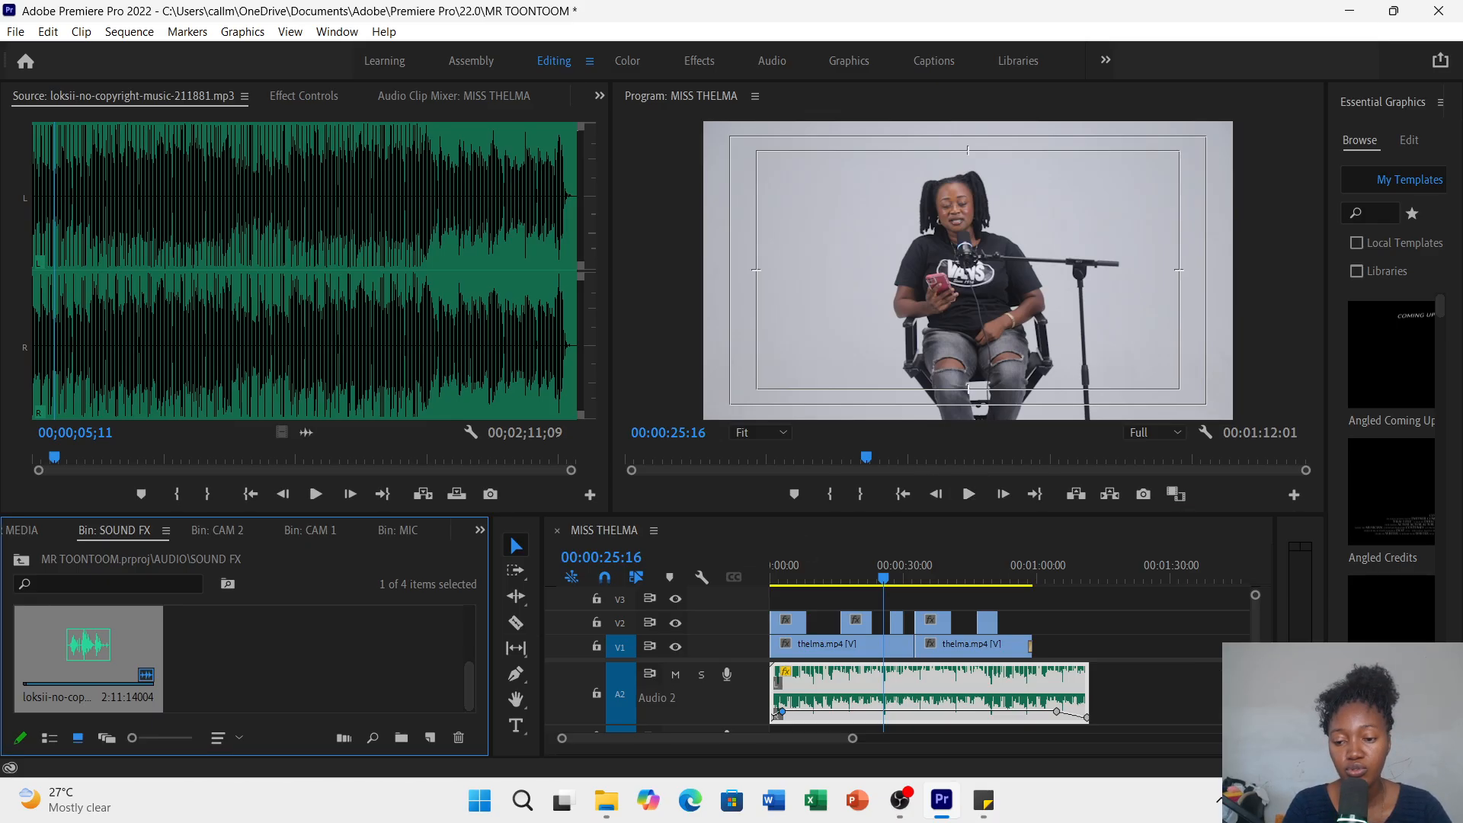
{"action": "scroll", "coordinate": [915, 693], "scroll_direction": "down", "scroll_amount": 3}
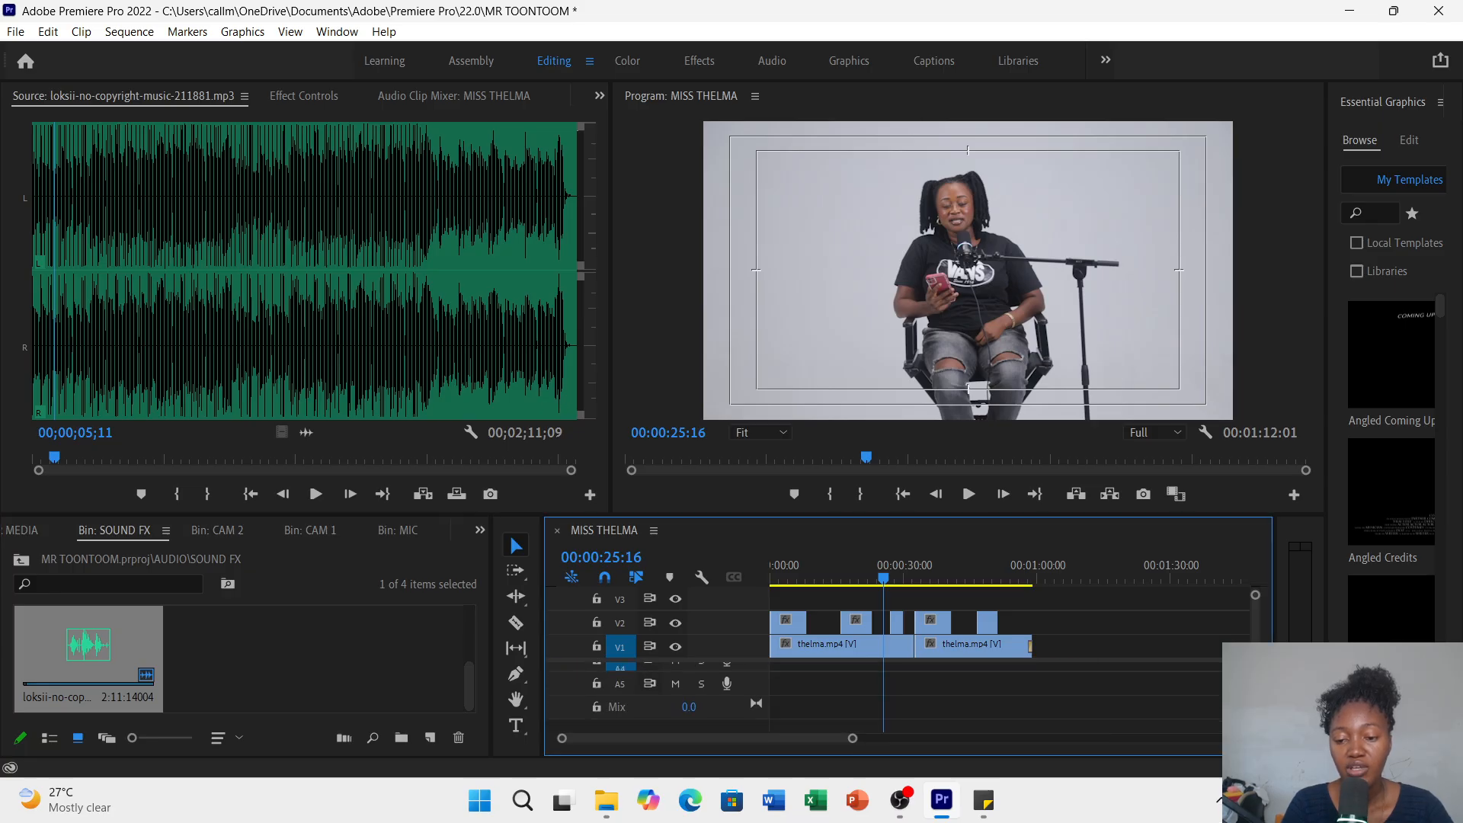
{"action": "scroll", "coordinate": [915, 697], "scroll_direction": "up", "scroll_amount": 2}
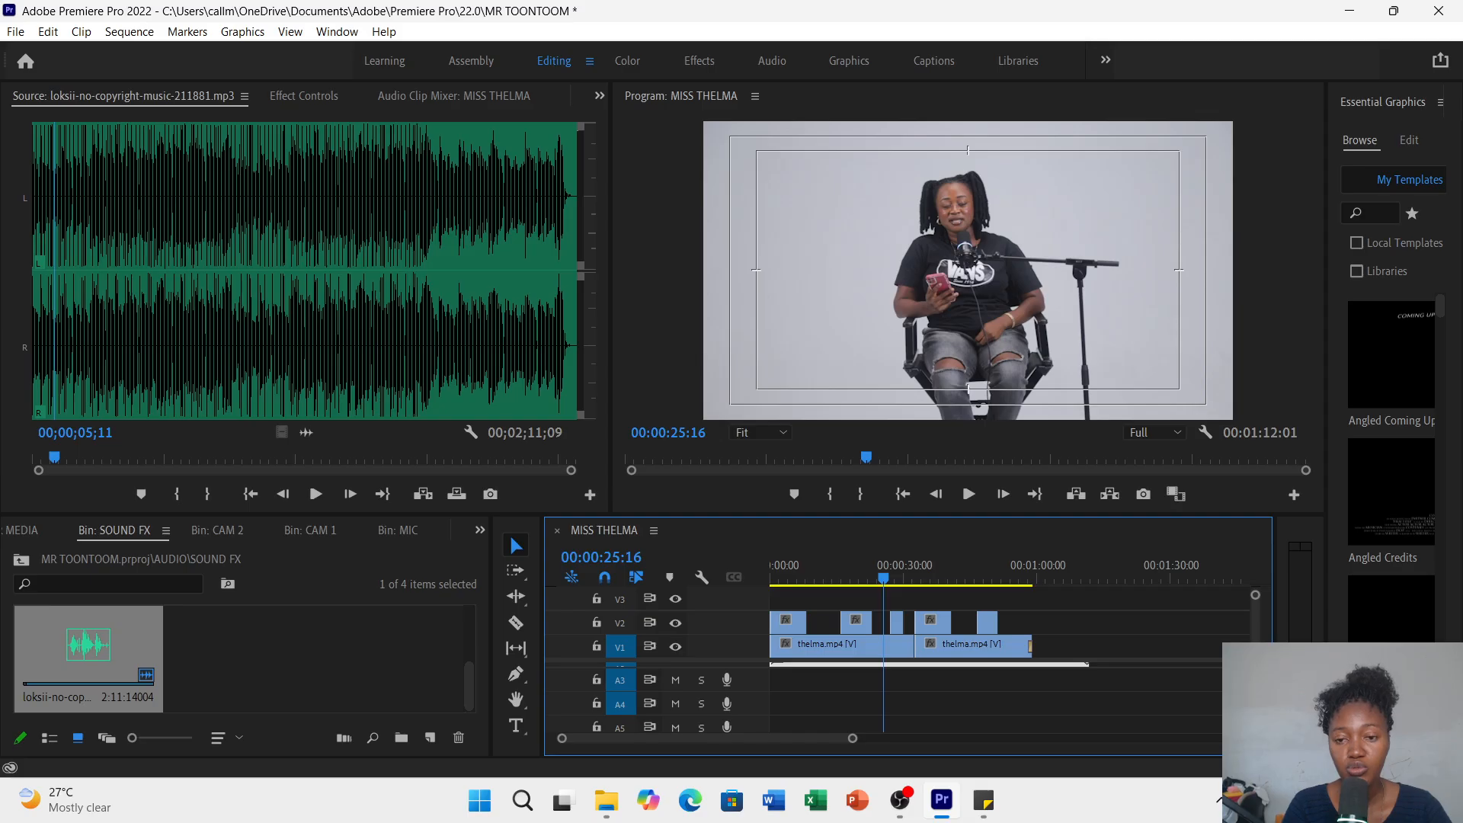
{"action": "left_click_drag", "start_coordinate": [471, 683], "coordinate": [469, 637]}
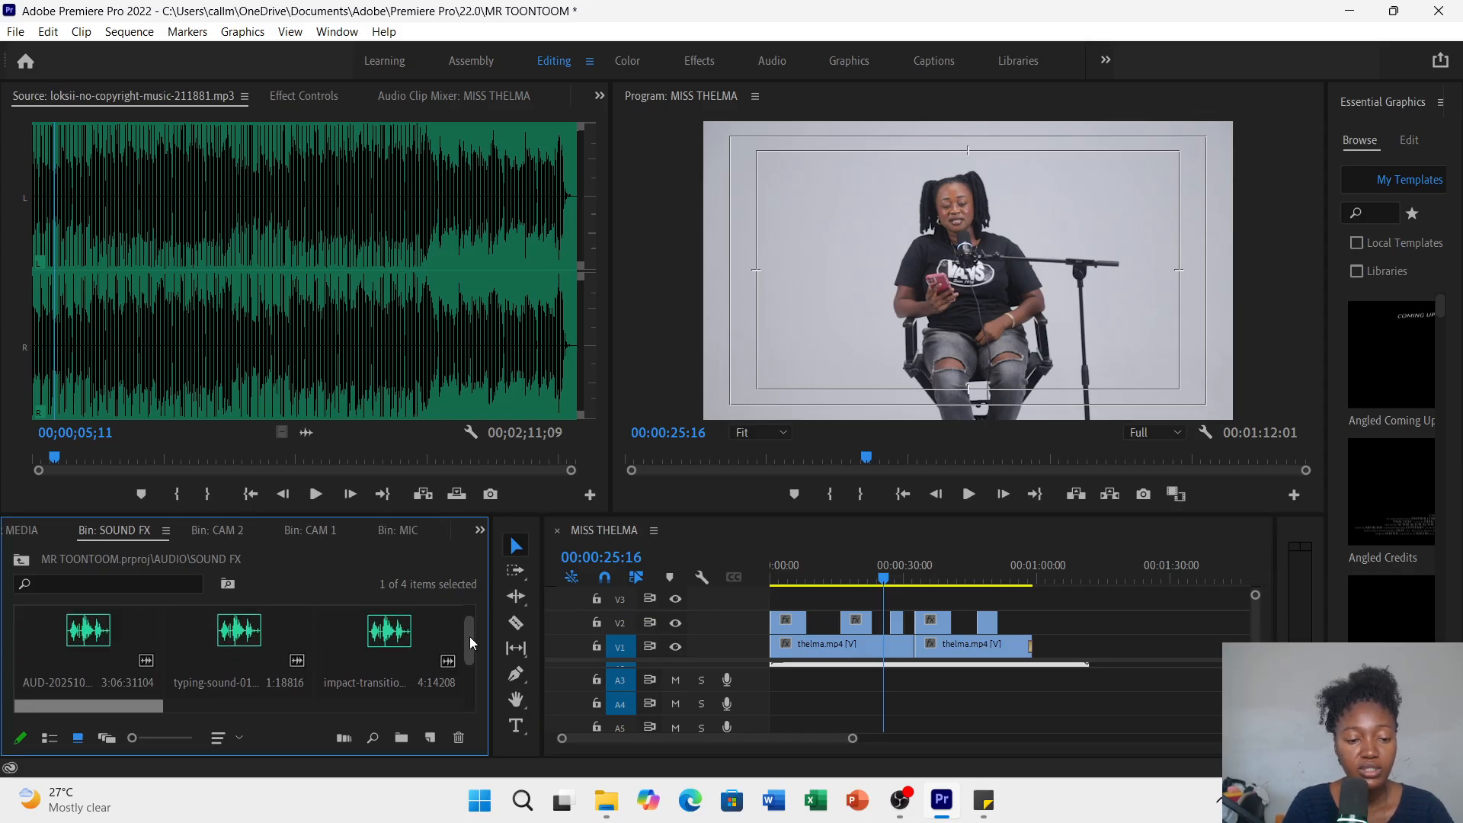
{"action": "double_click", "coordinate": [91, 649]}
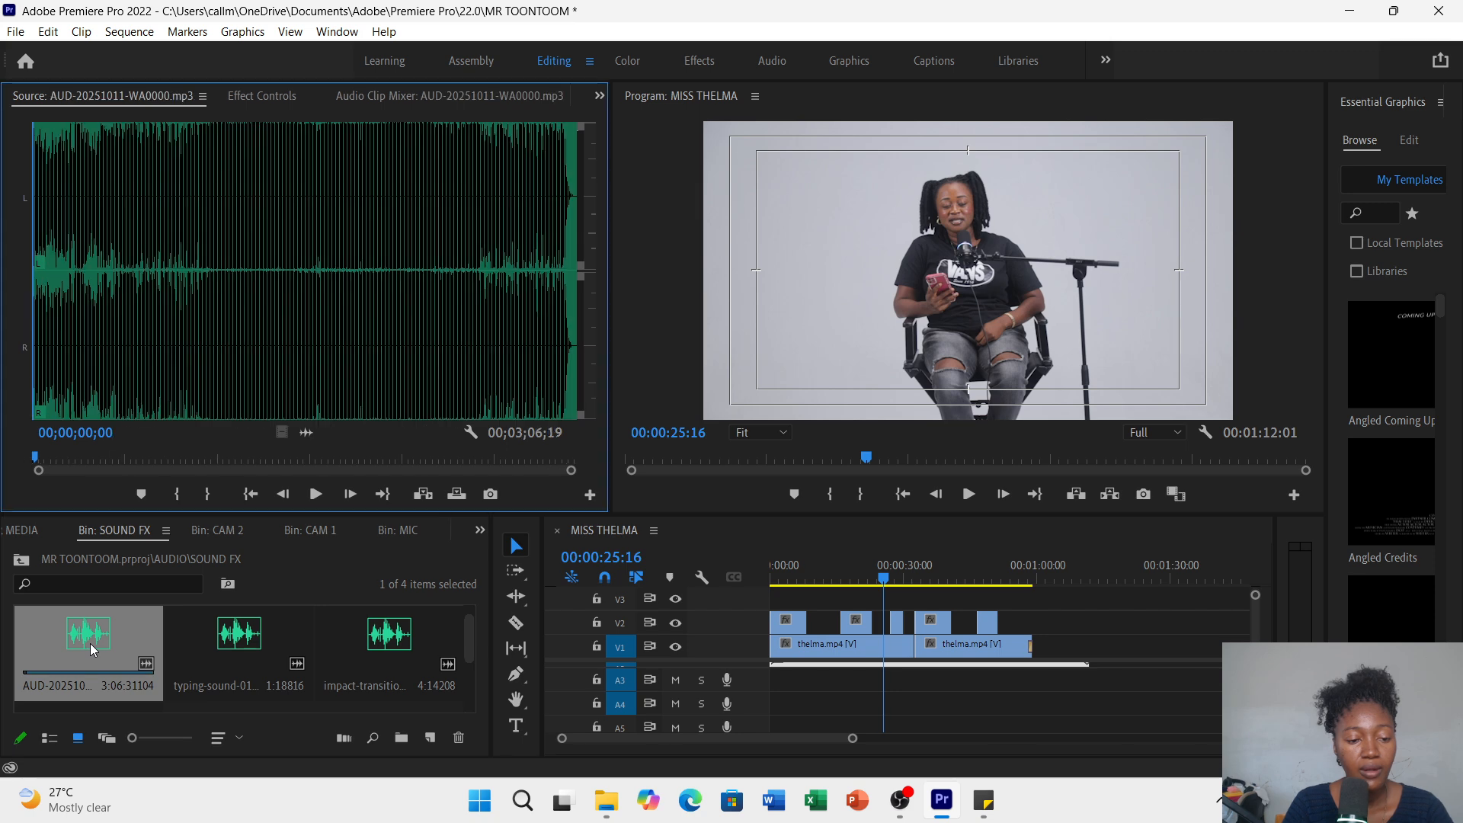
{"action": "left_click", "coordinate": [315, 494]}
{"action": "left_click", "coordinate": [316, 494]}
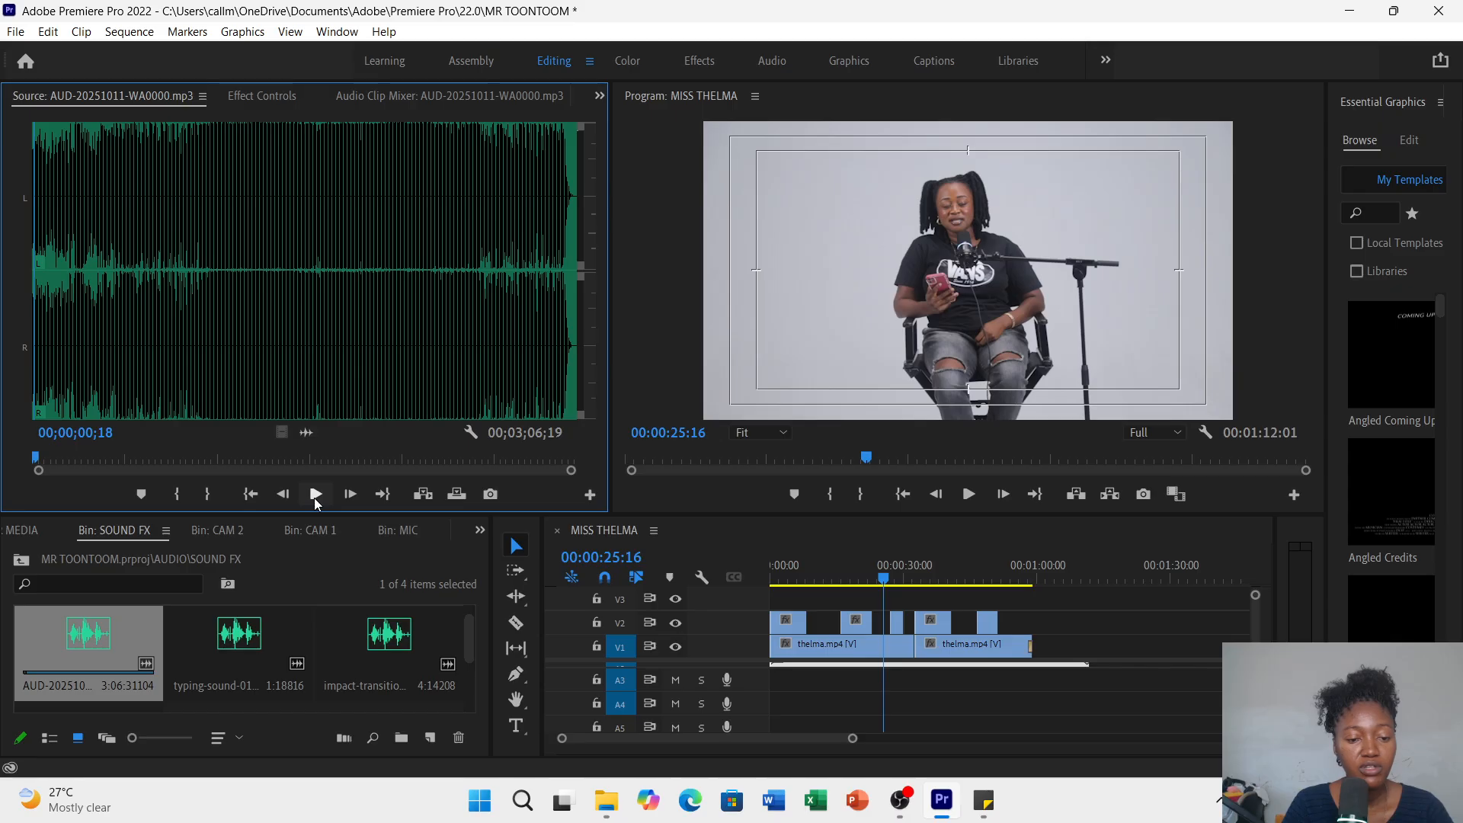
- Preview the impact-transition-impact-dramatic-boom-346103.mp3 sound effect from the SOUND FX bin
{"action": "double_click", "coordinate": [401, 652]}
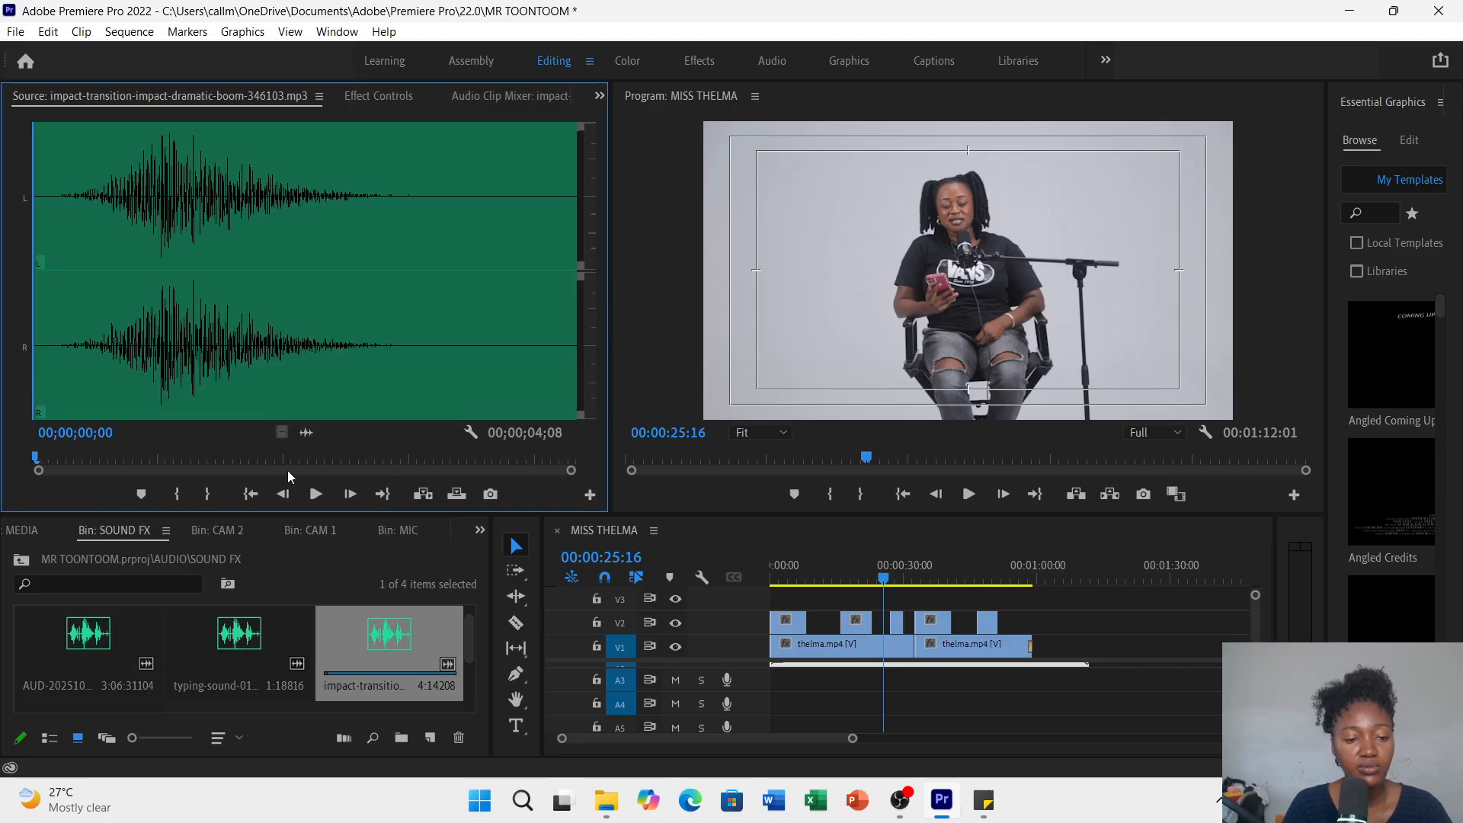
{"action": "left_click", "coordinate": [316, 493]}
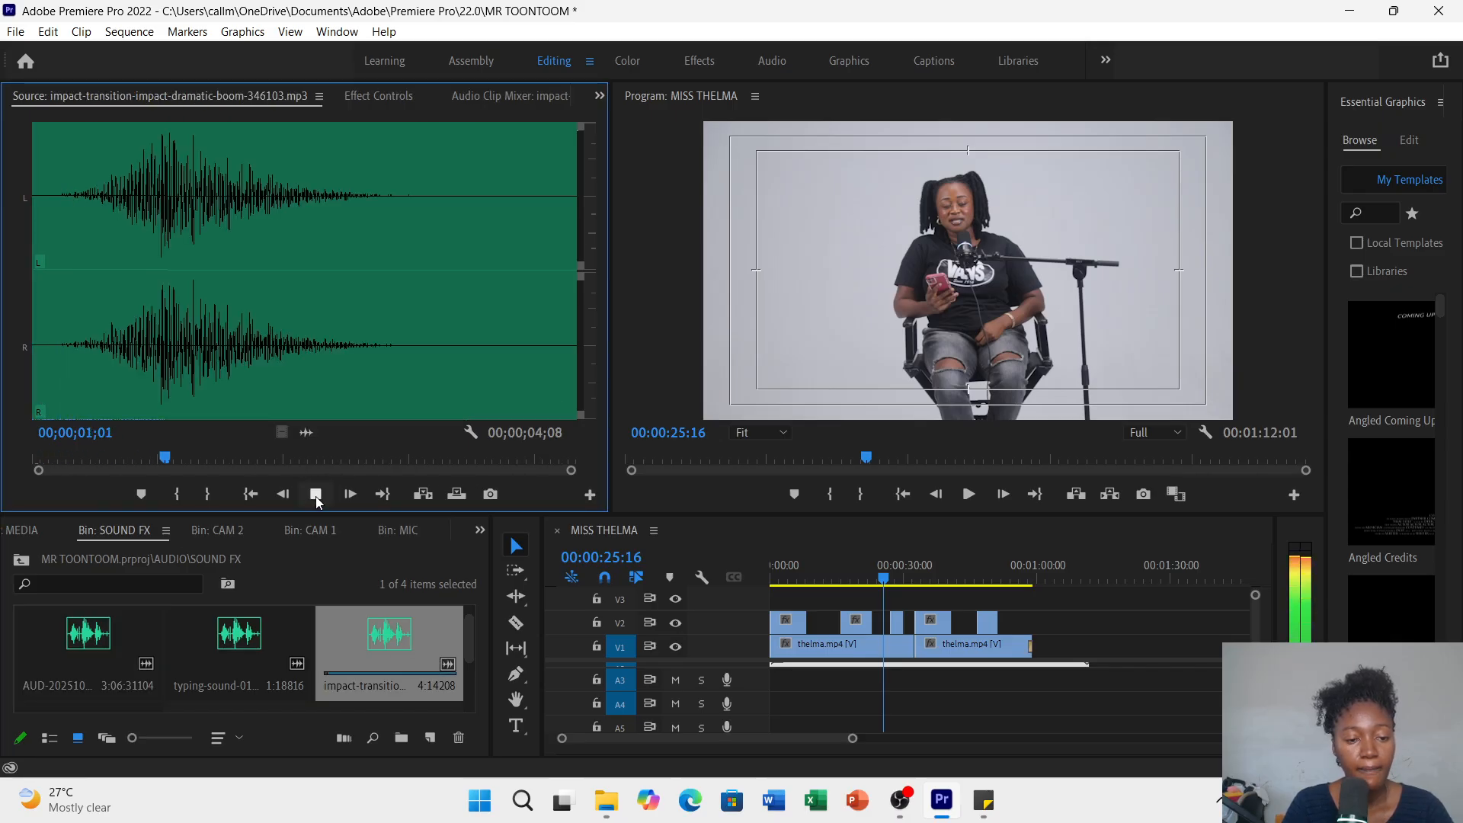
{"action": "left_click", "coordinate": [316, 494]}
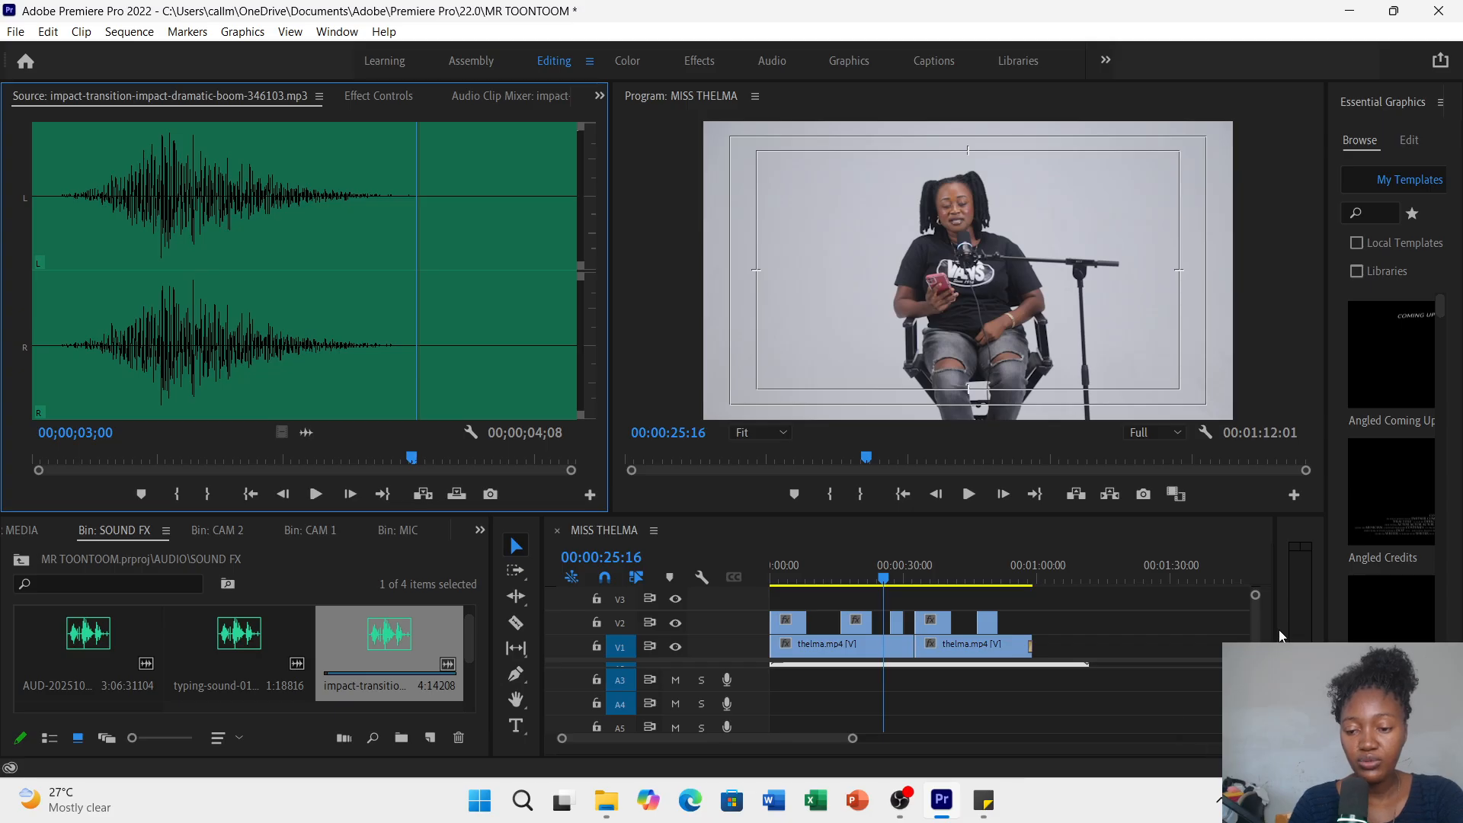
{"action": "left_click", "coordinate": [1259, 628]}
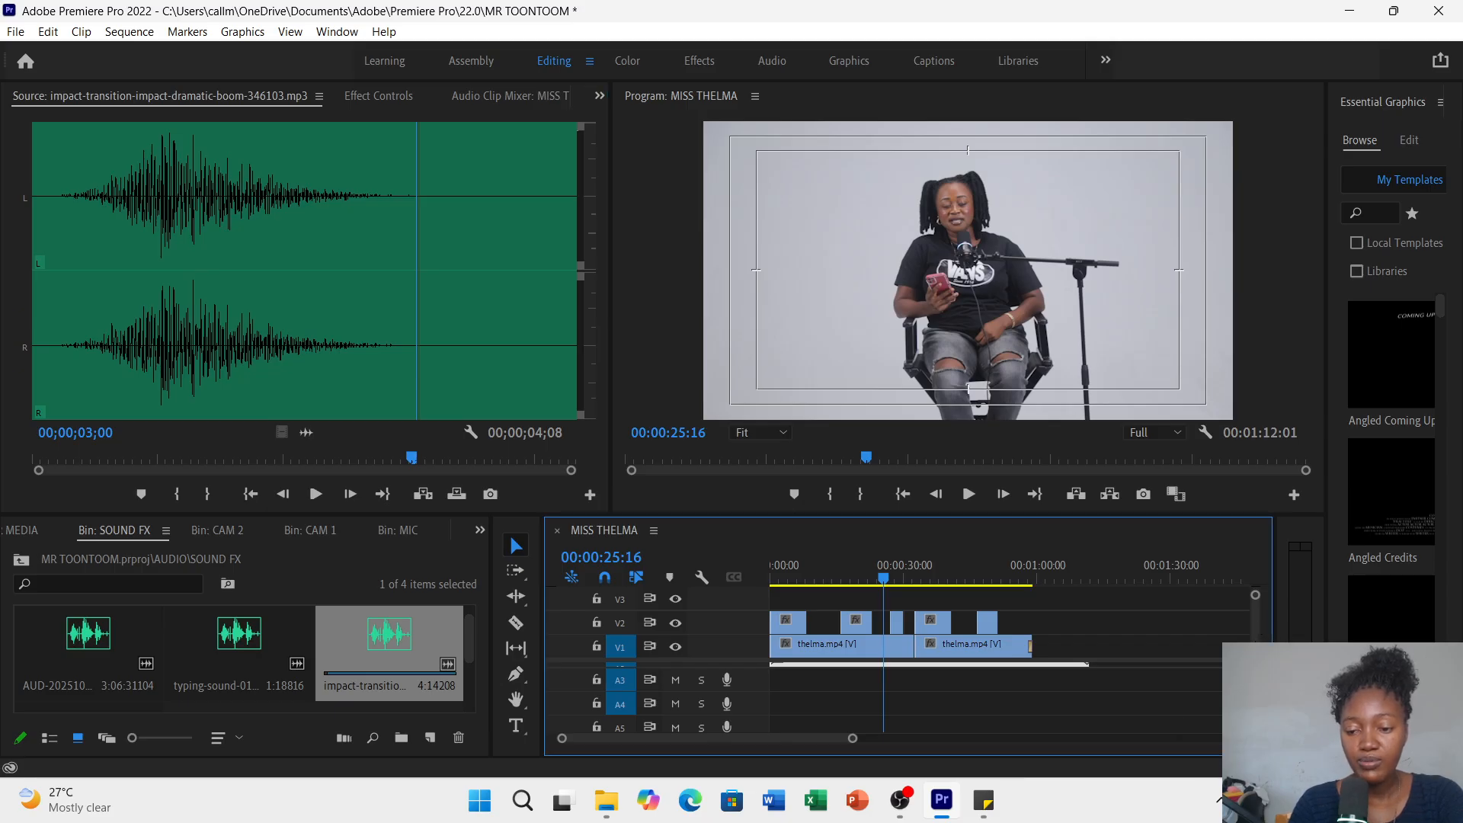
{"action": "scroll", "coordinate": [1254, 690], "scroll_direction": "up", "scroll_amount": 3}
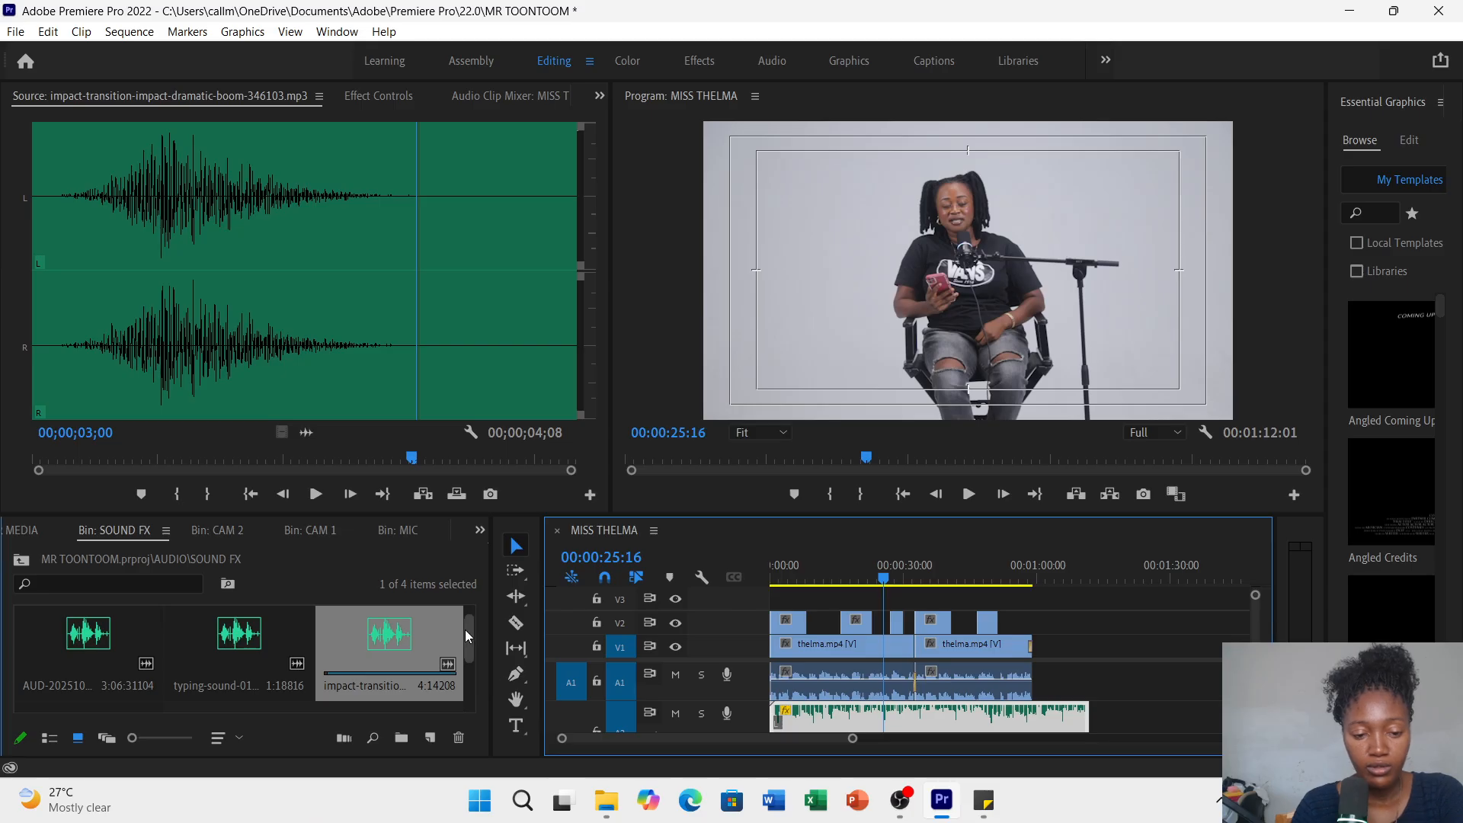
- Look through the remaining sound effects in the SOUND FX bin and return to its parent AUDIO bin
{"action": "left_click_drag", "start_coordinate": [467, 636], "coordinate": [470, 619]}
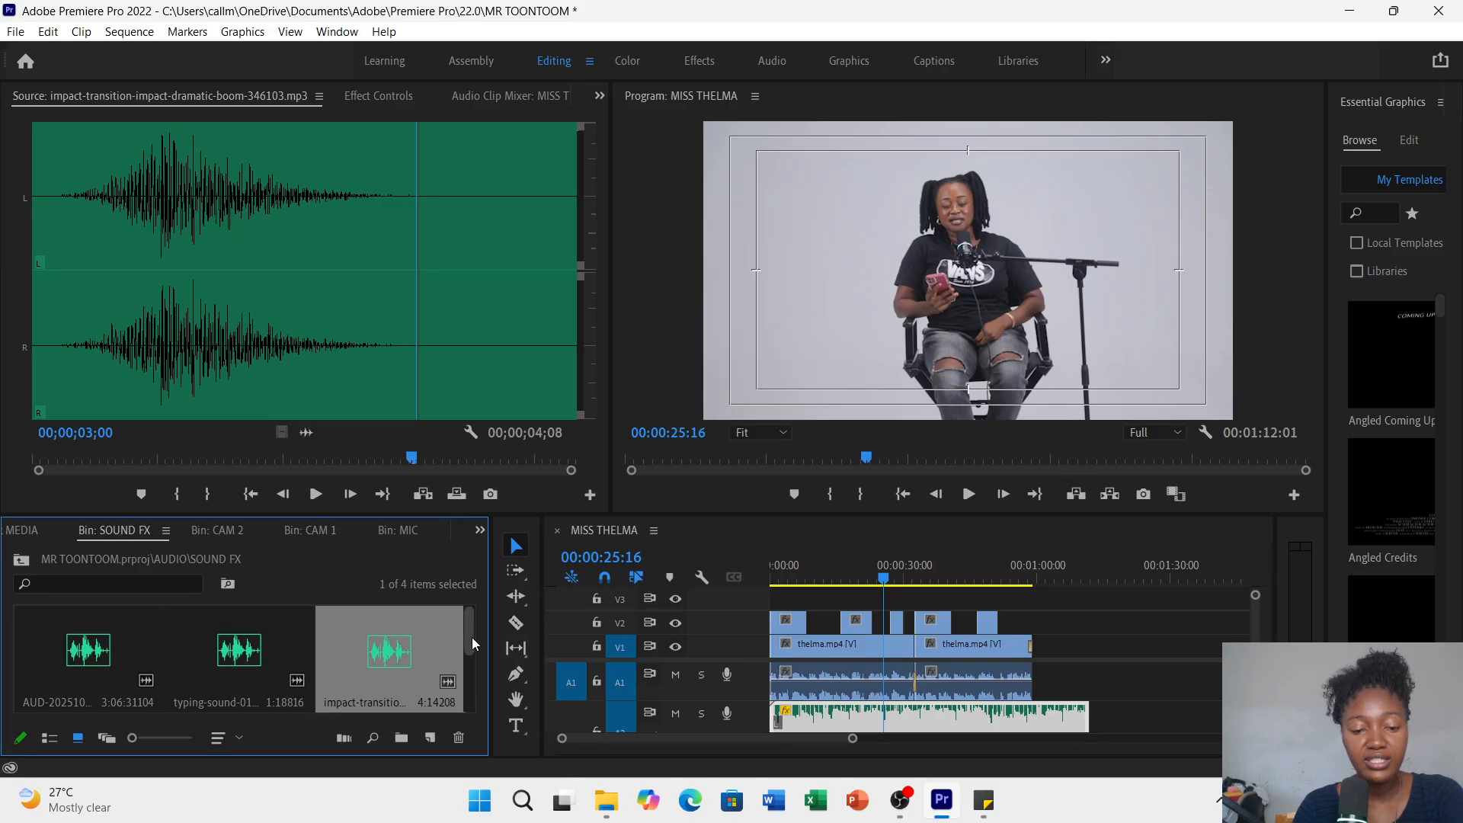
{"action": "left_click_drag", "start_coordinate": [469, 635], "coordinate": [474, 693]}
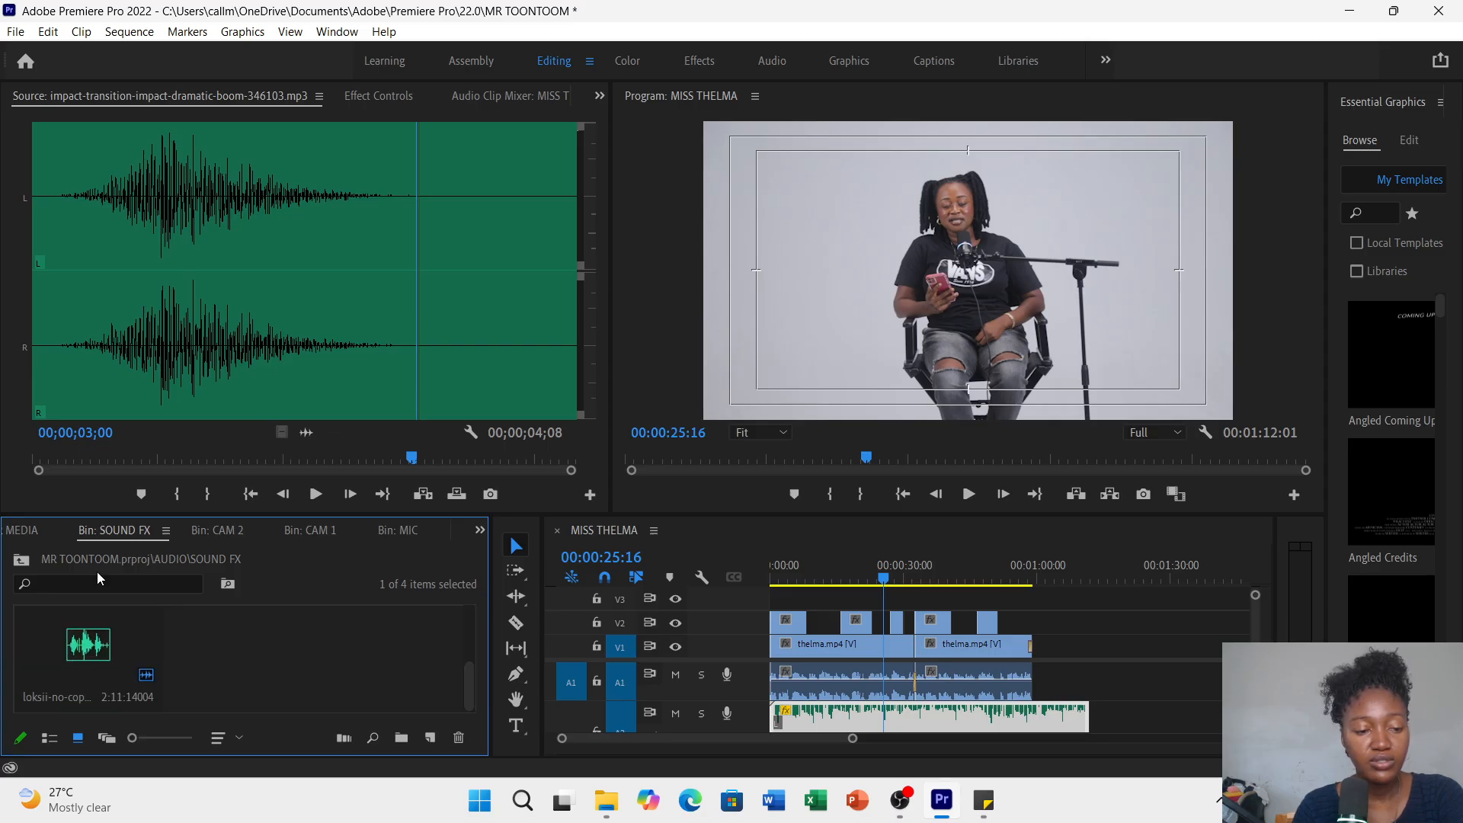
{"action": "left_click", "coordinate": [23, 562]}
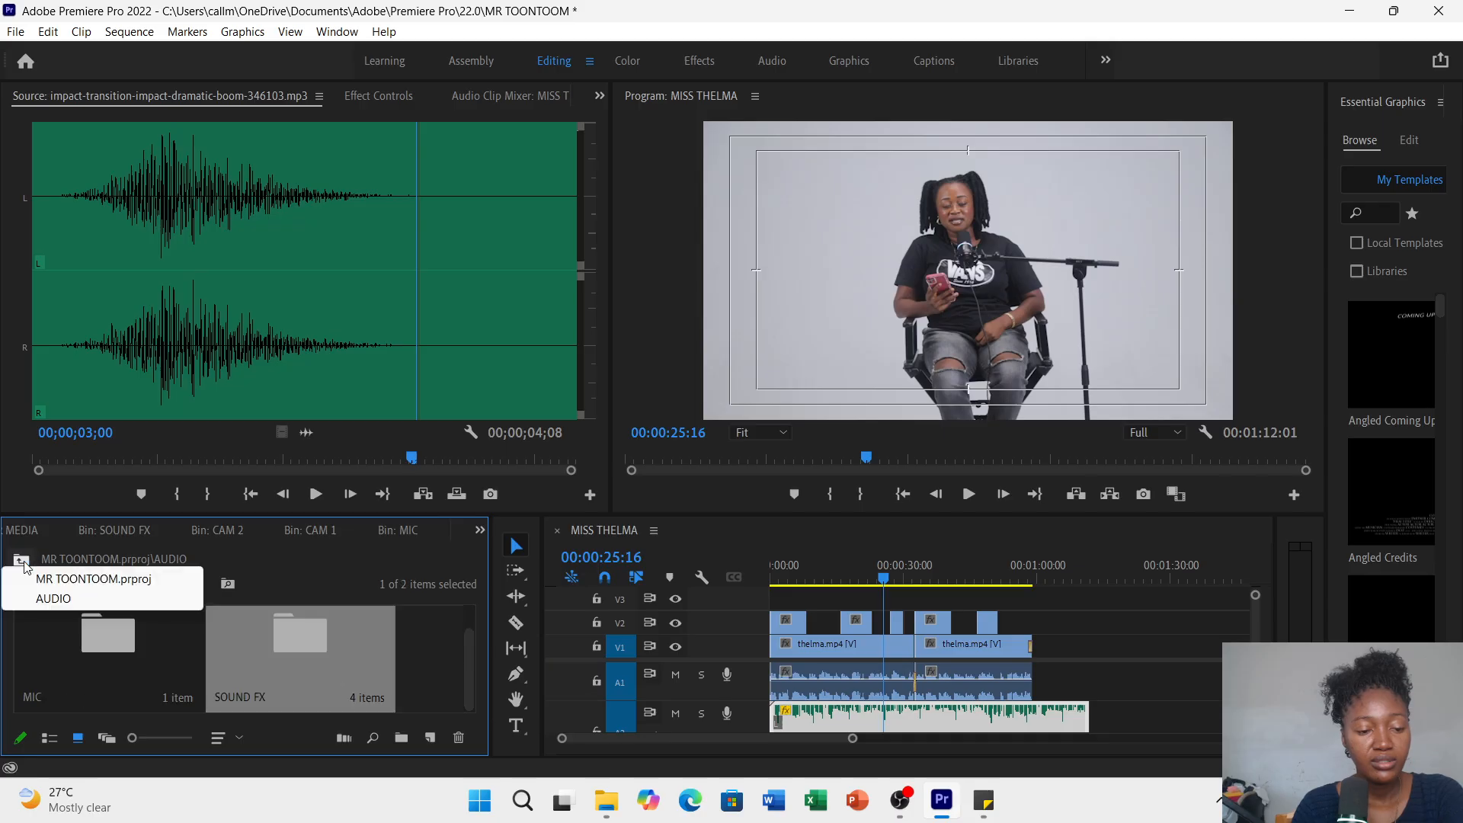
{"action": "left_click", "coordinate": [418, 642]}
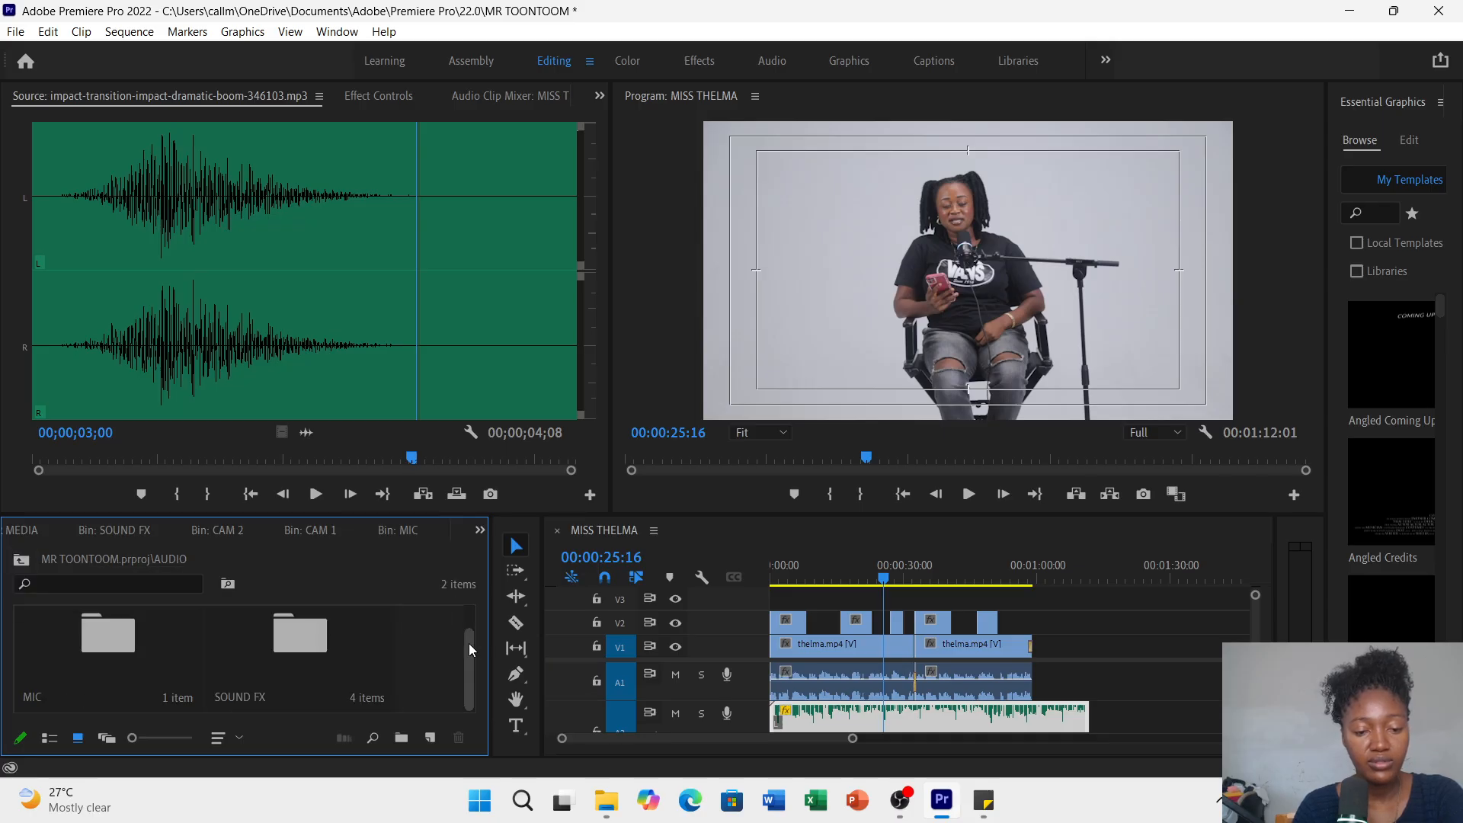
{"action": "left_click_drag", "start_coordinate": [473, 644], "coordinate": [473, 602]}
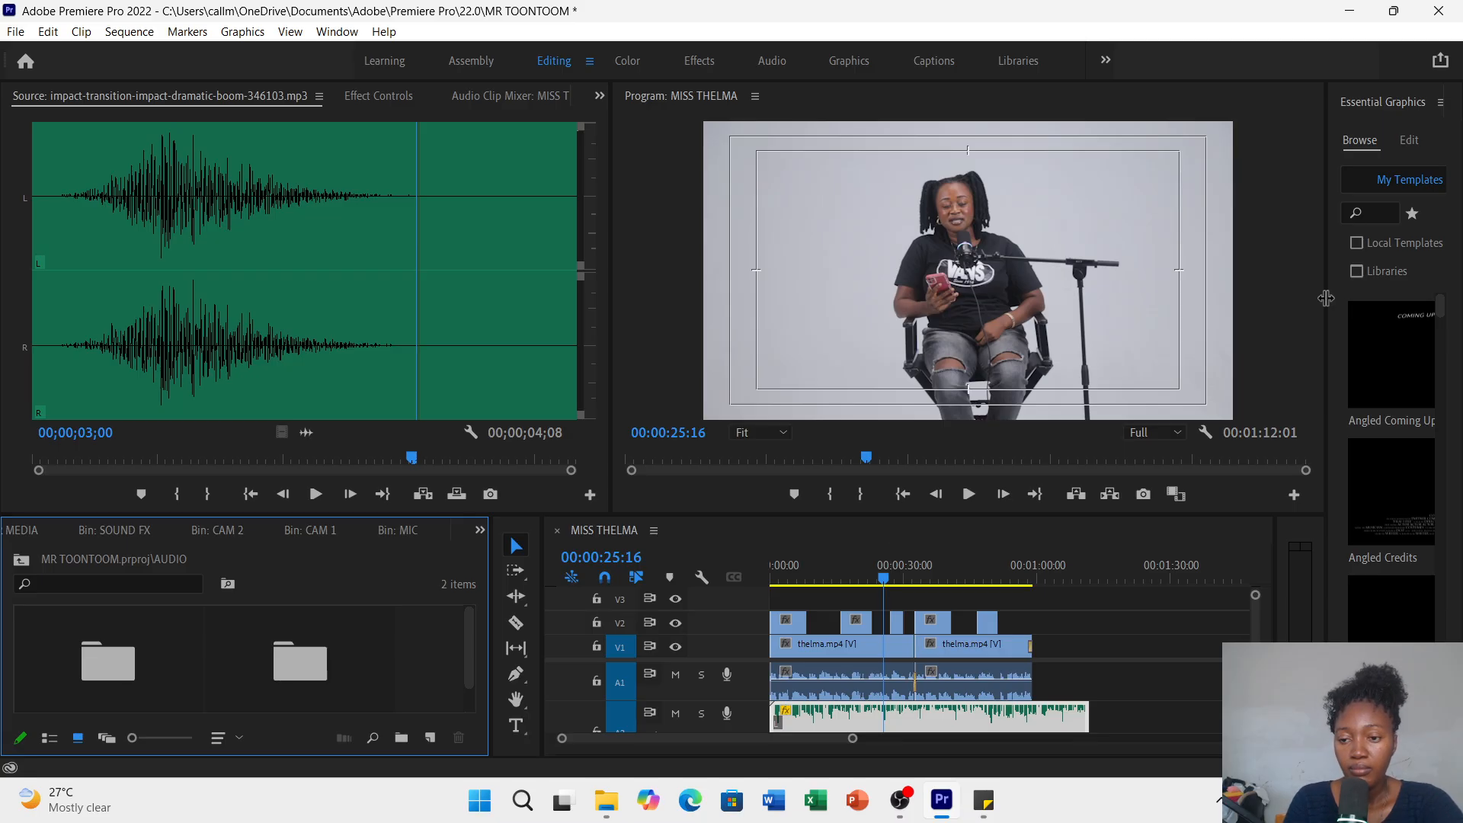
- Add a text title with the interviewee's first name in capitals beside the speaker at 00:00:25:16
{"action": "left_click_drag", "start_coordinate": [1326, 298], "coordinate": [1239, 325]}
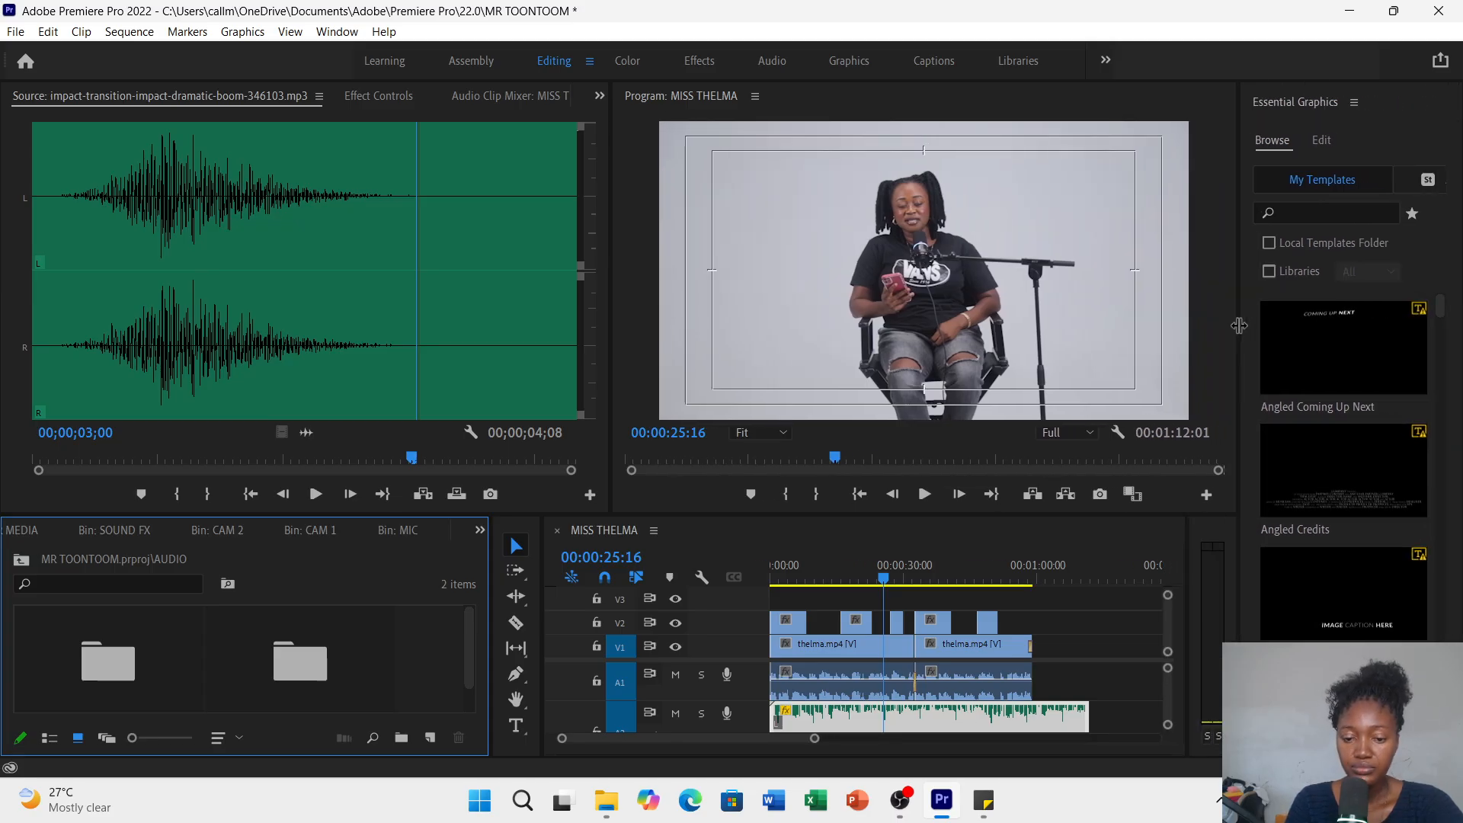
{"action": "left_click", "coordinate": [516, 722]}
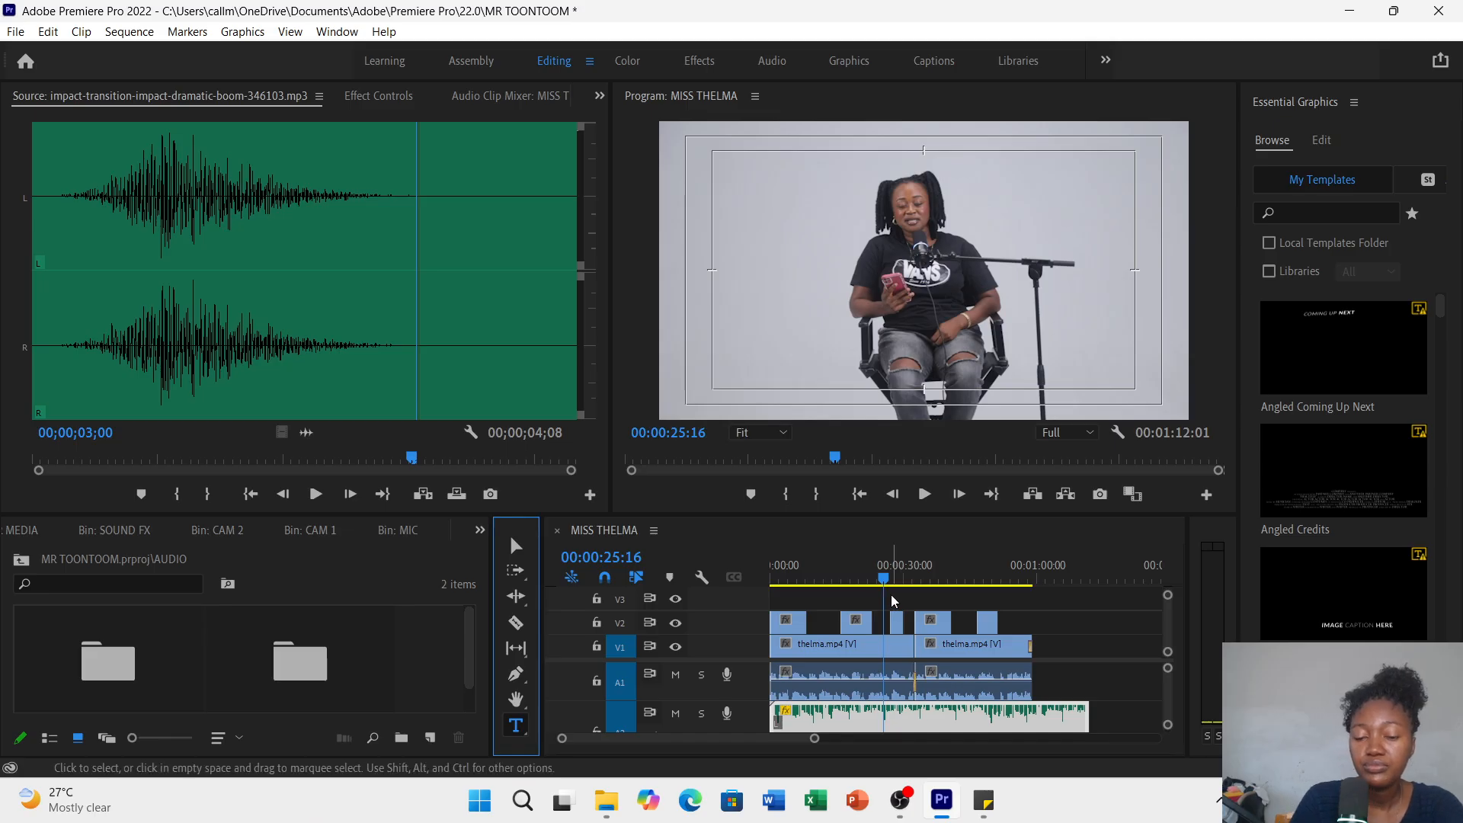
{"action": "left_click", "coordinate": [808, 315]}
{"action": "left_click", "coordinate": [808, 315]}
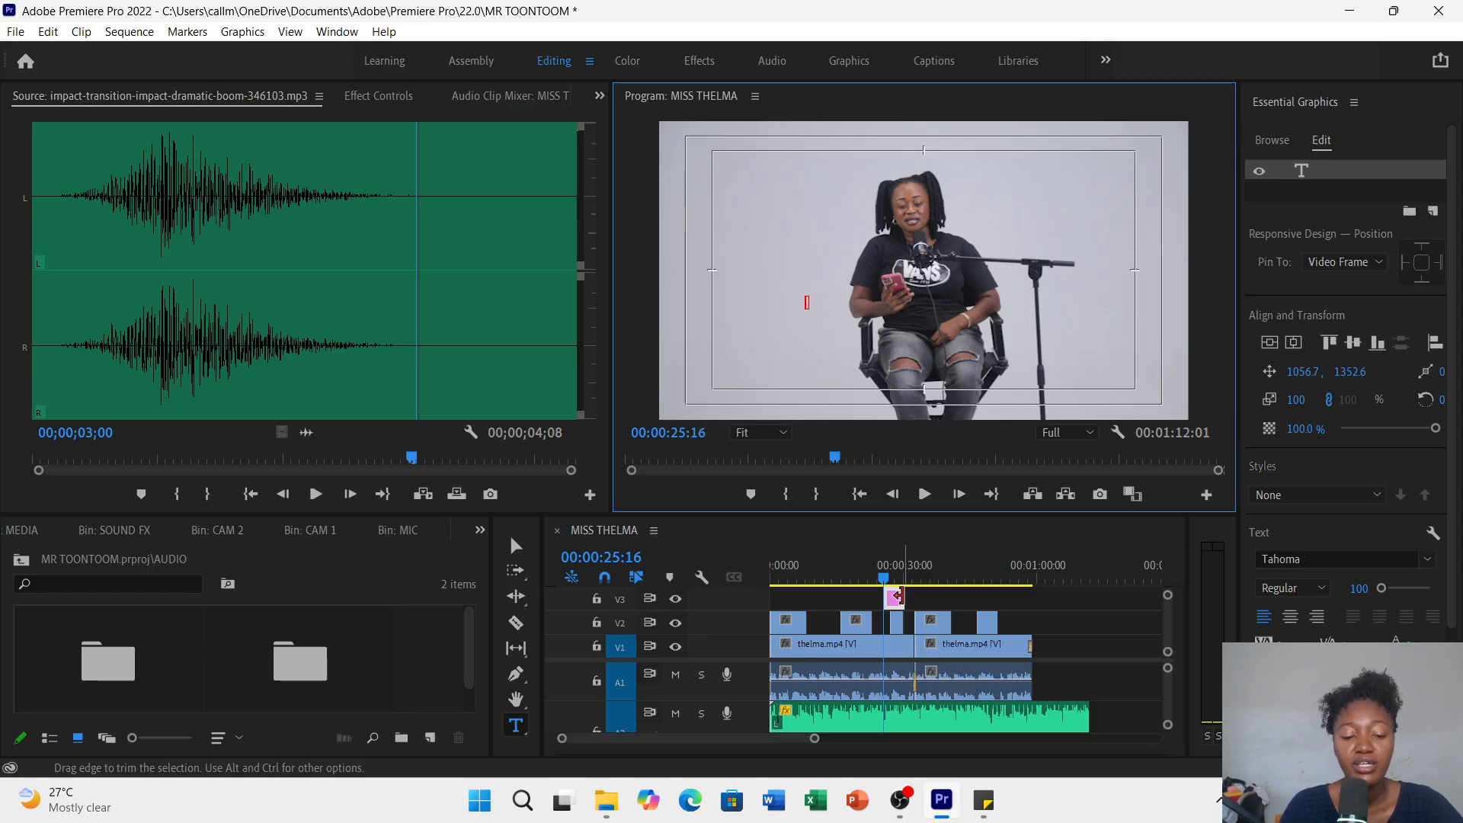
{"action": "type", "text": "THELMA"}
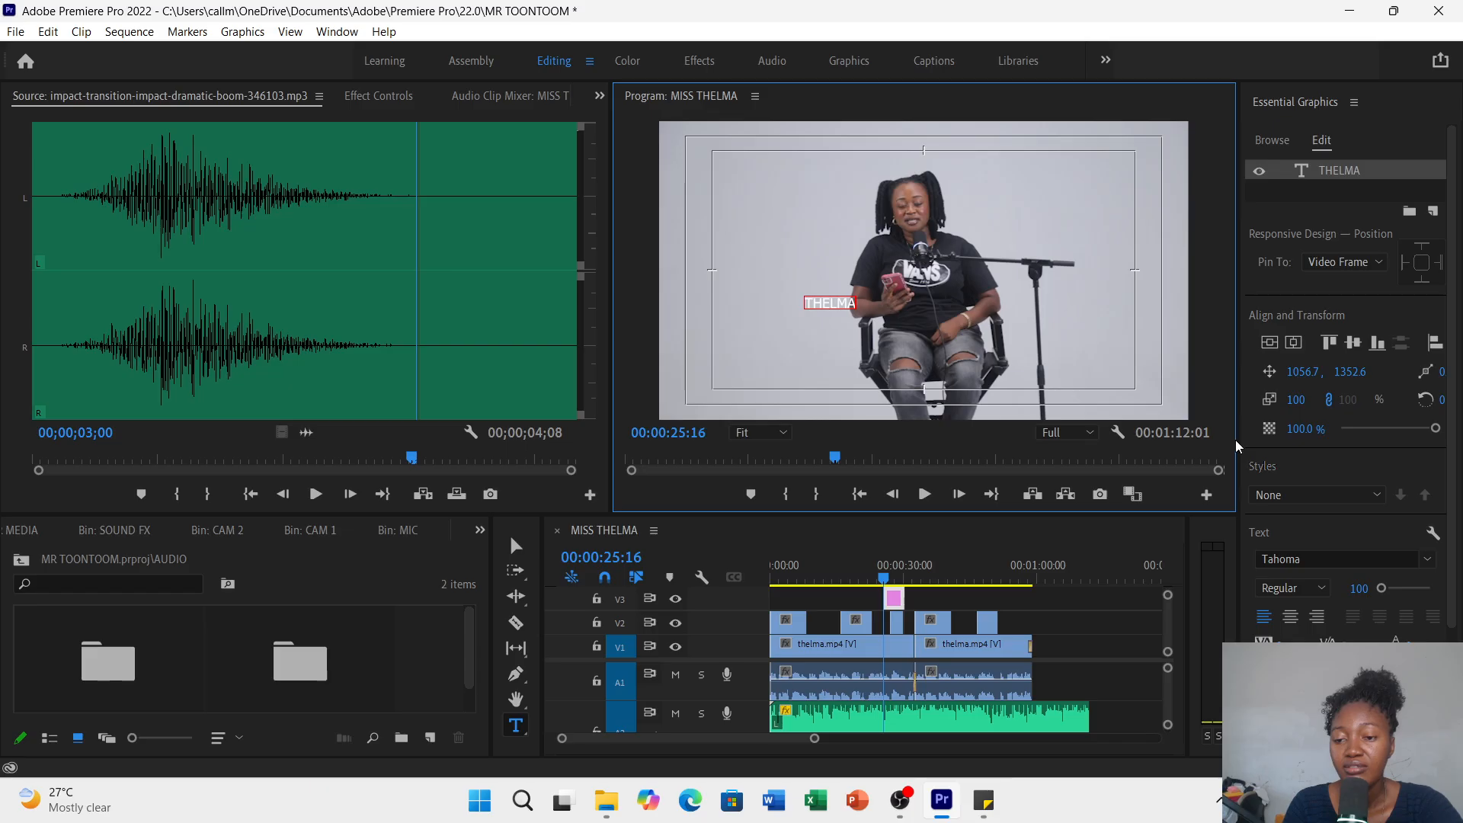
- Set the name title's font to Franklin Gothic Heavy in the Italic style
{"action": "left_click_drag", "start_coordinate": [1237, 447], "coordinate": [1172, 451]}
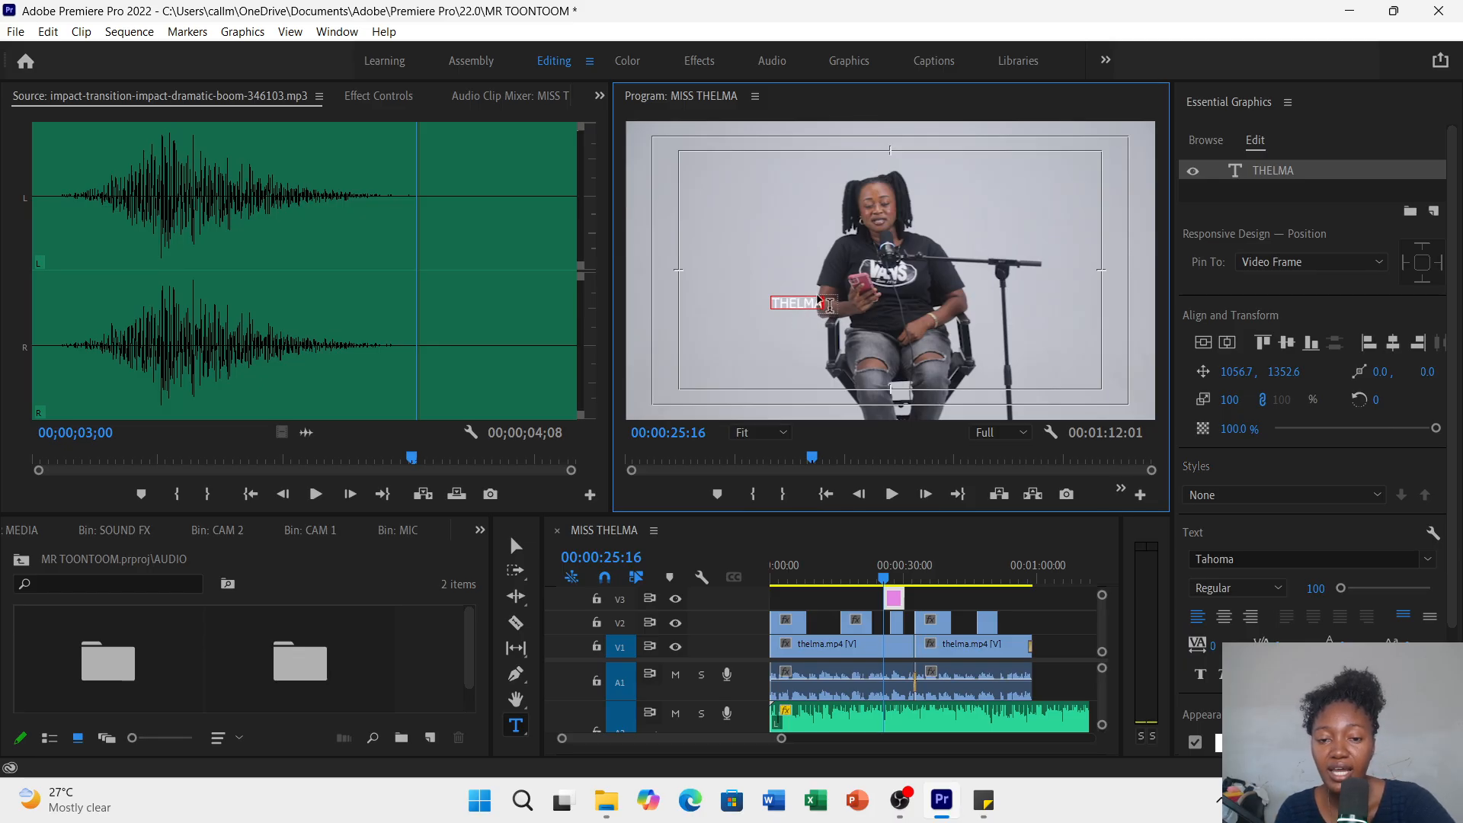
{"action": "left_click_drag", "start_coordinate": [829, 308], "coordinate": [770, 308]}
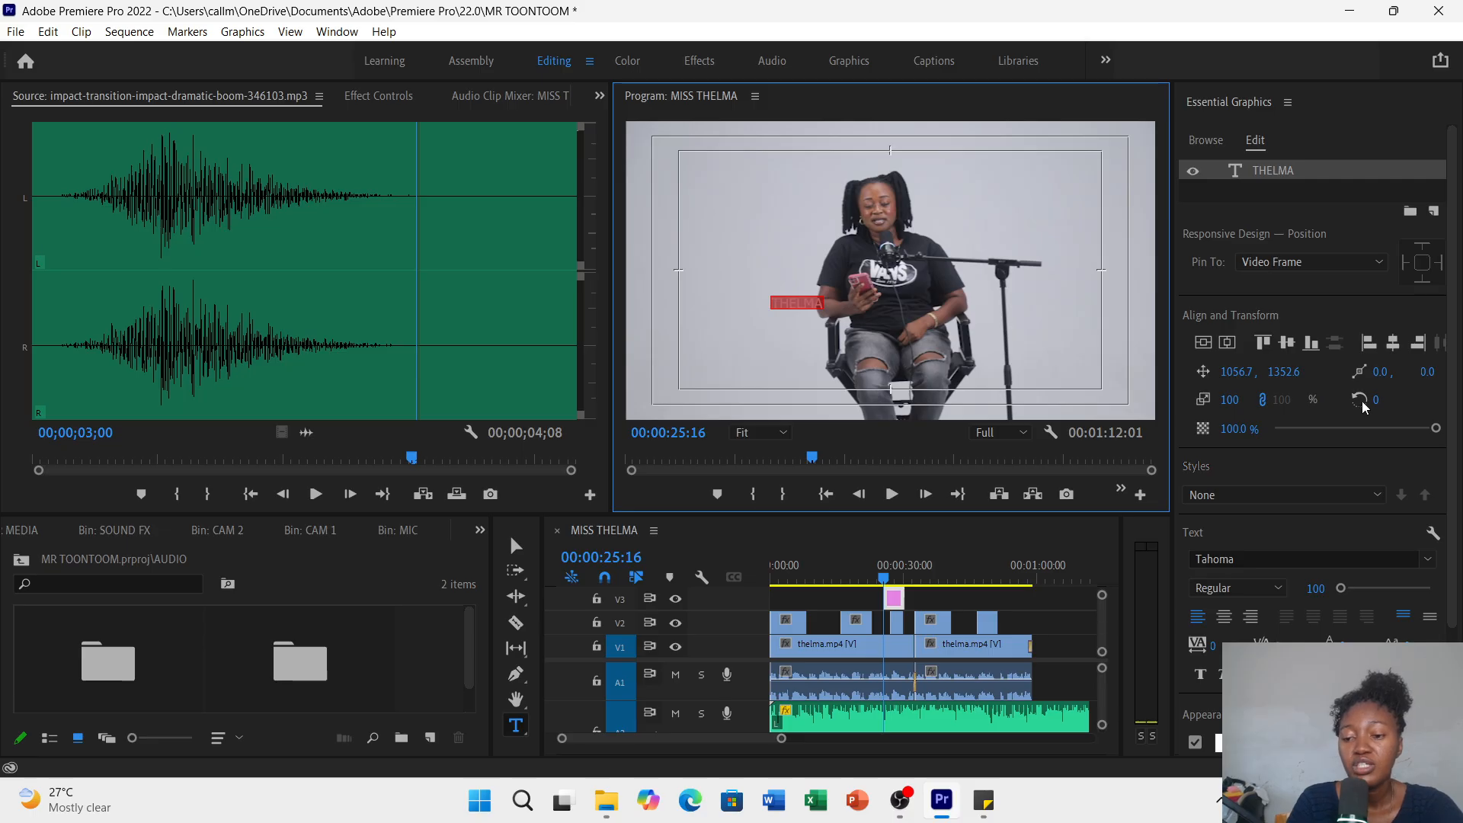
{"action": "left_click", "coordinate": [1430, 563]}
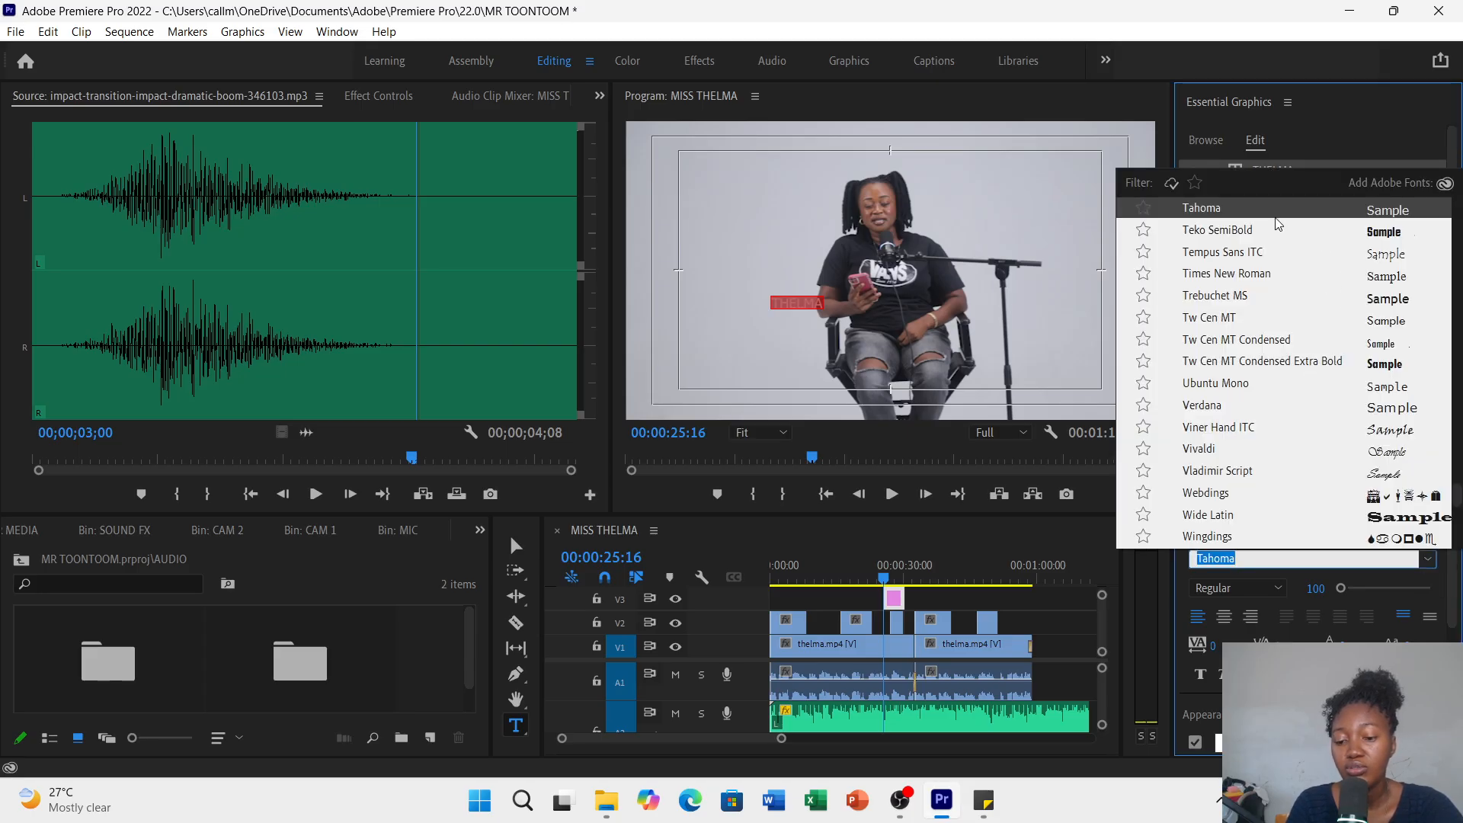
{"action": "scroll", "coordinate": [1278, 220], "scroll_direction": "up", "scroll_amount": 1}
{"action": "scroll", "coordinate": [1279, 224], "scroll_direction": "up", "scroll_amount": 14}
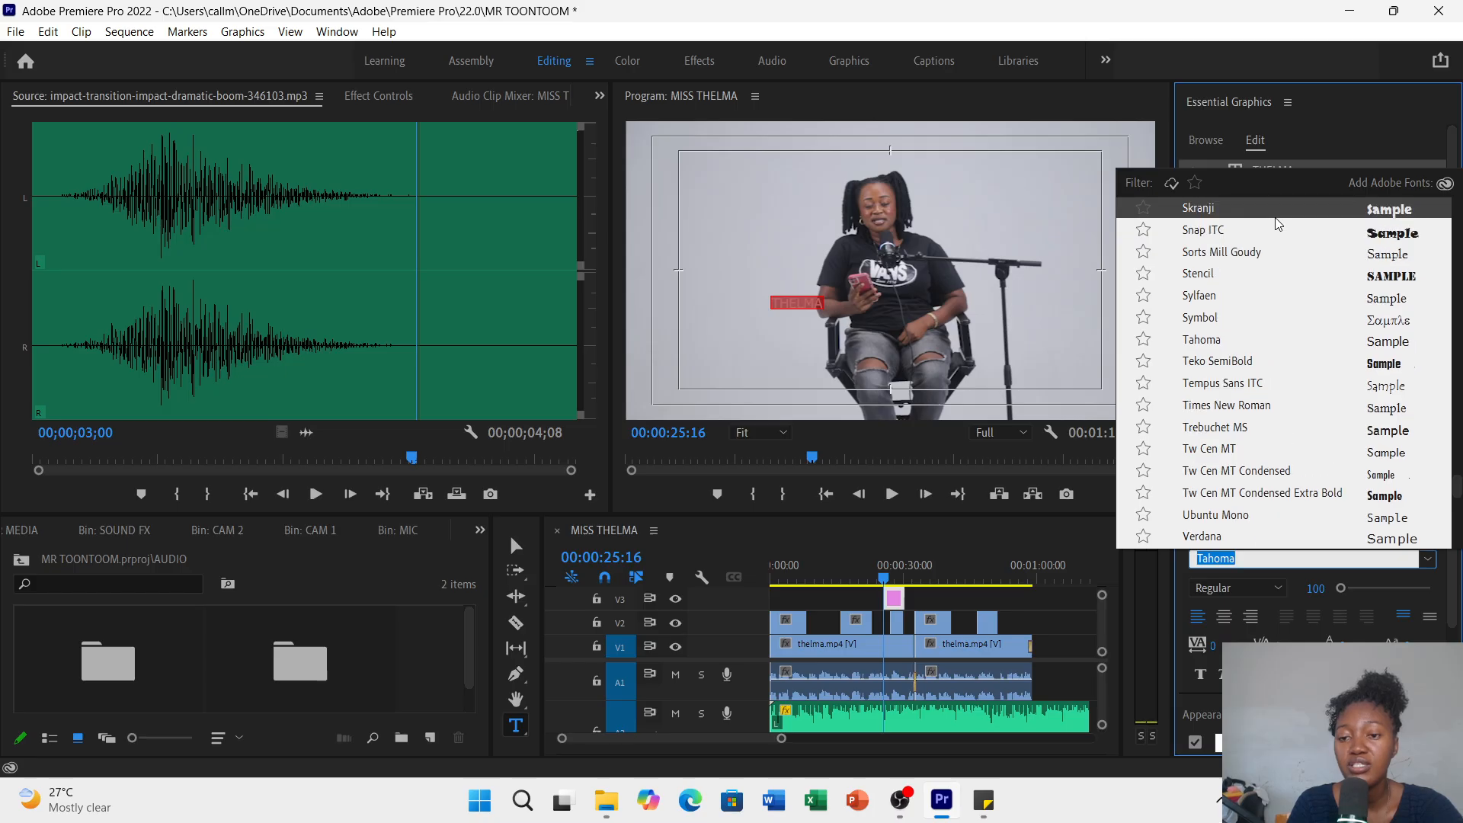
{"action": "scroll", "coordinate": [1279, 223], "scroll_direction": "up", "scroll_amount": 15}
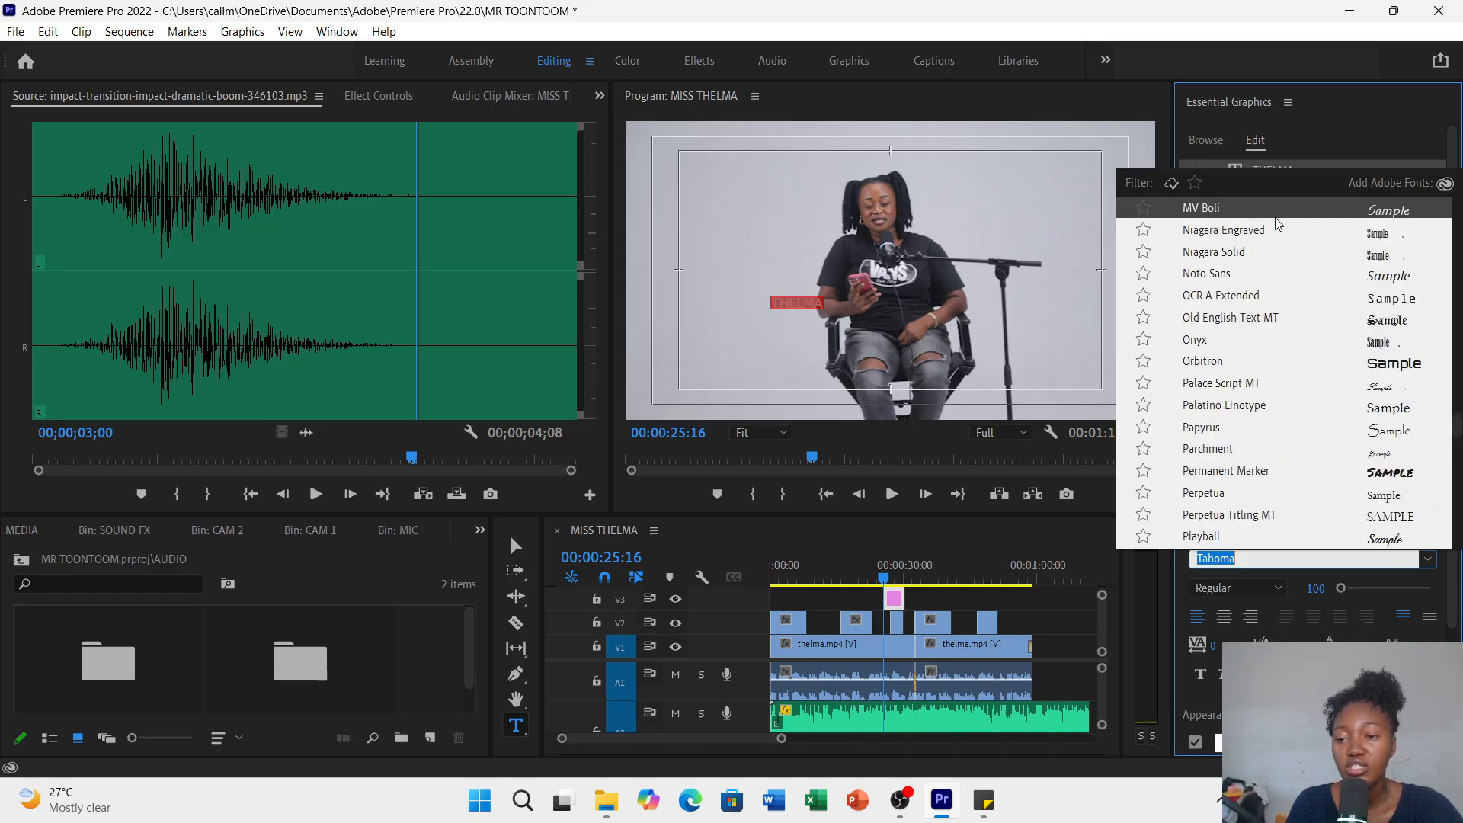
{"action": "scroll", "coordinate": [1278, 223], "scroll_direction": "up", "scroll_amount": 20}
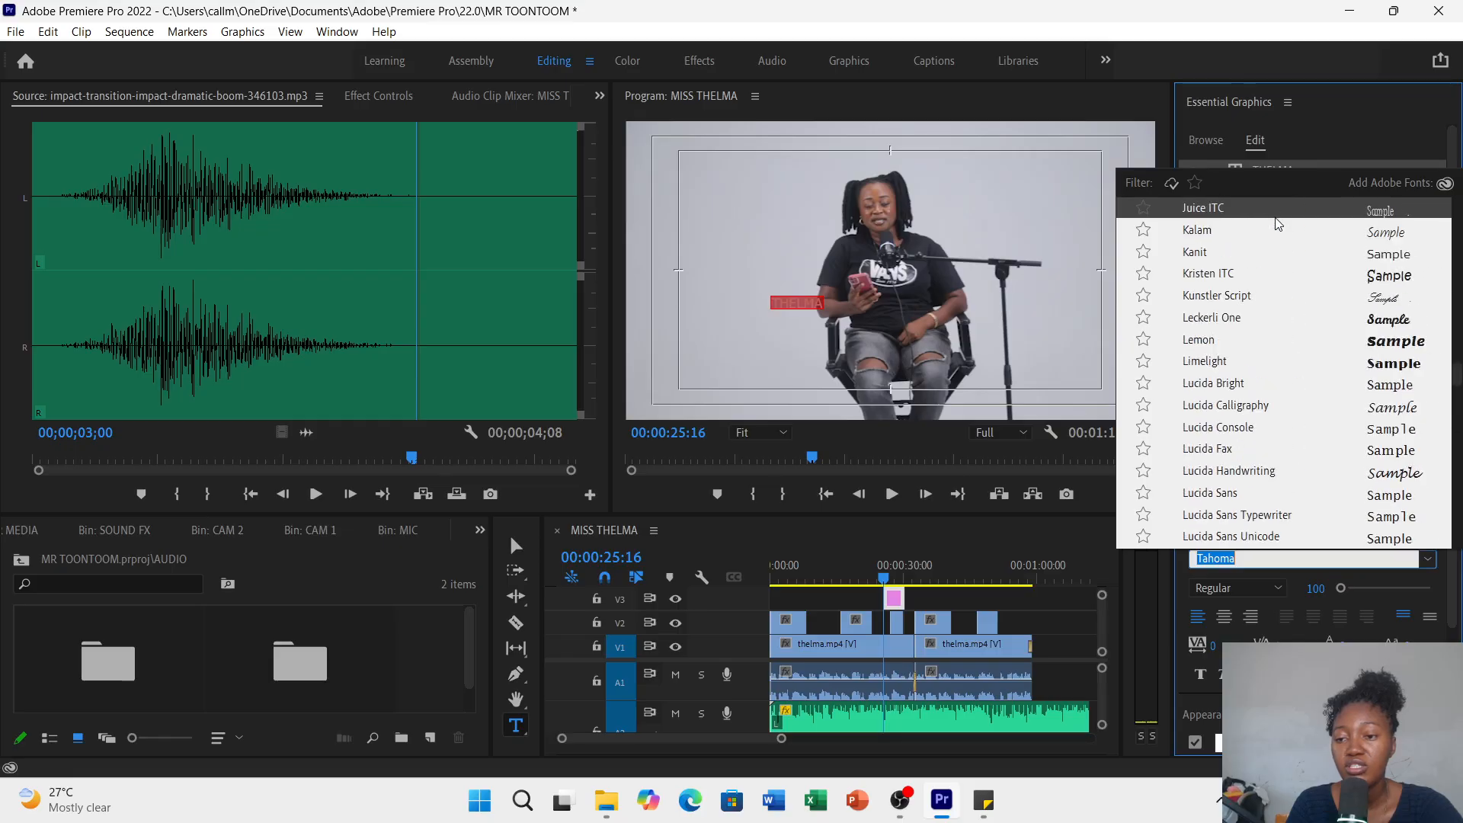
{"action": "scroll", "coordinate": [1278, 224], "scroll_direction": "up", "scroll_amount": 20}
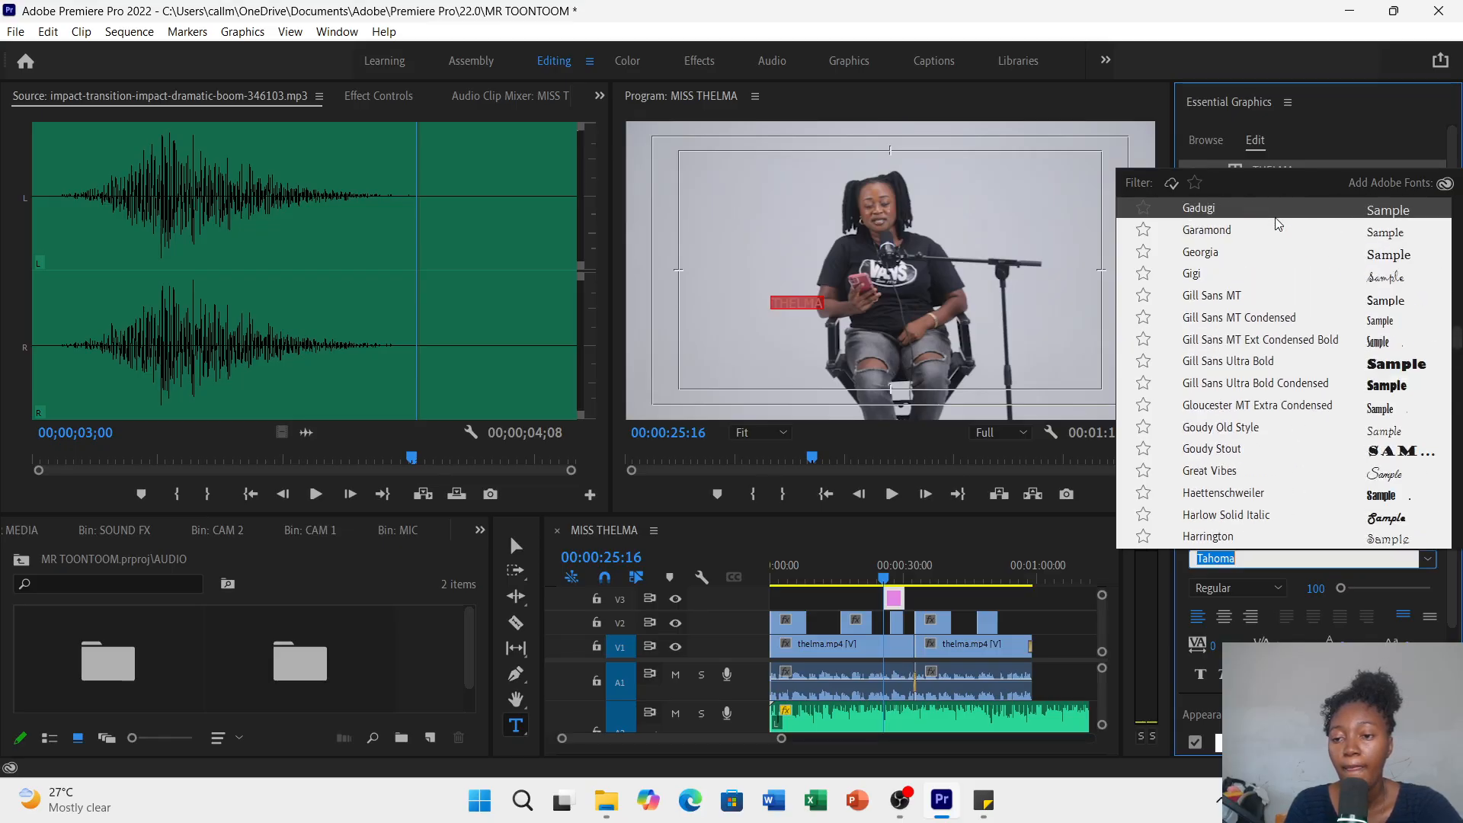
{"action": "scroll", "coordinate": [1278, 224], "scroll_direction": "up", "scroll_amount": 4}
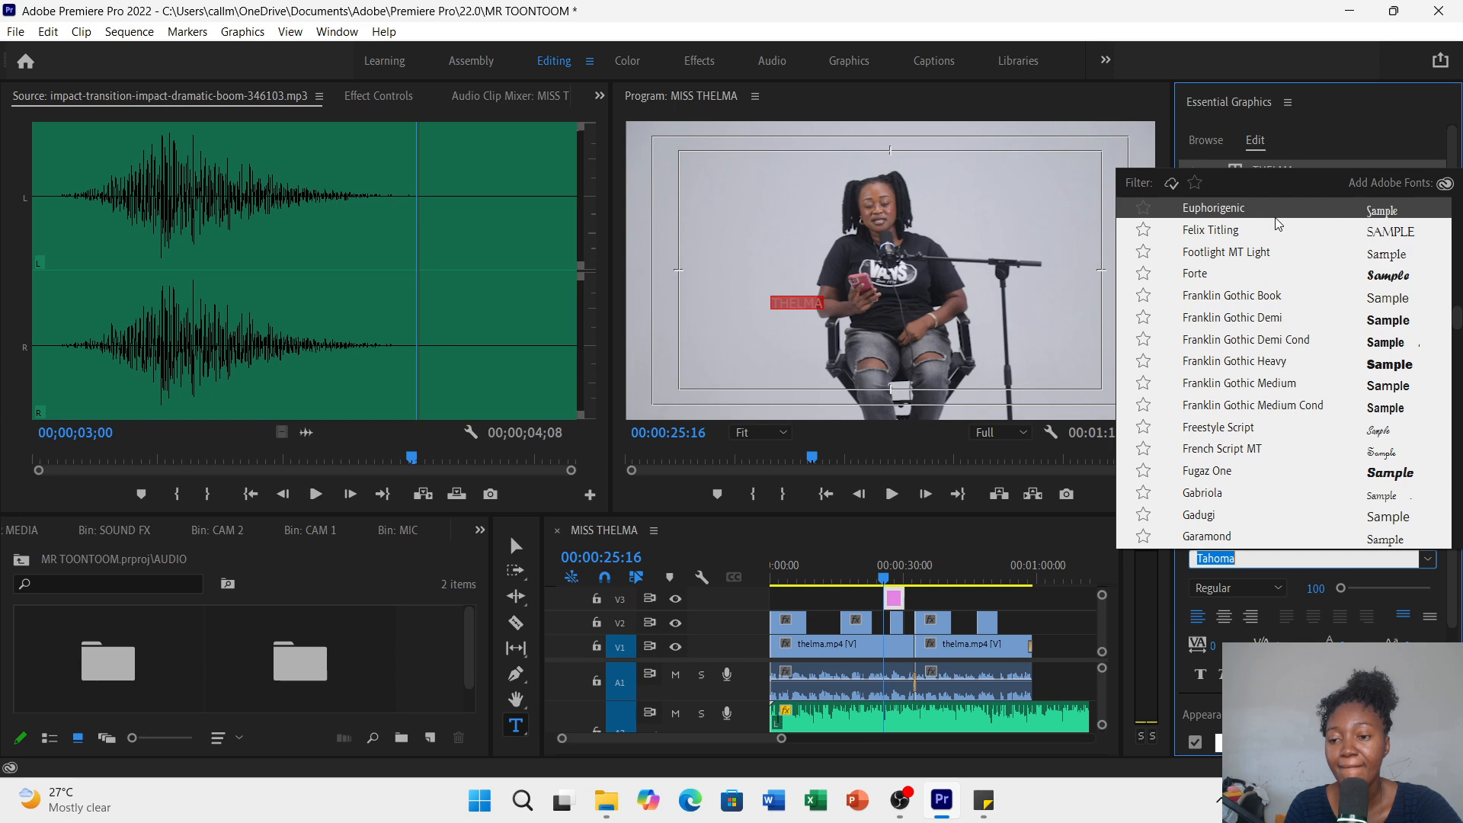
{"action": "left_click", "coordinate": [1277, 361]}
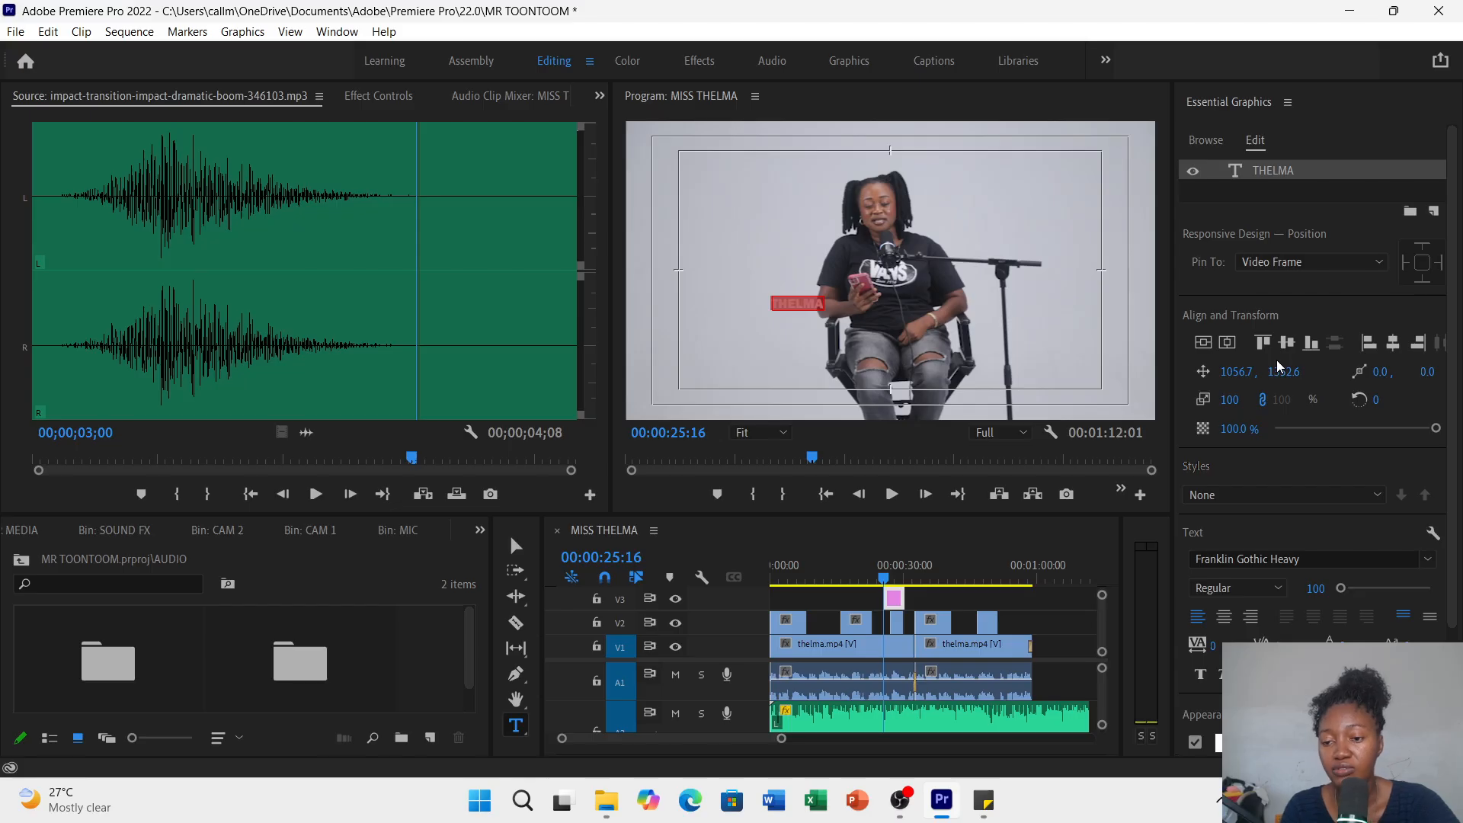
{"action": "left_click", "coordinate": [1278, 596]}
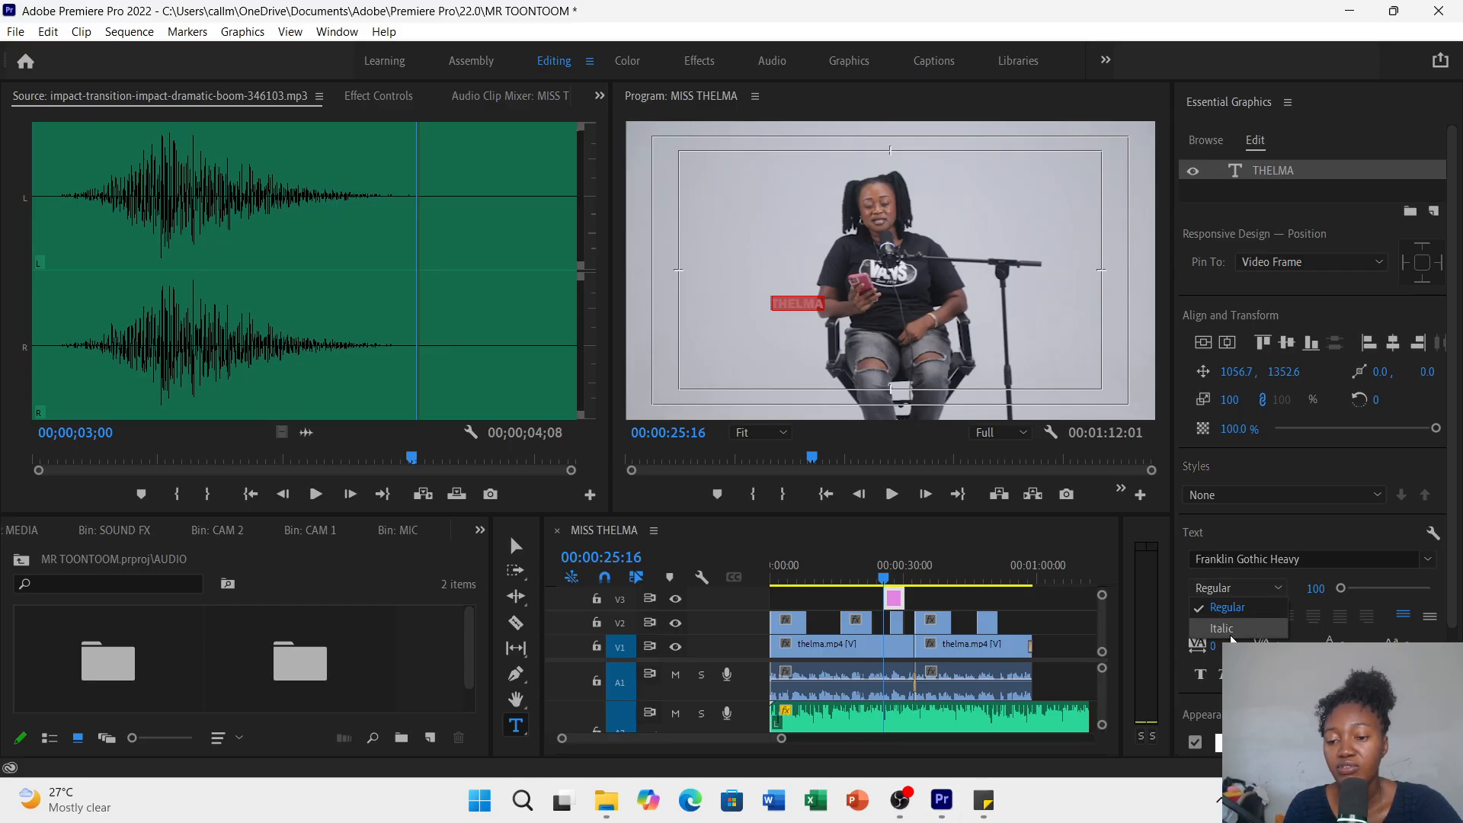
{"action": "left_click", "coordinate": [1231, 635]}
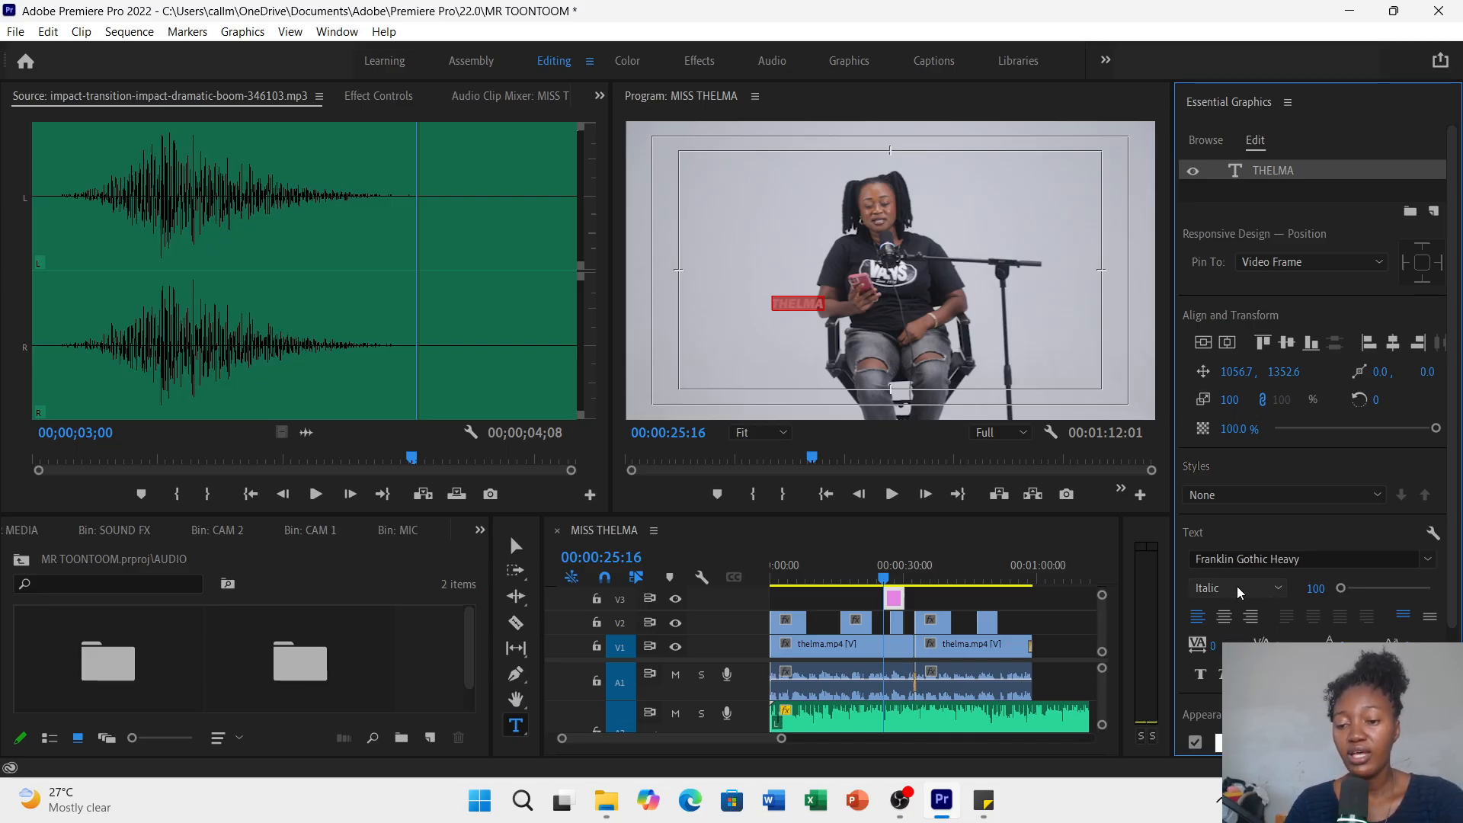
- Enlarge the name title to font size 254 and widen its letter tracking to 299
{"action": "left_click", "coordinate": [1358, 588]}
{"action": "mouse_move", "coordinate": [1356, 588]}
{"action": "left_mouse_down"}
{"action": "mouse_move", "coordinate": [1378, 588]}
{"action": "mouse_move", "coordinate": [1328, 596]}
{"action": "mouse_move", "coordinate": [1347, 596]}
{"action": "left_mouse_up"}
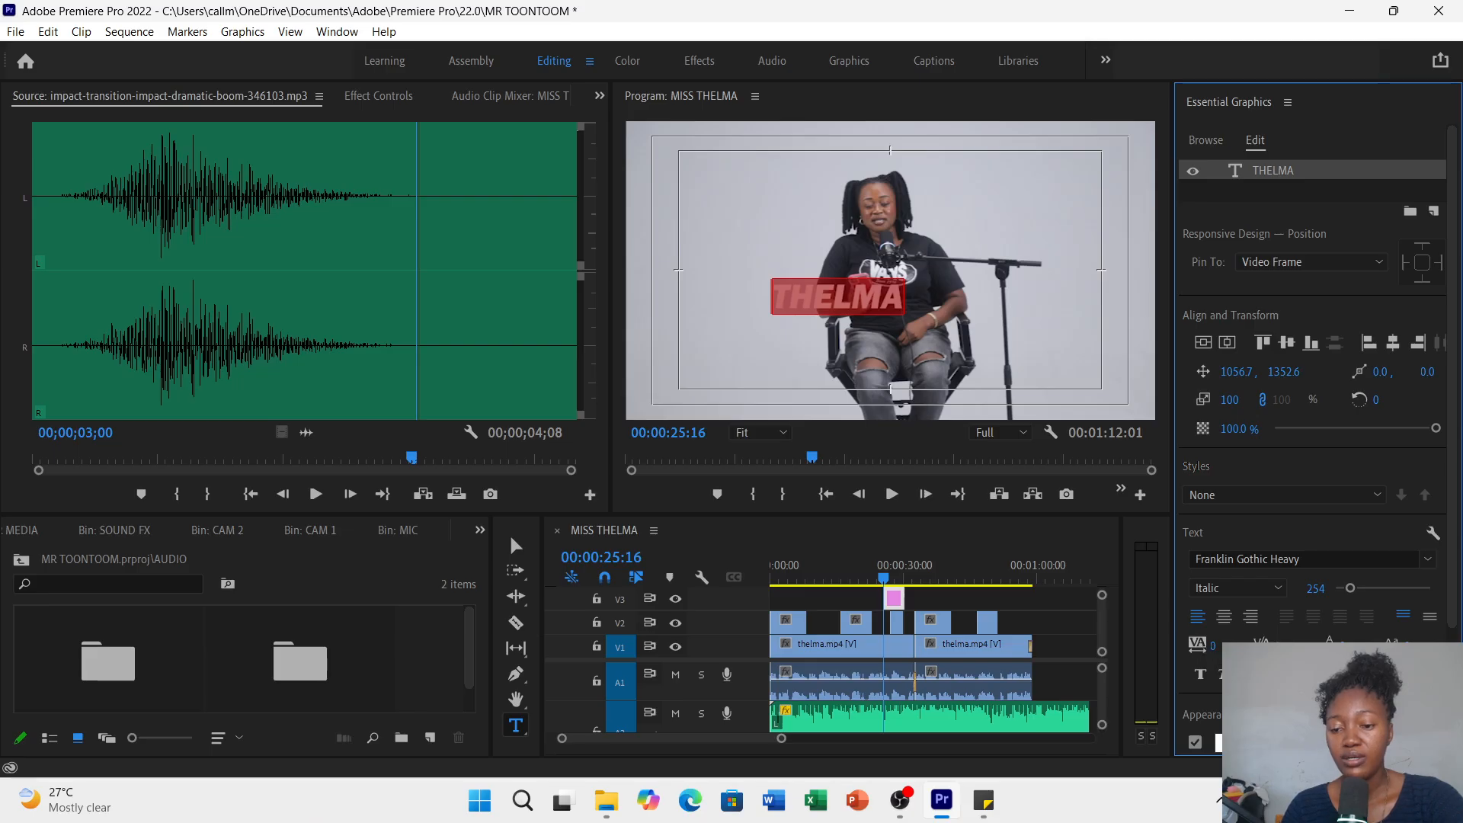
{"action": "mouse_move", "coordinate": [1214, 646]}
{"action": "left_mouse_down"}
{"action": "mouse_move", "coordinate": [1409, 647]}
{"action": "mouse_move", "coordinate": [1189, 646]}
{"action": "mouse_move", "coordinate": [1338, 647]}
{"action": "mouse_move", "coordinate": [1207, 646]}
{"action": "mouse_move", "coordinate": [1235, 647]}
{"action": "left_mouse_up"}
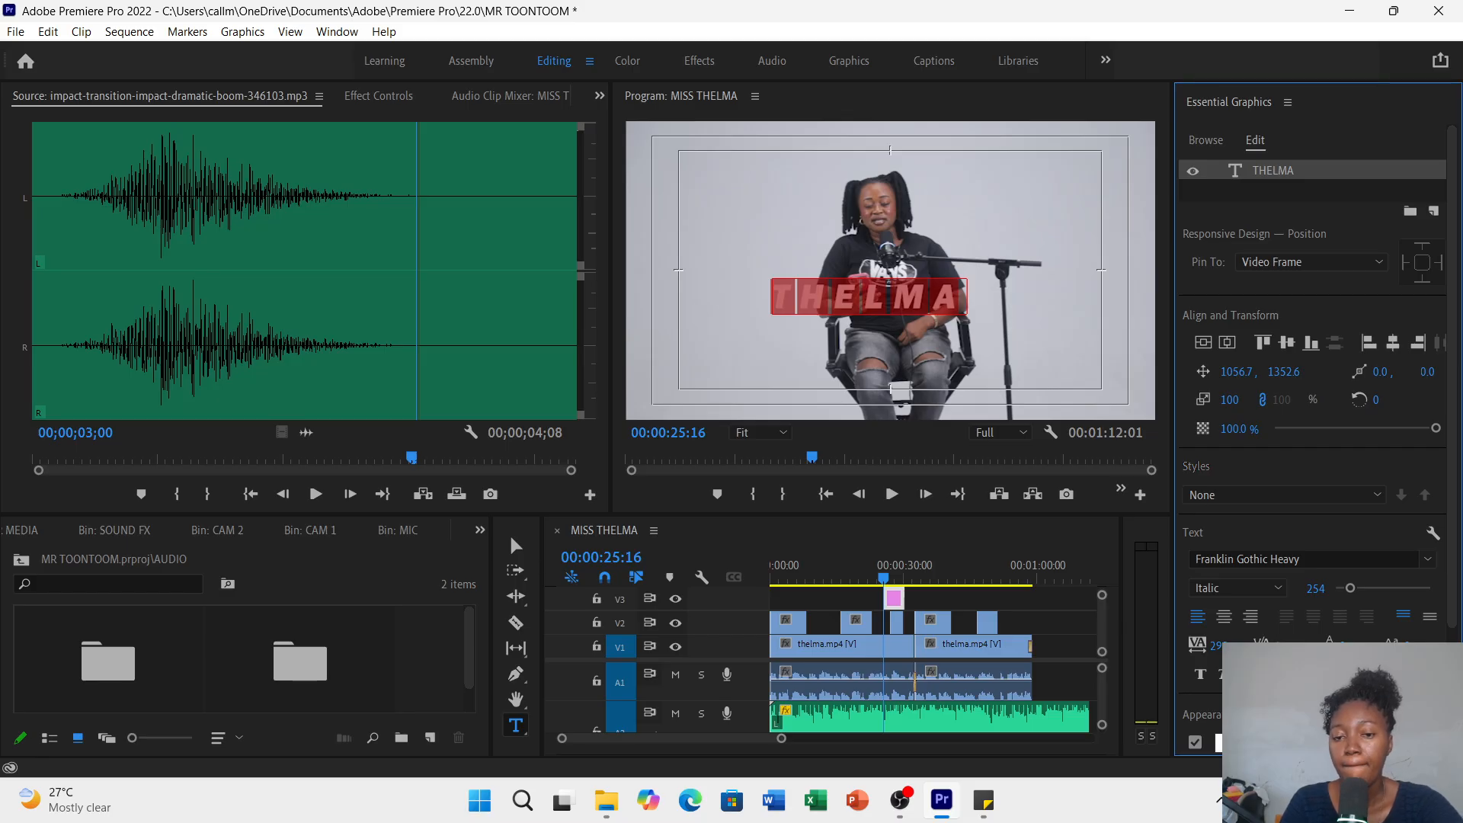
- Add GIRLIE as a second line below the name in the title
{"action": "left_click", "coordinate": [958, 283]}
{"action": "key", "text": "Return"}
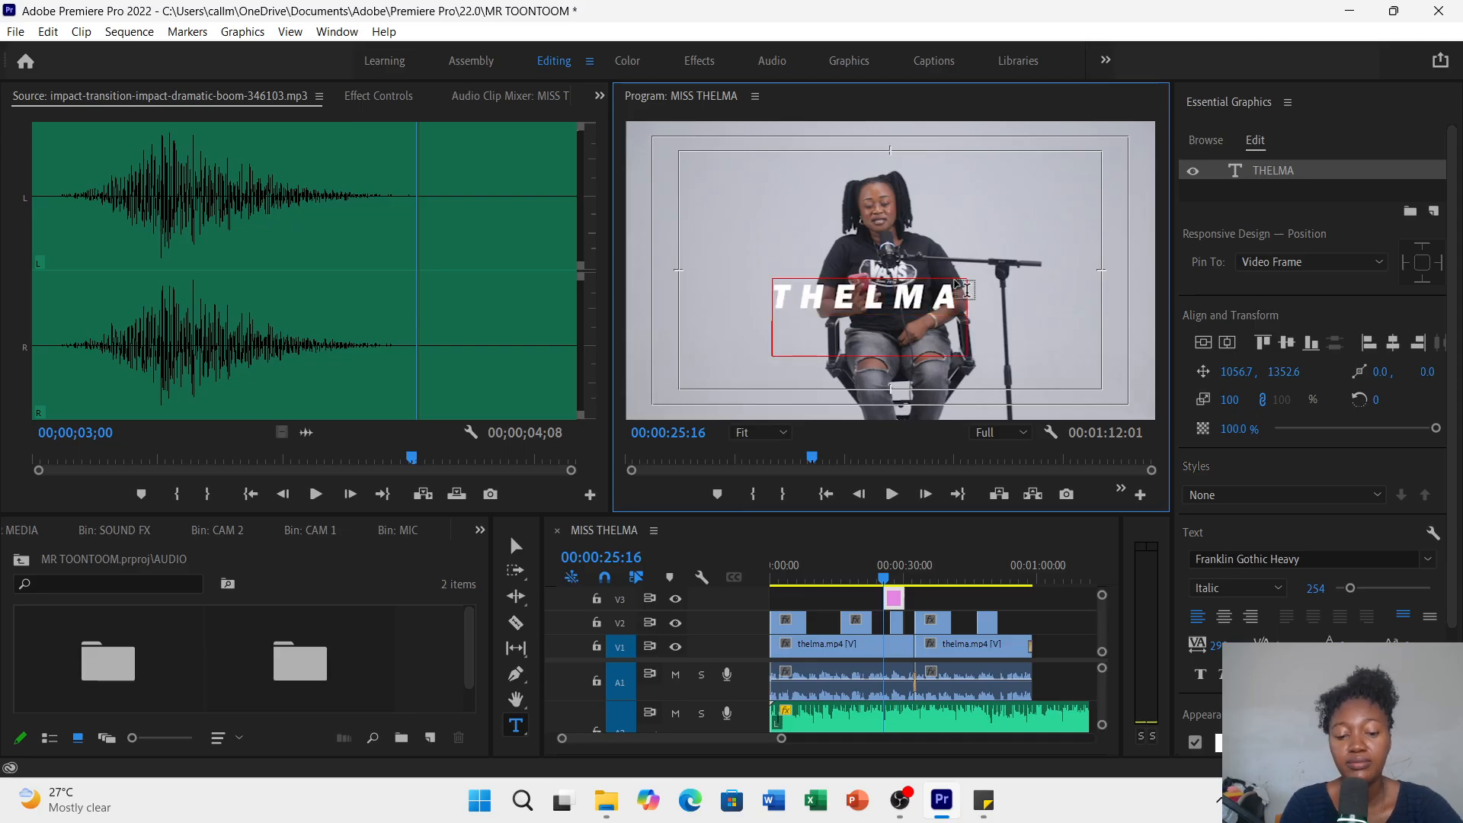
{"action": "type", "text": "GIRLIE"}
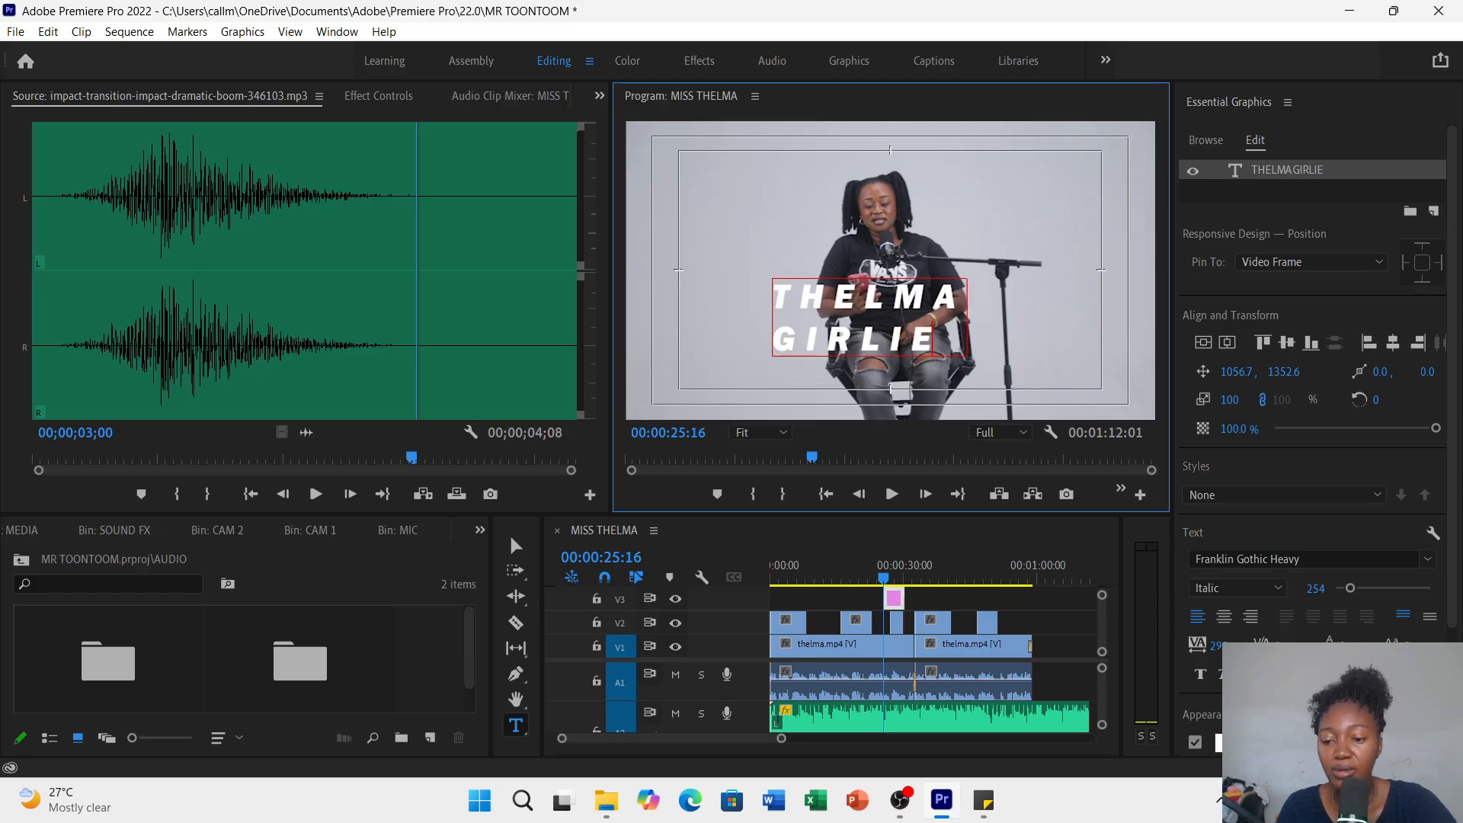
- Try adjusting the spacing of the two-line title, and undo back to the single name line
{"action": "left_click", "coordinate": [1224, 646]}
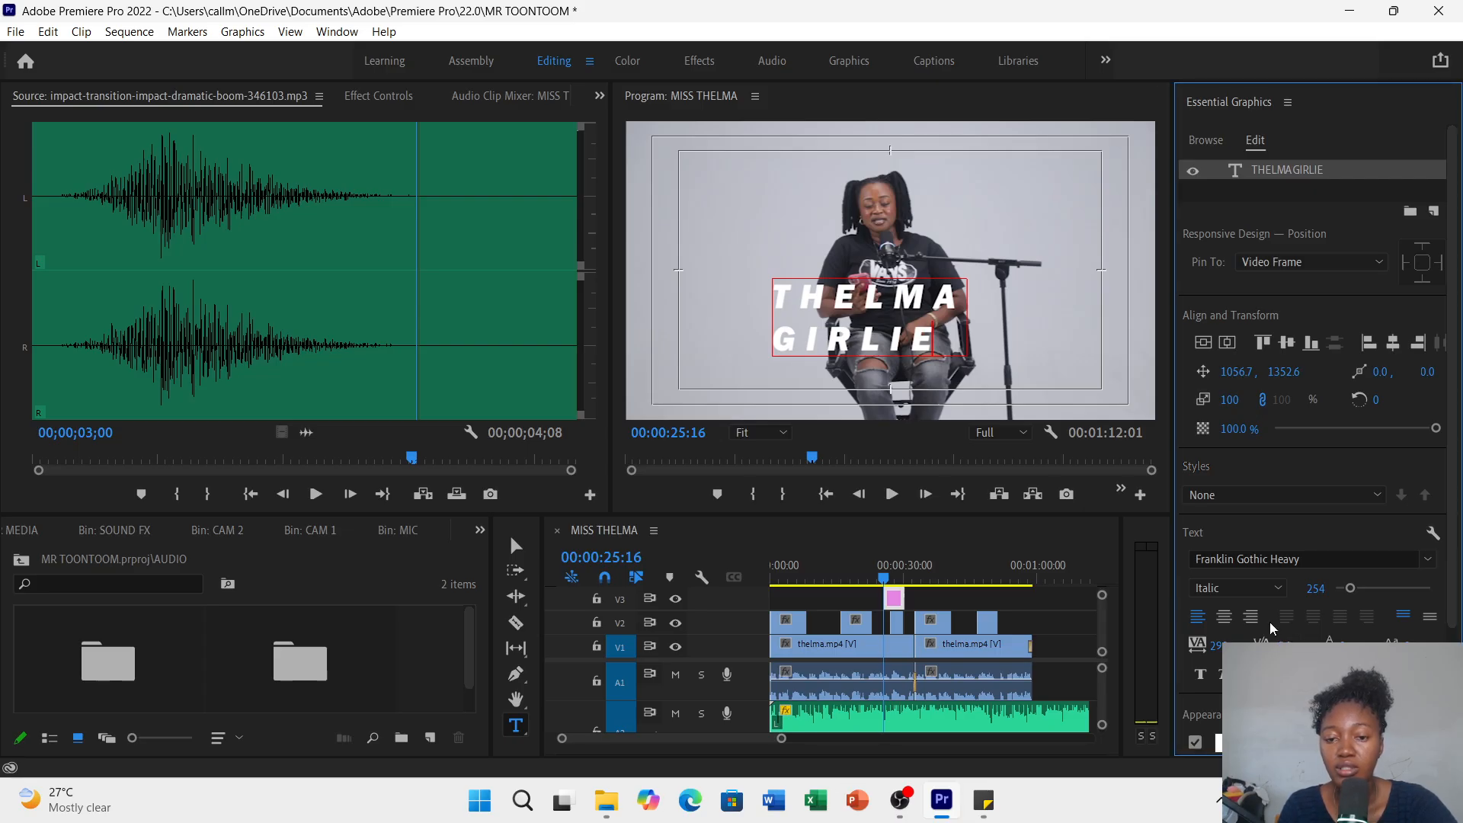
{"action": "double_click", "coordinate": [932, 339]}
{"action": "left_click_drag", "start_coordinate": [932, 339], "coordinate": [793, 288]}
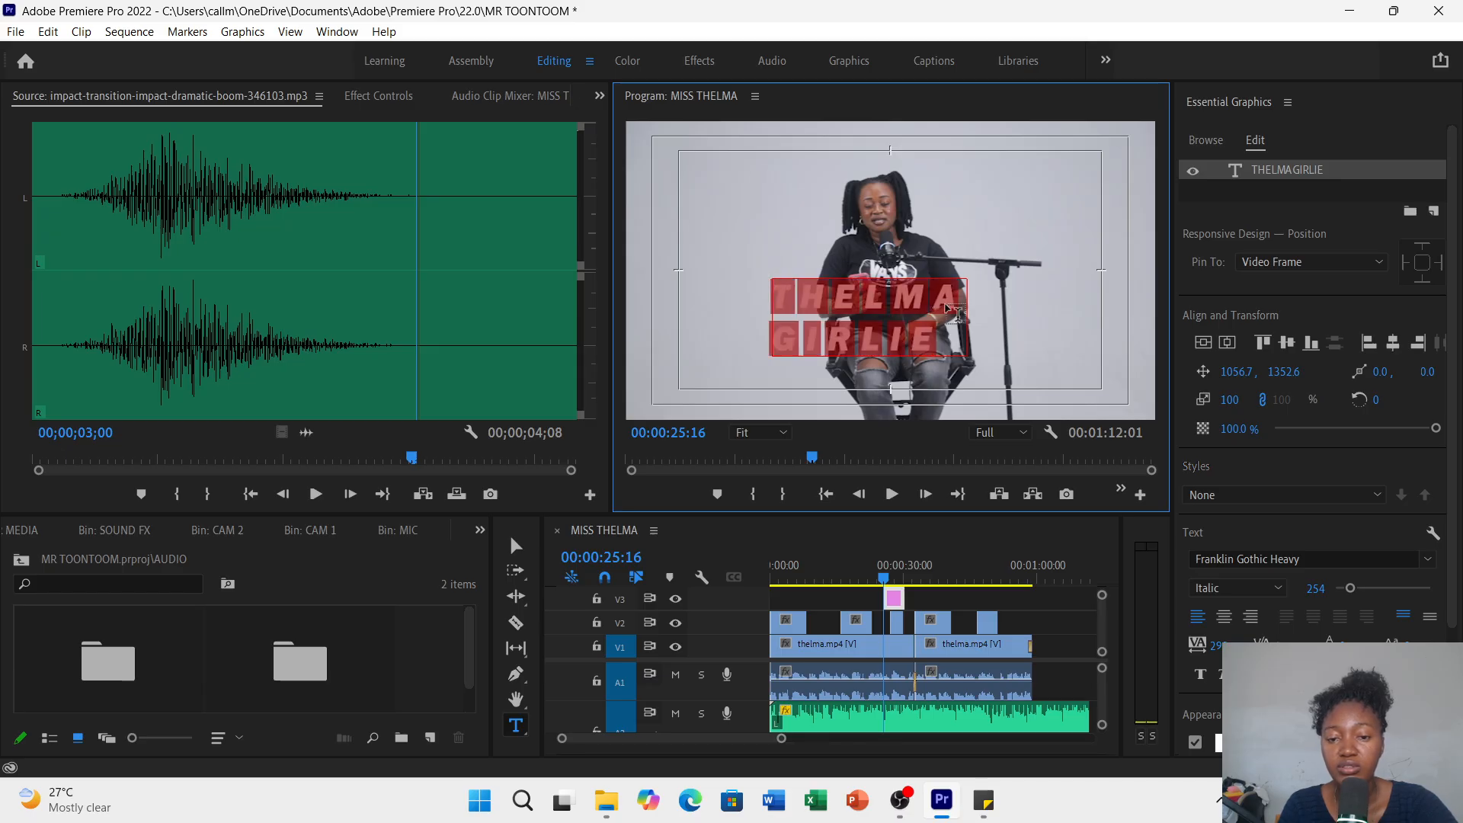
{"action": "left_click", "coordinate": [1354, 649]}
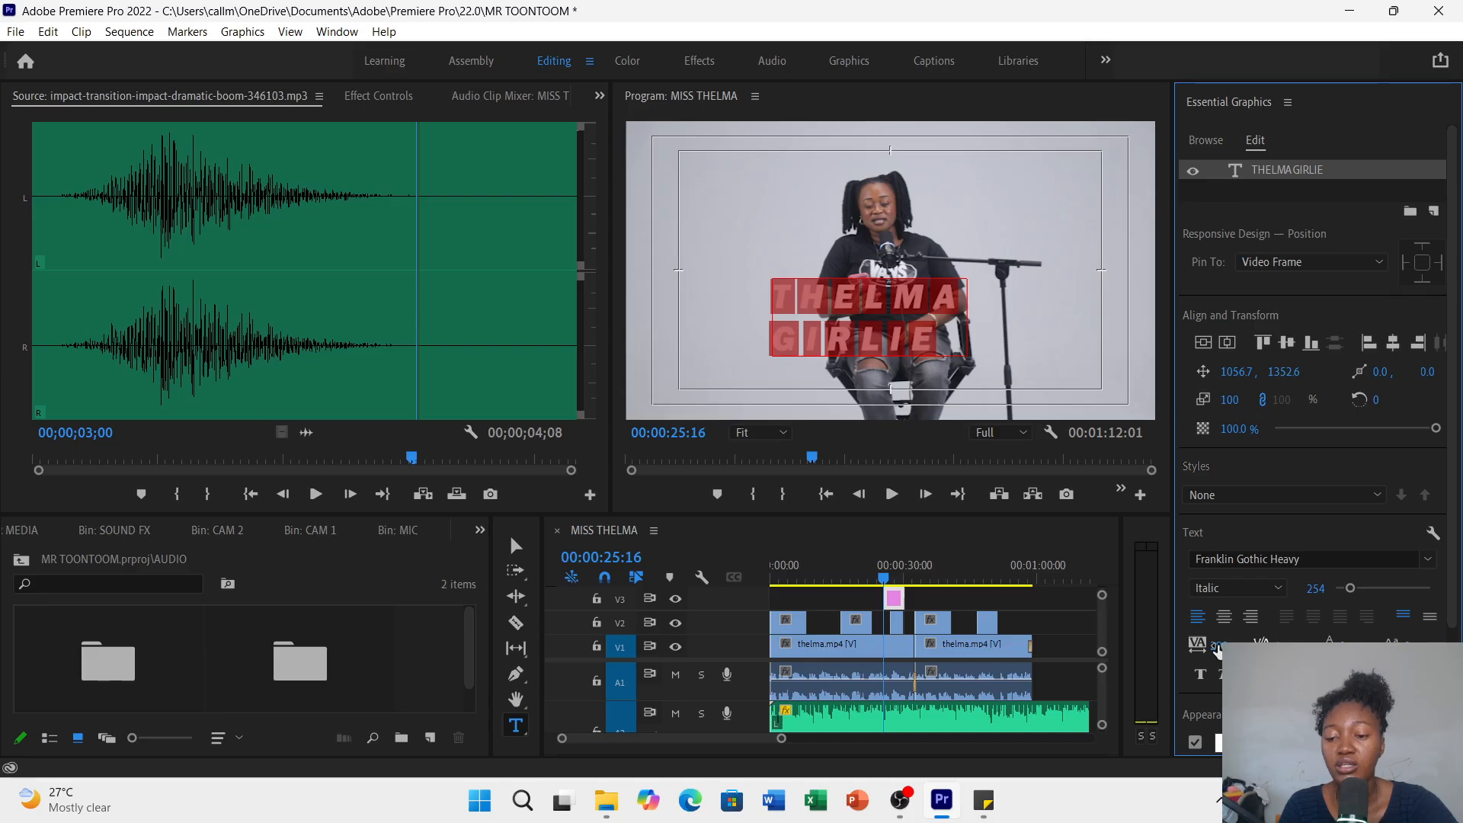
{"action": "left_click_drag", "start_coordinate": [1217, 650], "coordinate": [1208, 650]}
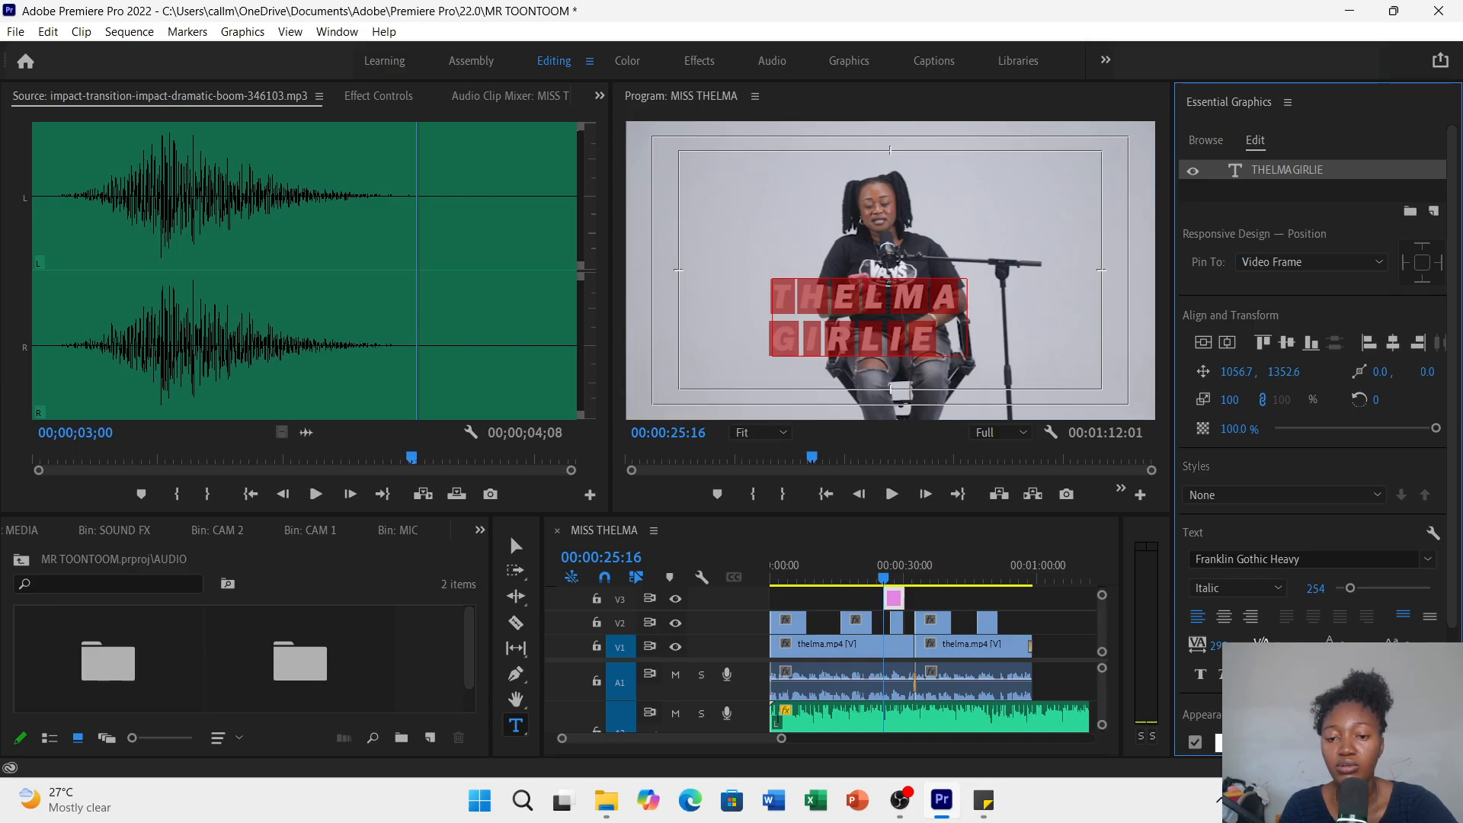
{"action": "left_click", "coordinate": [1041, 369]}
{"action": "key", "text": "ctrl+z"}
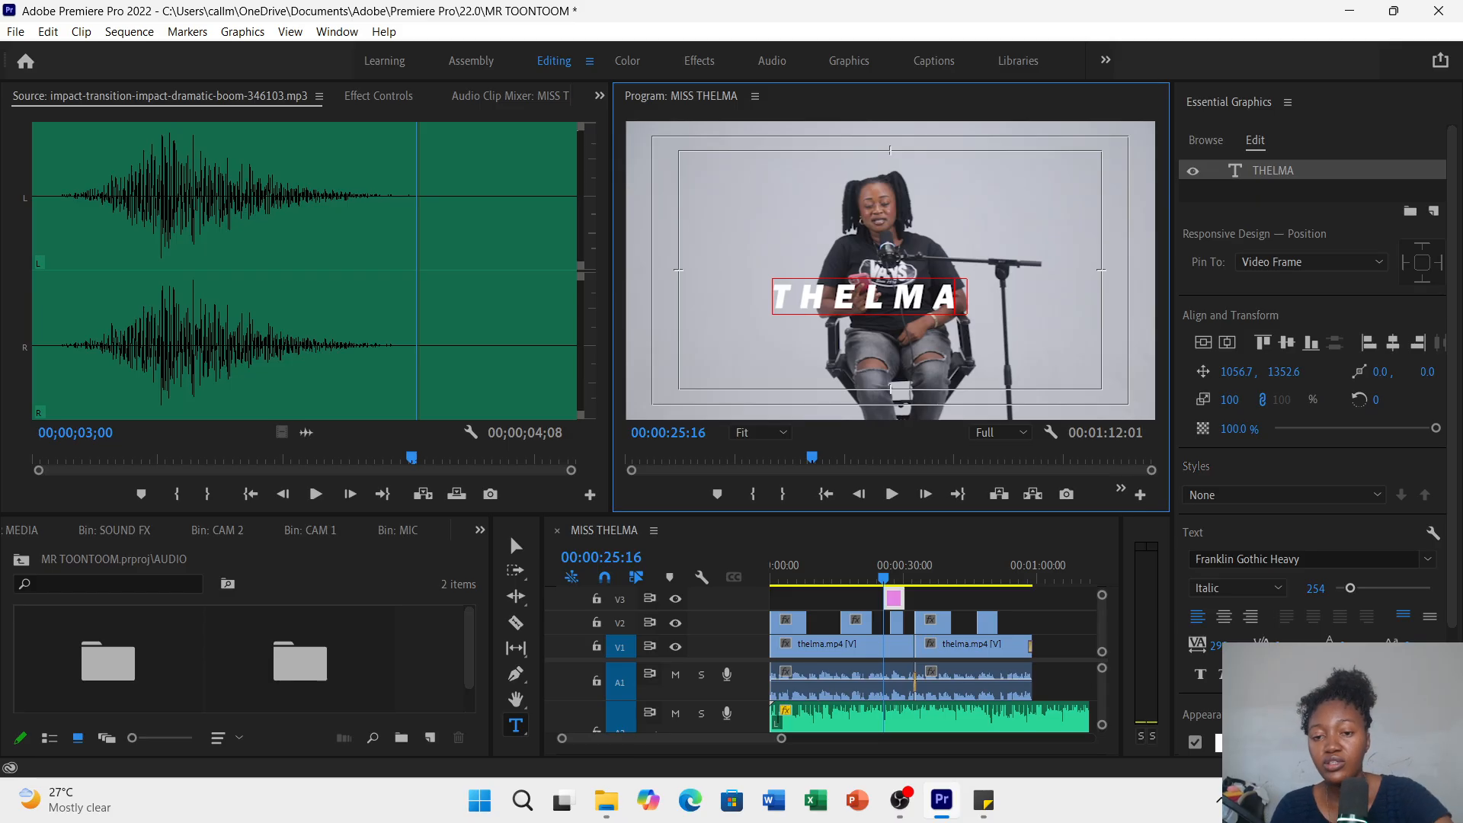
- Put GIRLIE back as the title's second line beneath the name
{"action": "key", "text": "Return"}
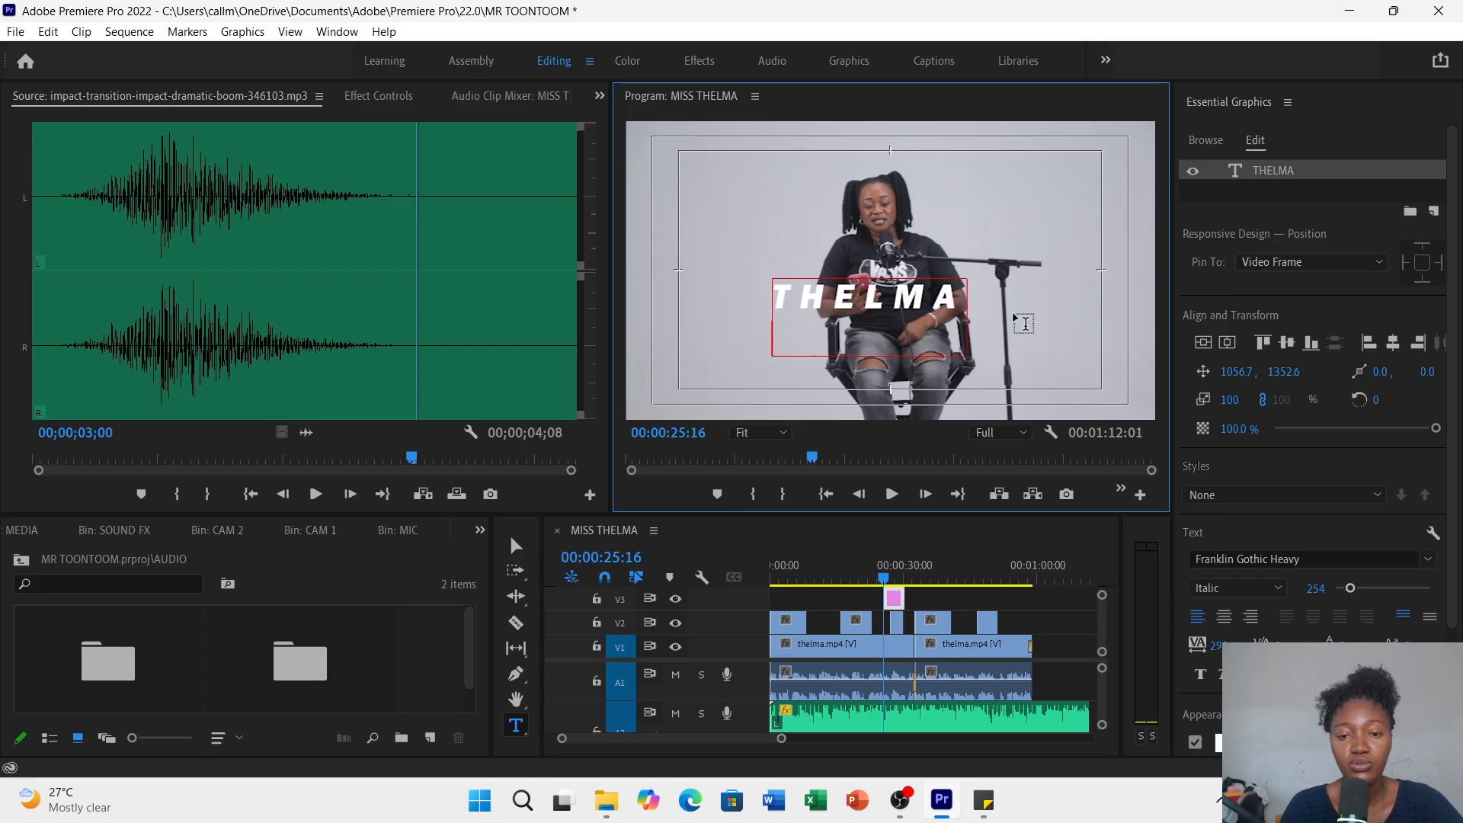
{"action": "type", "text": "GIRLIE"}
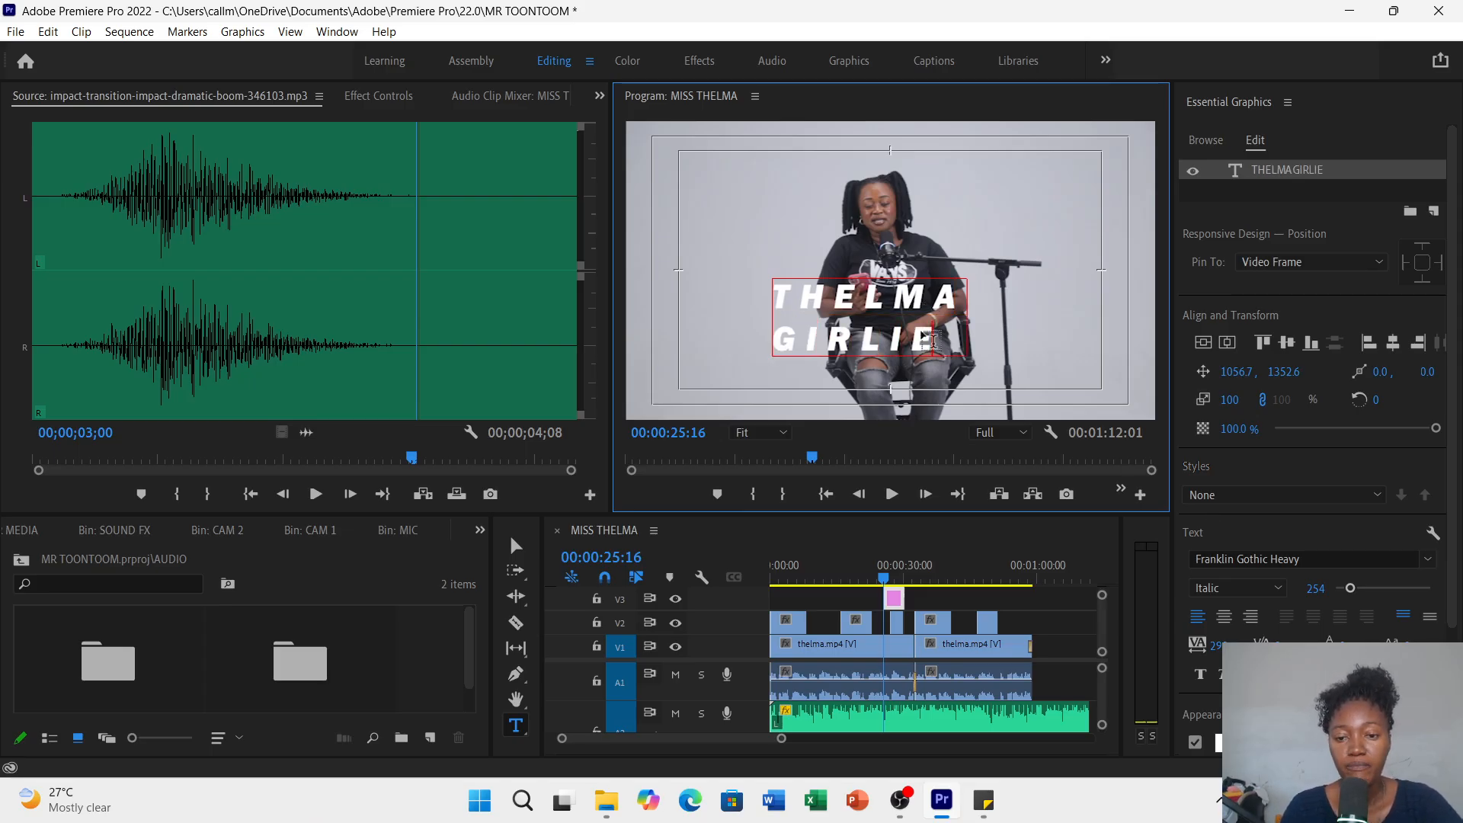
- Set the leading of both title lines to 110 and their baseline shift to 262
{"action": "left_click_drag", "start_coordinate": [933, 341], "coordinate": [772, 292]}
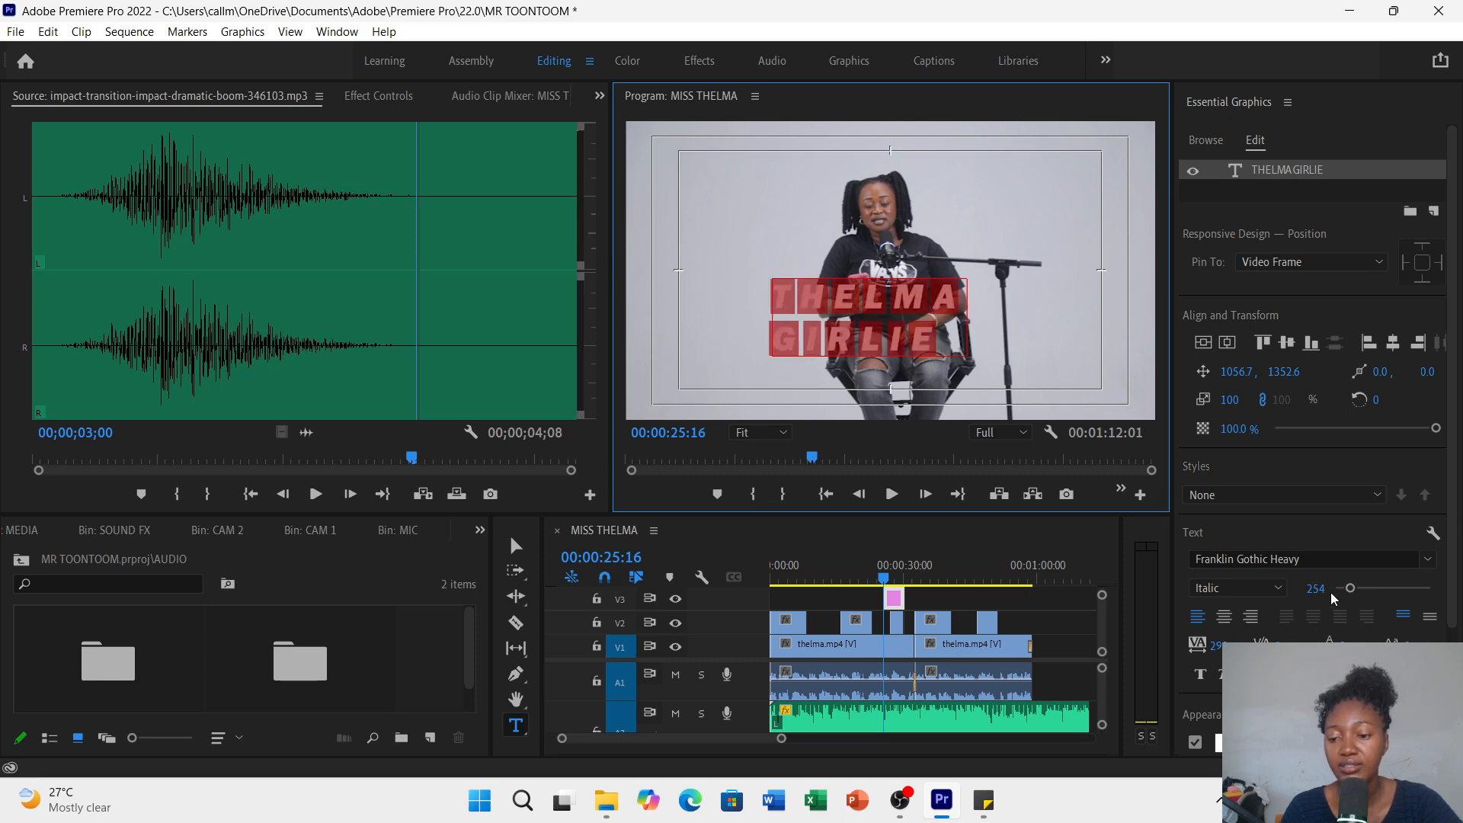
{"action": "left_click_drag", "start_coordinate": [1348, 645], "coordinate": [1430, 645]}
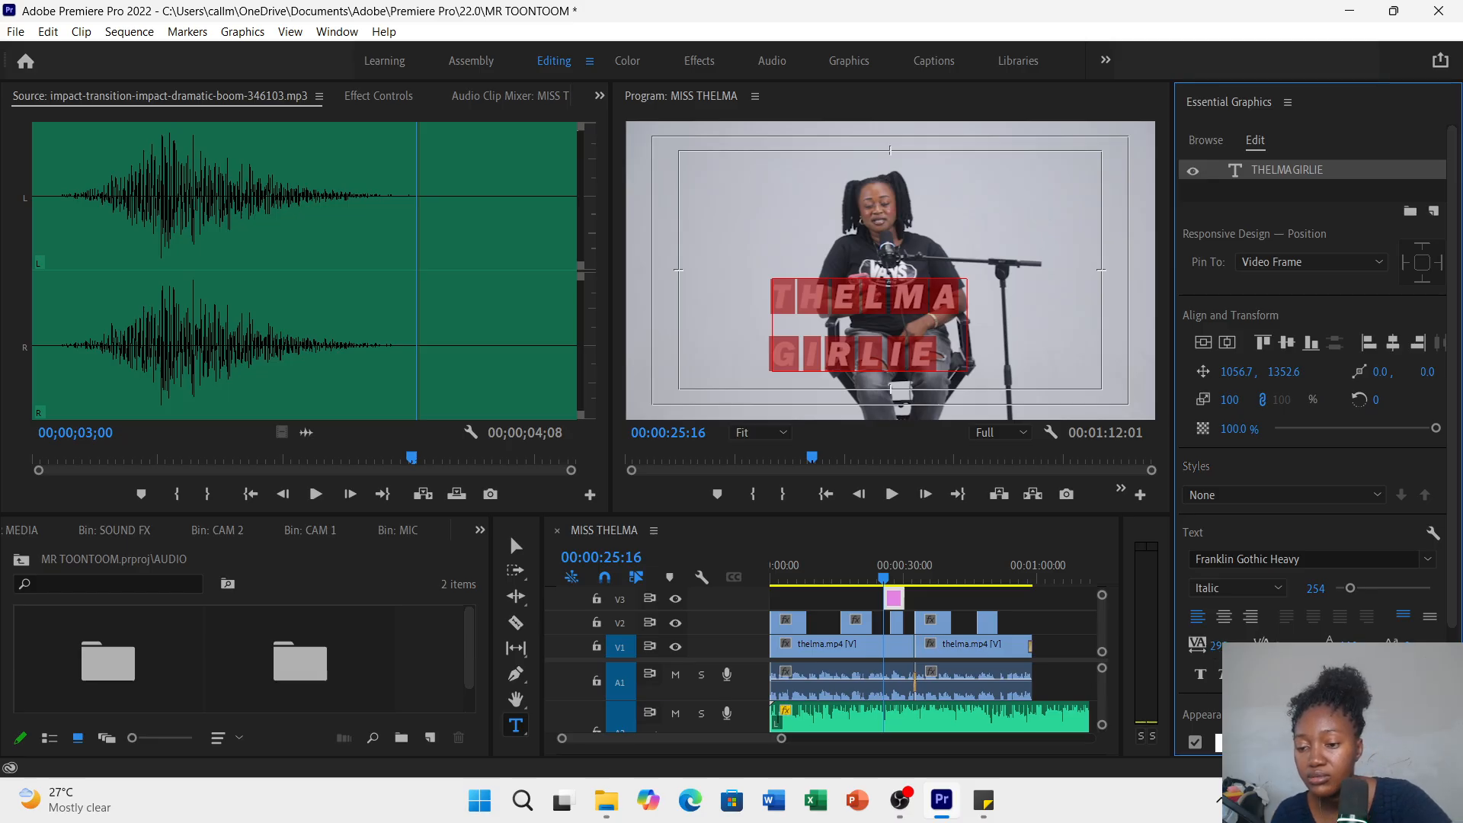
{"action": "mouse_move", "coordinate": [1415, 646]}
{"action": "left_mouse_down"}
{"action": "mouse_move", "coordinate": [1254, 647]}
{"action": "mouse_move", "coordinate": [1459, 646]}
{"action": "mouse_move", "coordinate": [1426, 646]}
{"action": "left_mouse_up"}
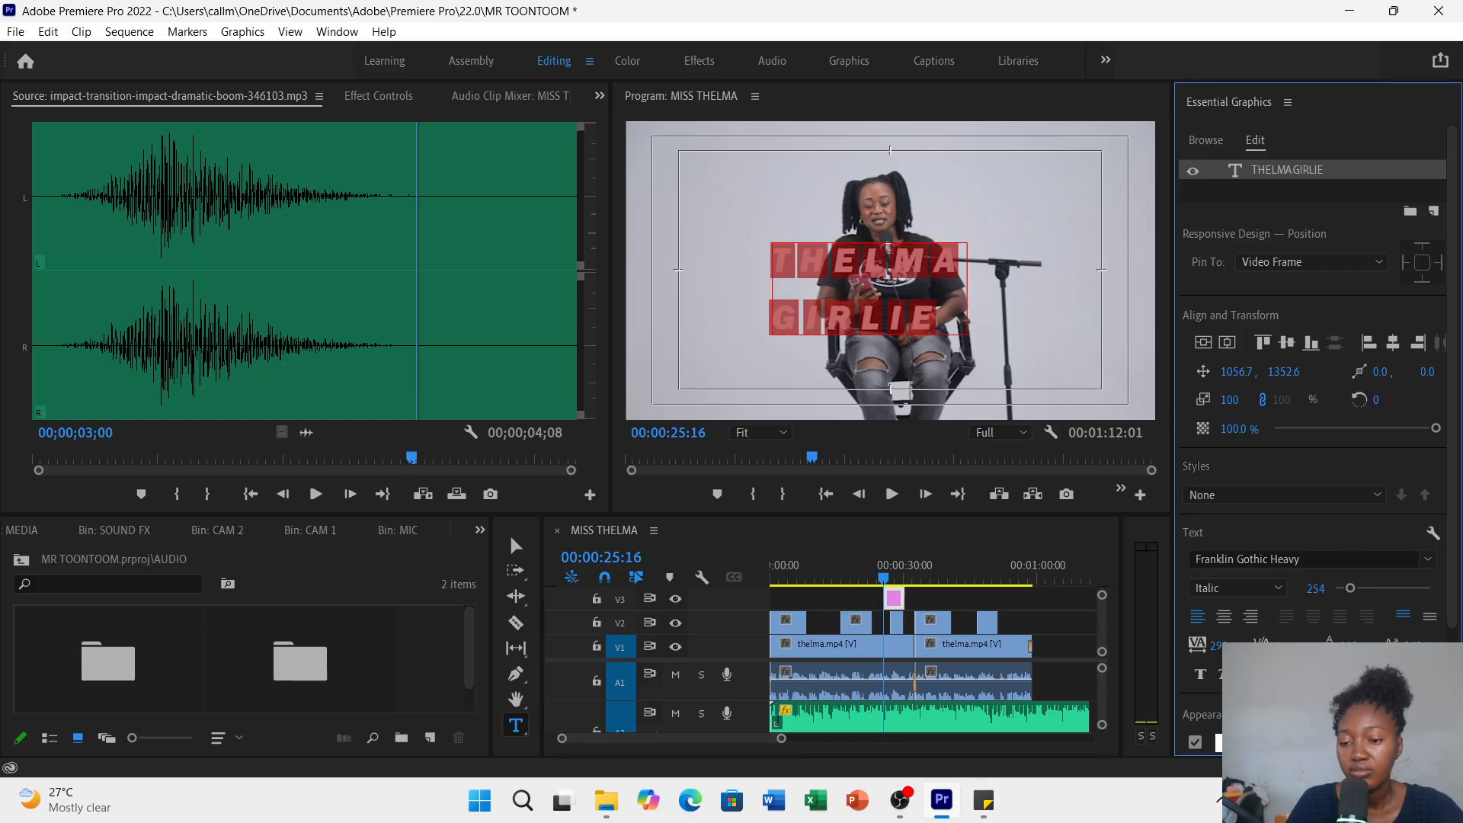
{"action": "left_click_drag", "start_coordinate": [1452, 543], "coordinate": [1461, 587]}
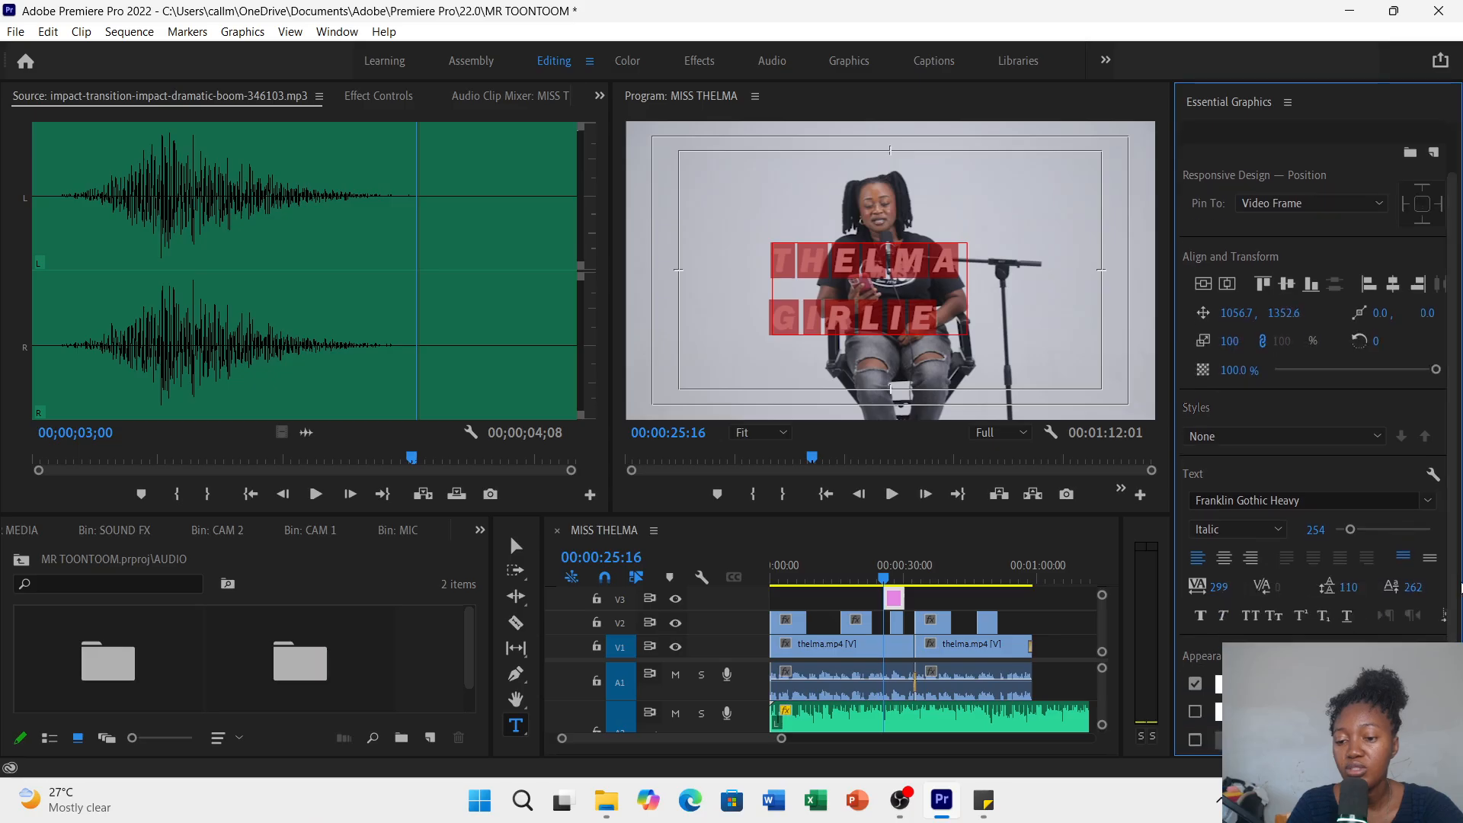
- Fill both title lines with the yellow-orange FFC500, and try a white stroke 60 wide before switching the stroke off
{"action": "scroll", "coordinate": [1231, 591], "scroll_direction": "down", "scroll_amount": 3}
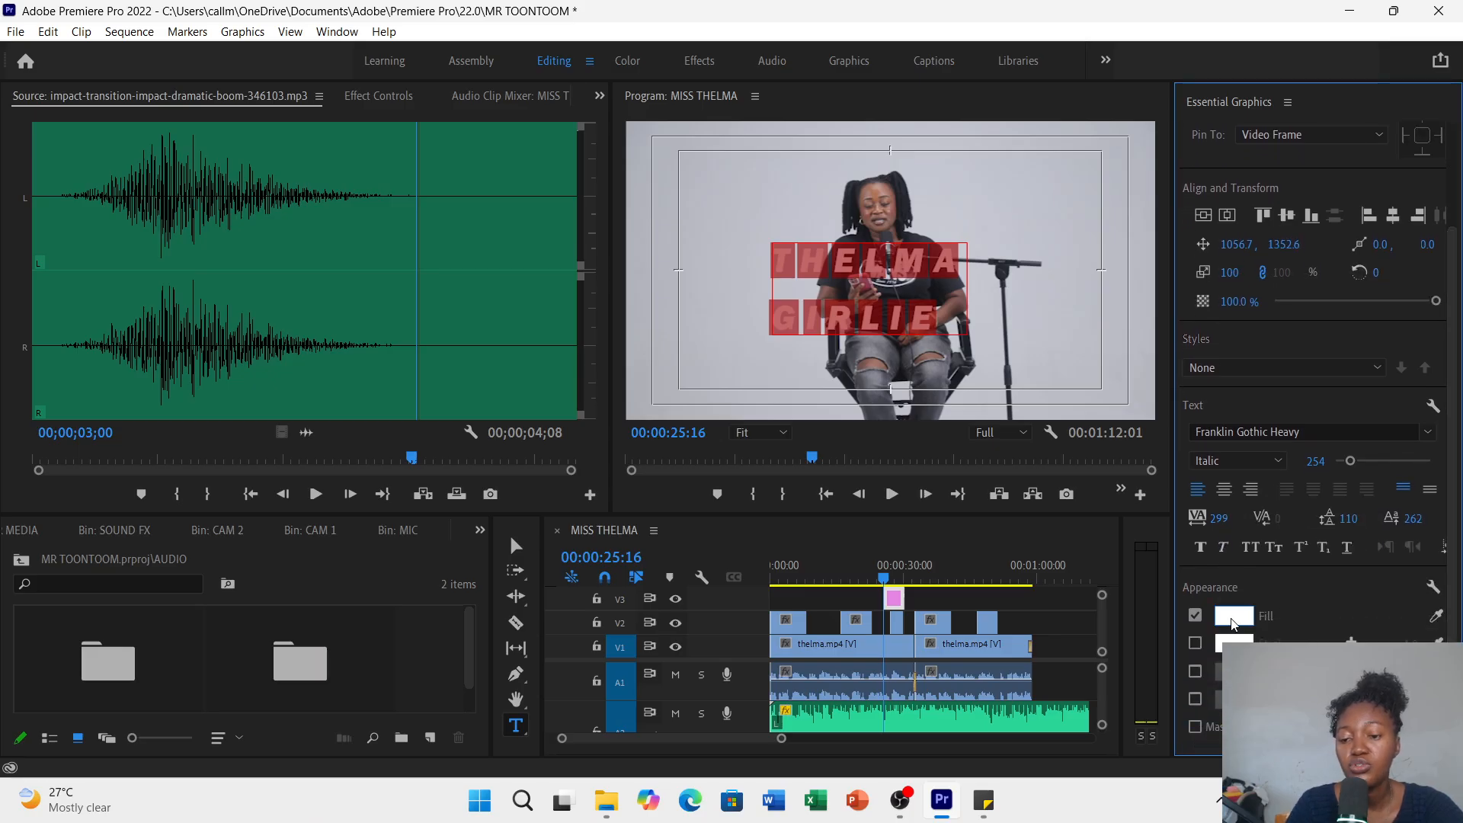
{"action": "left_click", "coordinate": [1234, 617]}
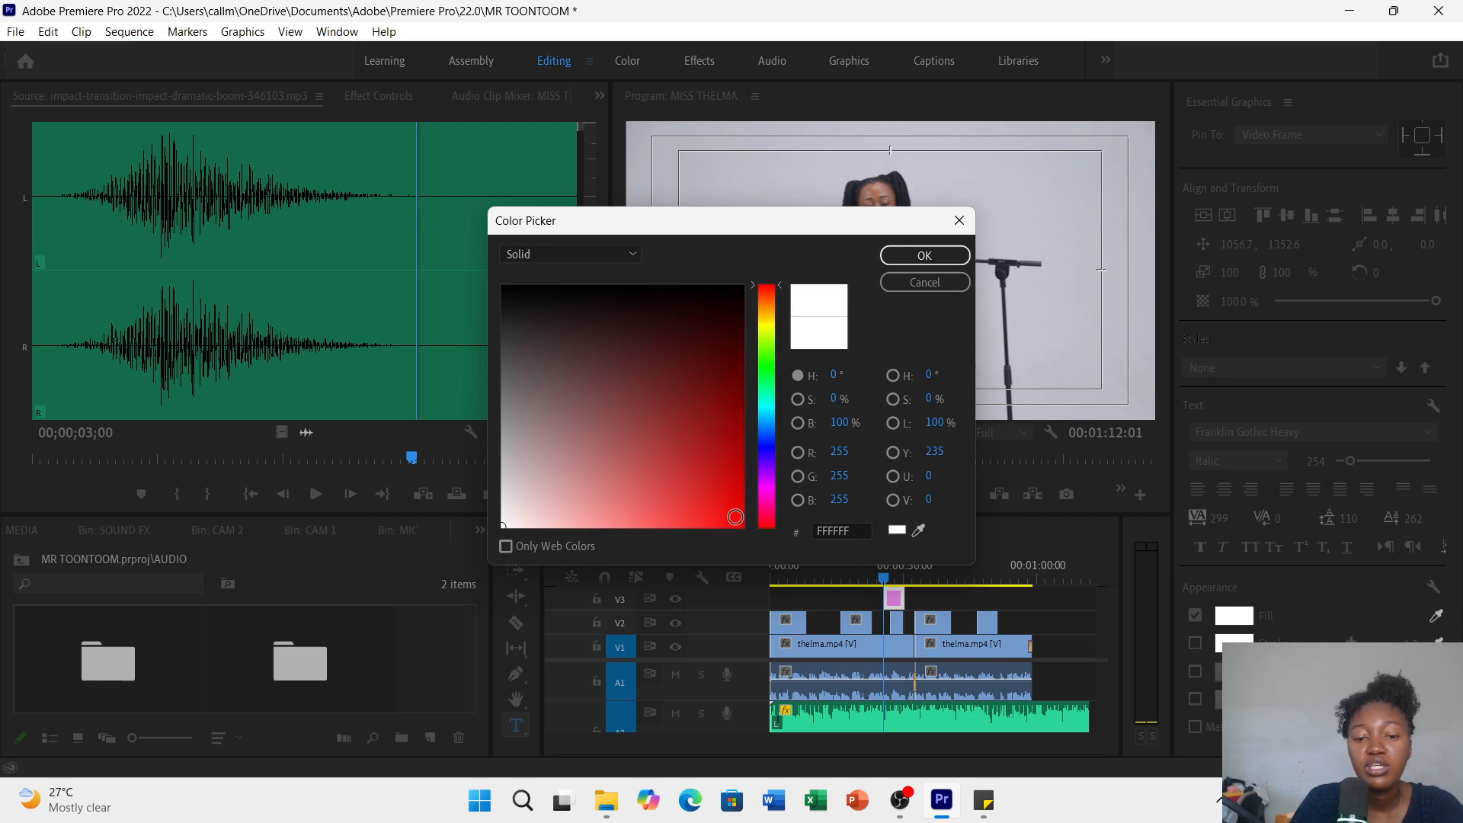
{"action": "left_click_drag", "start_coordinate": [736, 518], "coordinate": [761, 549]}
{"action": "left_click", "coordinate": [769, 317]}
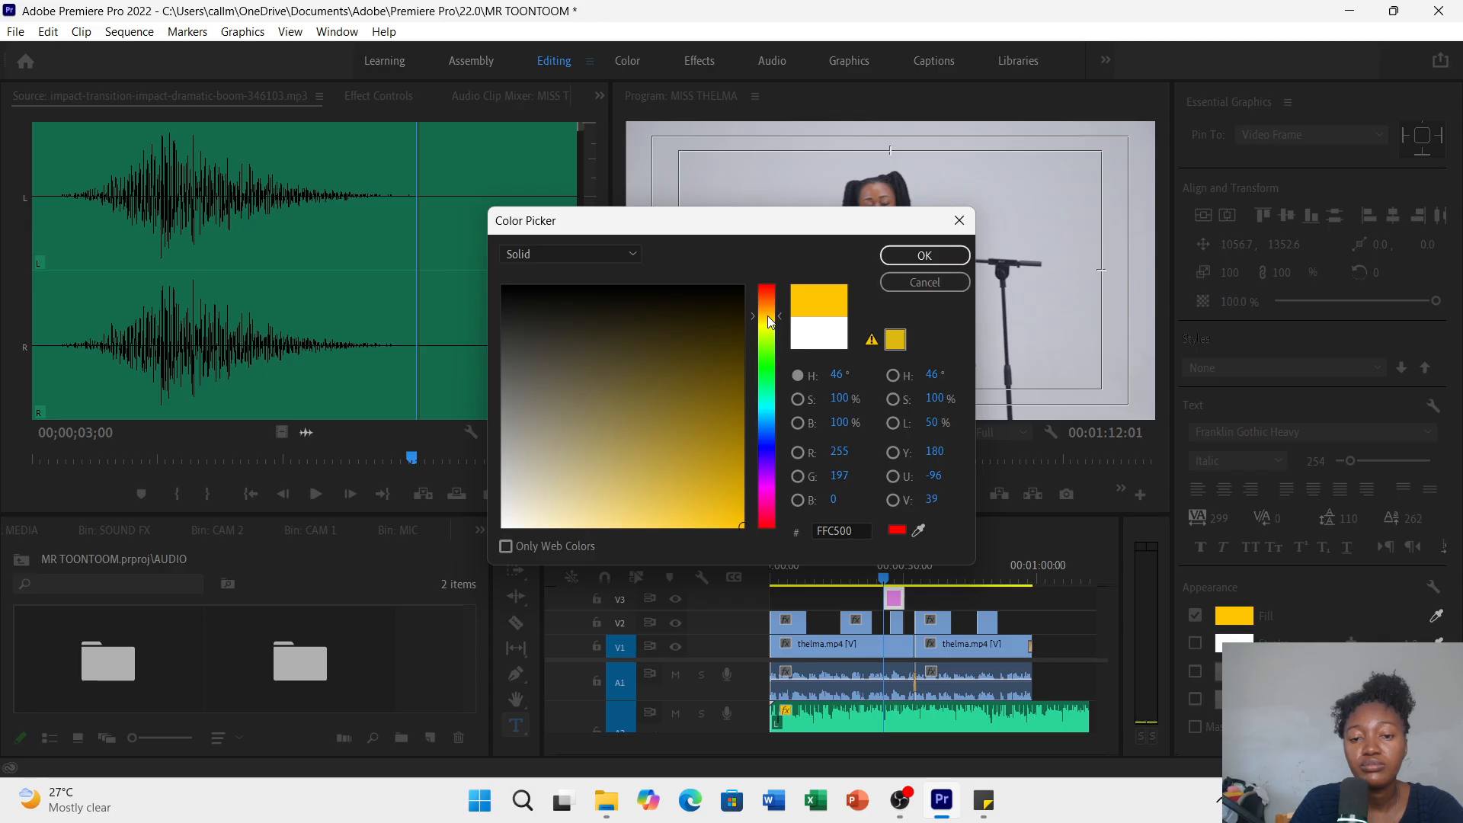
{"action": "left_click", "coordinate": [909, 257]}
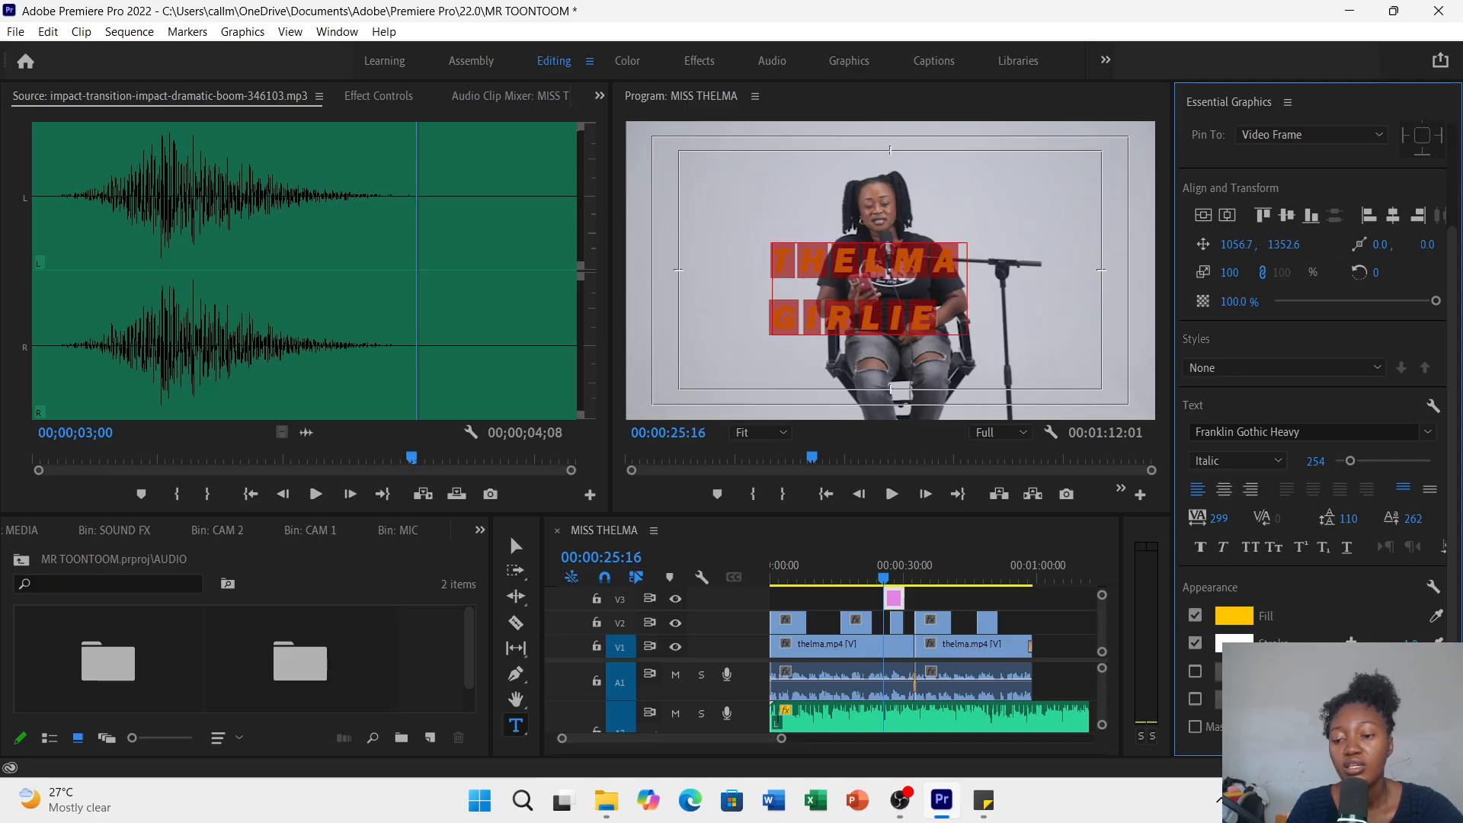
{"action": "left_click_drag", "start_coordinate": [1411, 643], "coordinate": [1458, 644]}
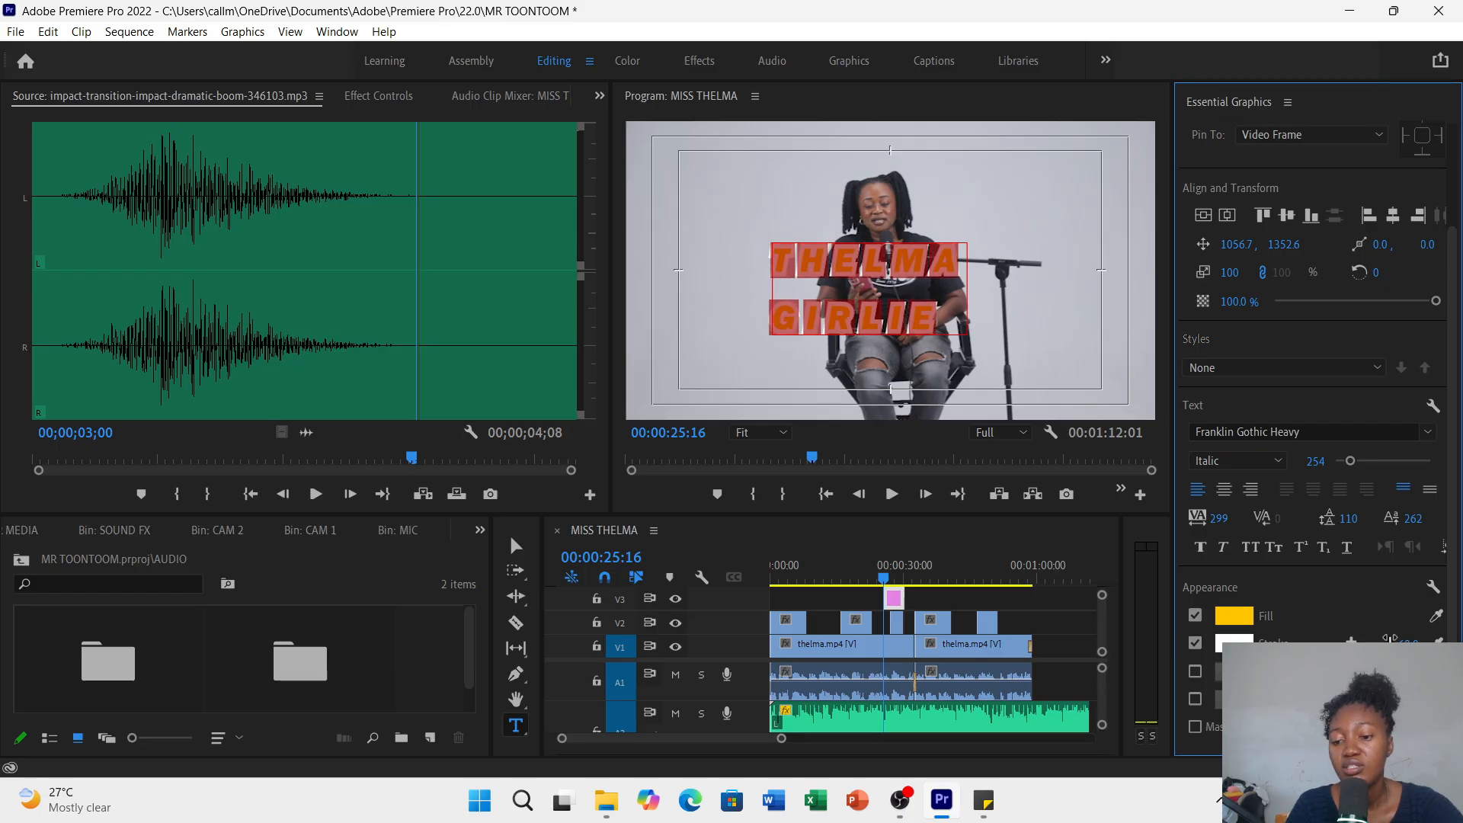
{"action": "left_click", "coordinate": [1200, 647]}
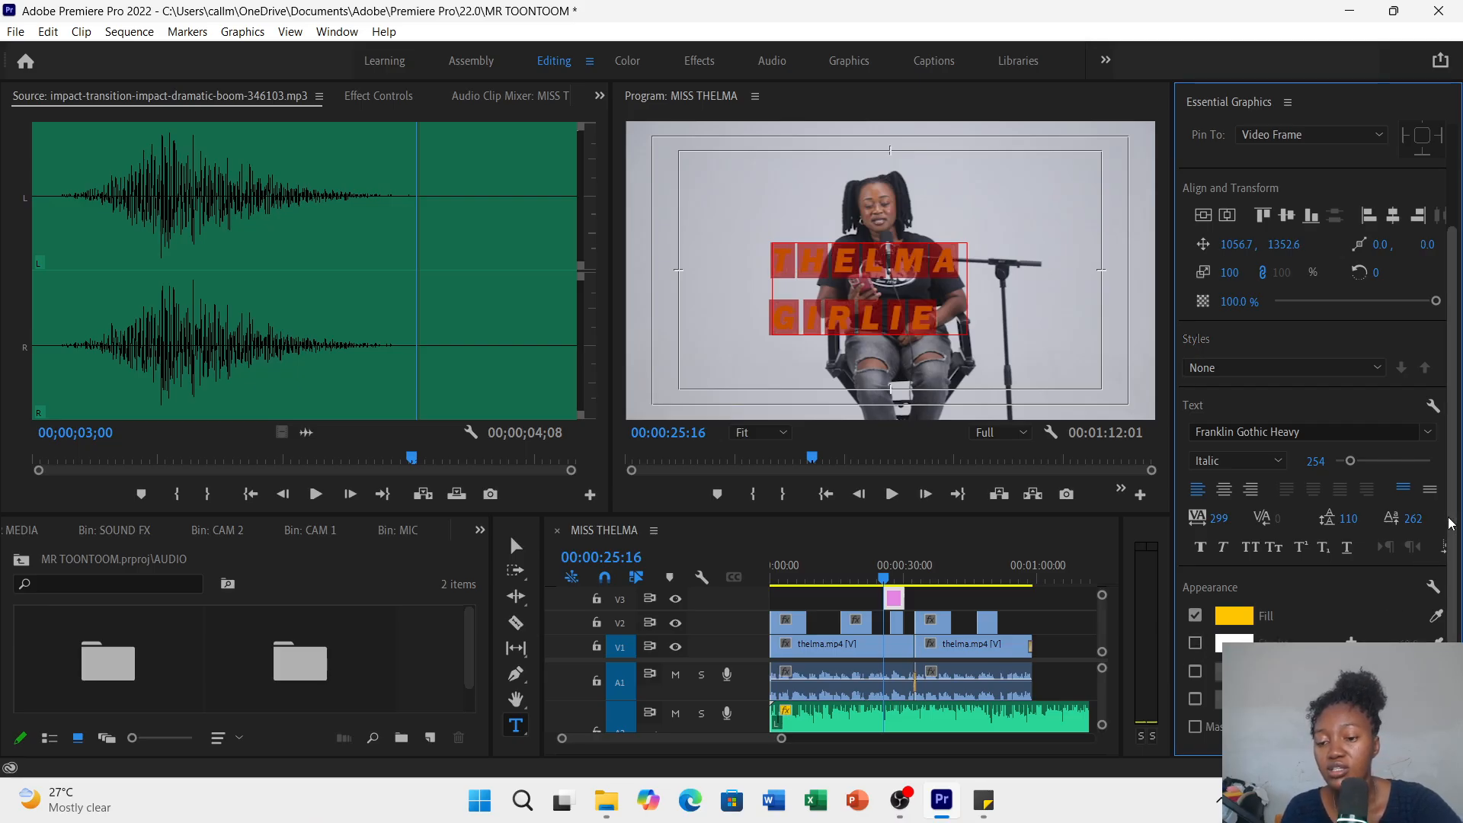
- Give the title text a red FF0000 shadow at 33% opacity
{"action": "left_click", "coordinate": [1196, 699]}
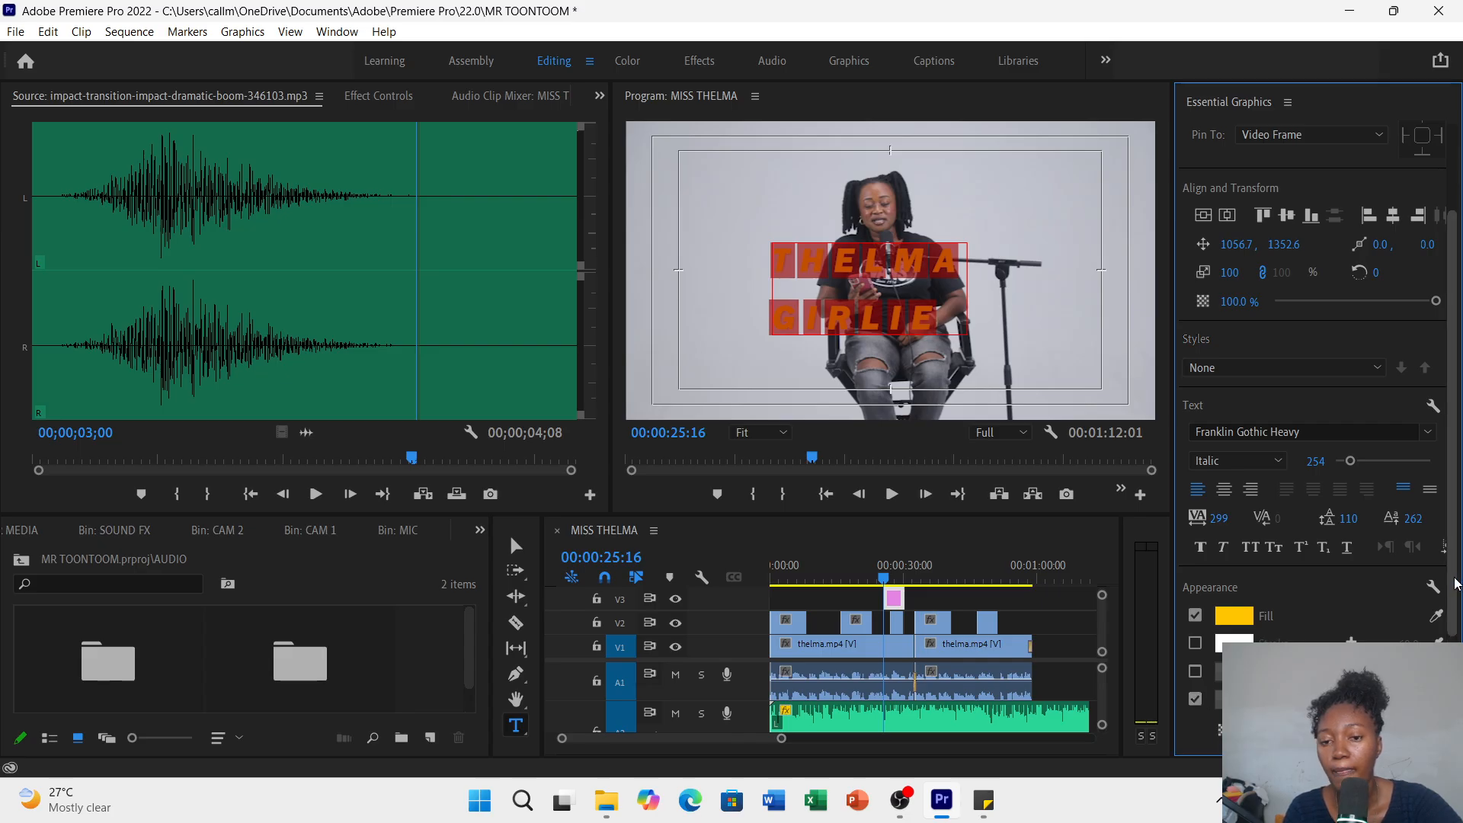
{"action": "scroll", "coordinate": [1455, 585], "scroll_direction": "down", "scroll_amount": 3}
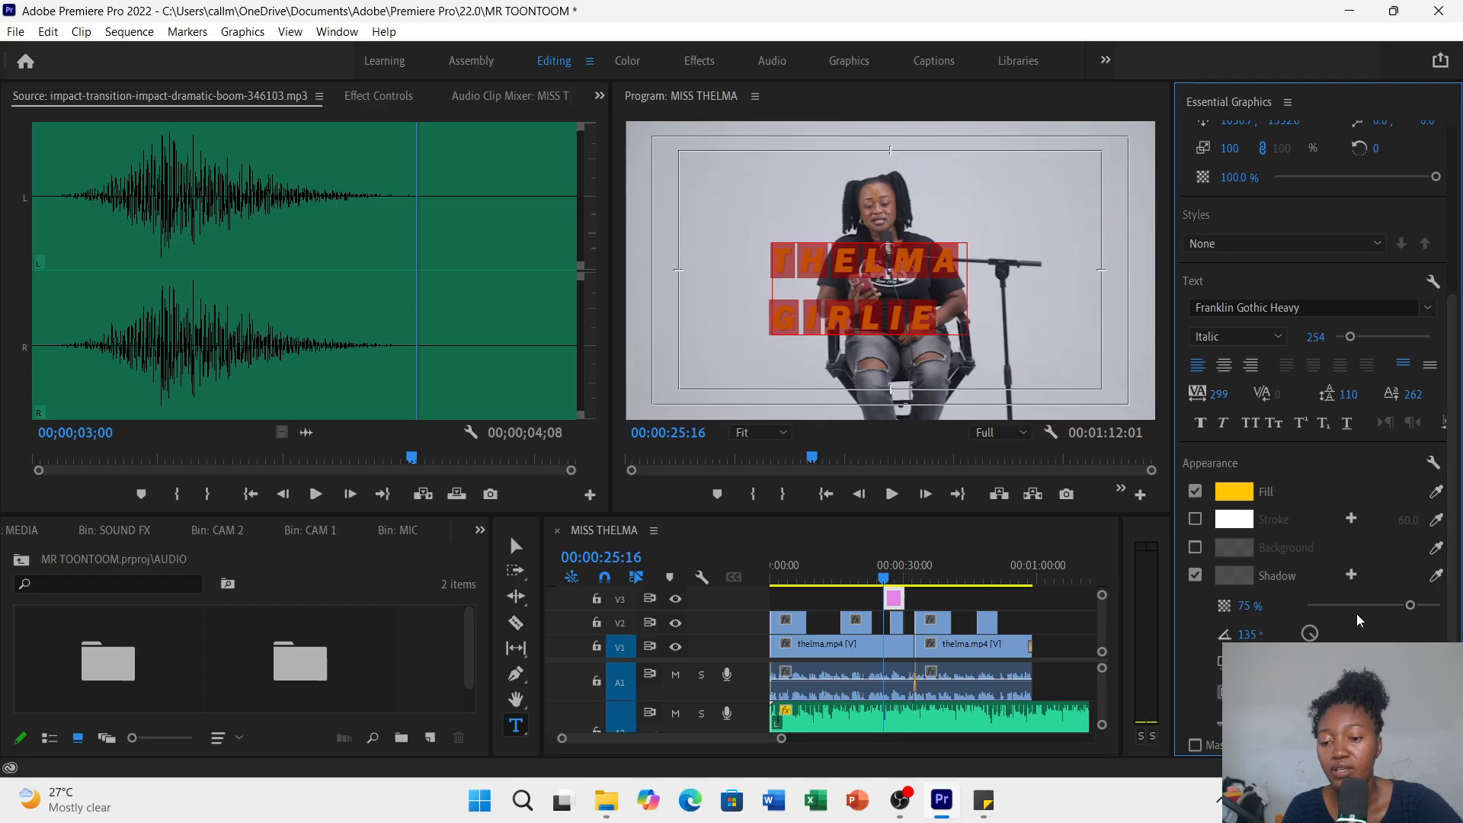
{"action": "left_click", "coordinate": [1234, 575]}
{"action": "left_click", "coordinate": [751, 521]}
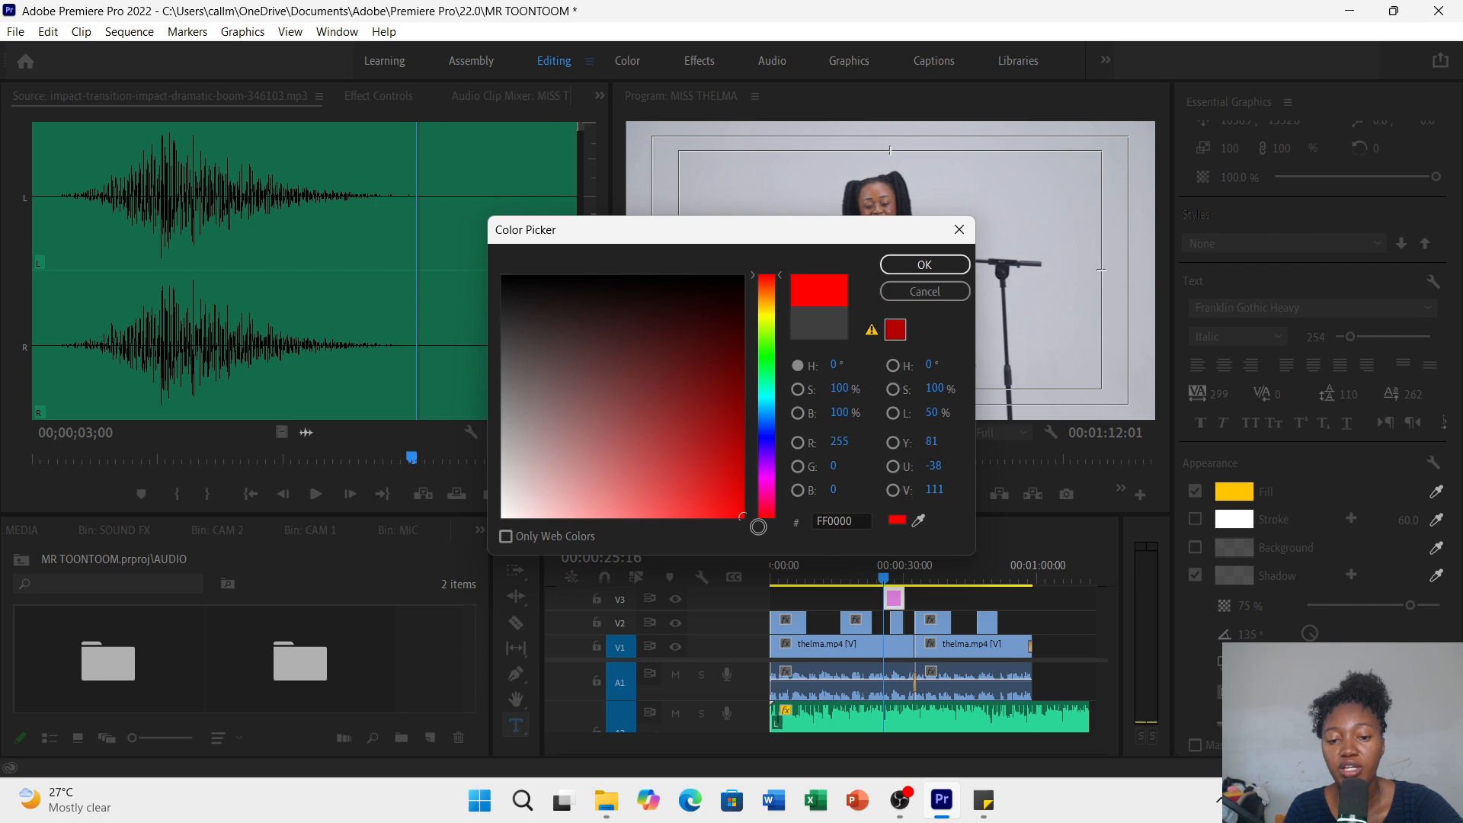
{"action": "left_click", "coordinate": [903, 264]}
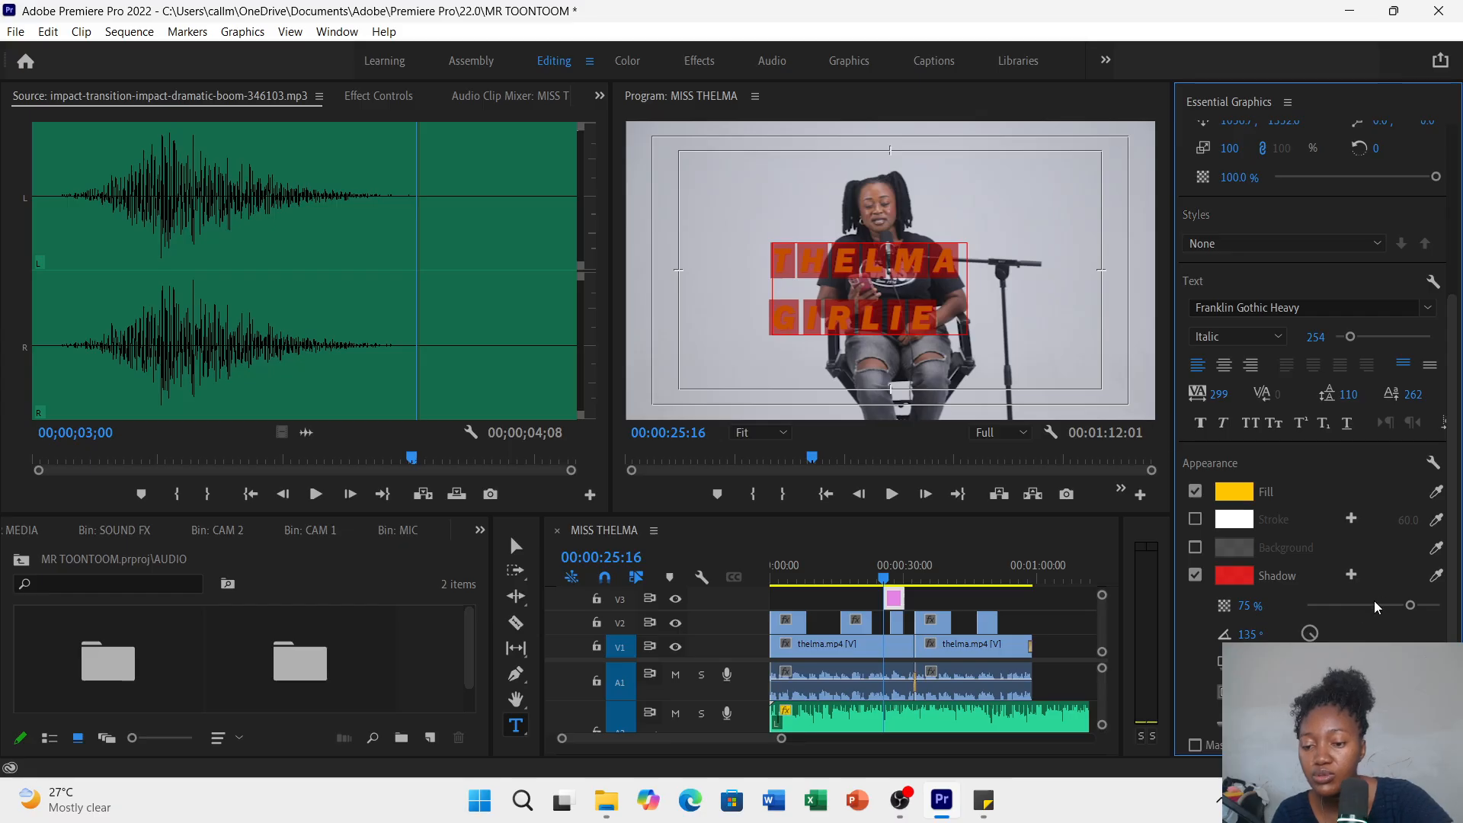
{"action": "left_click_drag", "start_coordinate": [1411, 605], "coordinate": [1352, 605]}
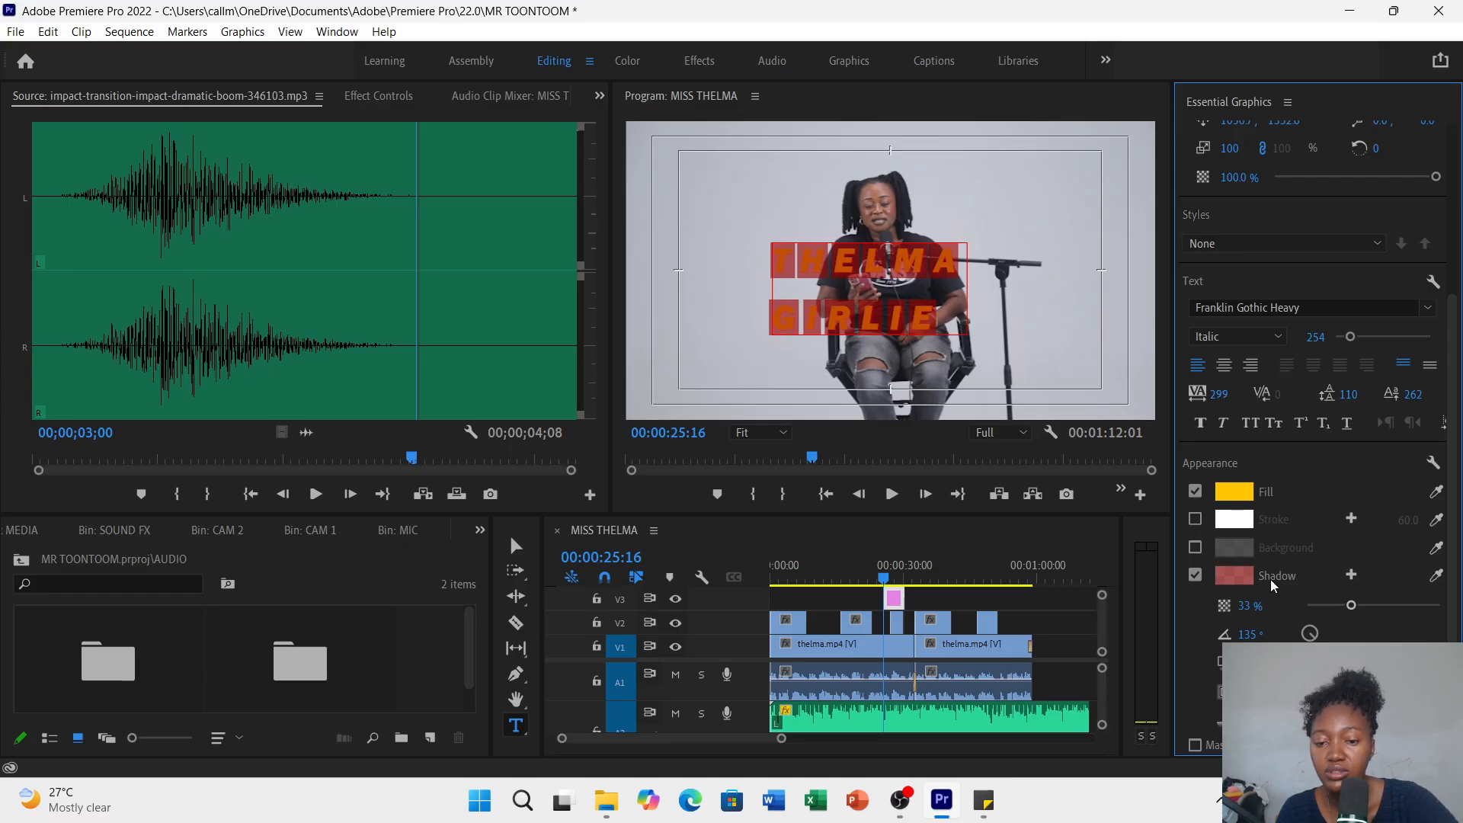
- Delete the title graphic from track V3 and start an empty text layer above the speaker's head
{"action": "left_click", "coordinate": [1041, 346]}
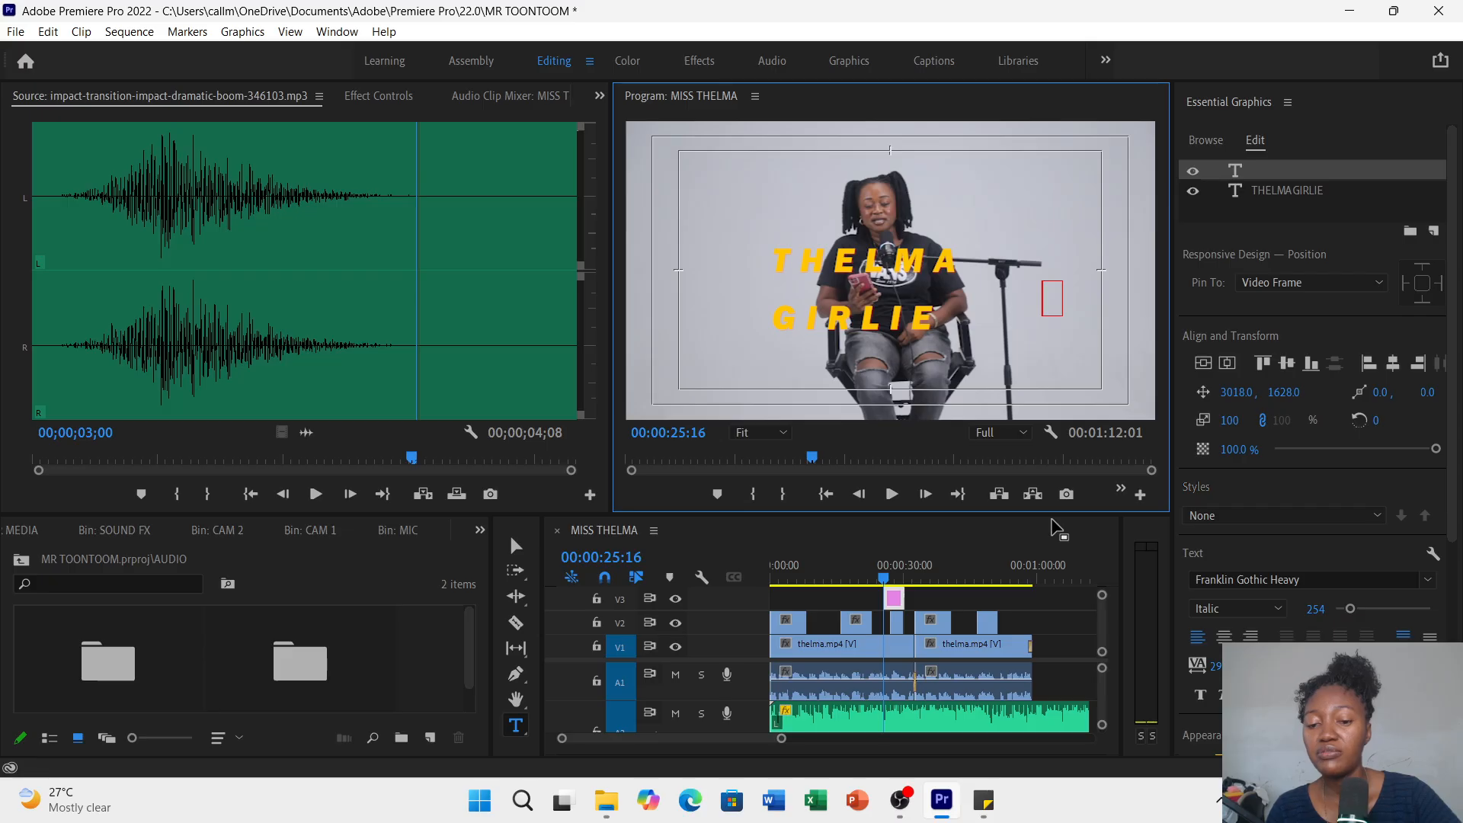
{"action": "left_click", "coordinate": [895, 601]}
{"action": "key", "text": "Delete"}
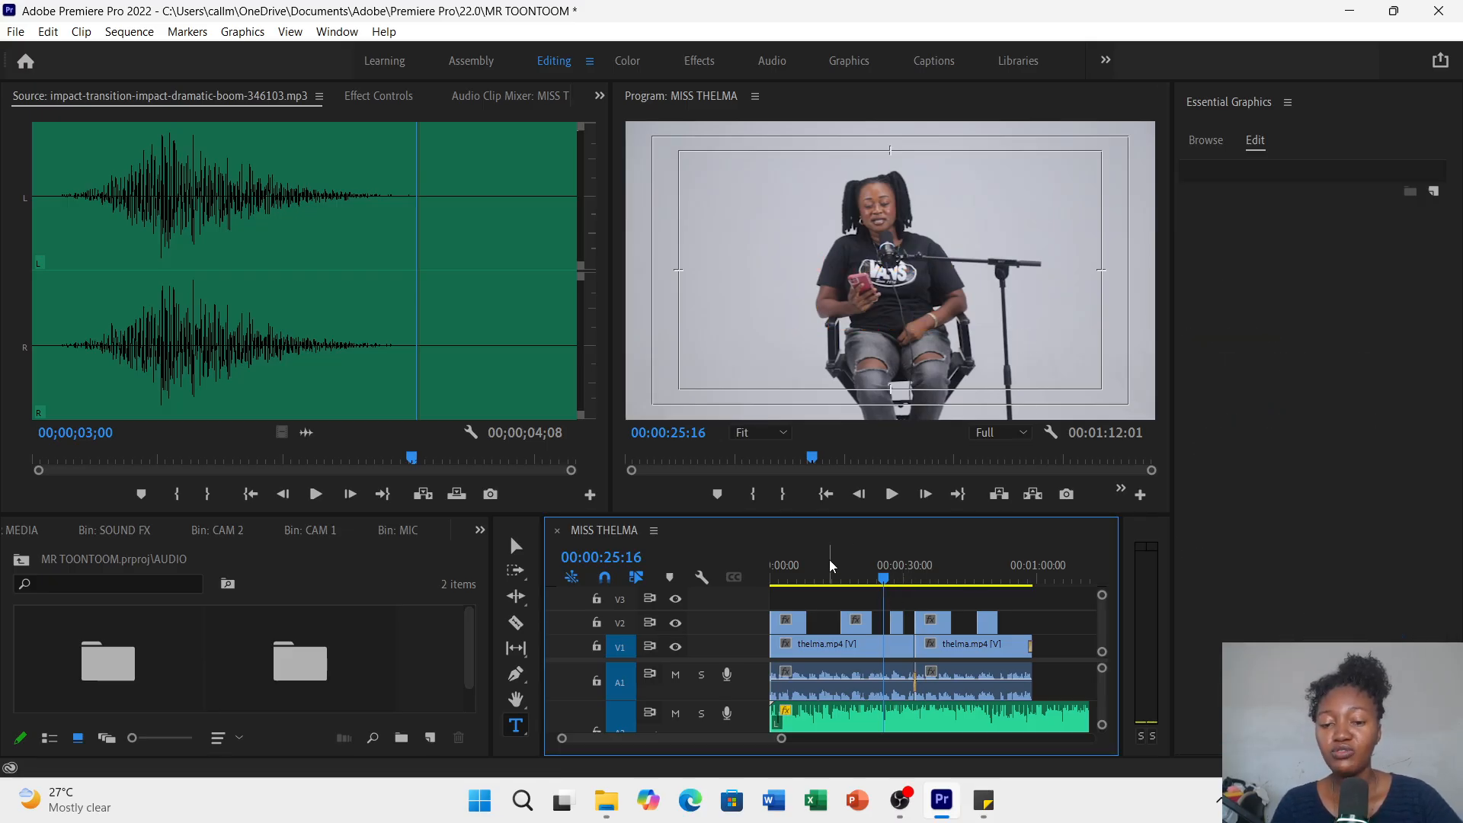
{"action": "left_click", "coordinate": [516, 726]}
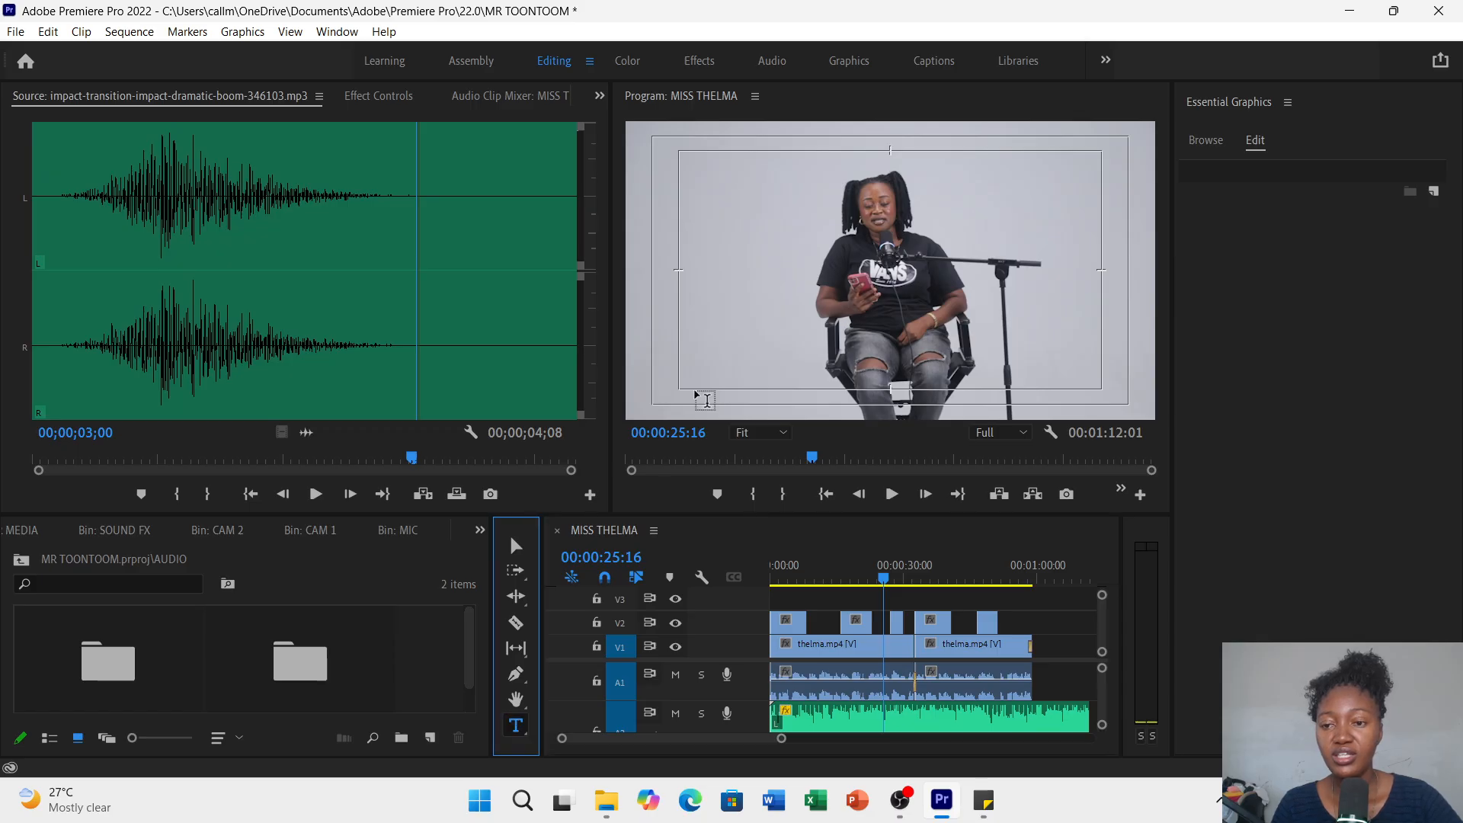
{"action": "left_click", "coordinate": [872, 224]}
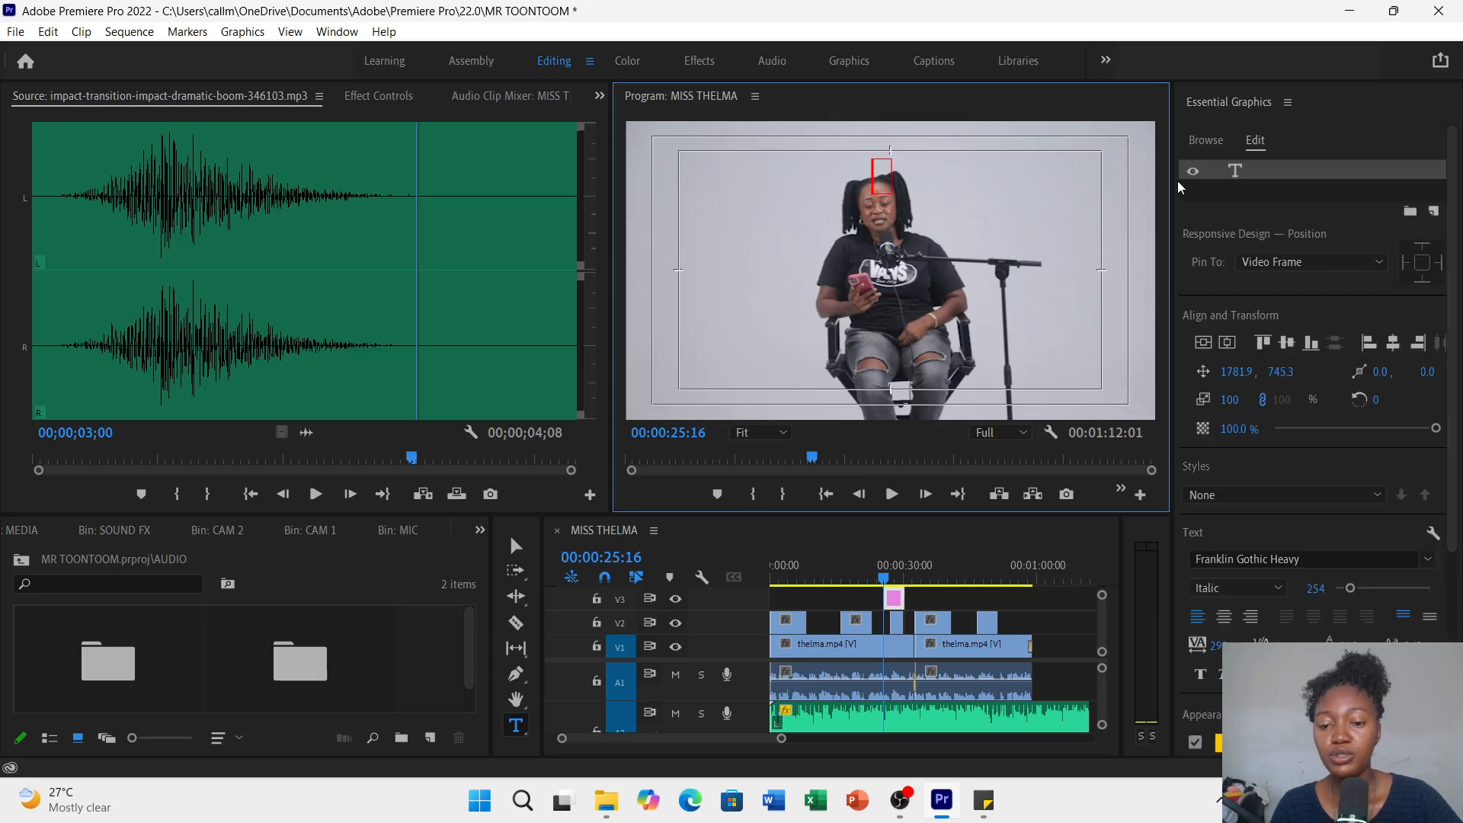
- Place the Classic Lower Third Two Lines template on V3 at about 9 seconds and select it for editing
{"action": "left_click", "coordinate": [1208, 144]}
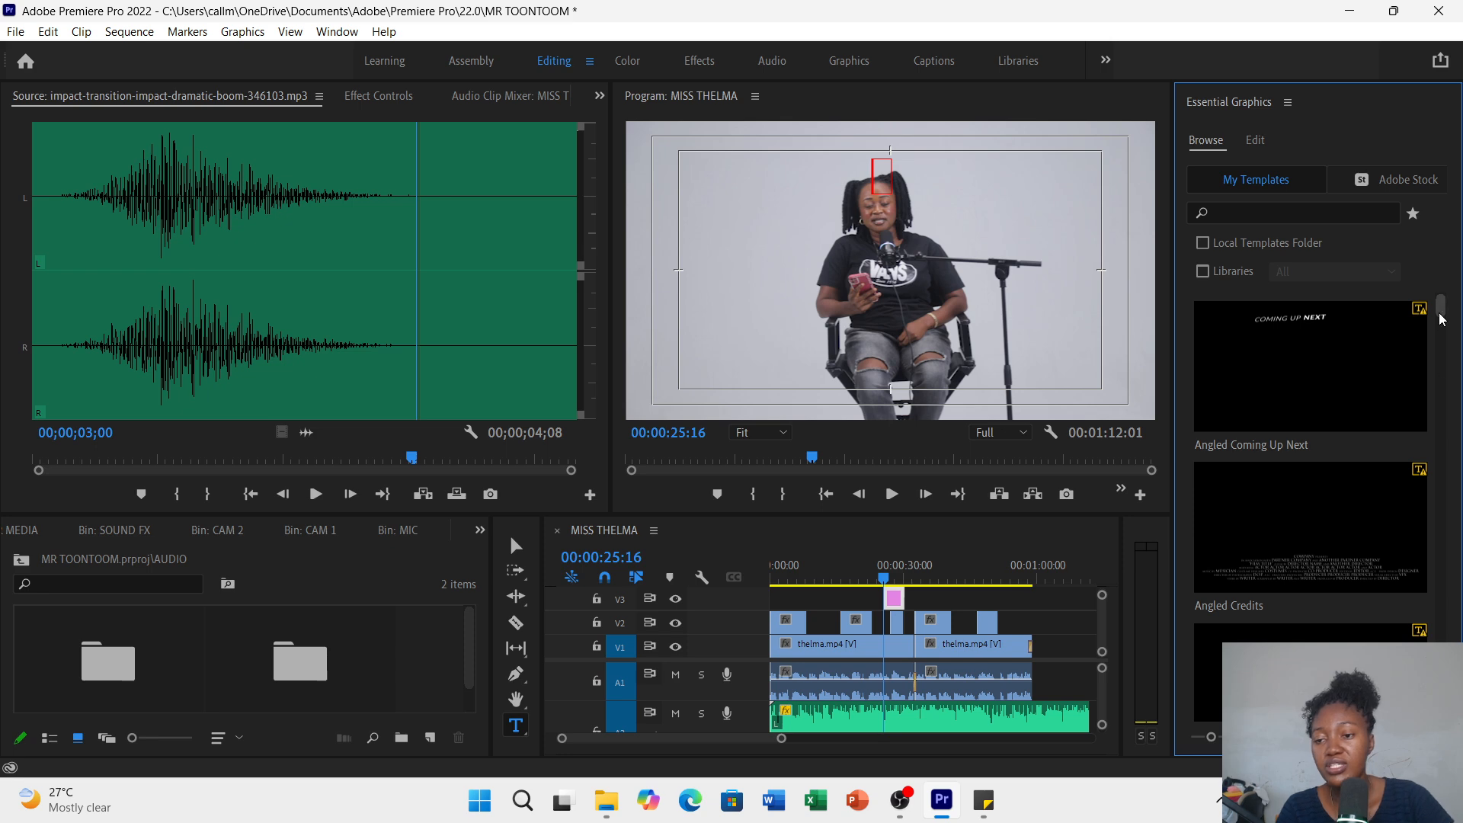
{"action": "left_click_drag", "start_coordinate": [1441, 319], "coordinate": [1423, 479]}
{"action": "scroll", "coordinate": [1421, 473], "scroll_direction": "up", "scroll_amount": 2}
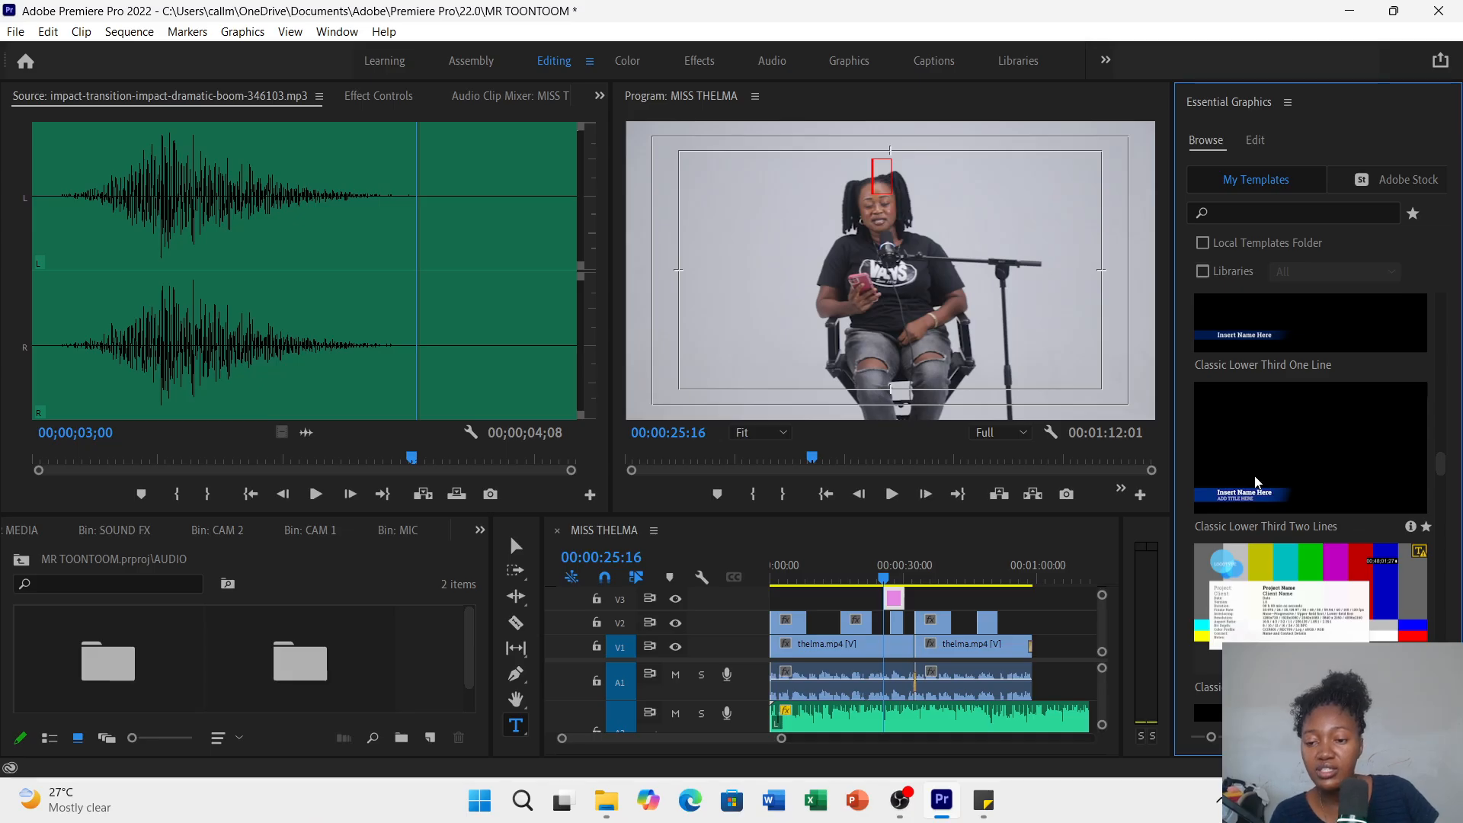
{"action": "left_click", "coordinate": [1243, 455]}
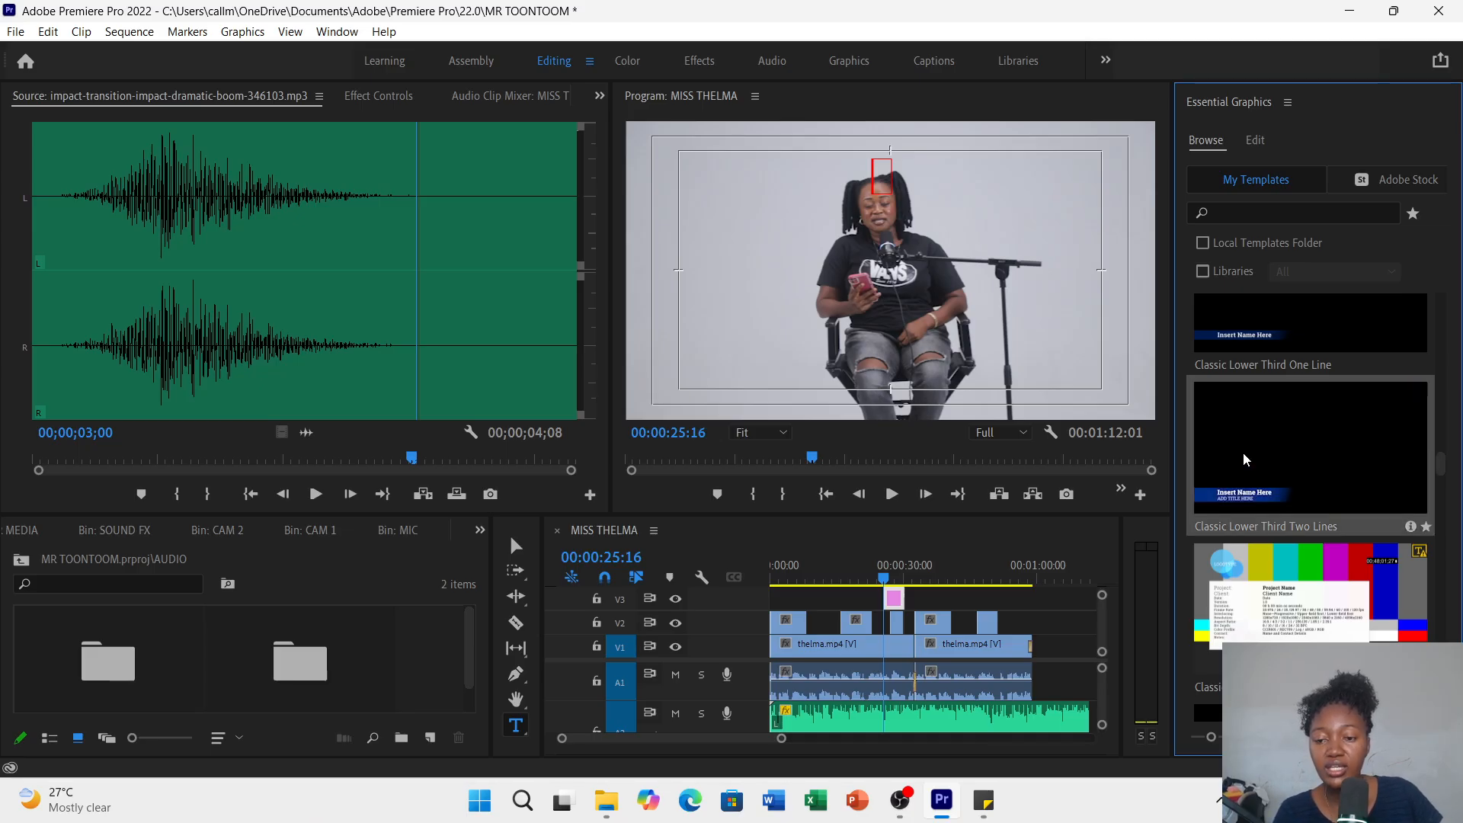
{"action": "left_click_drag", "start_coordinate": [931, 471], "coordinate": [812, 606]}
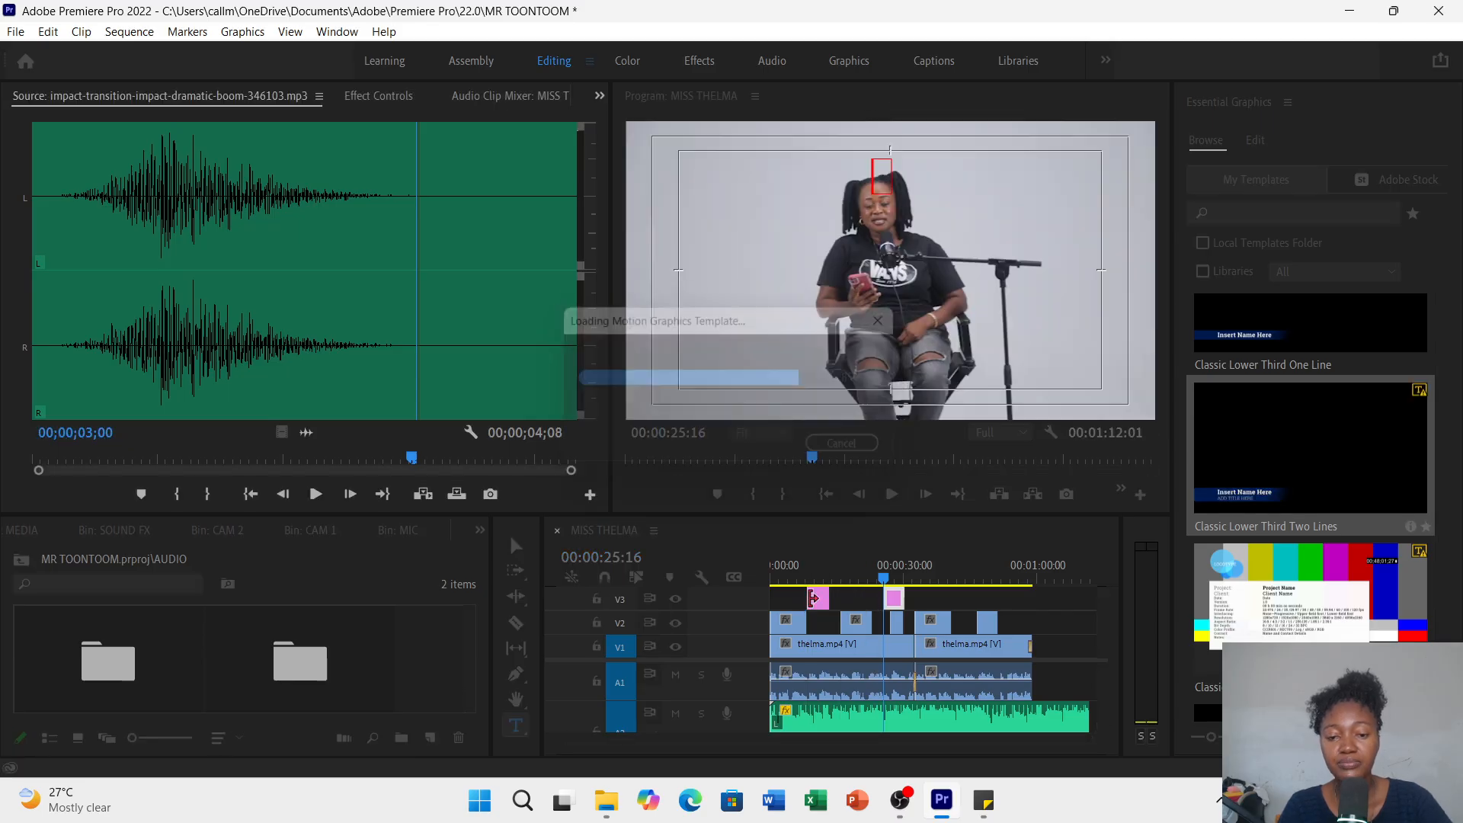
{"action": "left_click", "coordinate": [813, 571]}
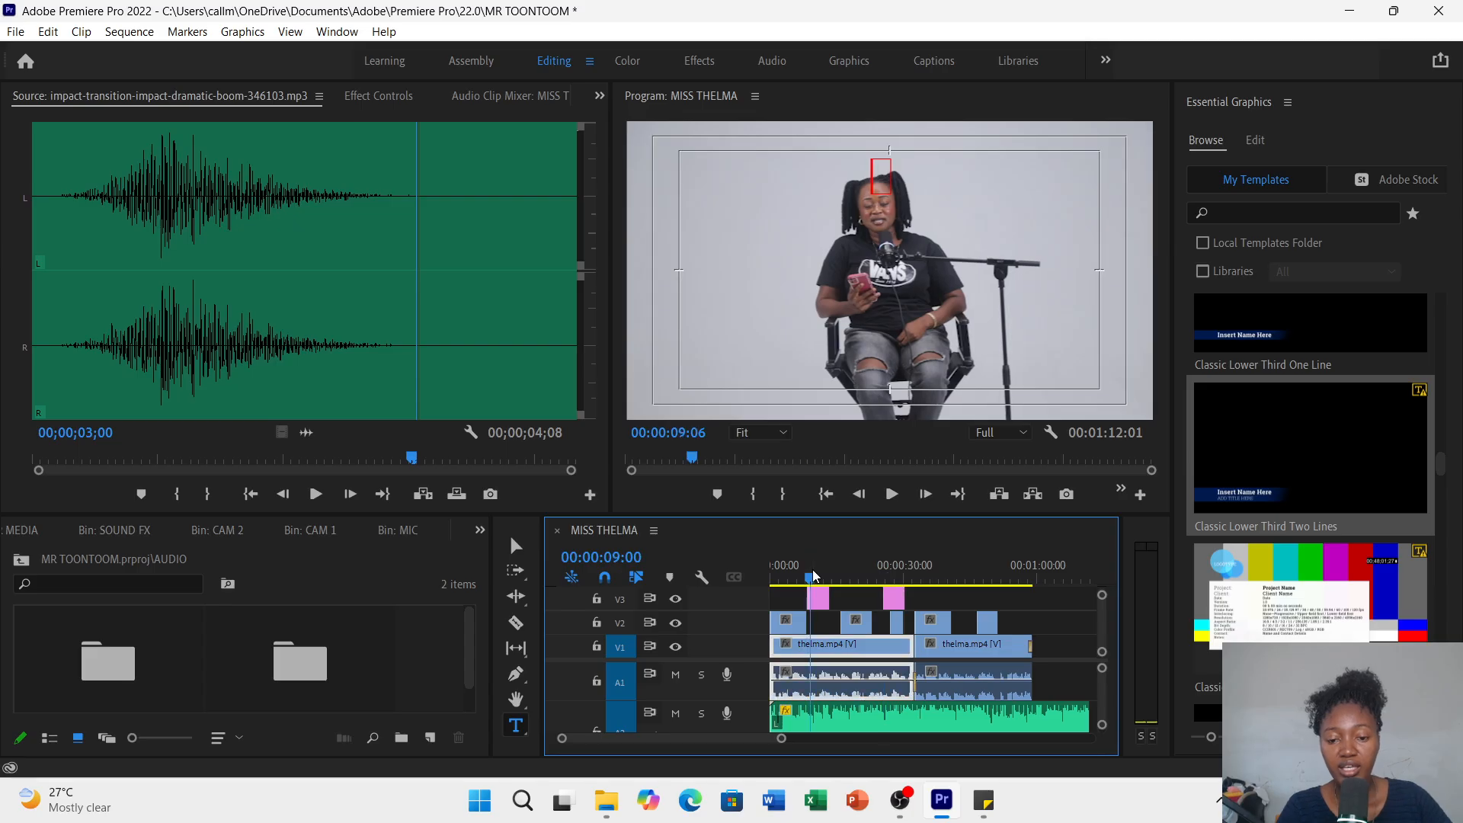
{"action": "left_click", "coordinate": [818, 599]}
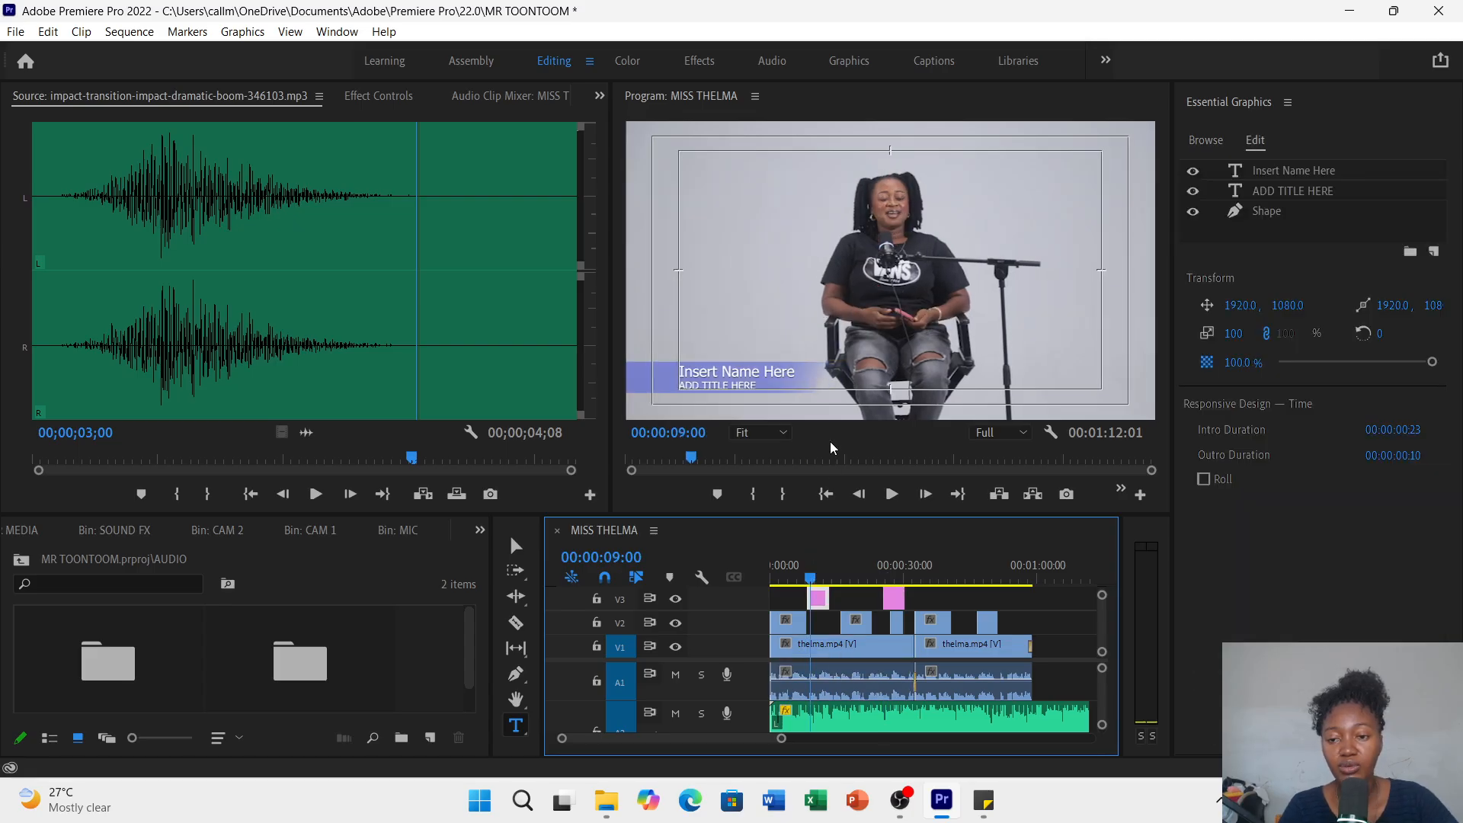
- Replace the lower third's name placeholder with the speaker's first name and its title placeholder with HOST
{"action": "left_click", "coordinate": [682, 375]}
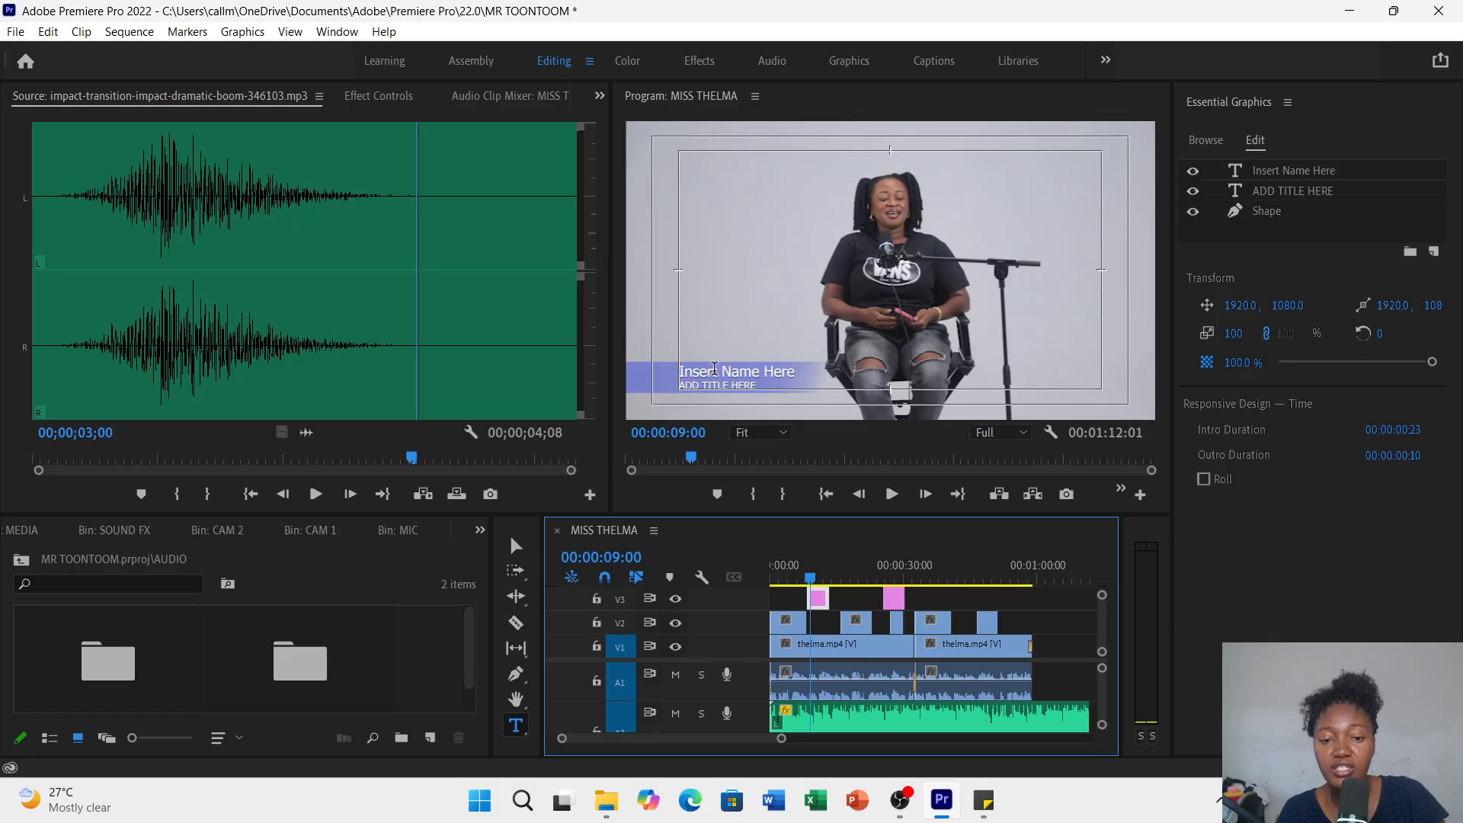
{"action": "left_click", "coordinate": [1284, 183]}
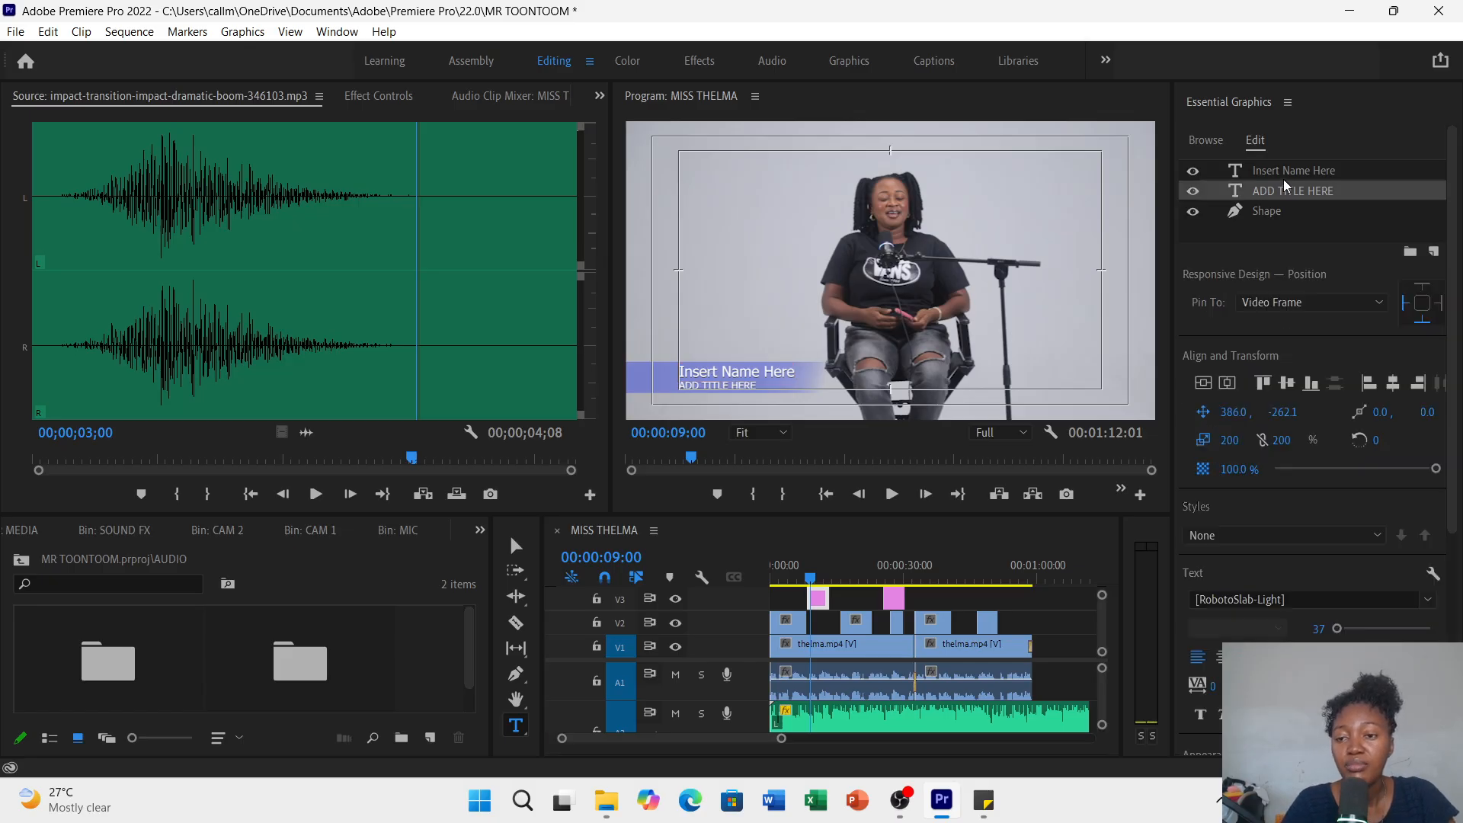
{"action": "left_click", "coordinate": [1283, 171]}
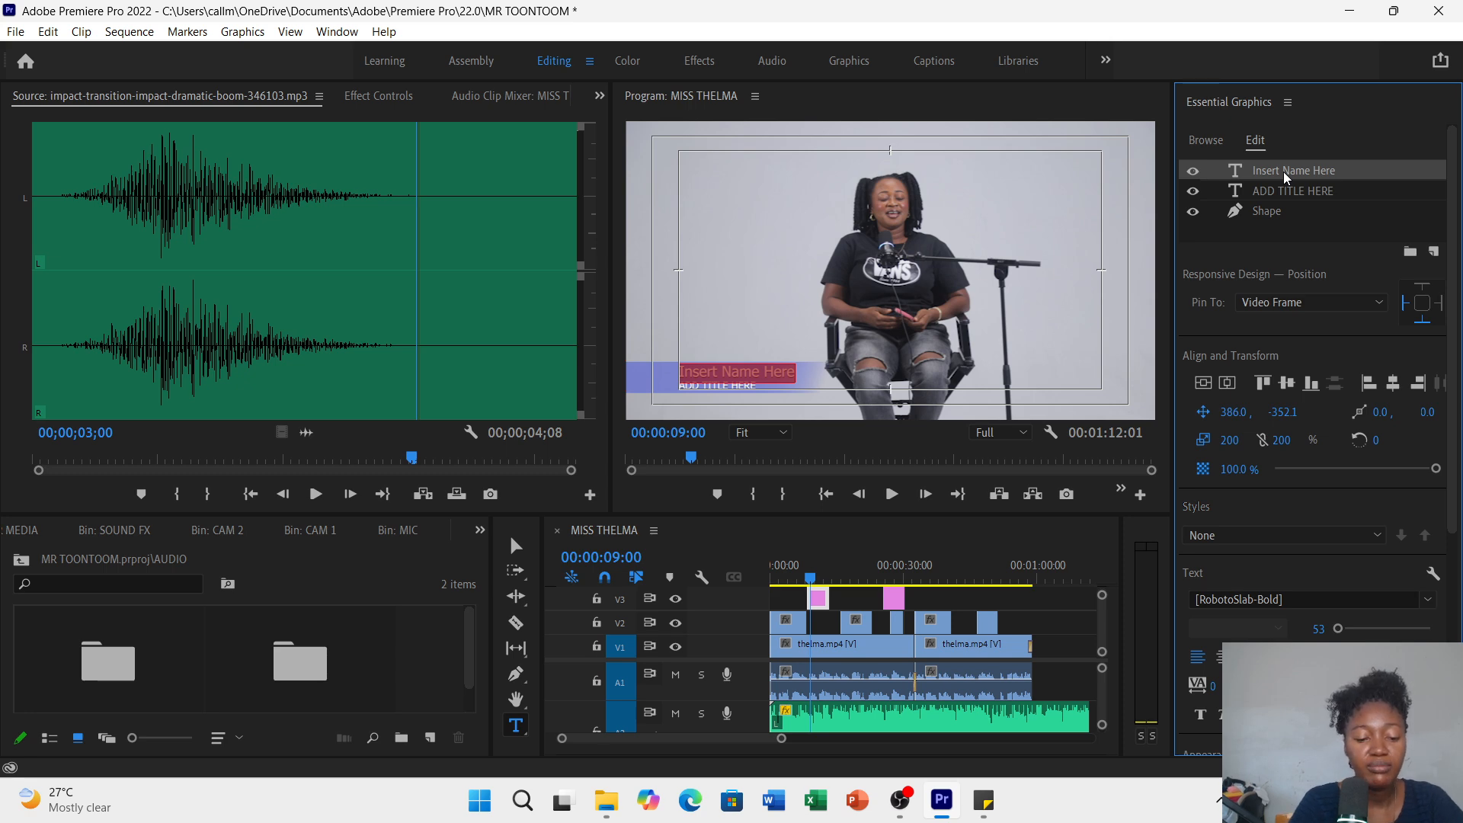
{"action": "double_click", "coordinate": [1283, 172]}
{"action": "type", "text": "THELMA"}
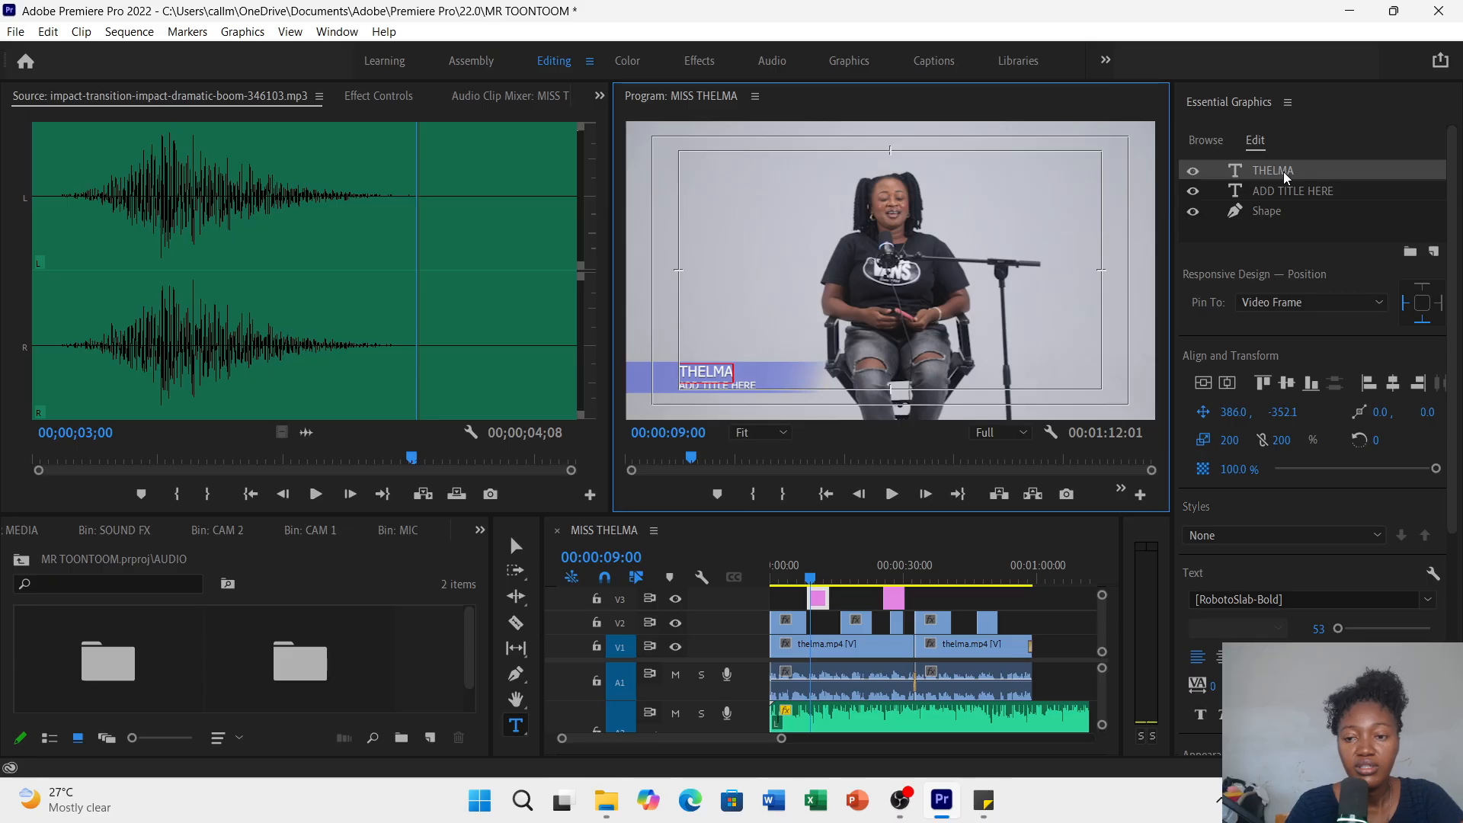
{"action": "left_click", "coordinate": [1282, 195]}
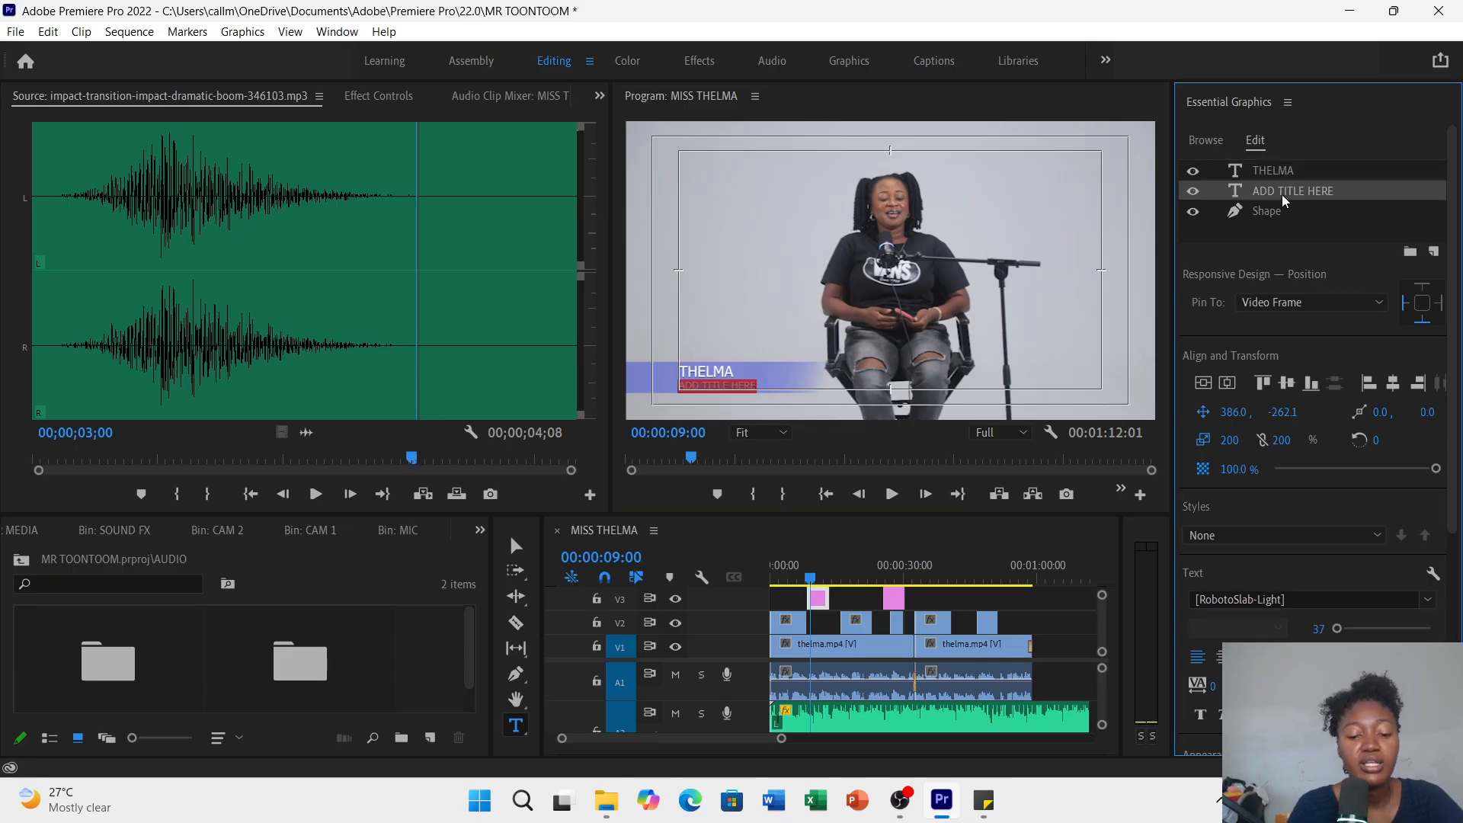
{"action": "double_click", "coordinate": [1282, 194]}
{"action": "type", "text": "HOST"}
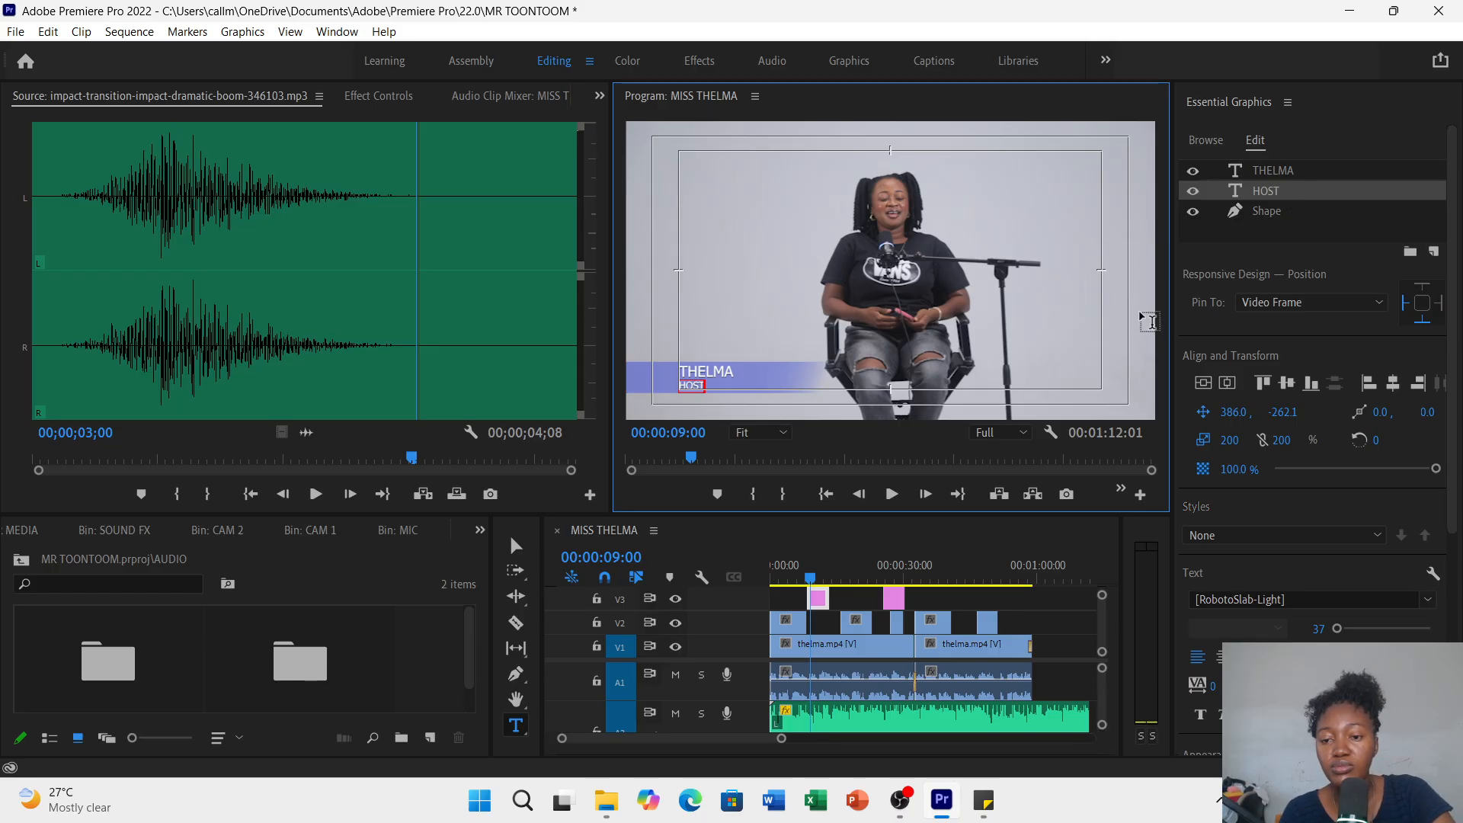
- Sample the grey 84828C from the footage as the fill of the lower third's background shape
{"action": "left_click", "coordinate": [1261, 215]}
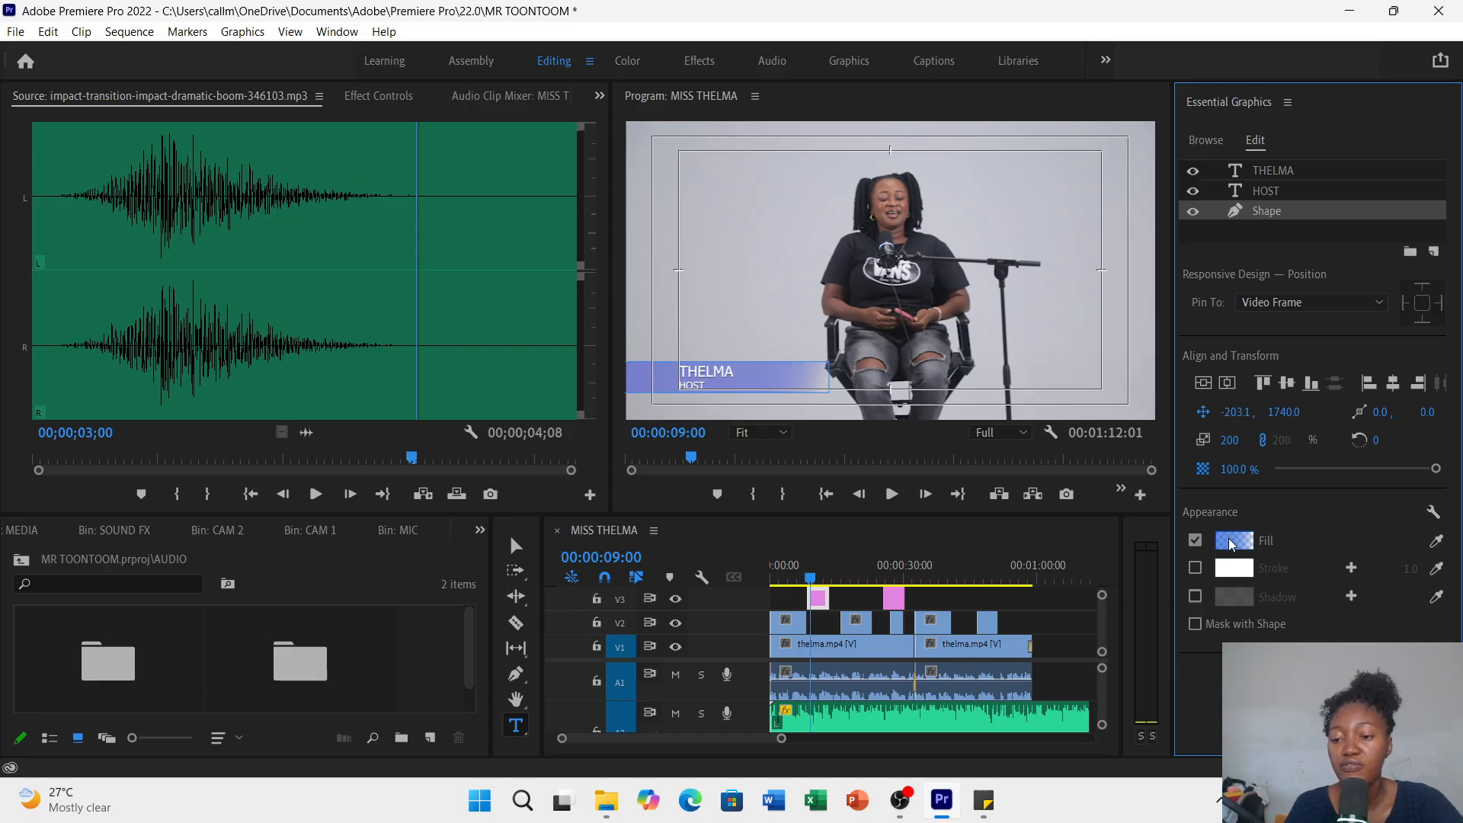
{"action": "left_click", "coordinate": [1439, 544]}
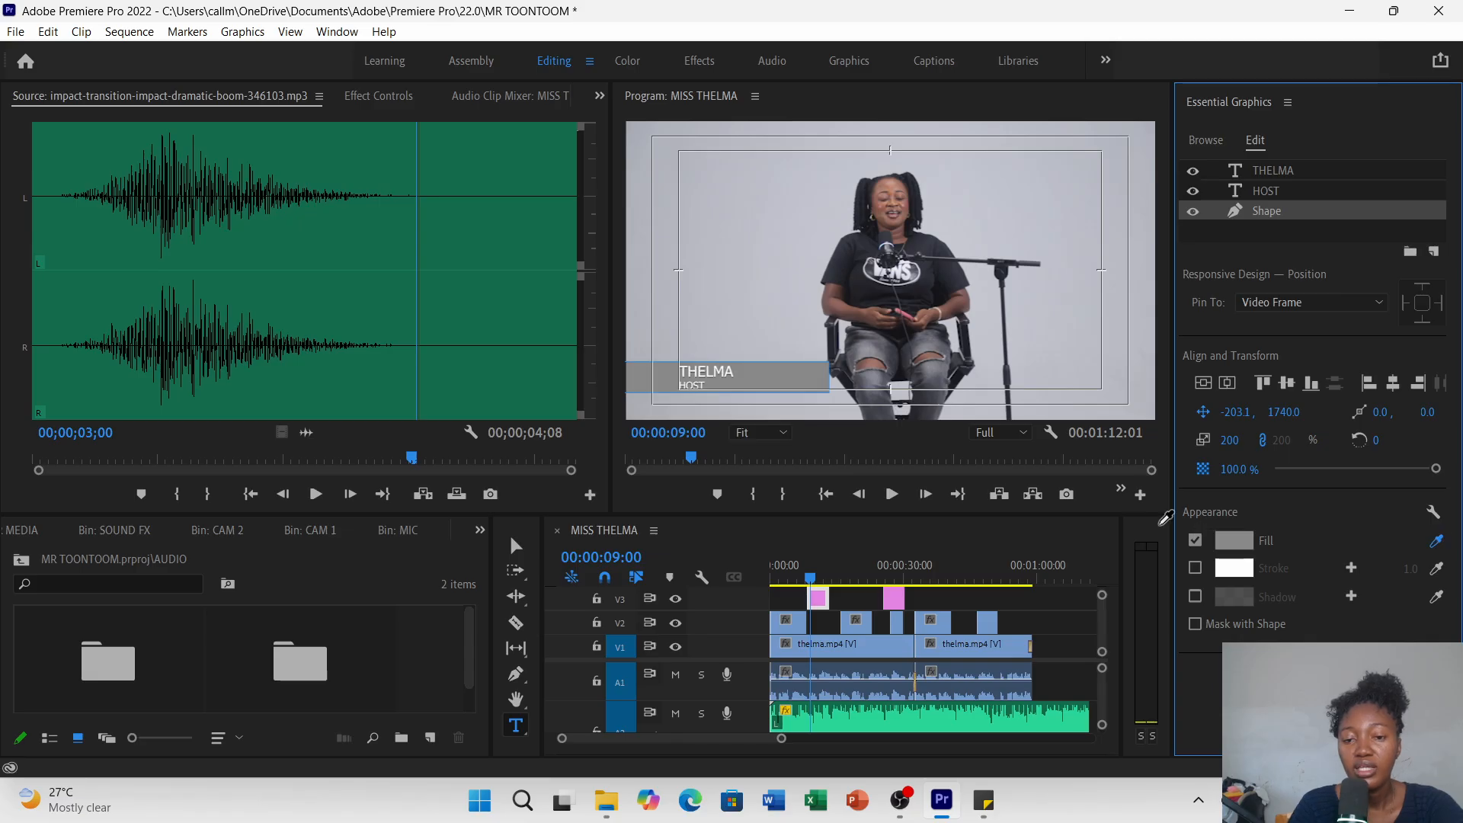
{"action": "left_click", "coordinate": [929, 347]}
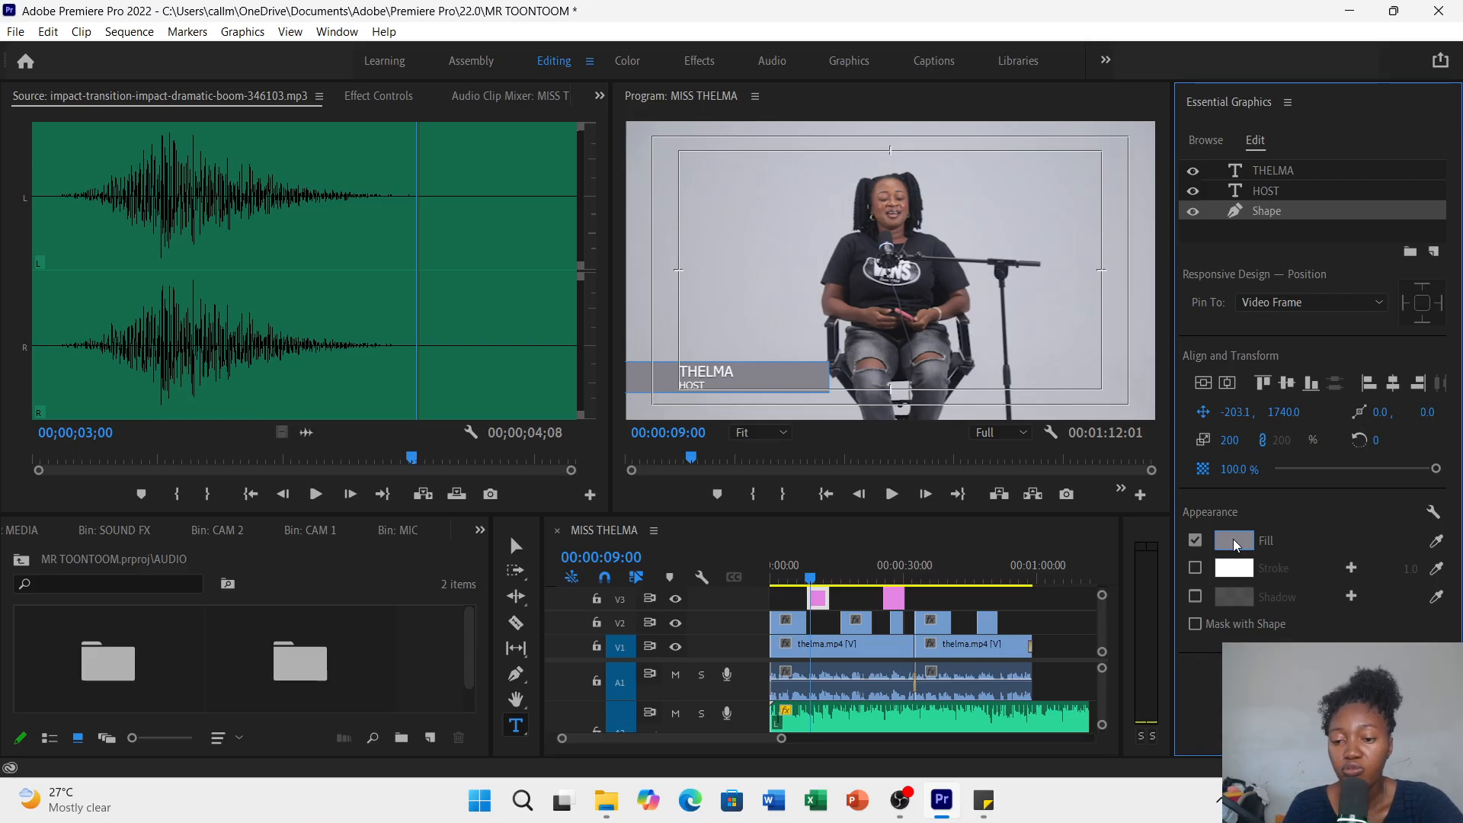
- Change the lower third shape's solid fill to the bright yellow E8FF00
{"action": "left_click", "coordinate": [1234, 541]}
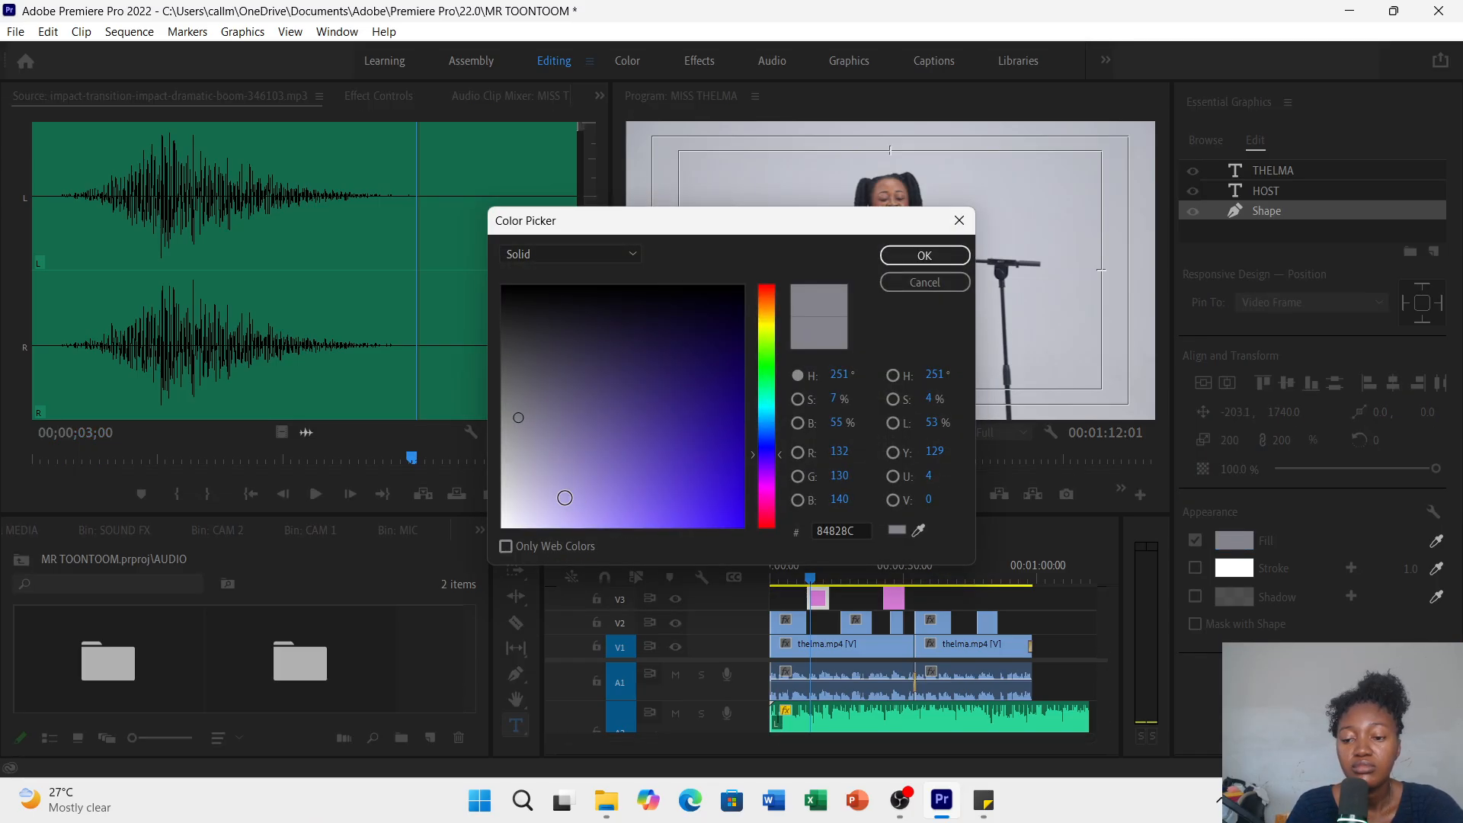
{"action": "mouse_move", "coordinate": [540, 506]}
{"action": "left_mouse_down"}
{"action": "mouse_move", "coordinate": [507, 526]}
{"action": "mouse_move", "coordinate": [690, 347]}
{"action": "left_mouse_up"}
{"action": "left_click", "coordinate": [766, 328]}
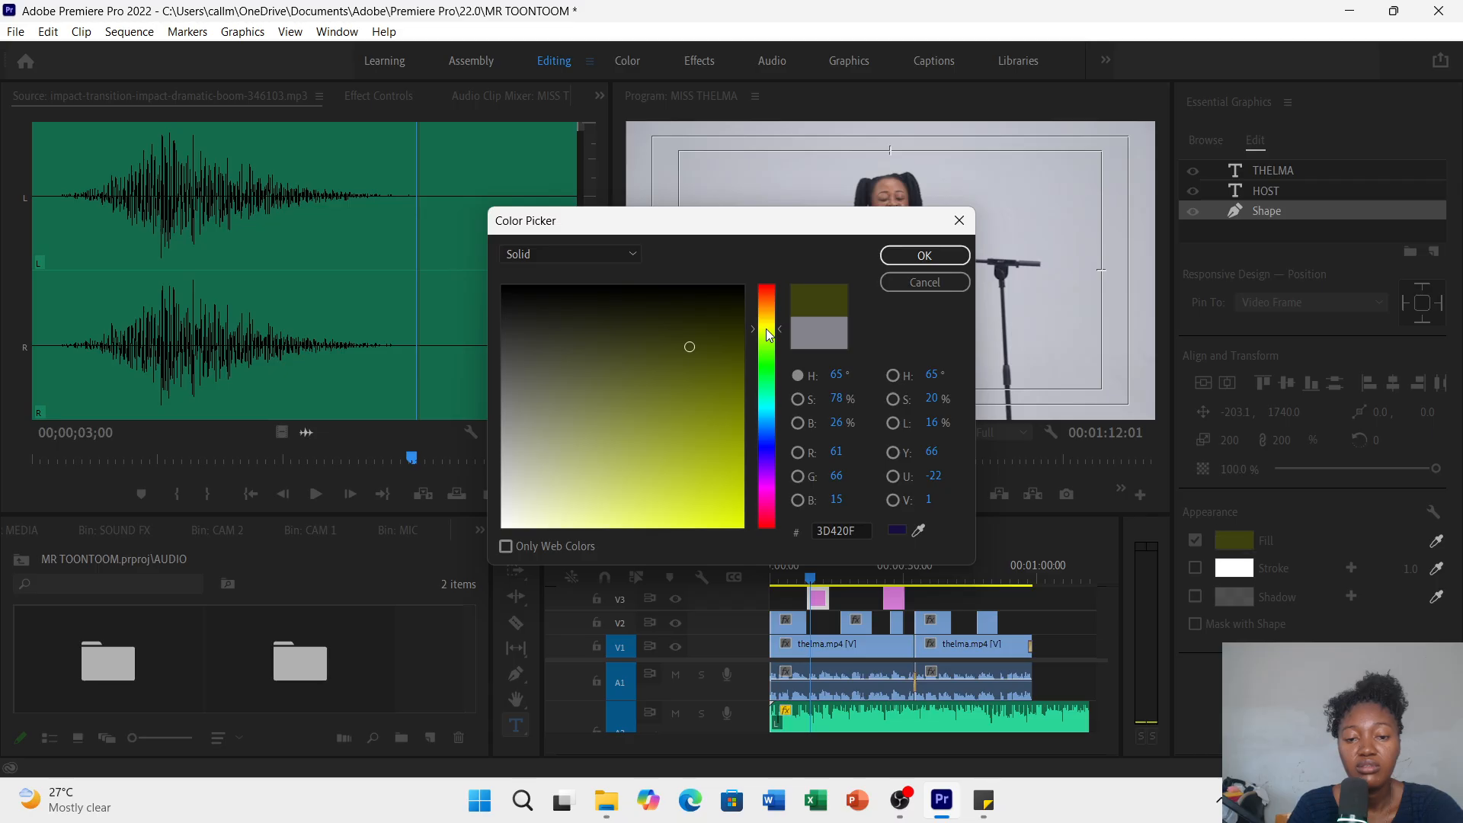
{"action": "left_click_drag", "start_coordinate": [736, 511], "coordinate": [744, 526]}
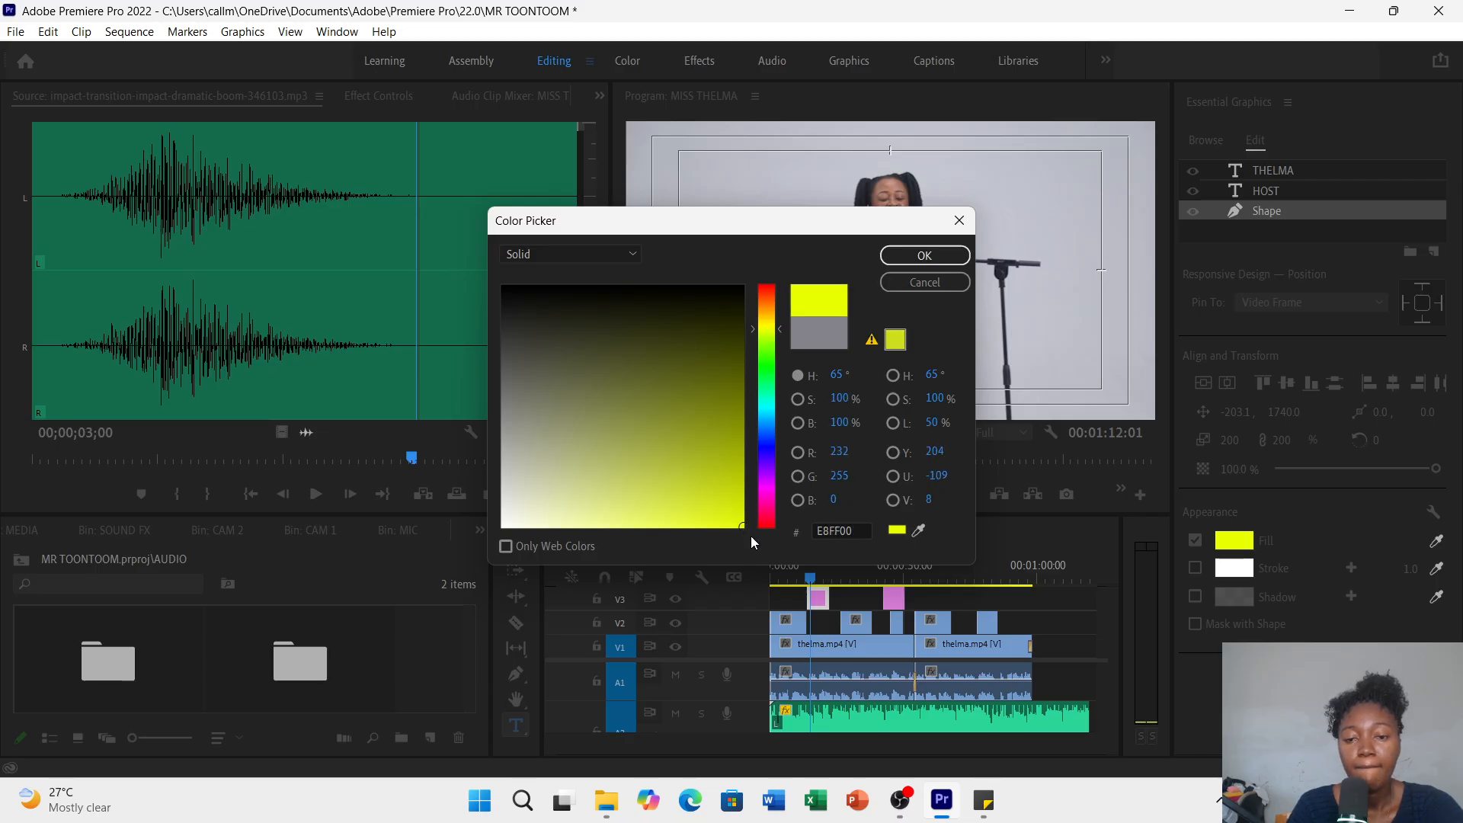
{"action": "left_click", "coordinate": [924, 255]}
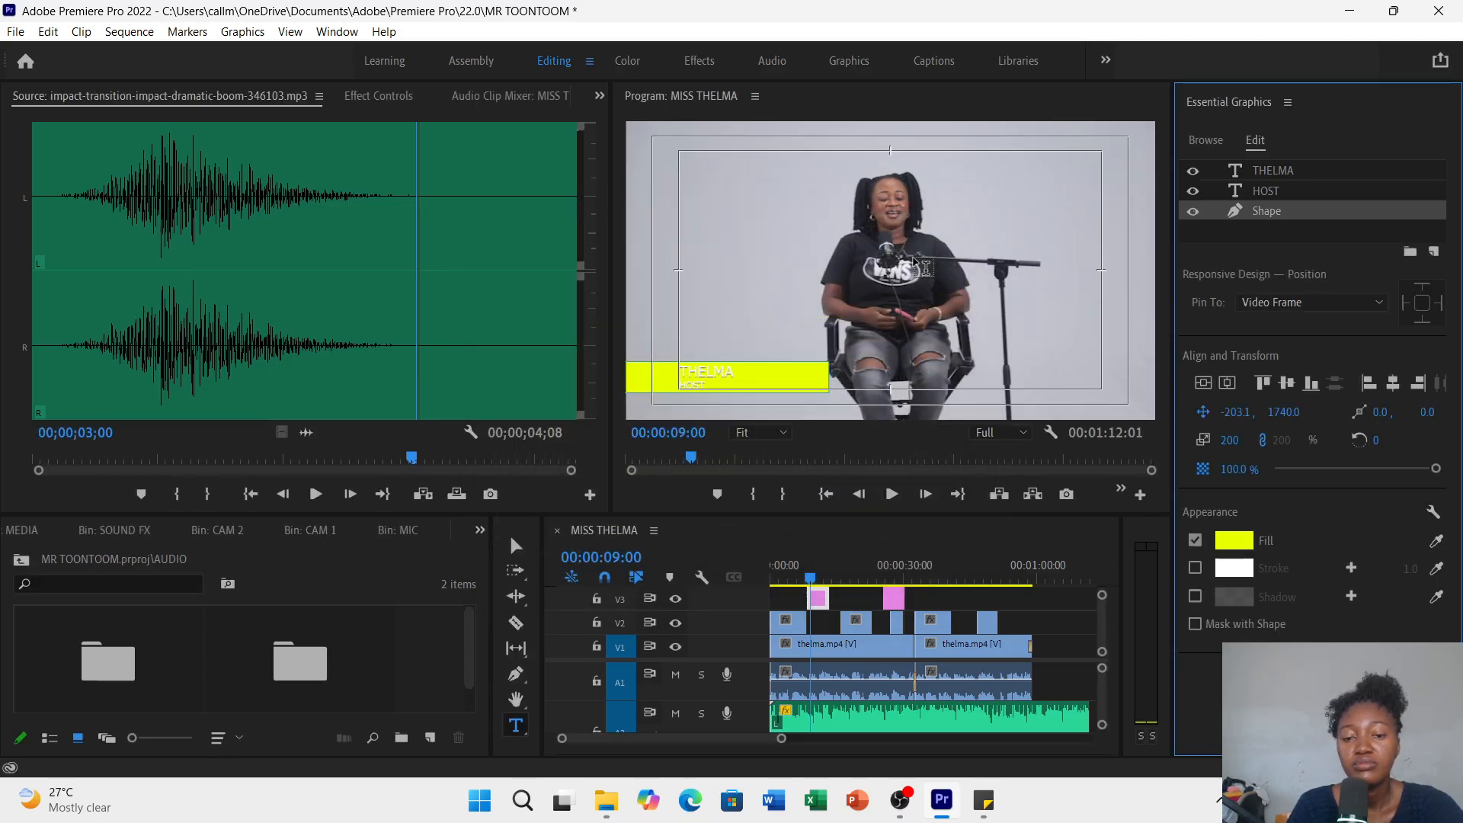
- Try the dark olive 363A12 as the lower third shape's fill, and undo the solid fill changes back to the template's gradient
{"action": "left_click", "coordinate": [1237, 543]}
{"action": "mouse_move", "coordinate": [729, 465]}
{"action": "left_mouse_down"}
{"action": "mouse_move", "coordinate": [714, 319]}
{"action": "mouse_move", "coordinate": [669, 338]}
{"action": "left_mouse_up"}
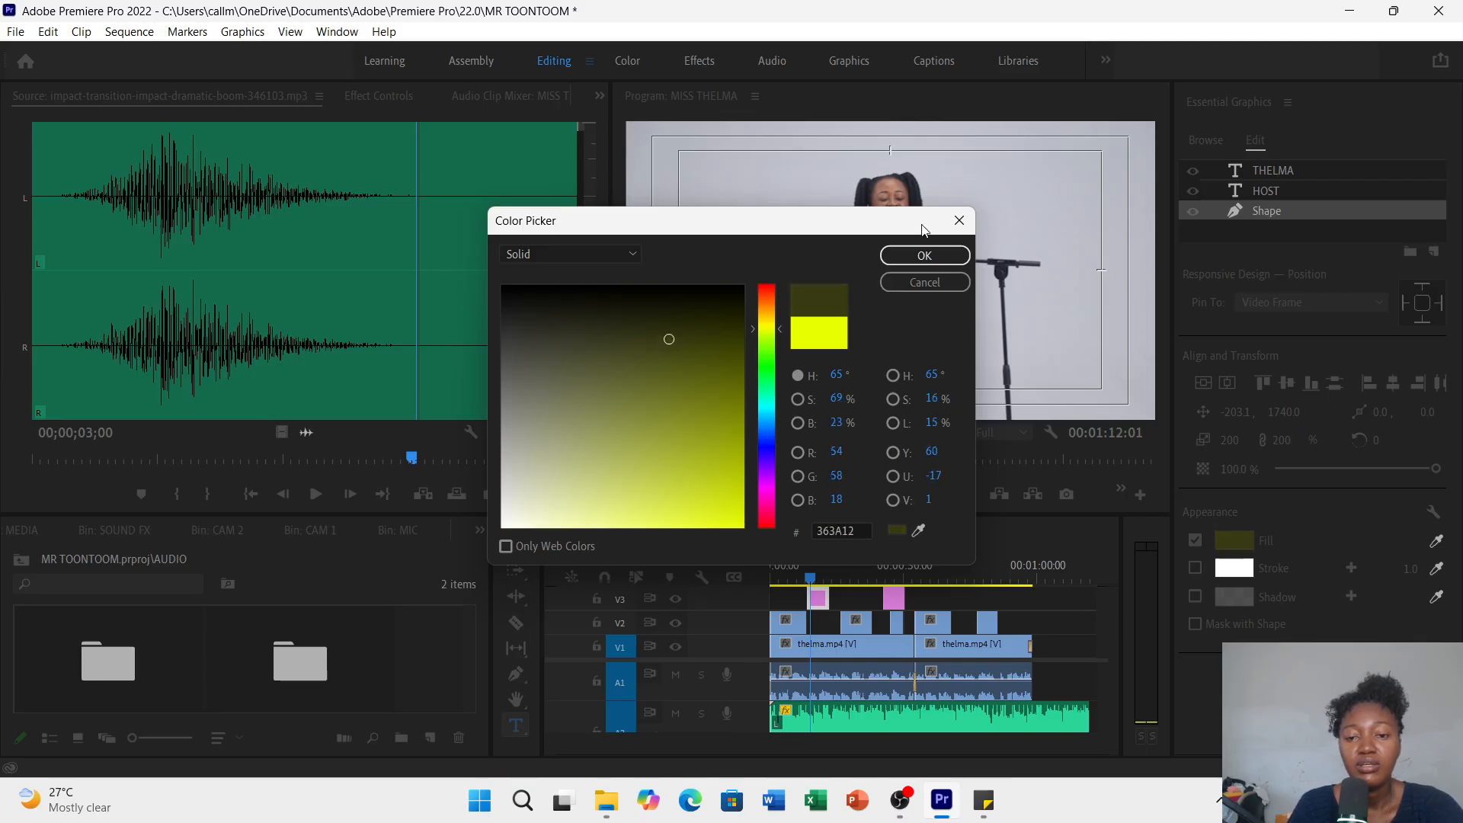
{"action": "left_click", "coordinate": [926, 254]}
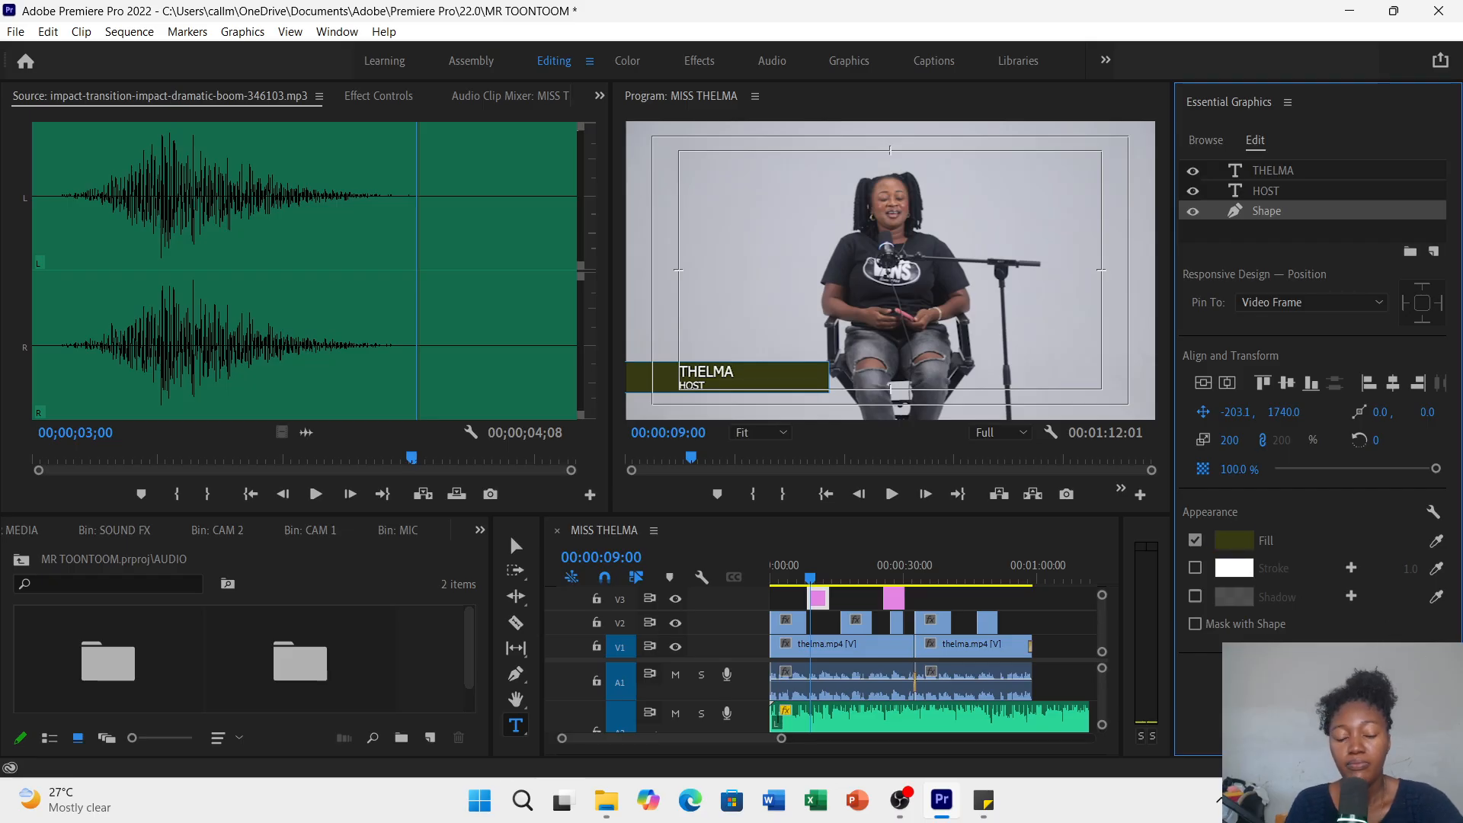
{"action": "key", "text": "ctrl+z"}
{"action": "key", "text": "ctrl+z"}
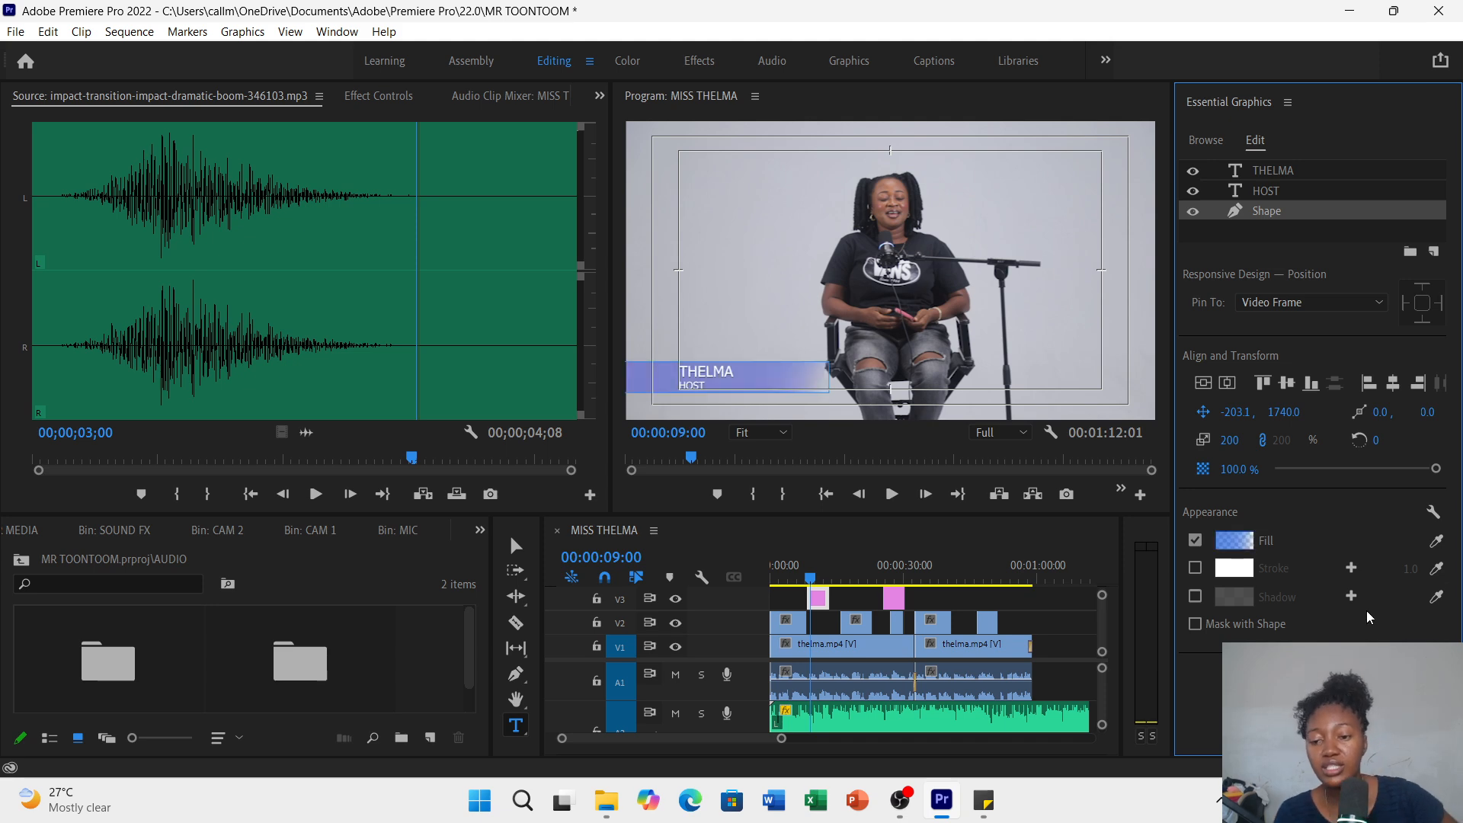
- Set the starting color stop of the lower third shape's linear gradient to the dark yellow 483E00
{"action": "left_click", "coordinate": [1237, 542]}
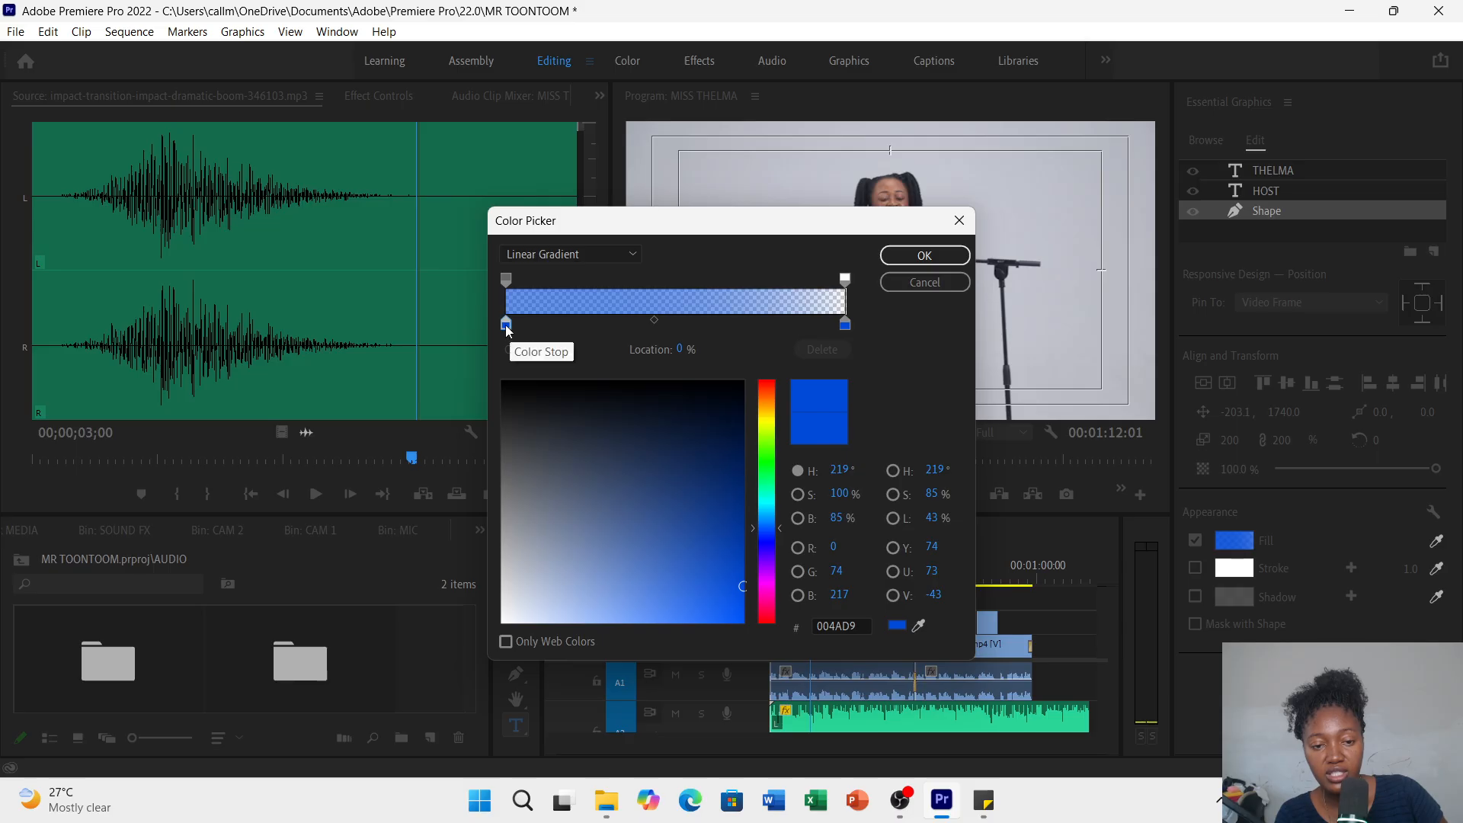
{"action": "left_click", "coordinate": [764, 417]}
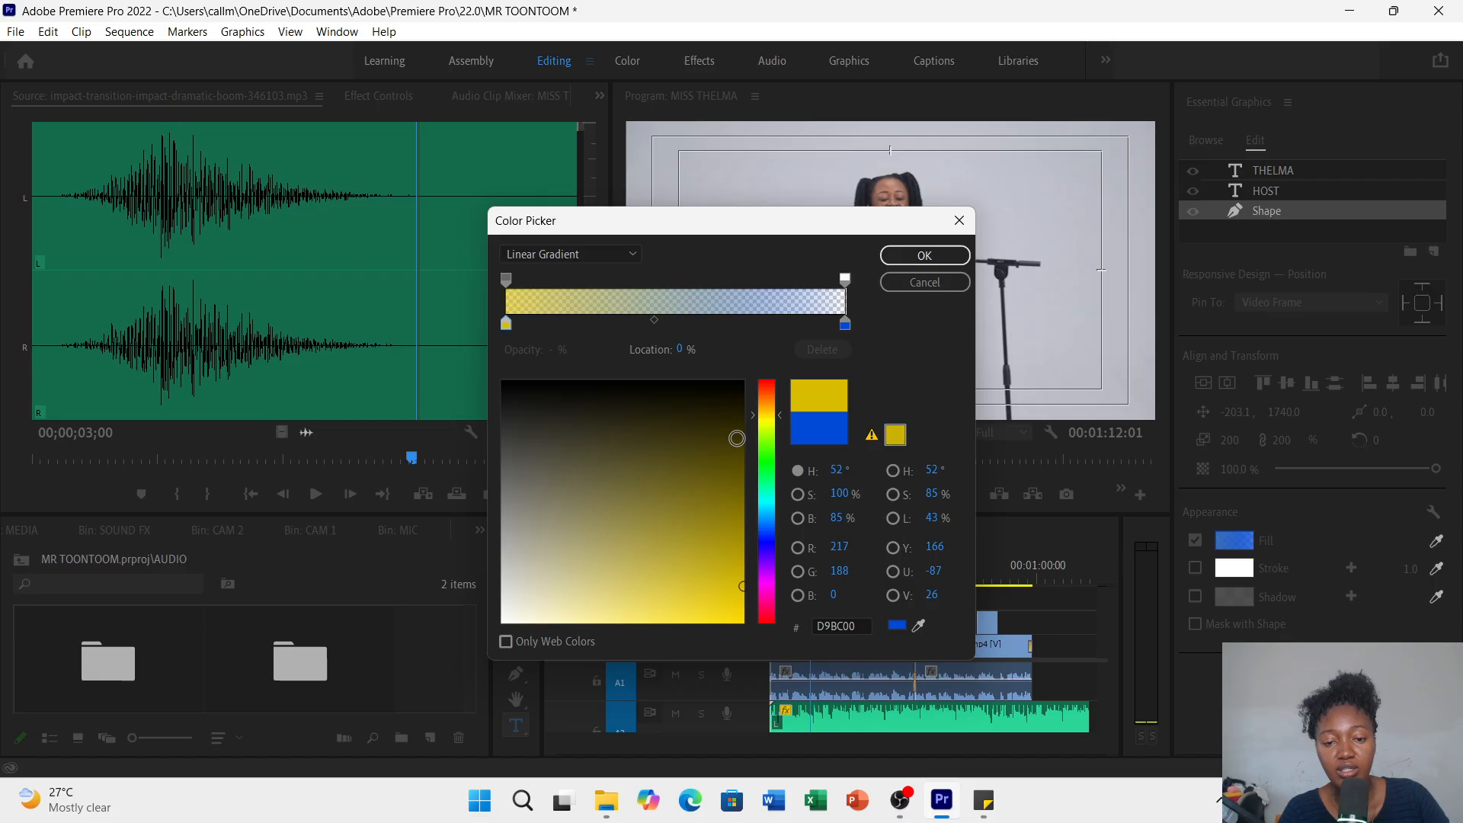
{"action": "left_click", "coordinate": [737, 438]}
{"action": "left_click_drag", "start_coordinate": [737, 439], "coordinate": [743, 448]}
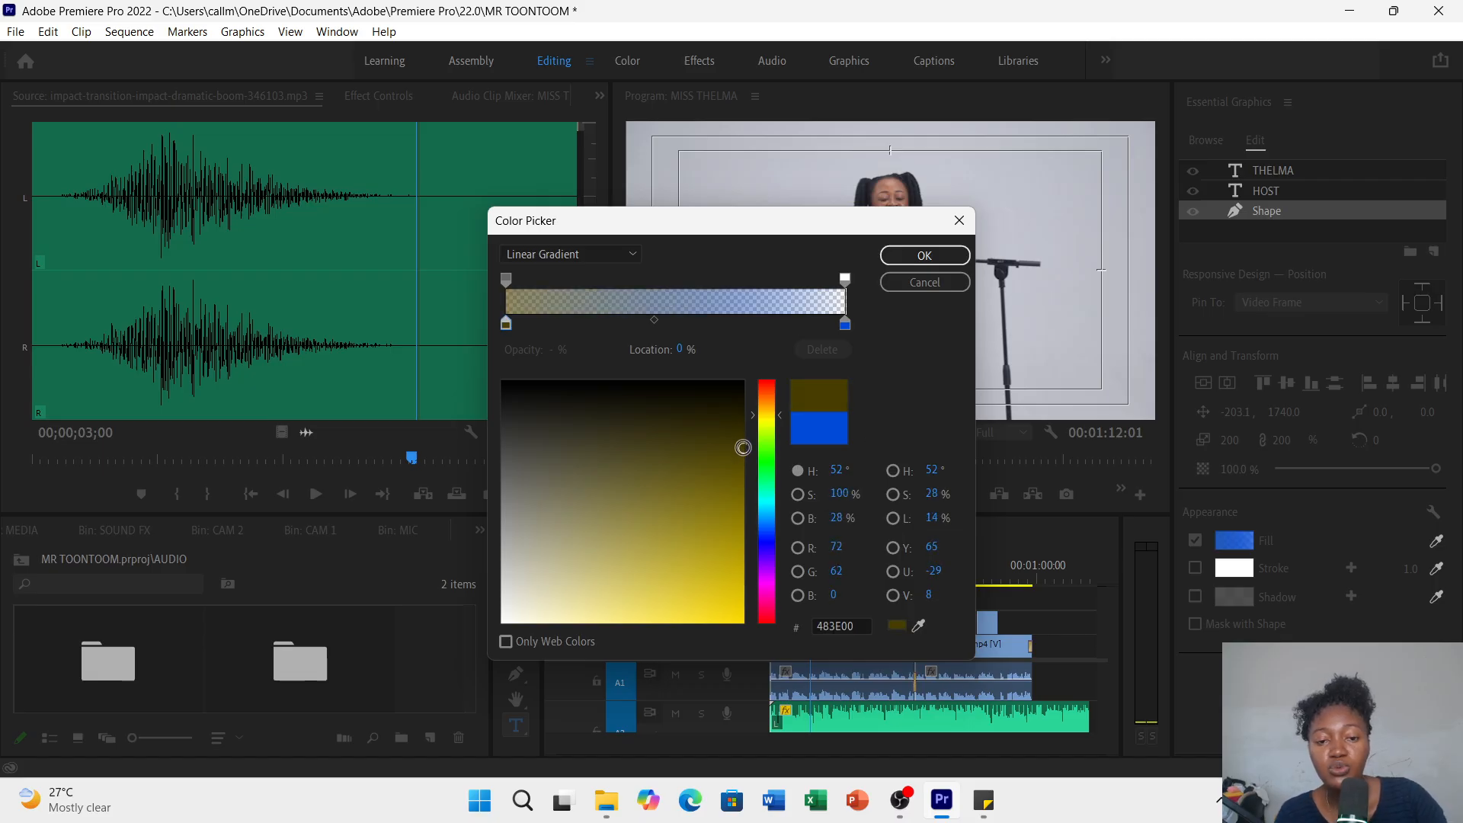
- Set the gradient's end color stop to the dark olive 3B3F01 and apply the gradient to the shape
{"action": "left_click", "coordinate": [845, 324]}
{"action": "left_click", "coordinate": [770, 423]}
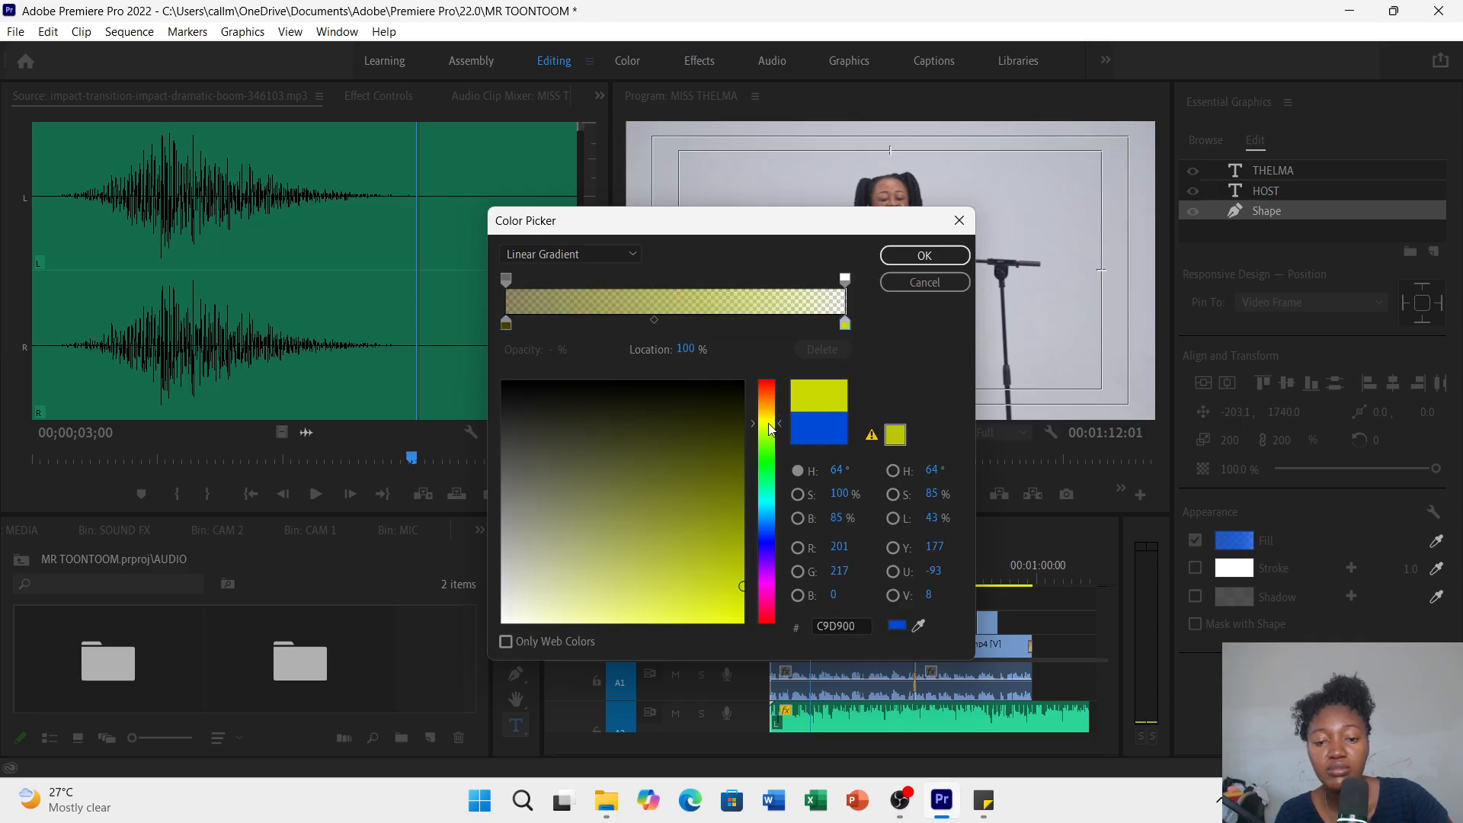
{"action": "left_click", "coordinate": [740, 427]}
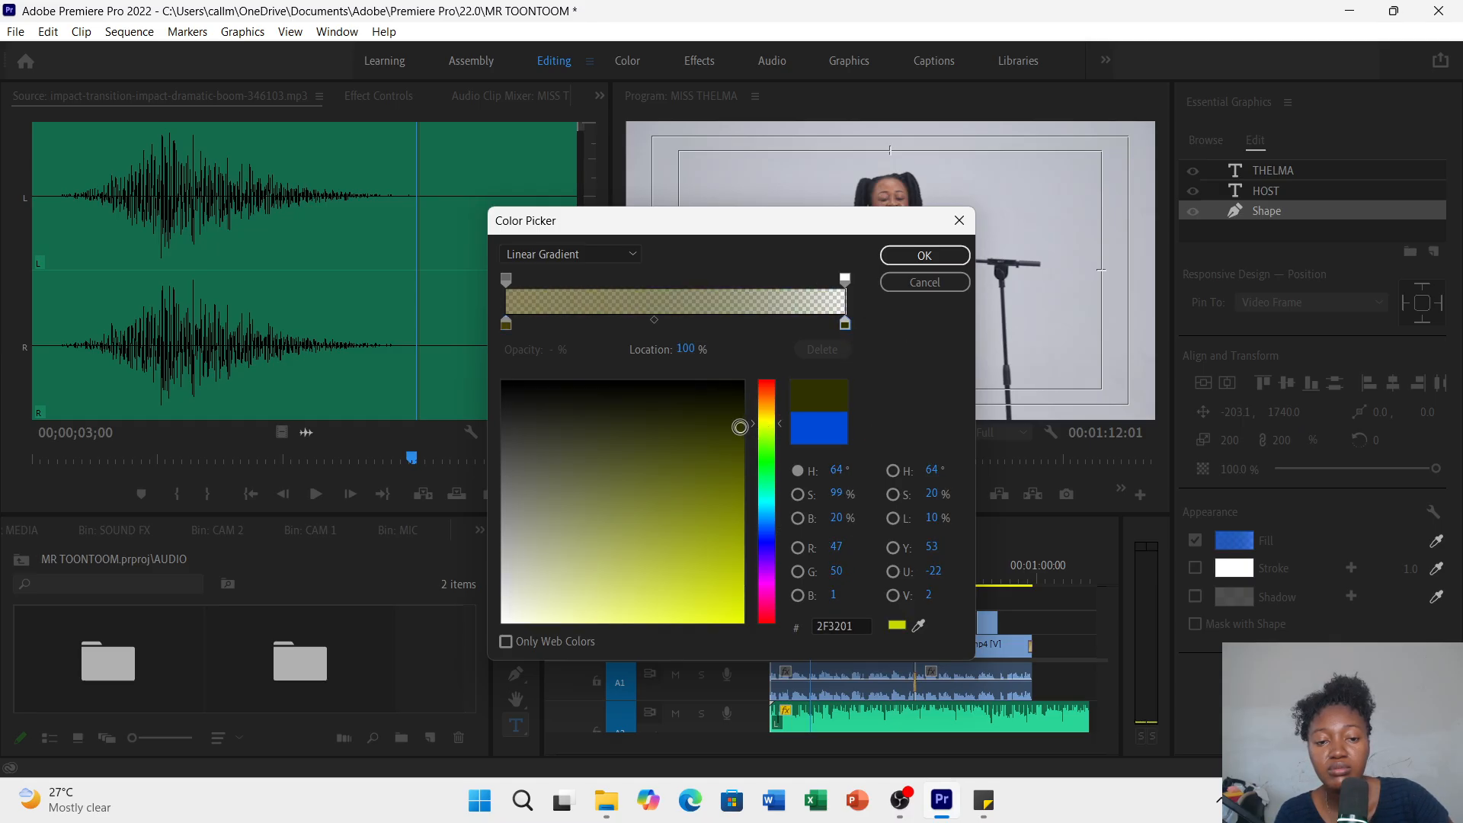
{"action": "left_click_drag", "start_coordinate": [740, 427], "coordinate": [738, 440]}
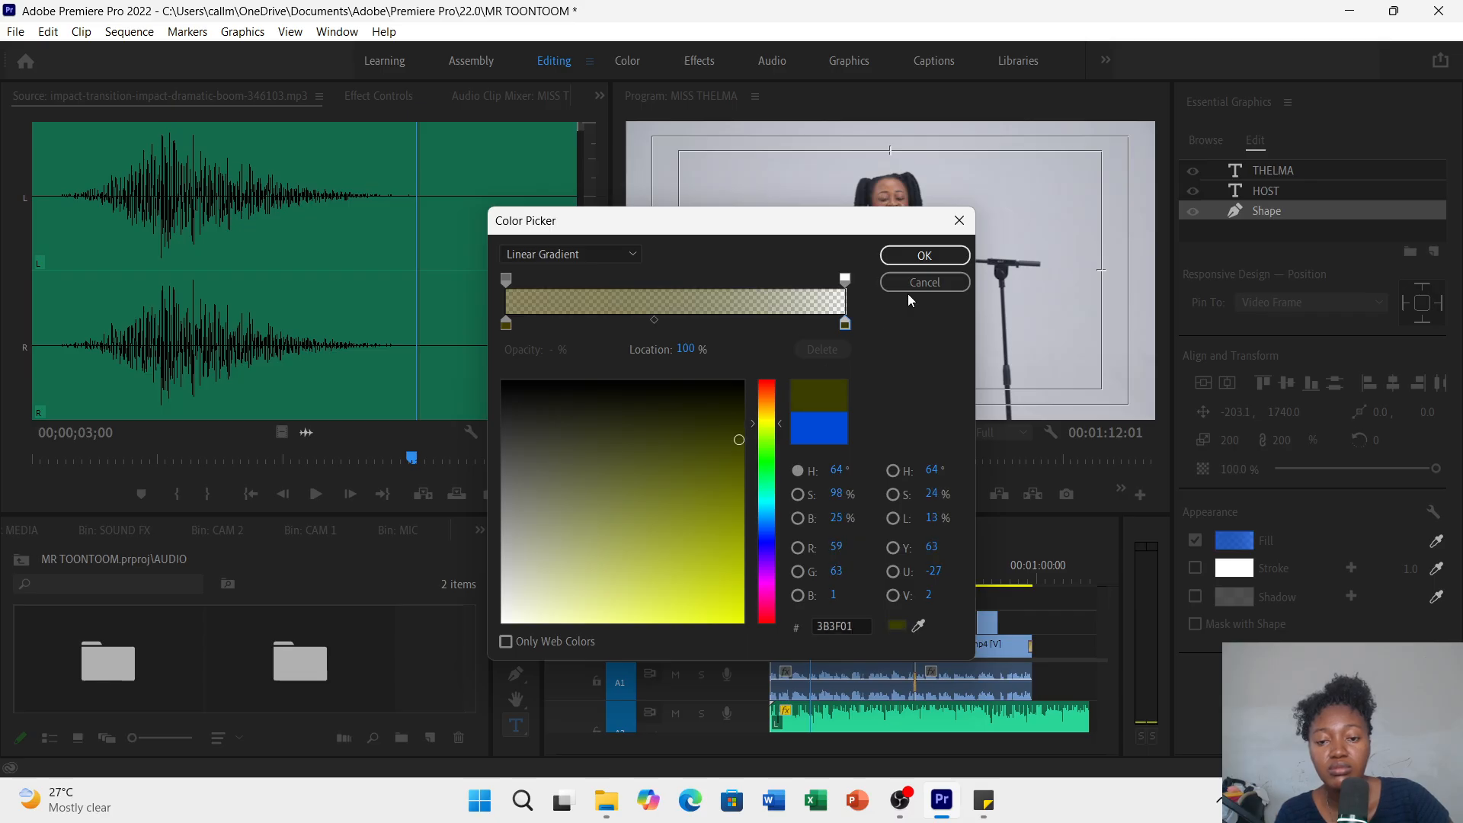
{"action": "left_click", "coordinate": [898, 258]}
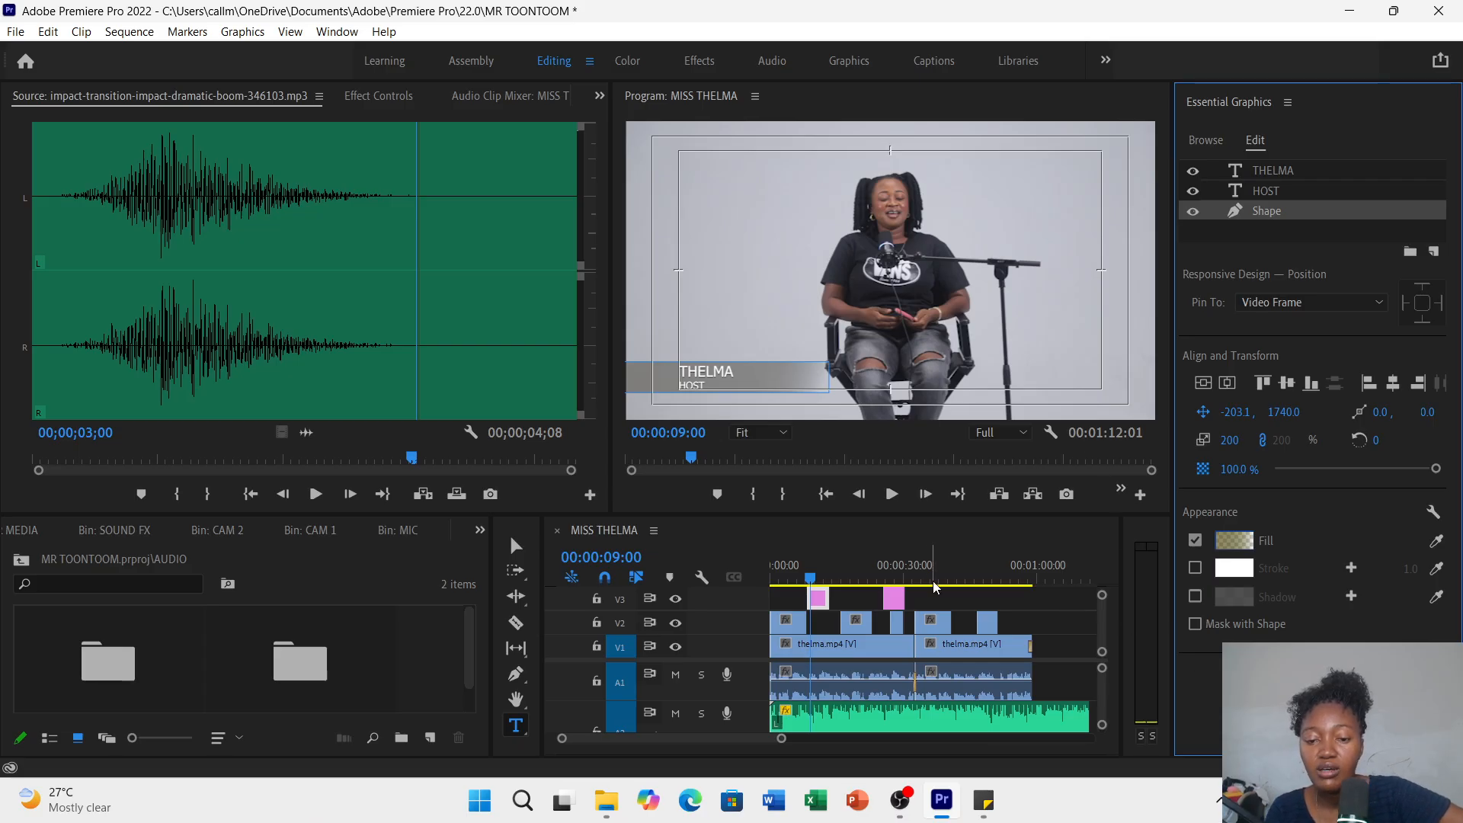
- Delete the second graphic clip on V3, at about 26 seconds in the sequence
{"action": "left_click", "coordinate": [1052, 592]}
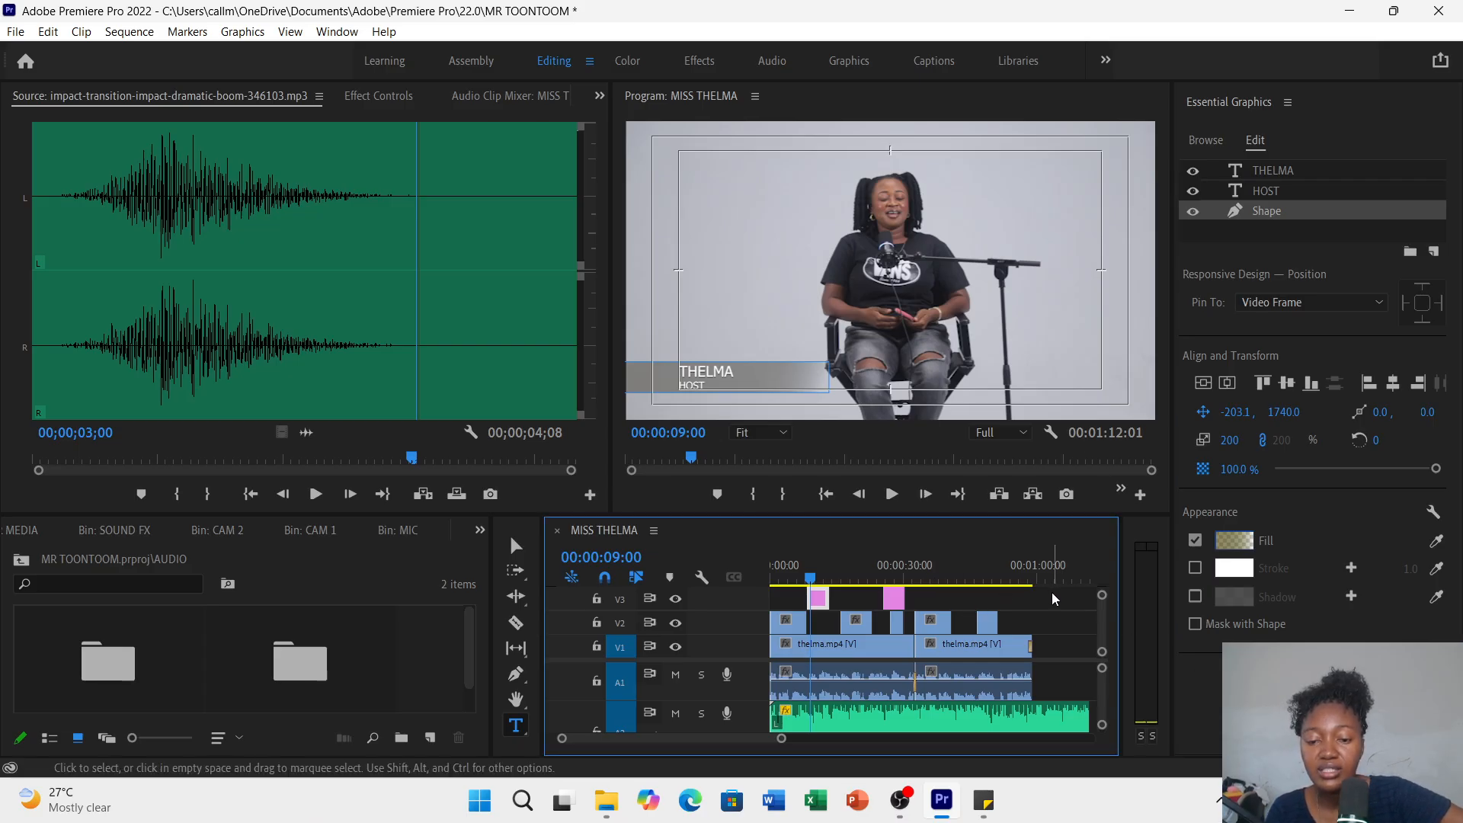
{"action": "left_click", "coordinate": [895, 575]}
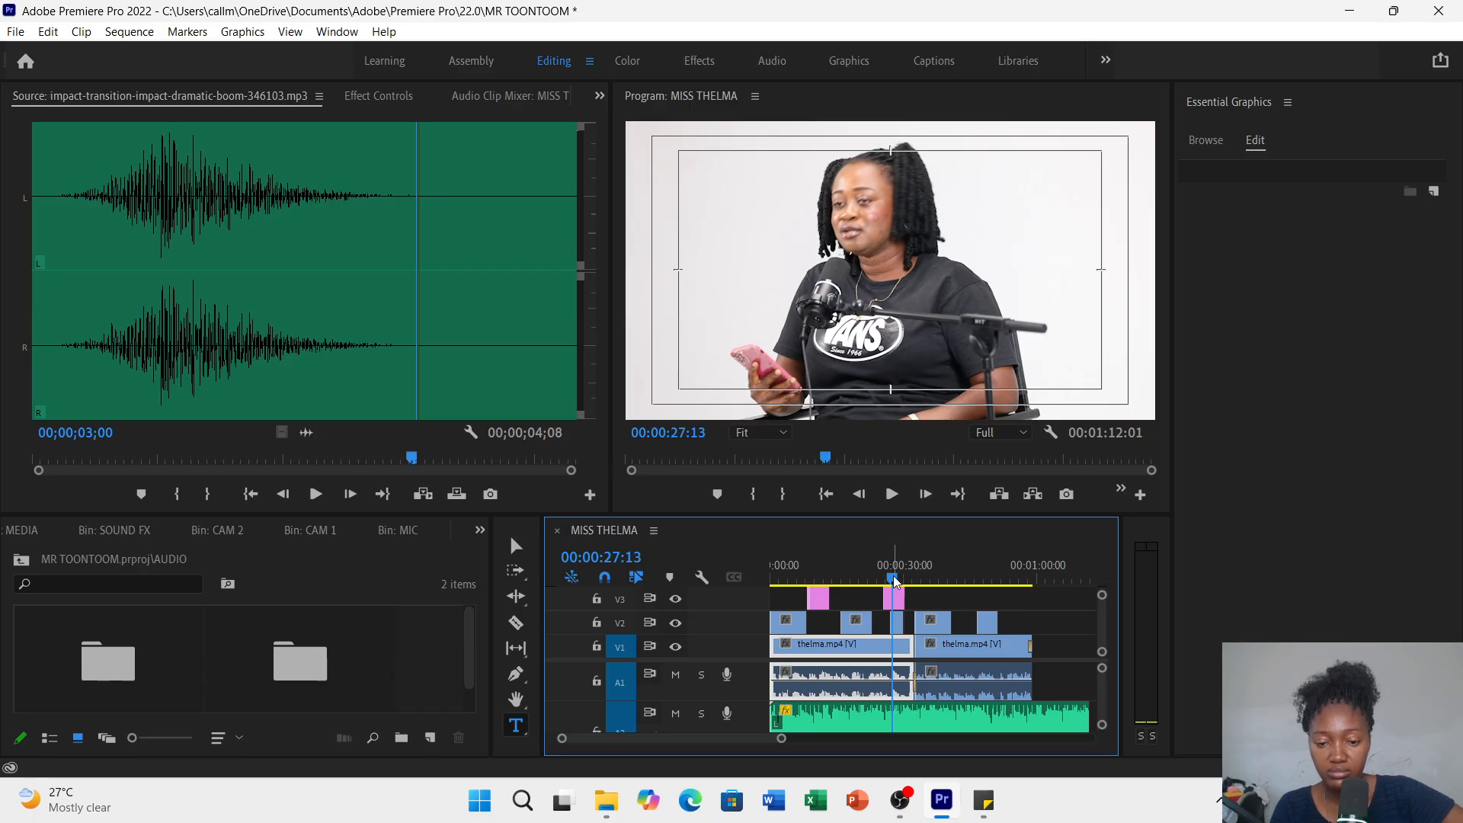
{"action": "left_click", "coordinate": [891, 572]}
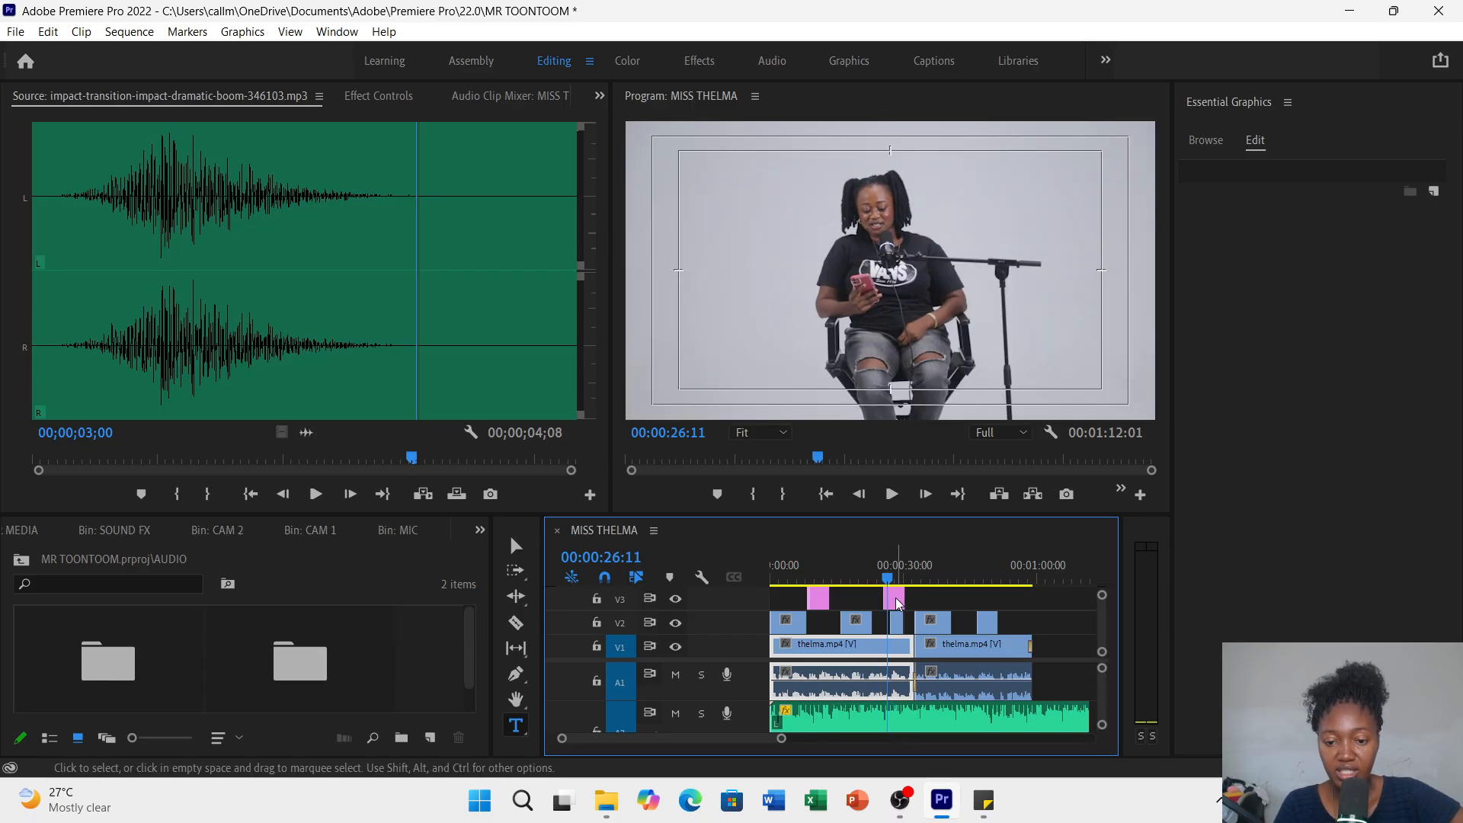
{"action": "left_click", "coordinate": [897, 602]}
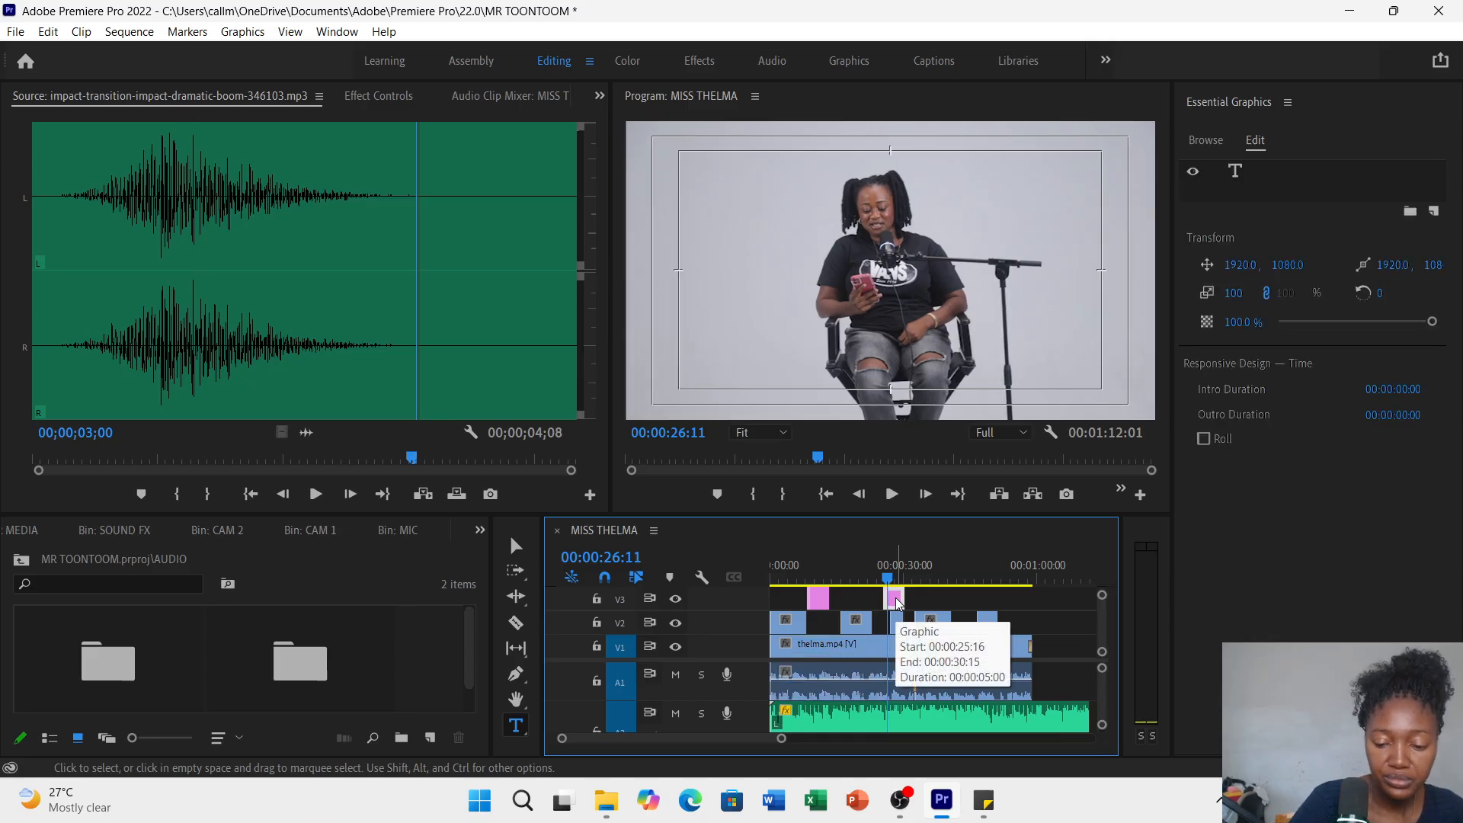
{"action": "key", "text": "Delete"}
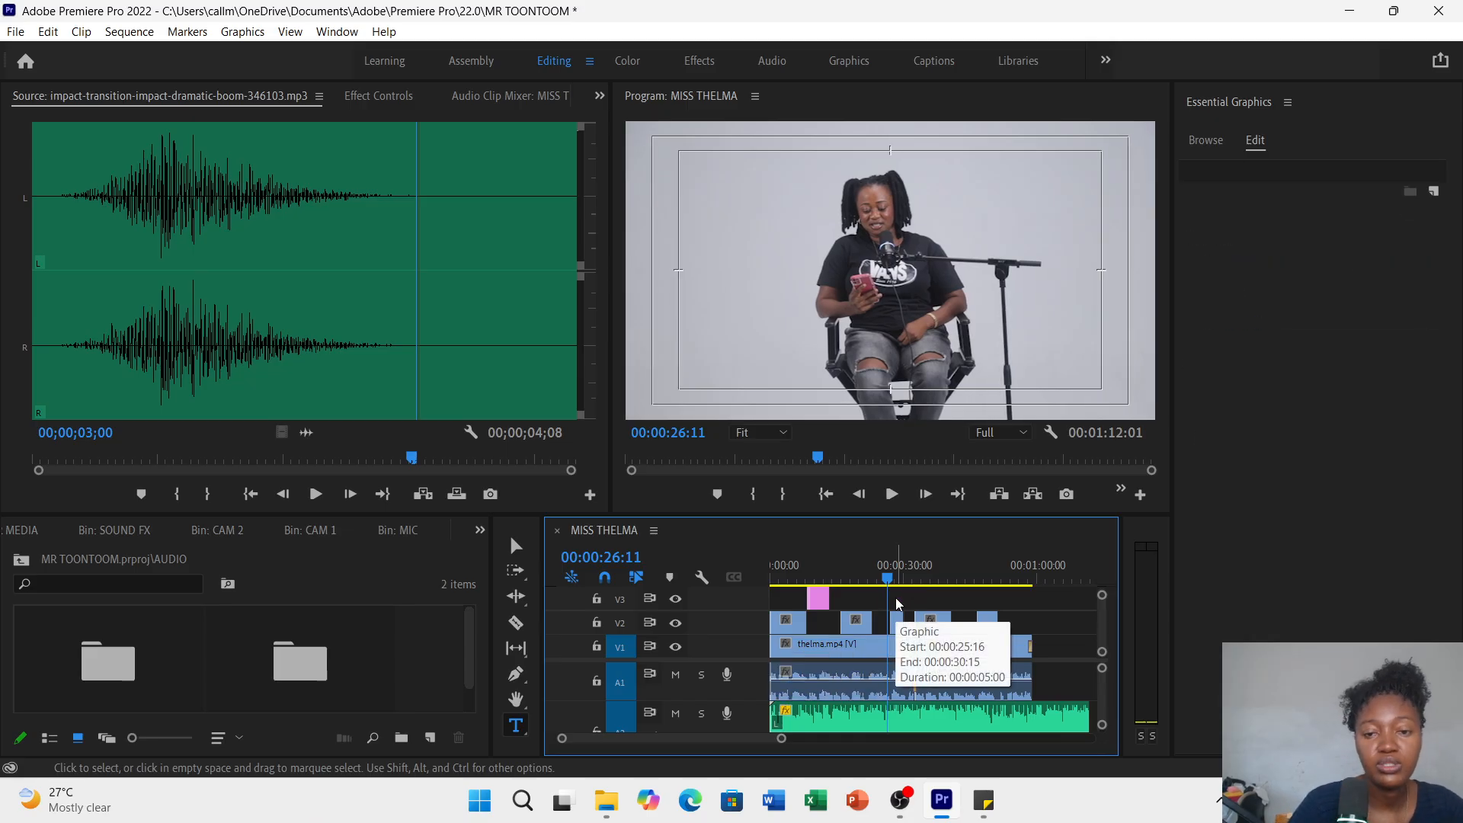
- Play the sequence from the start and again from about 7 seconds to review the lower third's appearance over the footage
{"action": "left_click", "coordinate": [770, 570]}
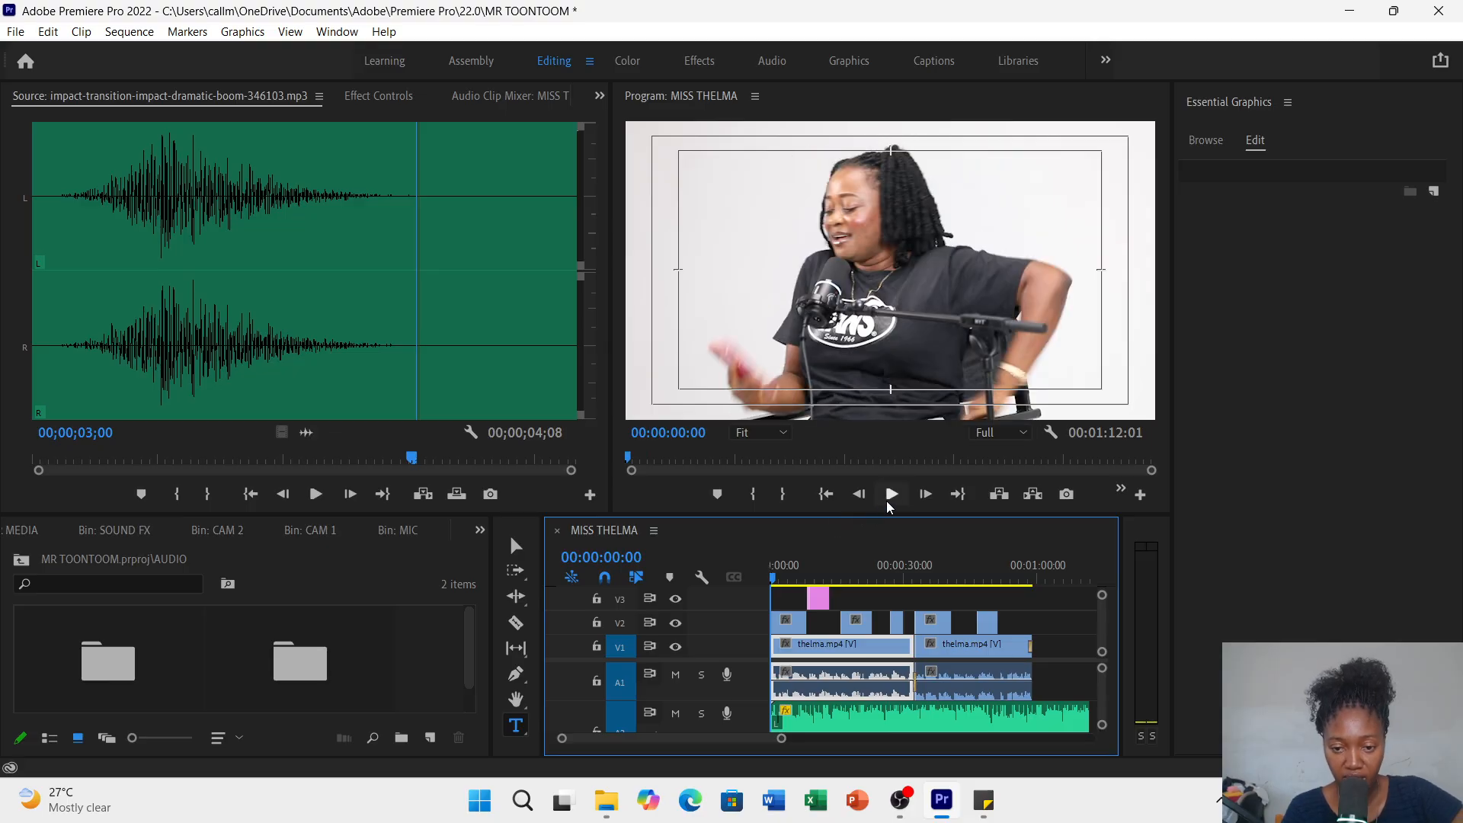
{"action": "left_click", "coordinate": [893, 495]}
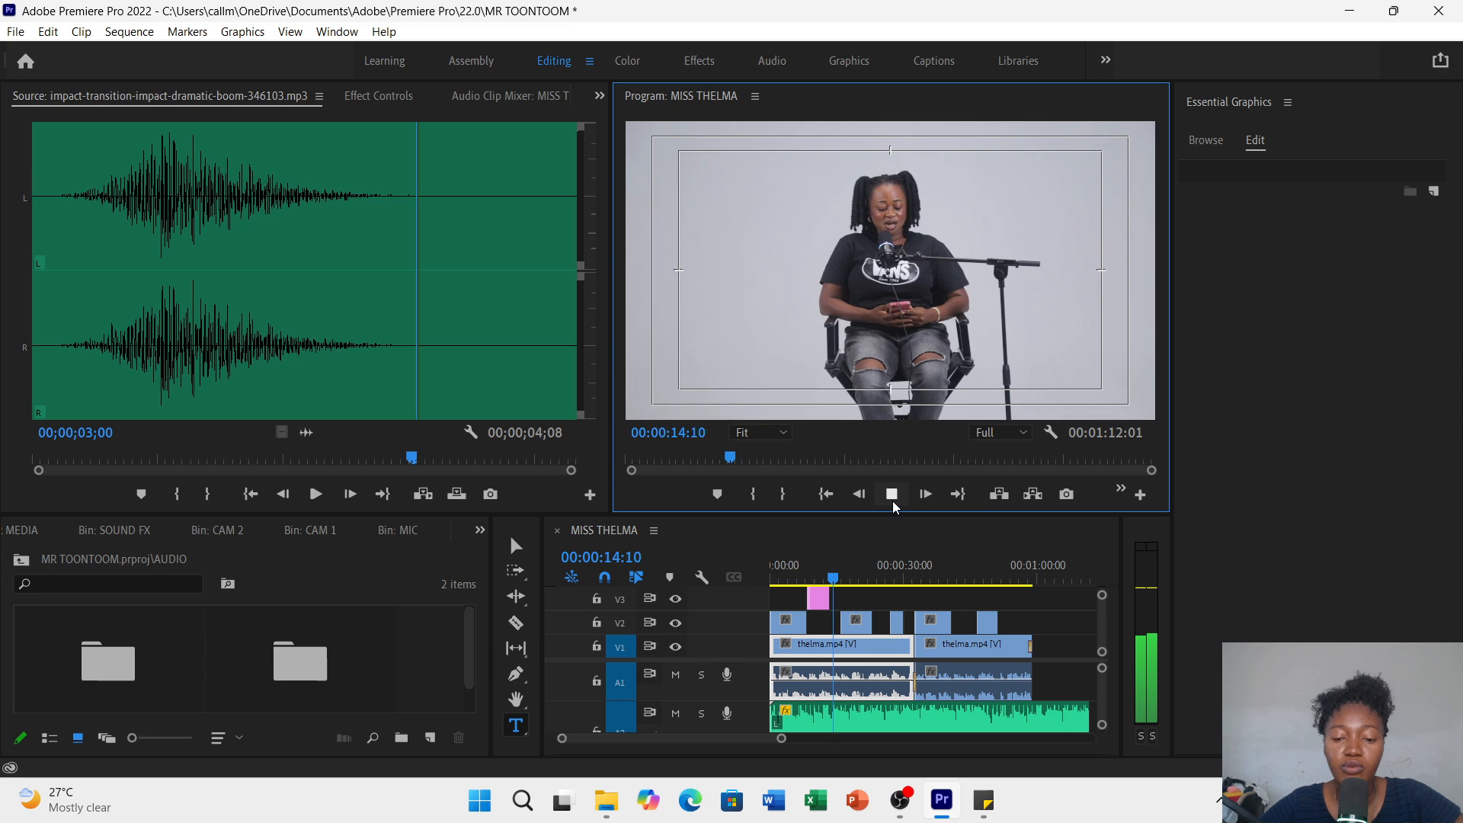
{"action": "left_click", "coordinate": [893, 501]}
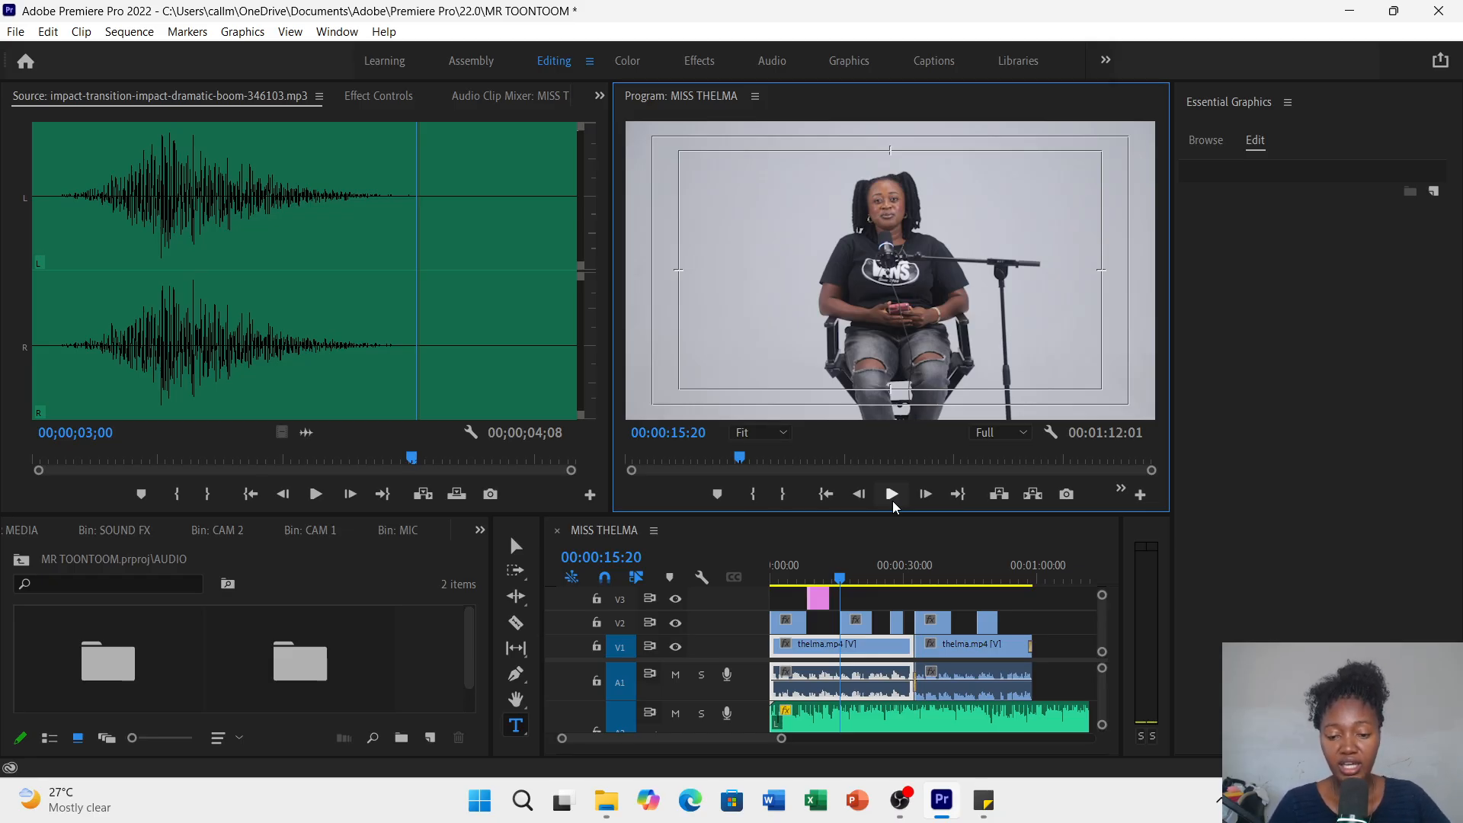
{"action": "left_click", "coordinate": [804, 564]}
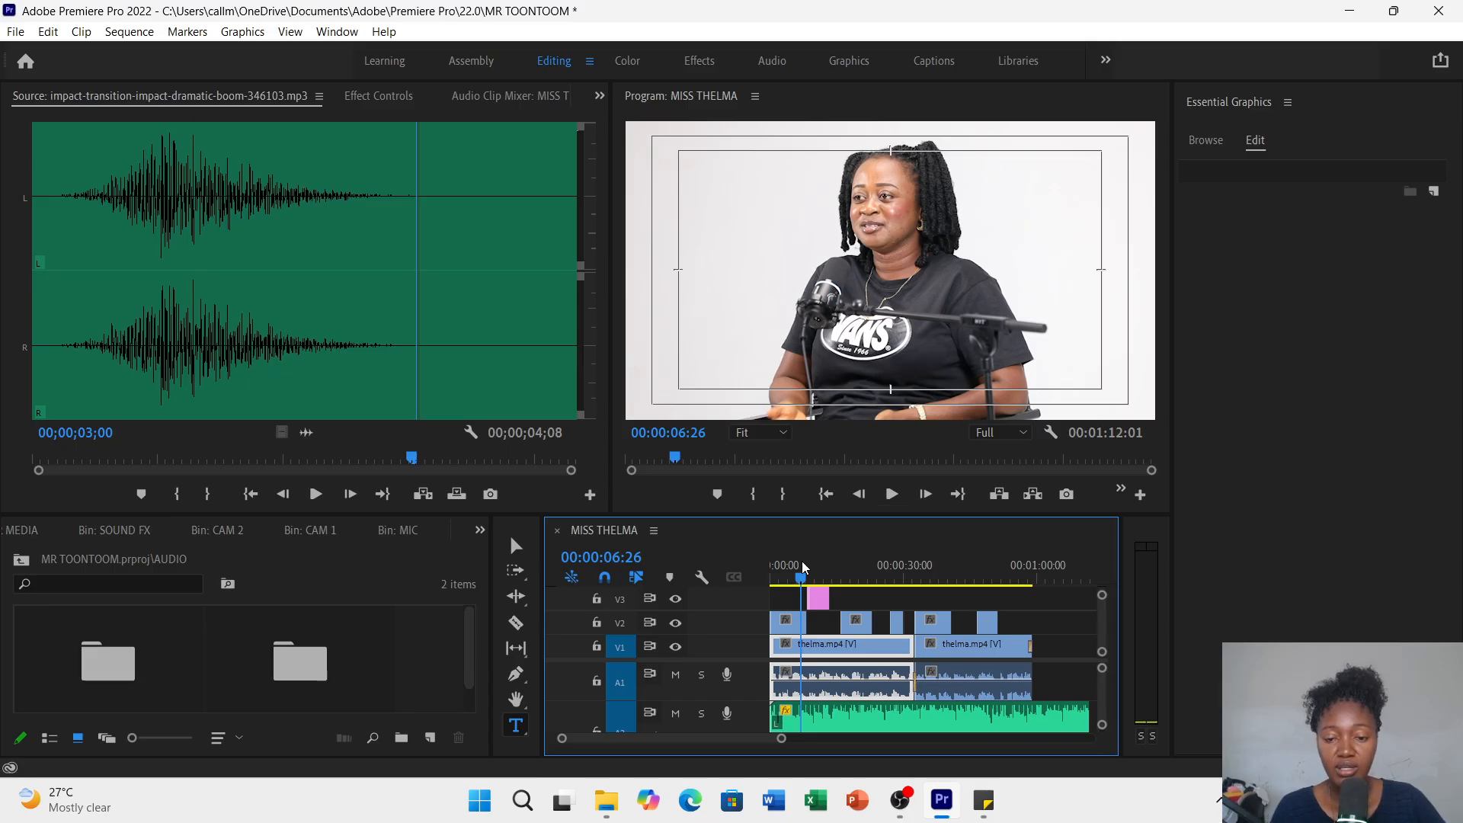
{"action": "left_click", "coordinate": [897, 498]}
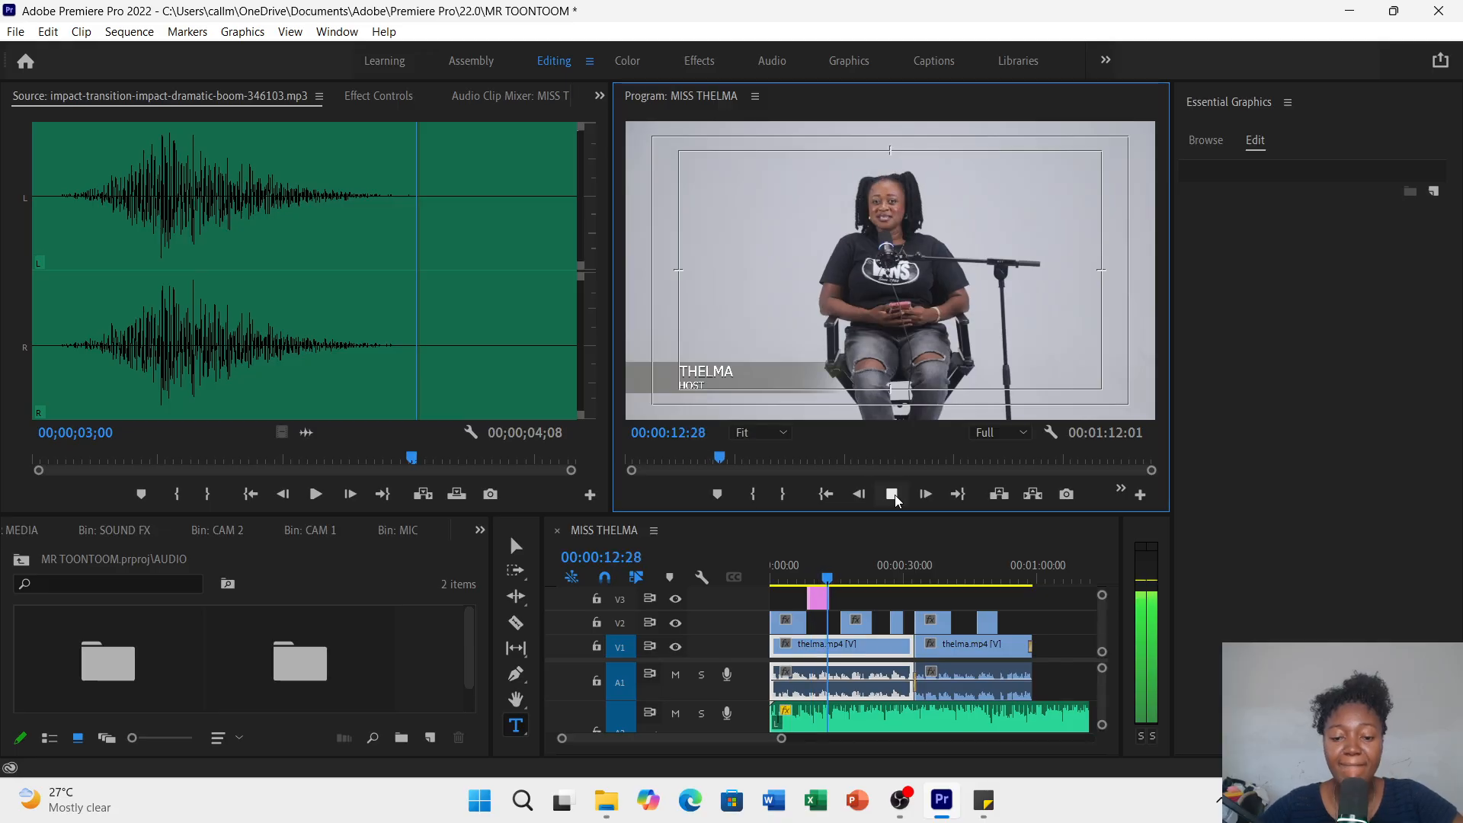
{"action": "left_click", "coordinate": [893, 495]}
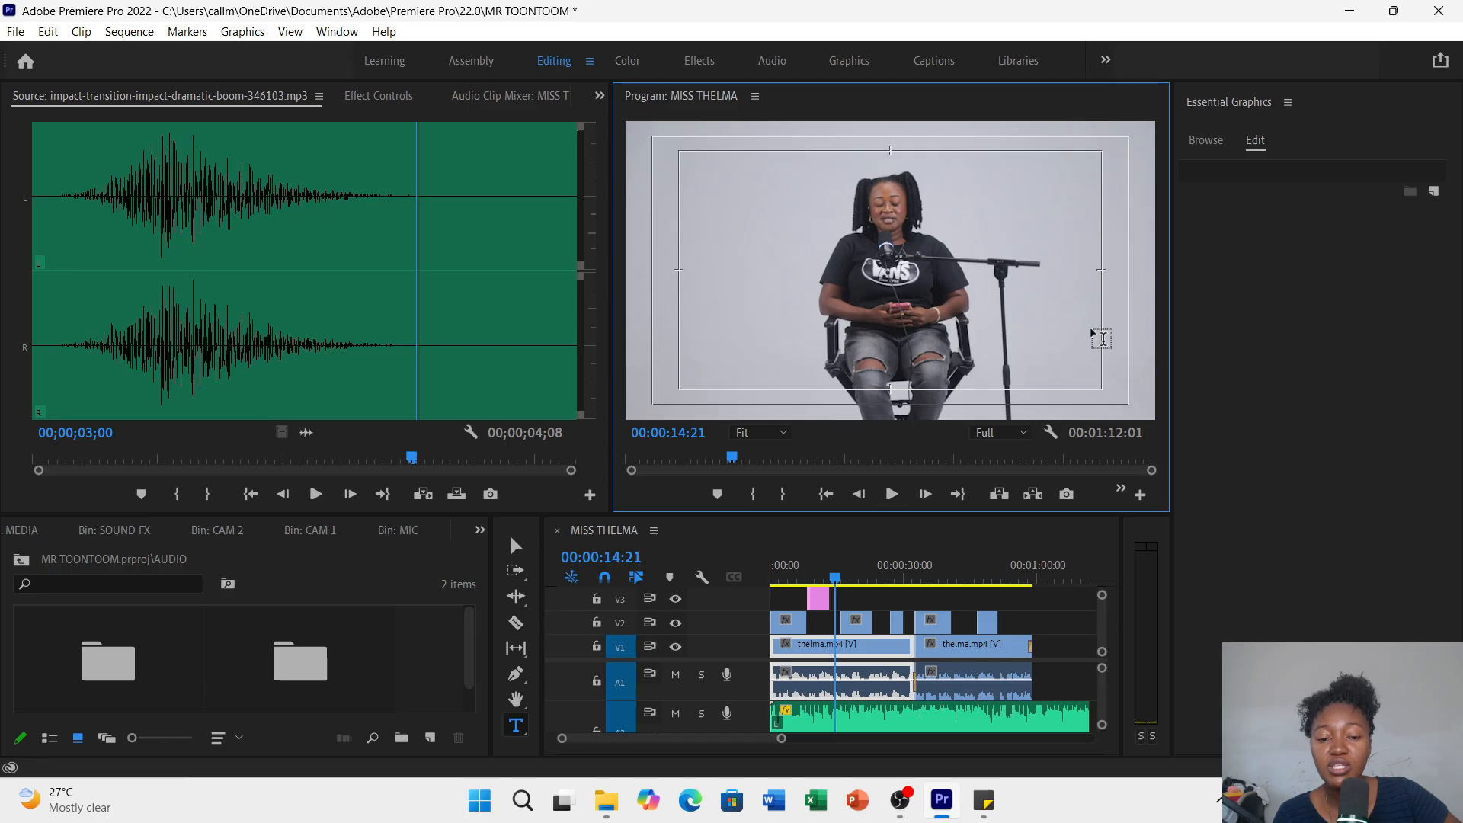
- Place the Bold Credits template on V1 after the interview footage, at 00:01:00:26, and preview its text at 00:01:02:04
{"action": "left_click", "coordinate": [1211, 143]}
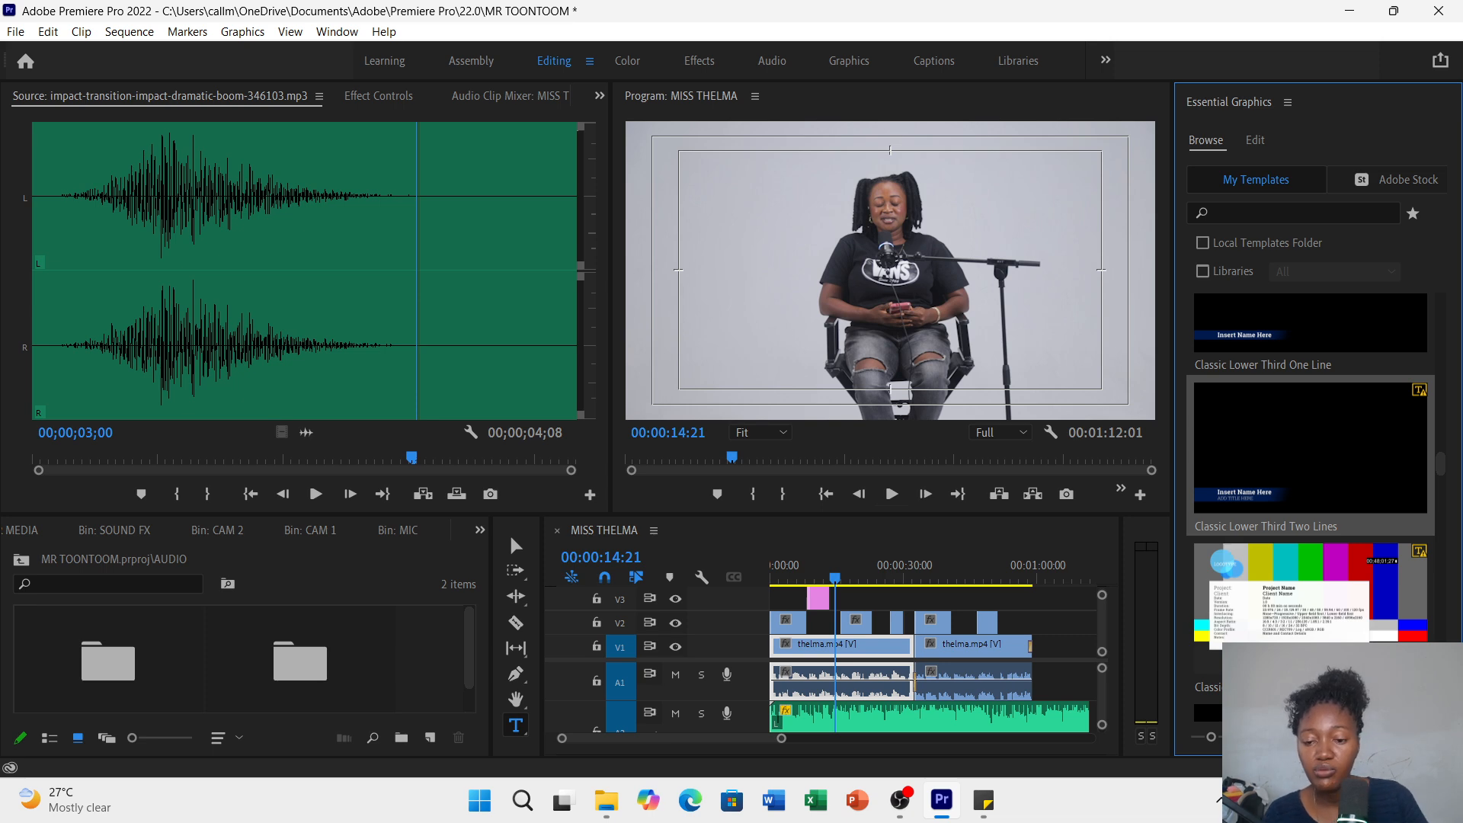
{"action": "left_click", "coordinate": [1043, 583]}
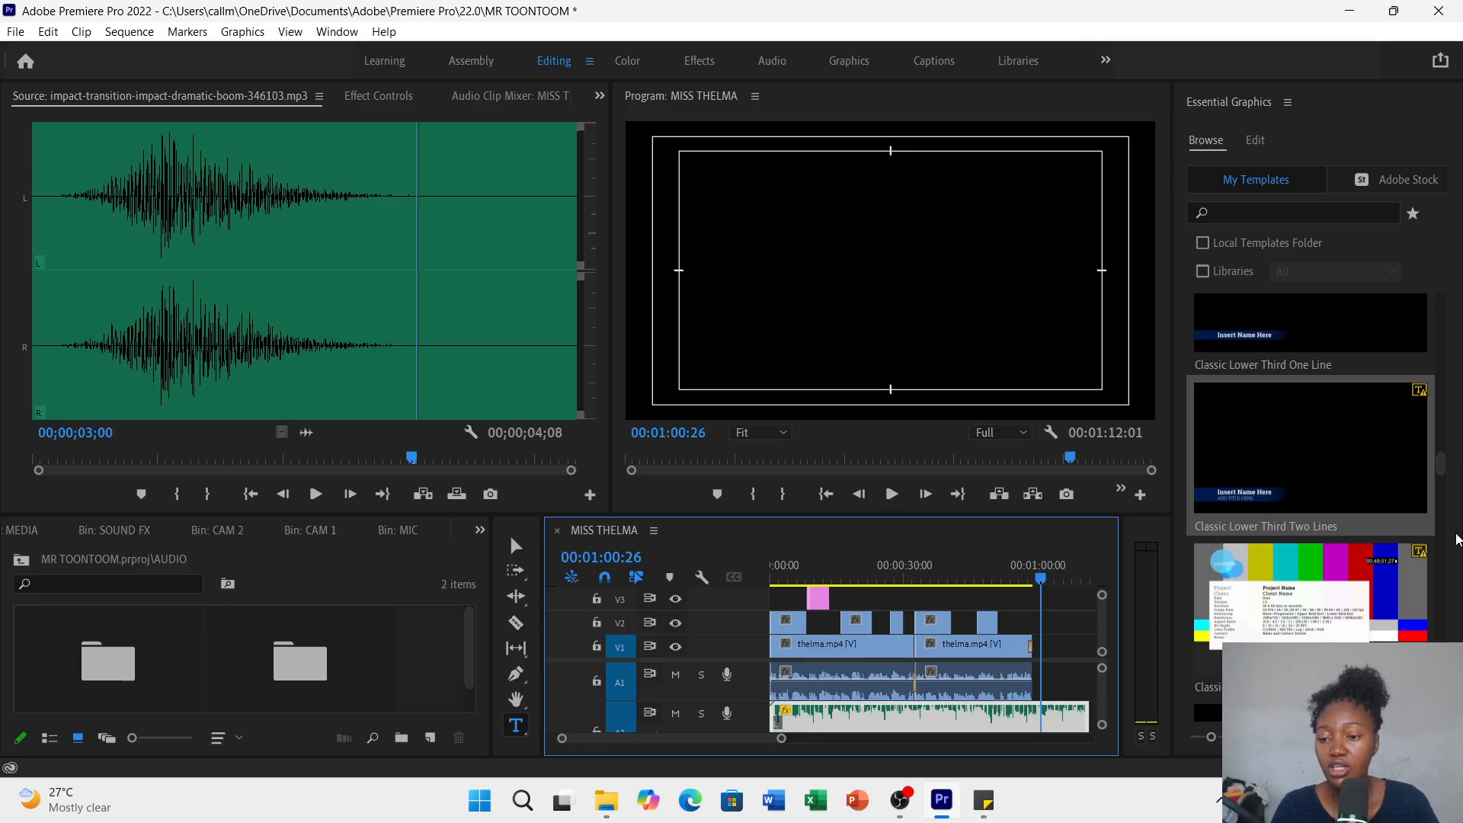
{"action": "left_click_drag", "start_coordinate": [1441, 467], "coordinate": [1441, 377]}
{"action": "left_click", "coordinate": [1305, 455]}
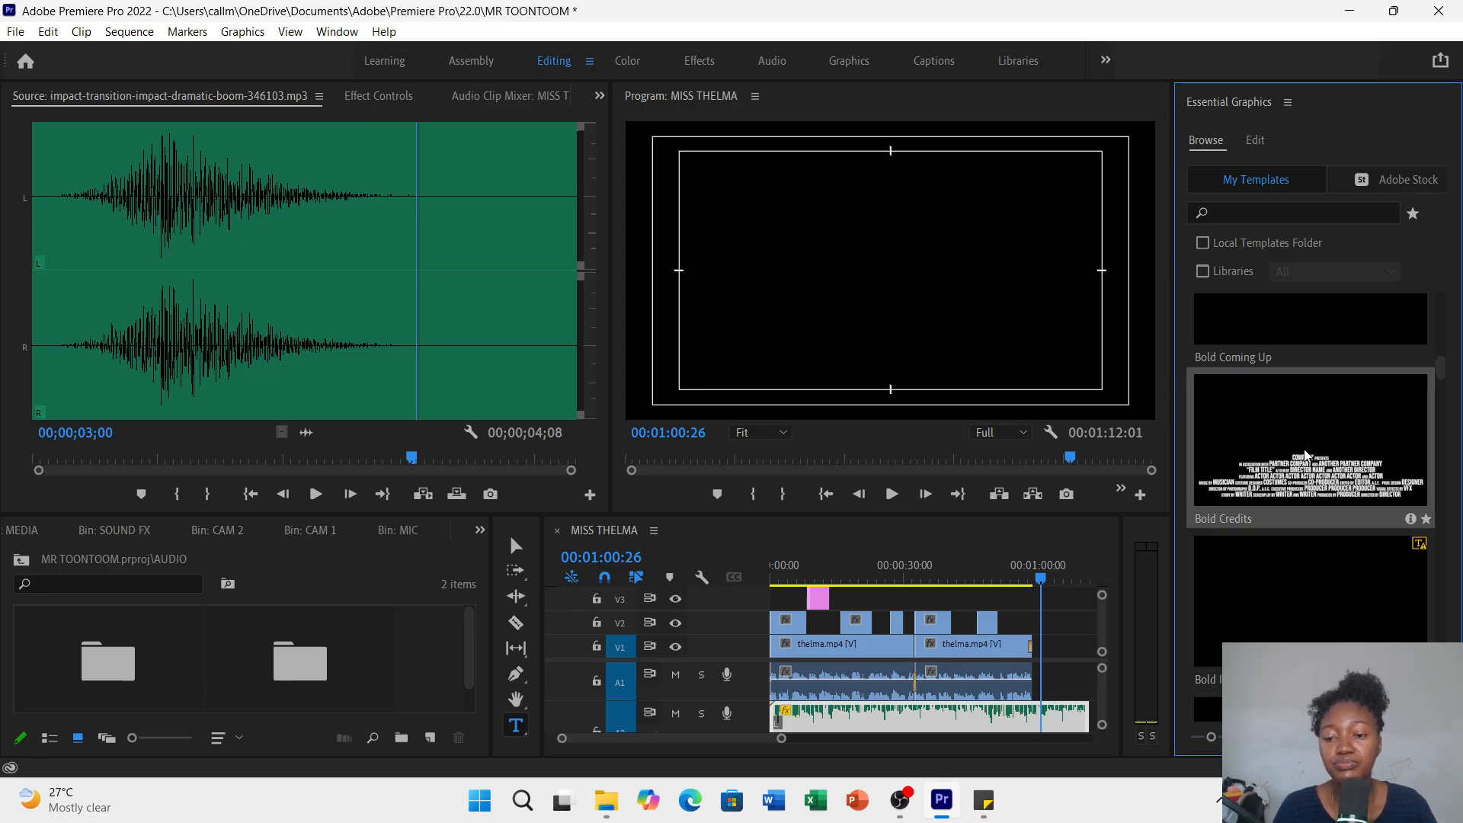
{"action": "left_click_drag", "start_coordinate": [1305, 456], "coordinate": [1052, 648]}
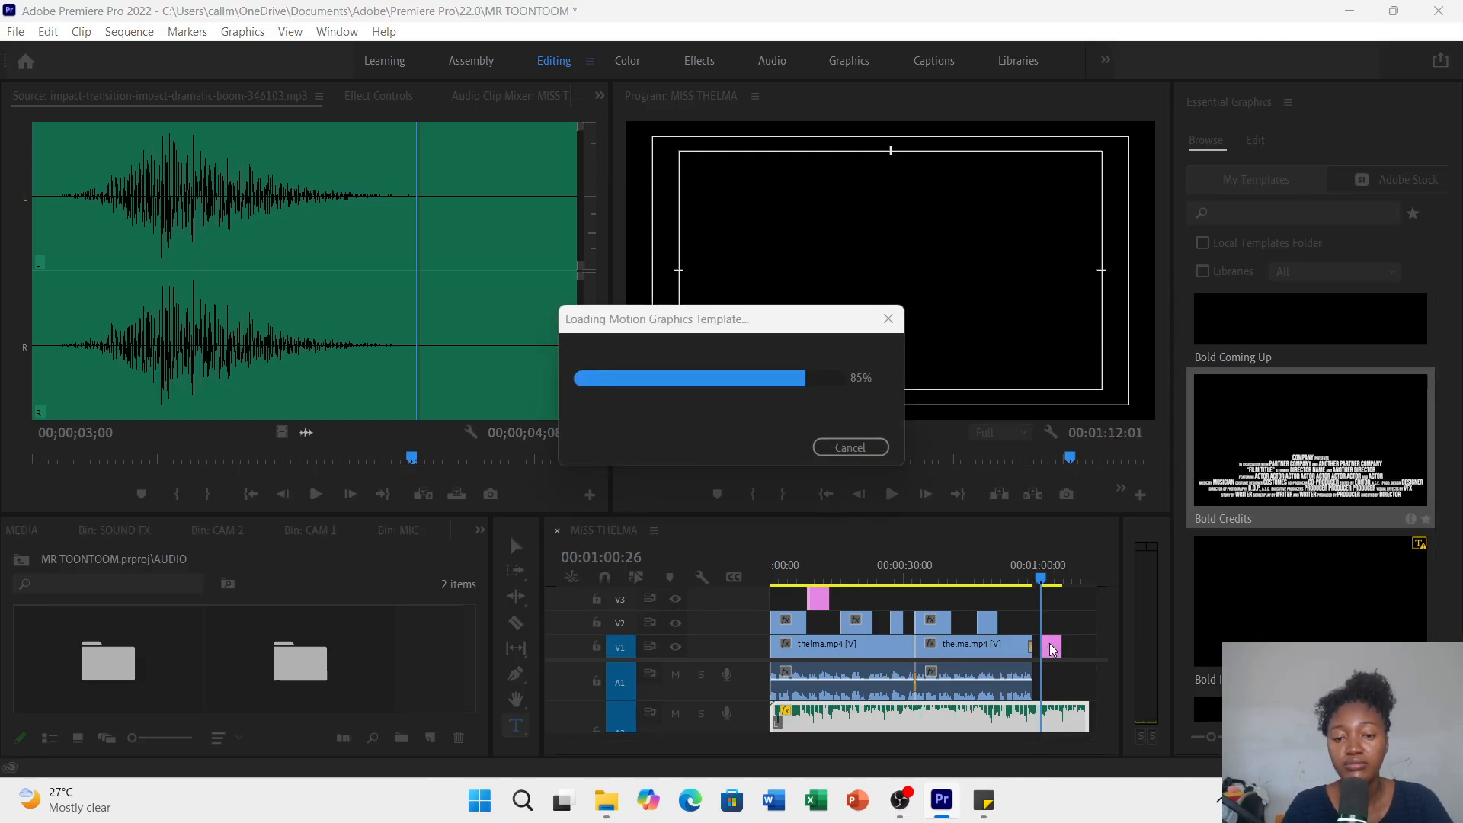
{"action": "left_click", "coordinate": [1049, 578]}
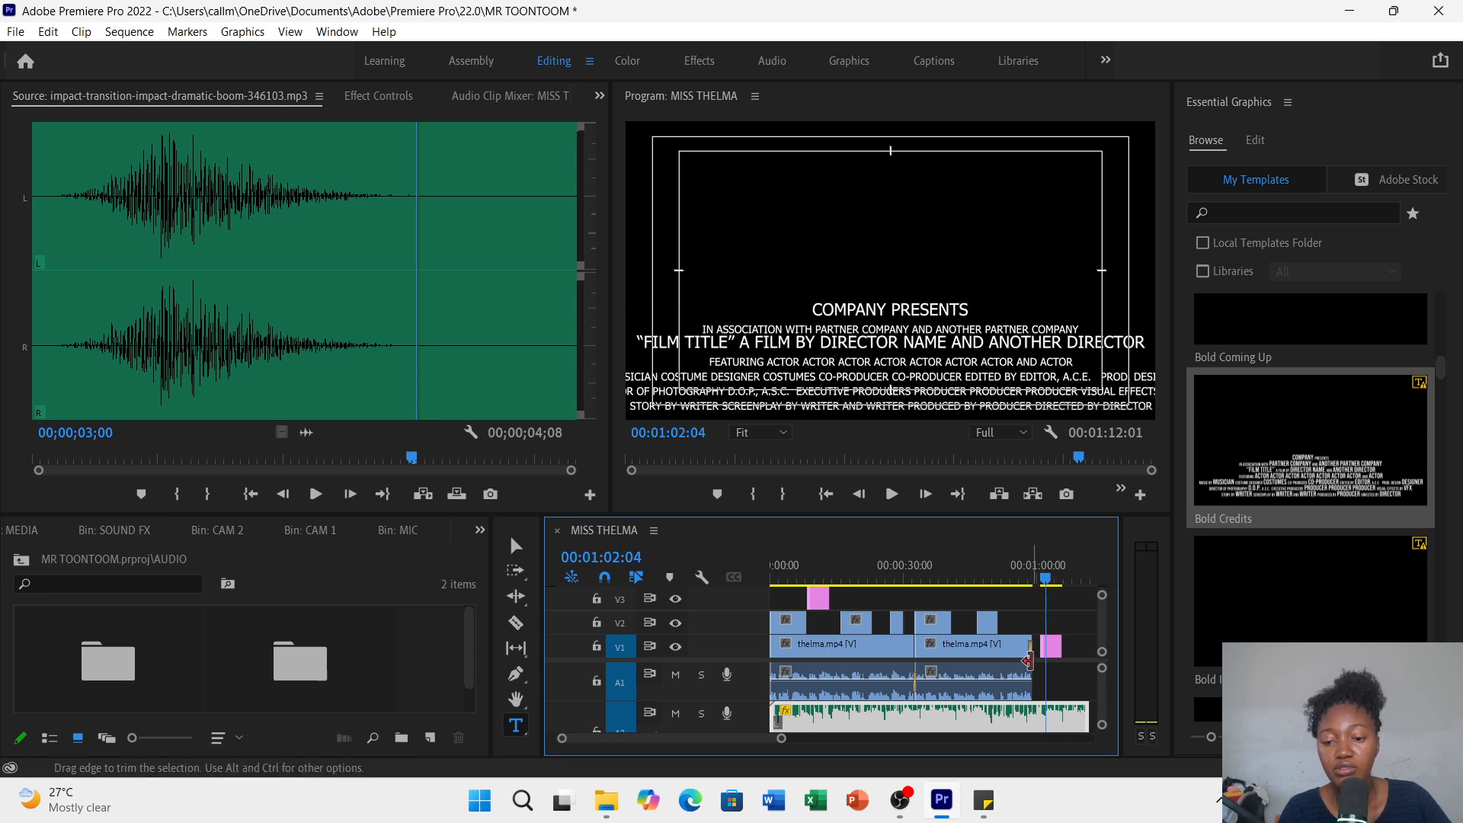
- Replace the COMPANY PRESENTS line in the credits graphic with TOONTOOM STUDIOS
{"action": "left_click", "coordinate": [1053, 650]}
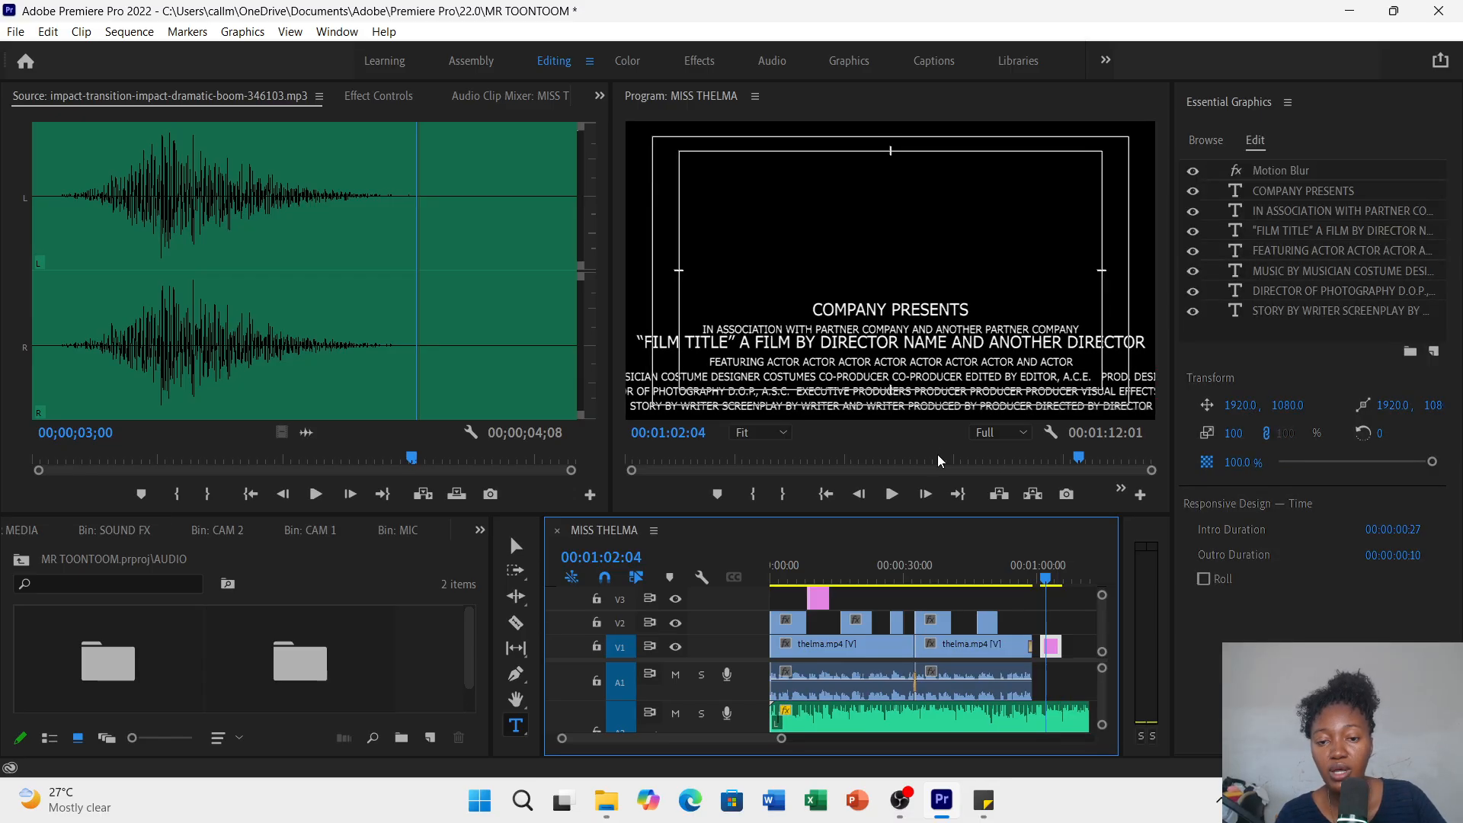
{"action": "left_click", "coordinate": [1305, 191]}
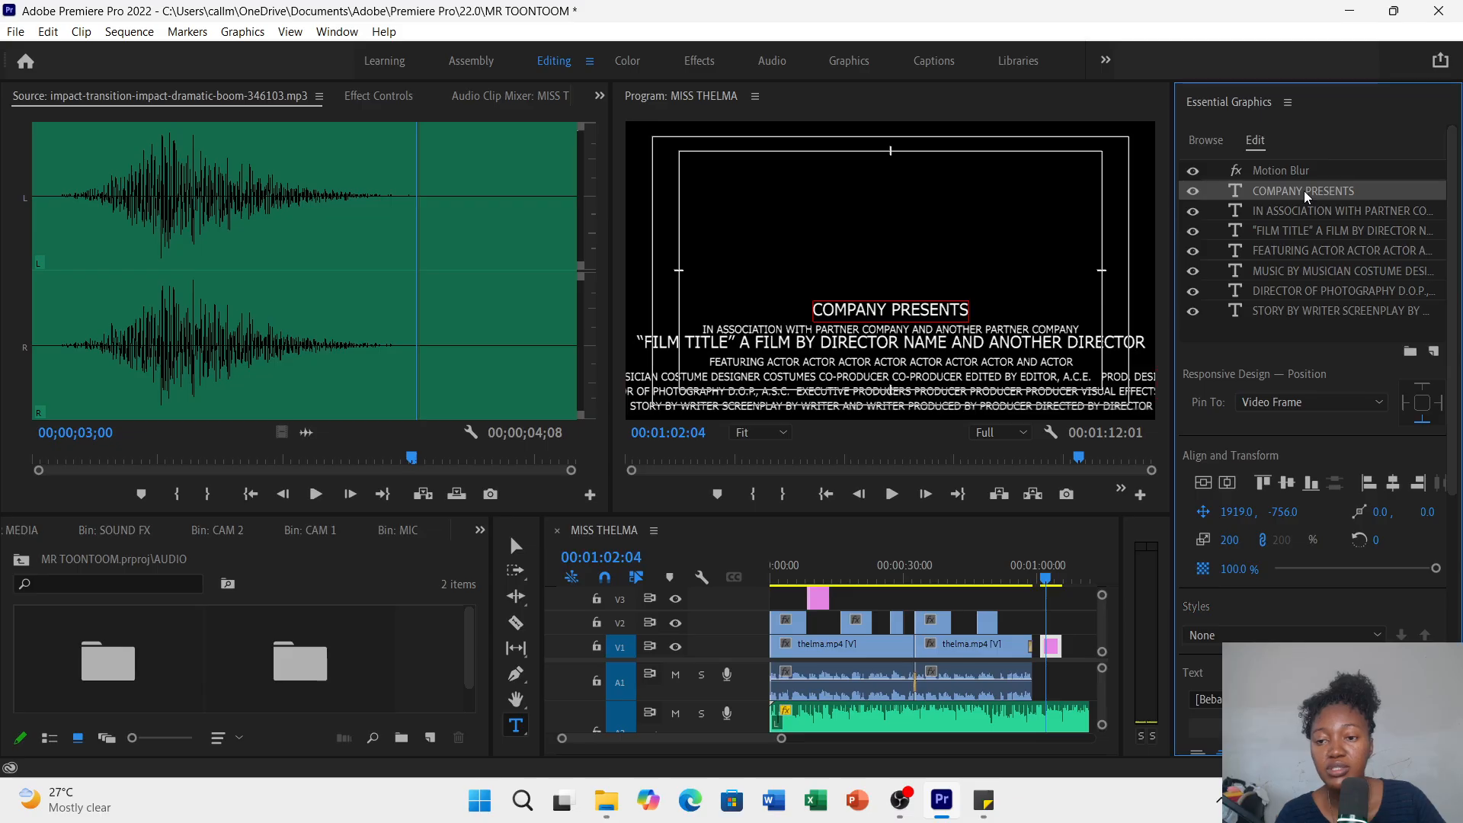
{"action": "double_click", "coordinate": [1305, 190]}
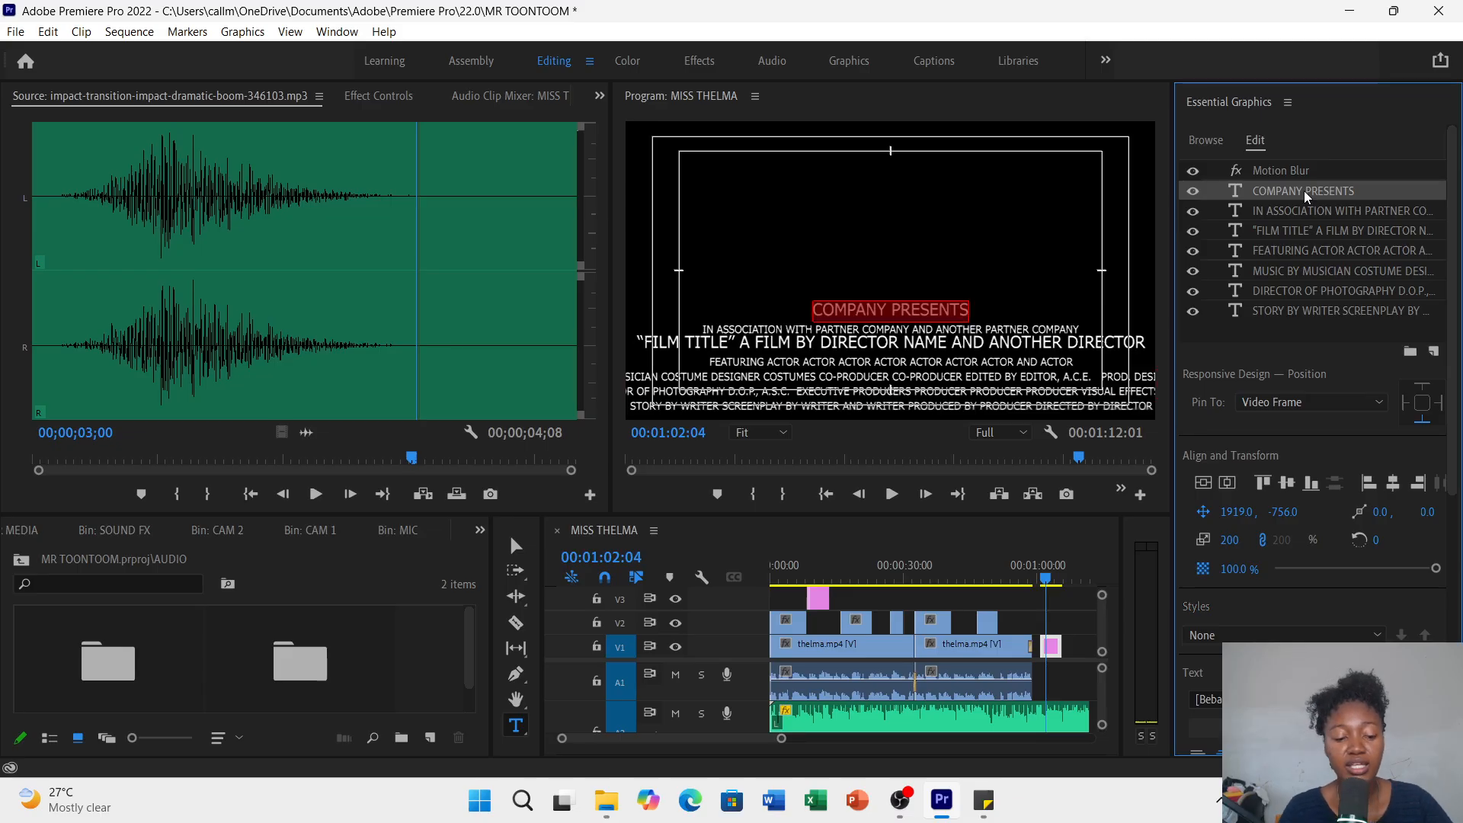
{"action": "type", "text": "TOOO"}
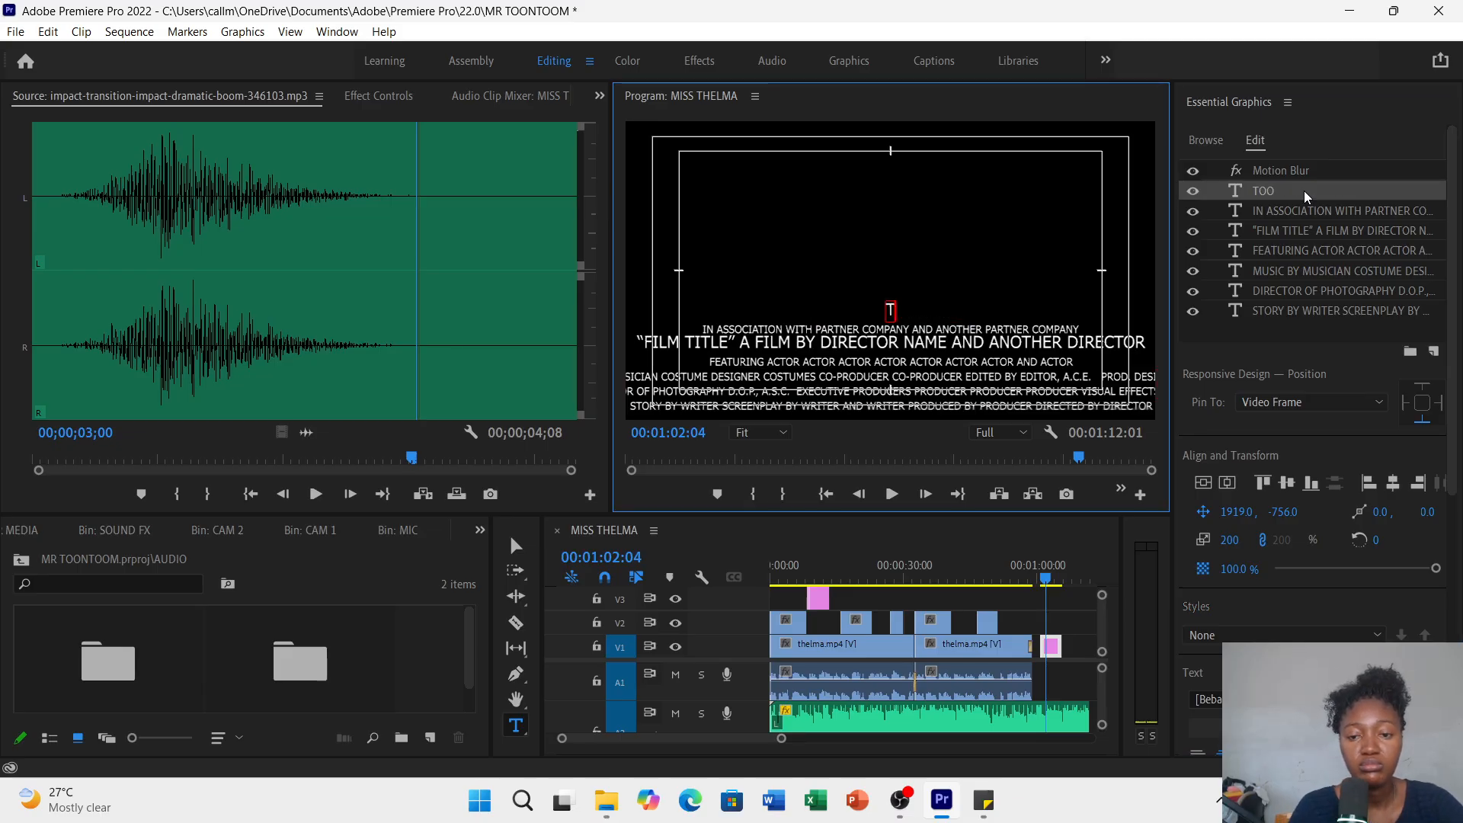
{"action": "type", "text": "NTOO"}
{"action": "key", "text": "BackSpace"}
{"action": "key", "text": "BackSpace"}
{"action": "key", "text": "BackSpace"}
{"action": "key", "text": "BackSpace"}
{"action": "key", "text": "BackSpace"}
{"action": "key", "text": "BackSpace"}
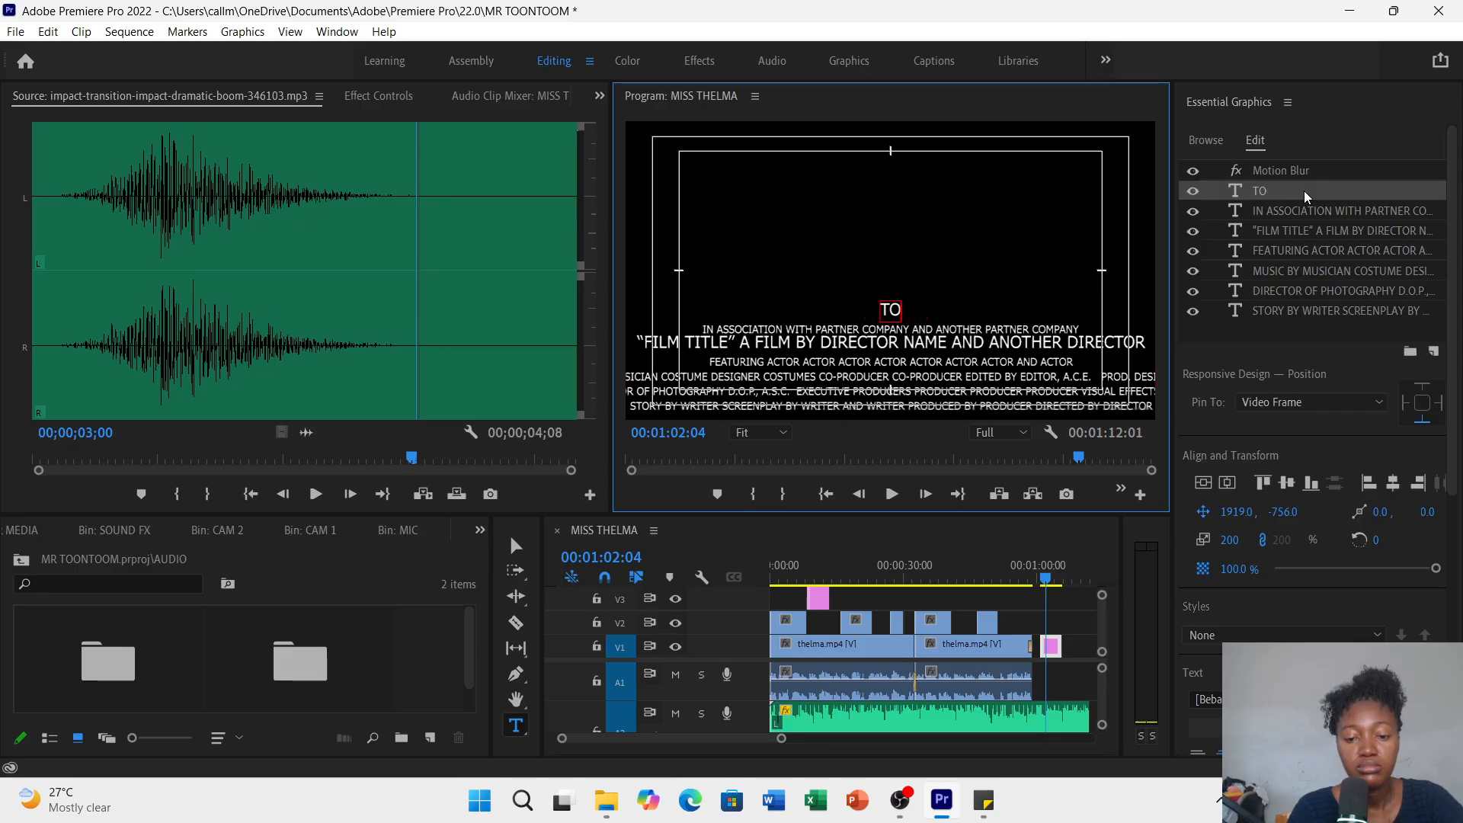
{"action": "type", "text": "ON"}
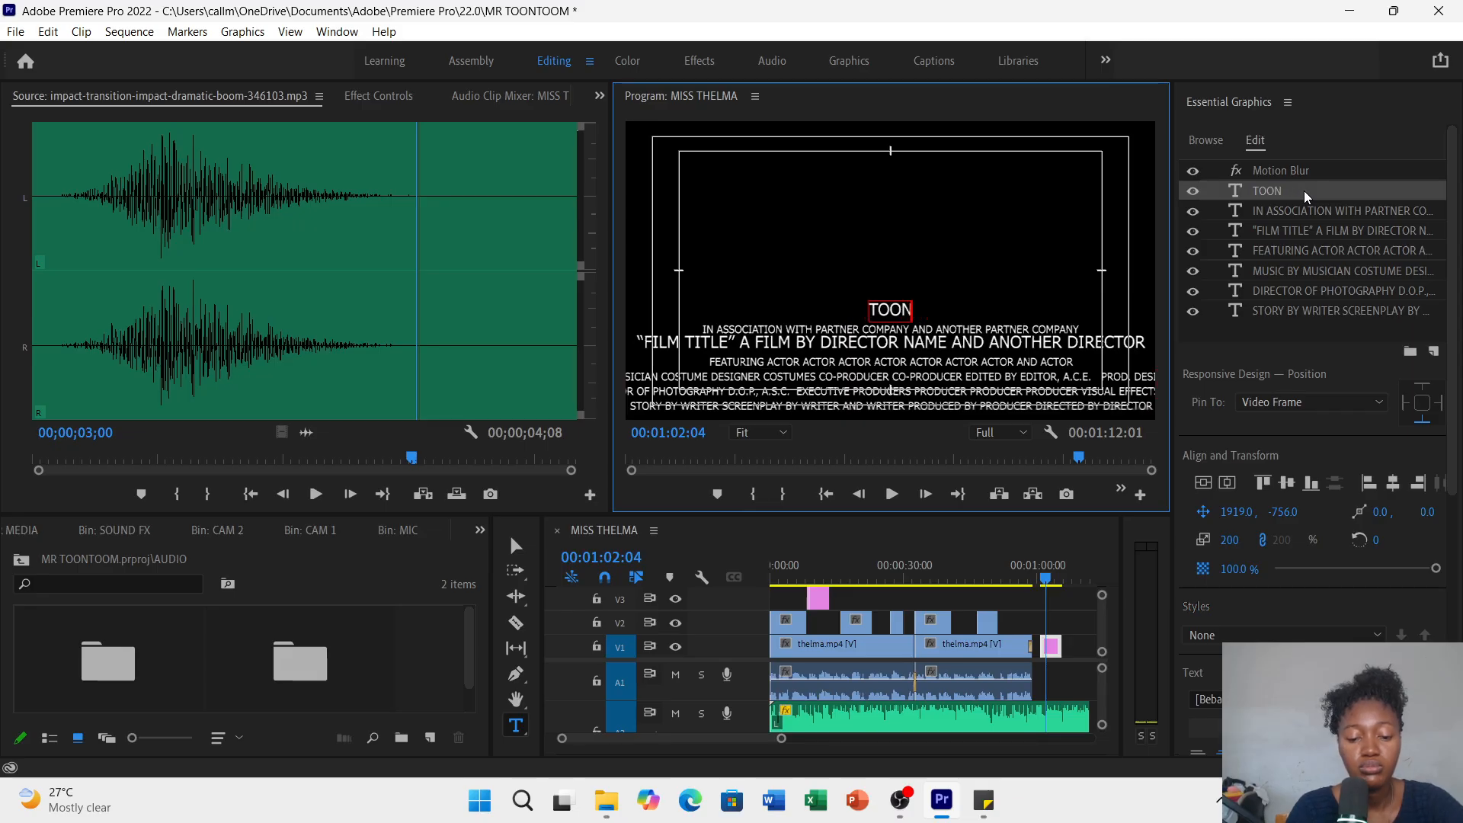
{"action": "type", "text": "TOOM STUDIOS"}
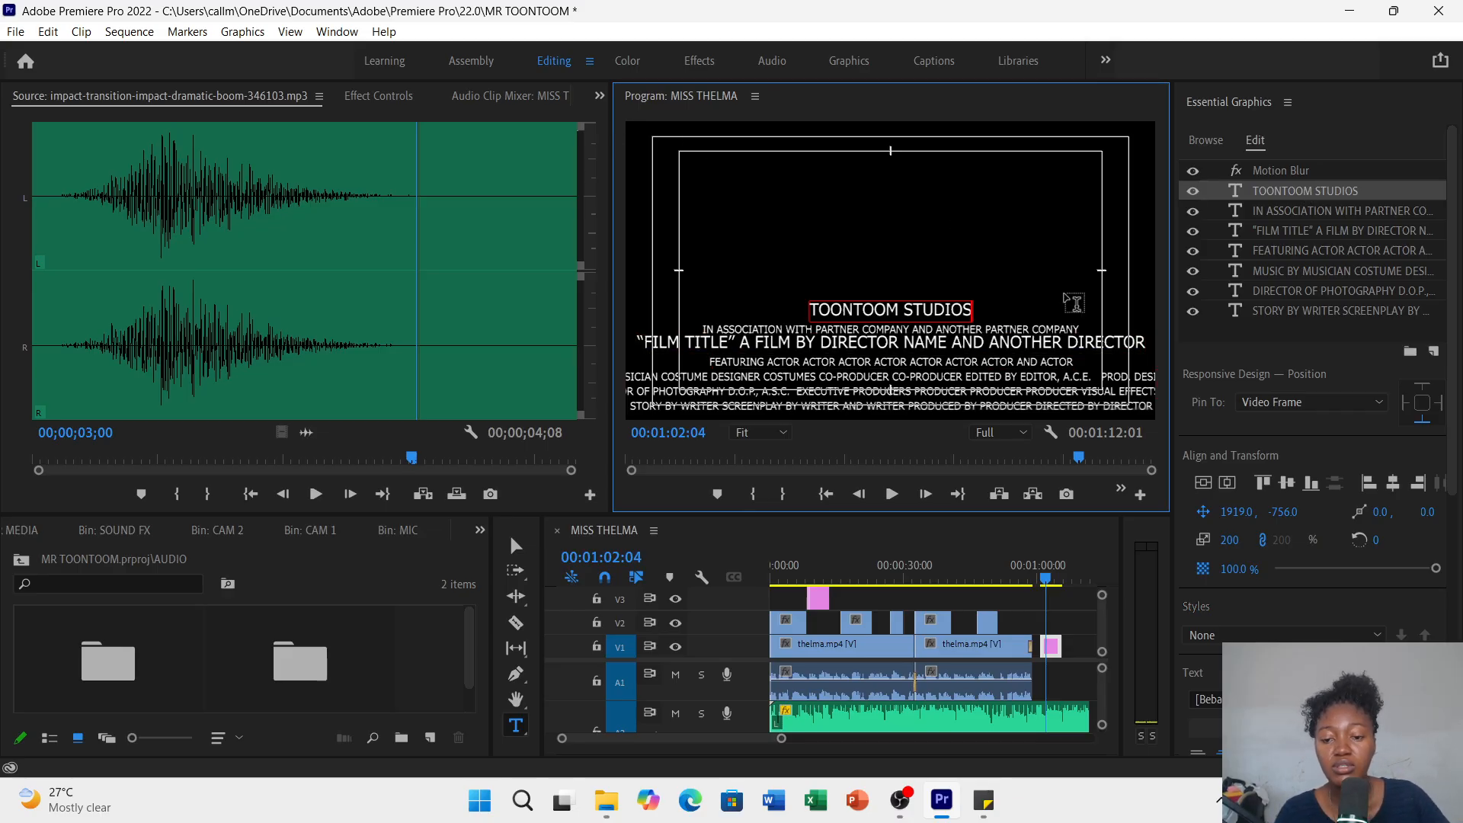
- Scale the credits graphic down to 54 and set its position to 1894, 1132
{"action": "left_click", "coordinate": [1067, 629]}
{"action": "left_click", "coordinate": [1052, 648]}
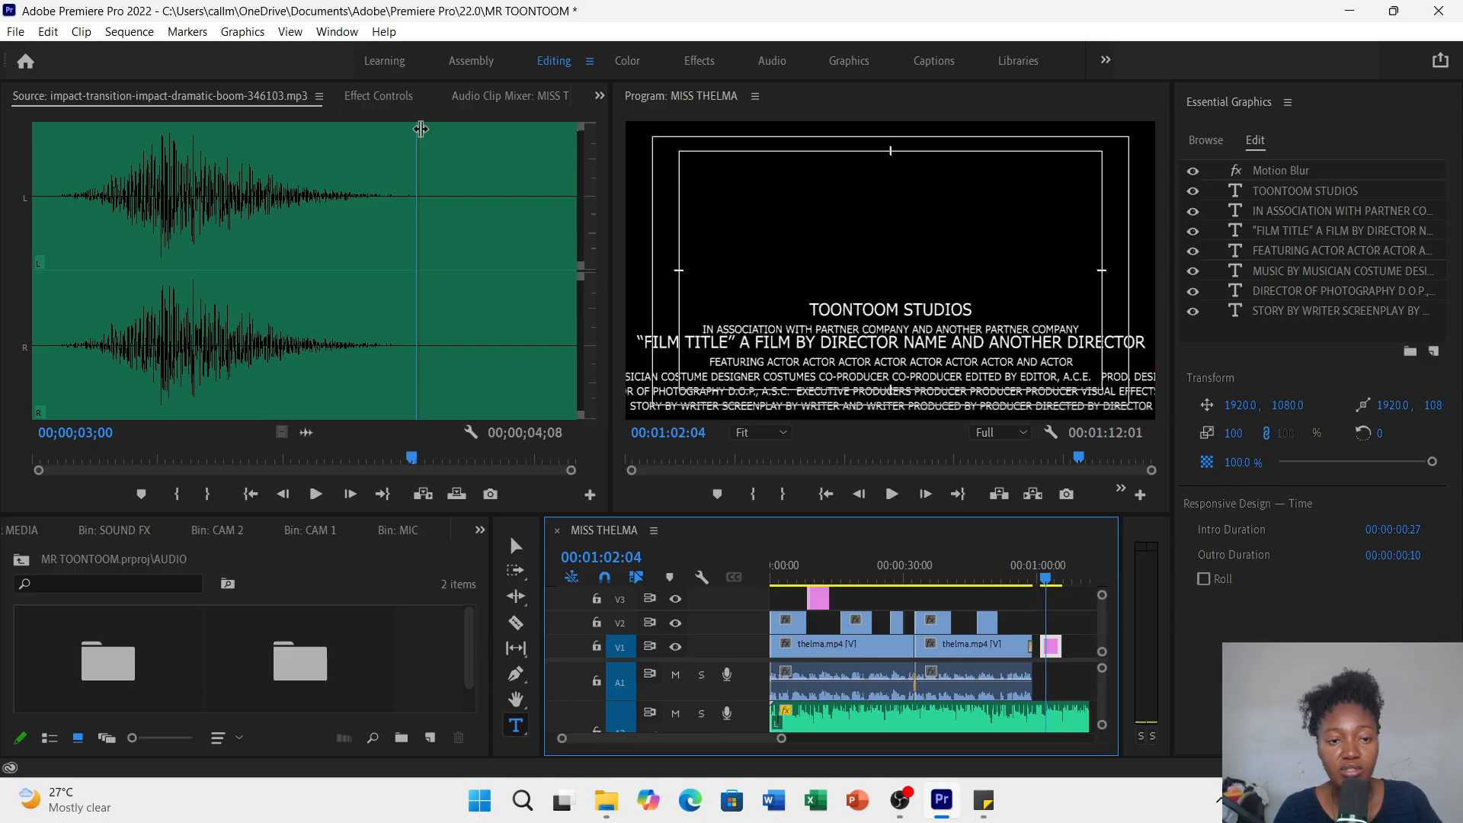
{"action": "left_click", "coordinate": [381, 102]}
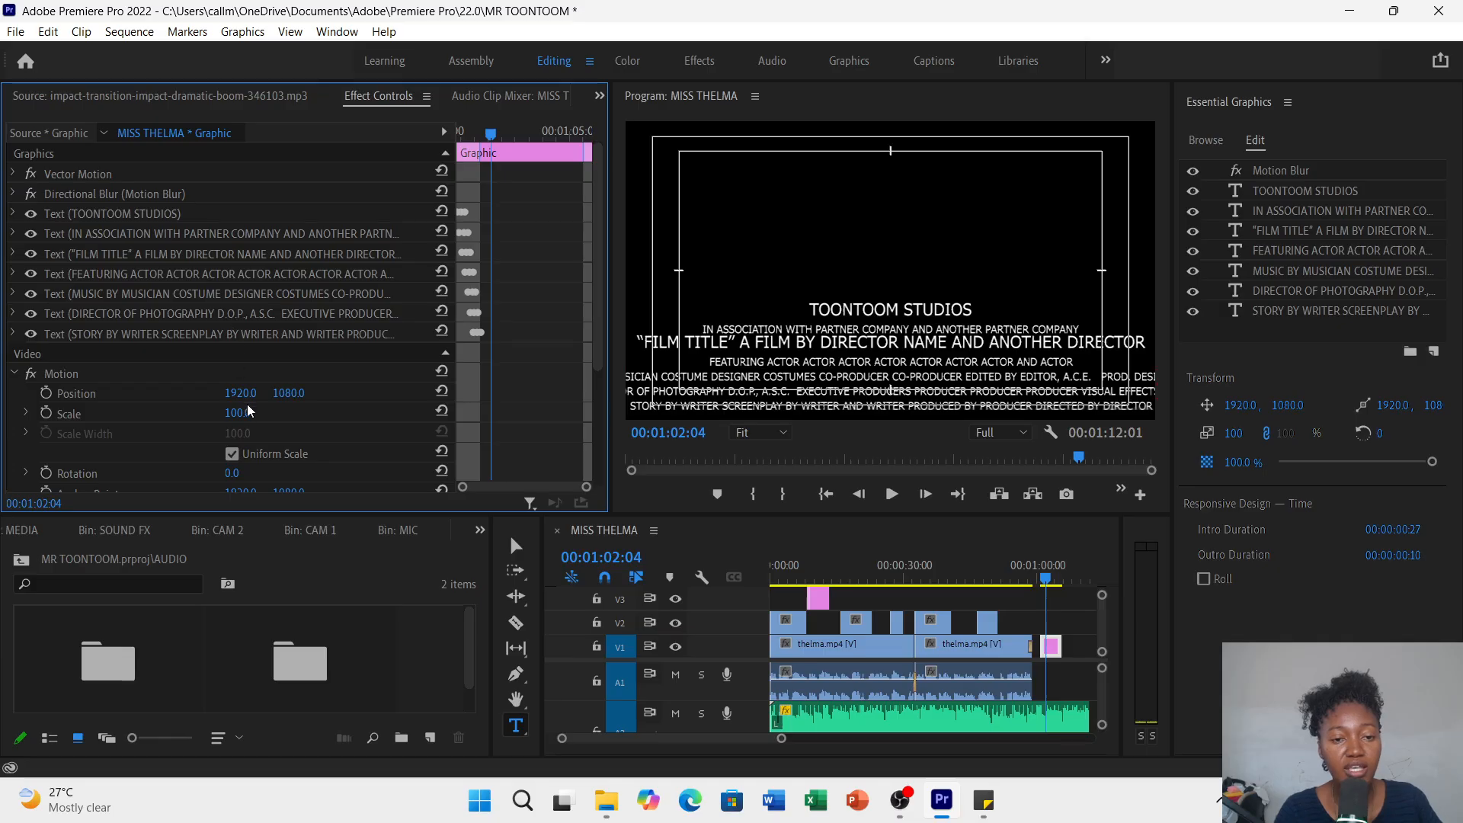
{"action": "left_click_drag", "start_coordinate": [248, 413], "coordinate": [226, 412]}
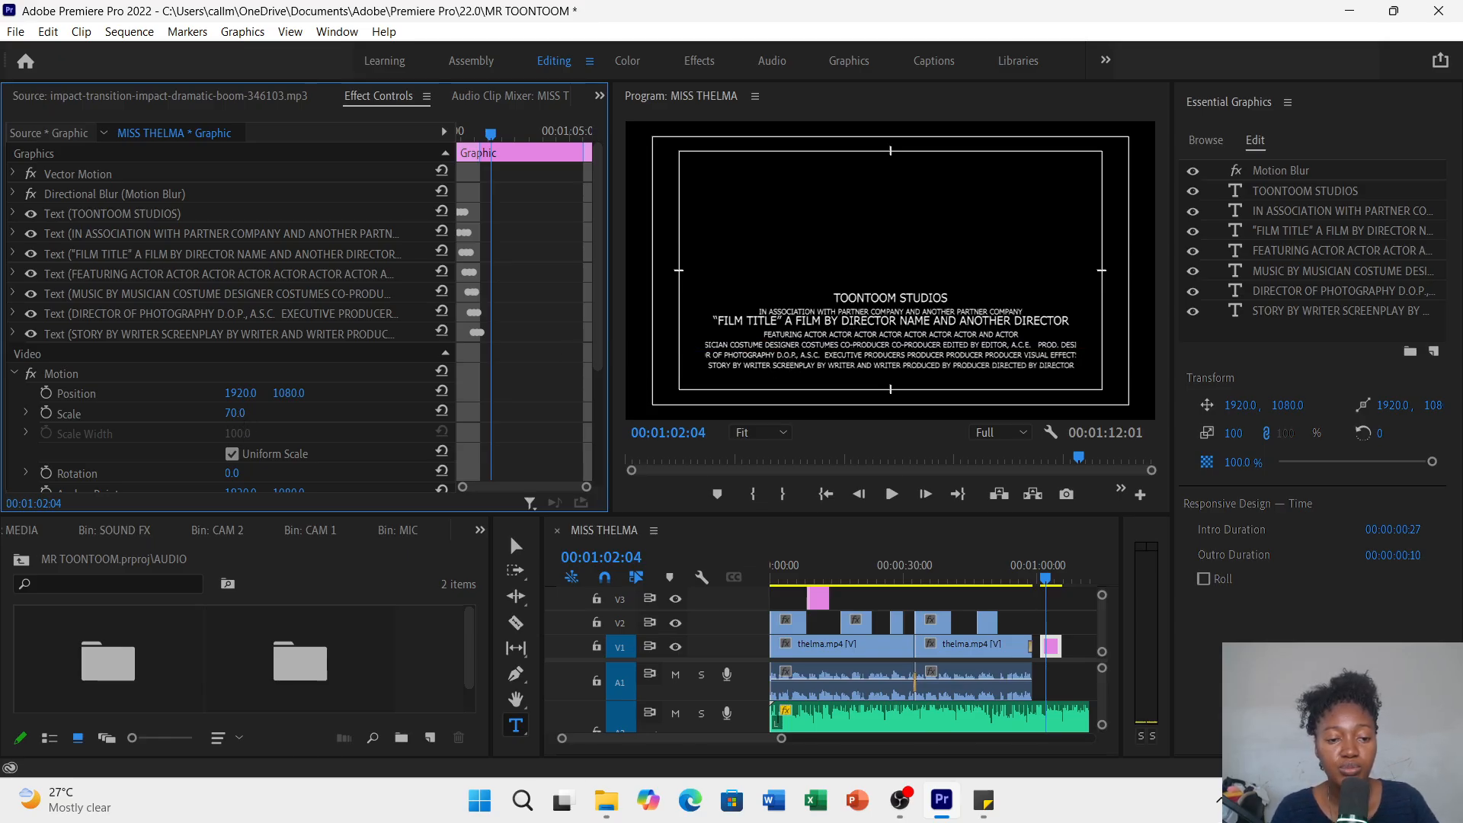
{"action": "left_click", "coordinate": [252, 410]}
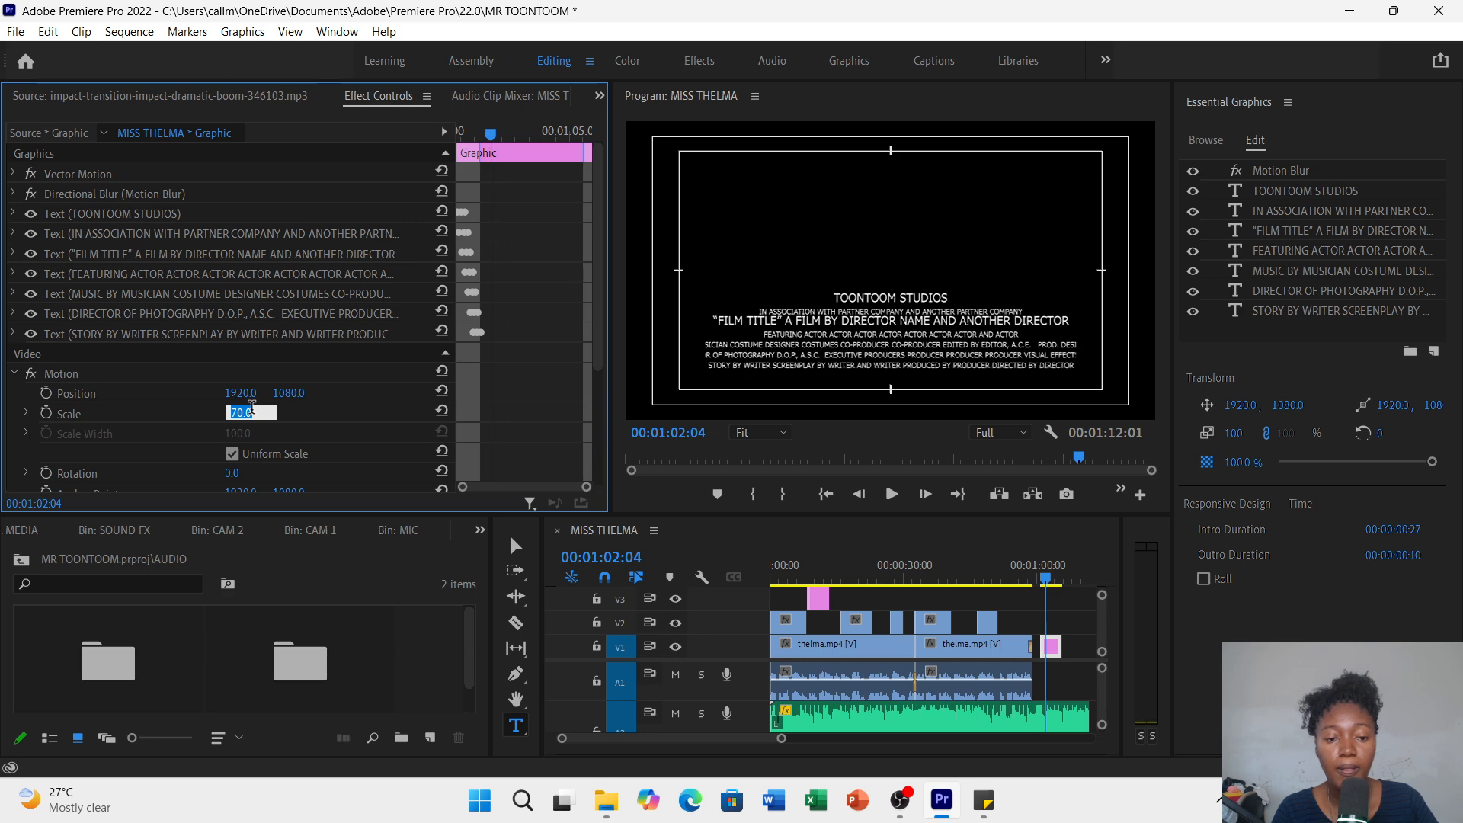
{"action": "type", "text": "50"}
{"action": "key", "text": "Return"}
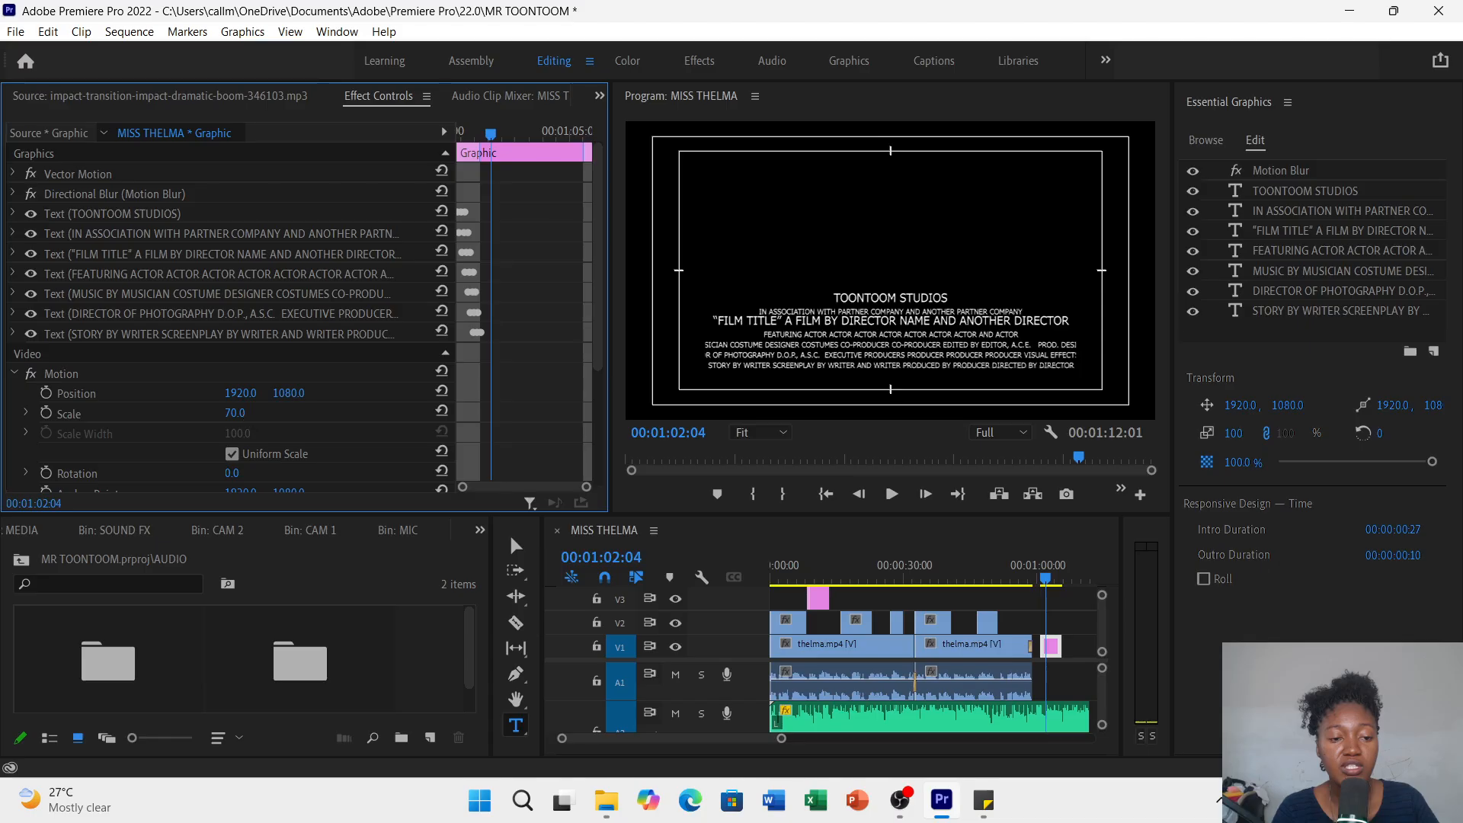
{"action": "left_click_drag", "start_coordinate": [247, 412], "coordinate": [319, 393]}
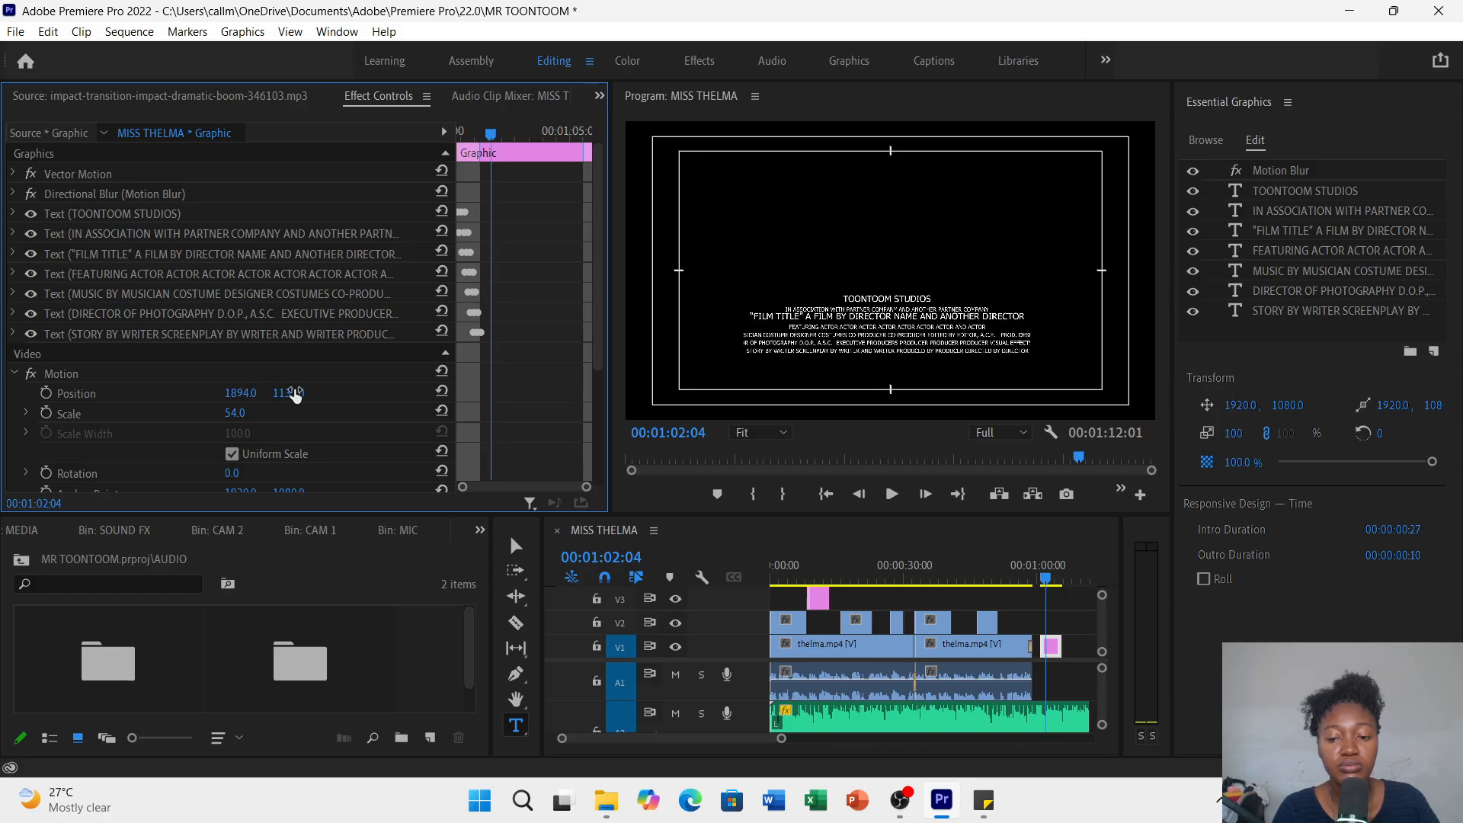
- Play the end of the sequence from 00:01:00:19 and again from 00:00:57:13 to review the transition into the credits
{"action": "left_click_drag", "start_coordinate": [1044, 579], "coordinate": [1039, 579]}
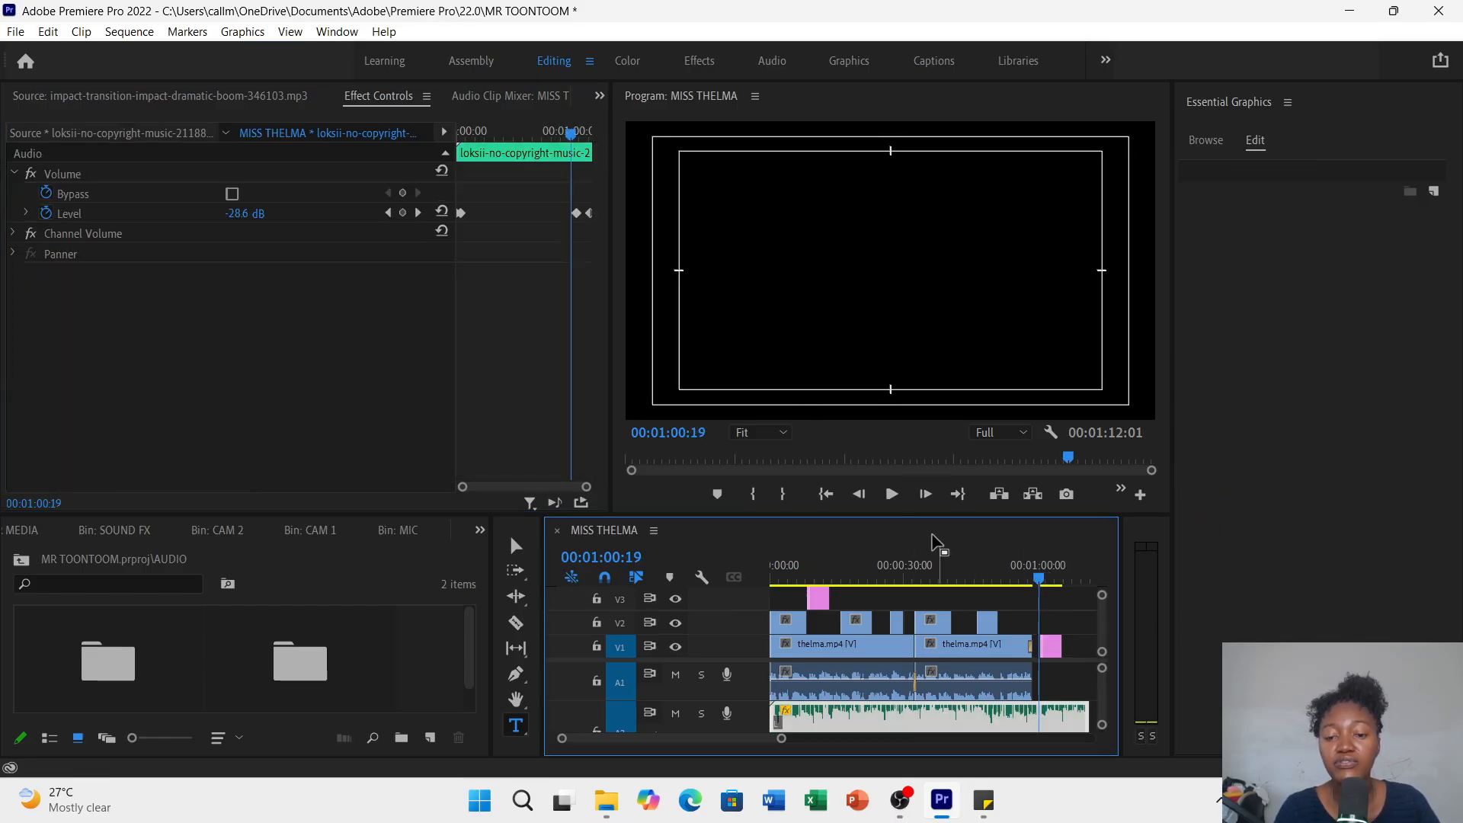
{"action": "left_click", "coordinate": [899, 495]}
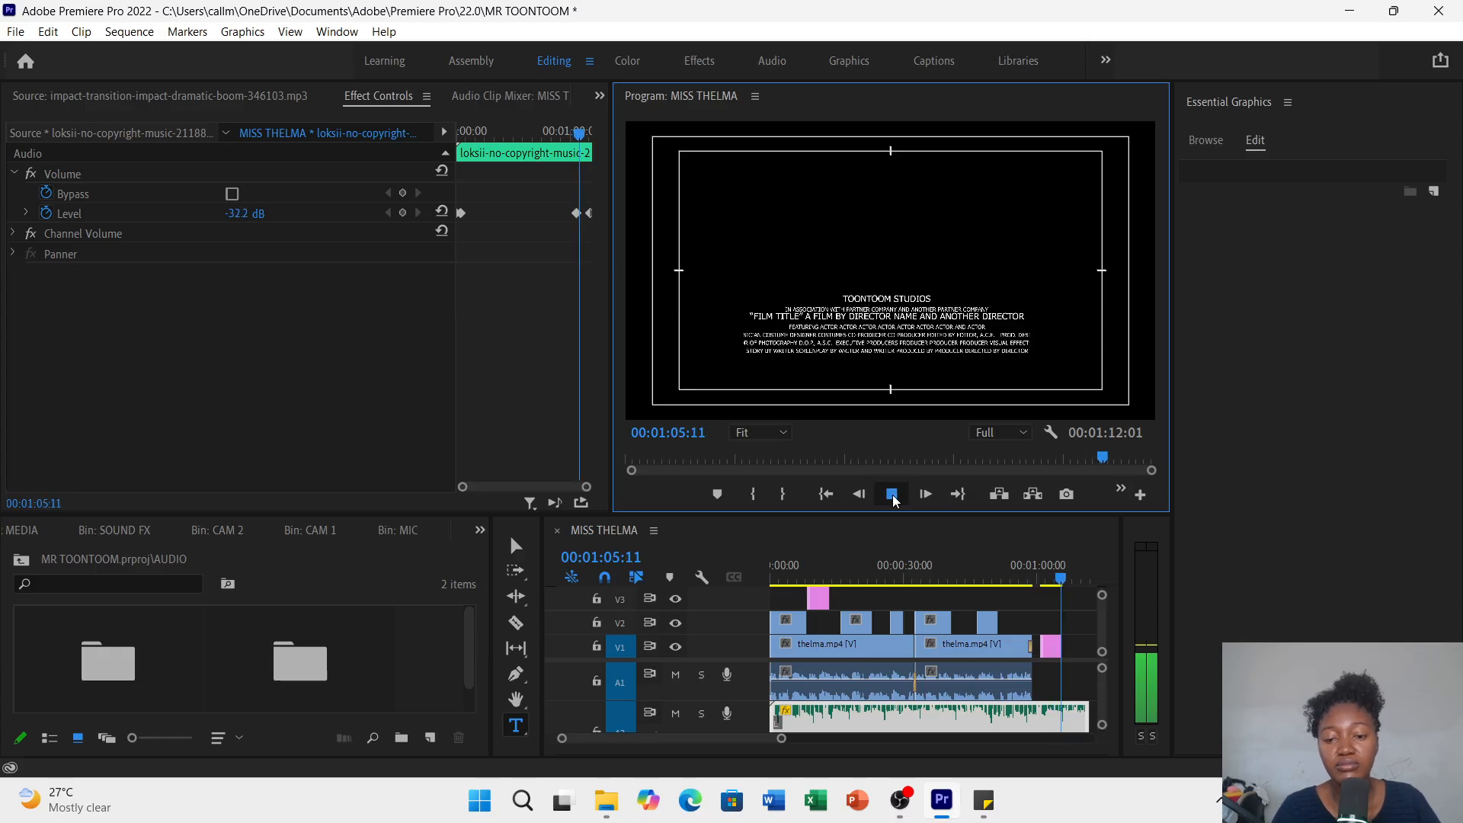
{"action": "left_click", "coordinate": [893, 495]}
{"action": "left_click", "coordinate": [1028, 569]}
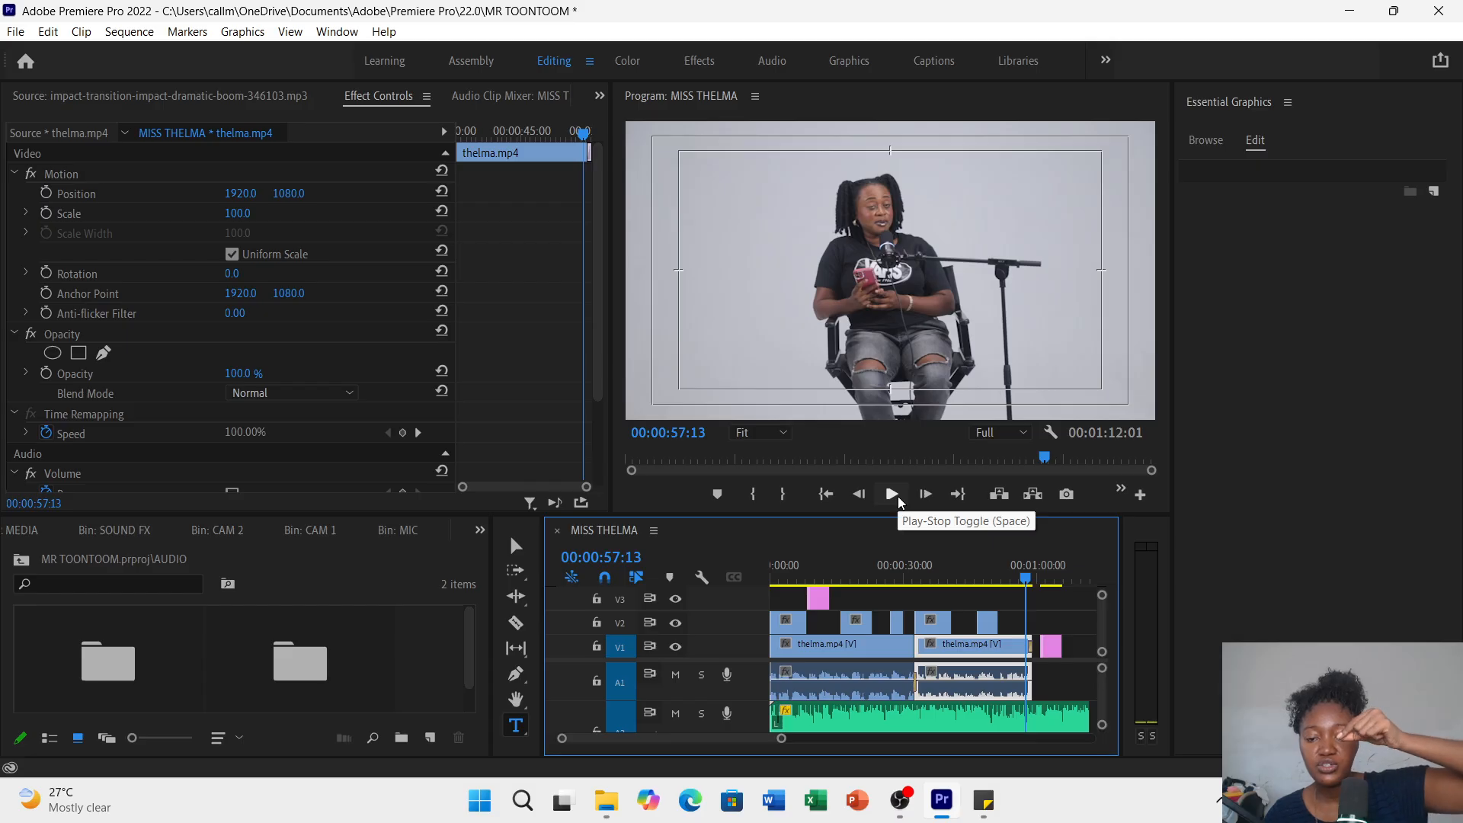
{"action": "left_click", "coordinate": [893, 494]}
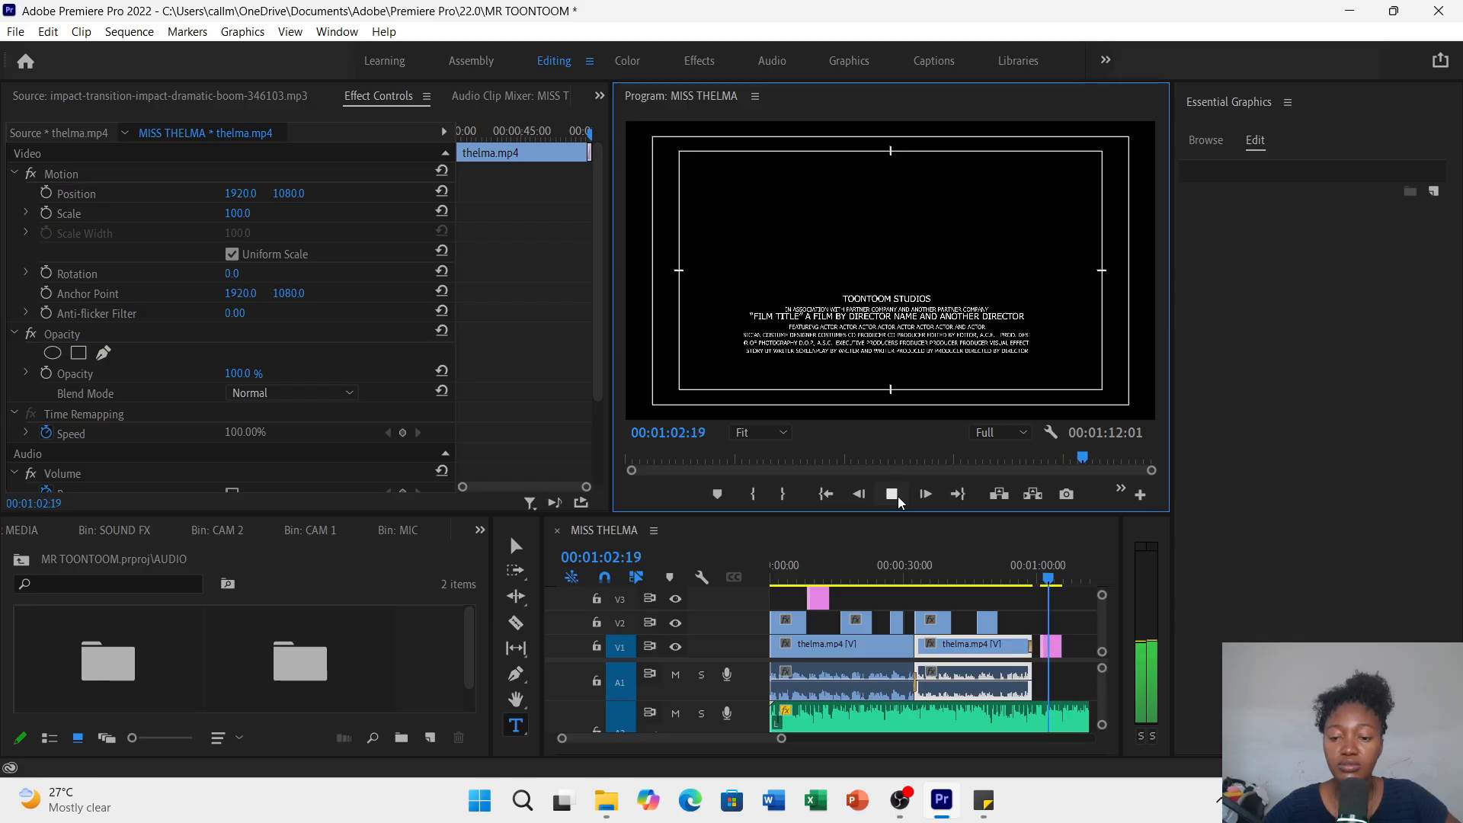
{"action": "left_click", "coordinate": [898, 496]}
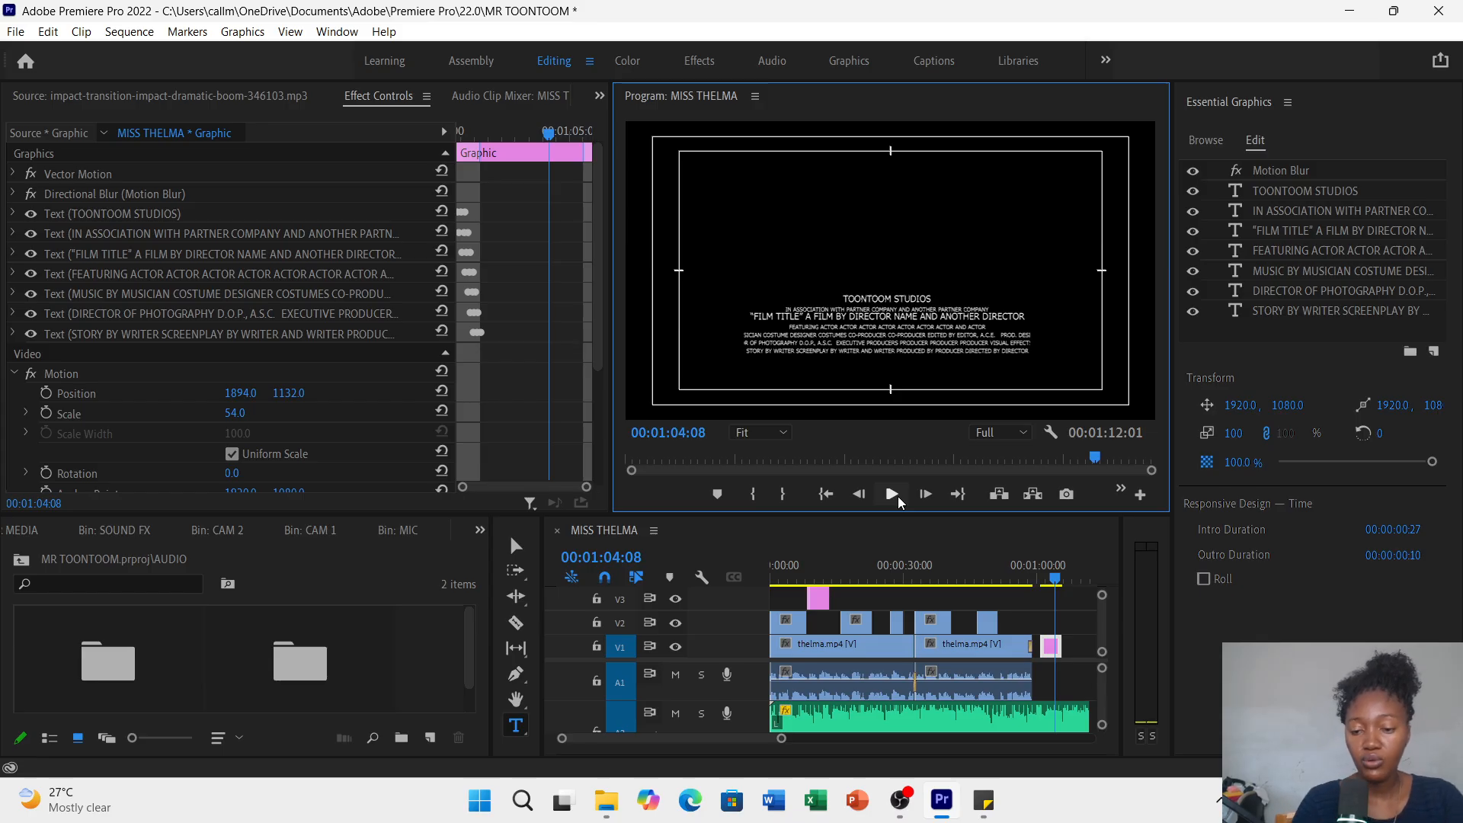
{"action": "left_click", "coordinate": [891, 494]}
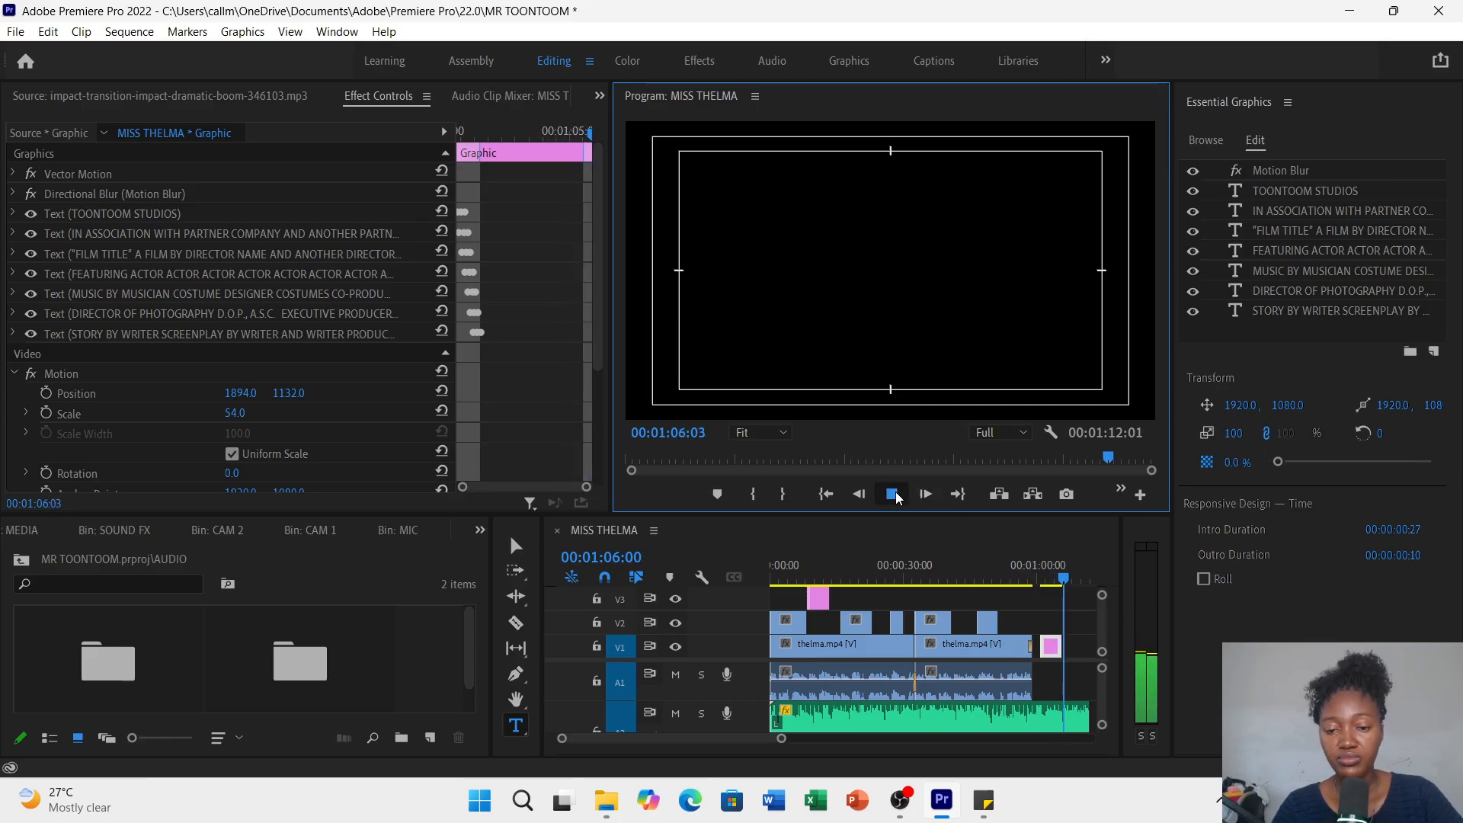
{"action": "left_click", "coordinate": [891, 494]}
- Delete the credits graphic from V1 and start a new text layer below the middle of the frame at 00:01:06:06
{"action": "left_click", "coordinate": [1053, 655]}
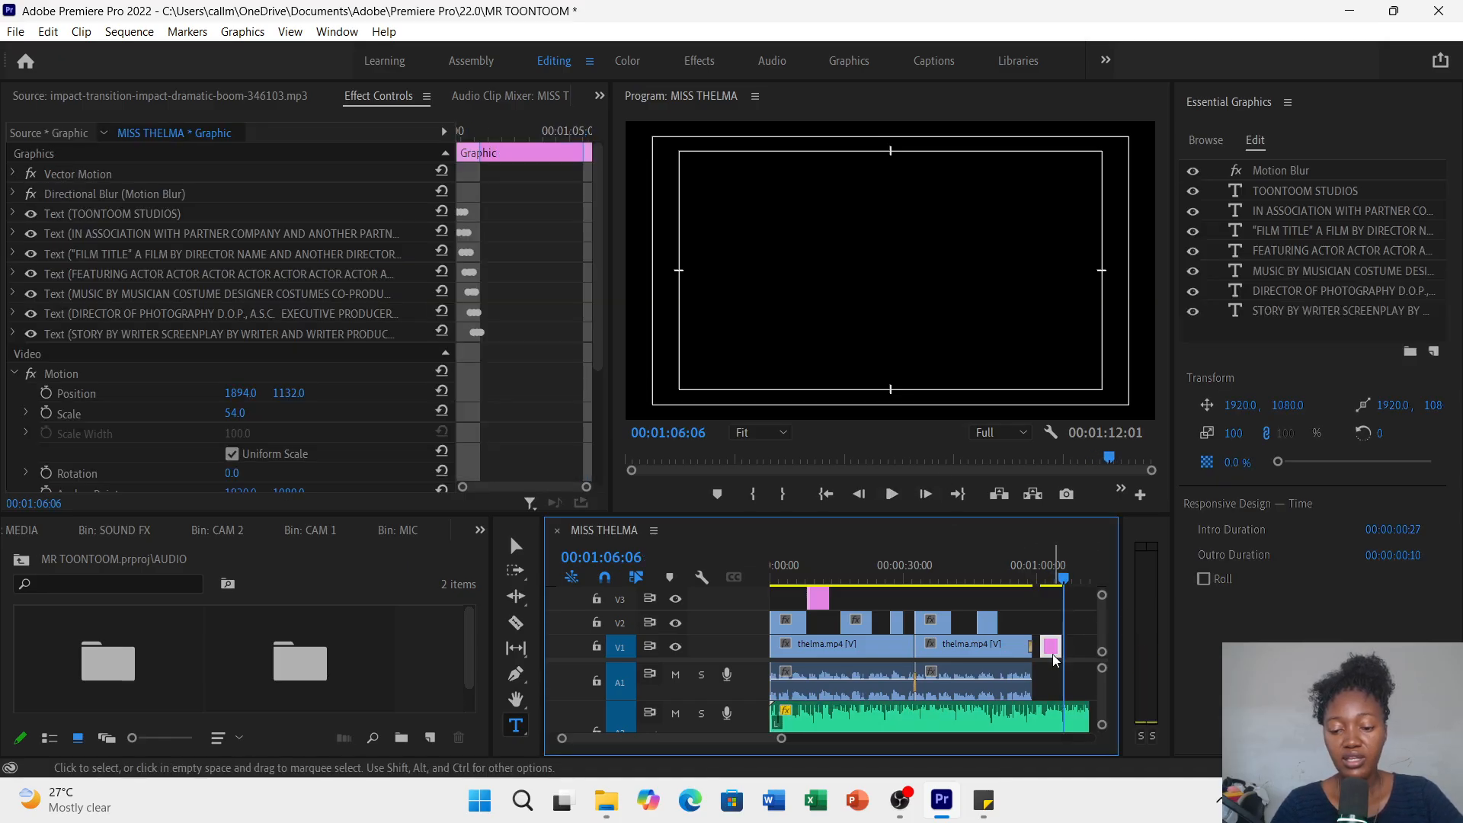
{"action": "key", "text": "Delete"}
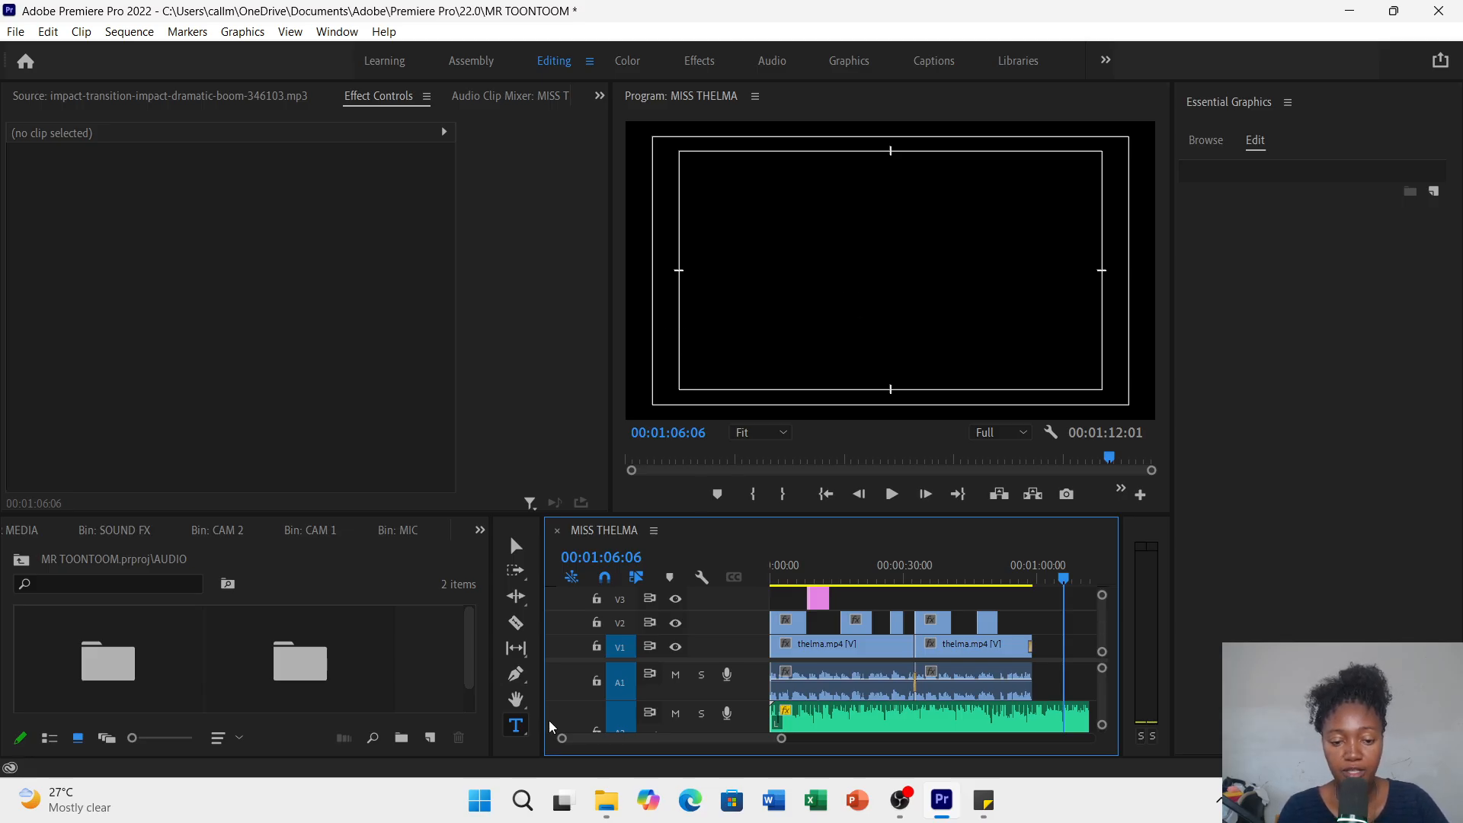
{"action": "left_click", "coordinate": [514, 726]}
{"action": "left_click", "coordinate": [847, 315]}
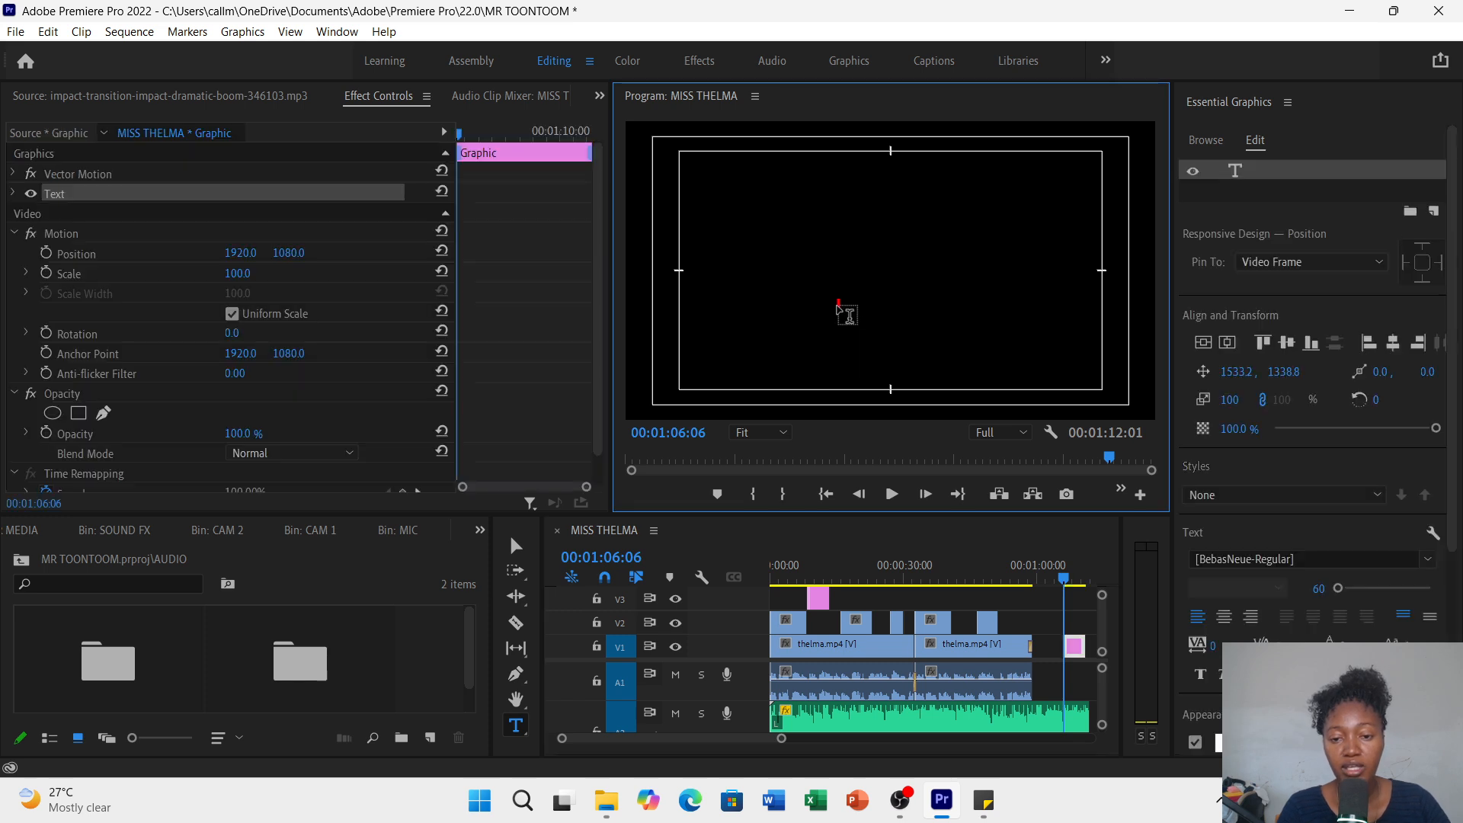
{"action": "type", "text": "WWW.DJBLACKGH"}
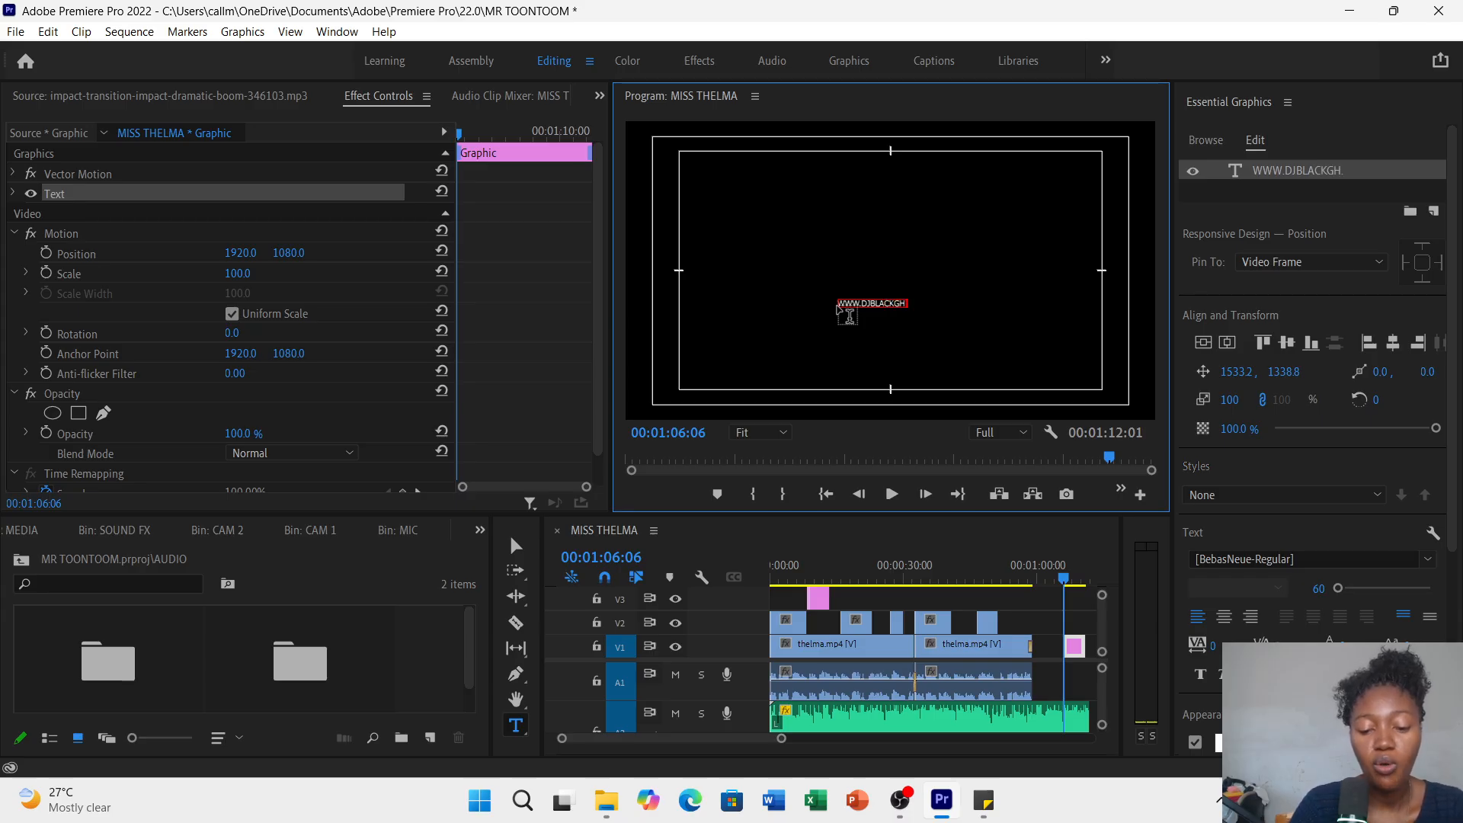
{"action": "type", "text": "M"}
{"action": "key", "text": "BackSpace"}
{"action": "key", "text": "BackSpace"}
{"action": "key", "text": "BackSpace"}
{"action": "key", "text": "BackSpace"}
{"action": "key", "text": "BackSpace"}
{"action": "key", "text": "BackSpace"}
{"action": "key", "text": "BackSpace"}
{"action": "key", "text": "BackSpace"}
{"action": "key", "text": "BackSpace"}
{"action": "key", "text": "BackSpace"}
{"action": "key", "text": "BackSpace"}
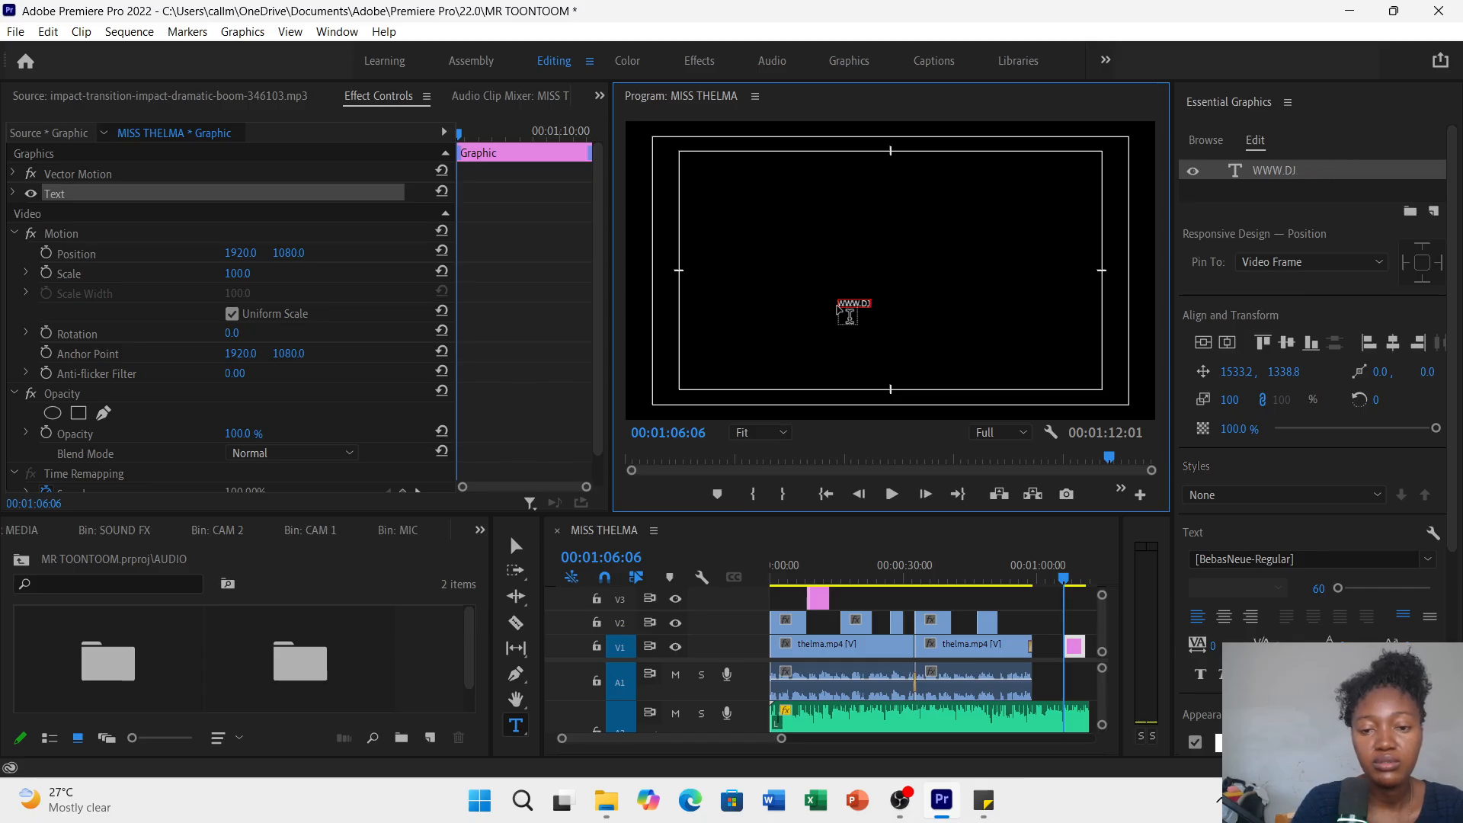
{"action": "key", "text": "BackSpace"}
{"action": "key", "text": "BackSpace"}
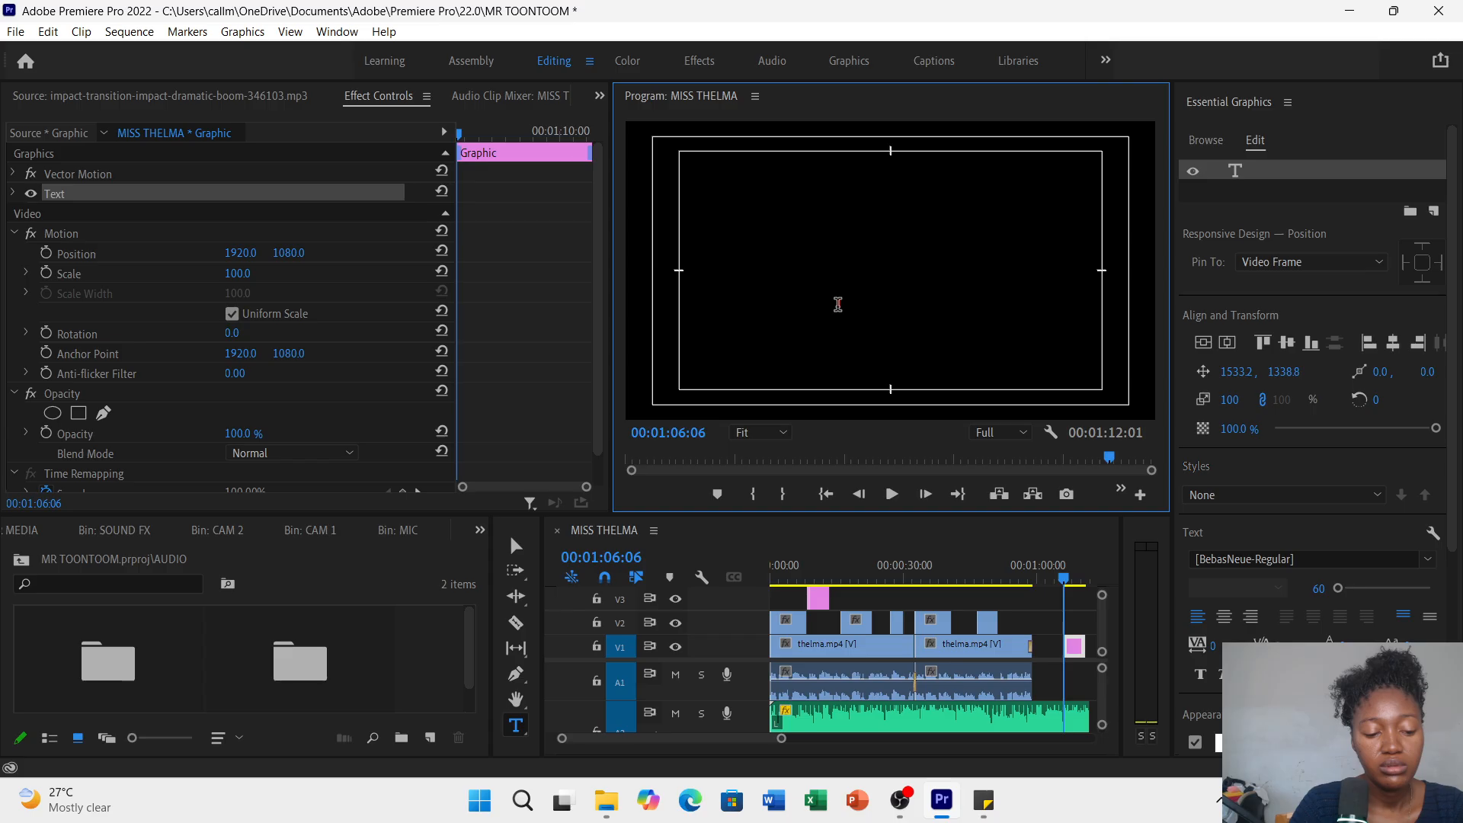
{"action": "type", "text": "www"}
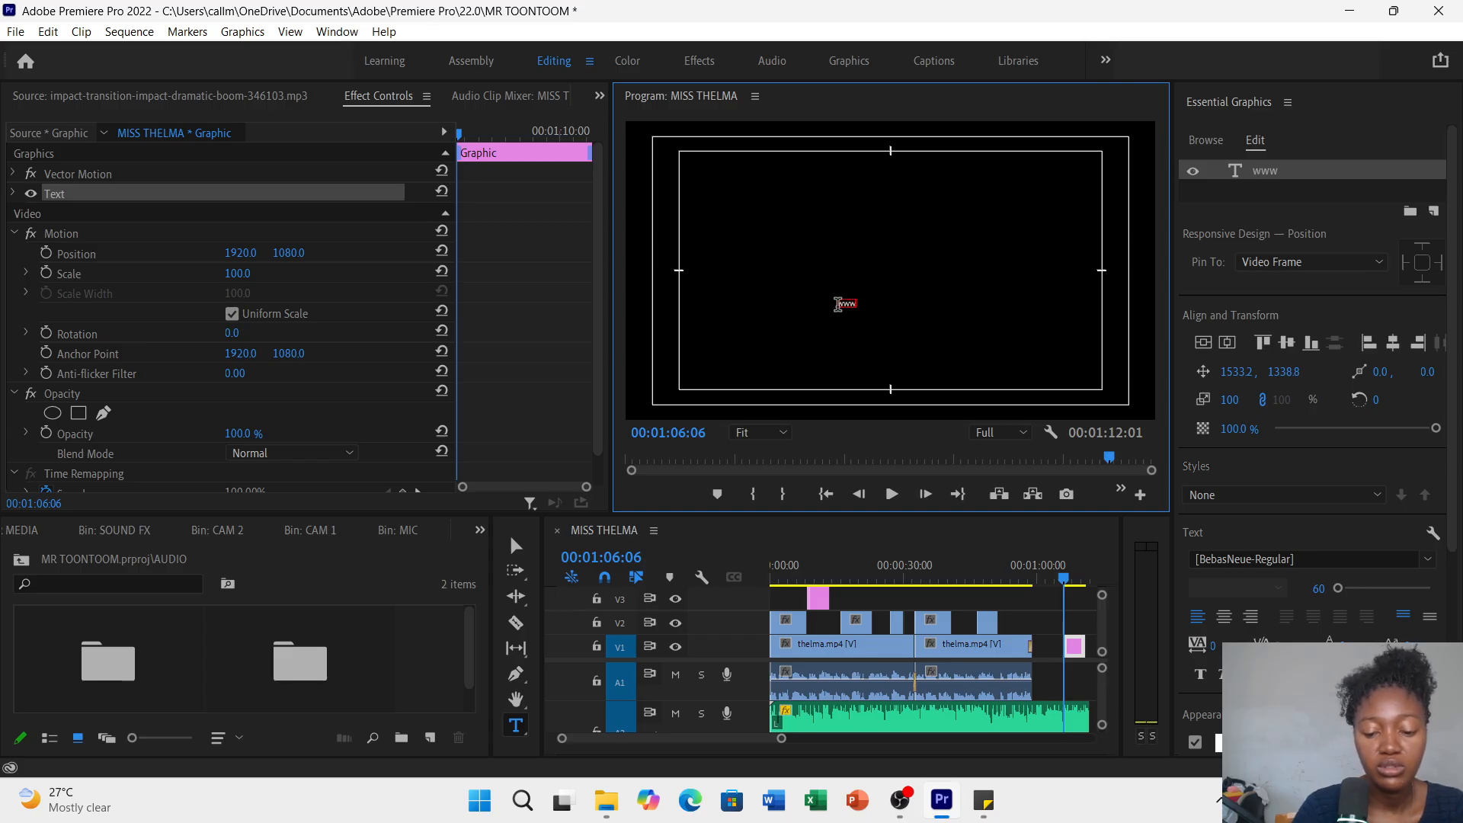
{"action": "type", "text": ".djblac"}
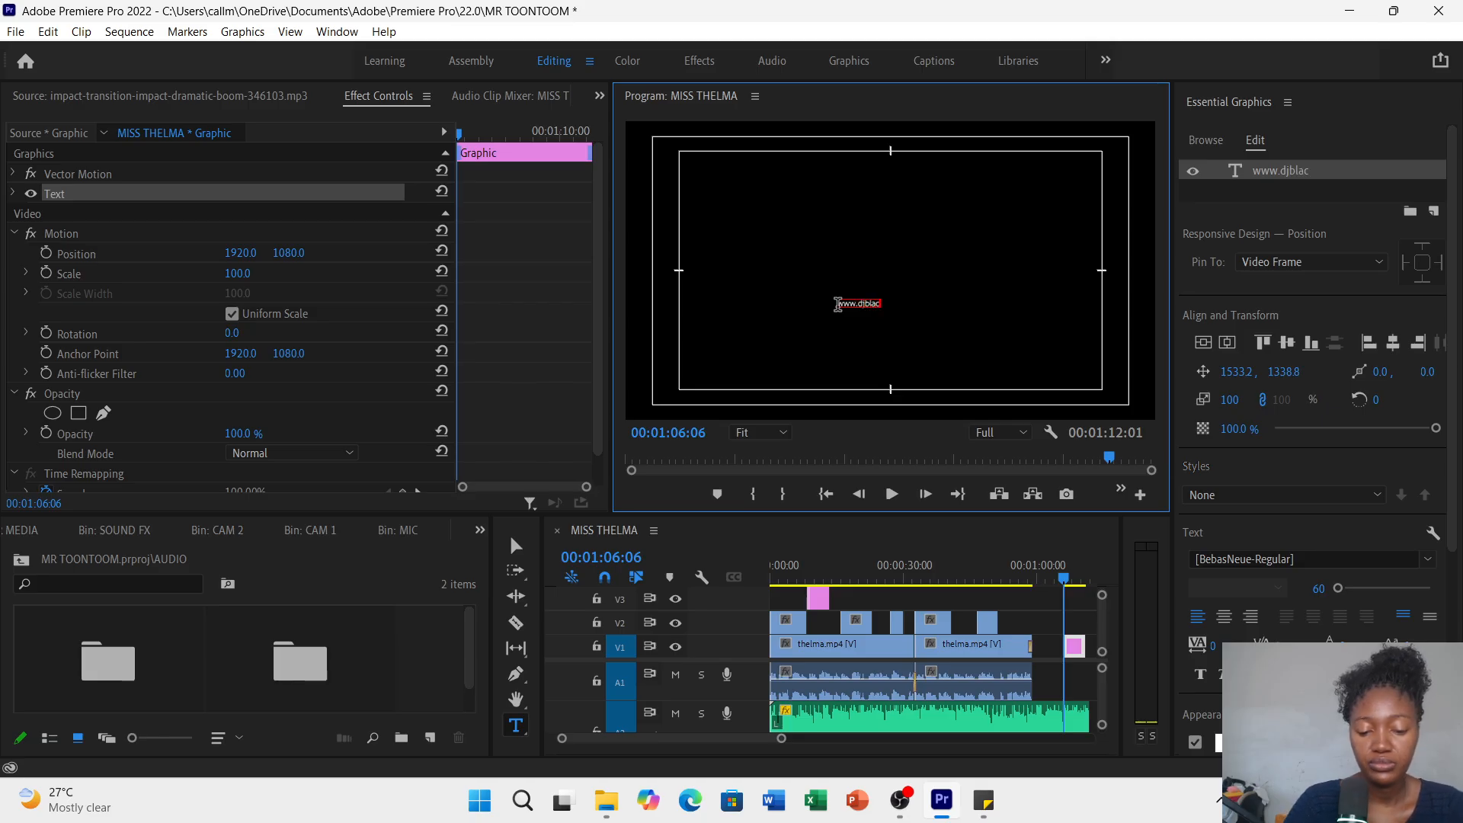
{"action": "type", "text": "k"}
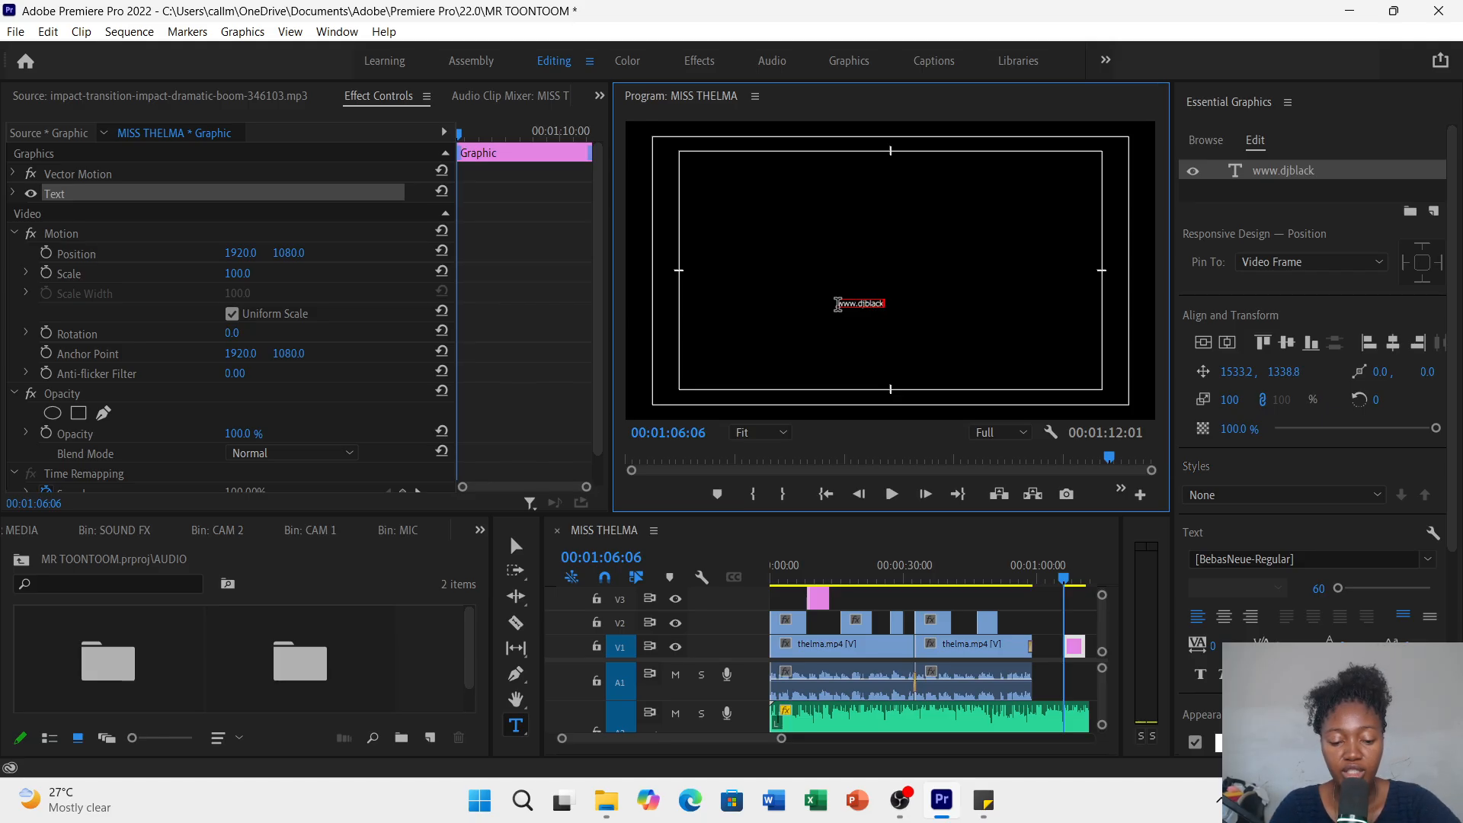
{"action": "type", "text": "gh.com"}
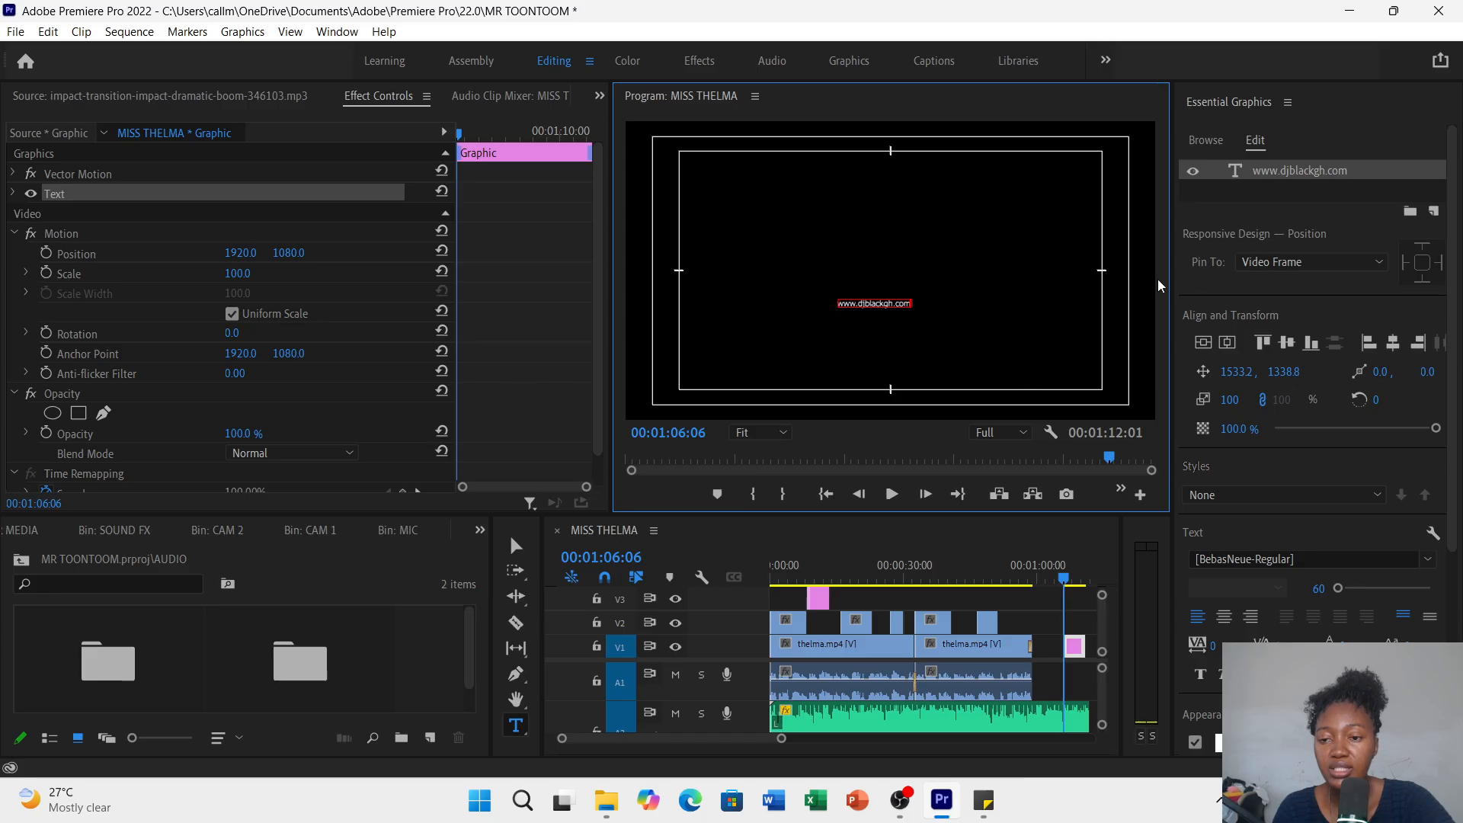
- Format the website title with font size 96 and wide letter tracking, and position it at 1313.2, 1293.8
{"action": "left_click", "coordinate": [1325, 171]}
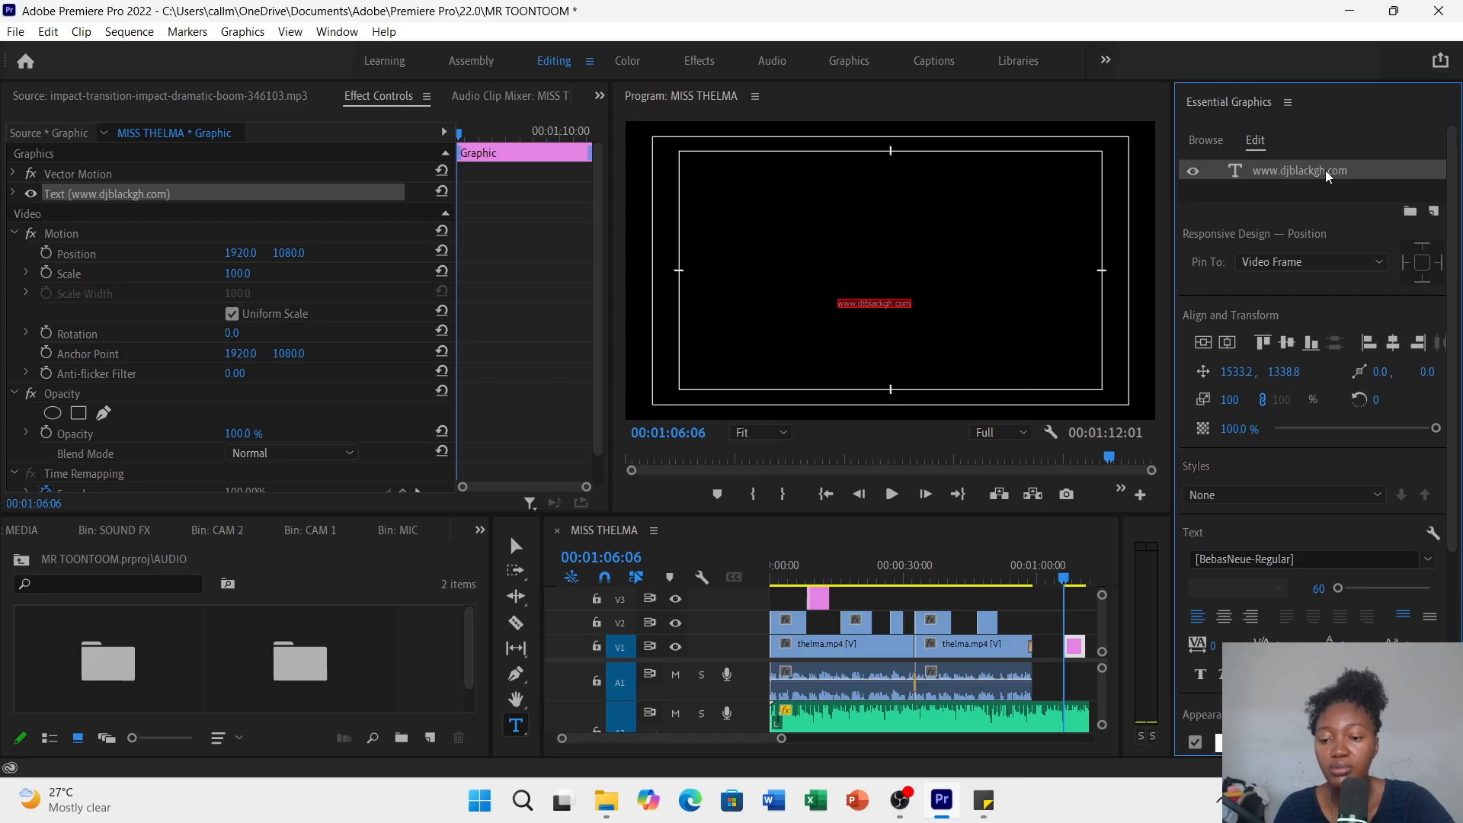
{"action": "left_click_drag", "start_coordinate": [1339, 589], "coordinate": [1342, 588]}
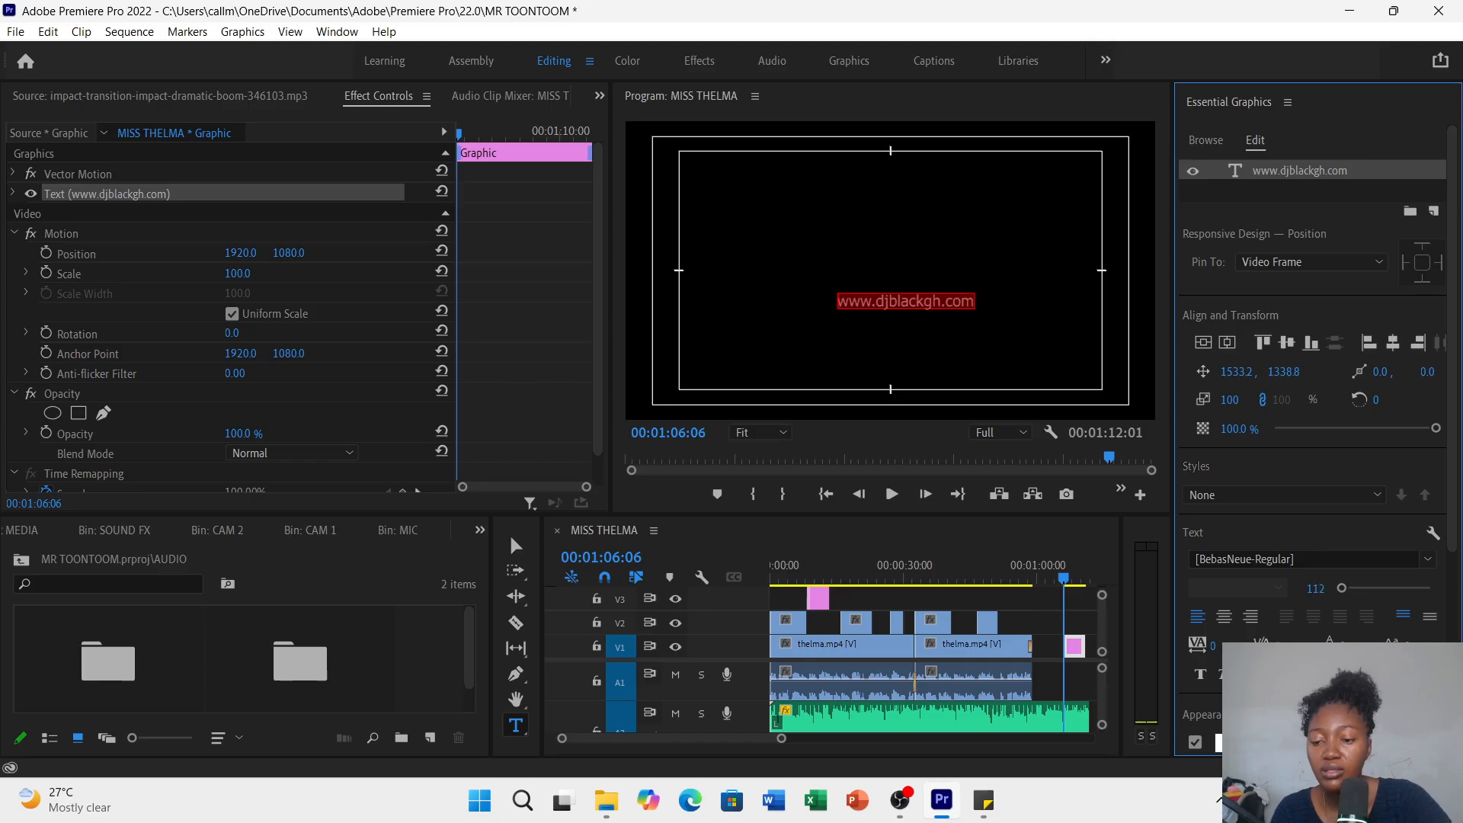
{"action": "left_click_drag", "start_coordinate": [1212, 648], "coordinate": [1295, 648]}
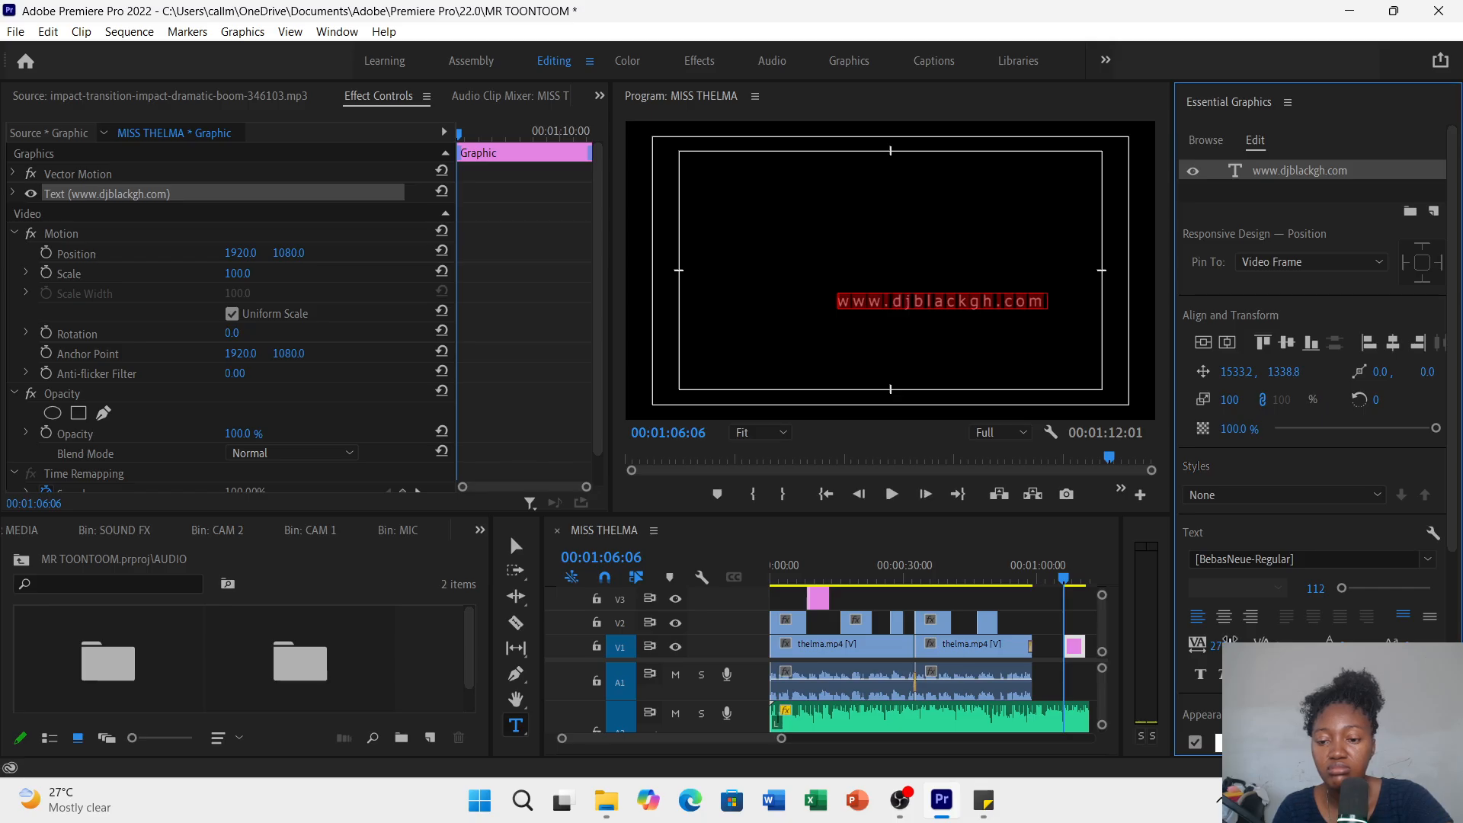
{"action": "left_click_drag", "start_coordinate": [1267, 368], "coordinate": [1106, 367]}
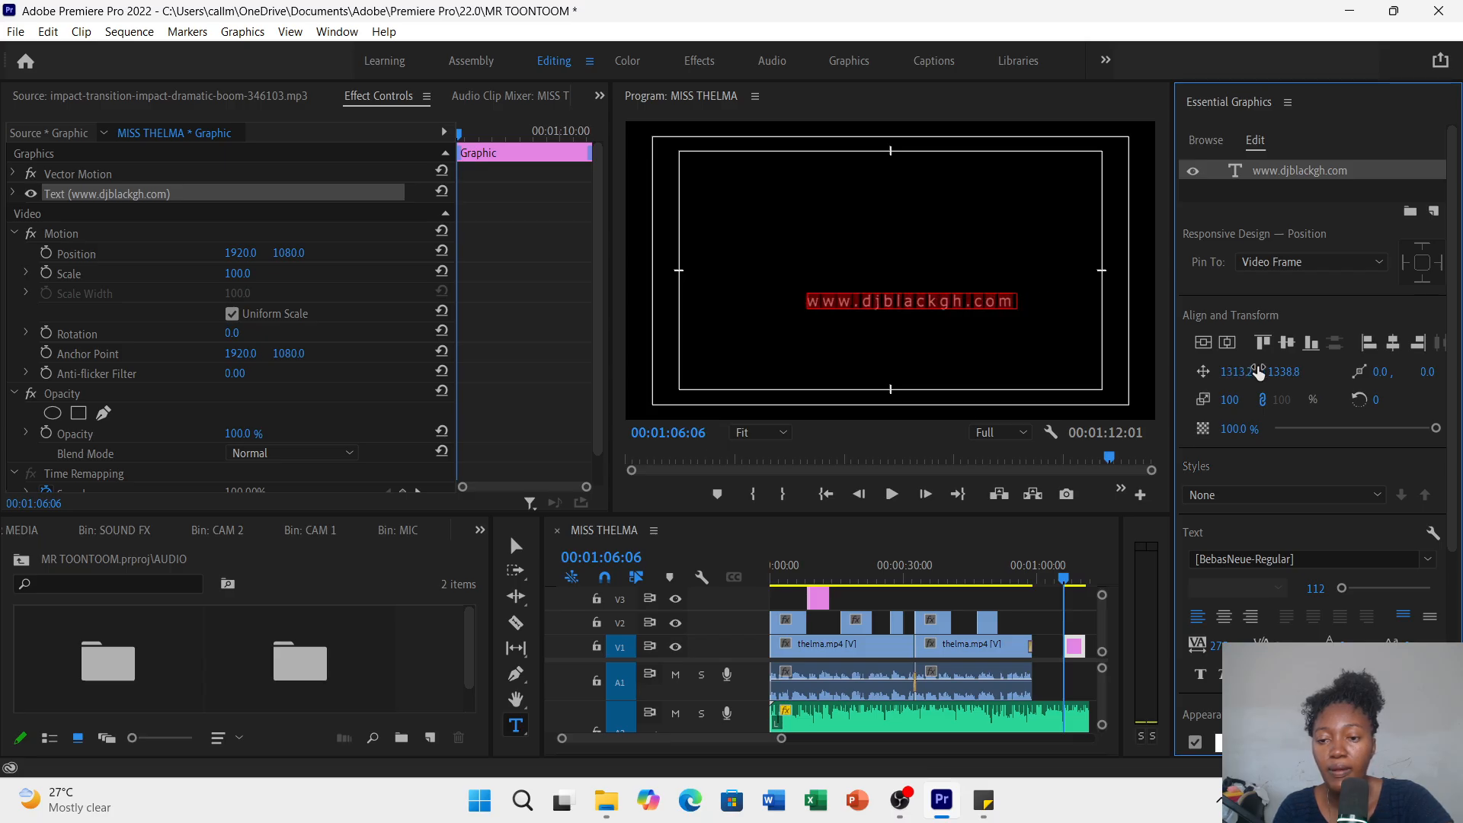
{"action": "left_click_drag", "start_coordinate": [1284, 371], "coordinate": [1250, 371]}
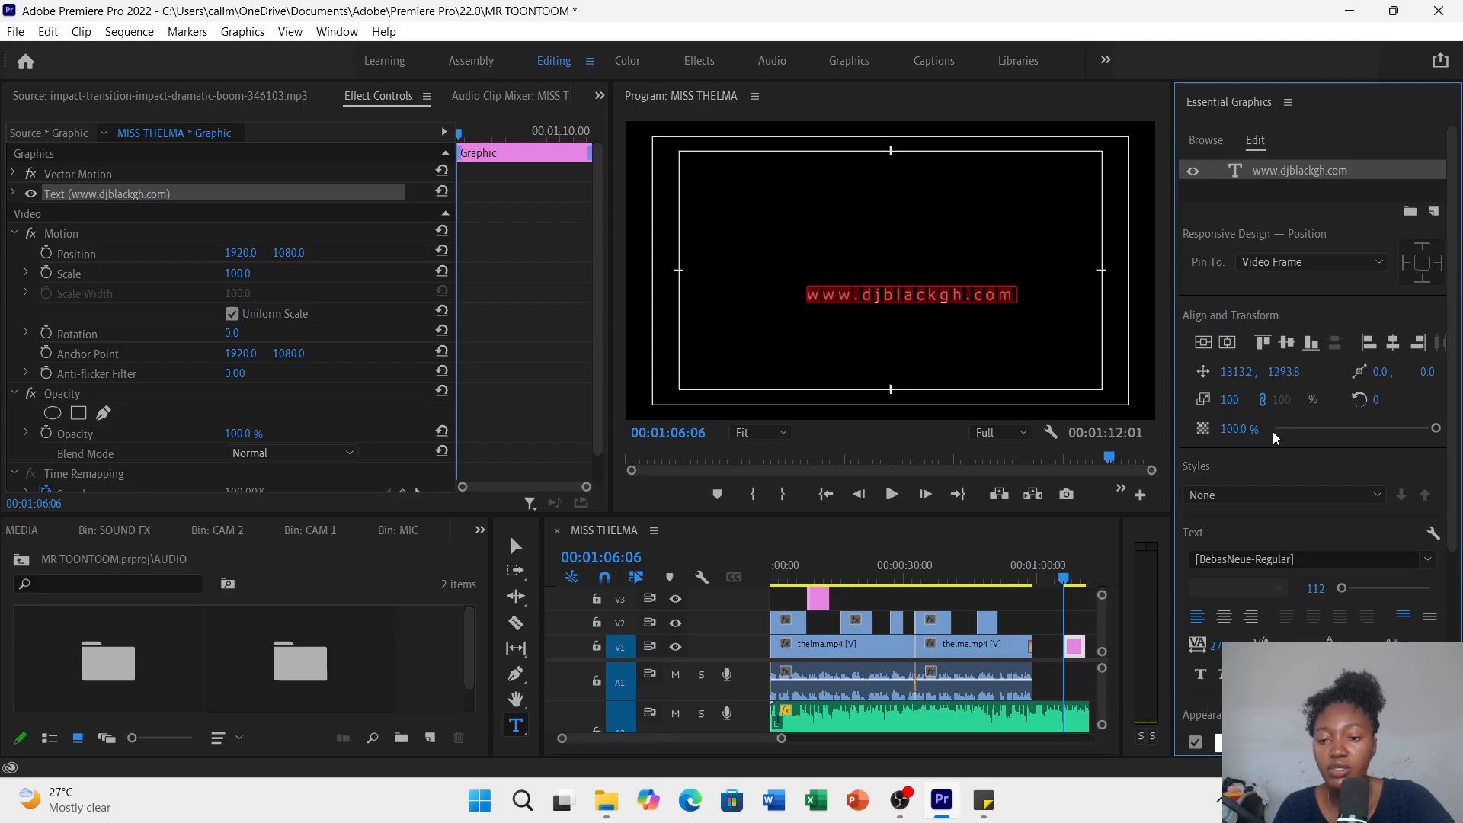
{"action": "left_click_drag", "start_coordinate": [1340, 589], "coordinate": [1342, 592]}
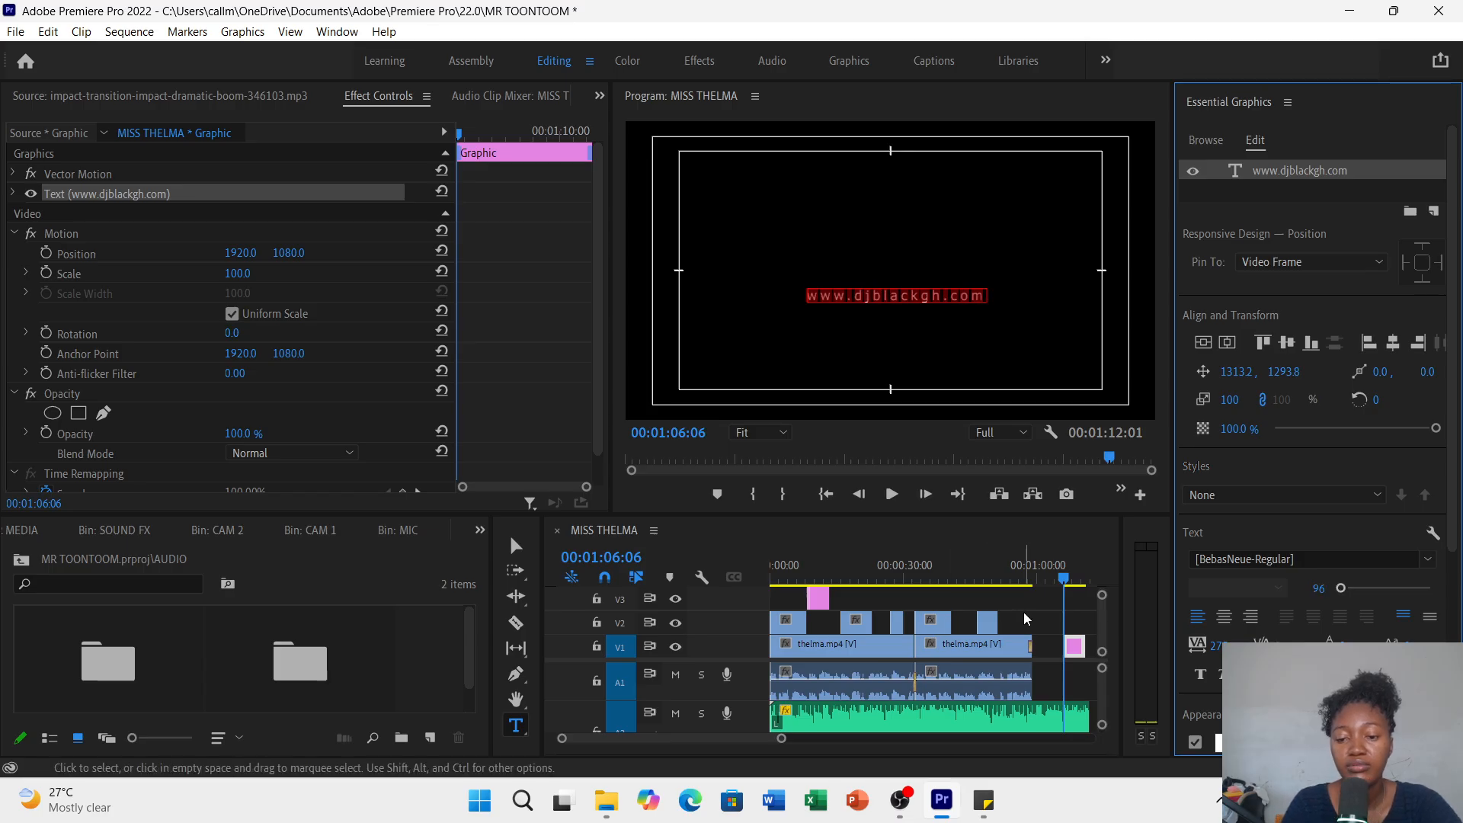
{"action": "left_click", "coordinate": [1048, 610]}
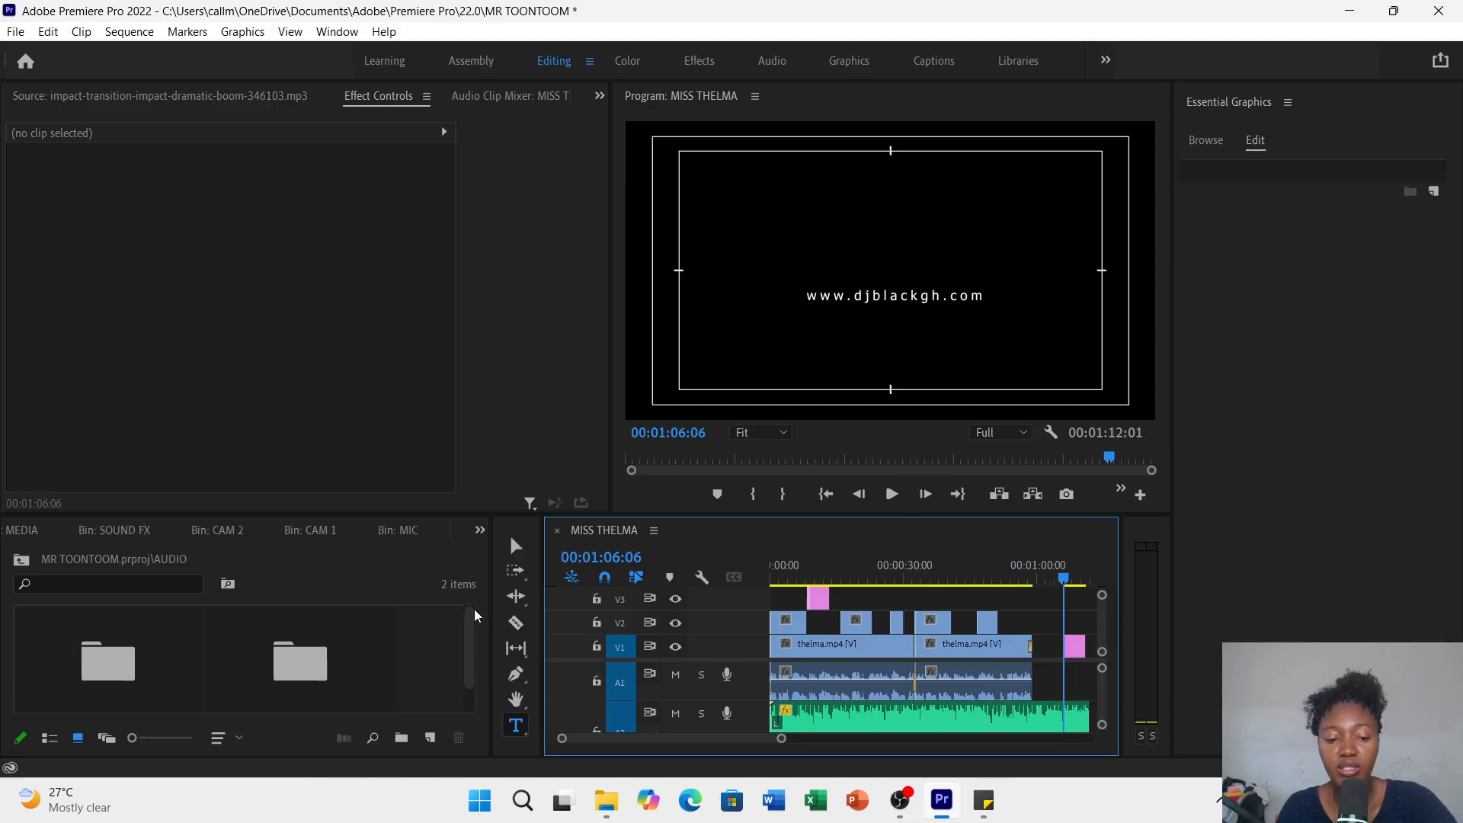
- Stack the Weebird Groupe logo from the OTHER MEDIA bin on V2 over the website title shortly after the interview, and preview it at 00:01:01:28
{"action": "left_click", "coordinate": [469, 643]}
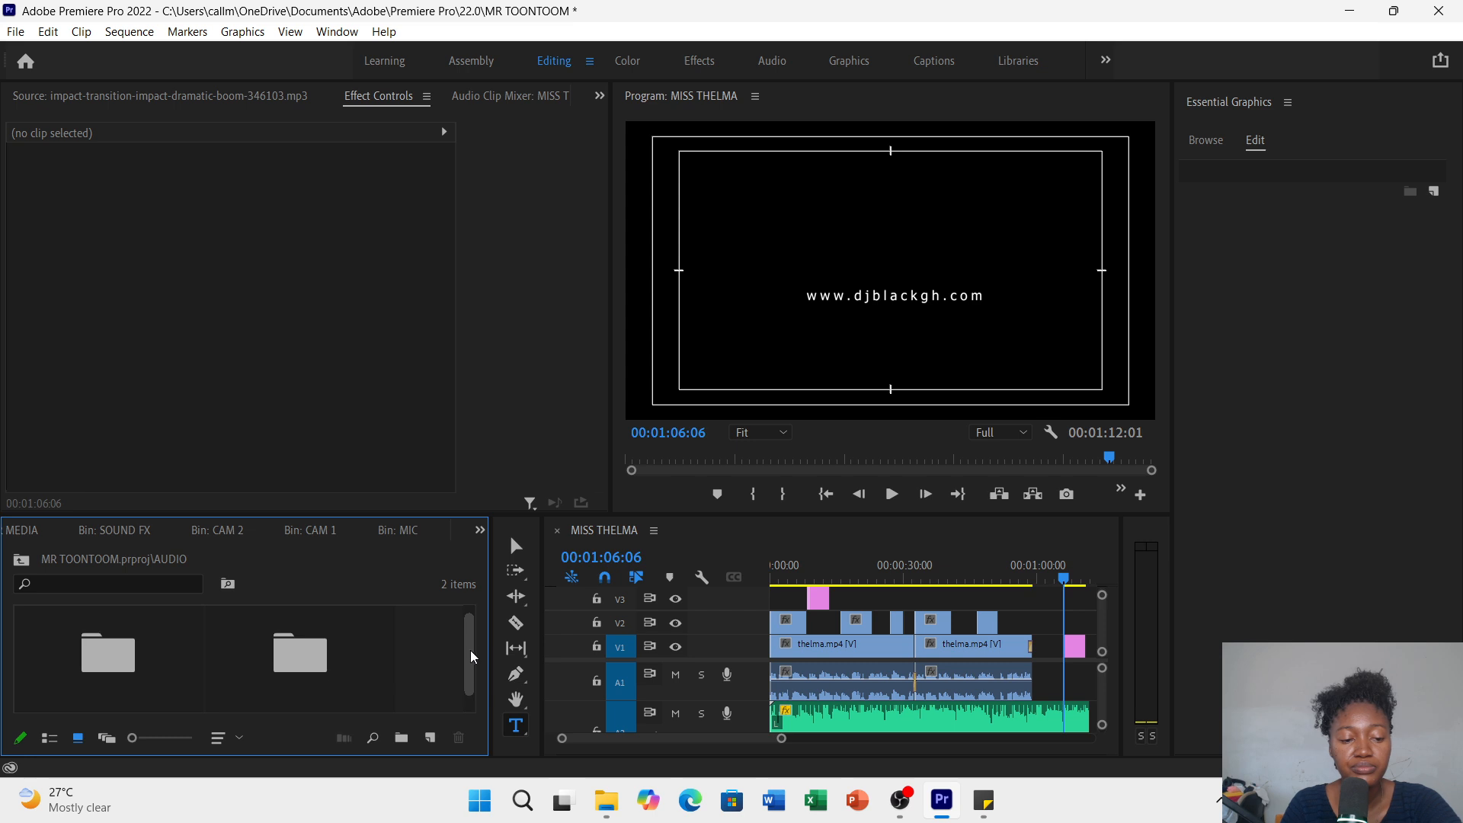
{"action": "left_click", "coordinate": [21, 562]}
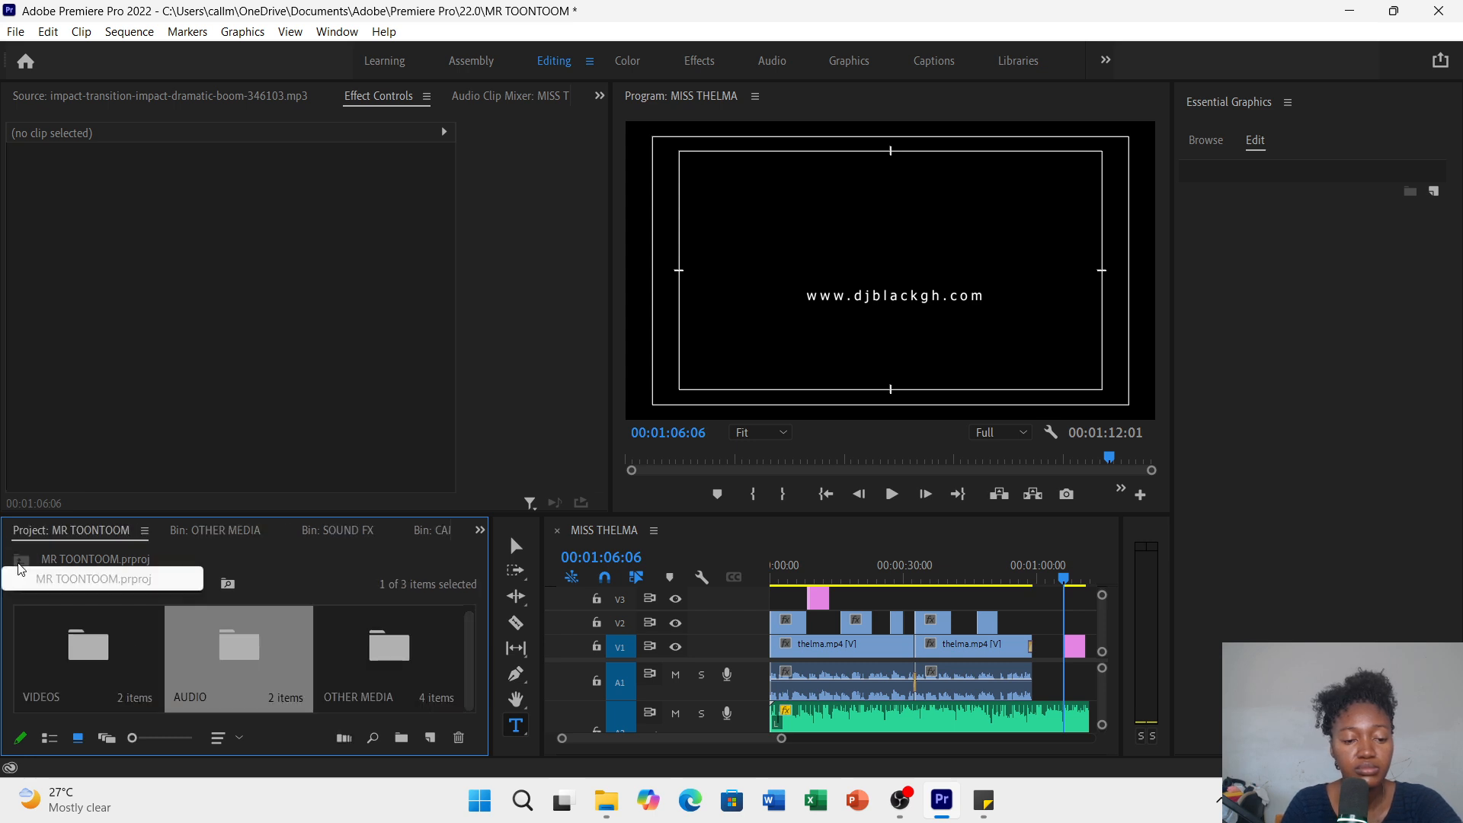
{"action": "double_click", "coordinate": [367, 635]}
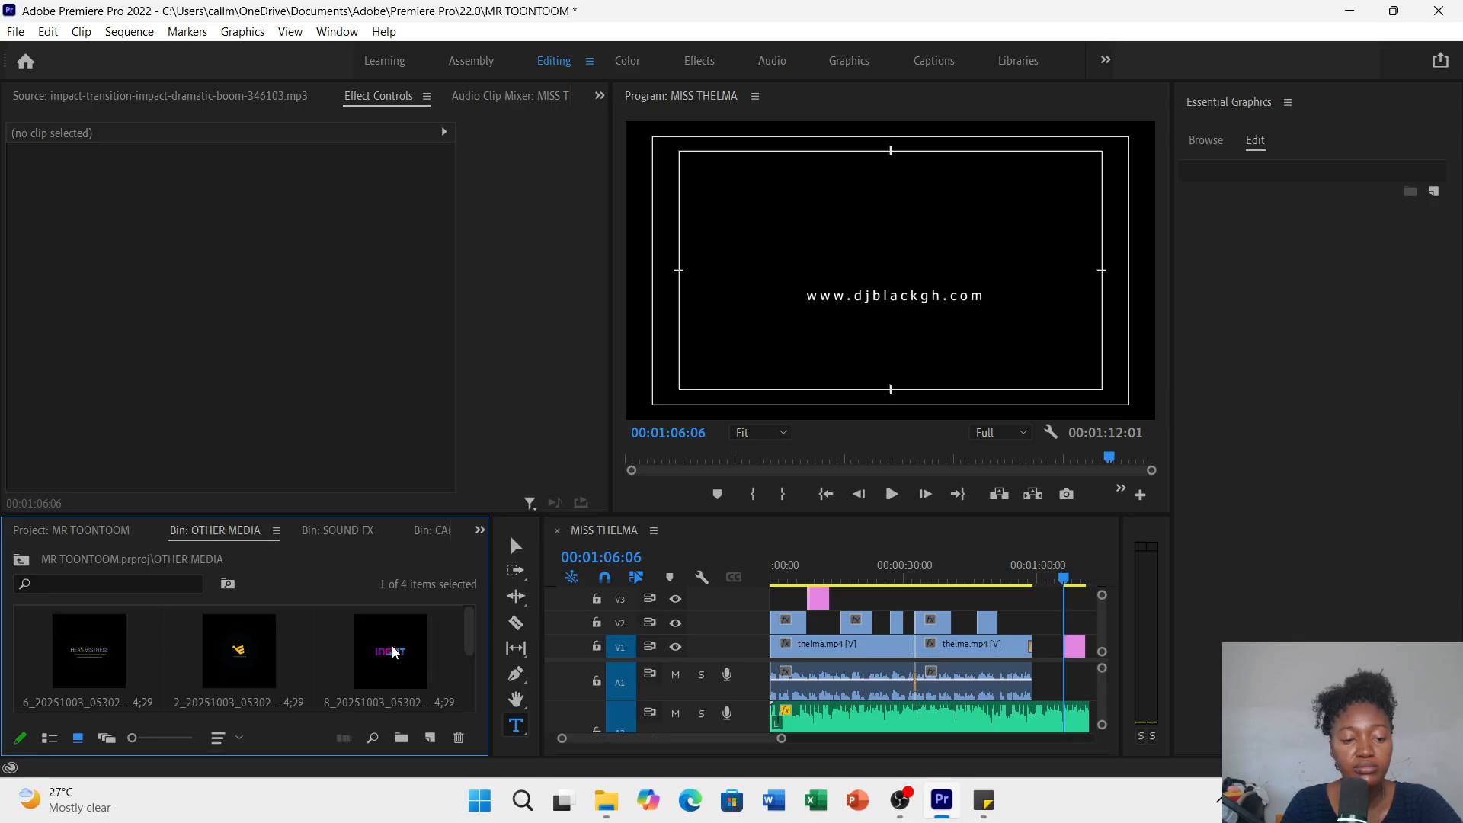
{"action": "double_click", "coordinate": [228, 669]}
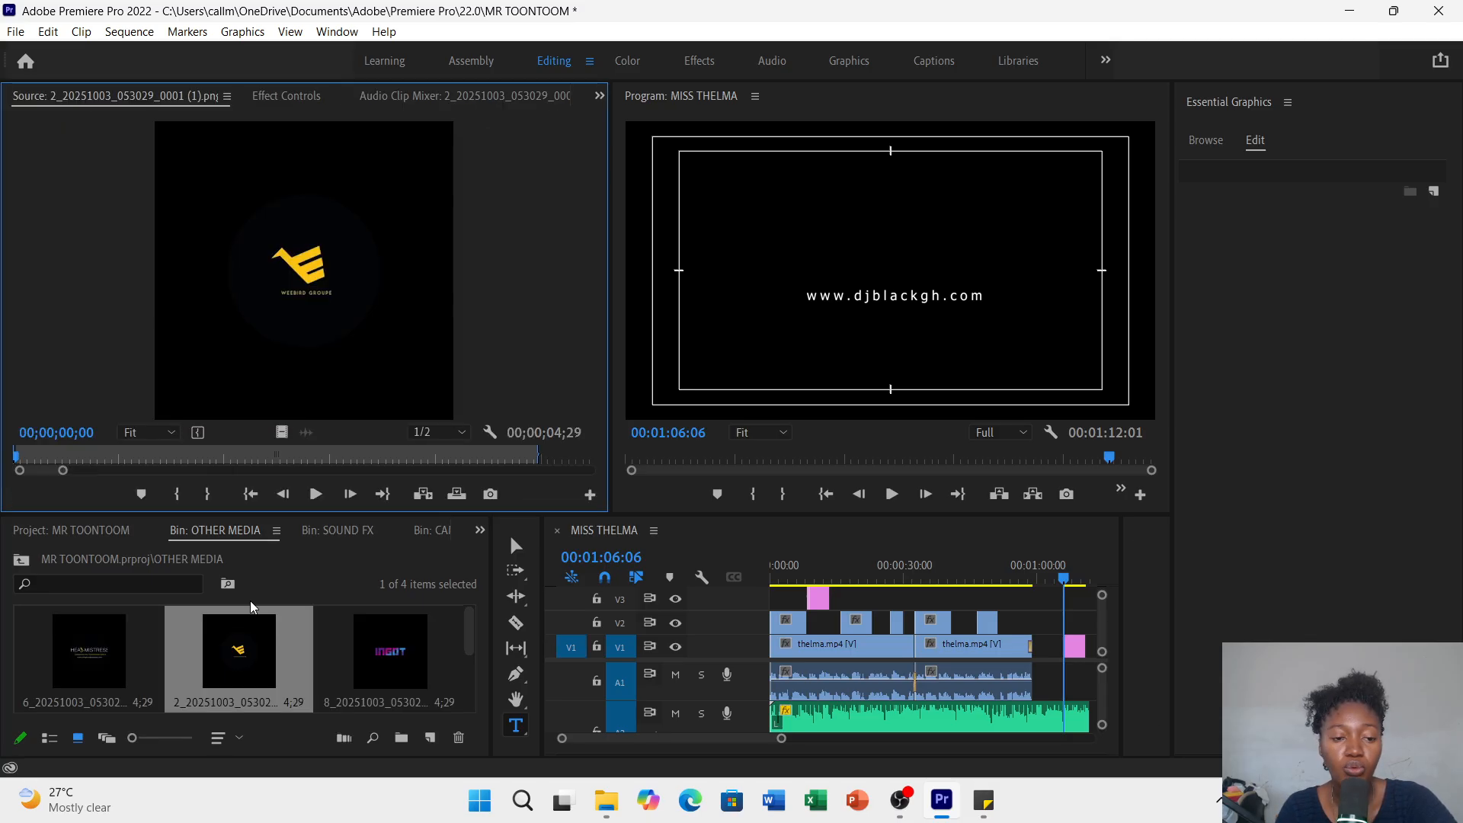
{"action": "left_click_drag", "start_coordinate": [281, 432], "coordinate": [1058, 653]}
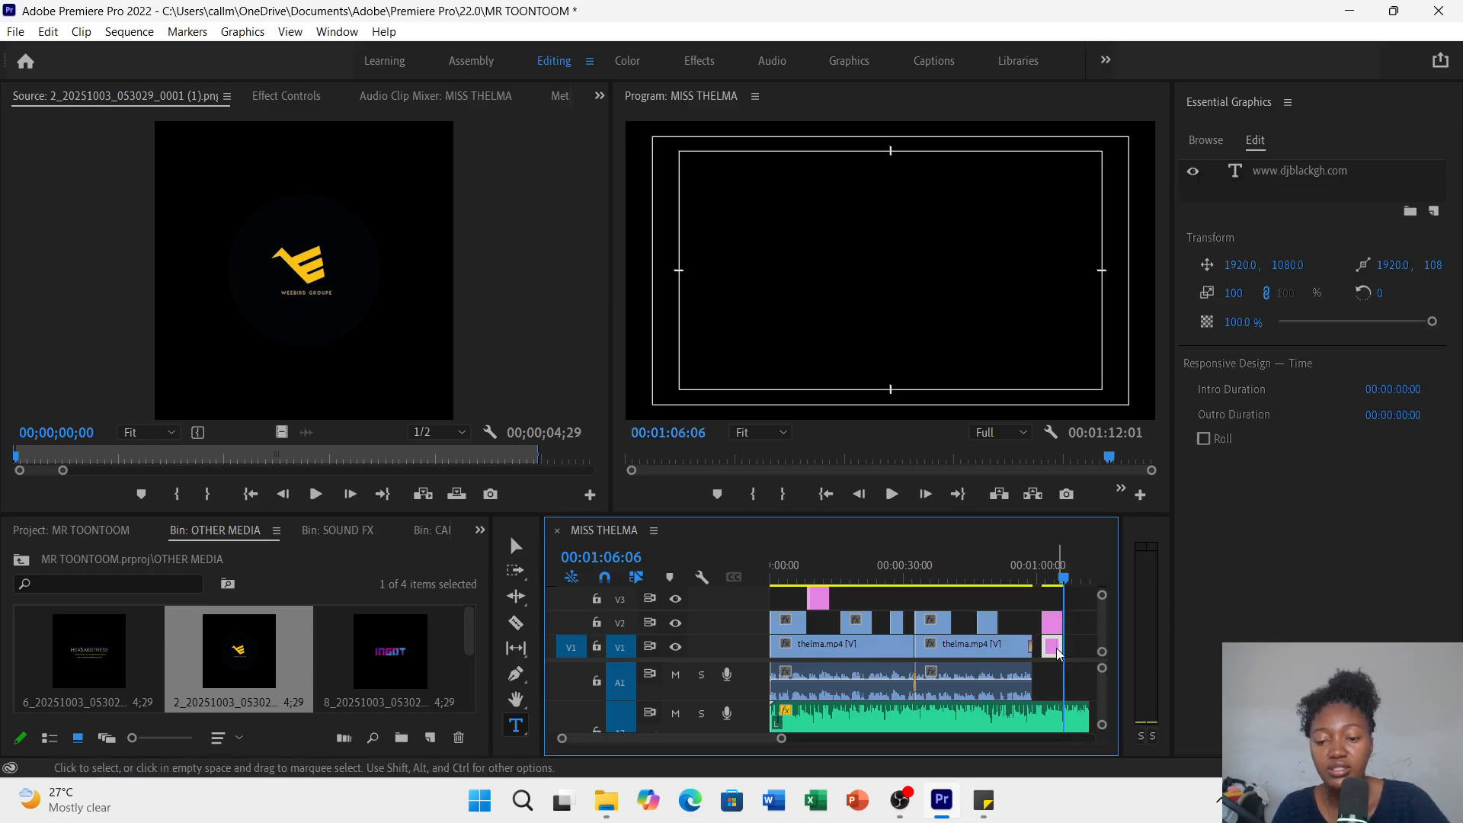
{"action": "left_click", "coordinate": [1047, 576]}
{"action": "left_click", "coordinate": [916, 285]}
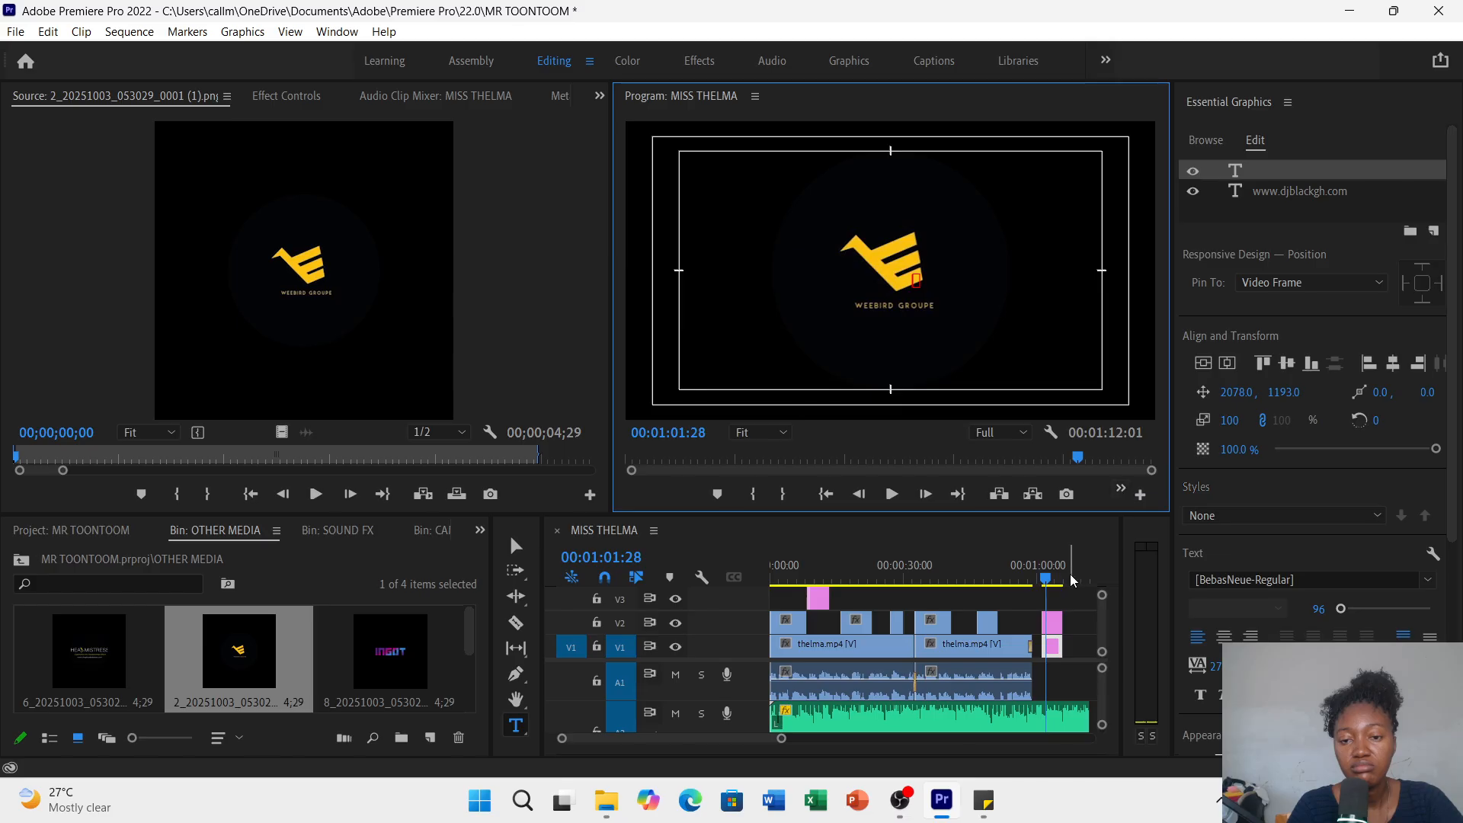
- Scale the Weebird Groupe logo clip on V2 to 22 and raise it so it sits just above the website address
{"action": "left_click", "coordinate": [1053, 628]}
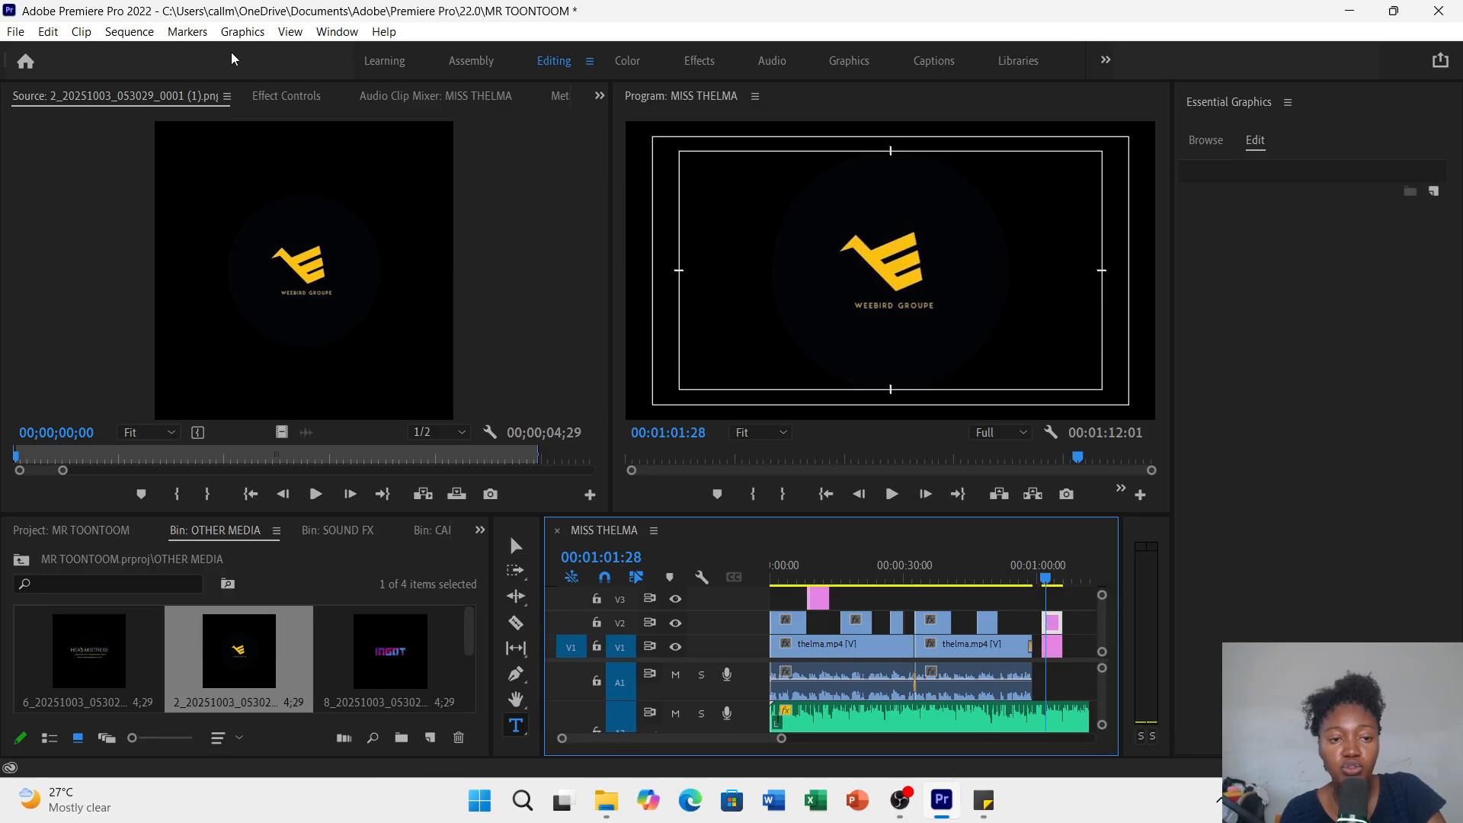
{"action": "left_click", "coordinate": [295, 94]}
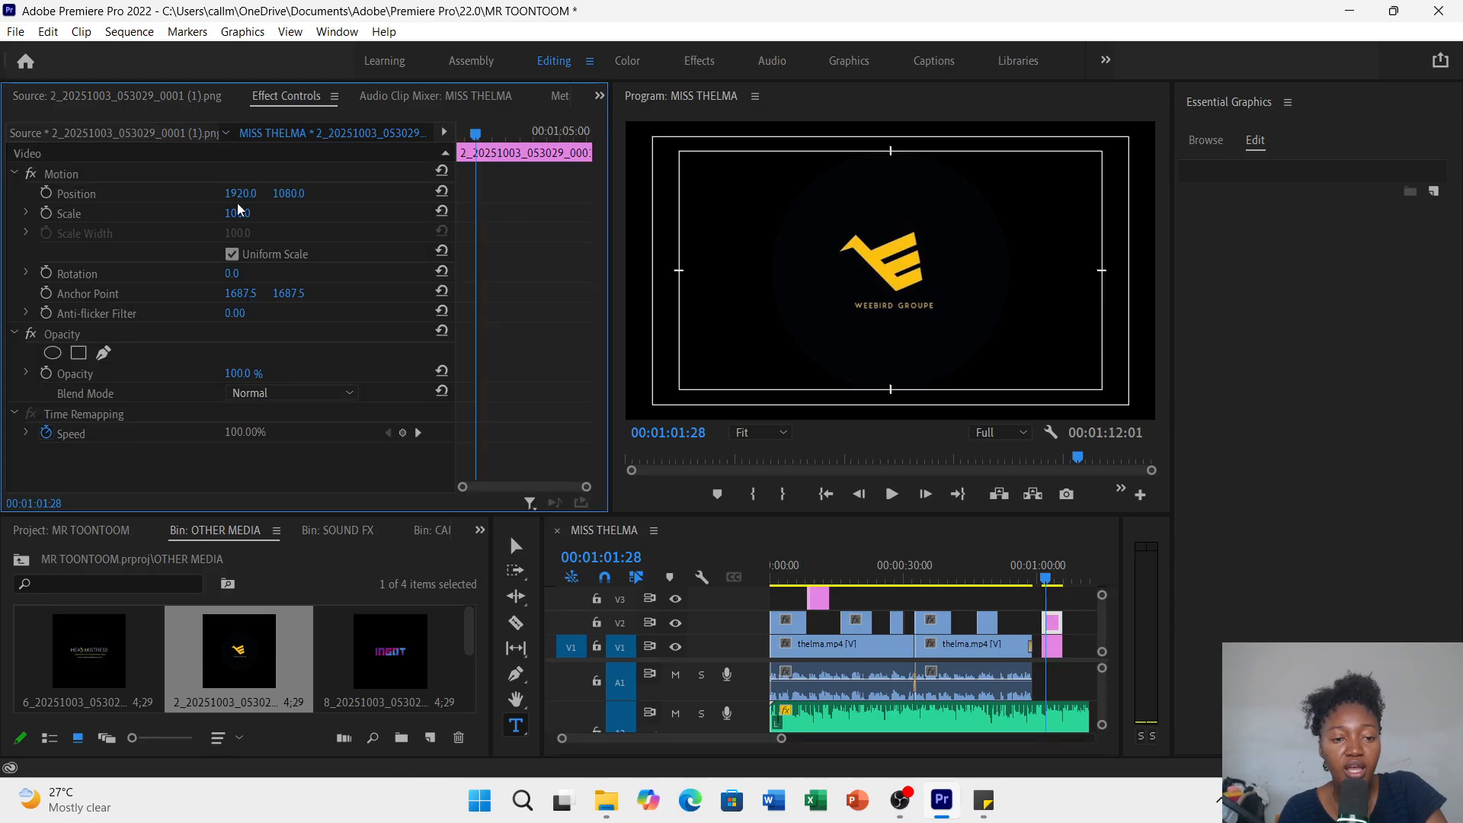
{"action": "left_click_drag", "start_coordinate": [238, 214], "coordinate": [178, 214]}
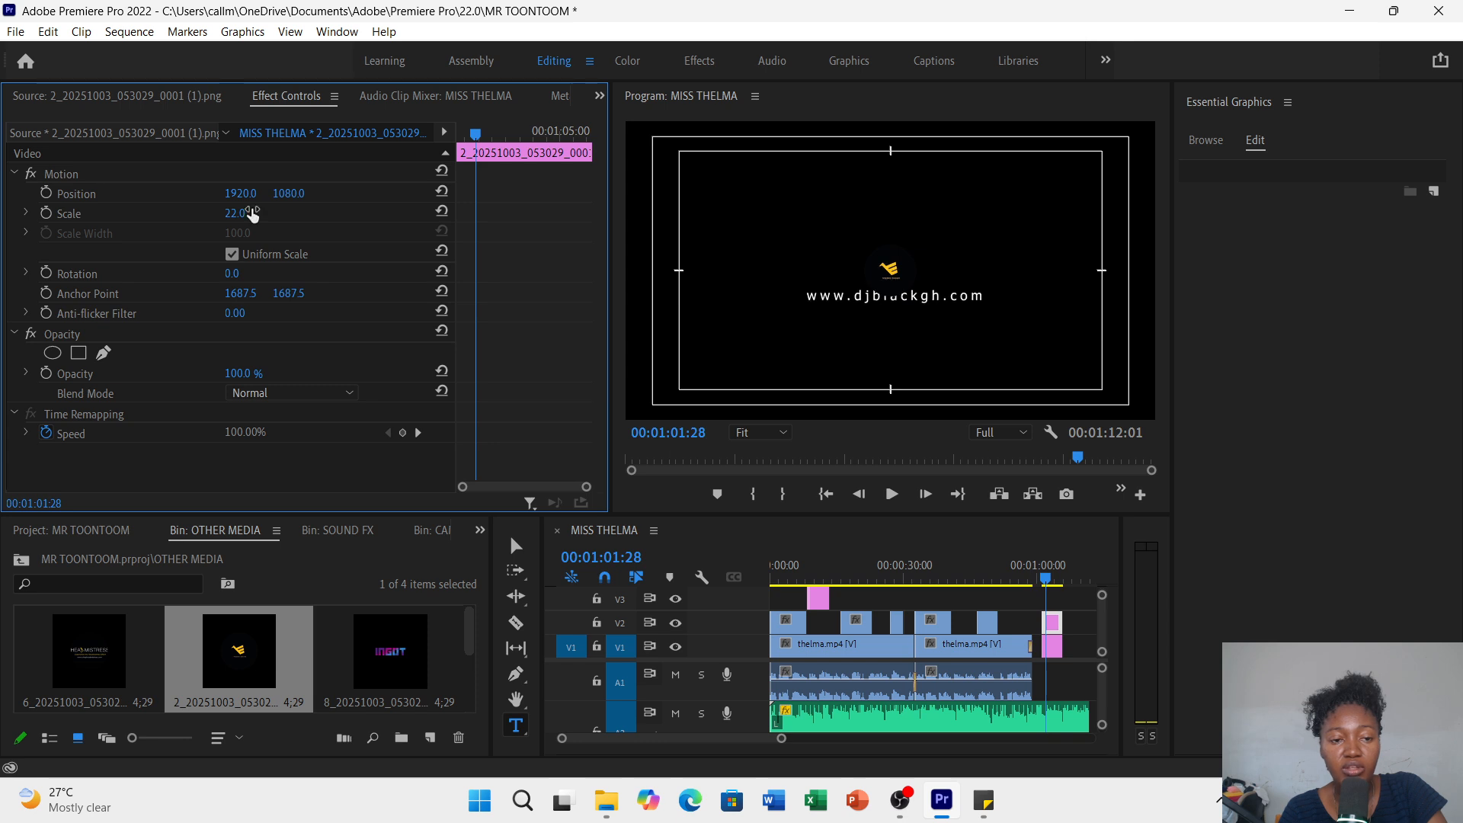
{"action": "left_click_drag", "start_coordinate": [289, 193], "coordinate": [267, 193]}
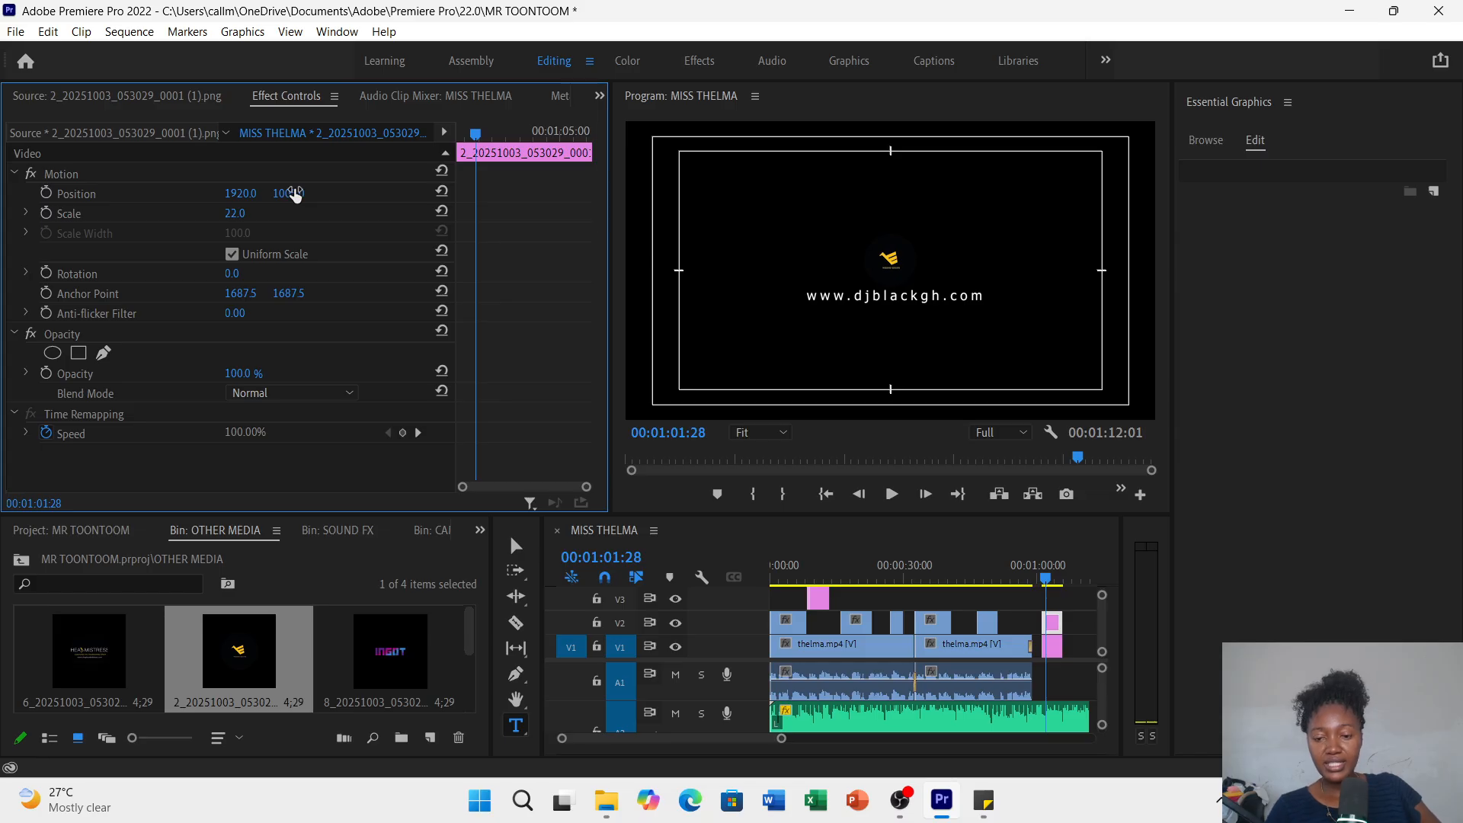
- Play the sequence from 00:00:54:26 through the closing screen and stop at 00:01:04:05 to review the ending
{"action": "left_click", "coordinate": [1017, 573]}
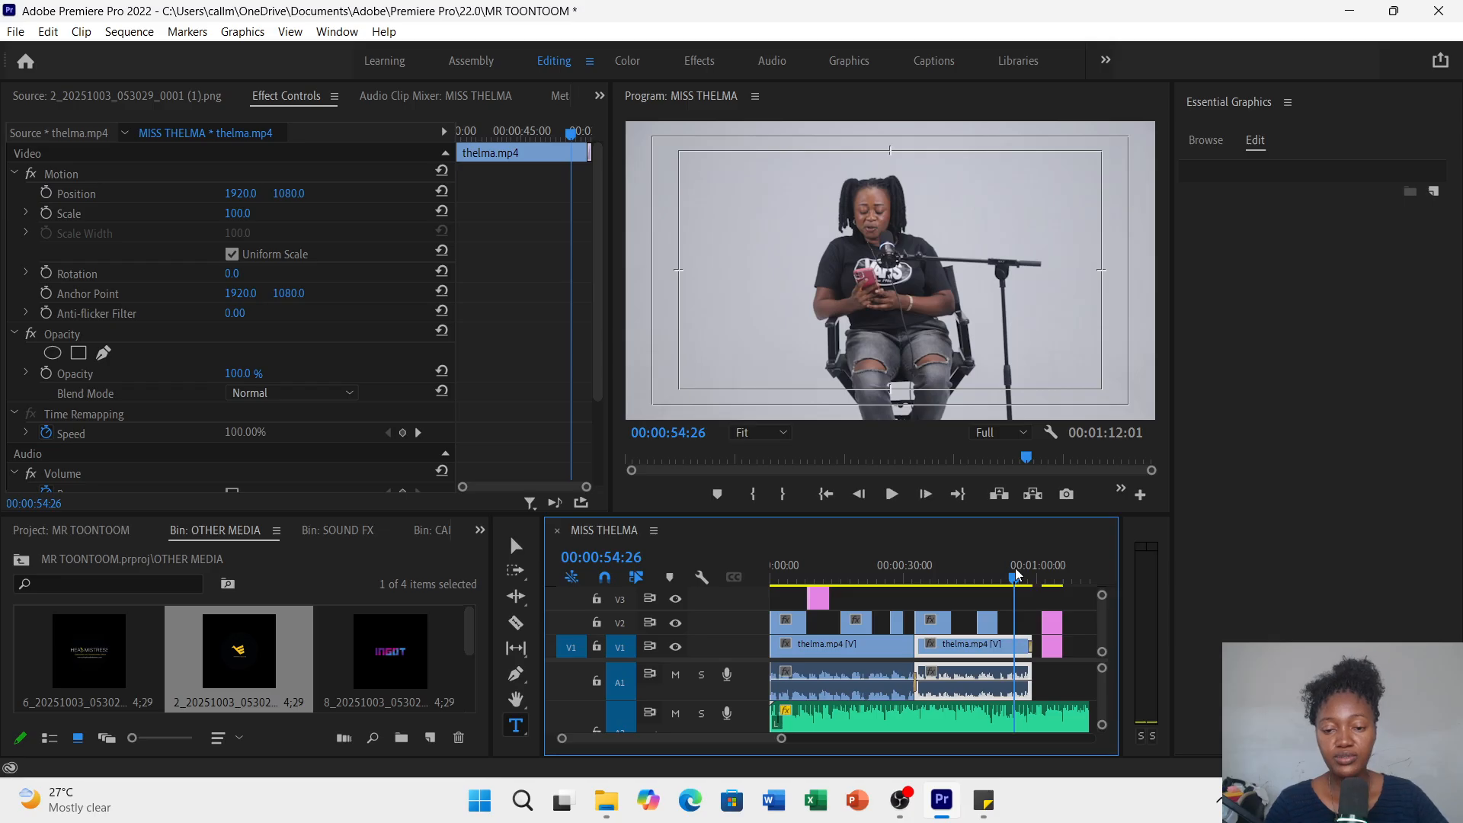
{"action": "left_click", "coordinate": [892, 495]}
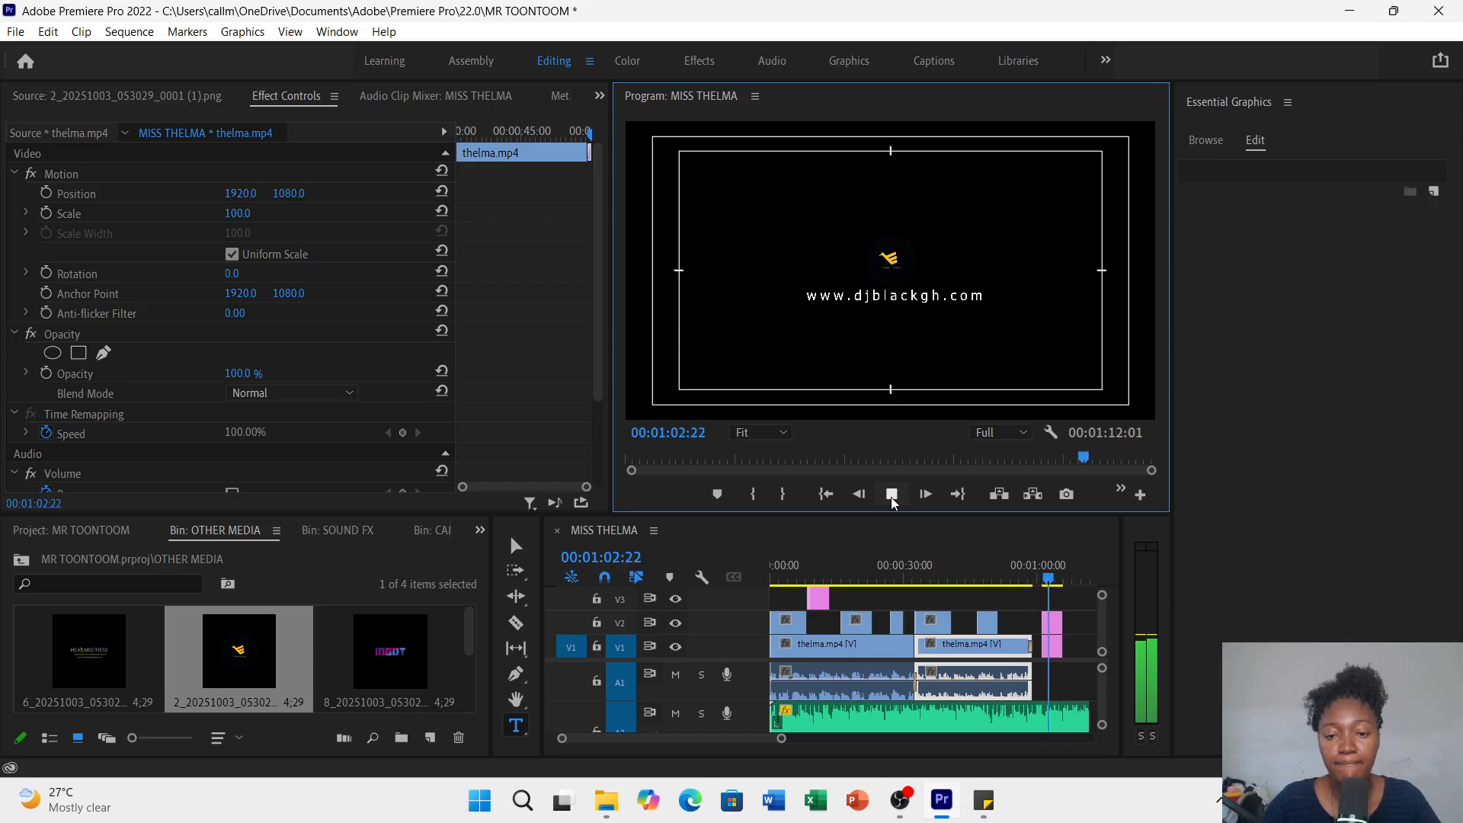
{"action": "left_click", "coordinate": [892, 496]}
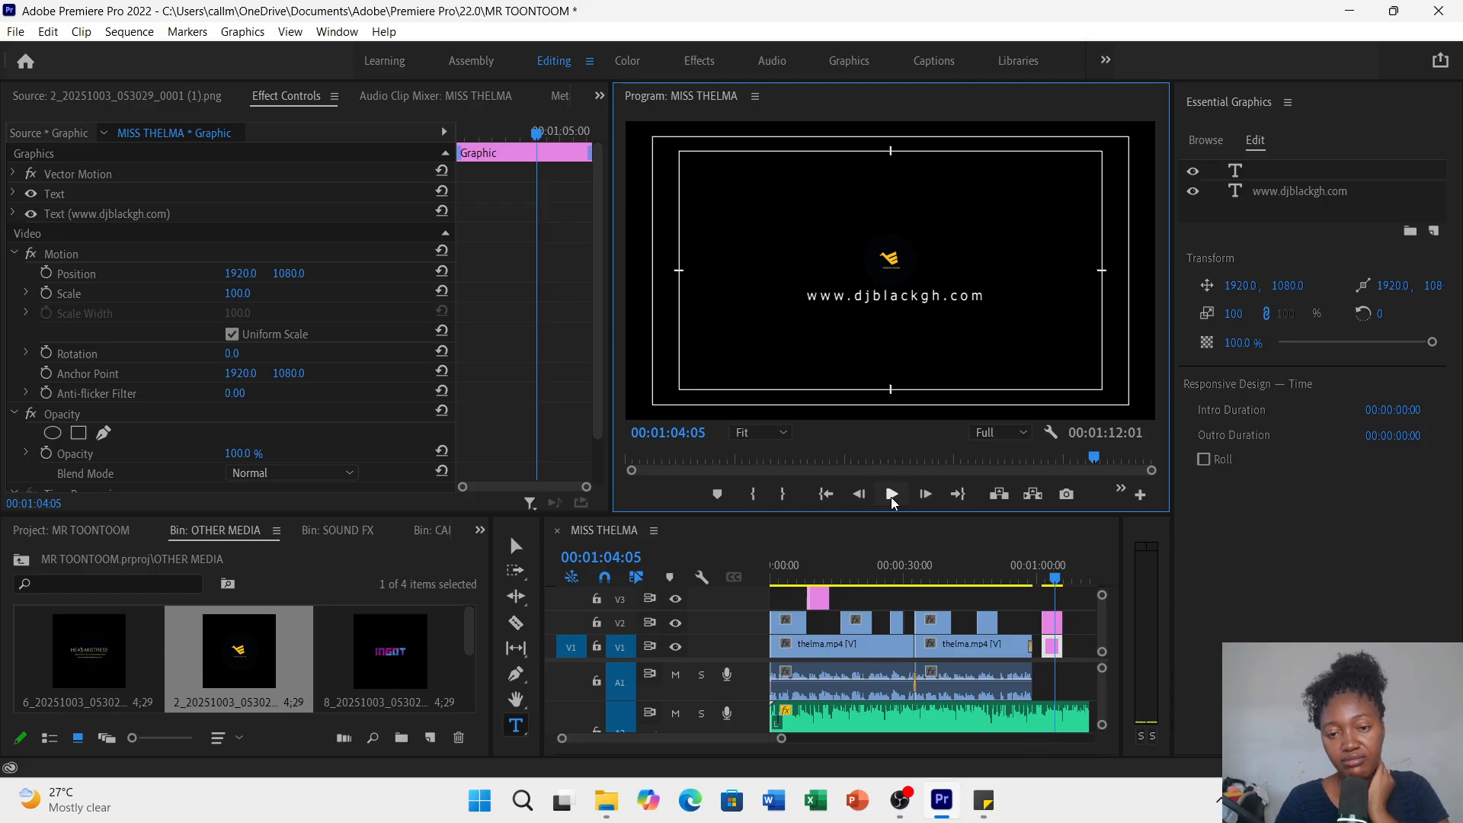
- Switch from the OTHER MEDIA bin to the Effects library with its Video Transitions
{"action": "left_click_drag", "start_coordinate": [473, 646], "coordinate": [473, 690]}
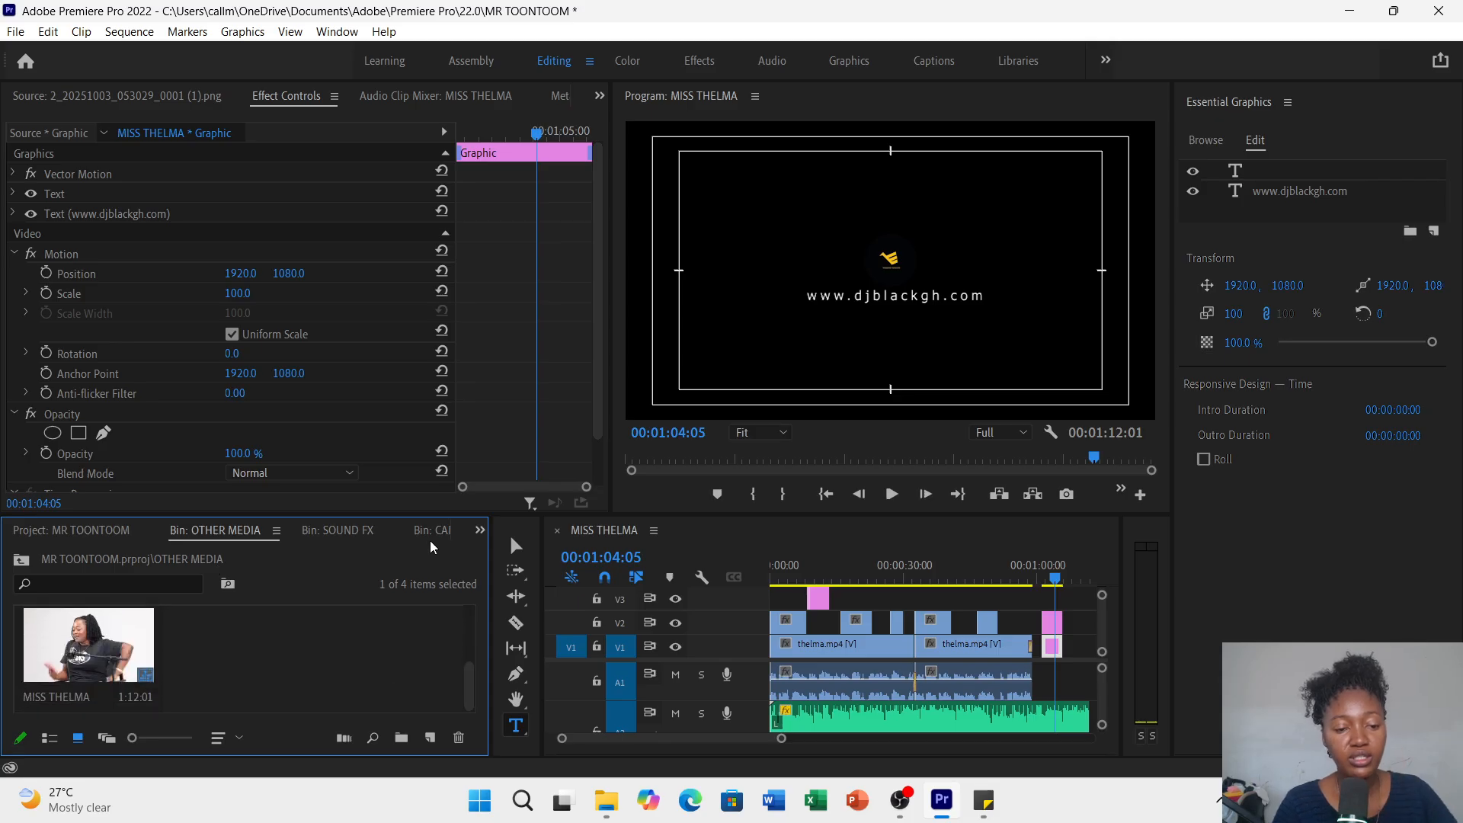
{"action": "left_click", "coordinate": [480, 531]}
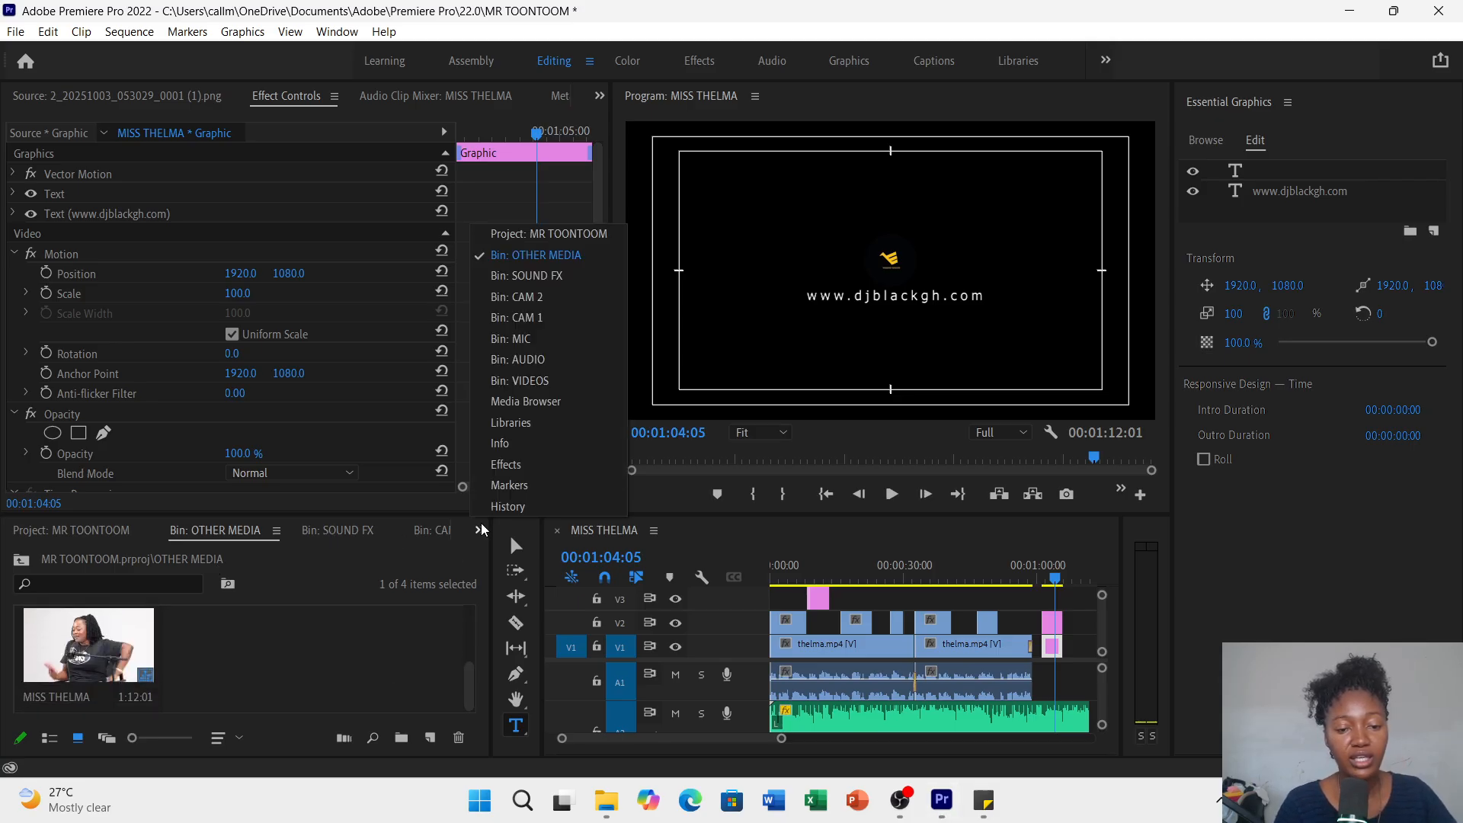
{"action": "left_click", "coordinate": [507, 466]}
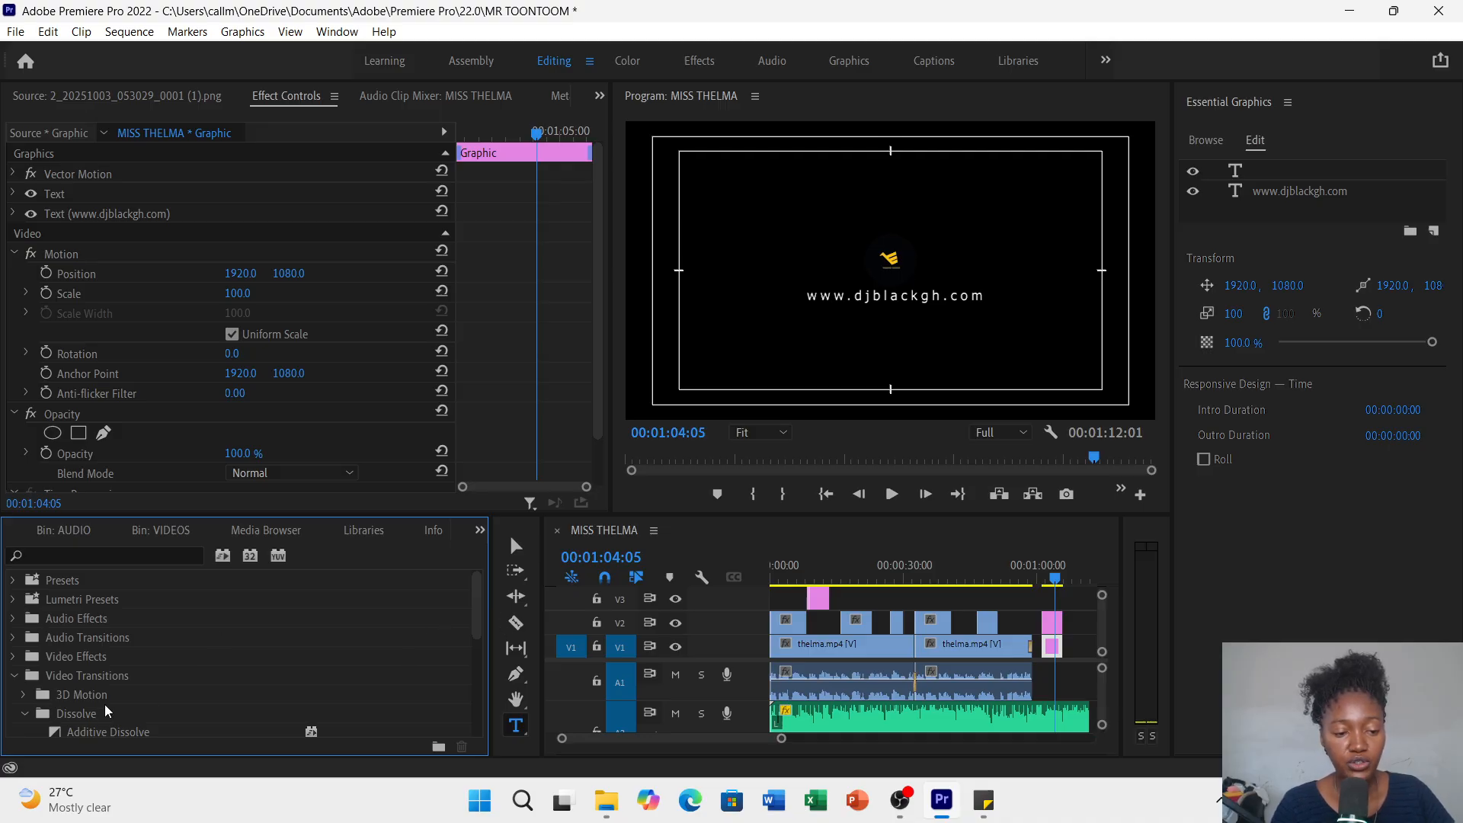
- Apply the Dip to Black transition to both the start and end of the two stacked end-screen graphics on V1 and V2
{"action": "left_click_drag", "start_coordinate": [478, 607], "coordinate": [482, 651]}
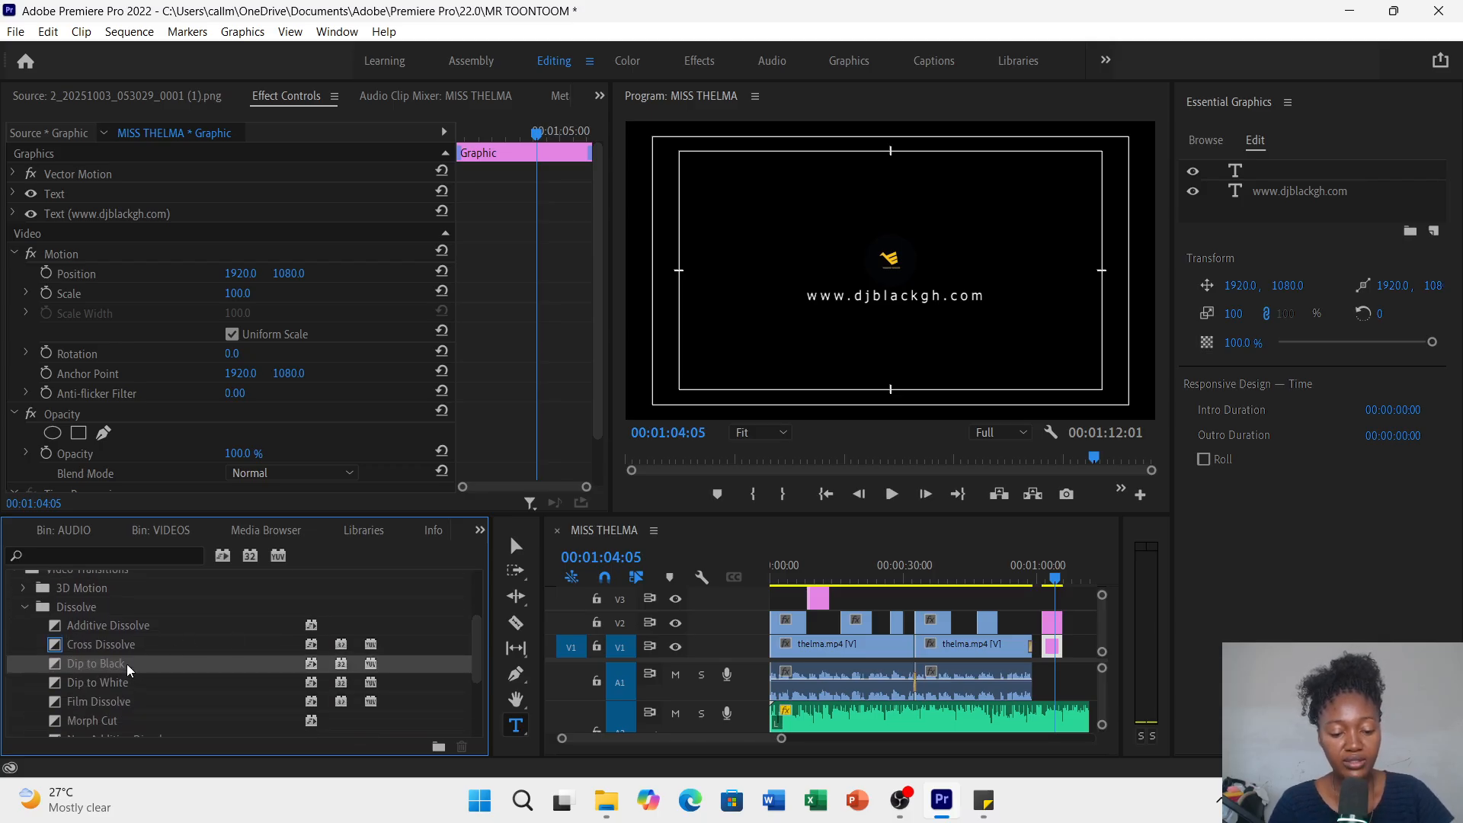
{"action": "left_click_drag", "start_coordinate": [127, 664], "coordinate": [1064, 621]}
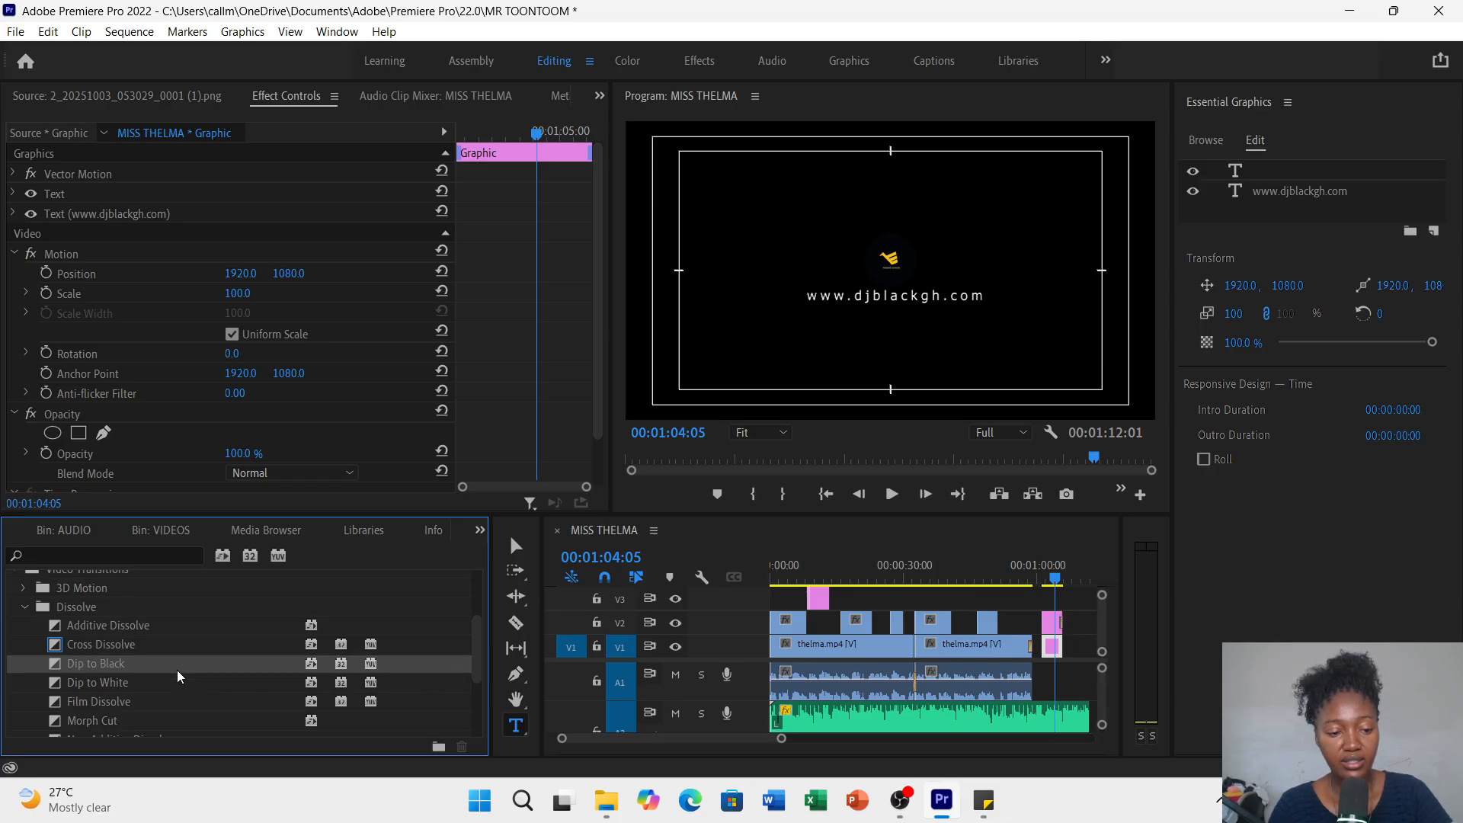
{"action": "left_click_drag", "start_coordinate": [167, 663], "coordinate": [1063, 647]}
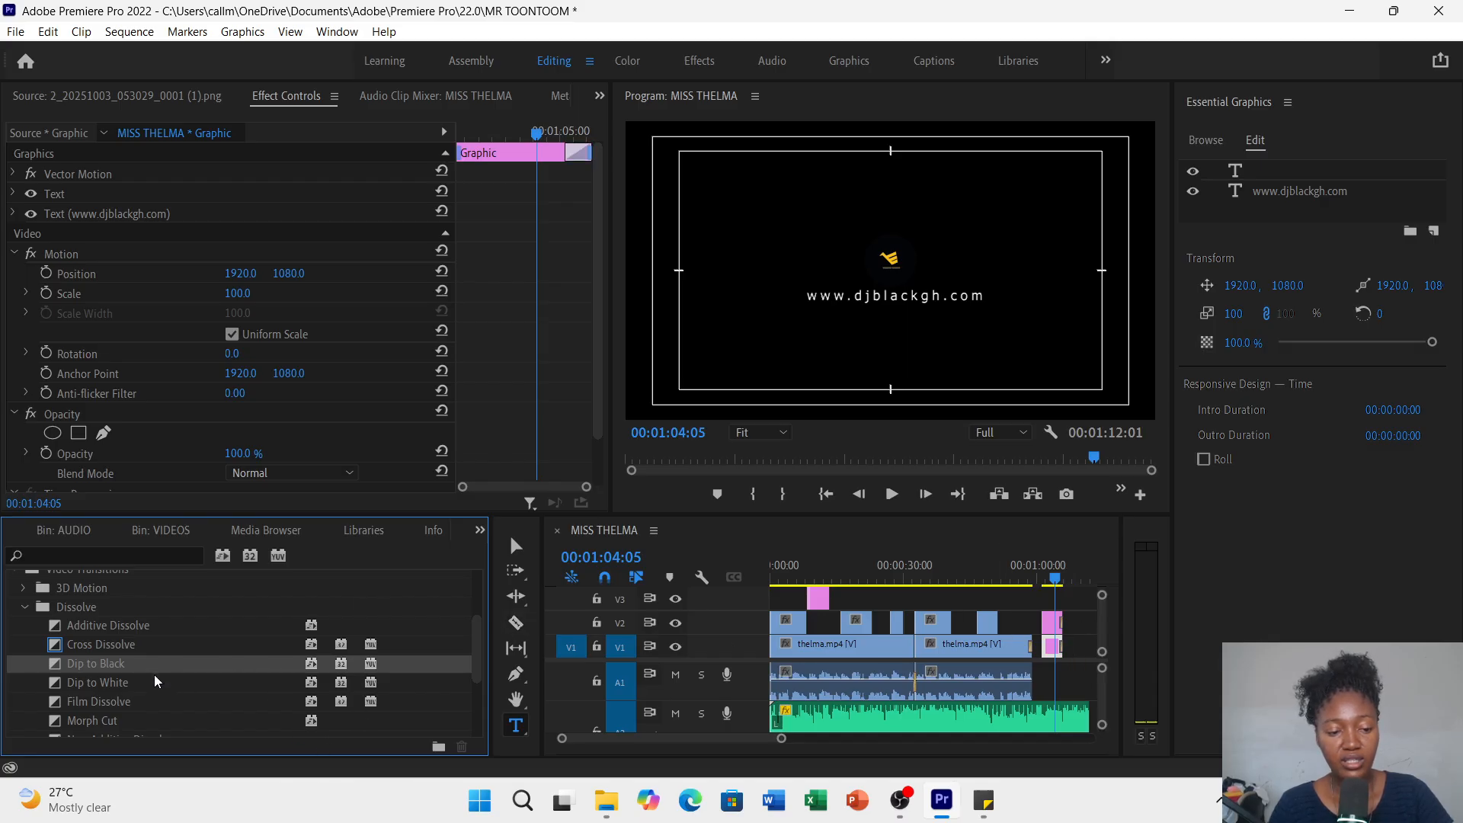
{"action": "left_click_drag", "start_coordinate": [136, 665], "coordinate": [1048, 634]}
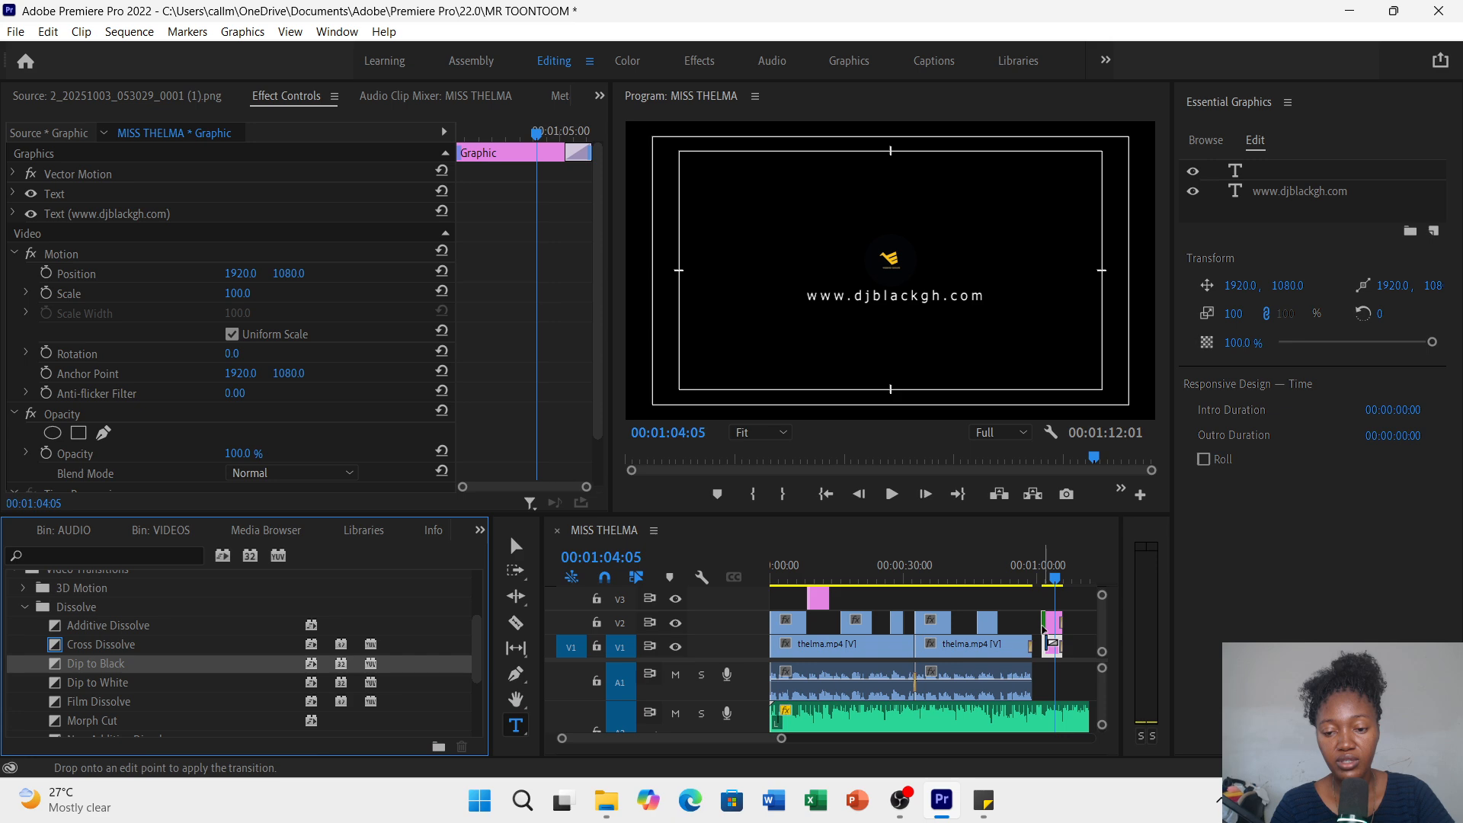
{"action": "left_click_drag", "start_coordinate": [188, 671], "coordinate": [1047, 650]}
- Play the sequence from about 00:00:48:26 through the end-screen graphics to review the transitions
{"action": "left_click", "coordinate": [989, 569]}
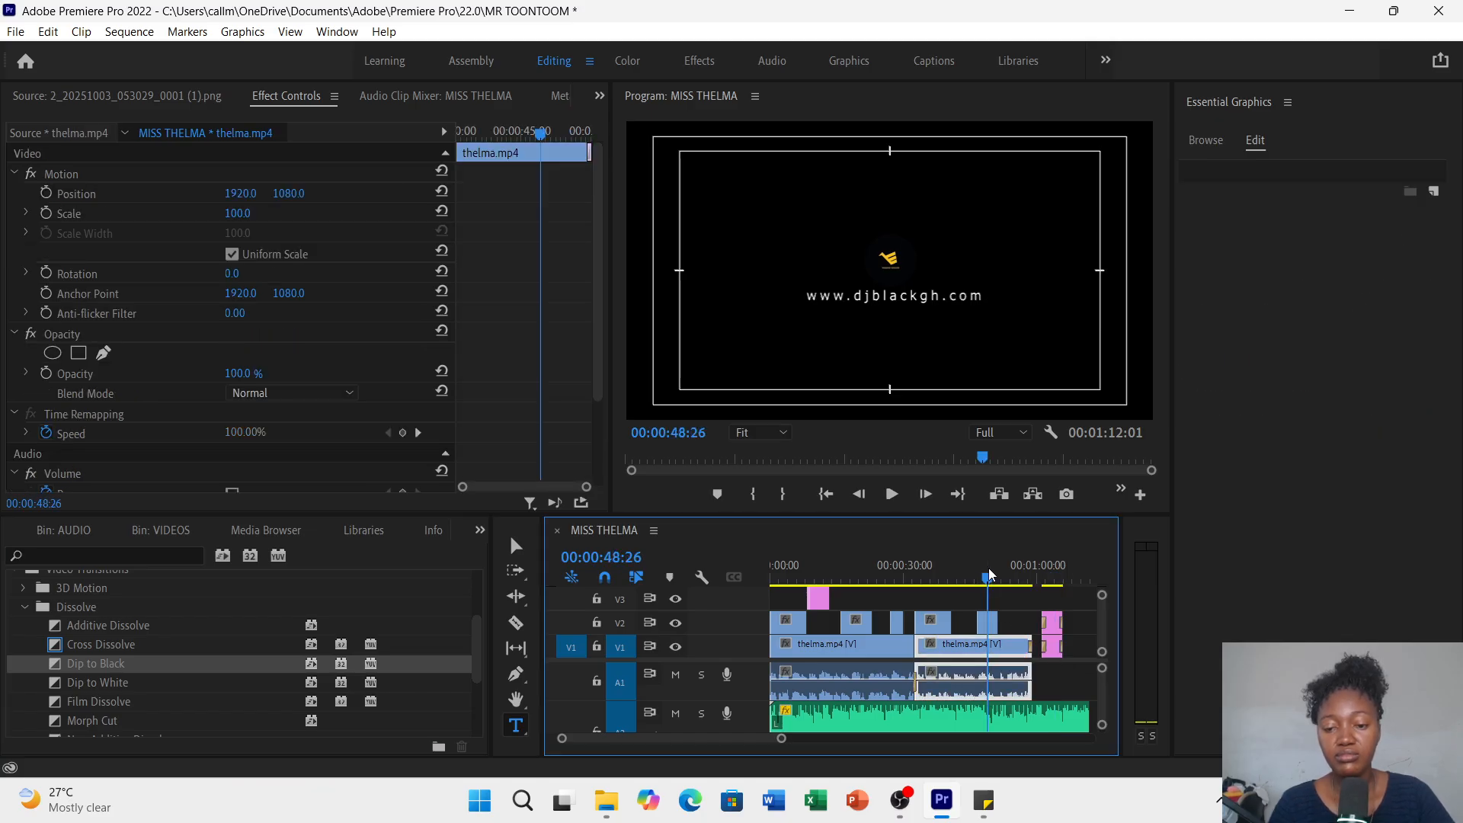
{"action": "left_click", "coordinate": [889, 494]}
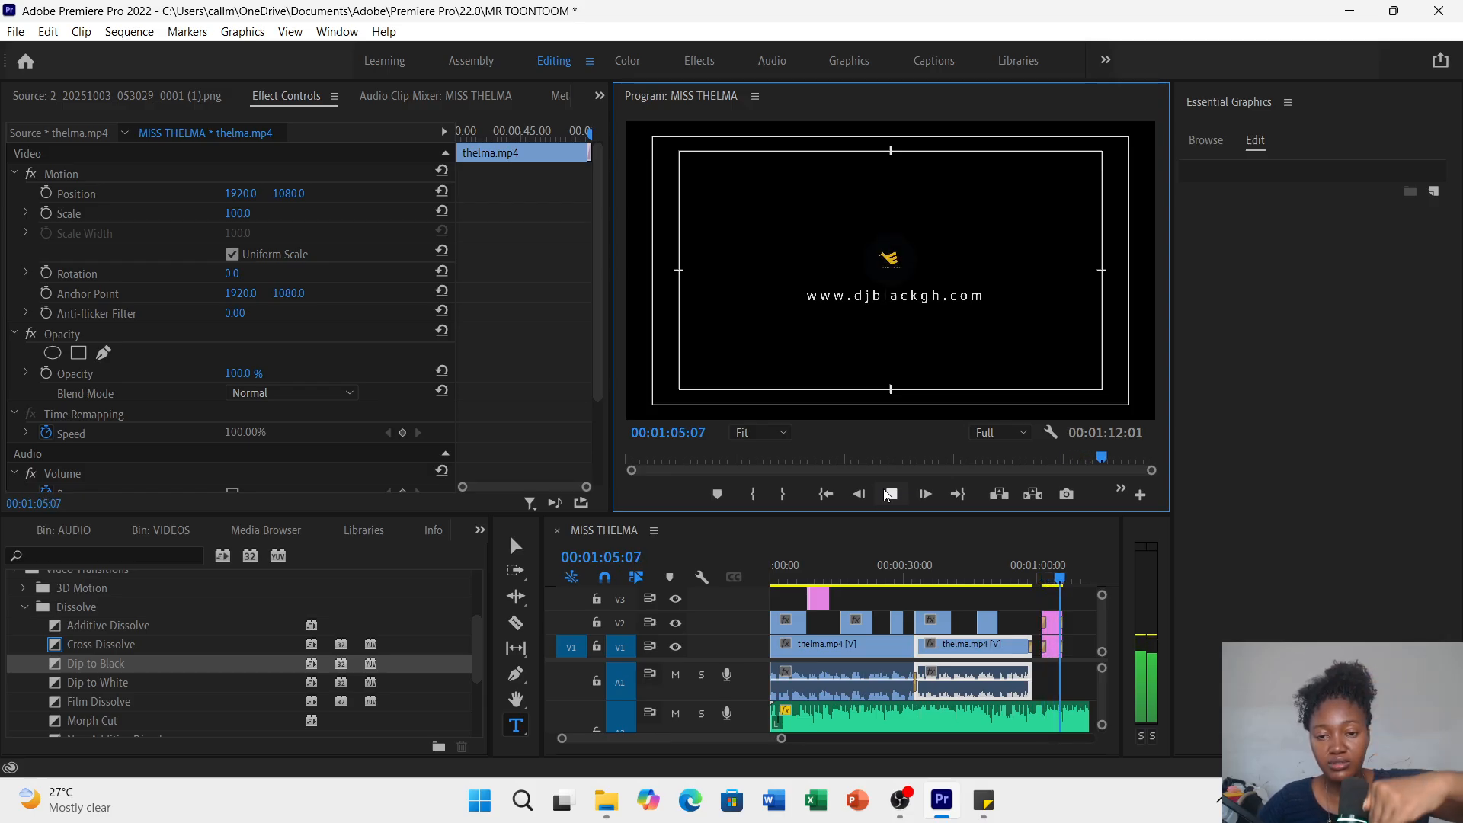
{"action": "left_click", "coordinate": [889, 494]}
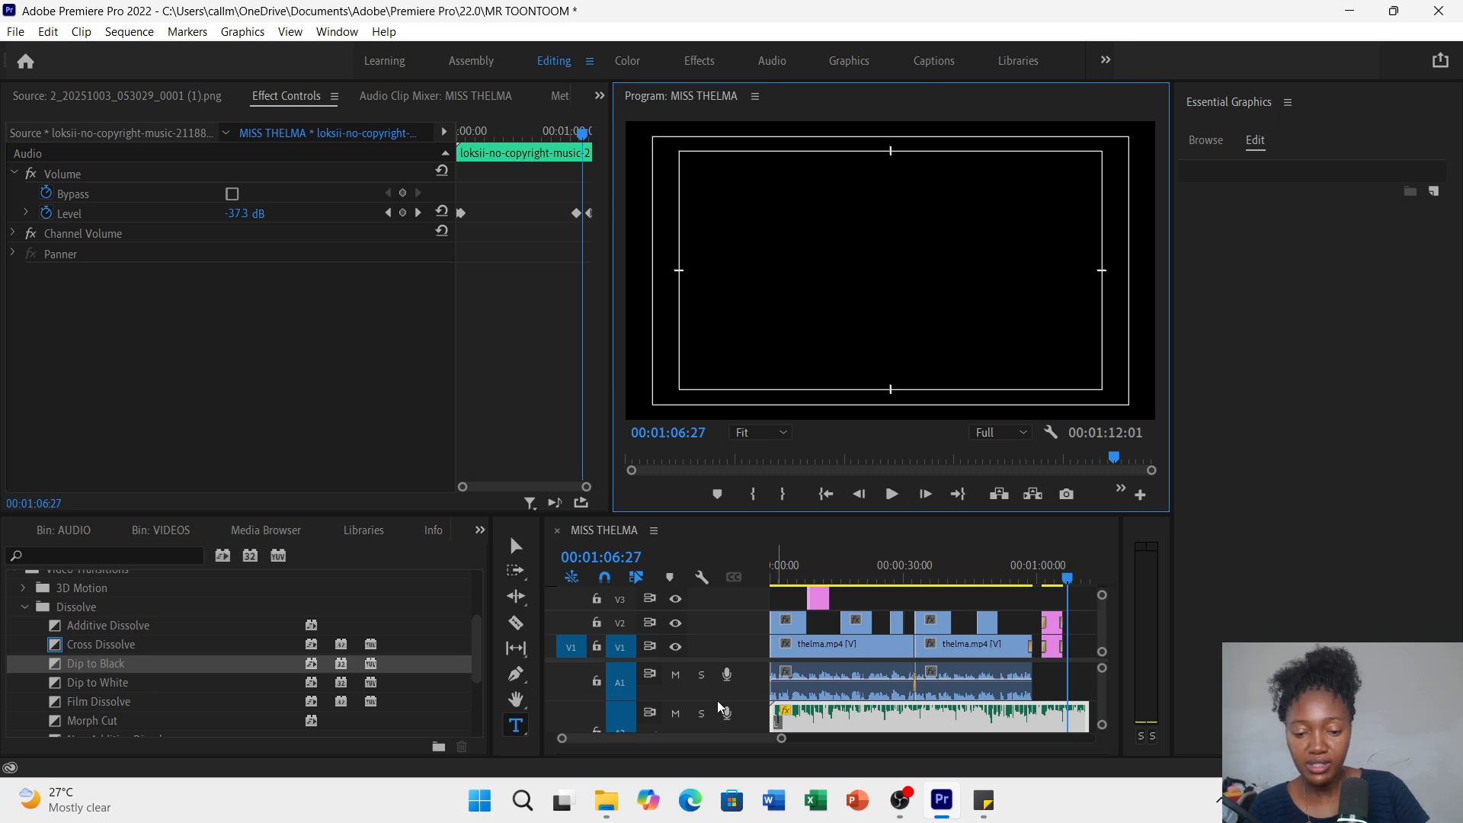
- Add volume keyframes to the background music on A2 from about 00:00:58:14 and raise its level to about -5.5 dB under the end-screen graphics
{"action": "left_click_drag", "start_coordinate": [1102, 683], "coordinate": [1102, 700]}
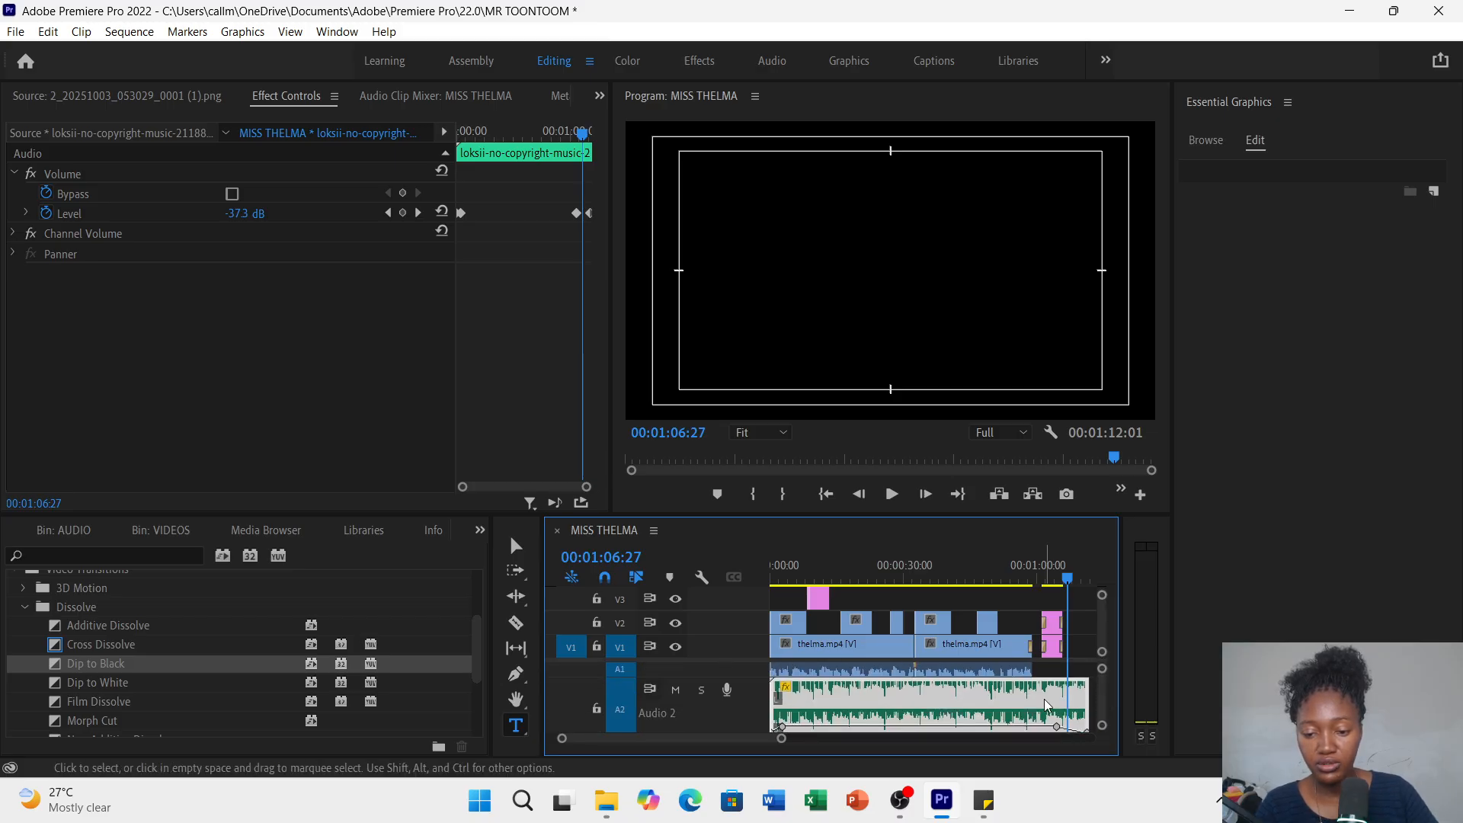
{"action": "left_click", "coordinate": [1039, 741], "text": "ctrl"}
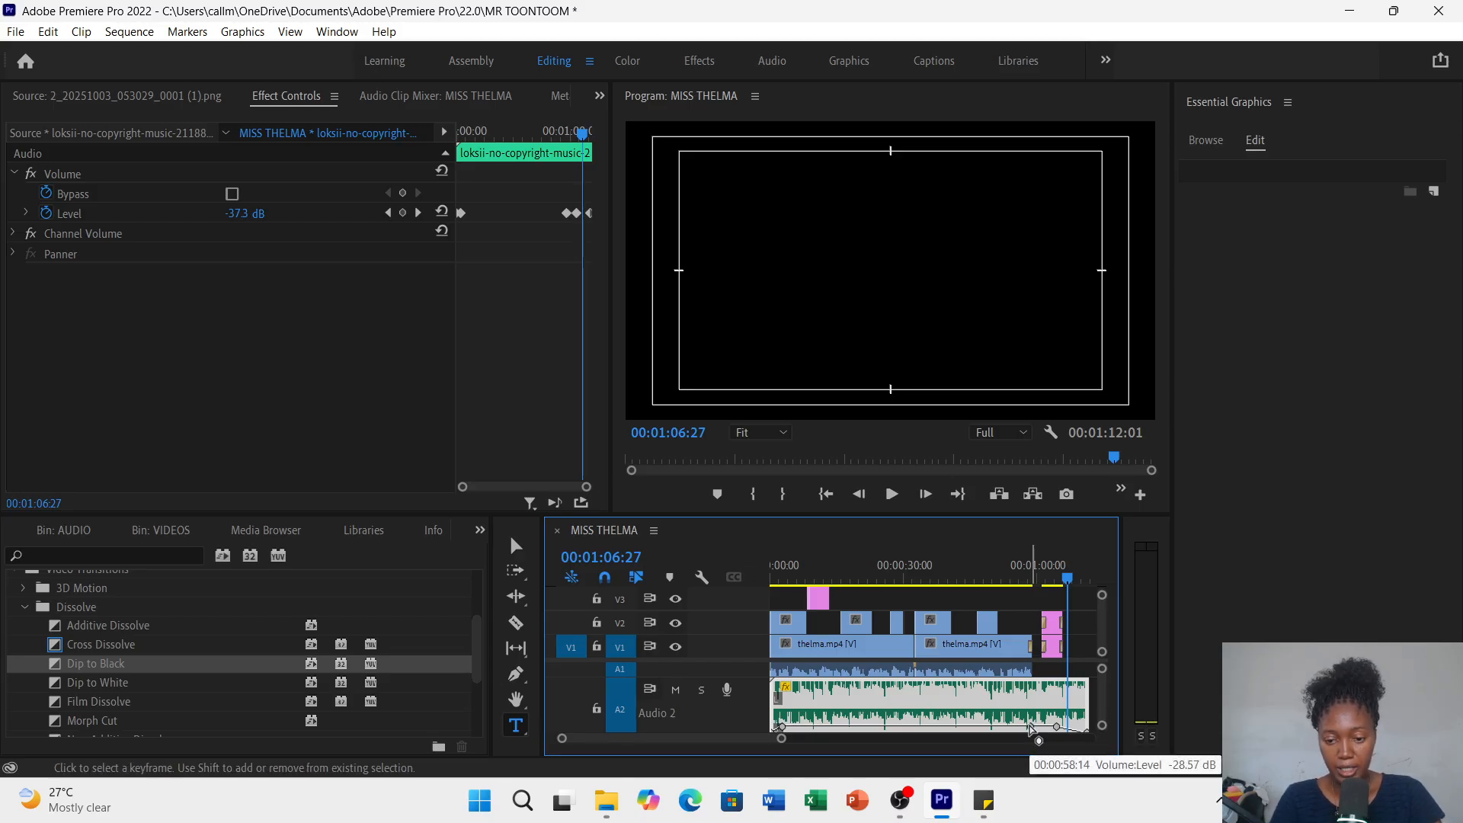
{"action": "left_click", "coordinate": [1045, 728], "text": "ctrl"}
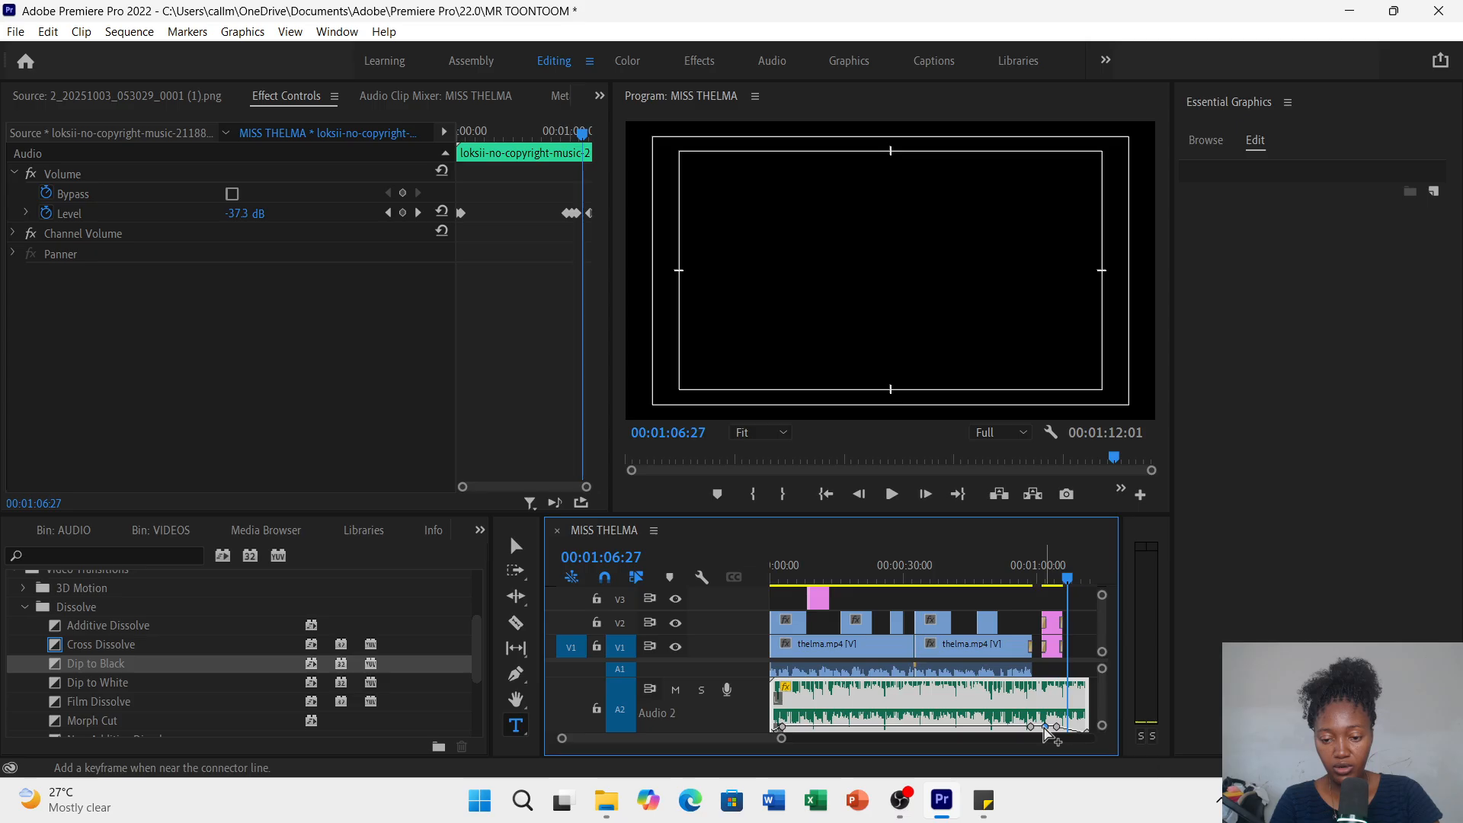
{"action": "left_click_drag", "start_coordinate": [1044, 728], "coordinate": [1067, 710]}
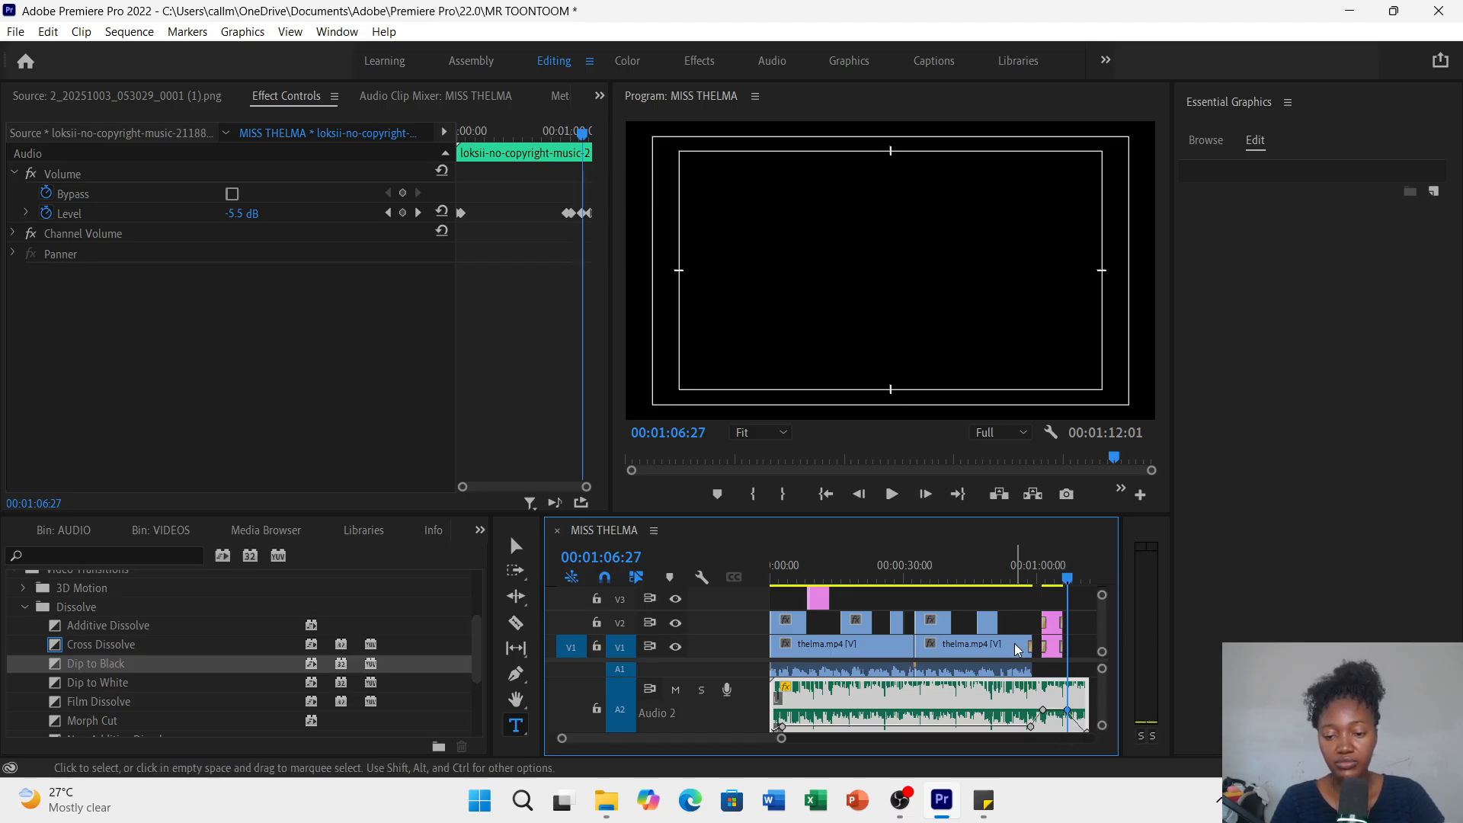
- Play the sequence from about 00:00:55:15 to its end, then briefly from the start, to check the music levels
{"action": "left_click", "coordinate": [997, 566]}
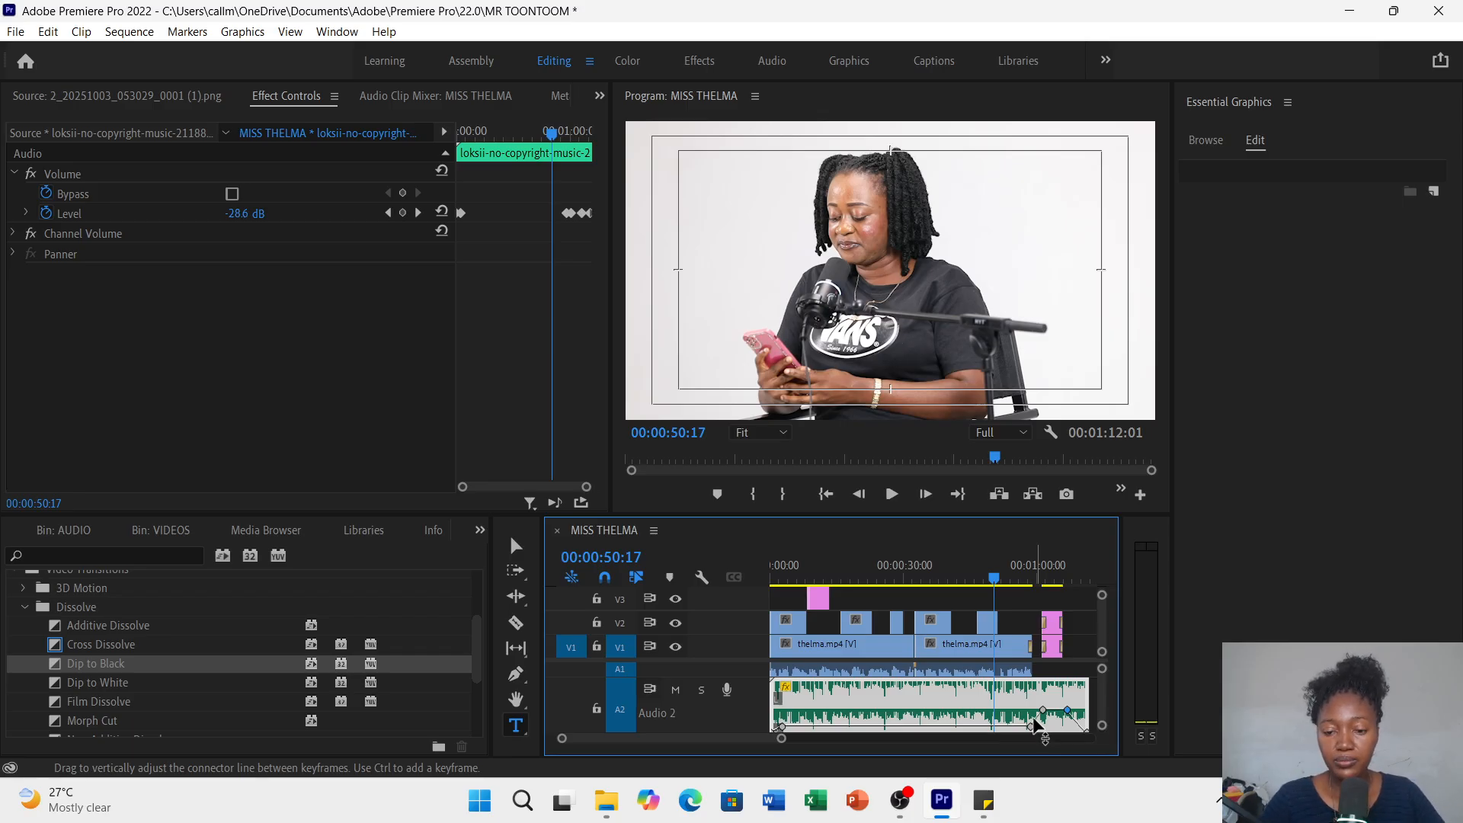
{"action": "left_click", "coordinate": [1021, 579]}
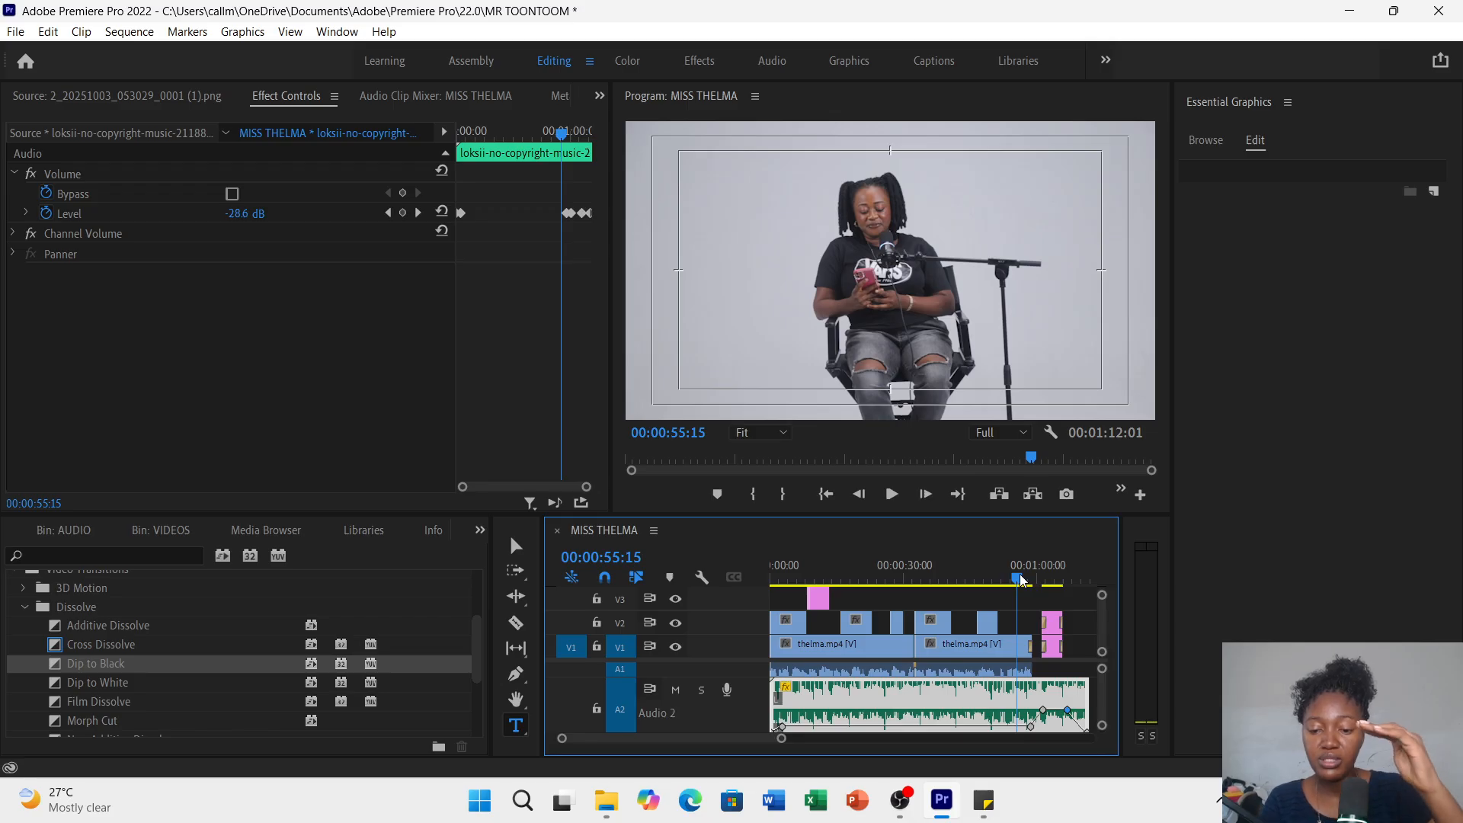
{"action": "left_click", "coordinate": [891, 496]}
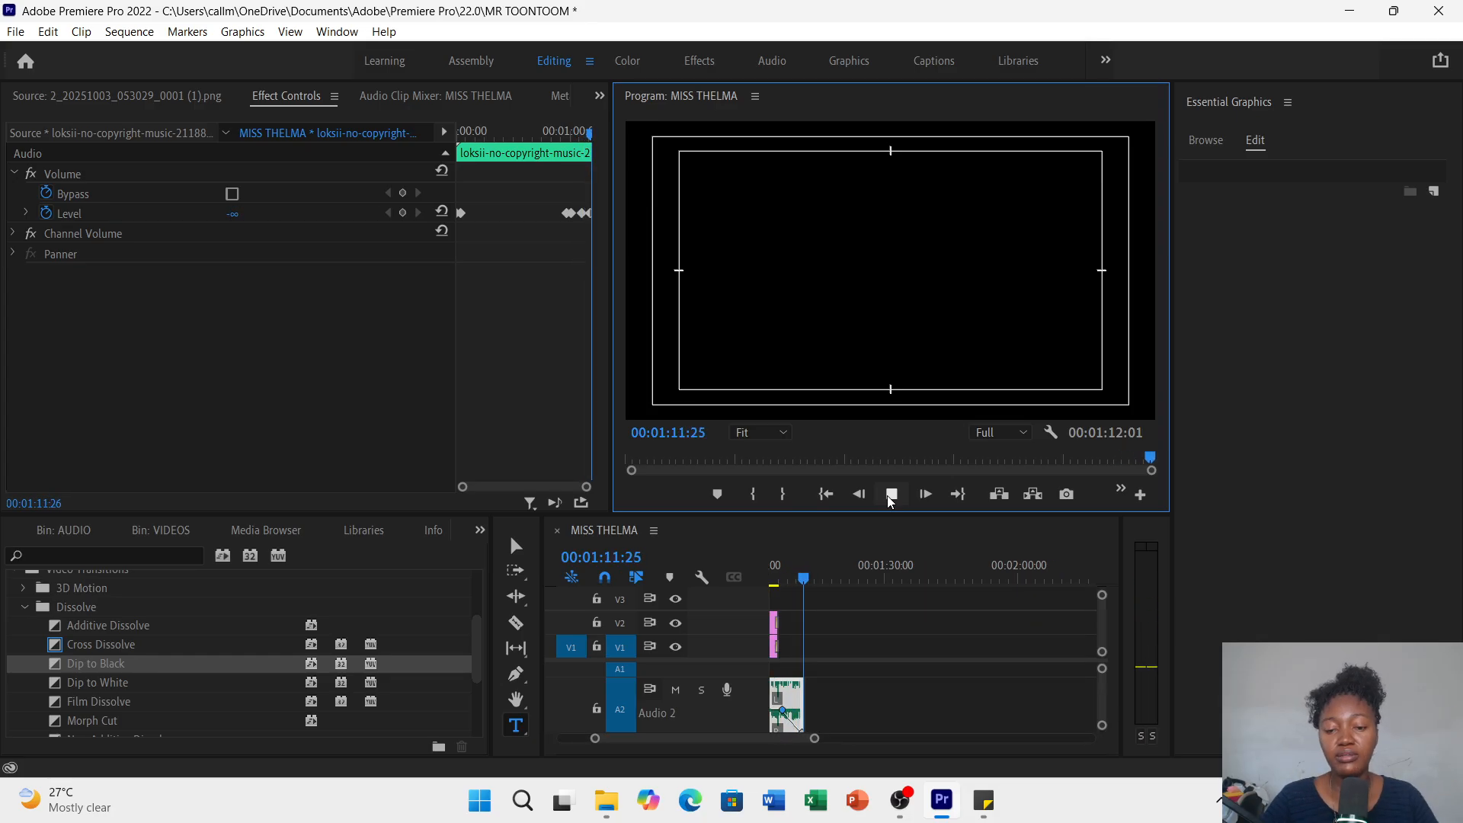
{"action": "left_click", "coordinate": [889, 497]}
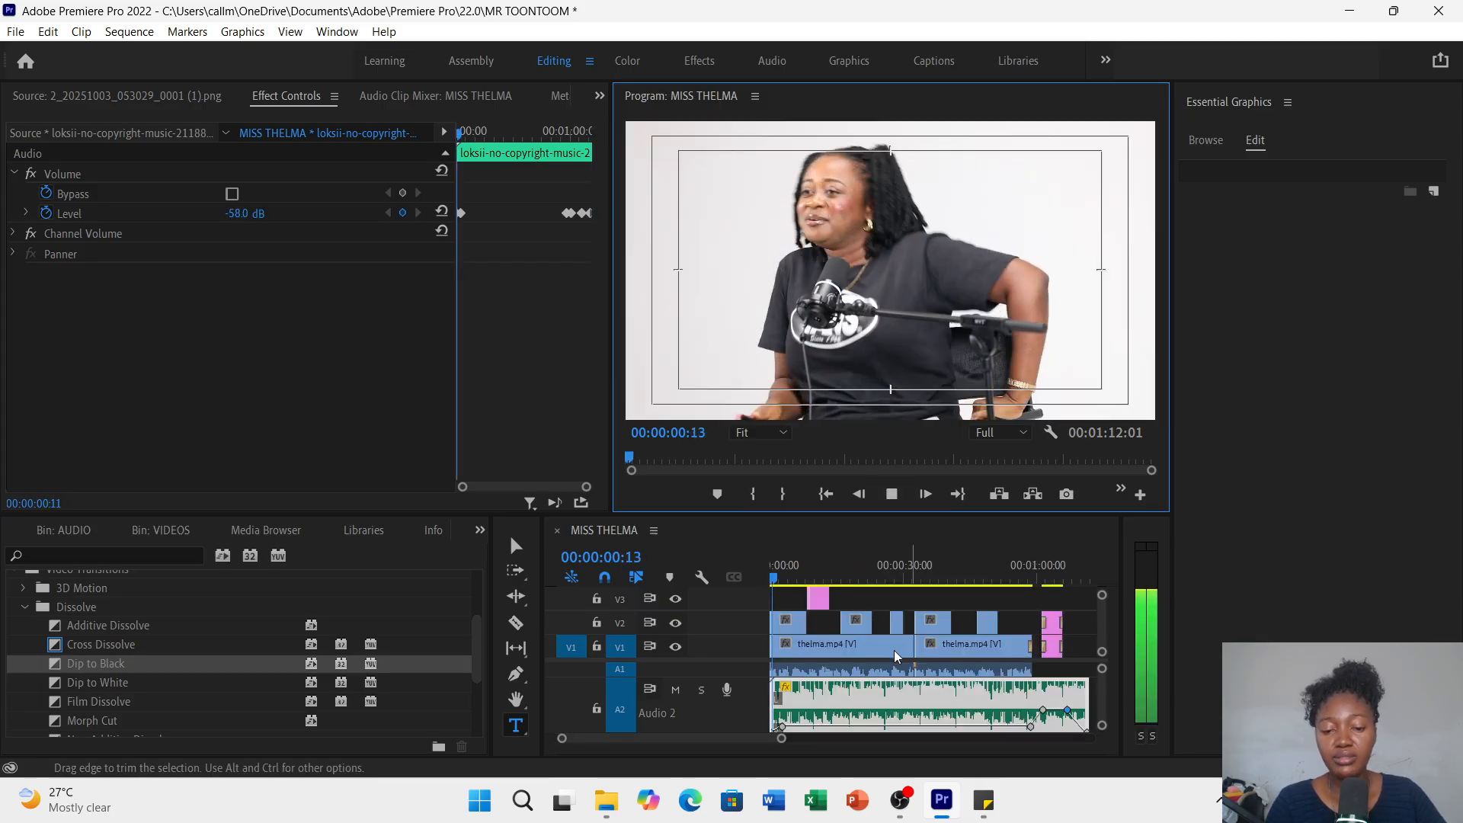
{"action": "left_click", "coordinate": [894, 495]}
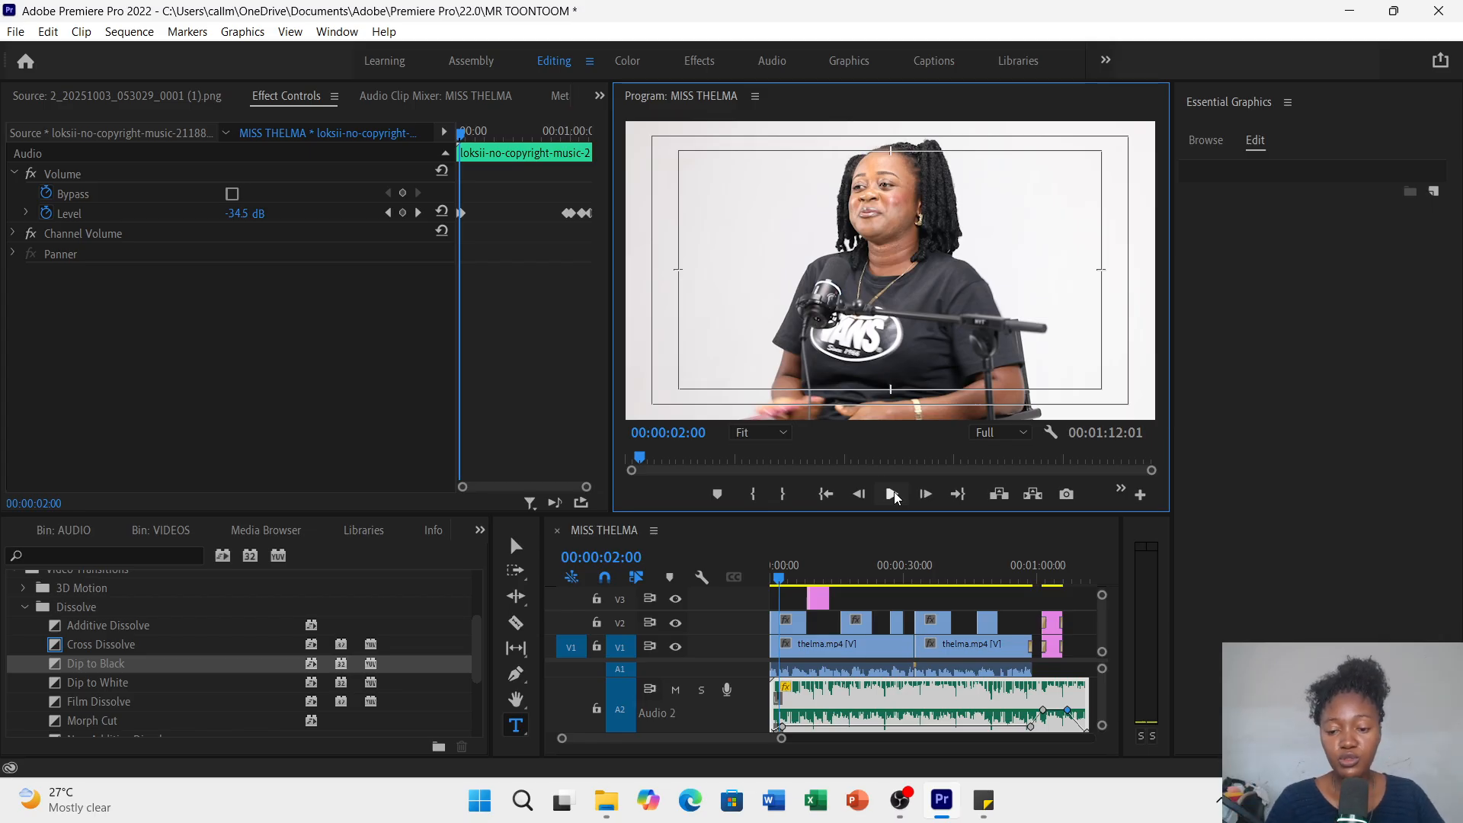
{"action": "left_click_drag", "start_coordinate": [1100, 696], "coordinate": [1104, 681]}
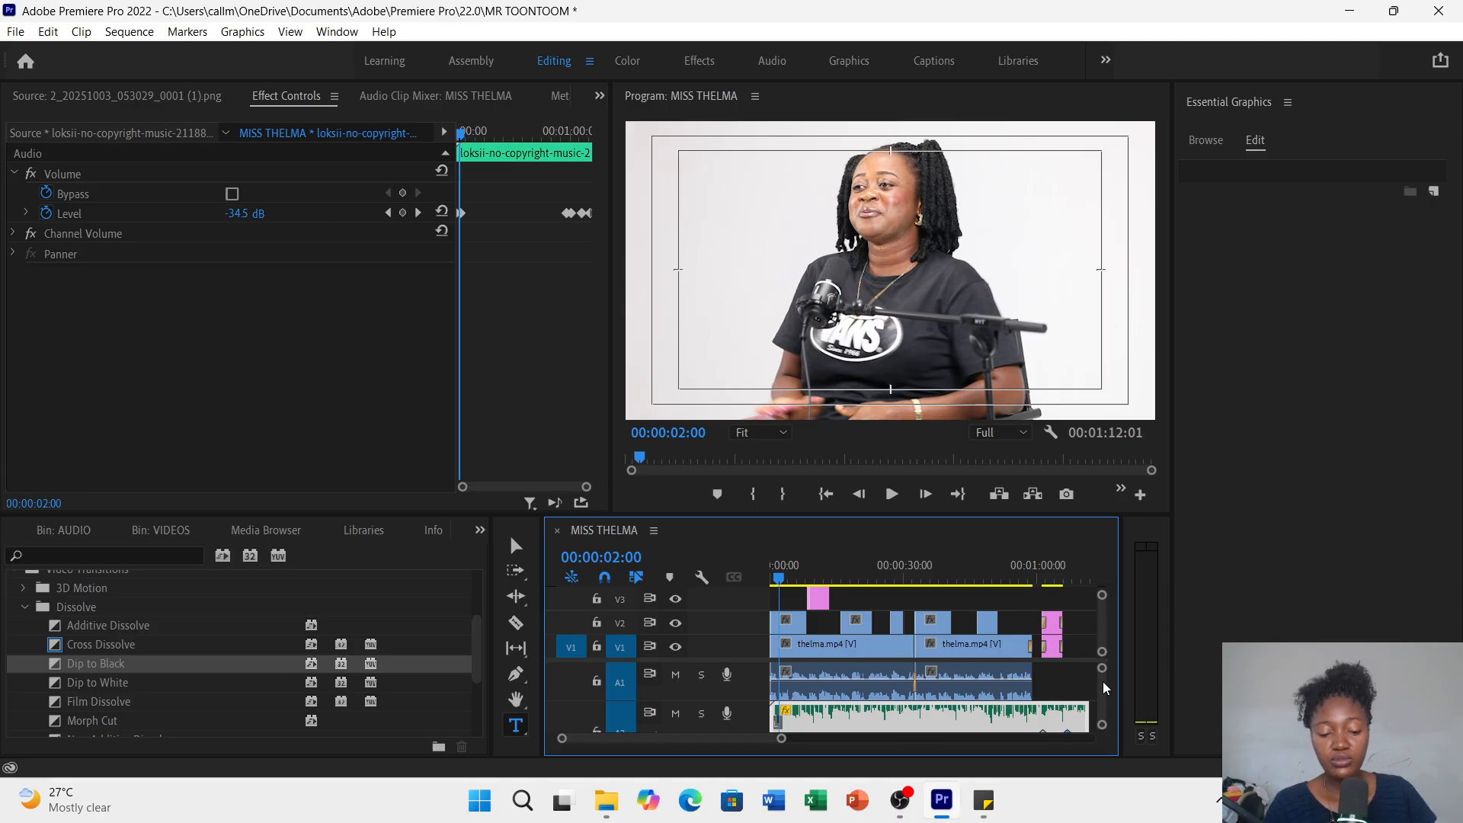
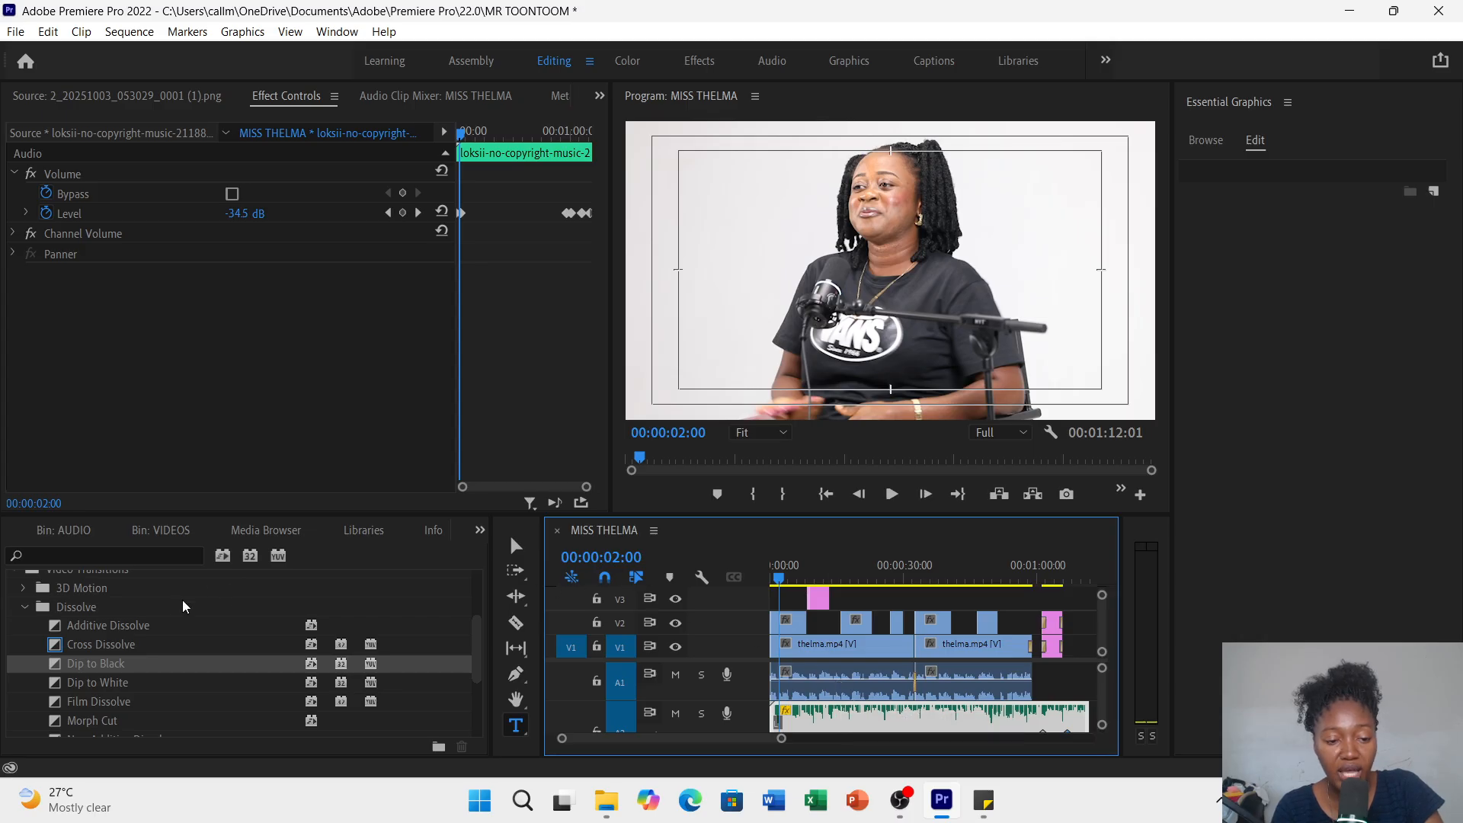
- Create a new adjustment layer at 3840 x 2160, 30.00 fps with square pixels in the project
{"action": "left_click_drag", "start_coordinate": [481, 626], "coordinate": [485, 585]}
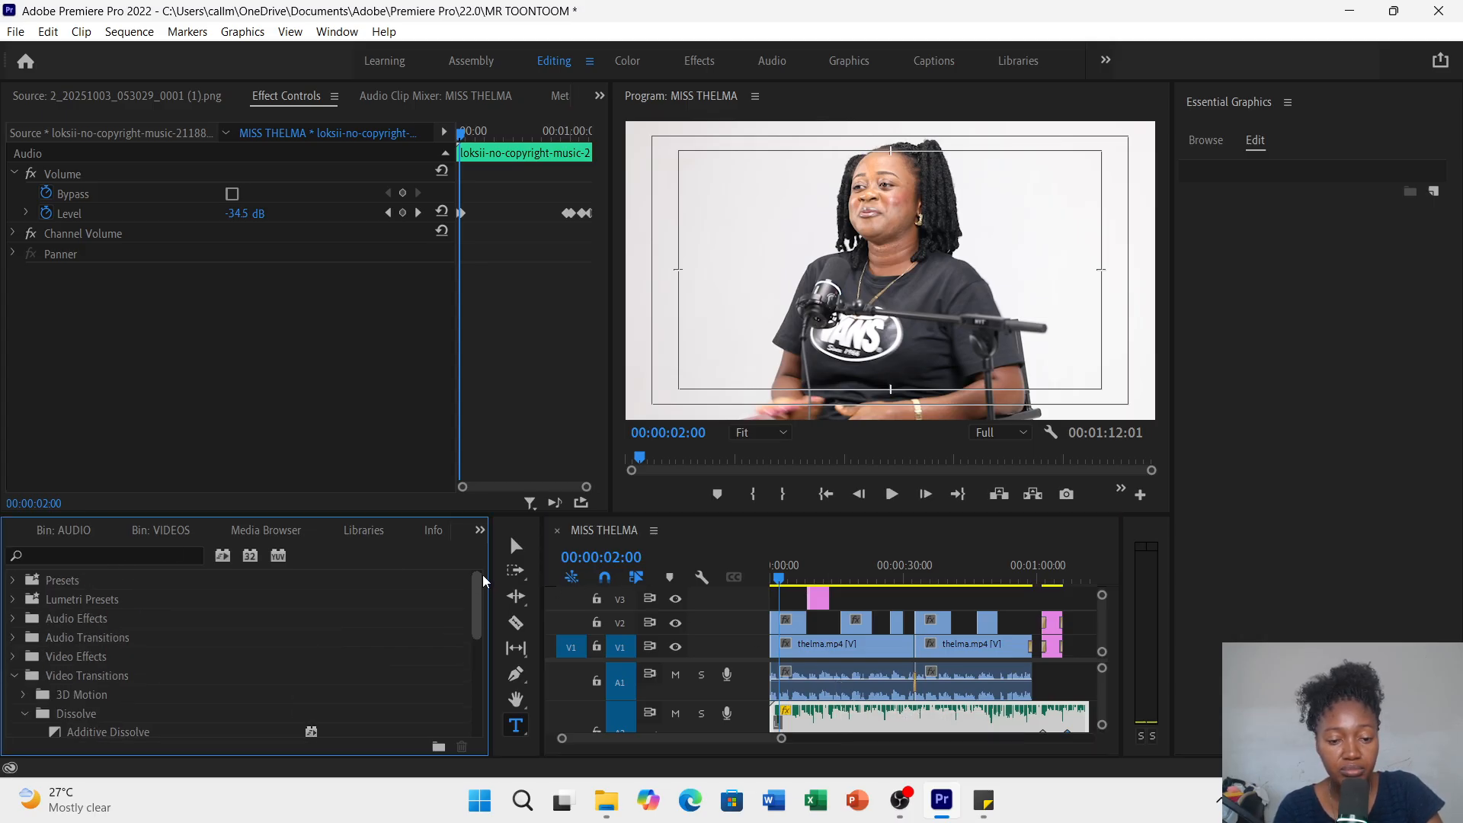
{"action": "left_click", "coordinate": [68, 533]}
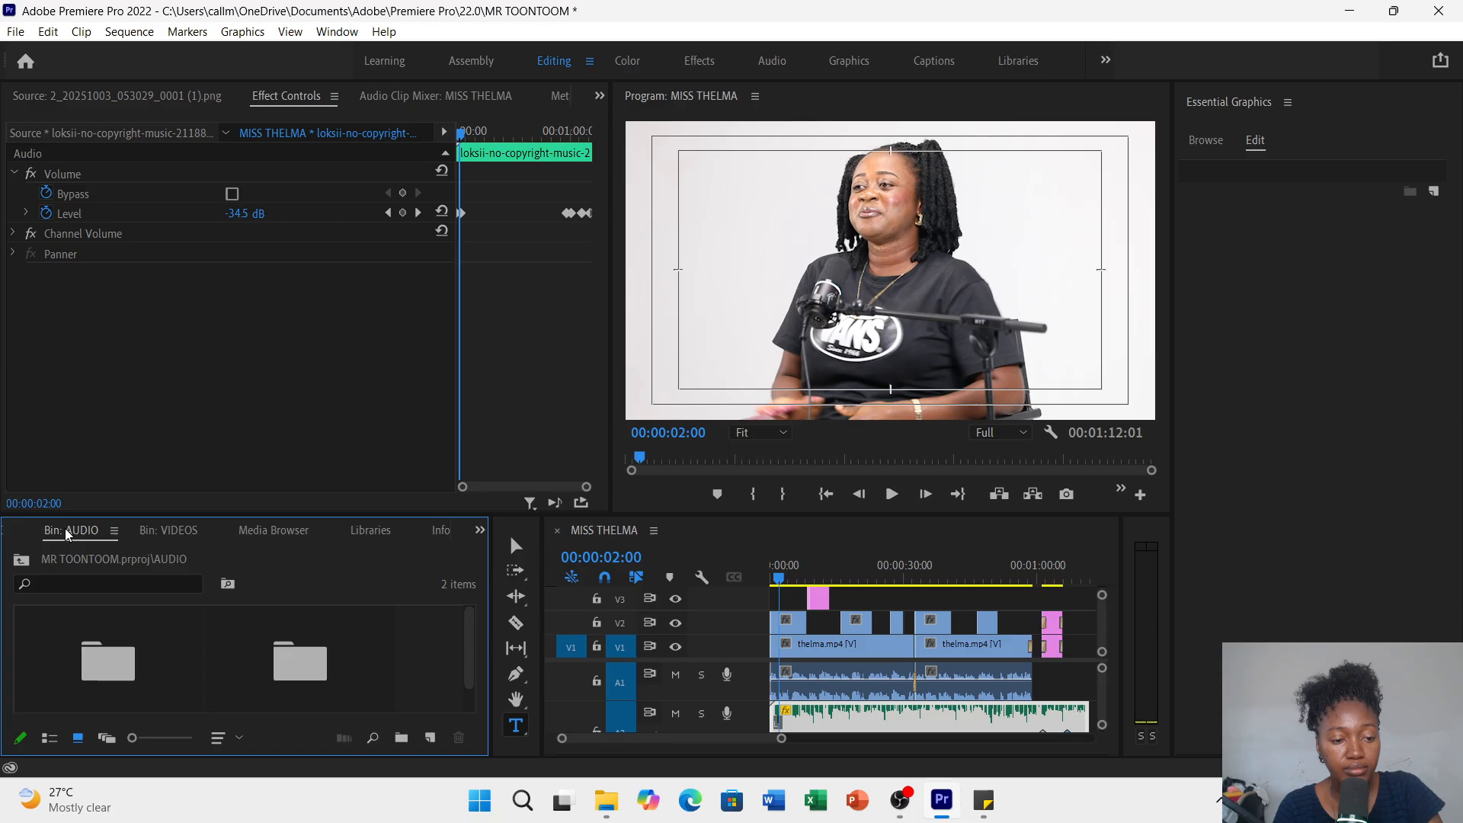
{"action": "left_click", "coordinate": [23, 562]}
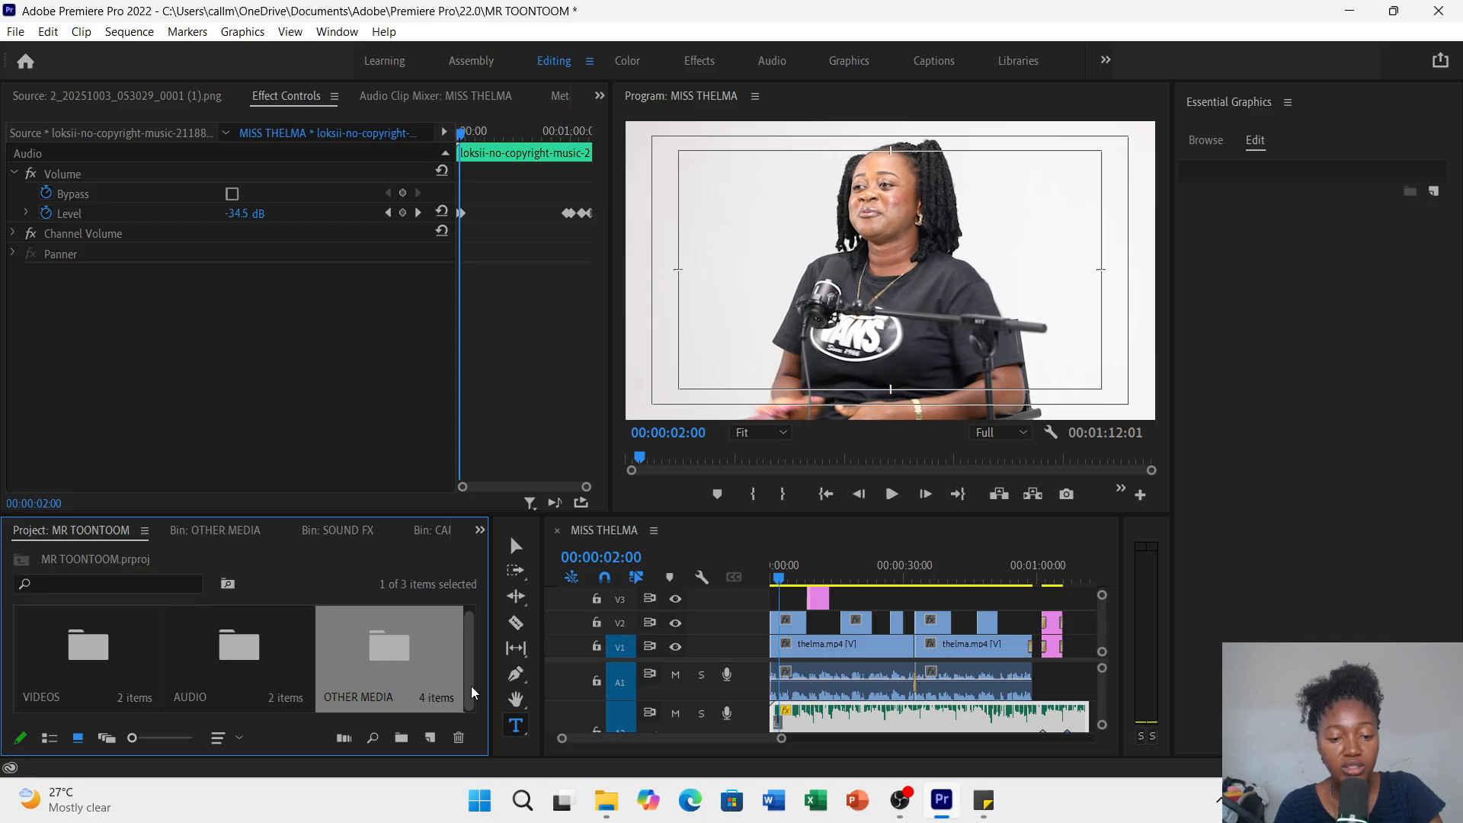
{"action": "left_click", "coordinate": [431, 738]}
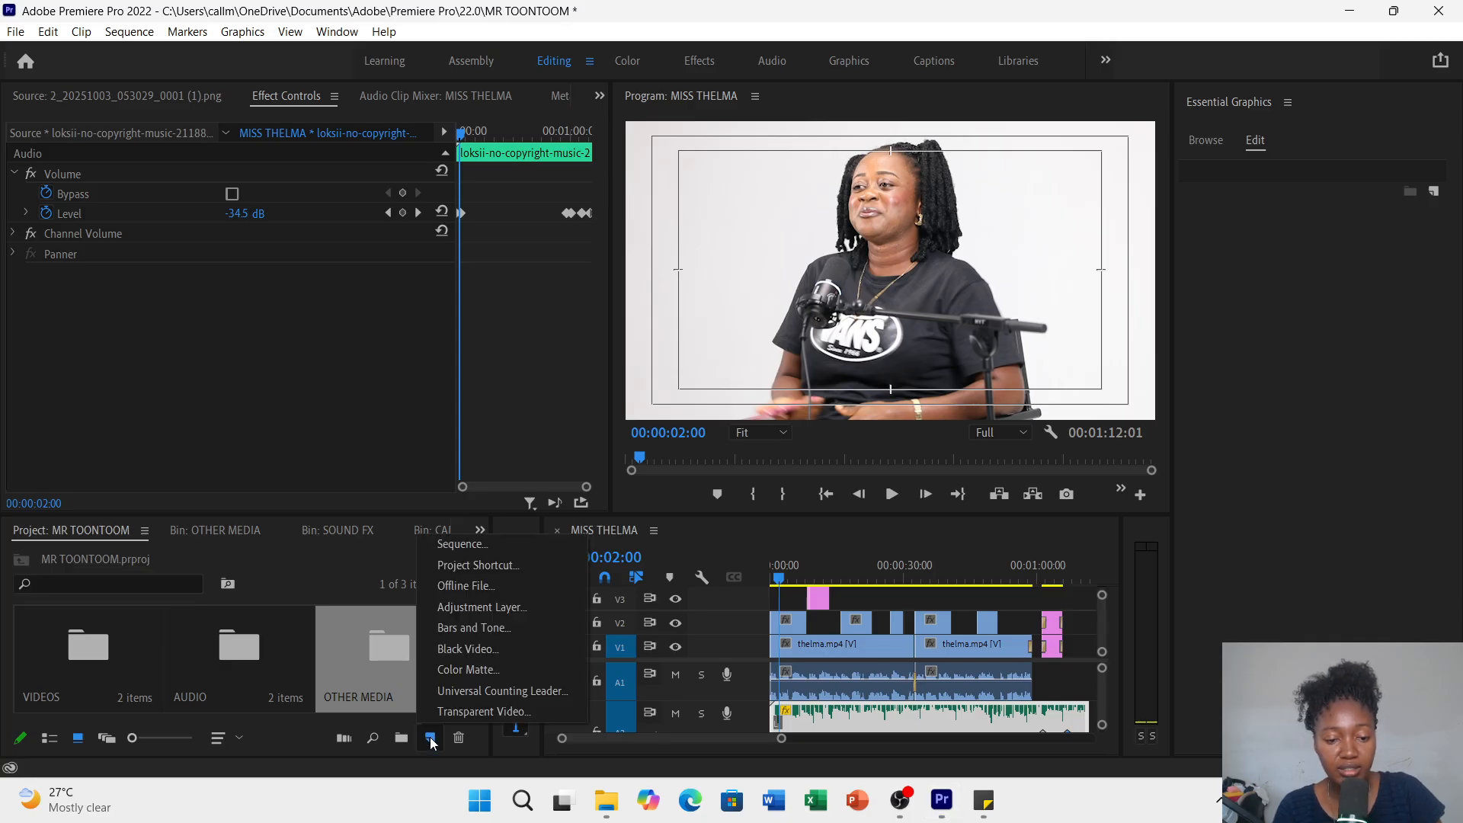
{"action": "left_click", "coordinate": [492, 612]}
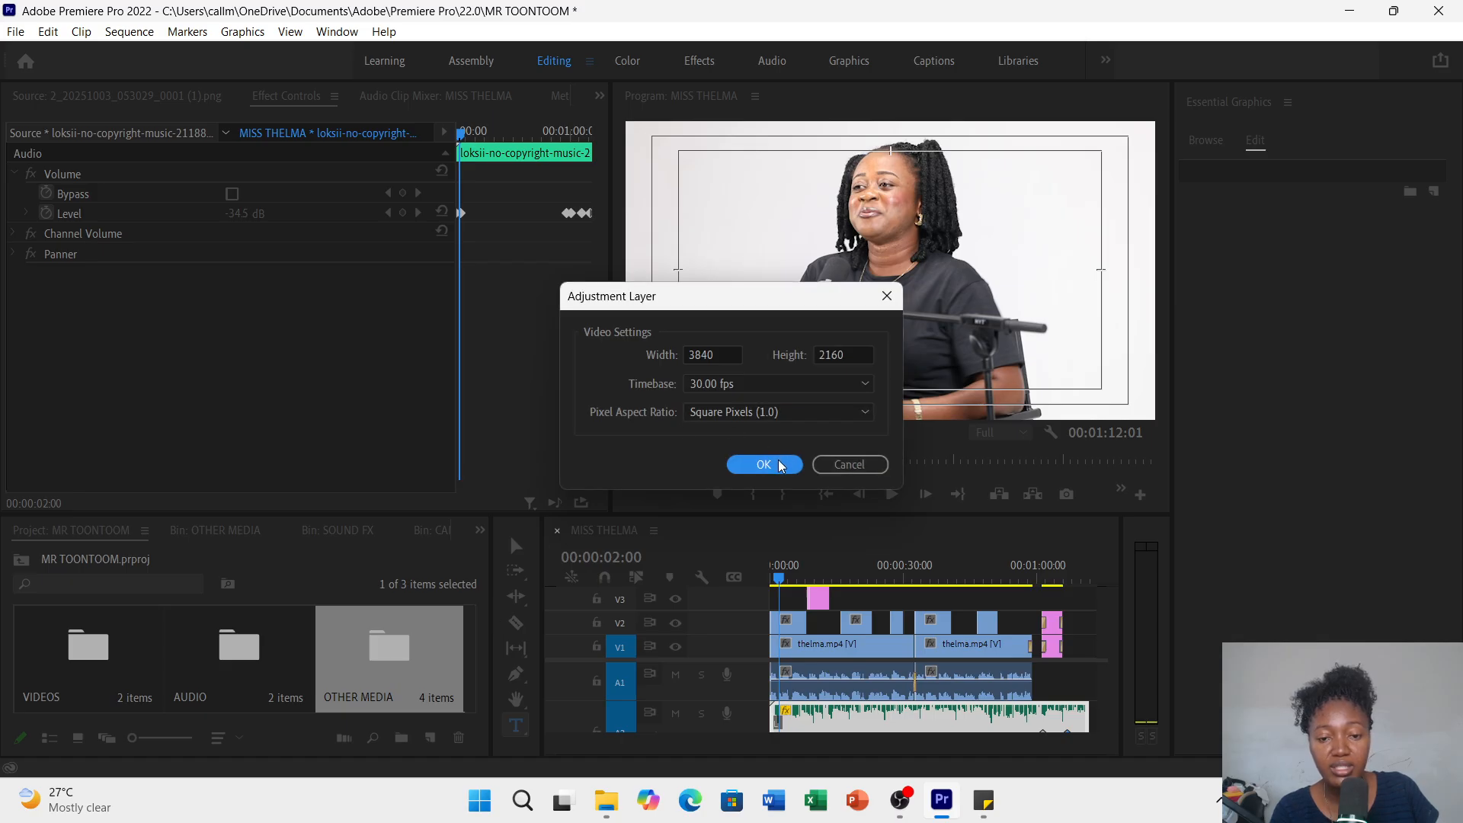
{"action": "left_click", "coordinate": [781, 466]}
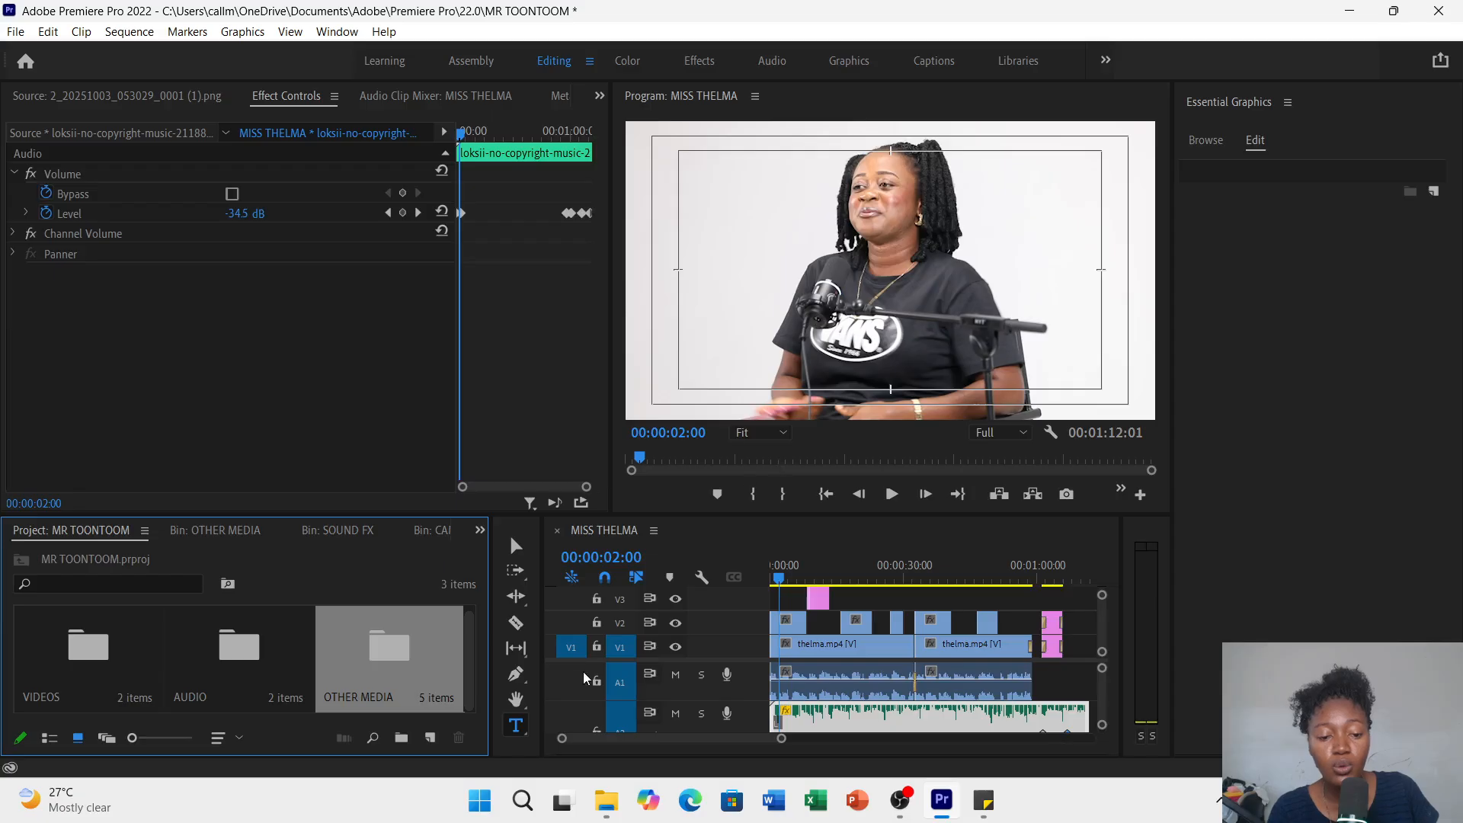
- Move the name title graphic from V3 up to V4 and place the adjustment layer from the OTHER MEDIA bin at the start of V3
{"action": "left_click", "coordinate": [463, 671]}
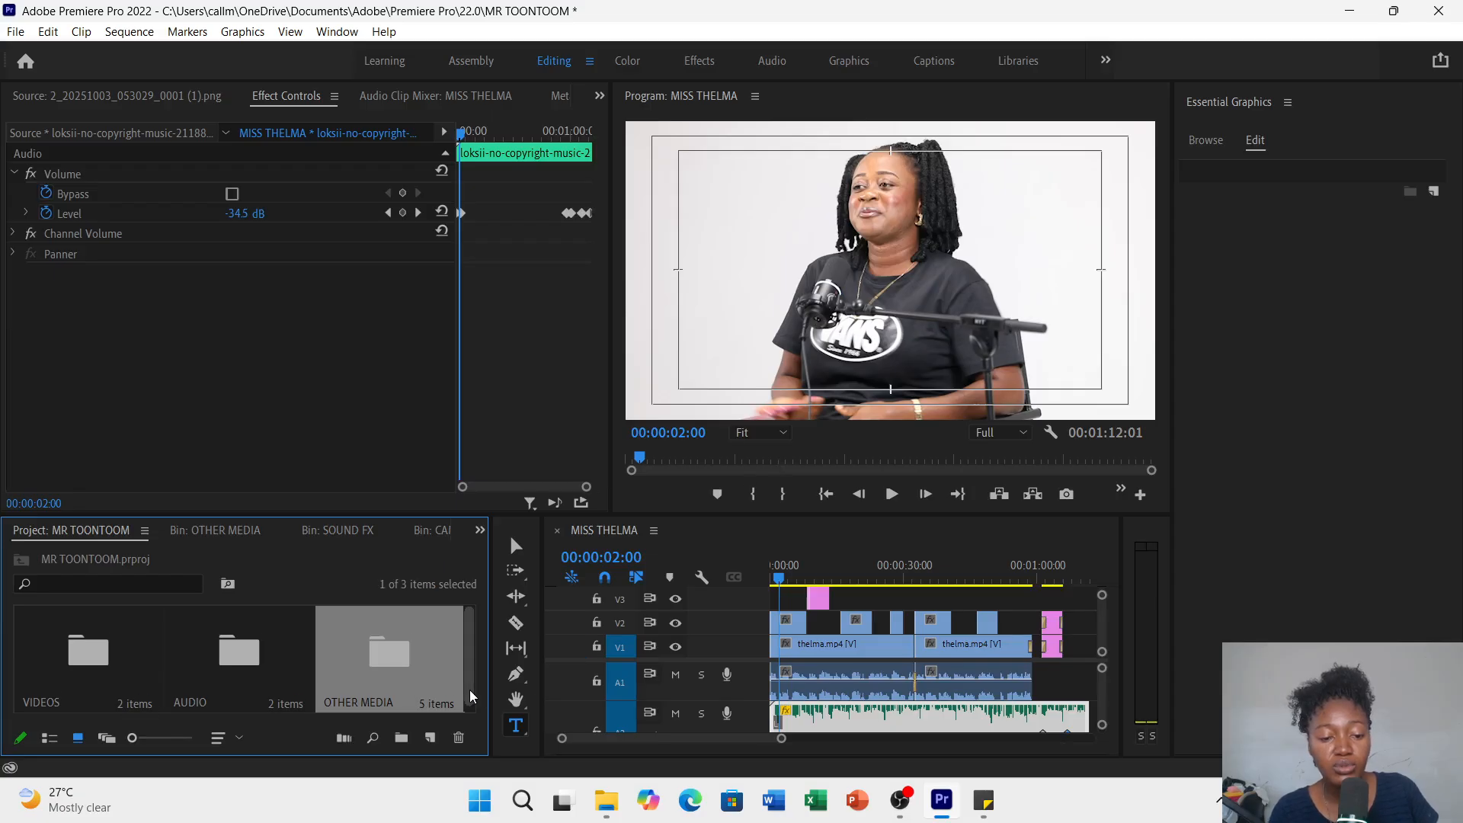
{"action": "double_click", "coordinate": [412, 670]}
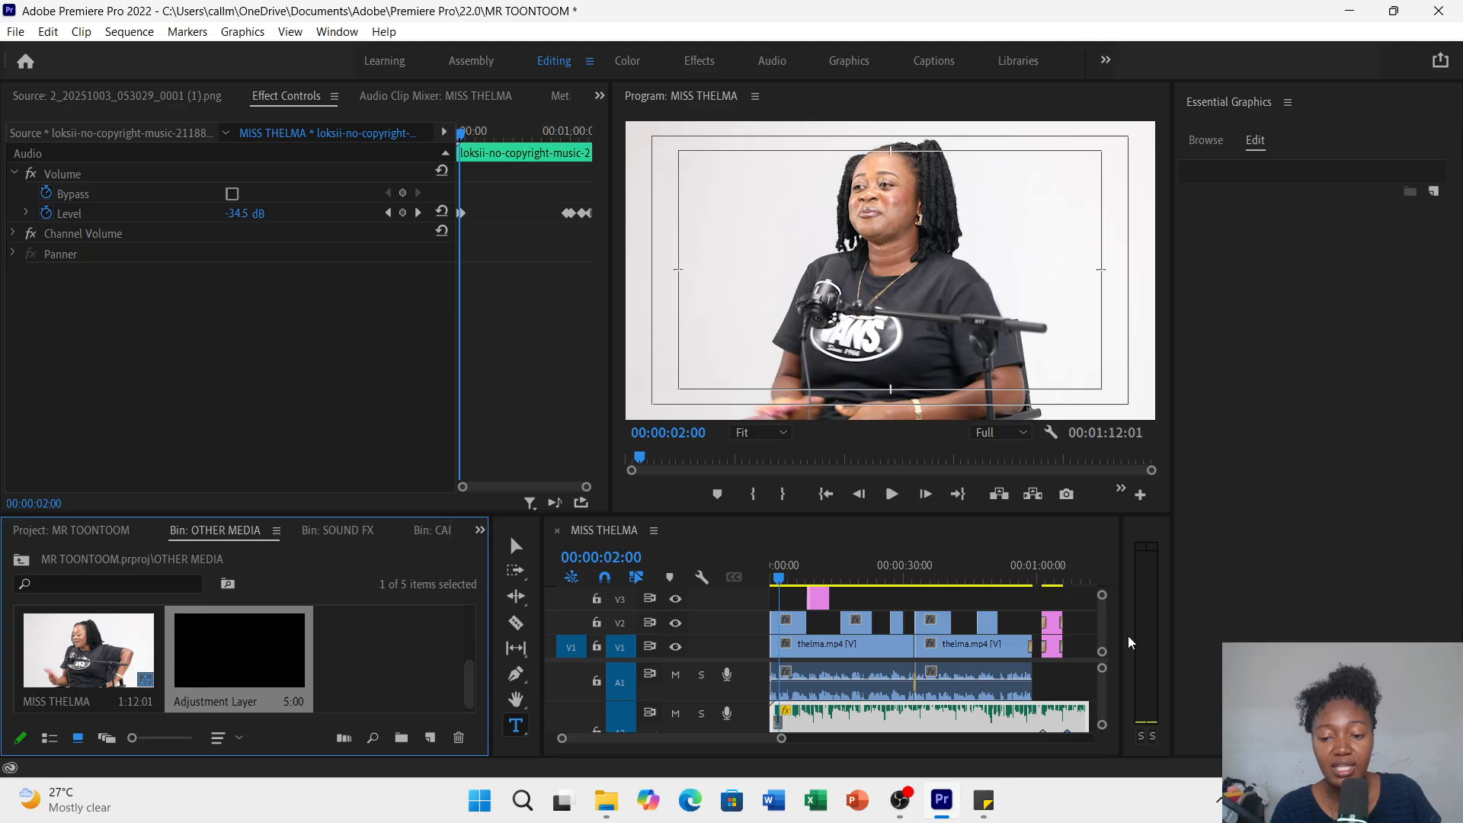
{"action": "left_click_drag", "start_coordinate": [1102, 617], "coordinate": [1102, 613]}
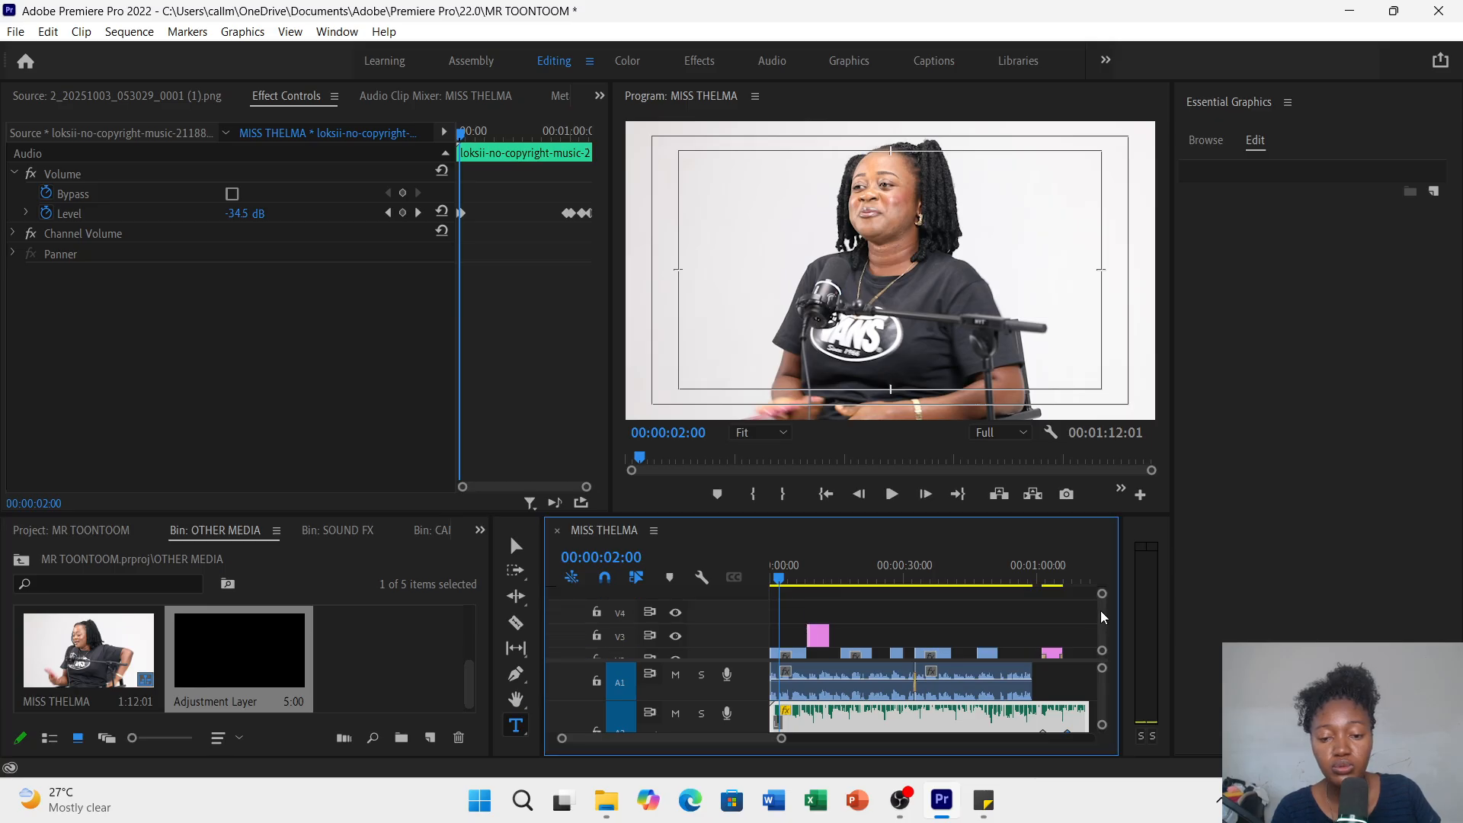
{"action": "left_click_drag", "start_coordinate": [820, 640], "coordinate": [817, 617]}
{"action": "left_click", "coordinate": [275, 643]}
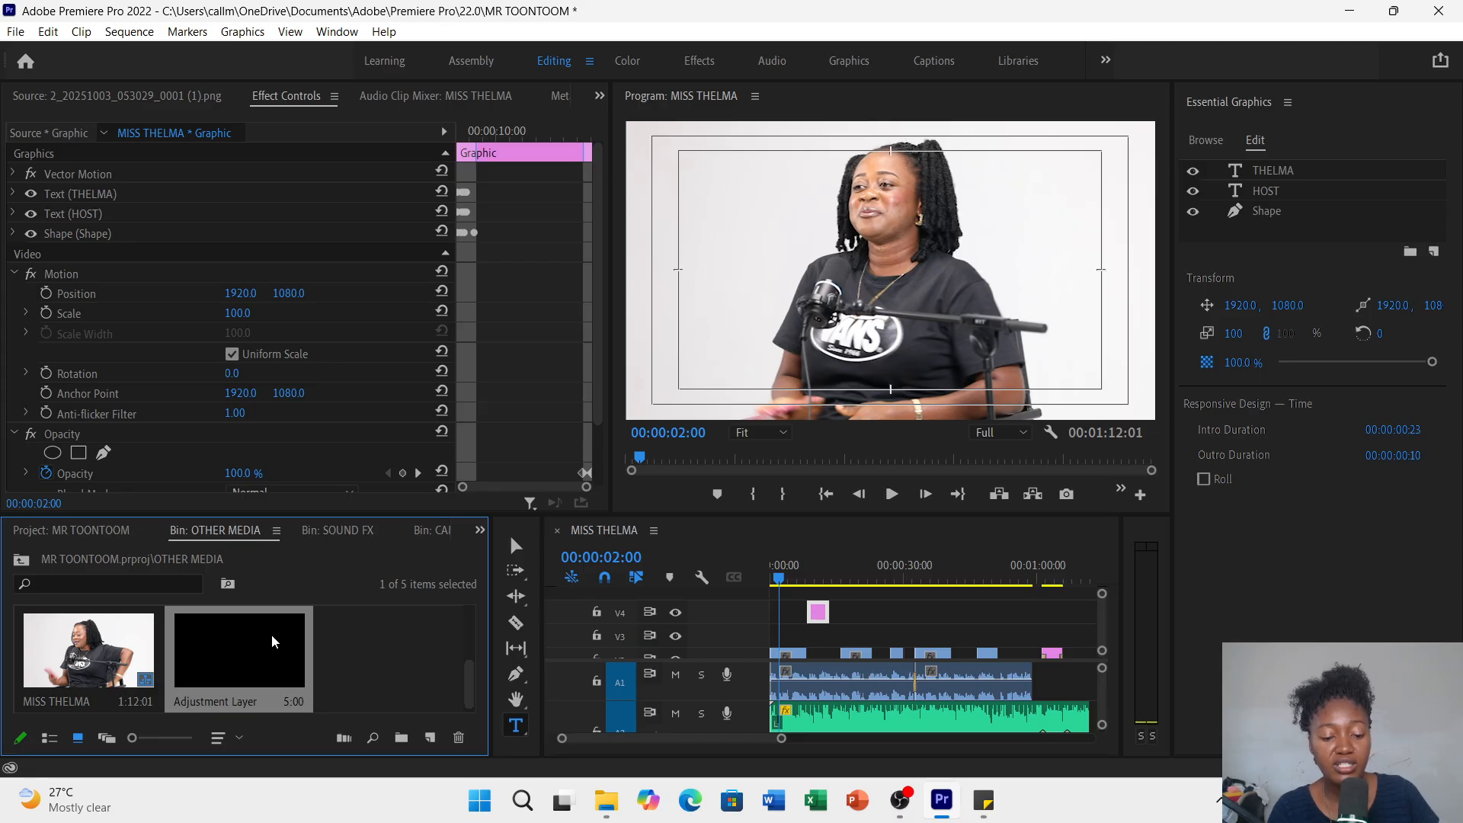
{"action": "left_click_drag", "start_coordinate": [274, 643], "coordinate": [771, 634]}
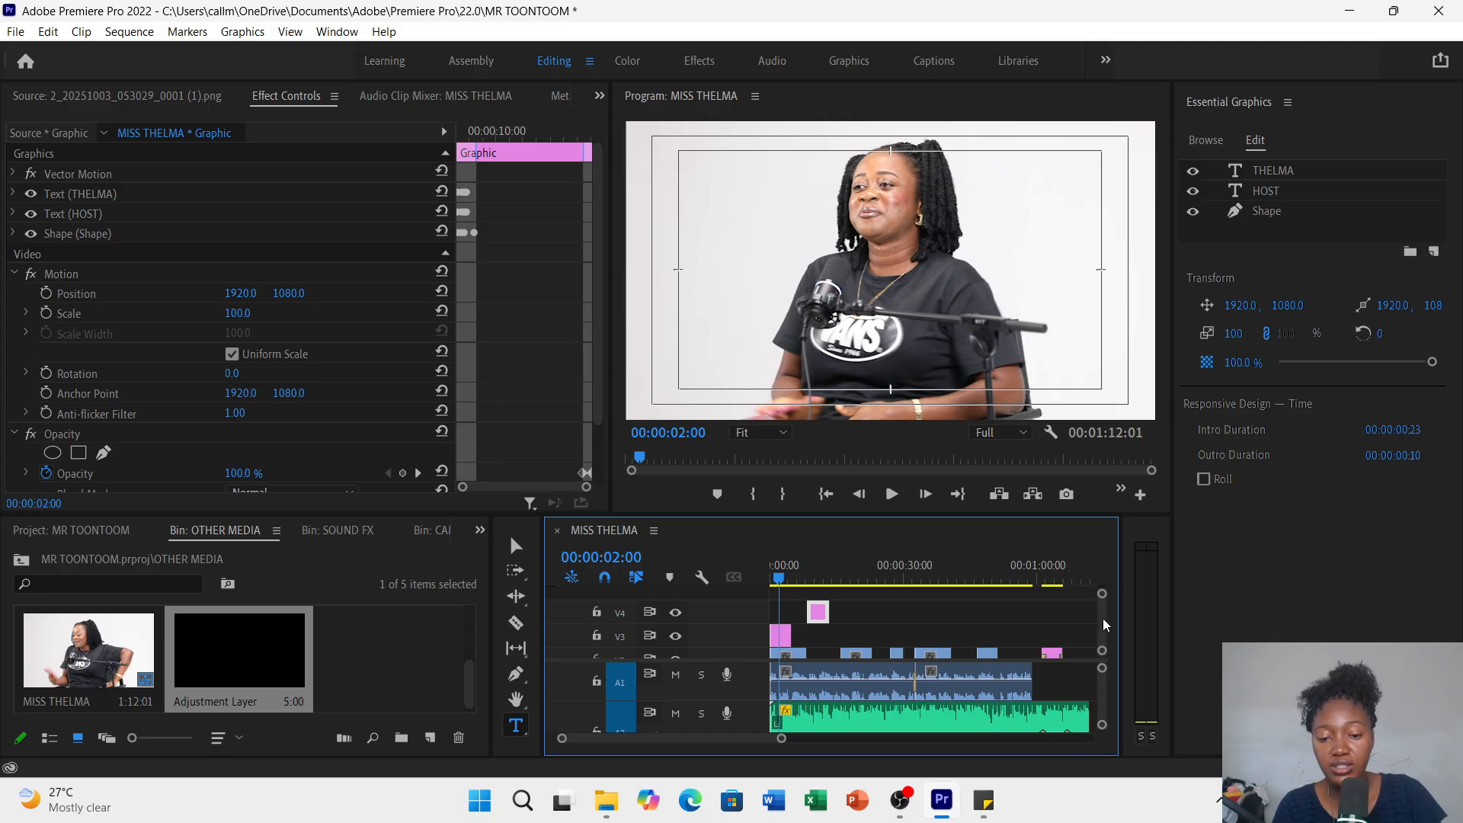
{"action": "left_click_drag", "start_coordinate": [1102, 619], "coordinate": [1103, 623]}
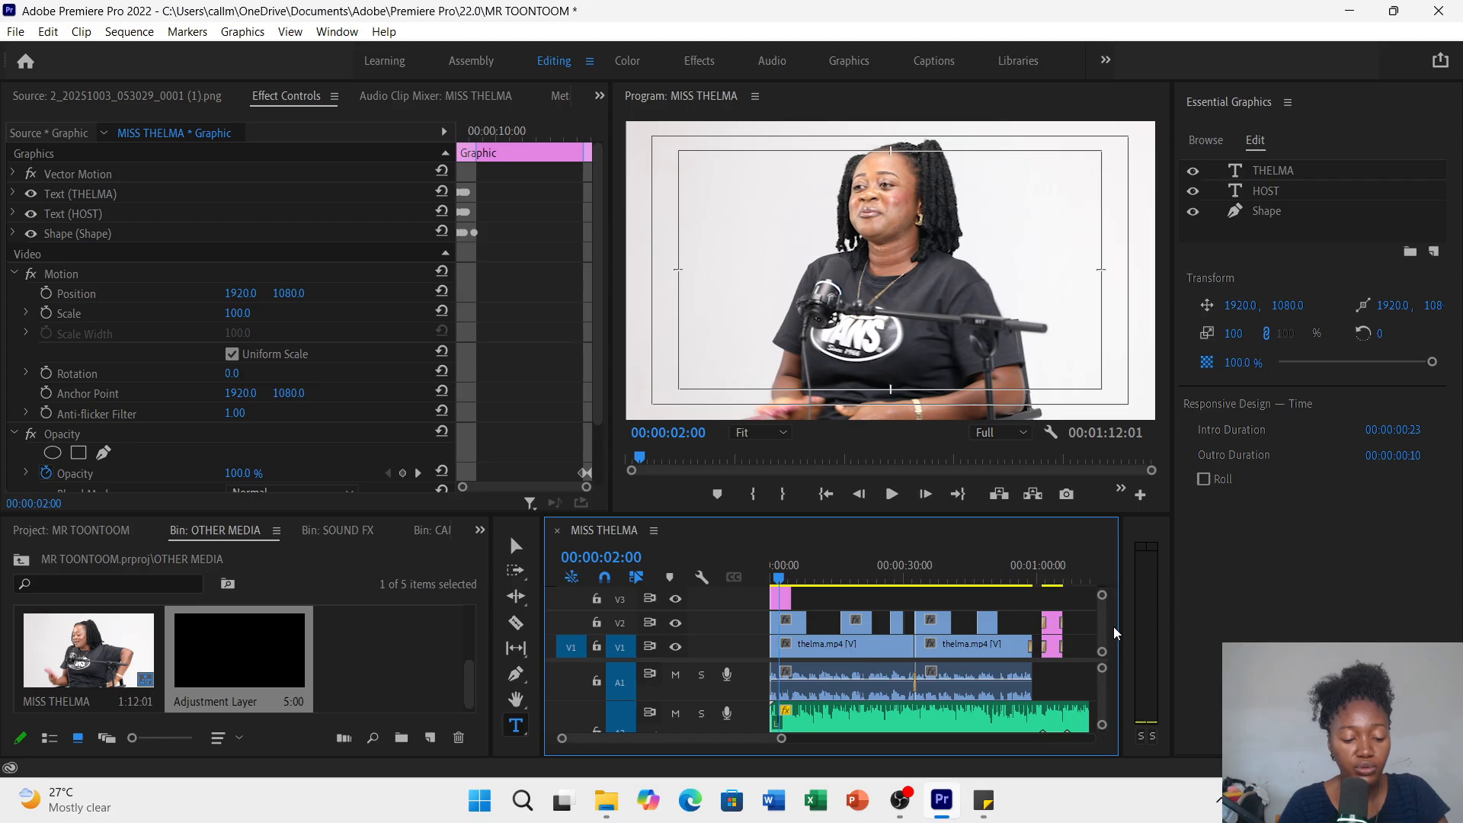
- Select the first V2 clip, 155A9429.MOV, open the Color workspace and set its Lumetri white balance tint to 13.8
{"action": "left_click", "coordinate": [789, 634]}
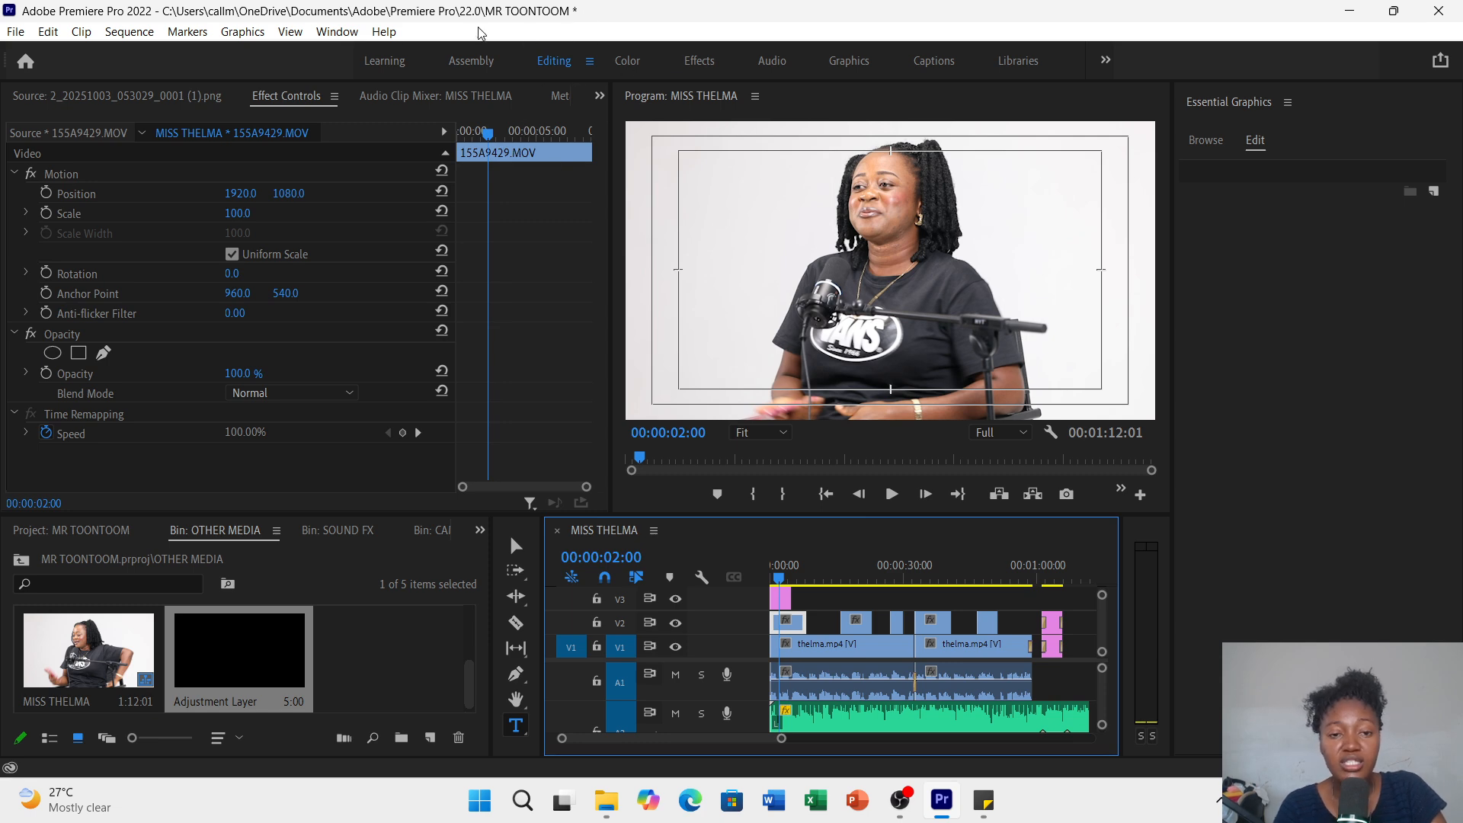
{"action": "left_click", "coordinate": [628, 67]}
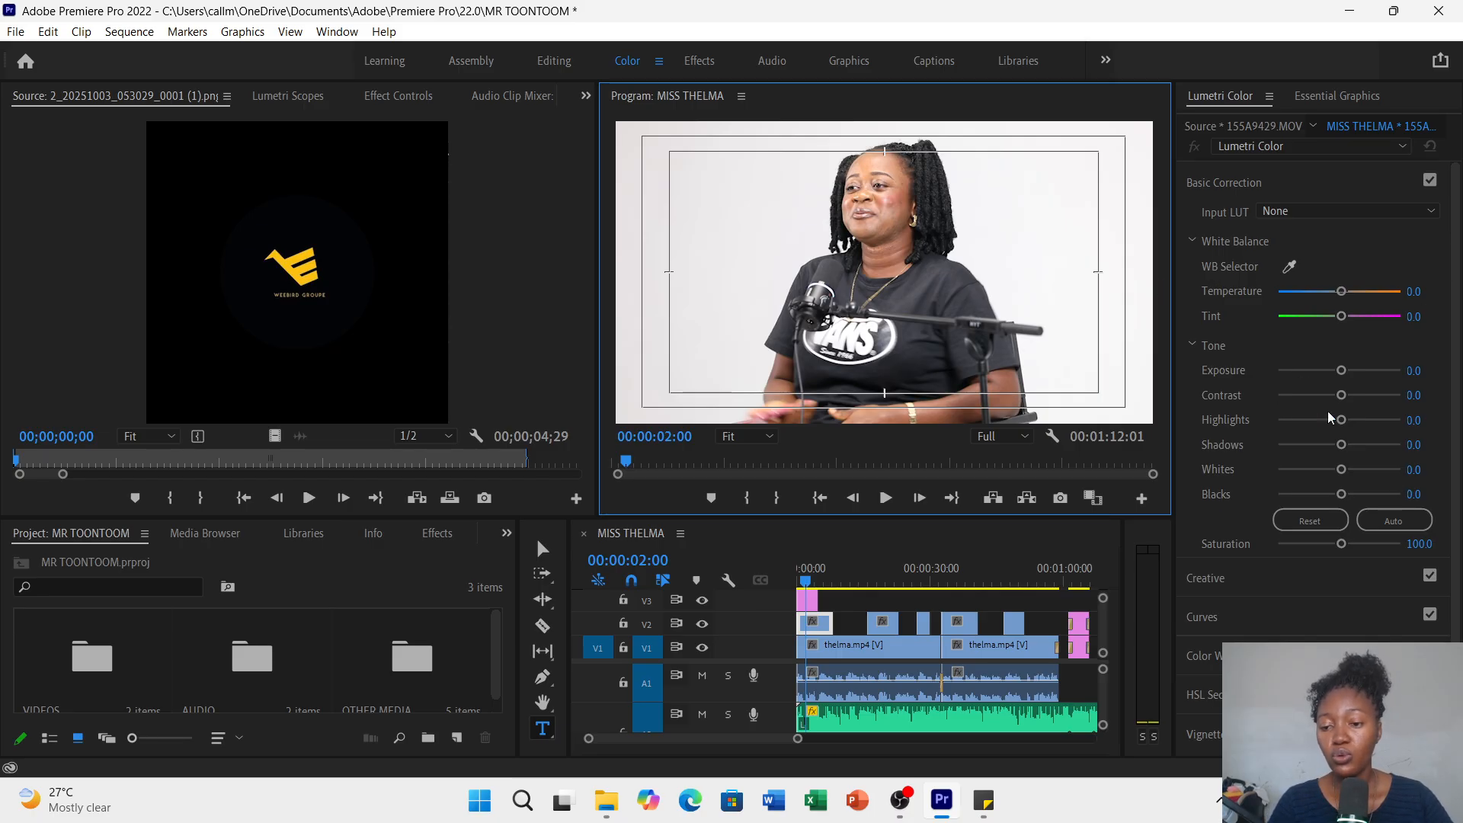
{"action": "scroll", "coordinate": [1415, 393], "scroll_direction": "down", "scroll_amount": 1}
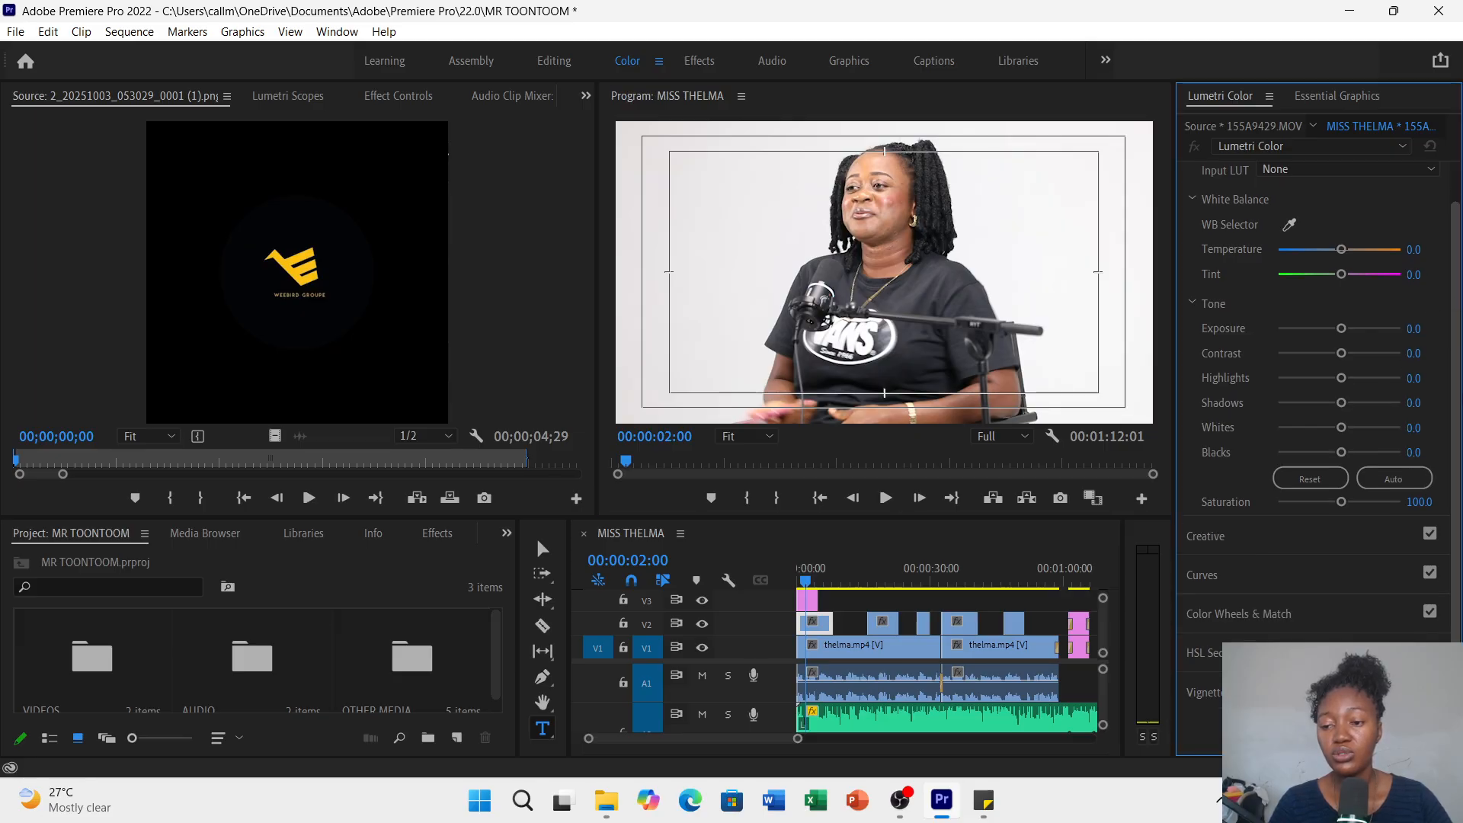
{"action": "scroll", "coordinate": [1462, 288], "scroll_direction": "up", "scroll_amount": 1}
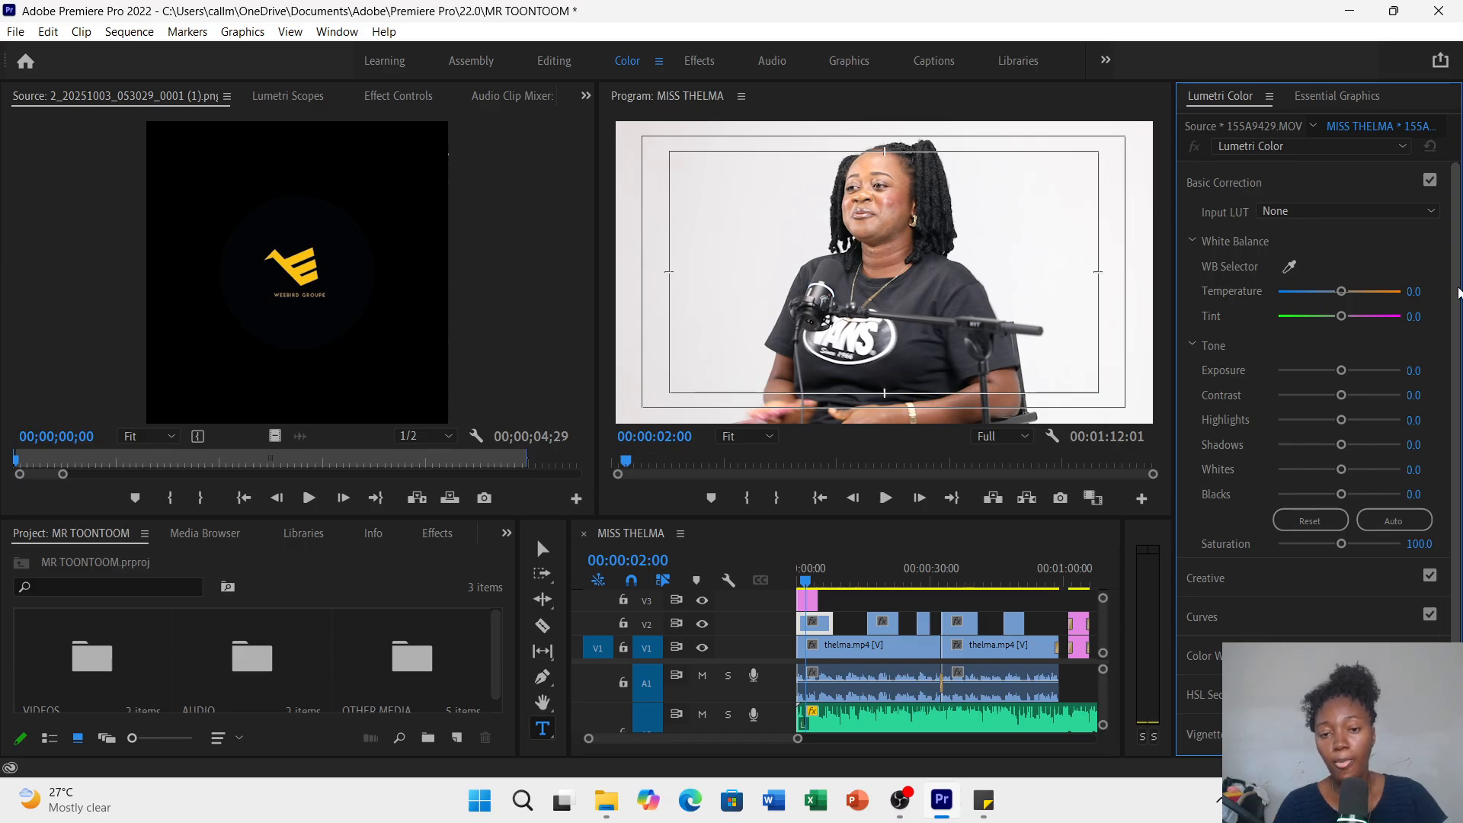
{"action": "left_click", "coordinate": [1348, 320]}
{"action": "left_click_drag", "start_coordinate": [1347, 320], "coordinate": [1349, 319]}
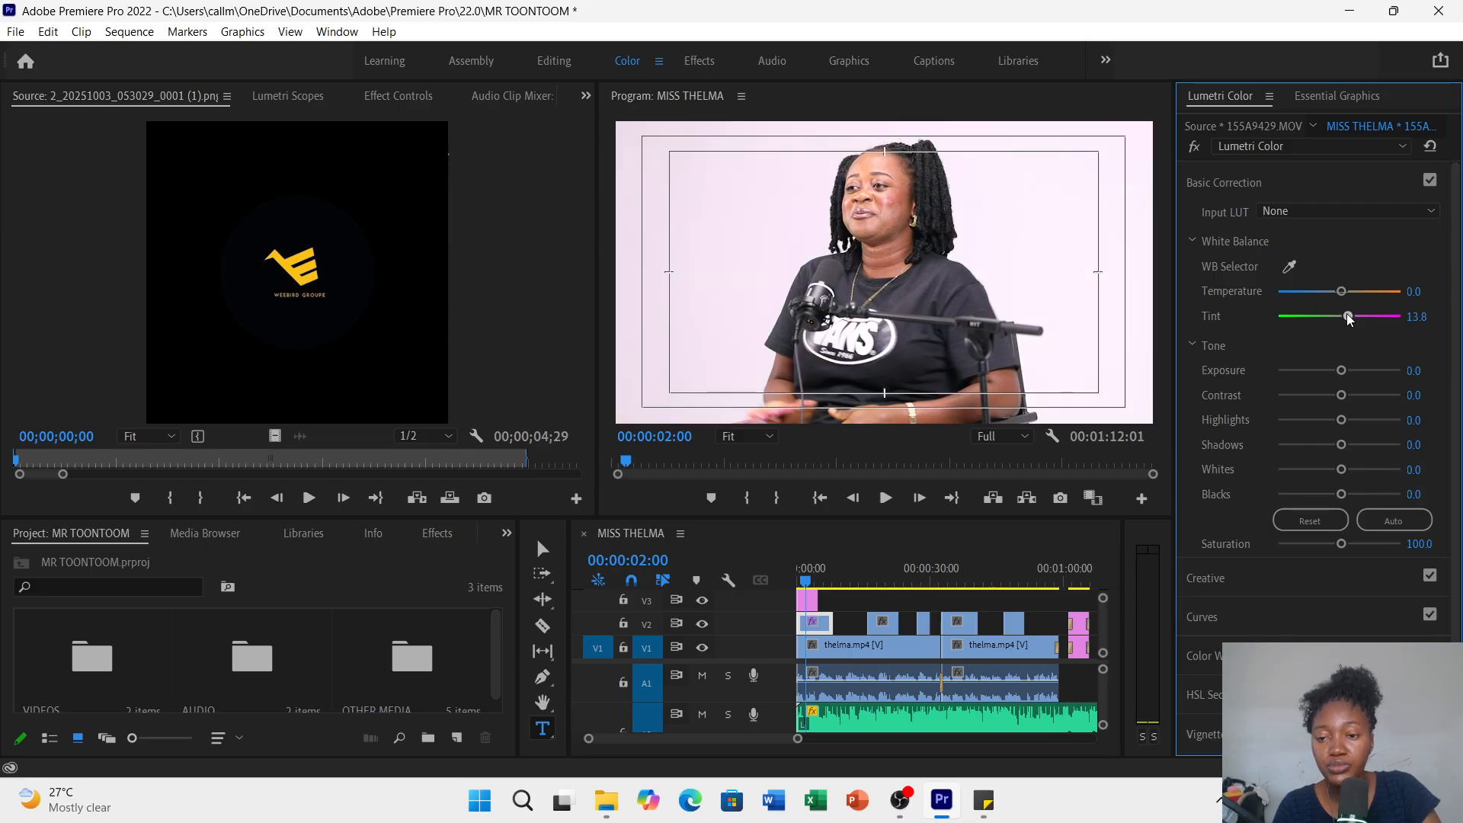
- Set the selected clip's Lumetri white balance temperature to 6.2 and its exposure to -0.6
{"action": "left_click_drag", "start_coordinate": [1342, 292], "coordinate": [1345, 298]}
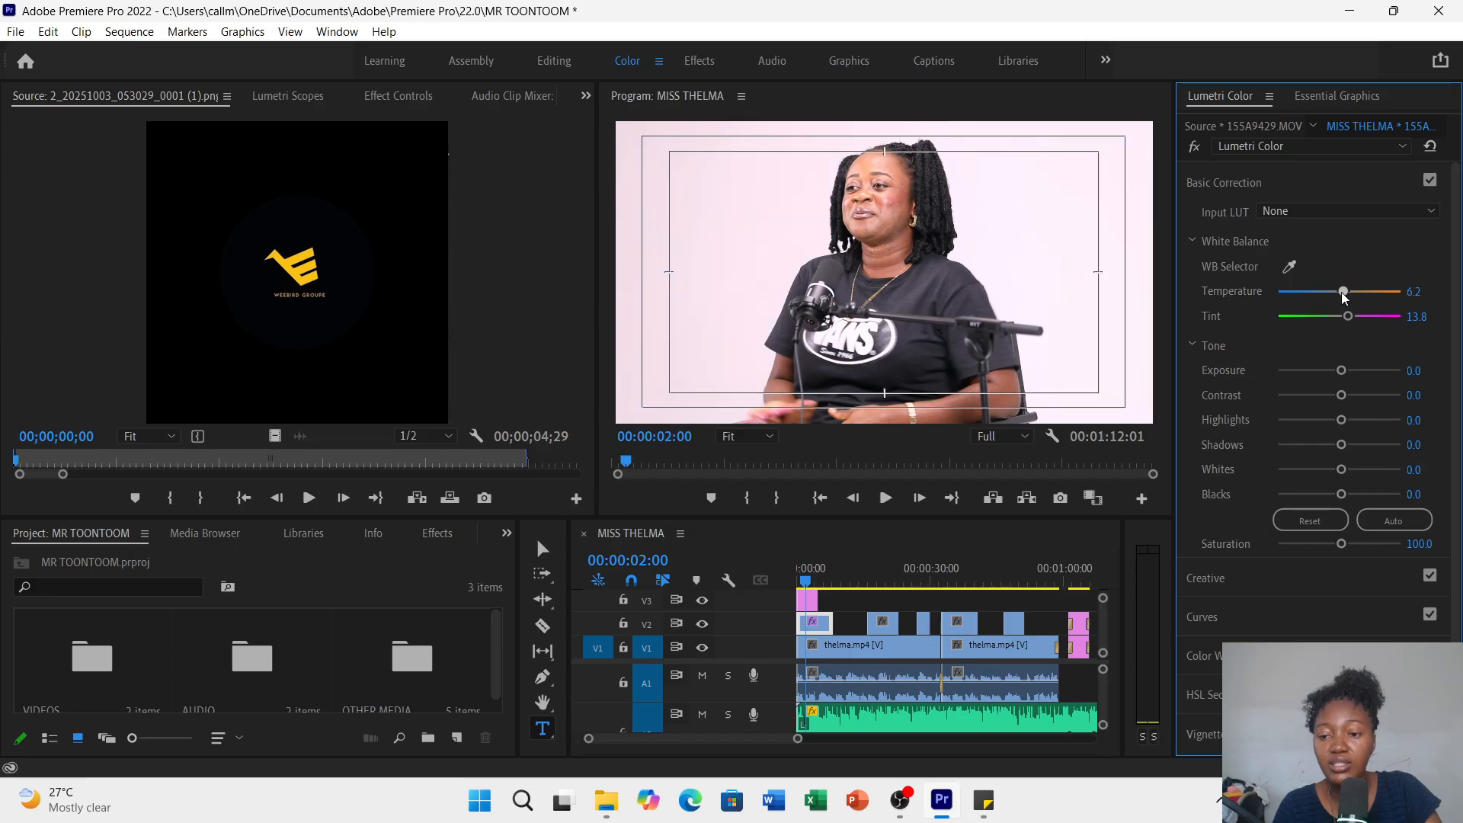
{"action": "left_click_drag", "start_coordinate": [1342, 379], "coordinate": [1333, 377]}
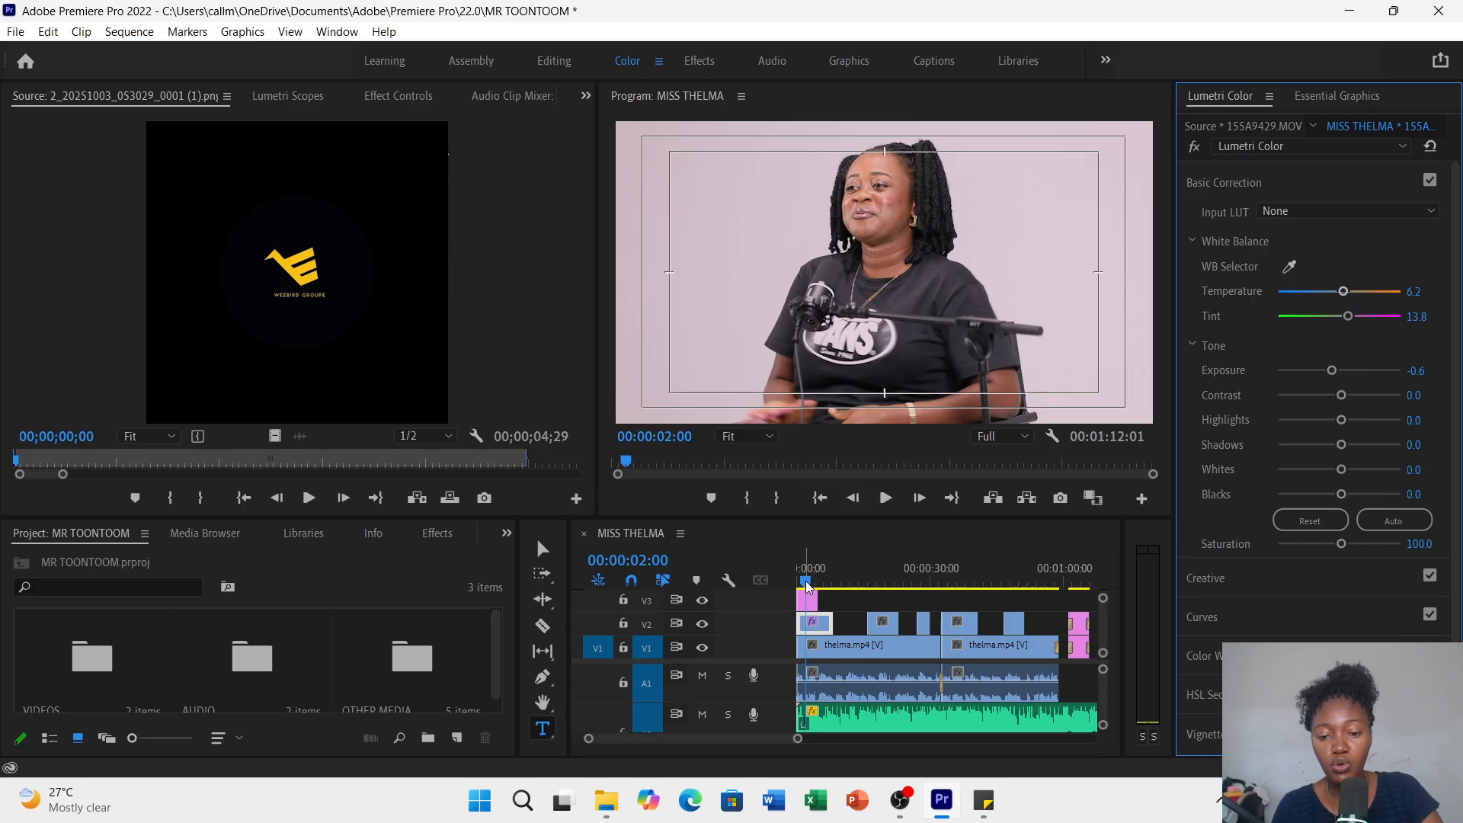
- Undo the exposure, temperature and tint changes on the first V2 clip
{"action": "key", "text": "ctrl+z"}
{"action": "key", "text": "ctrl+z"}
{"action": "key", "text": "ctrl+z"}
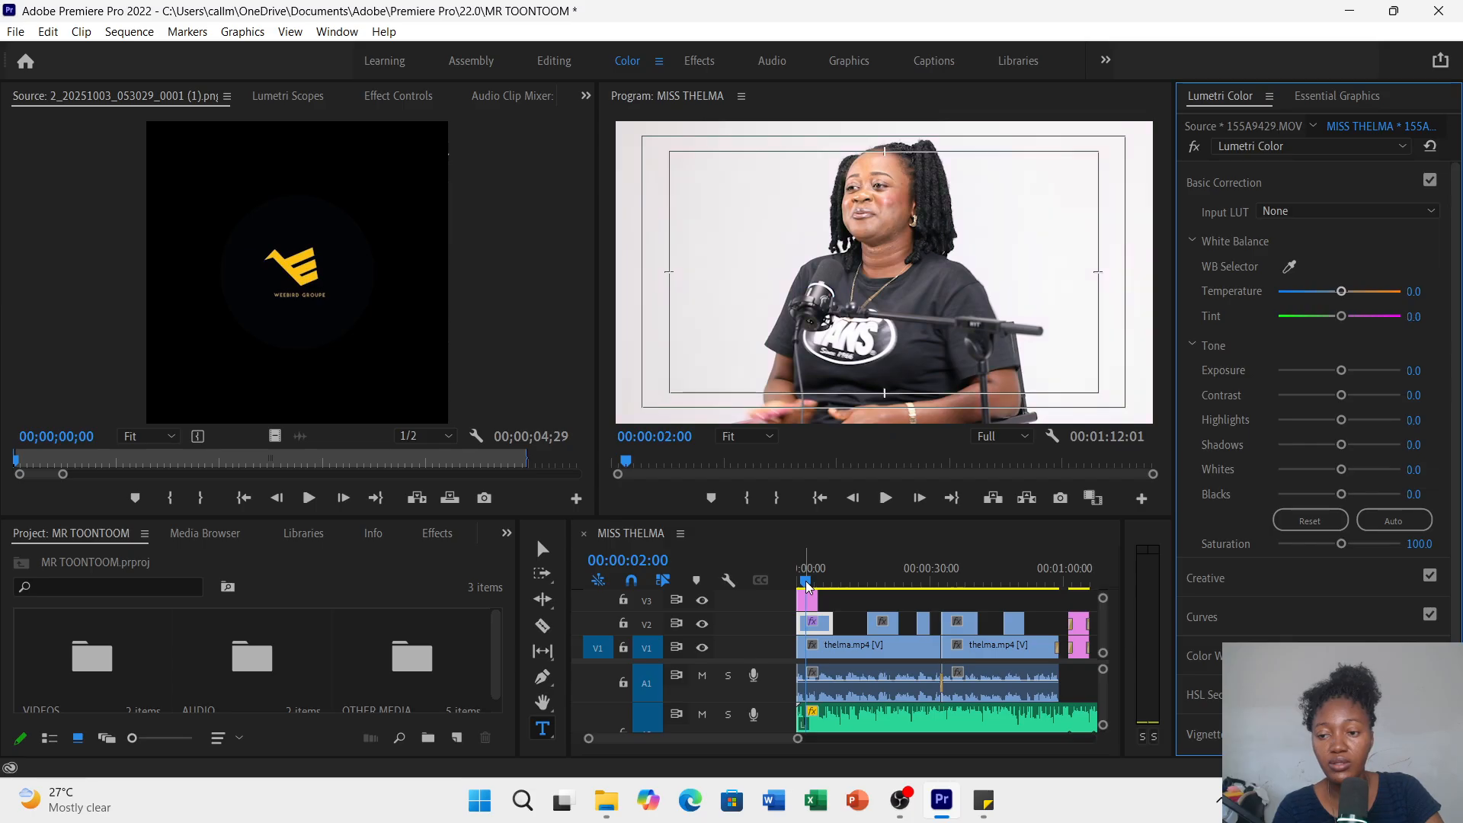
- Select the adjustment layer on V3 and set its white balance tint to 15.4 and temperature to -1.5
{"action": "left_click", "coordinate": [811, 603]}
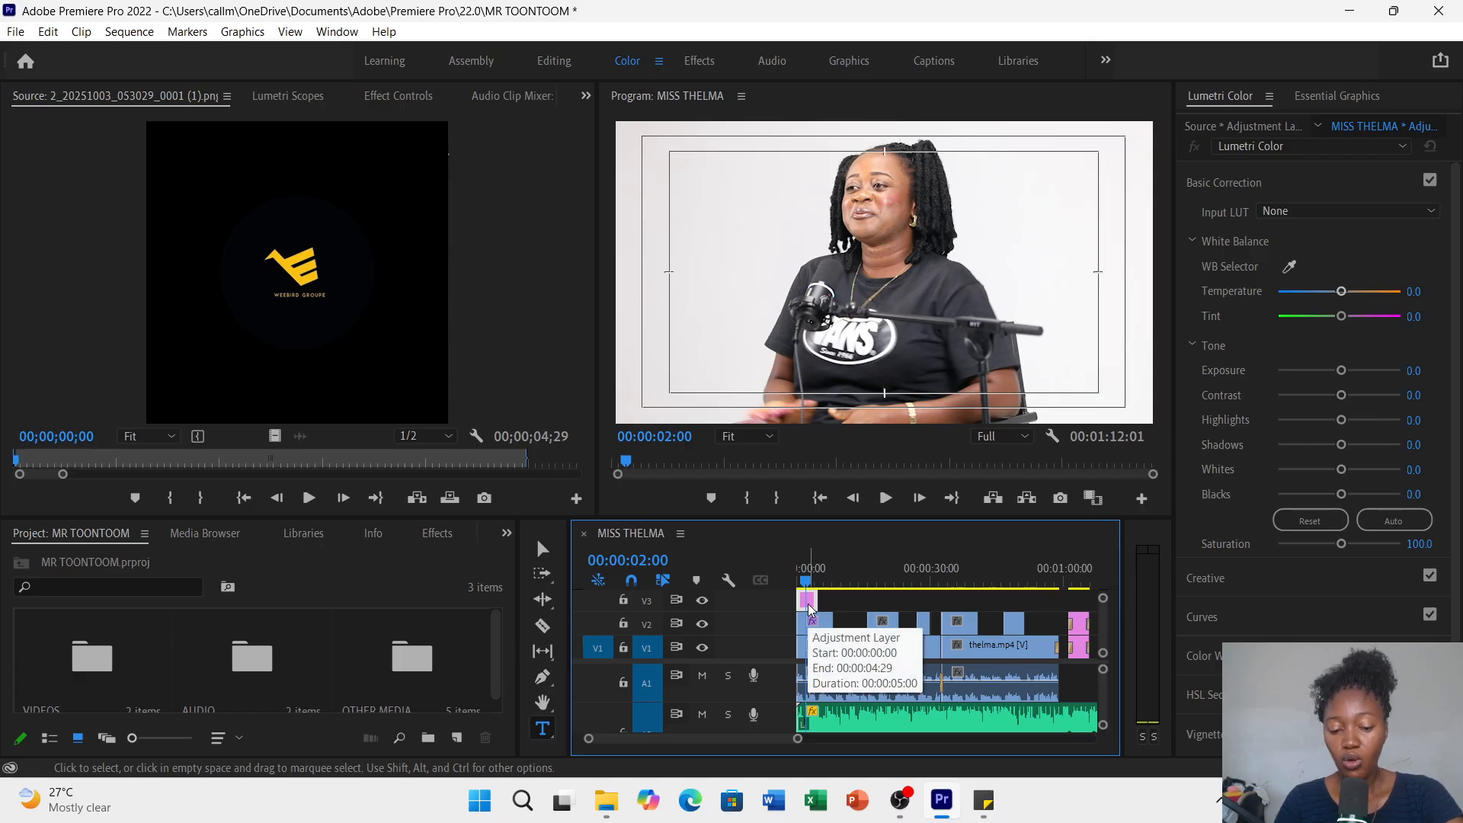
{"action": "left_click", "coordinate": [1348, 314]}
{"action": "left_click", "coordinate": [1347, 314]}
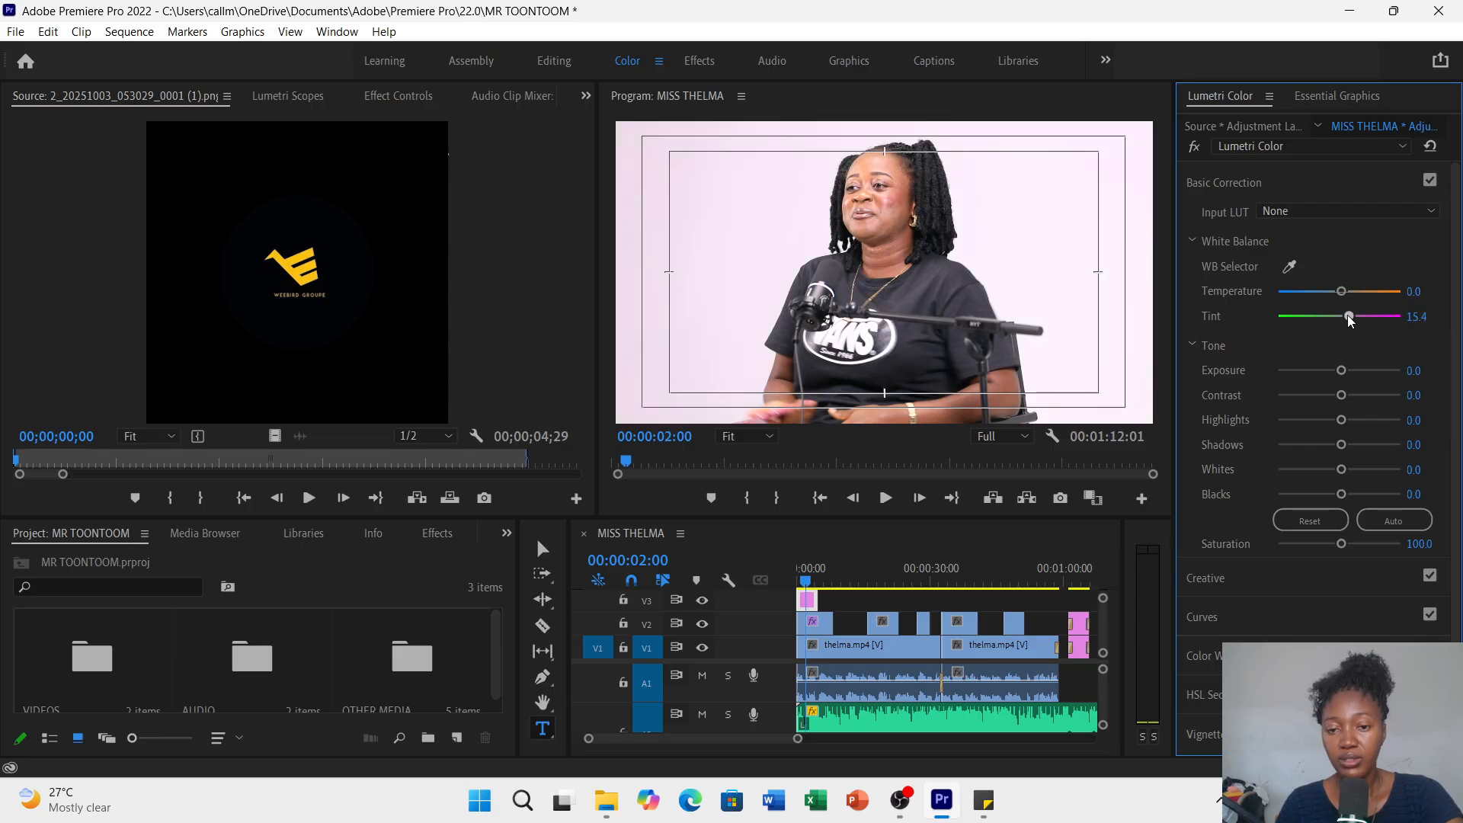
{"action": "left_click", "coordinate": [1348, 293]}
{"action": "left_click_drag", "start_coordinate": [1347, 291], "coordinate": [1339, 291]}
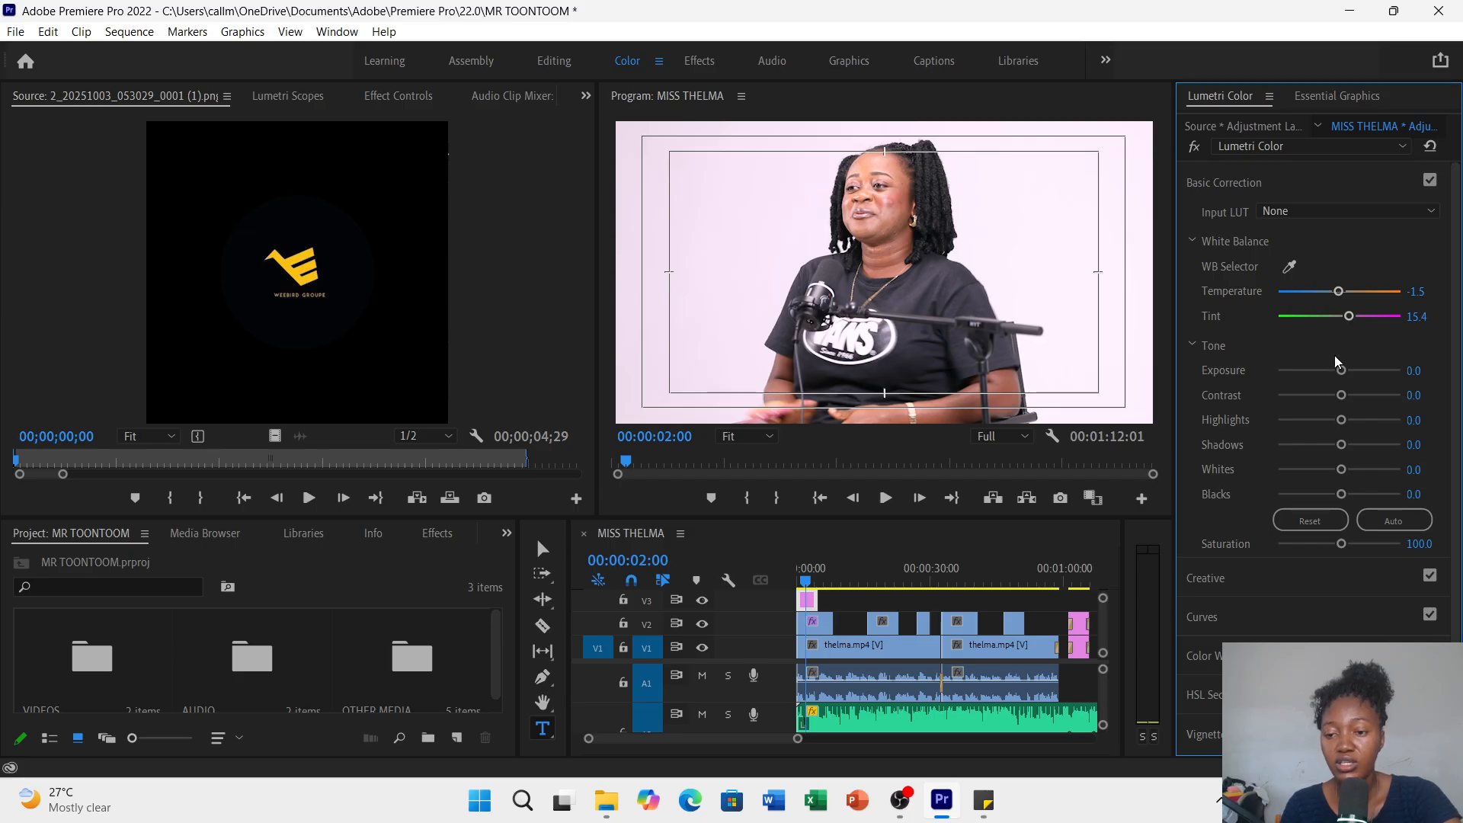
- Set the adjustment layer's exposure to -0.5, contrast 15.4, highlights -23.1, shadows -16.9, whites 7.7 and blacks -4.6
{"action": "left_click_drag", "start_coordinate": [1333, 369], "coordinate": [1329, 449]}
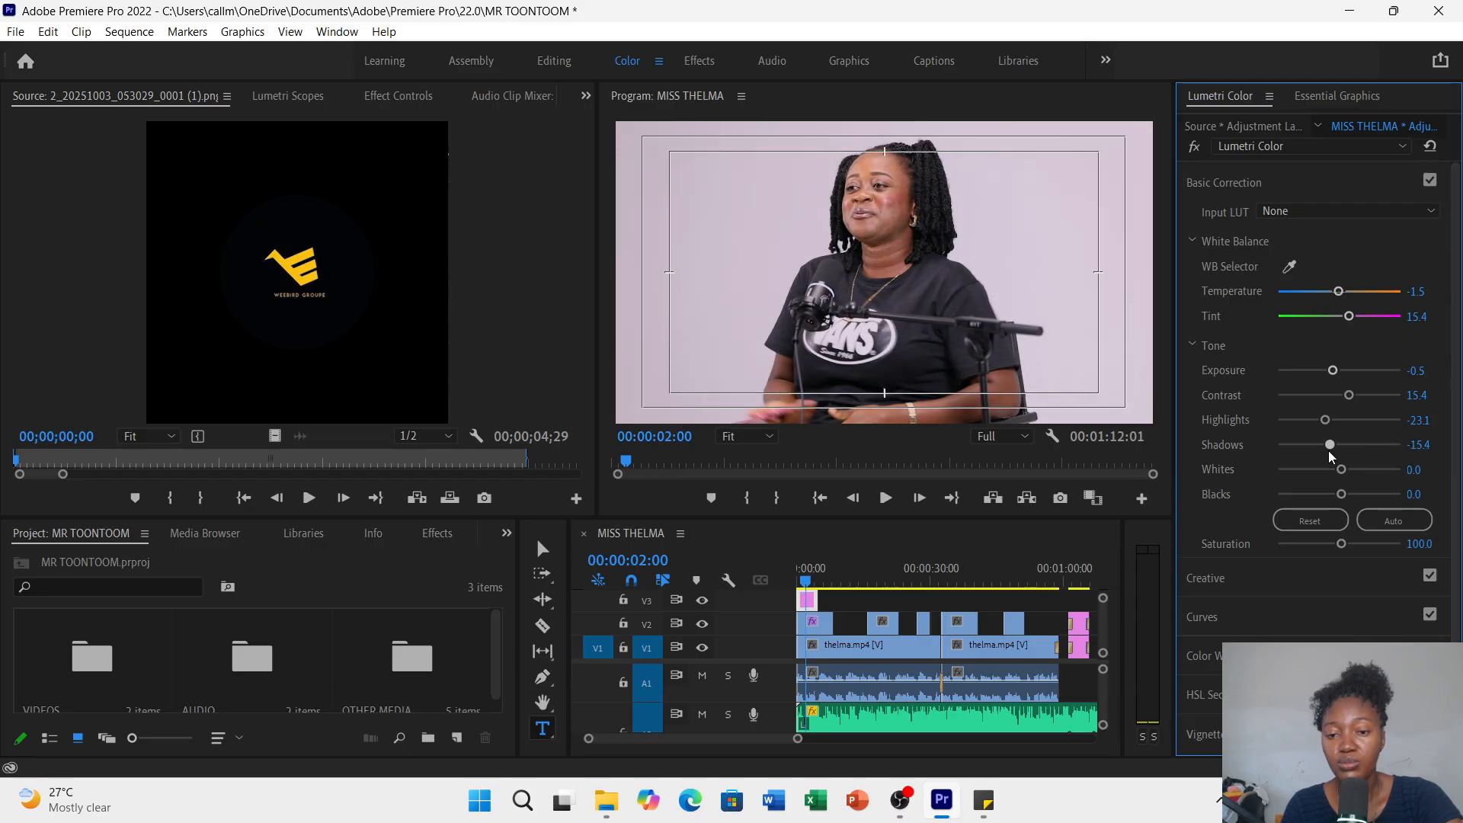
{"action": "mouse_move", "coordinate": [1341, 469]}
{"action": "left_mouse_down"}
{"action": "mouse_move", "coordinate": [1378, 472]}
{"action": "mouse_move", "coordinate": [1336, 478]}
{"action": "mouse_move", "coordinate": [1345, 493]}
{"action": "left_mouse_up"}
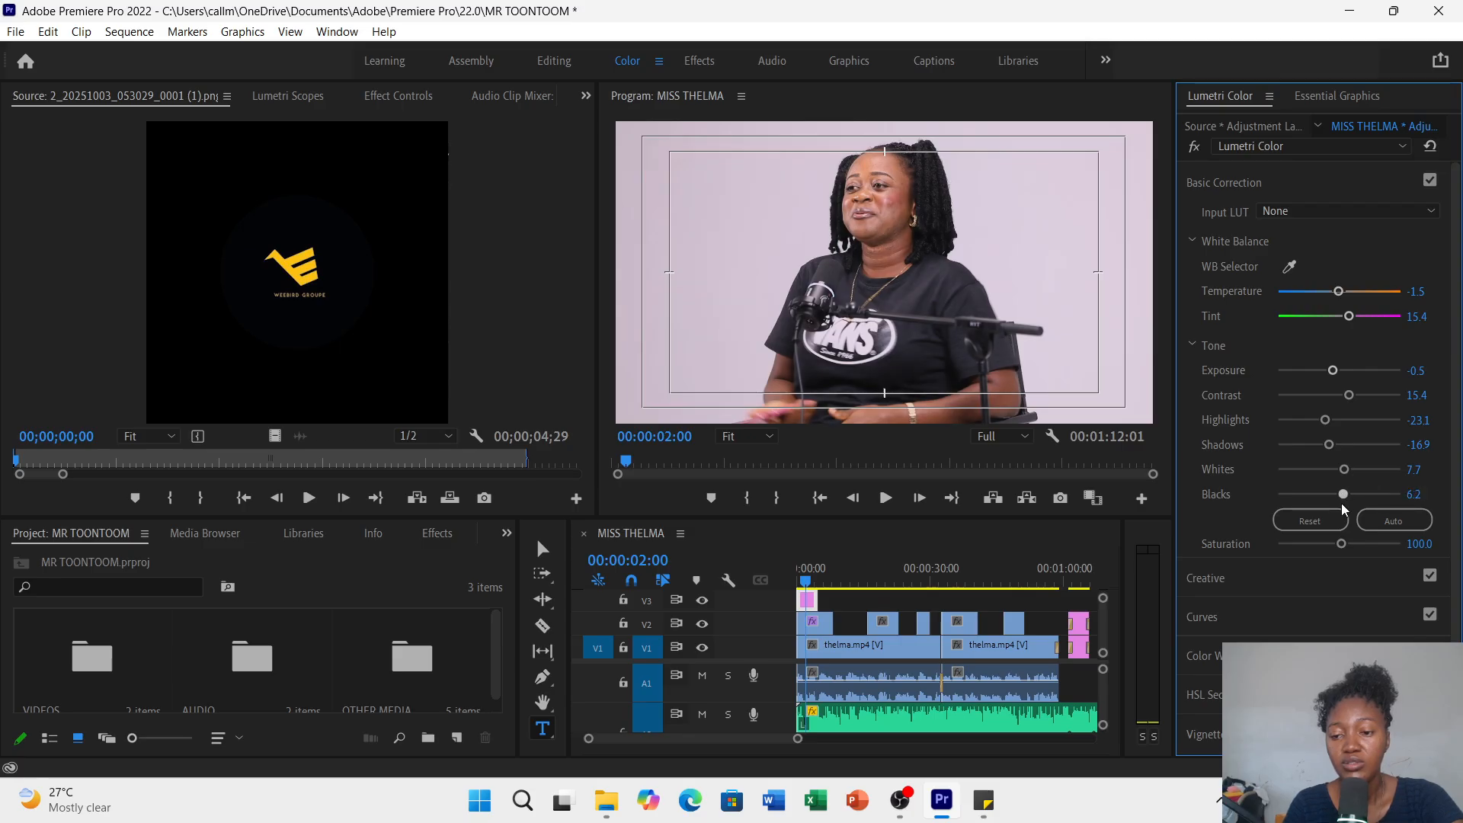
{"action": "left_click_drag", "start_coordinate": [1342, 504], "coordinate": [1335, 502]}
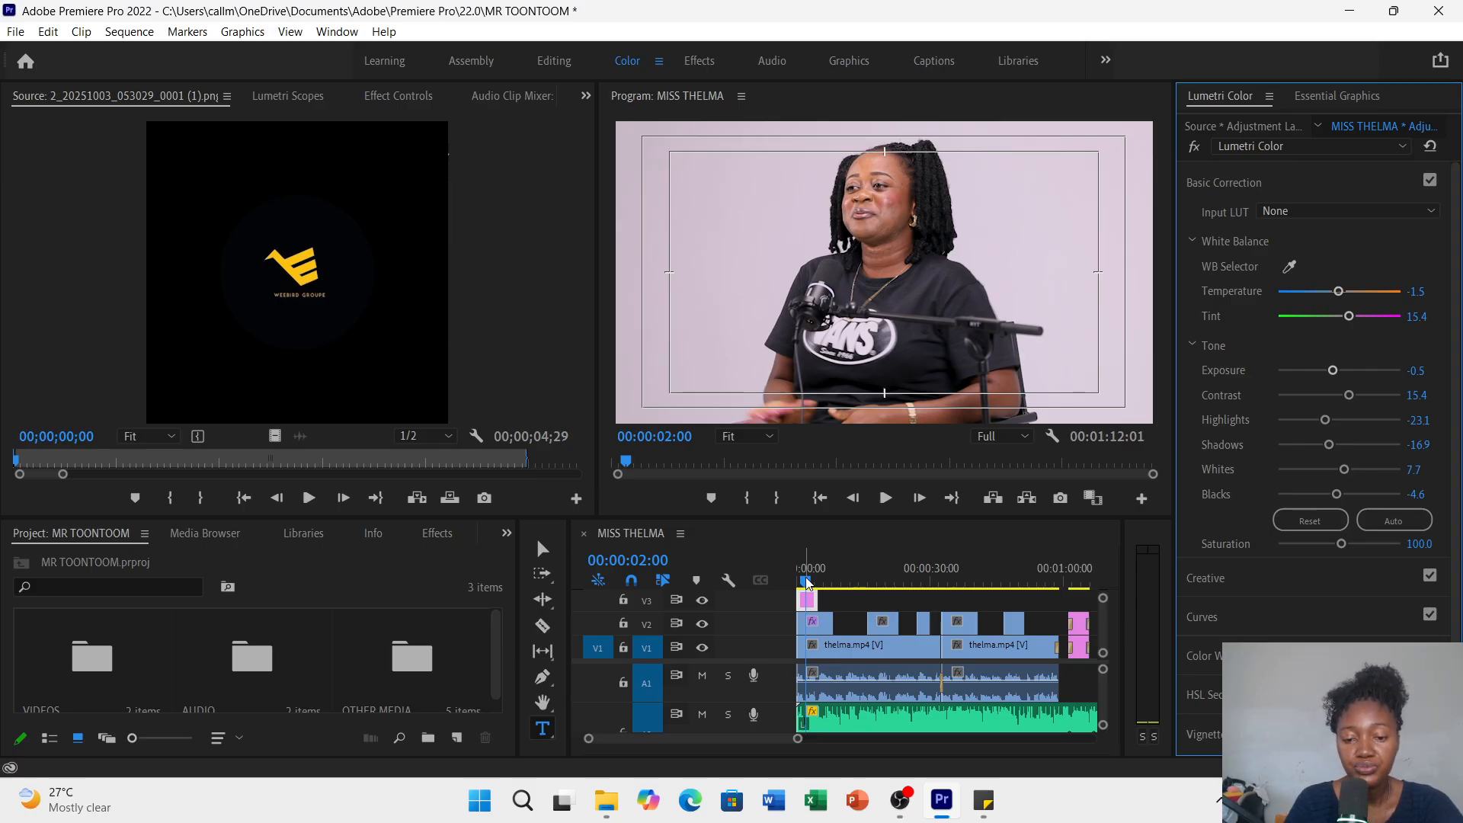
- Compare graded and ungraded footage by playing from the sequence start past the adjustment layer's end, then return to 00:00:01:15
{"action": "left_click_drag", "start_coordinate": [809, 584], "coordinate": [829, 581]}
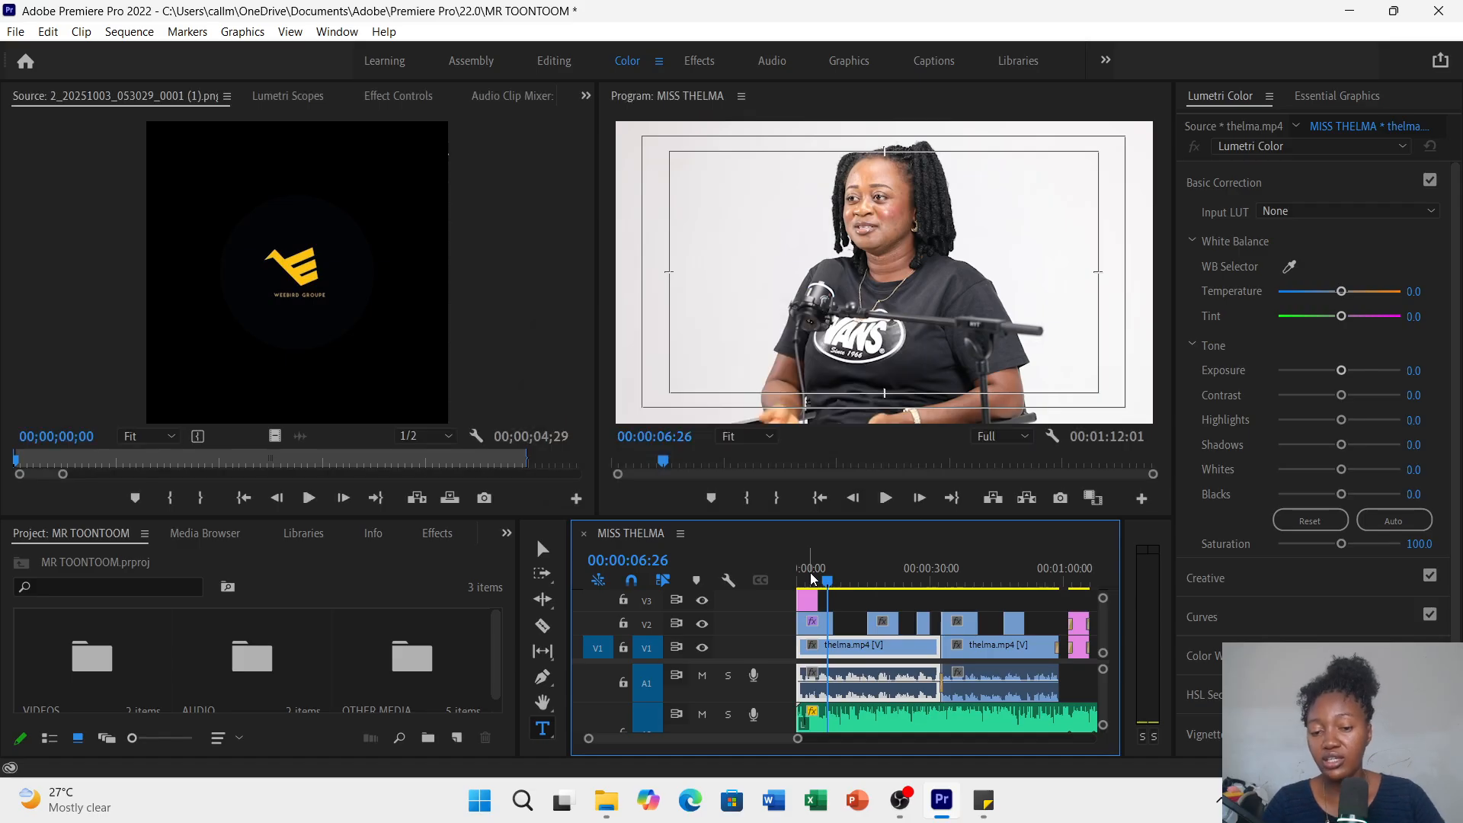
{"action": "left_click", "coordinate": [811, 573]}
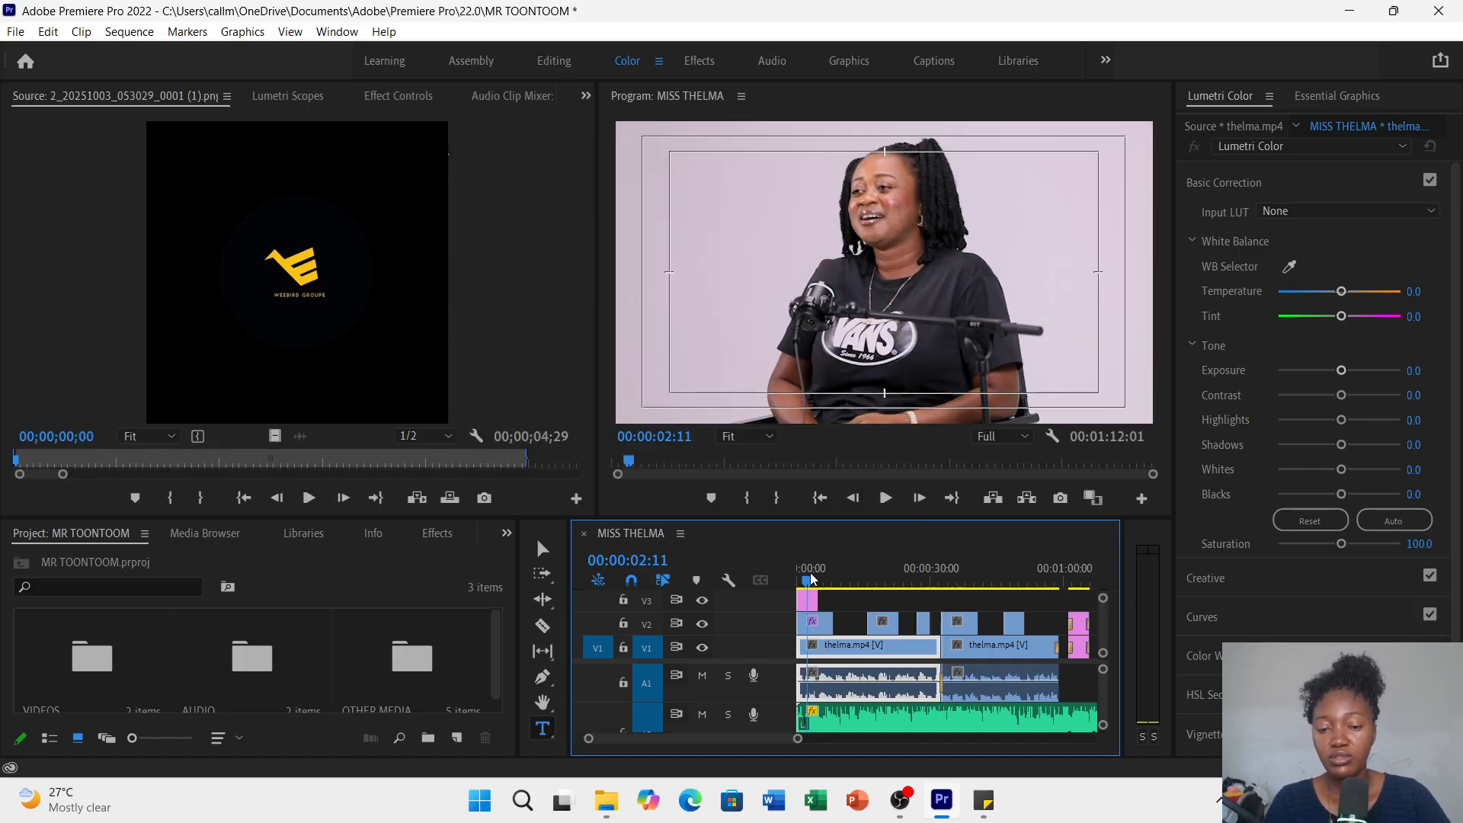
{"action": "left_click_drag", "start_coordinate": [807, 588], "coordinate": [793, 583]}
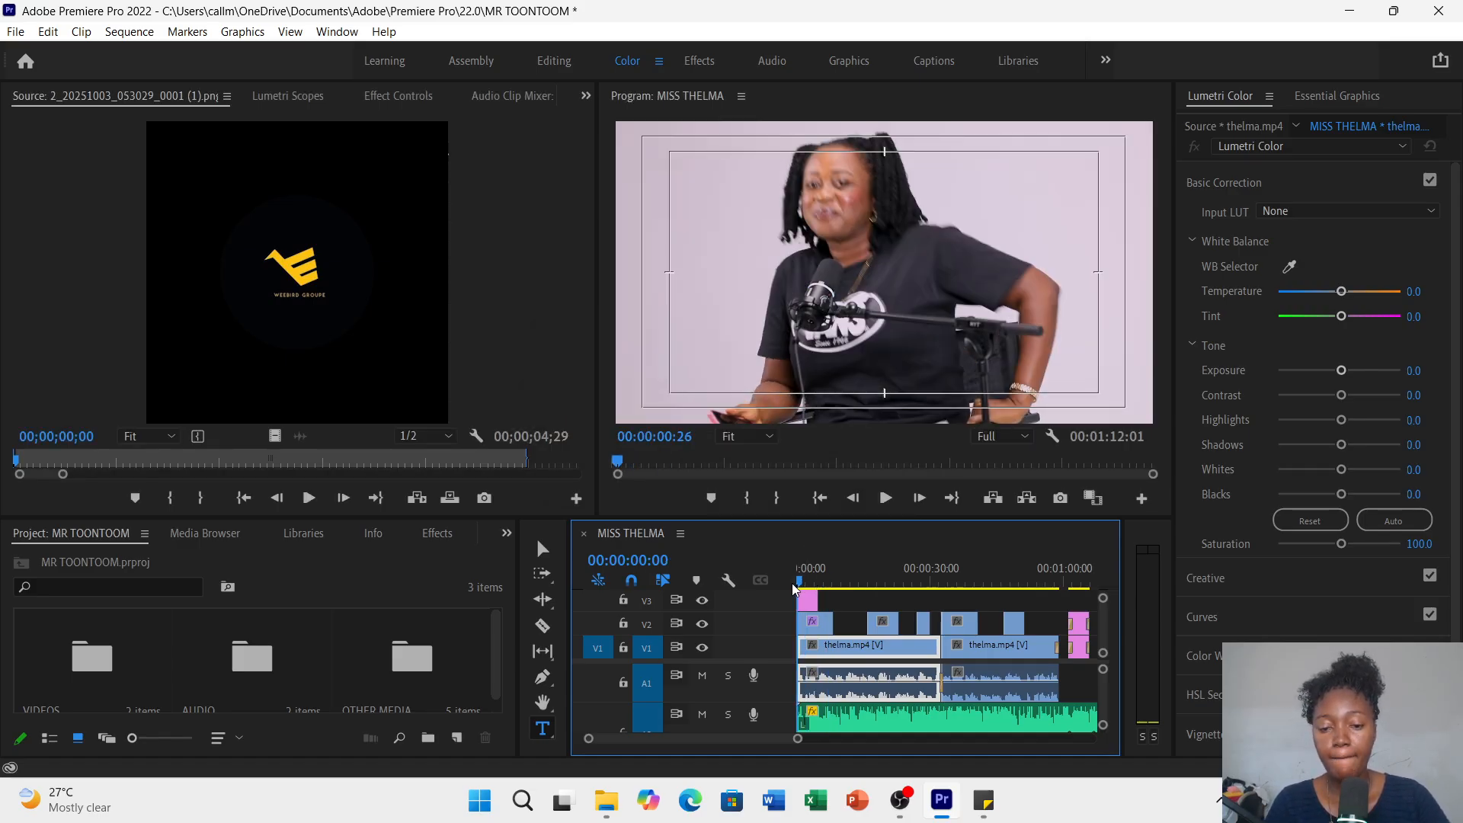
{"action": "left_click", "coordinate": [884, 500]}
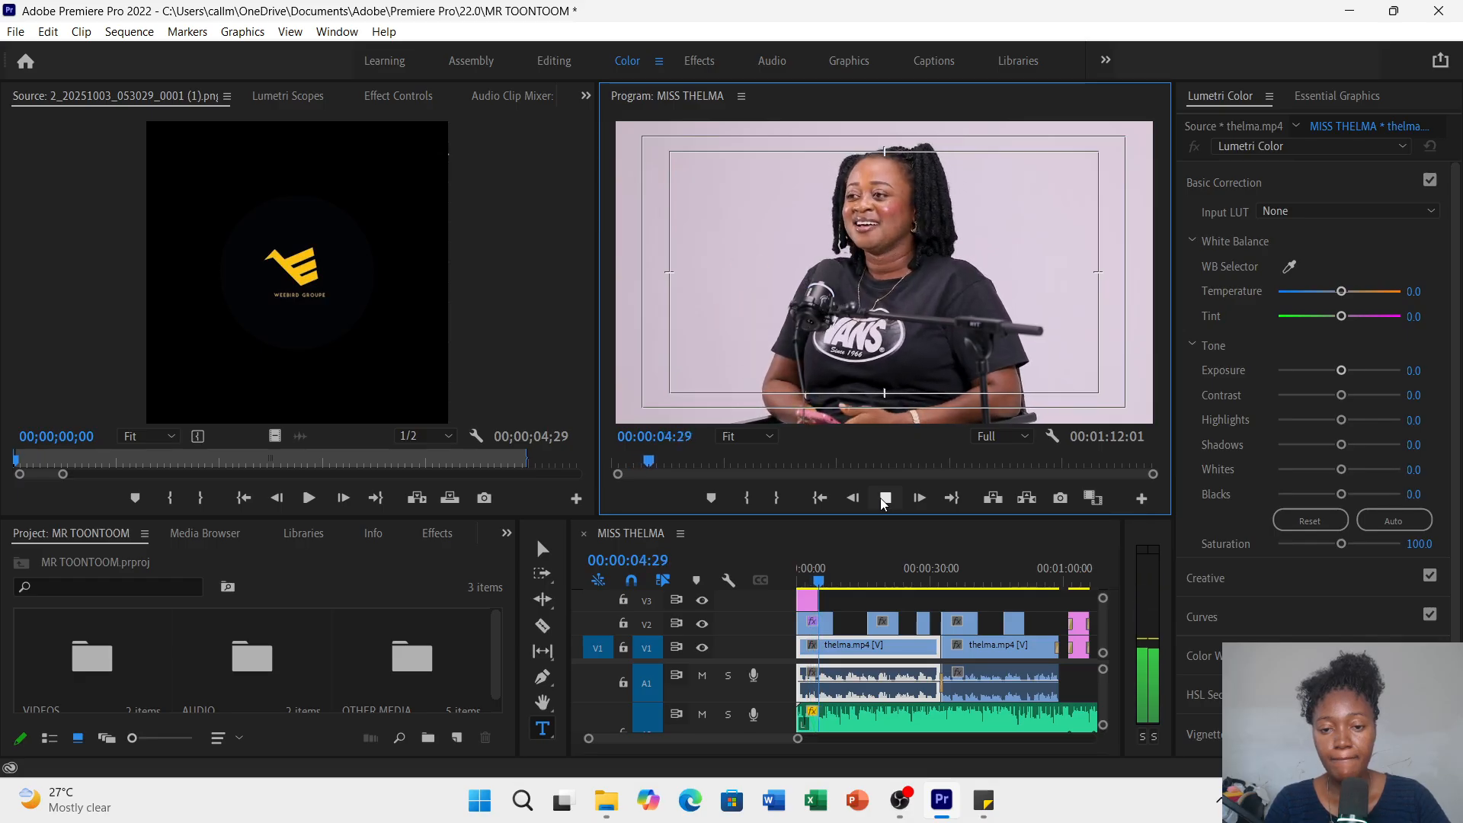
{"action": "left_click", "coordinate": [885, 497]}
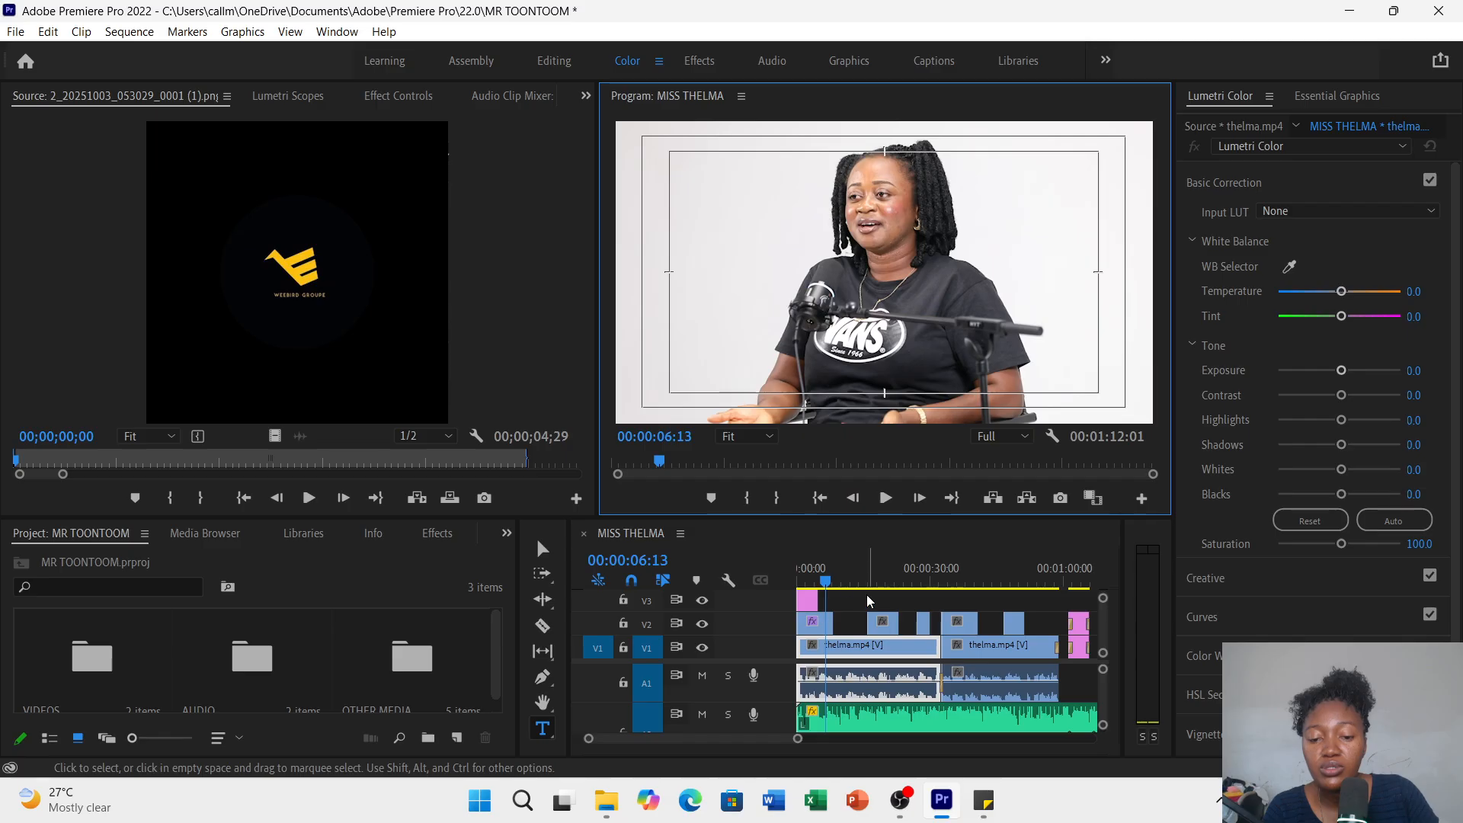
{"action": "left_click", "coordinate": [805, 568]}
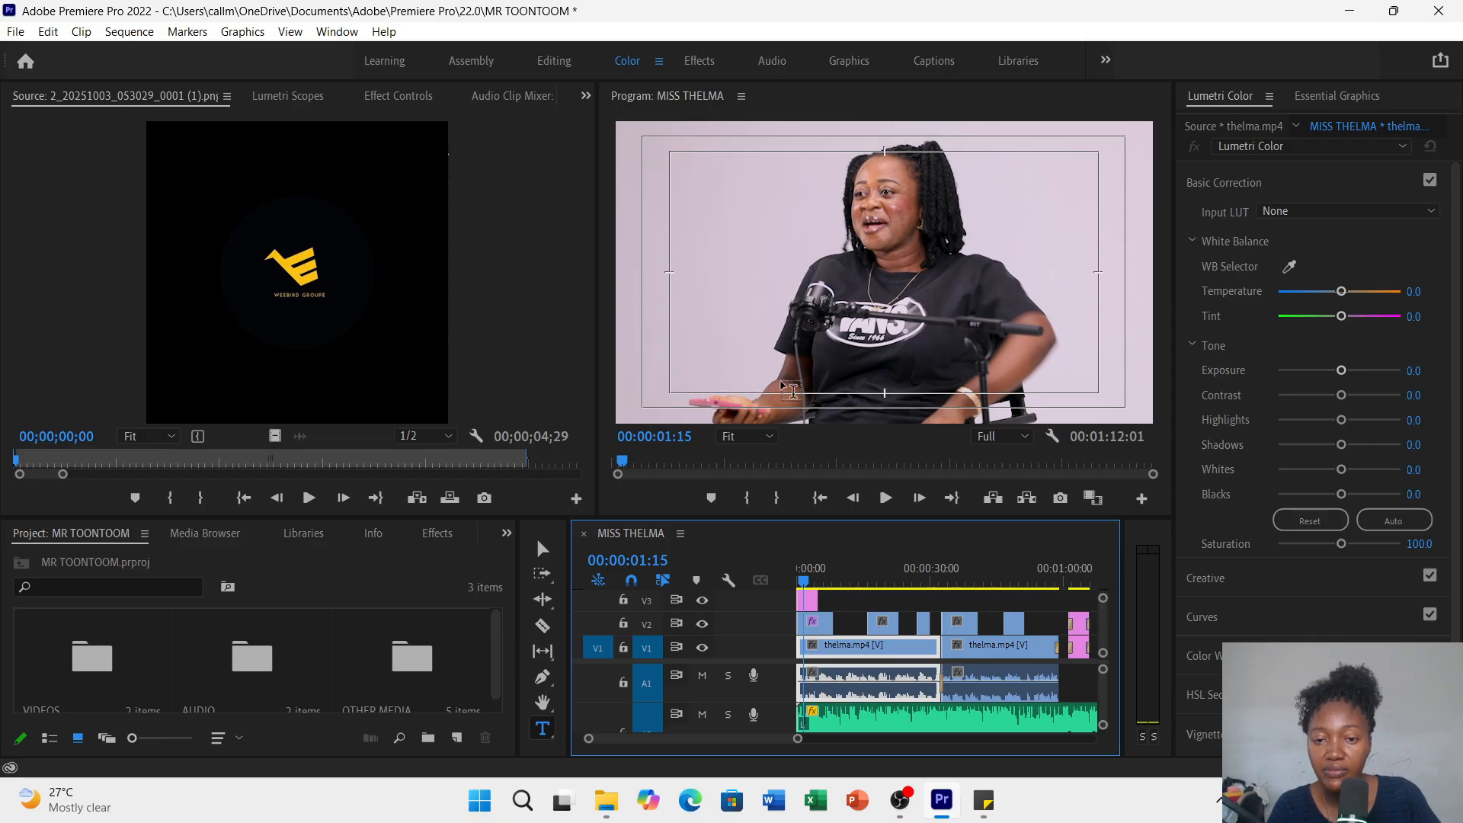
- Collapse the White Balance controls and expand the HSL Secondary section of Lumetri Color
{"action": "scroll", "coordinate": [1326, 678], "scroll_direction": "down", "scroll_amount": 1}
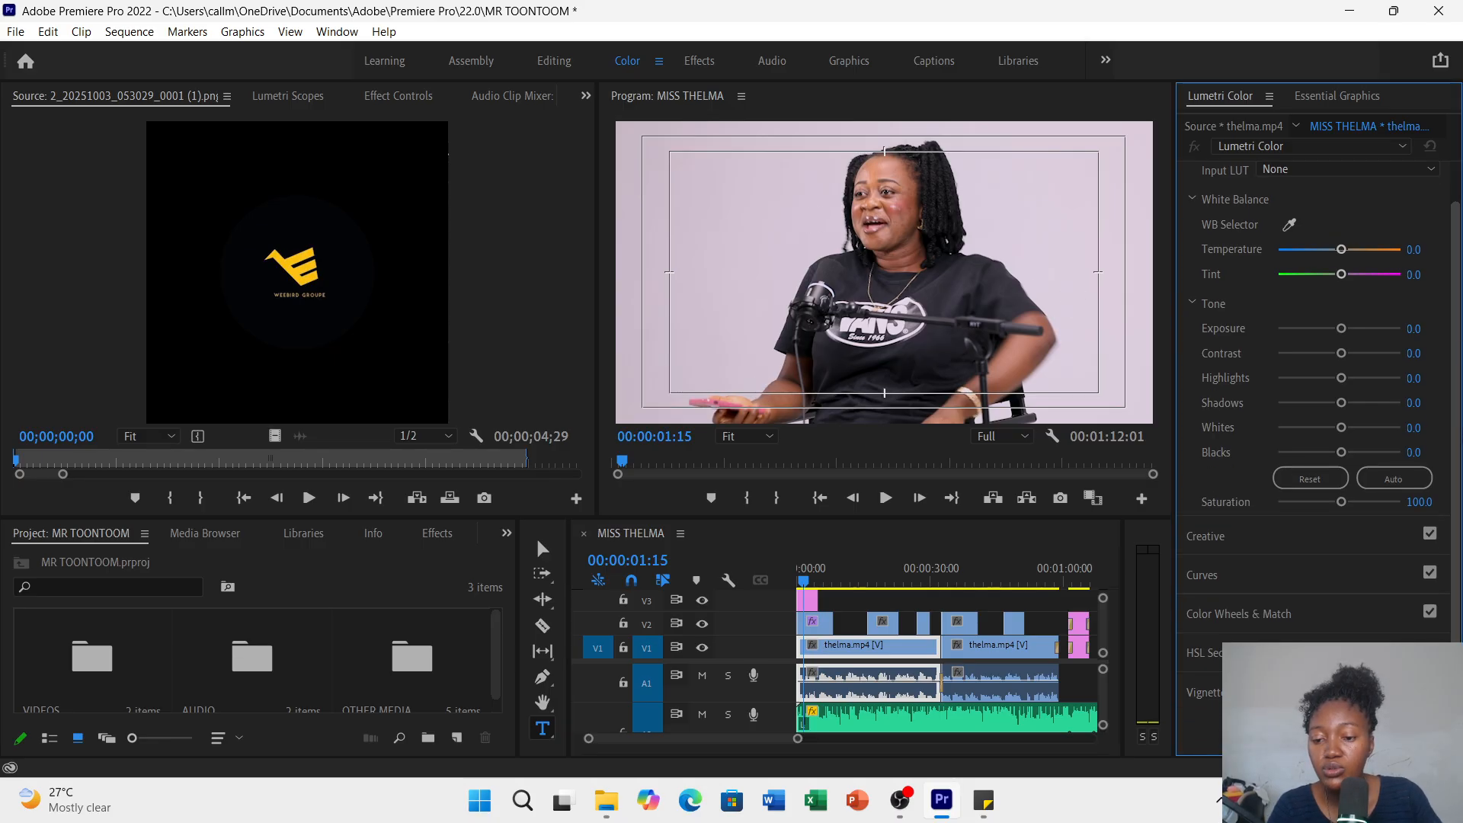
{"action": "left_click", "coordinate": [1194, 196]}
{"action": "left_click", "coordinate": [1194, 241]}
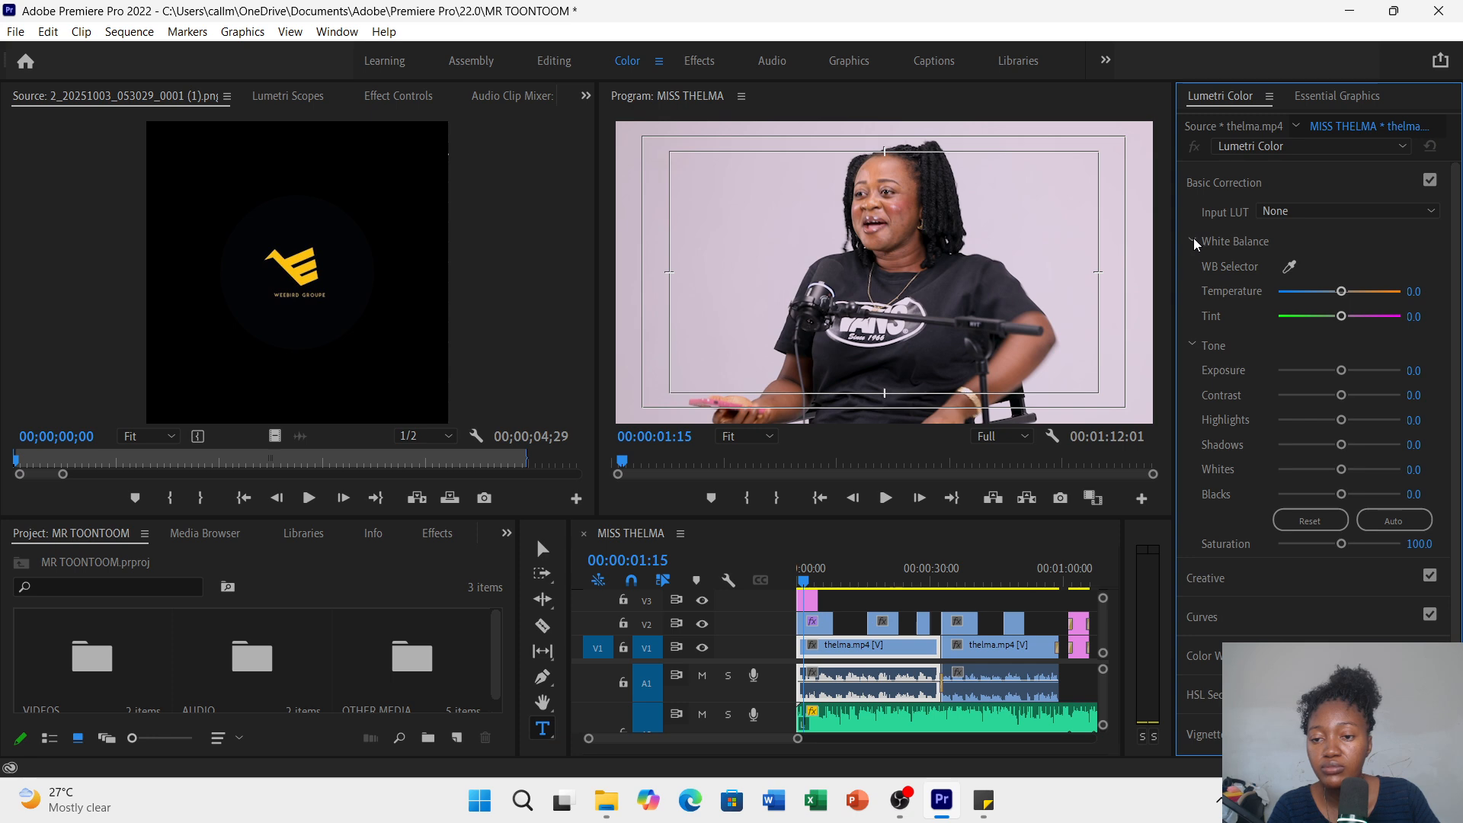
{"action": "left_click", "coordinate": [1193, 239]}
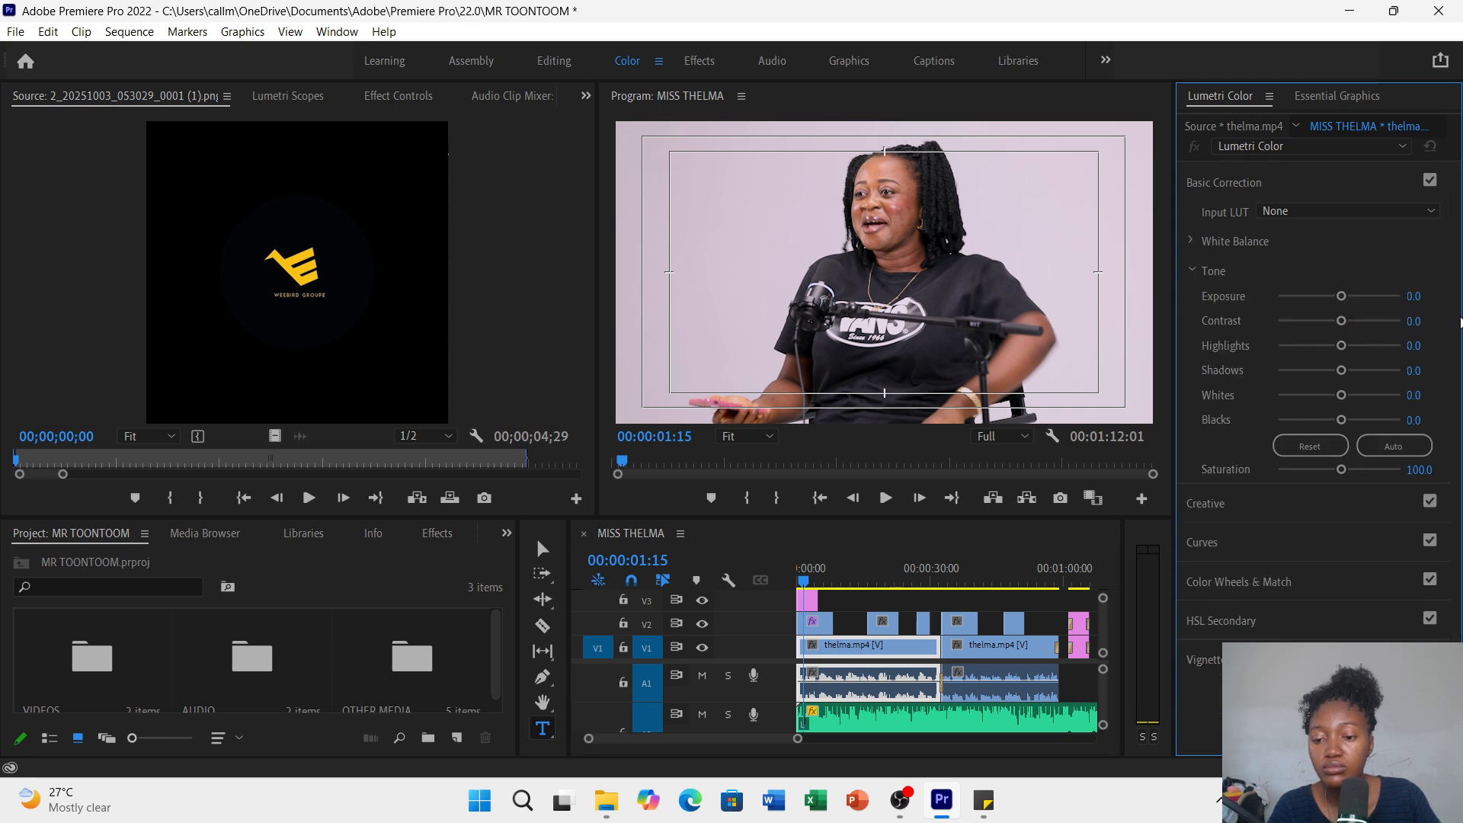
{"action": "left_click", "coordinate": [1192, 622]}
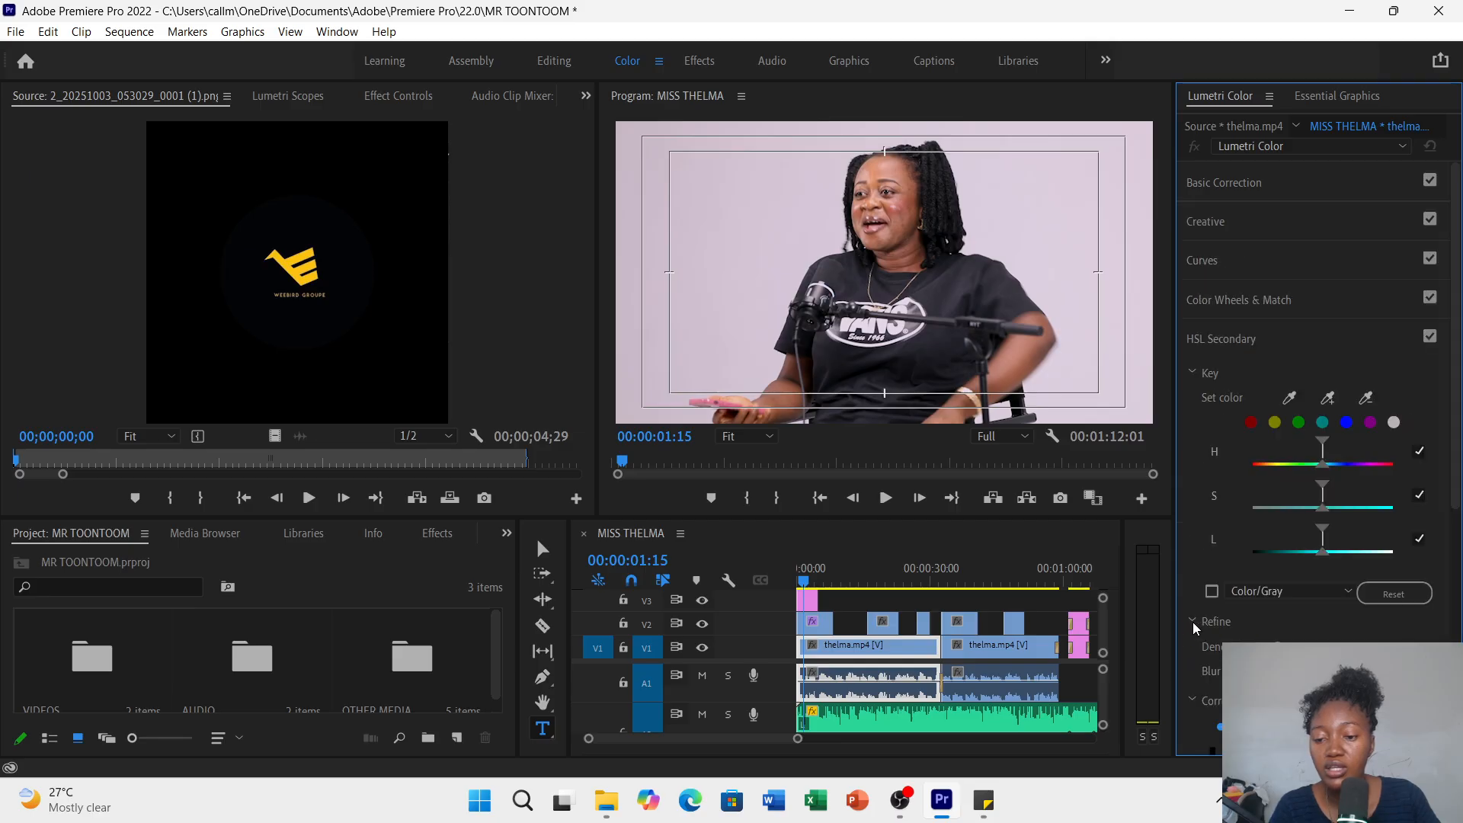
- Sample the woman's forehead as the HSL key color on the first thelma.mp4 clip and widen the hue and saturation ranges
{"action": "left_click", "coordinate": [1294, 391]}
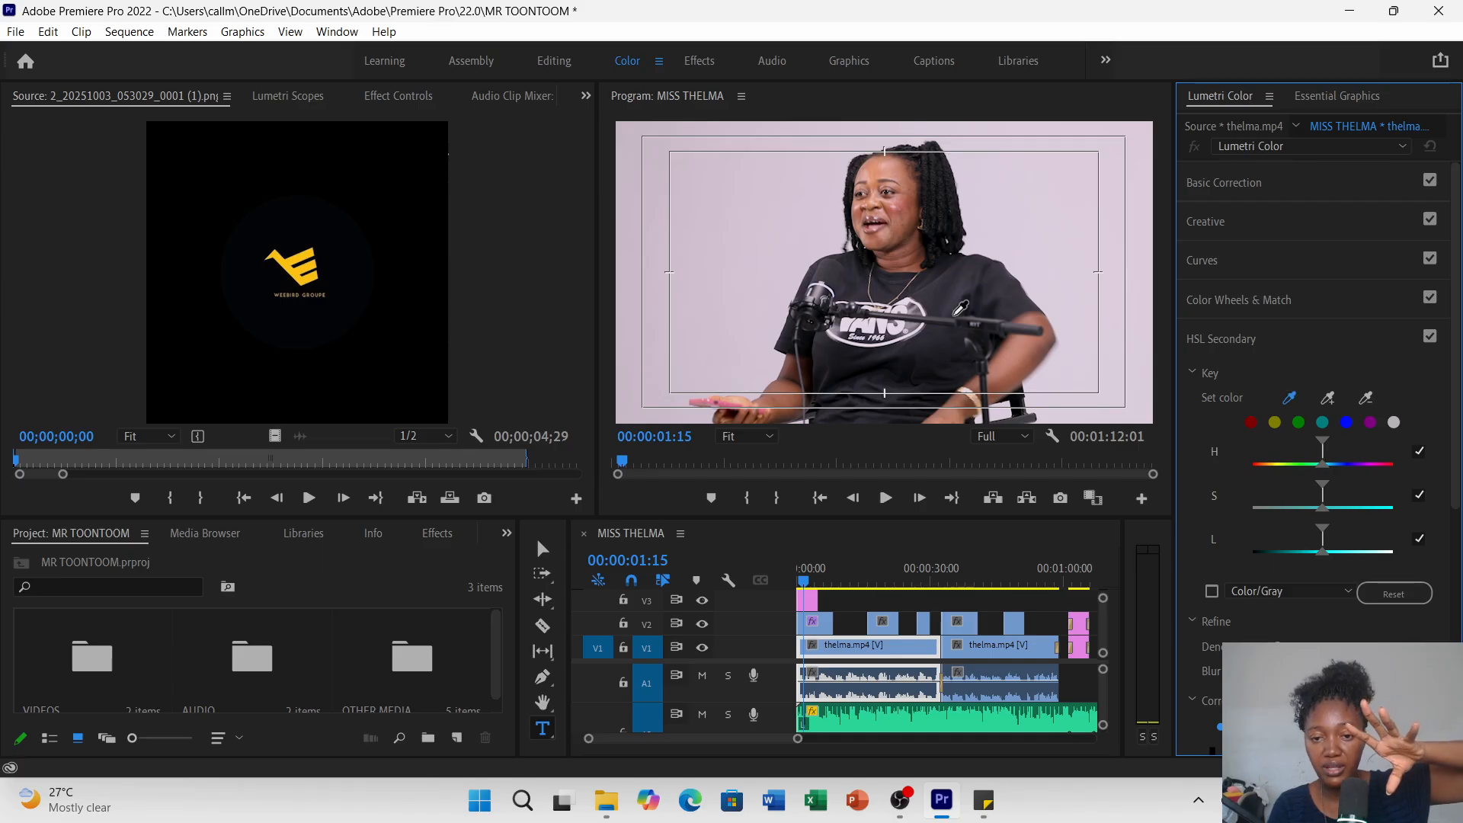
{"action": "left_click", "coordinate": [886, 167]}
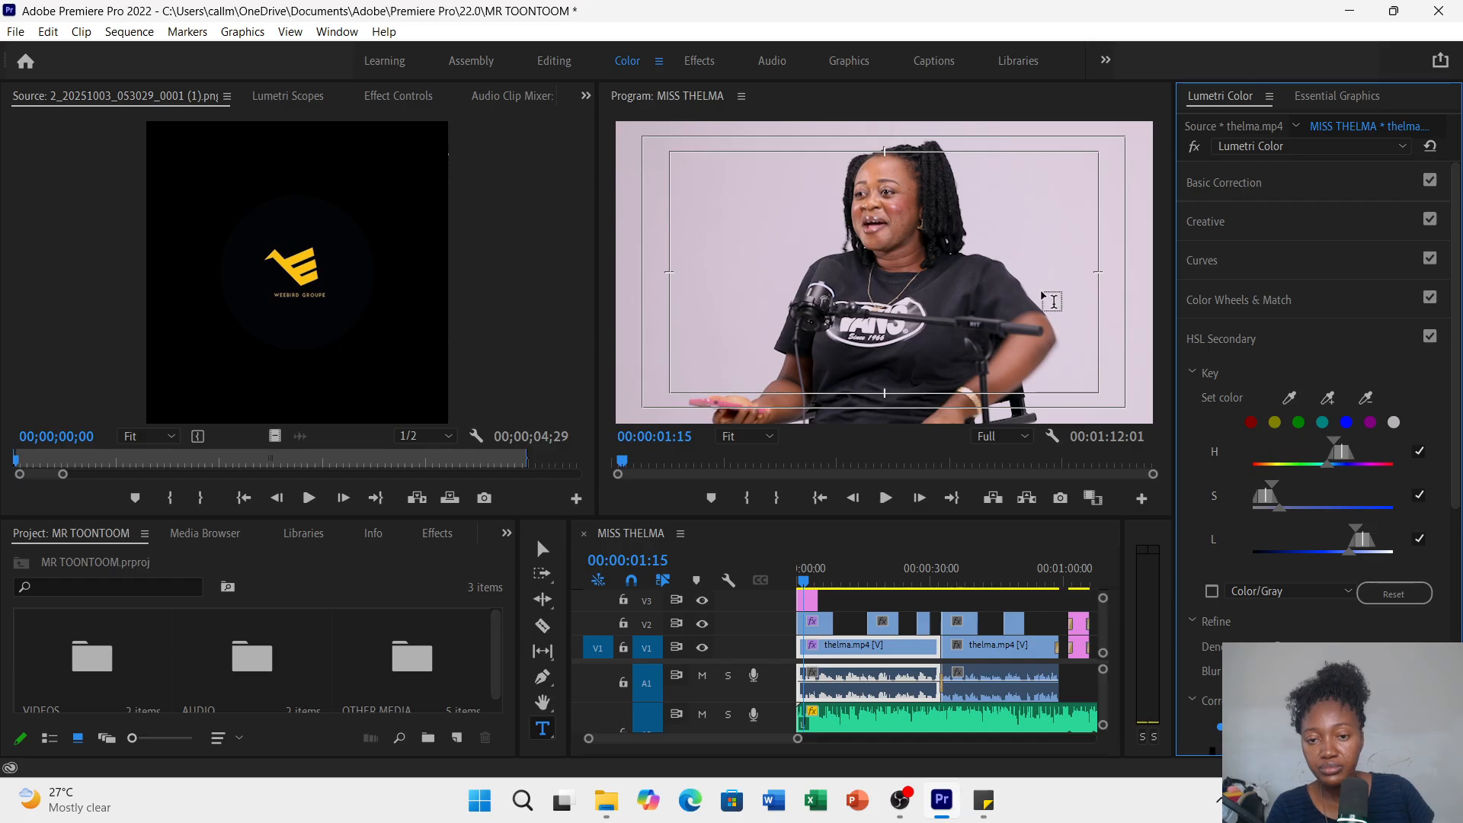
{"action": "left_click_drag", "start_coordinate": [1341, 458], "coordinate": [1285, 468]}
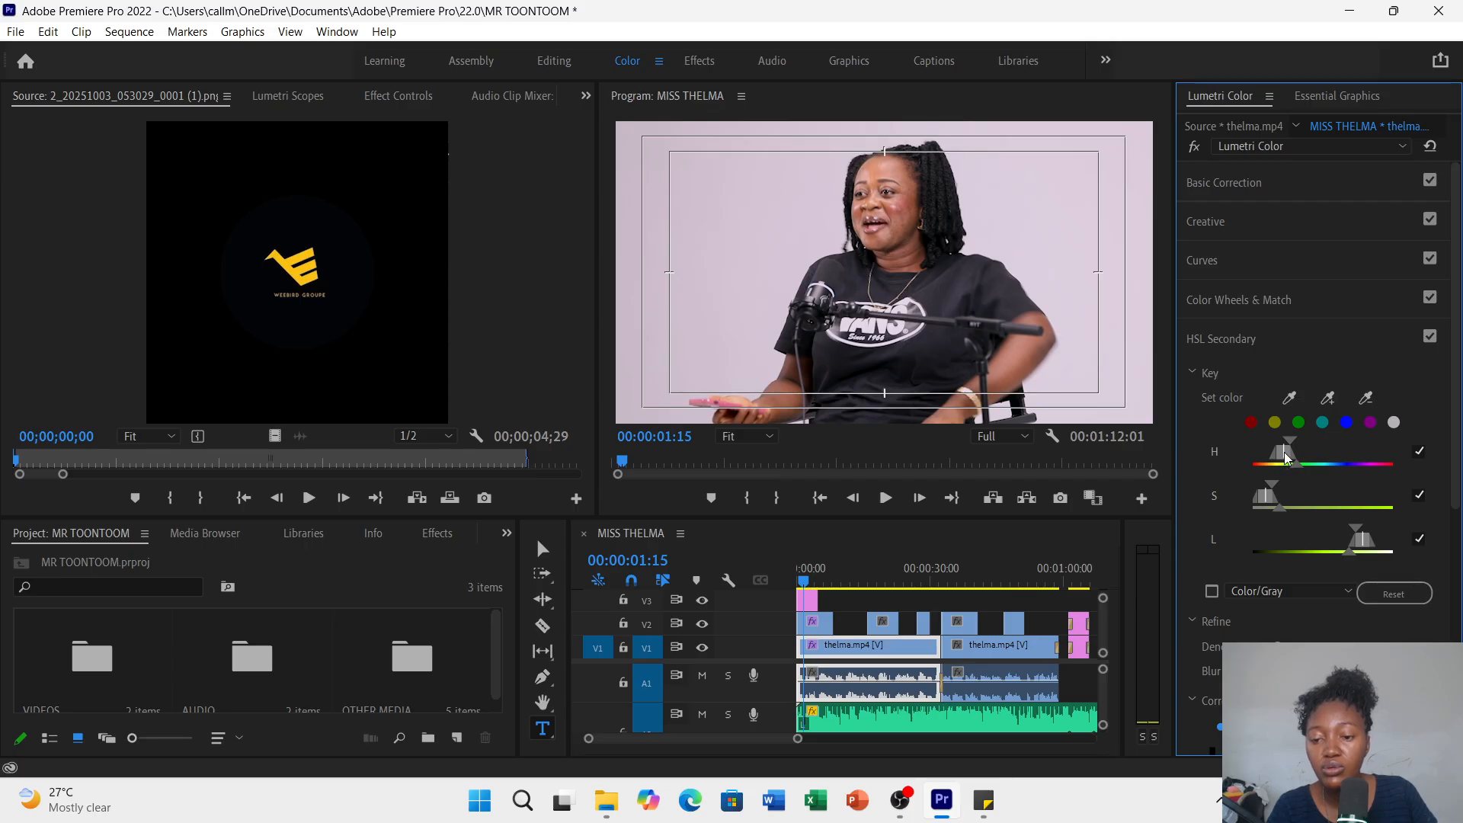
{"action": "mouse_move", "coordinate": [1284, 451]}
{"action": "left_mouse_down"}
{"action": "mouse_move", "coordinate": [1318, 463]}
{"action": "mouse_move", "coordinate": [1357, 451]}
{"action": "mouse_move", "coordinate": [1277, 454]}
{"action": "left_mouse_up"}
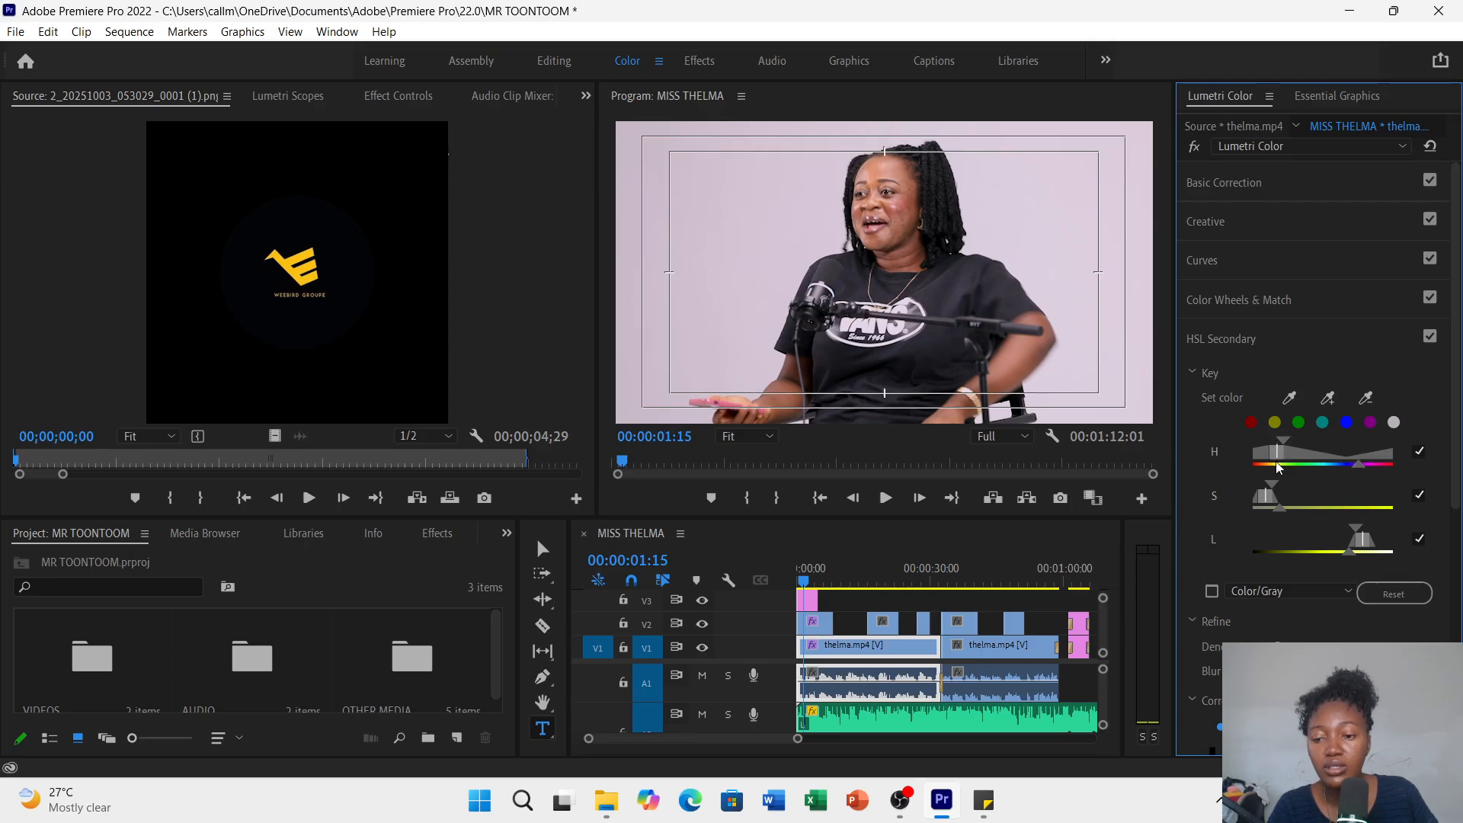
{"action": "mouse_move", "coordinate": [1279, 506]}
{"action": "left_mouse_down"}
{"action": "mouse_move", "coordinate": [1335, 497]}
{"action": "mouse_move", "coordinate": [1303, 495]}
{"action": "left_mouse_up"}
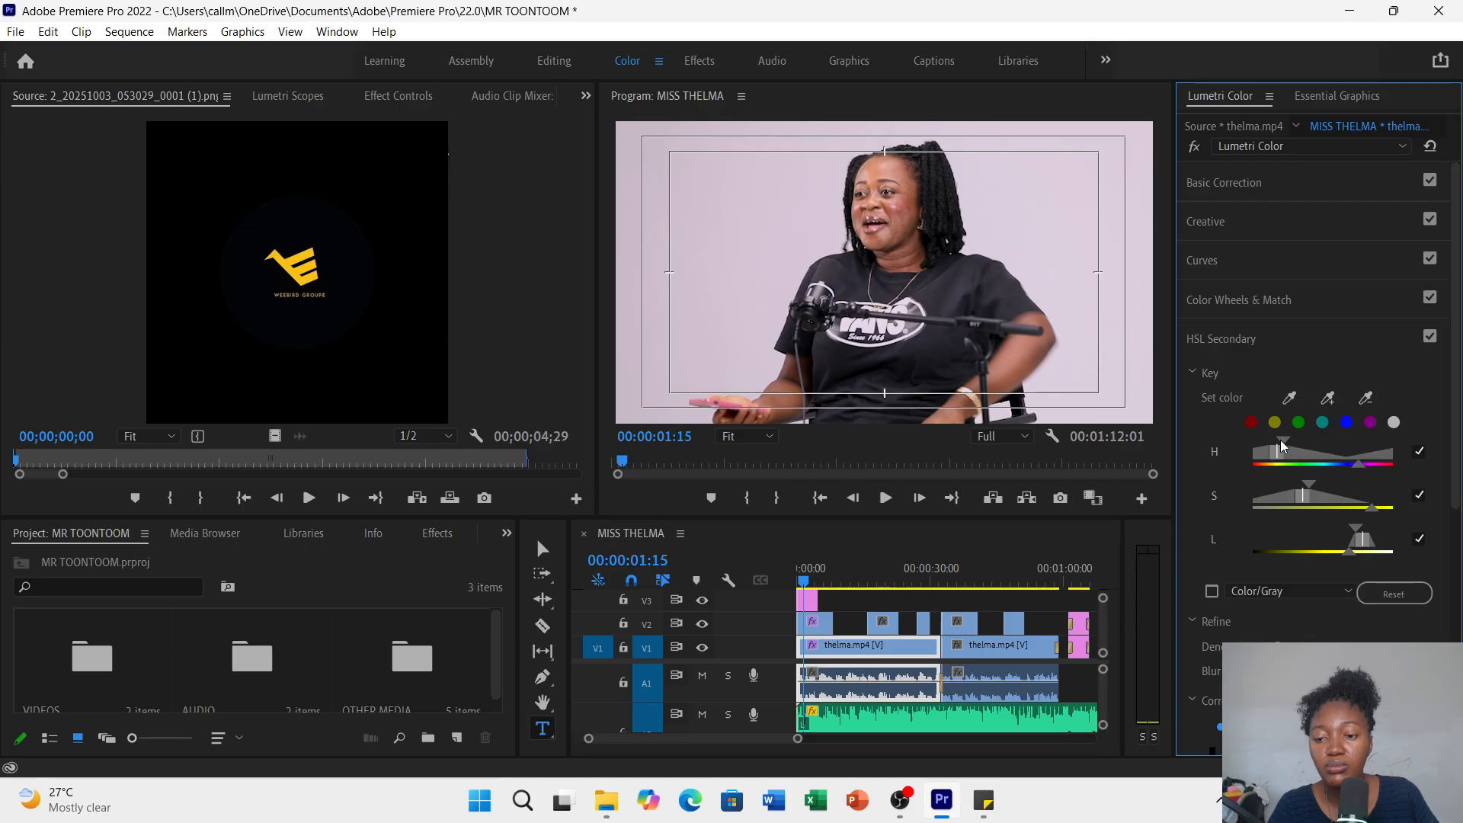
{"action": "left_click_drag", "start_coordinate": [1278, 447], "coordinate": [1286, 451]}
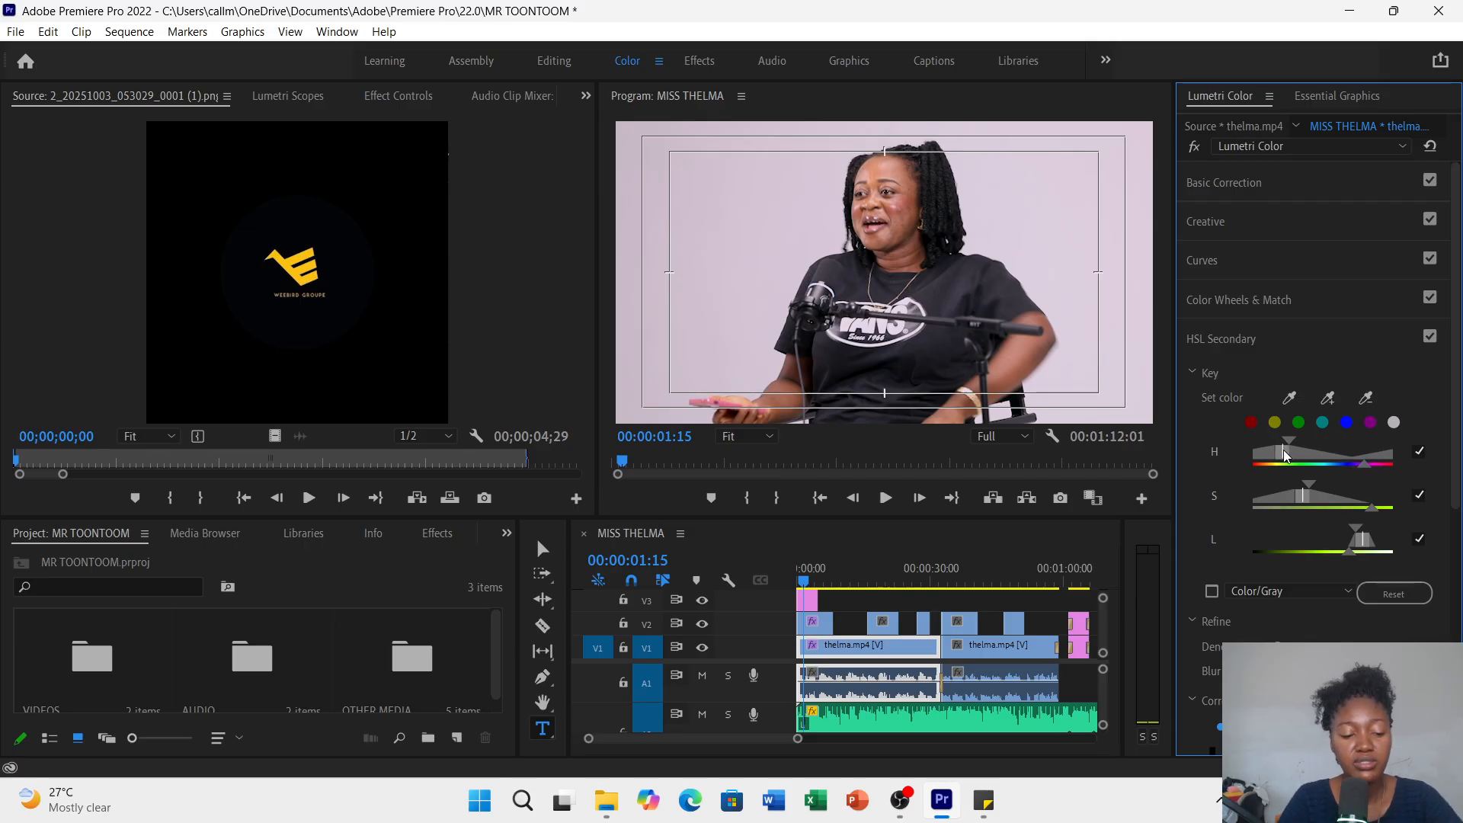
- Remove only the Lumetri Color effect from the first thelma.mp4 clip, excluding its motion, opacity, time remapping and audio attributes
{"action": "right_click", "coordinate": [855, 649]}
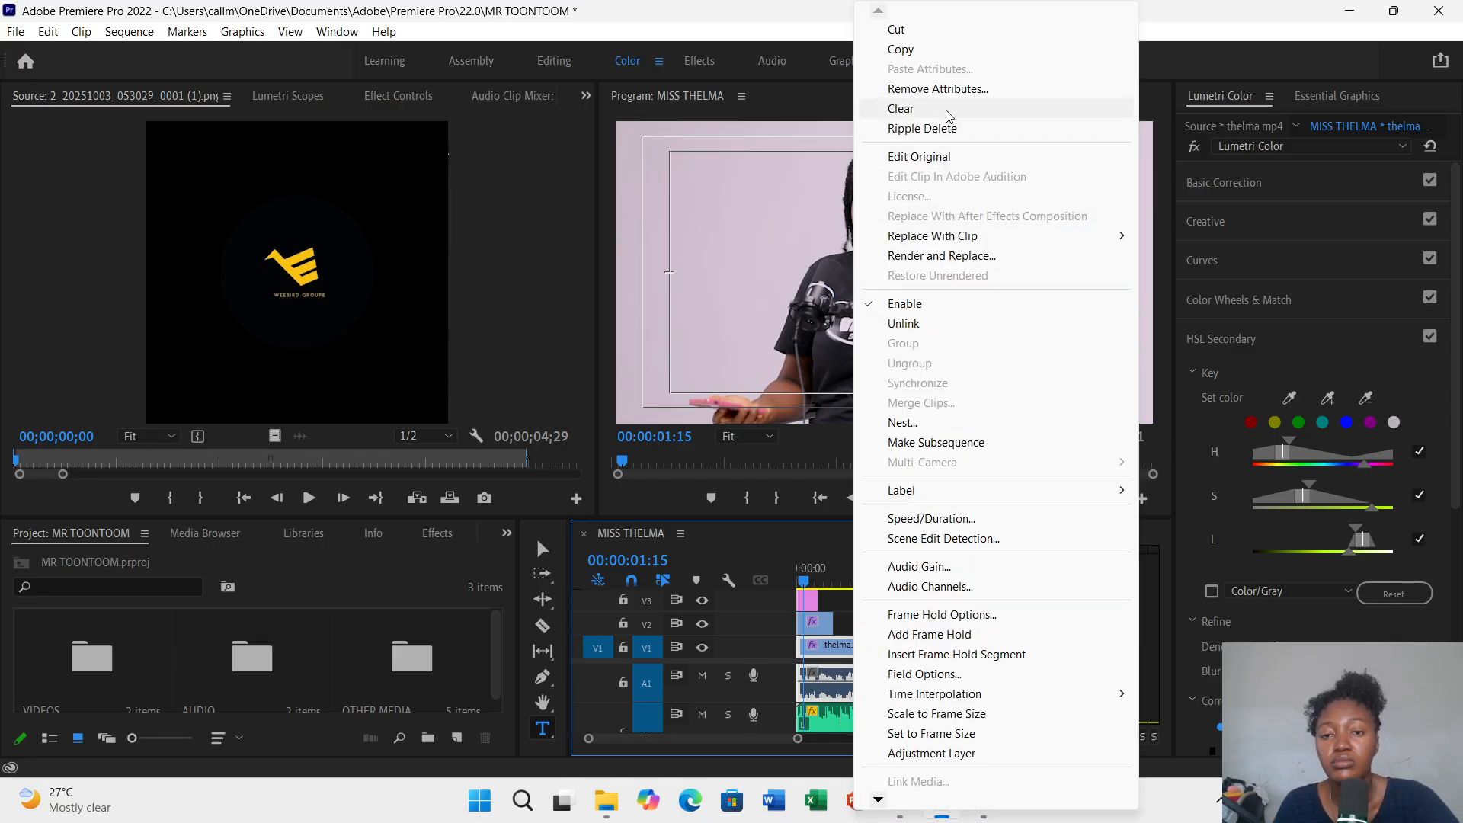
{"action": "left_click", "coordinate": [939, 88]}
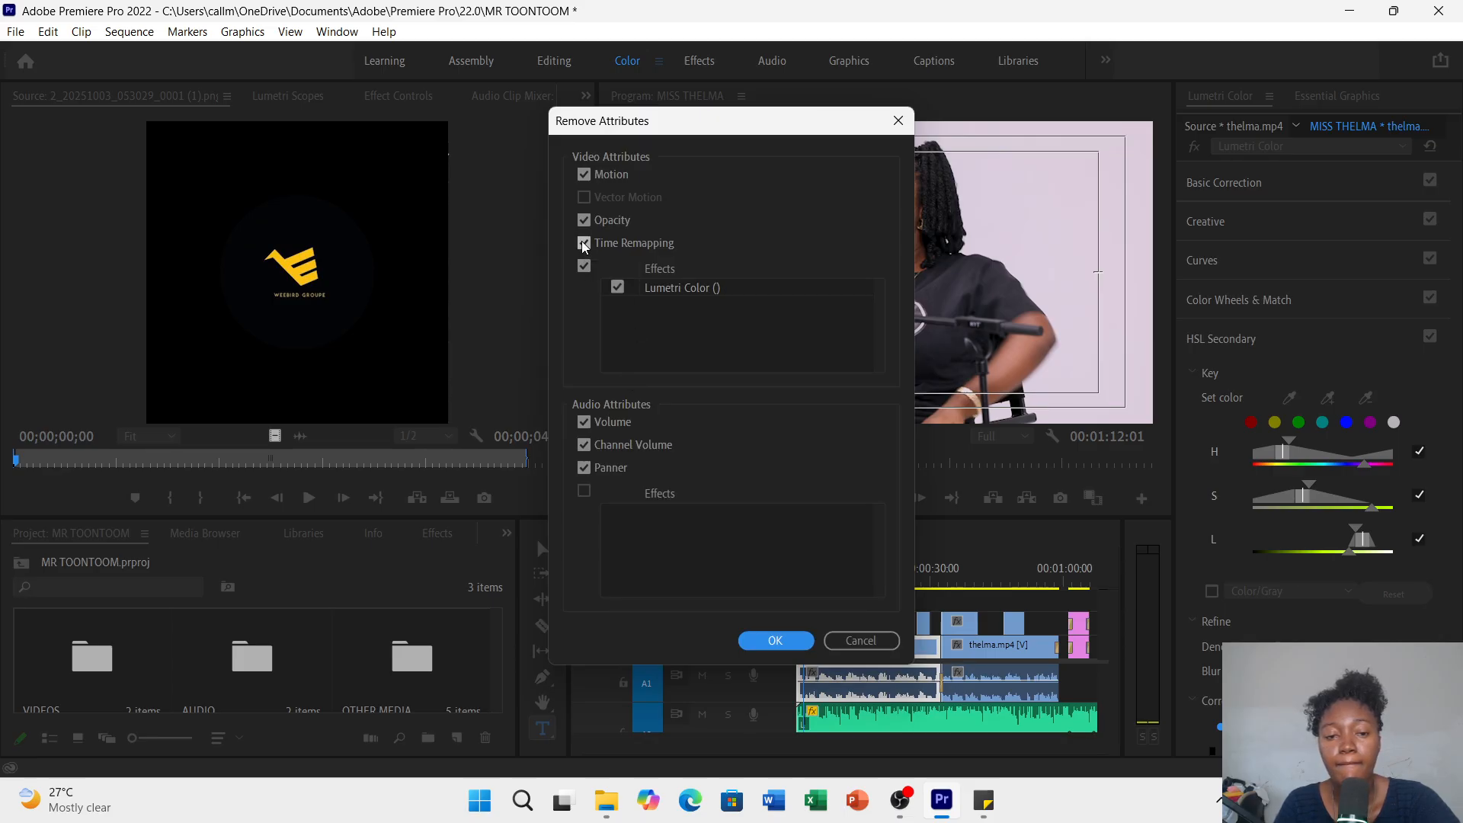
{"action": "left_click", "coordinate": [584, 220]}
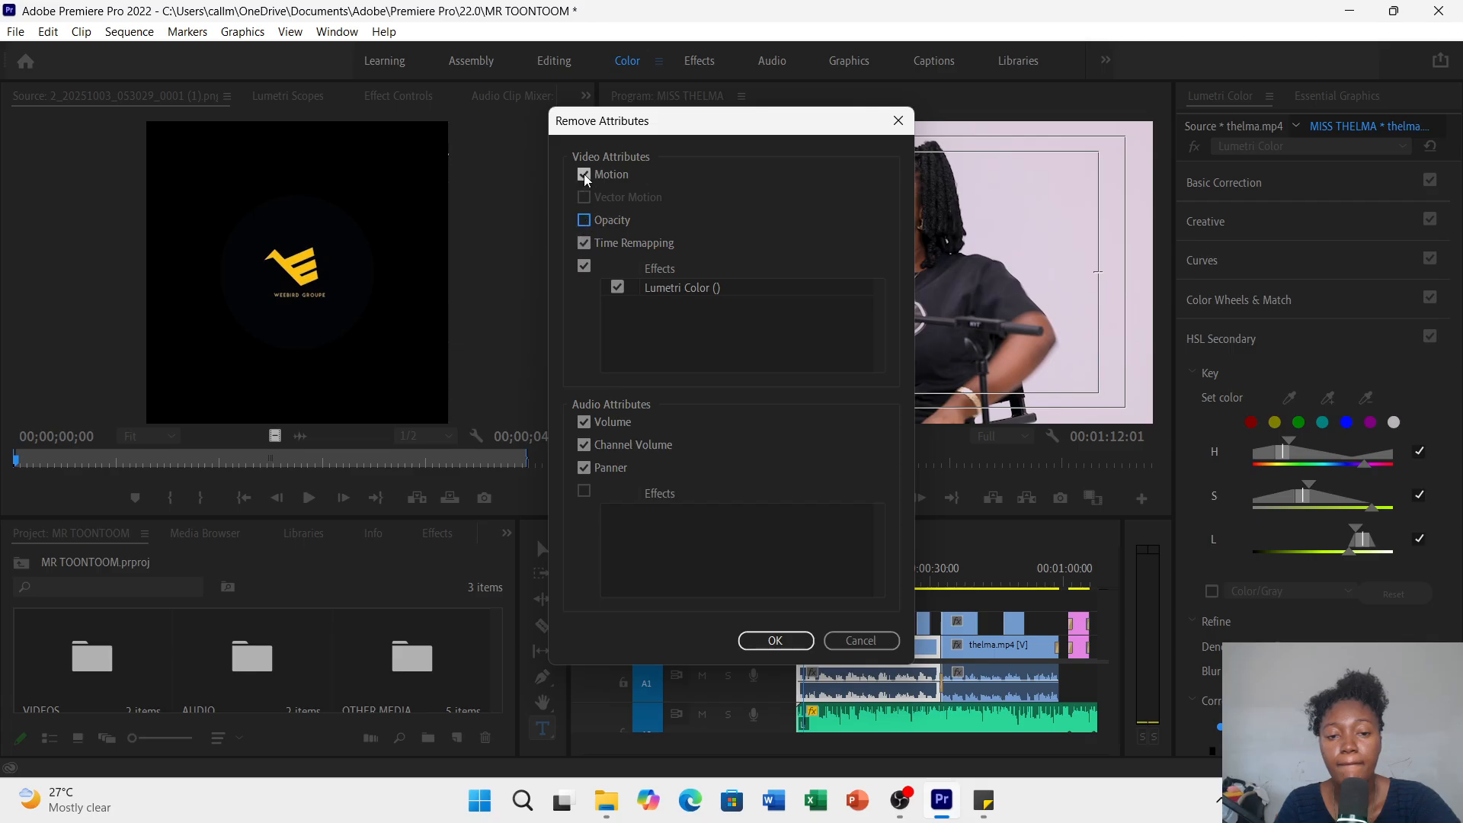
{"action": "left_click", "coordinate": [584, 174]}
{"action": "left_click", "coordinate": [585, 243]}
{"action": "left_click", "coordinate": [584, 445]}
{"action": "left_click", "coordinate": [584, 467]}
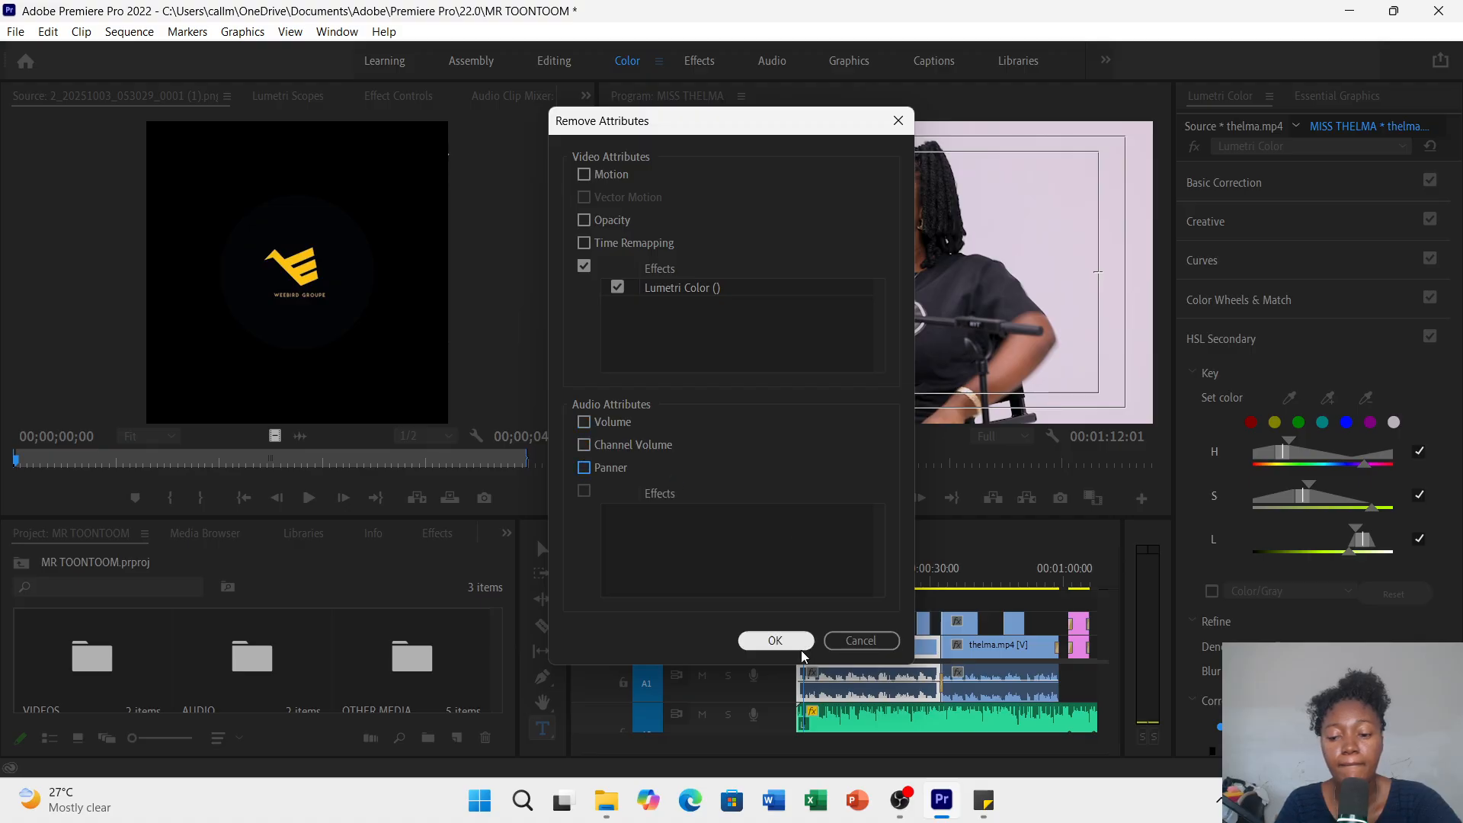
{"action": "left_click", "coordinate": [782, 639]}
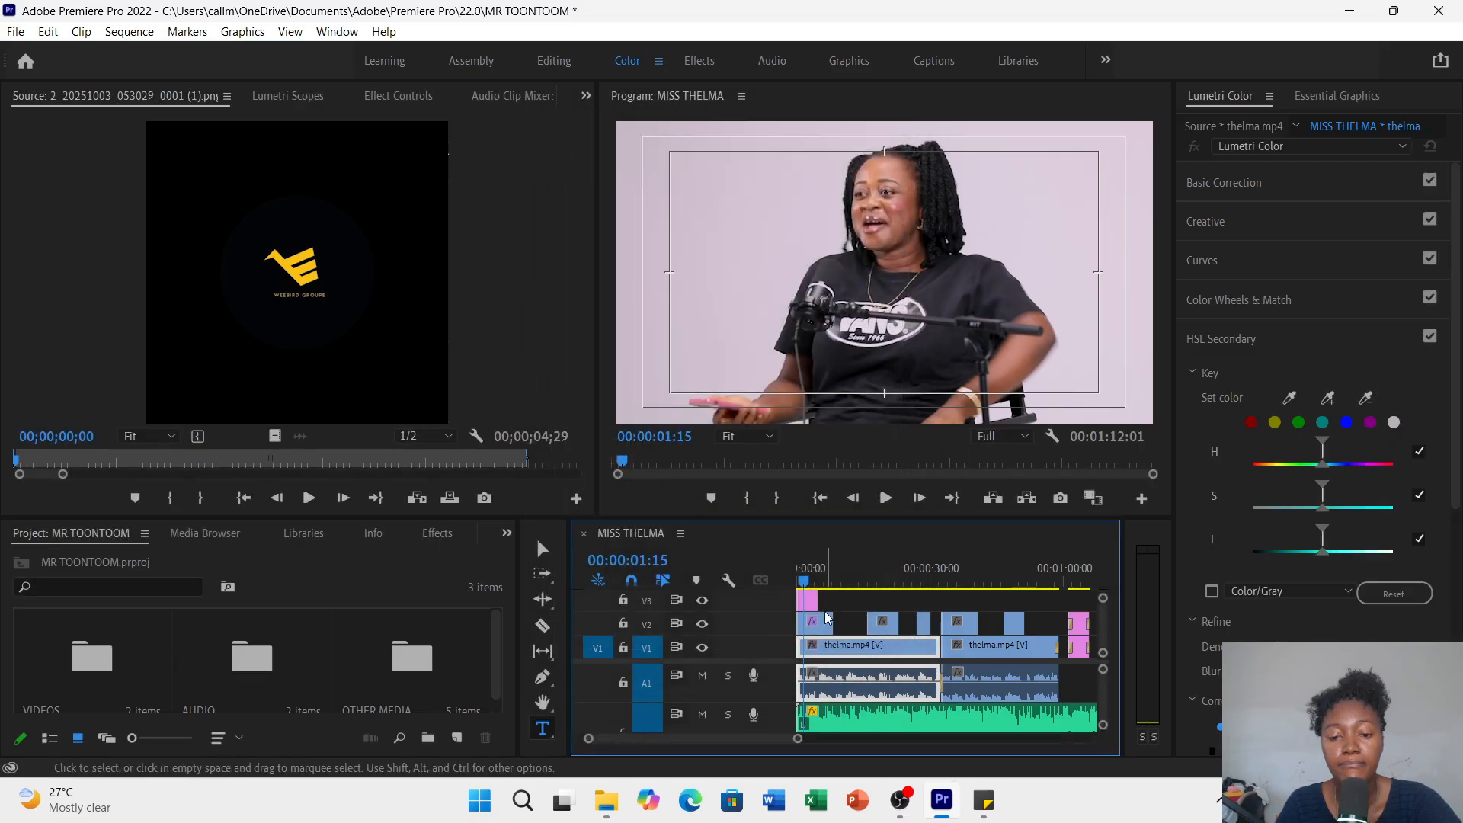
- Select the adjustment layer, sample the woman's forehead as its HSL key color and widen the hue and saturation ranges
{"action": "left_click", "coordinate": [808, 600]}
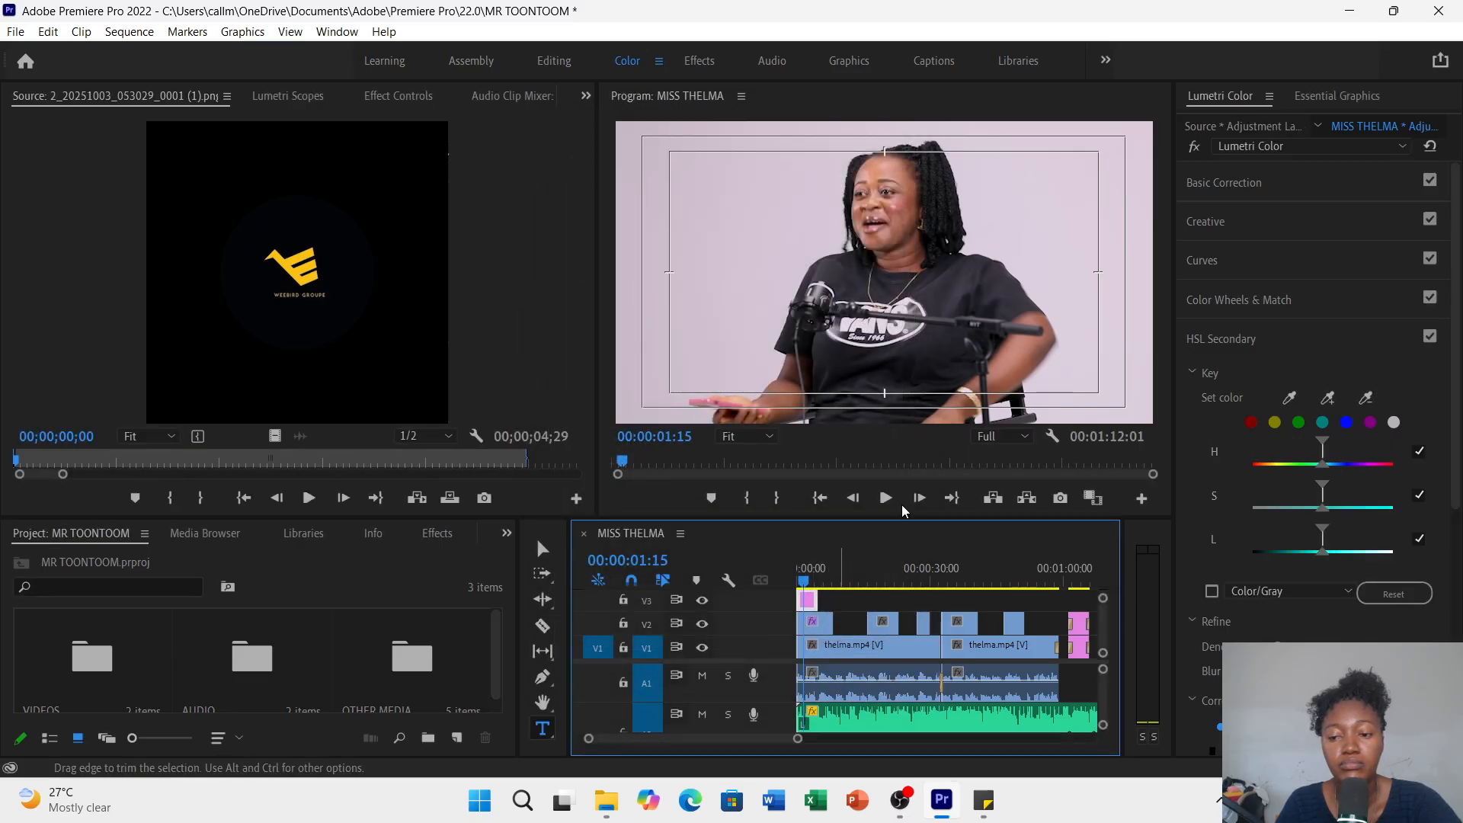
{"action": "left_click", "coordinate": [1291, 397]}
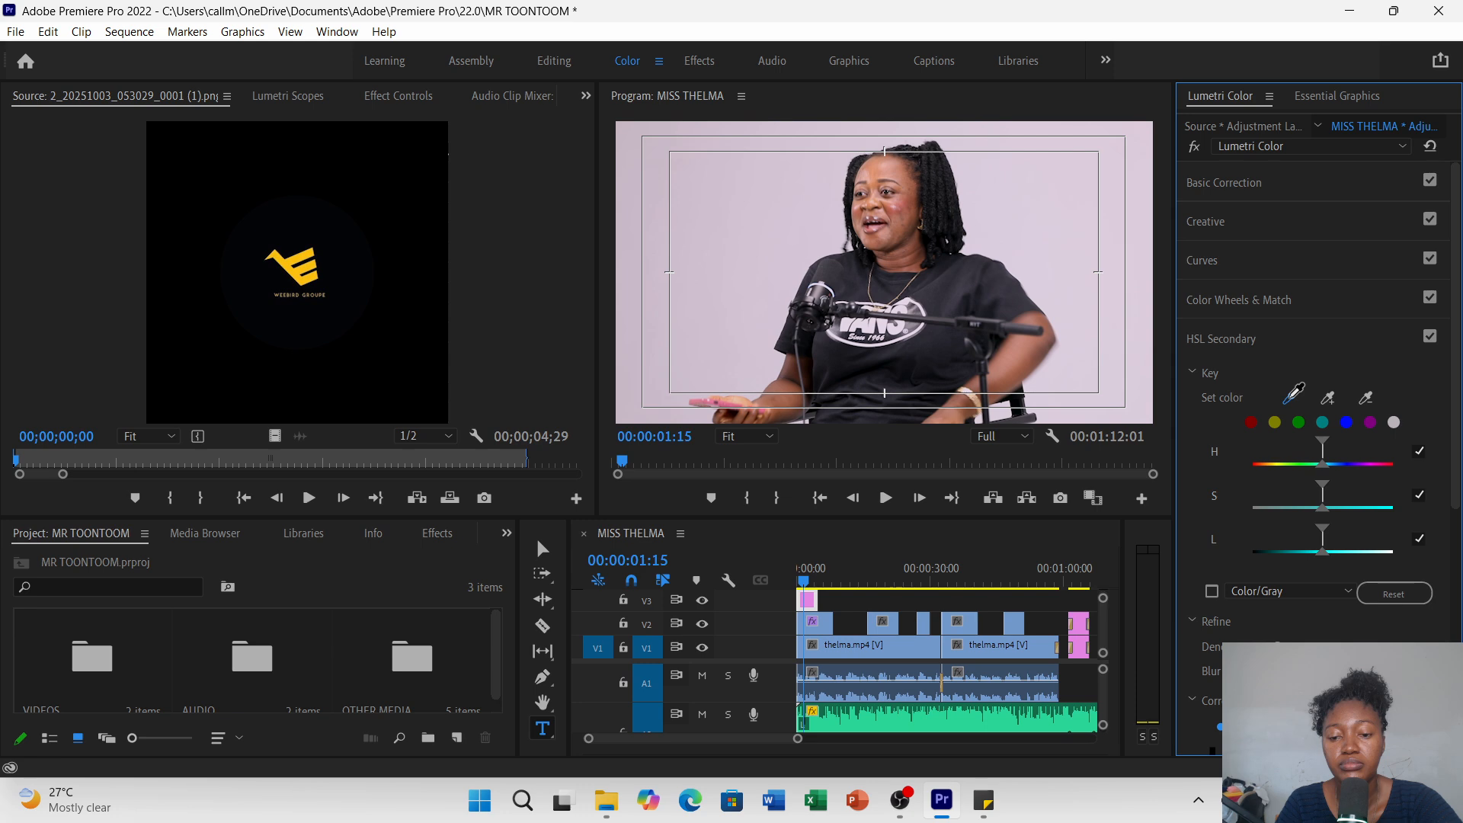
{"action": "left_click", "coordinate": [897, 170]}
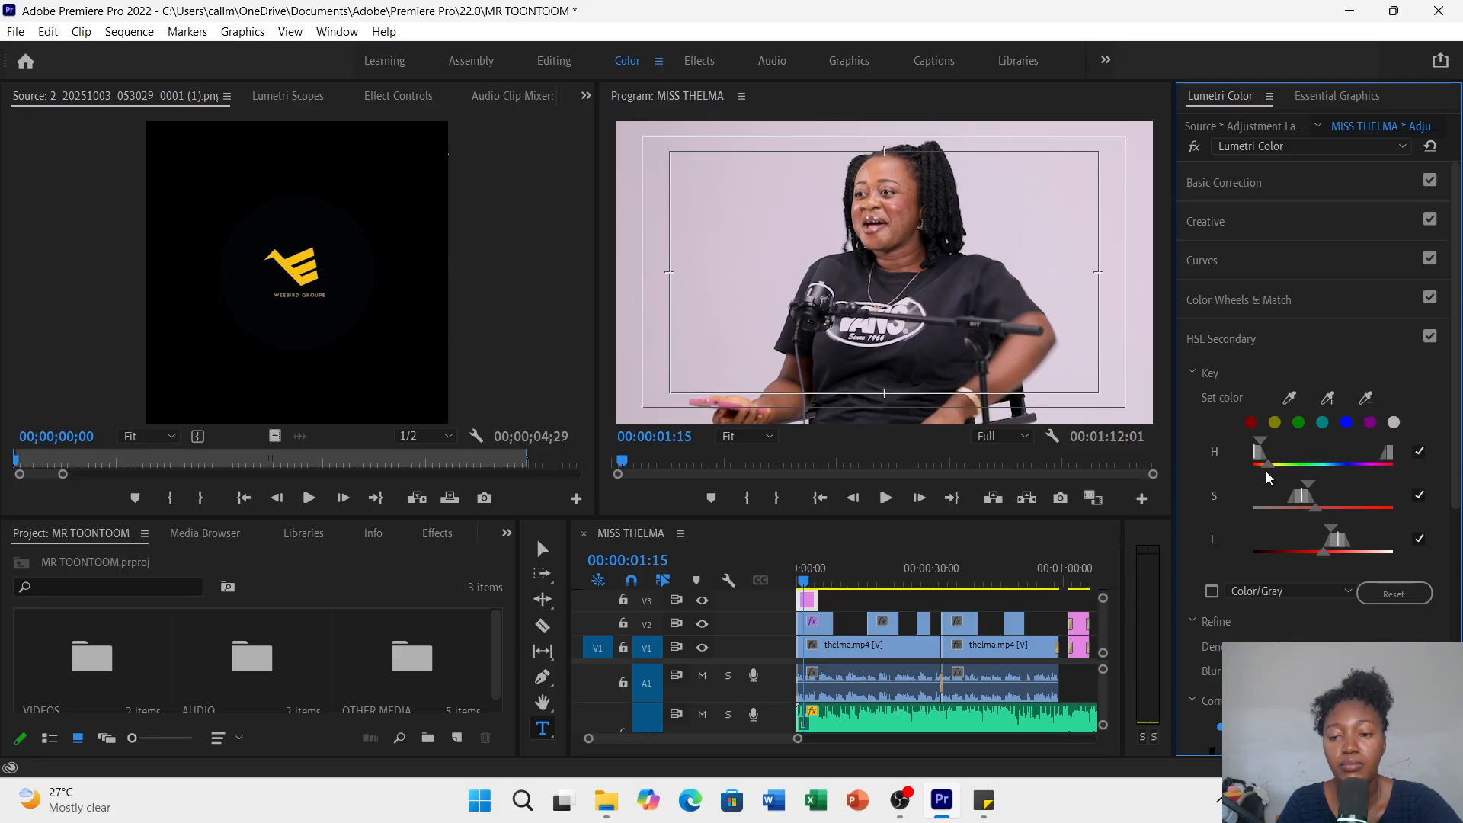
{"action": "mouse_move", "coordinate": [1270, 468]}
{"action": "left_mouse_down"}
{"action": "mouse_move", "coordinate": [1385, 466]}
{"action": "mouse_move", "coordinate": [1311, 478]}
{"action": "mouse_move", "coordinate": [1274, 458]}
{"action": "left_mouse_up"}
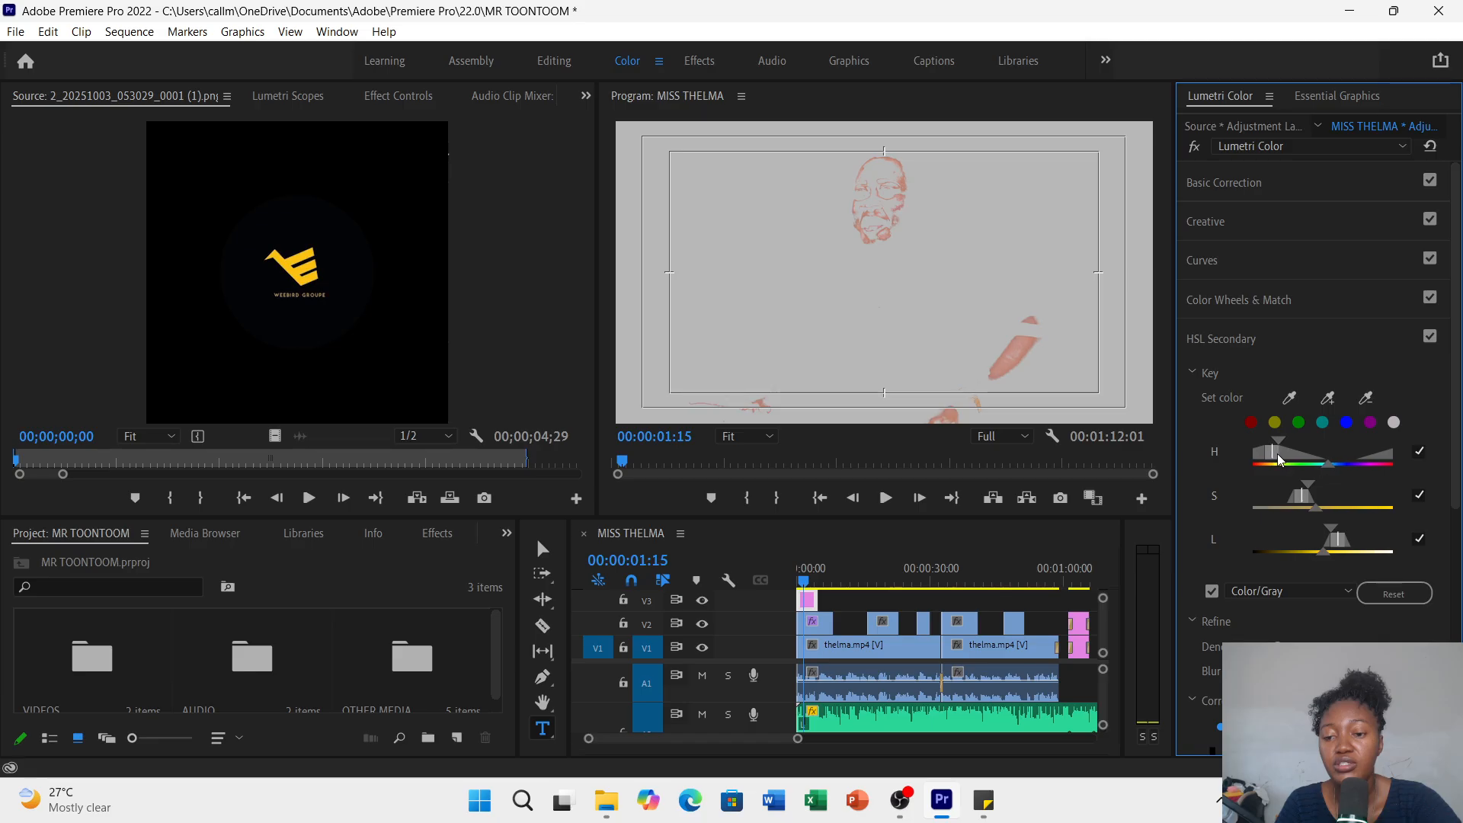
{"action": "mouse_move", "coordinate": [1320, 509]}
{"action": "left_mouse_down"}
{"action": "mouse_move", "coordinate": [1364, 509]}
{"action": "mouse_move", "coordinate": [1260, 519]}
{"action": "mouse_move", "coordinate": [1355, 512]}
{"action": "mouse_move", "coordinate": [1310, 500]}
{"action": "left_mouse_up"}
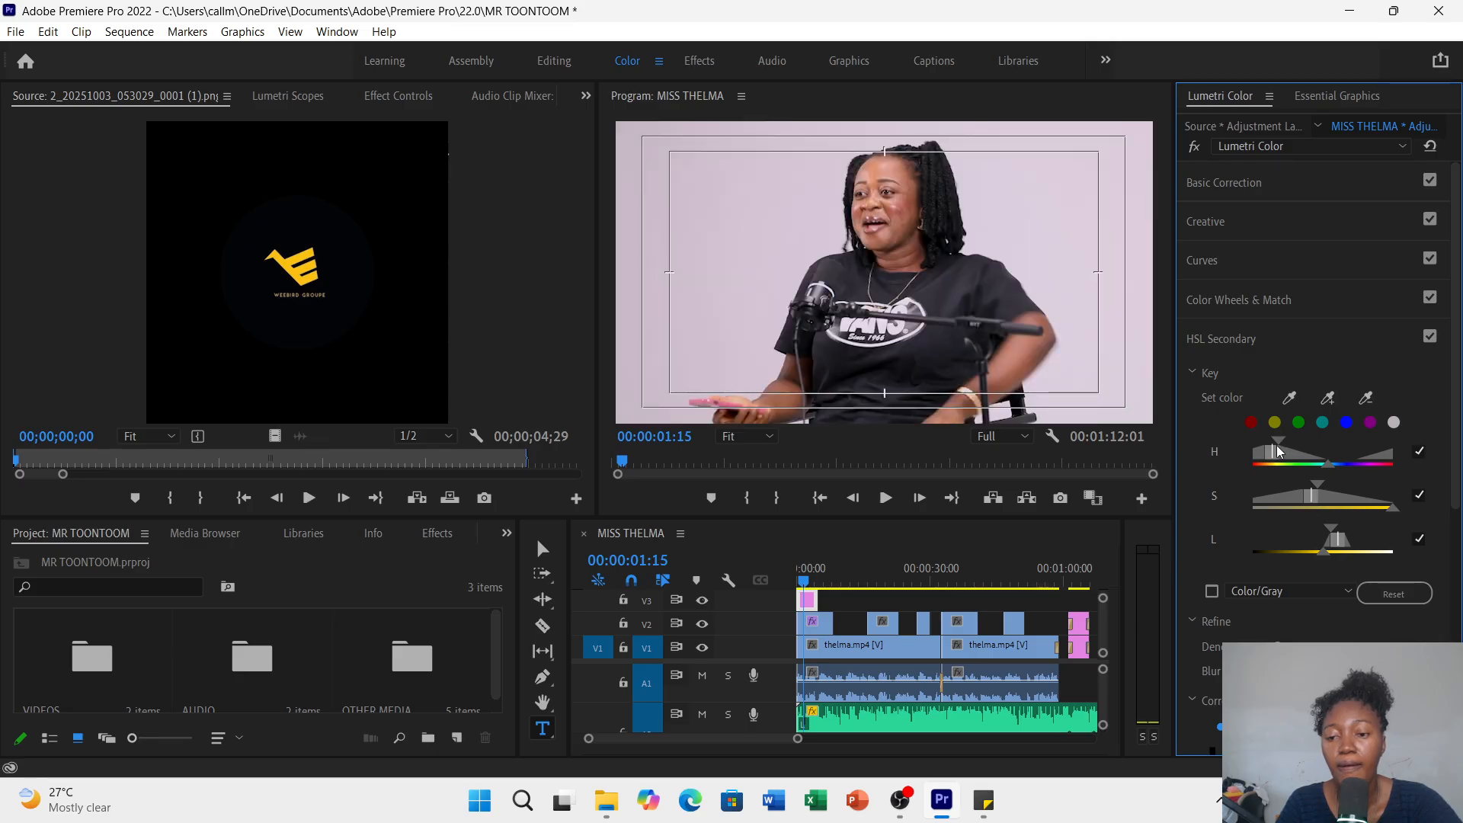
- Fine-tune the hue range of the adjustment layer's skin-tone key and widen its luminance range toward the dark tones
{"action": "left_click_drag", "start_coordinate": [1279, 456], "coordinate": [1269, 455]}
{"action": "left_click_drag", "start_coordinate": [1323, 552], "coordinate": [1266, 557]}
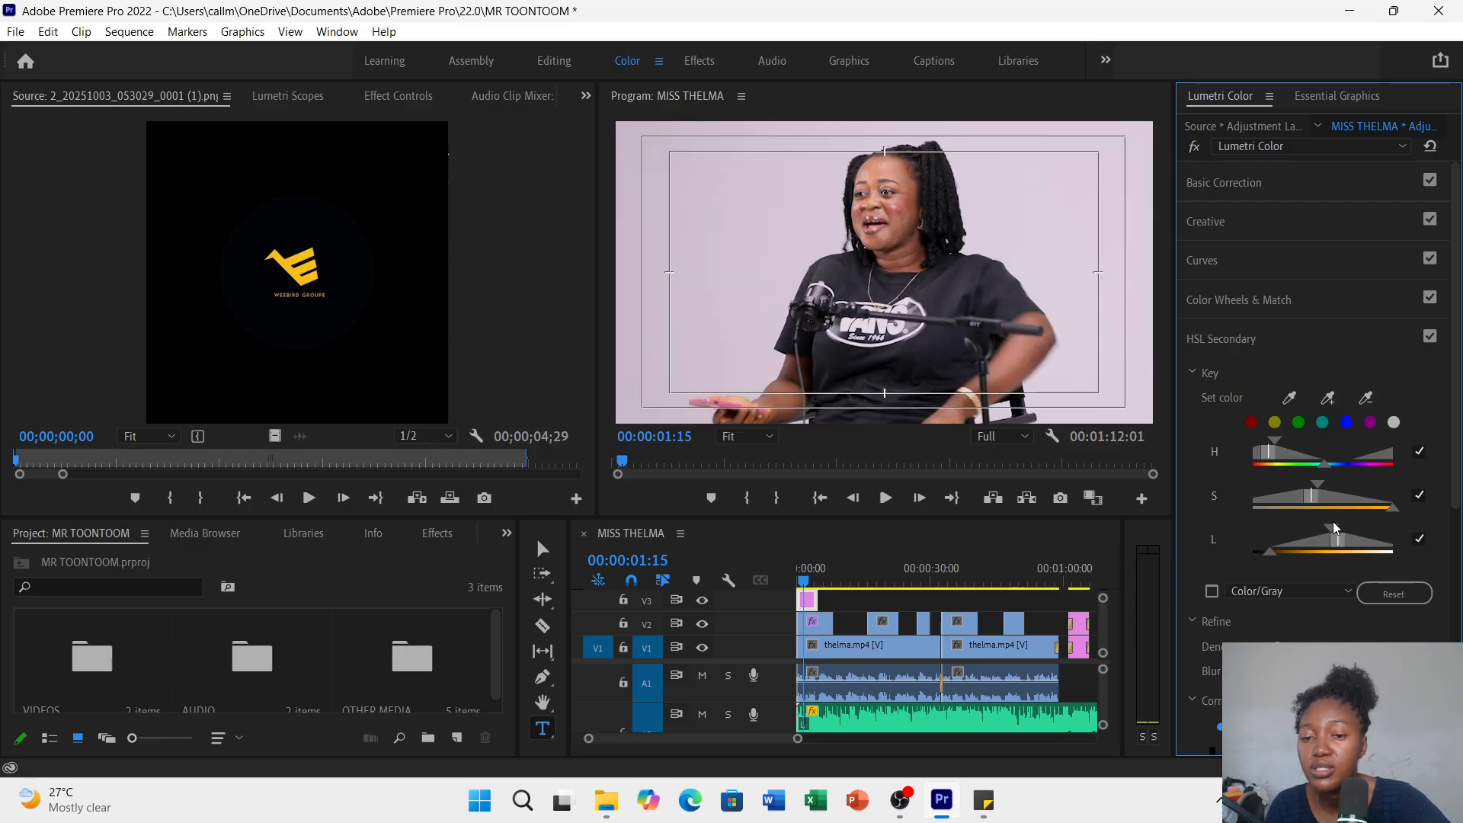
{"action": "left_click_drag", "start_coordinate": [1274, 458], "coordinate": [1278, 456]}
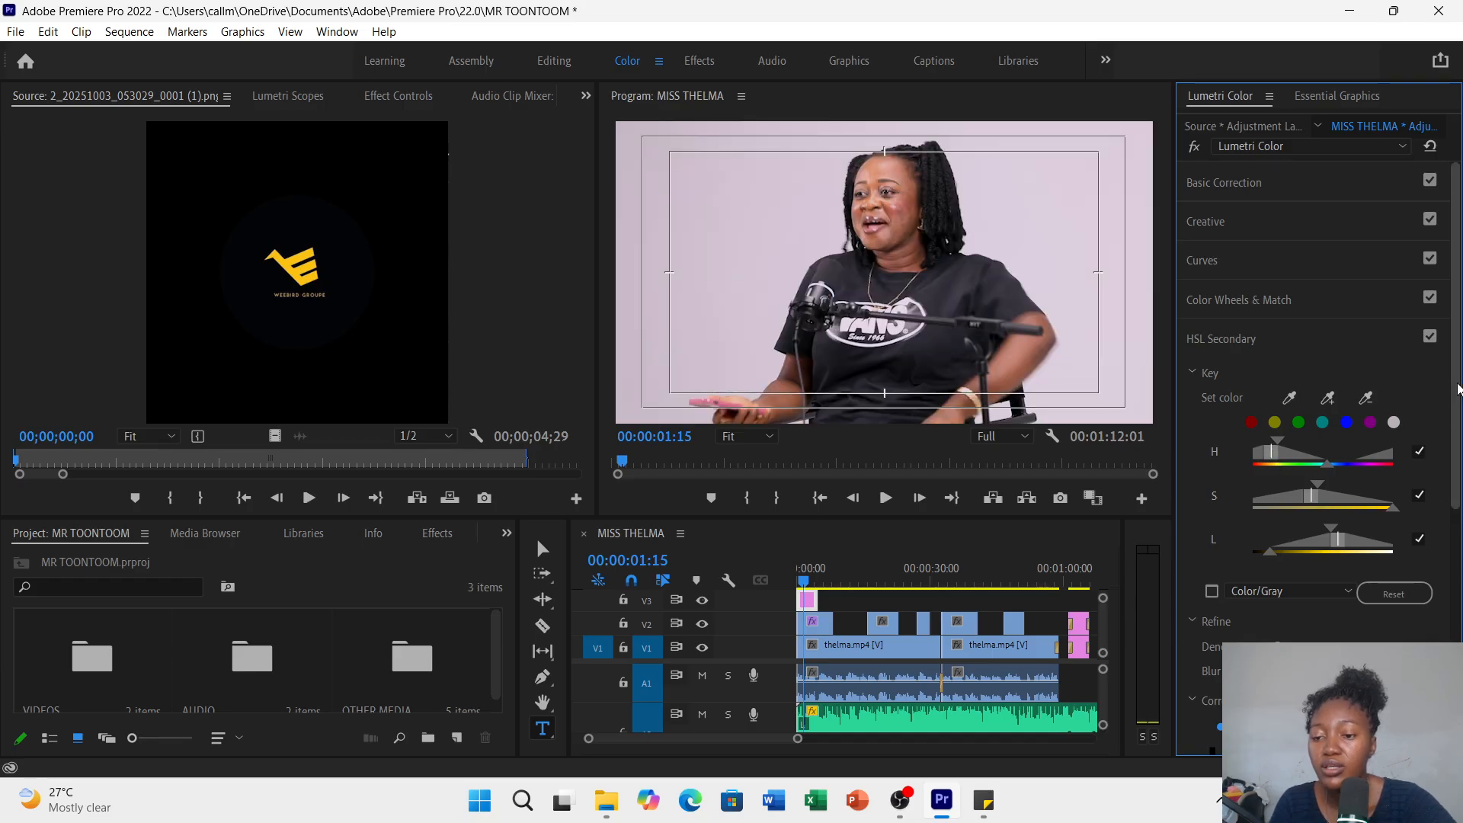
- Refine the skin-tone key with a Denoise of 31.5 and a Blur of 12.7
{"action": "scroll", "coordinate": [1456, 430], "scroll_direction": "down", "scroll_amount": 2}
{"action": "left_click_drag", "start_coordinate": [1456, 426], "coordinate": [1456, 440]}
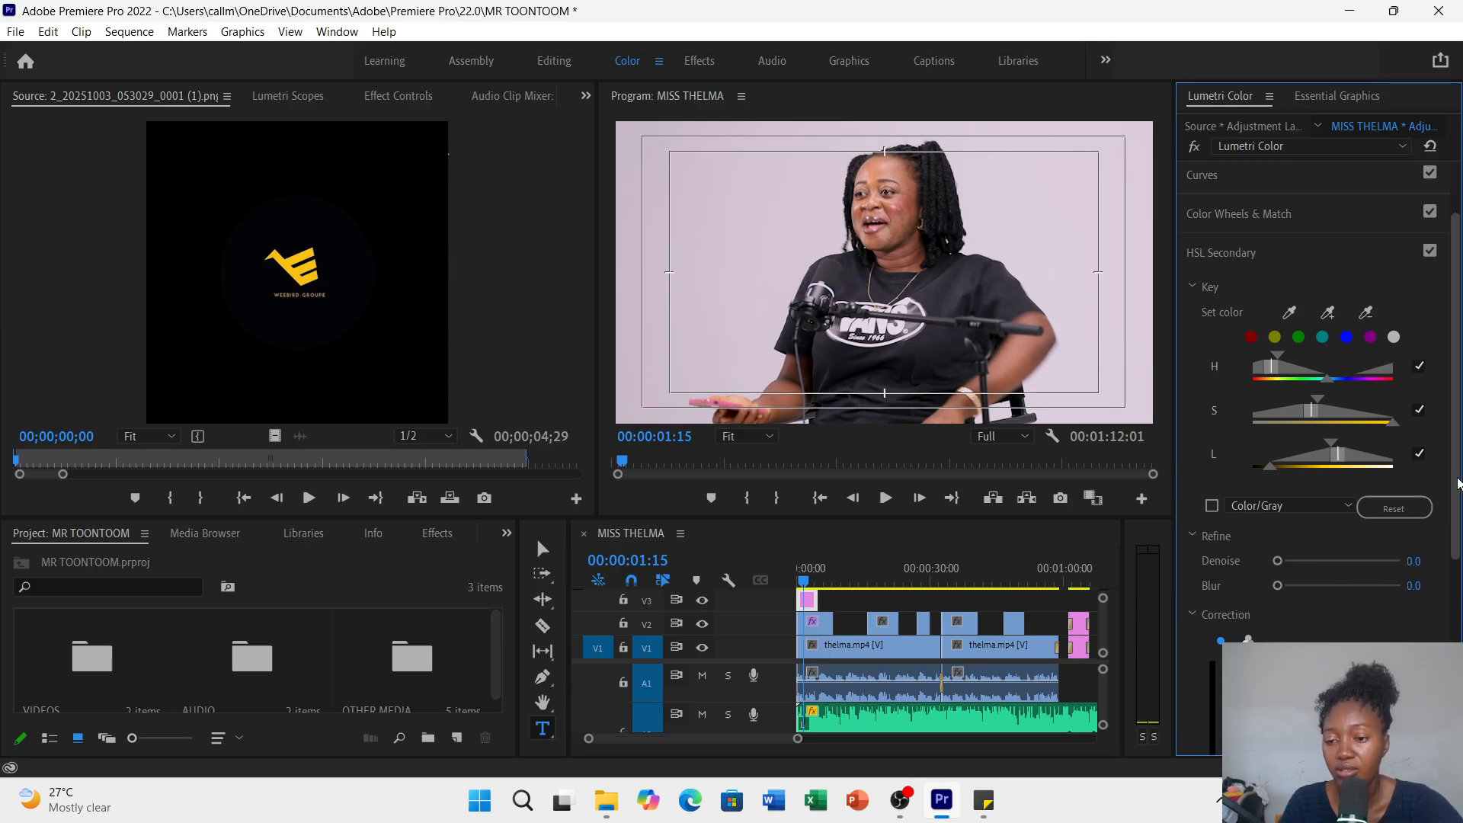
{"action": "left_click_drag", "start_coordinate": [1457, 484], "coordinate": [1428, 531]}
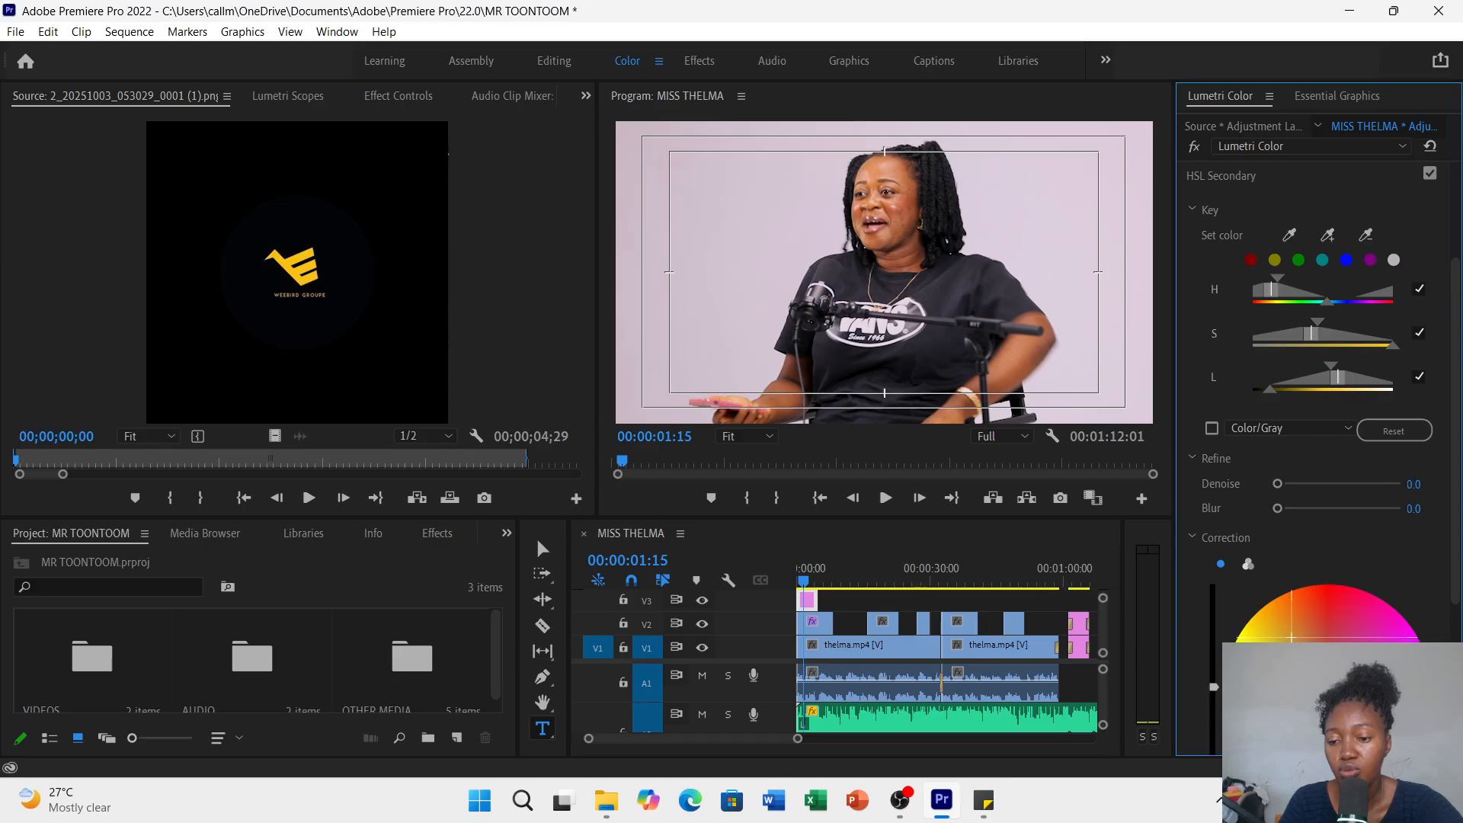
{"action": "left_click", "coordinate": [1322, 617]}
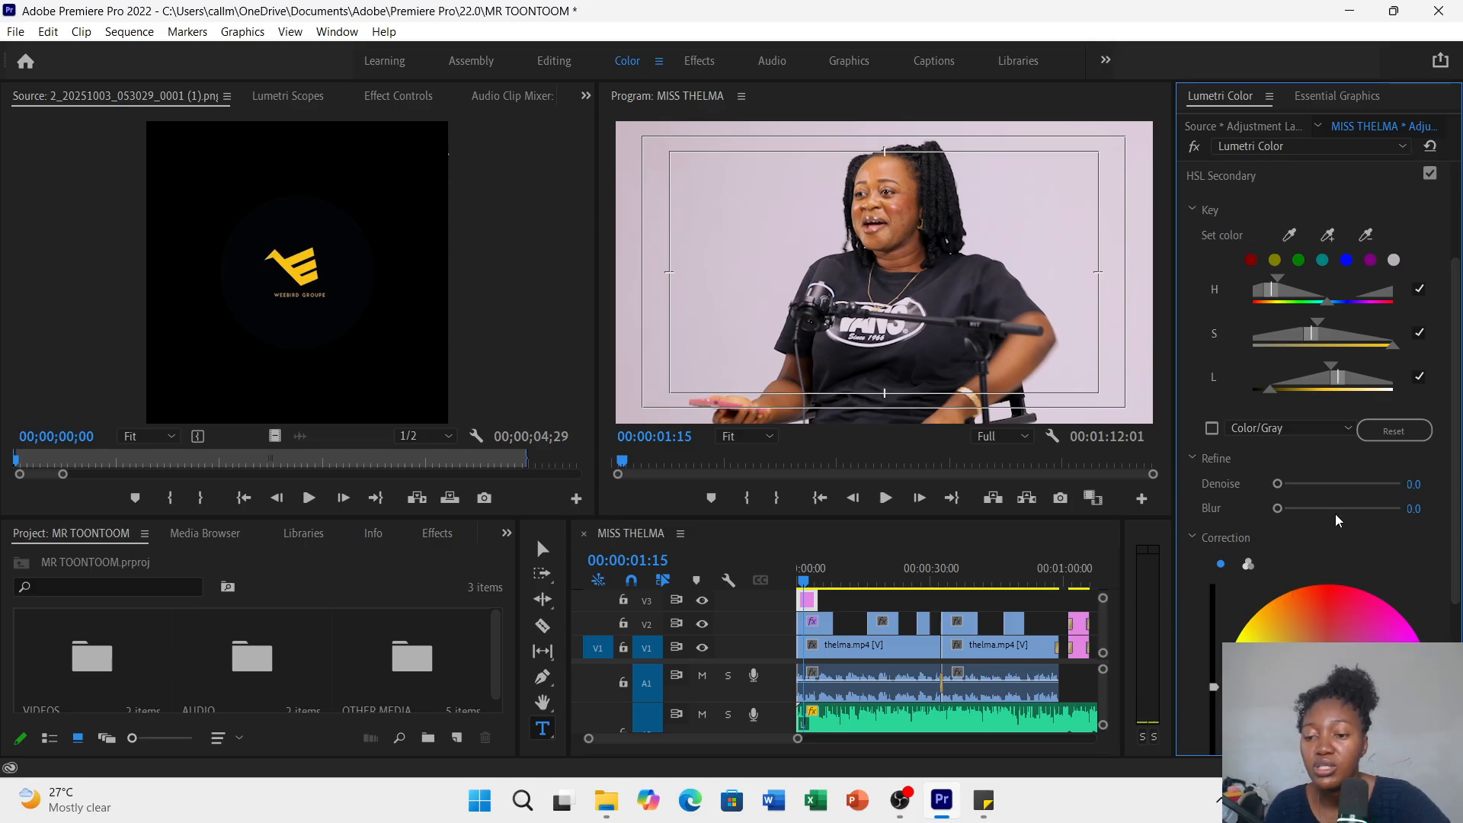
{"action": "mouse_move", "coordinate": [1291, 508]}
{"action": "left_mouse_down"}
{"action": "mouse_move", "coordinate": [1330, 507]}
{"action": "mouse_move", "coordinate": [1302, 486]}
{"action": "left_mouse_up"}
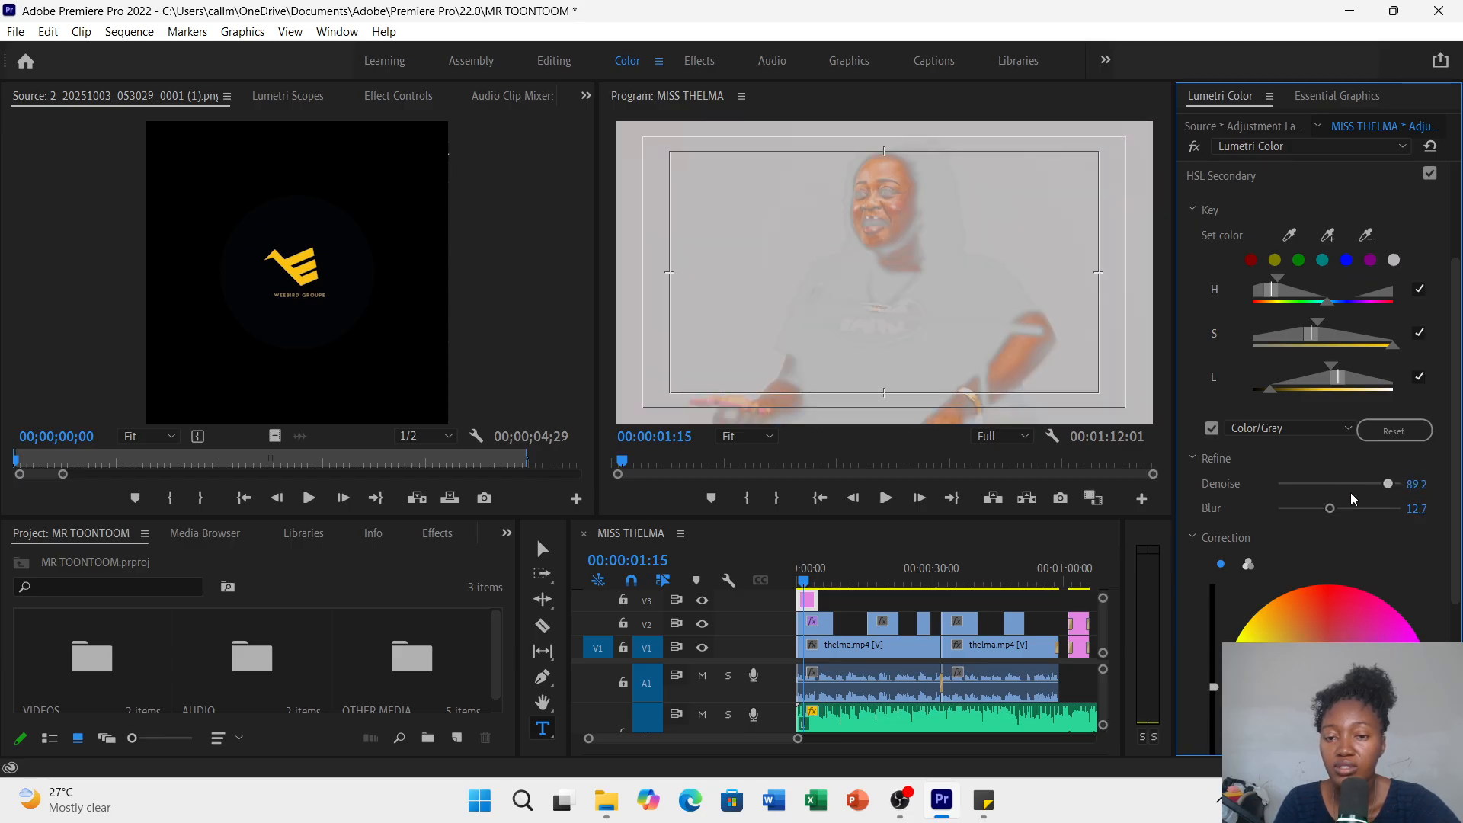
{"action": "left_click_drag", "start_coordinate": [1288, 487], "coordinate": [1317, 487]}
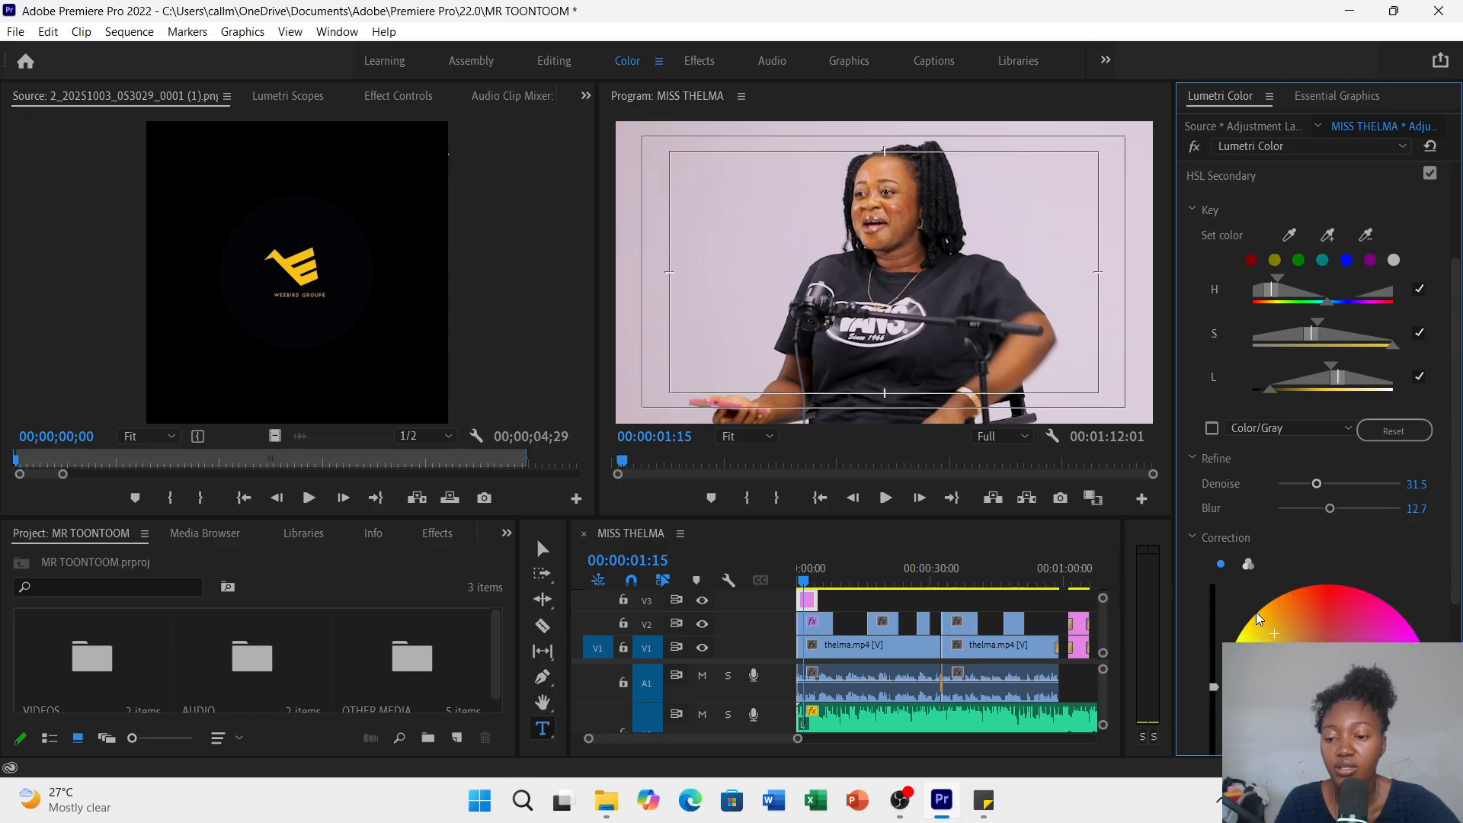
- Shift the keyed skin tones toward orange on the HSL correction wheel and raise their brightness moderately
{"action": "double_click", "coordinate": [1261, 619]}
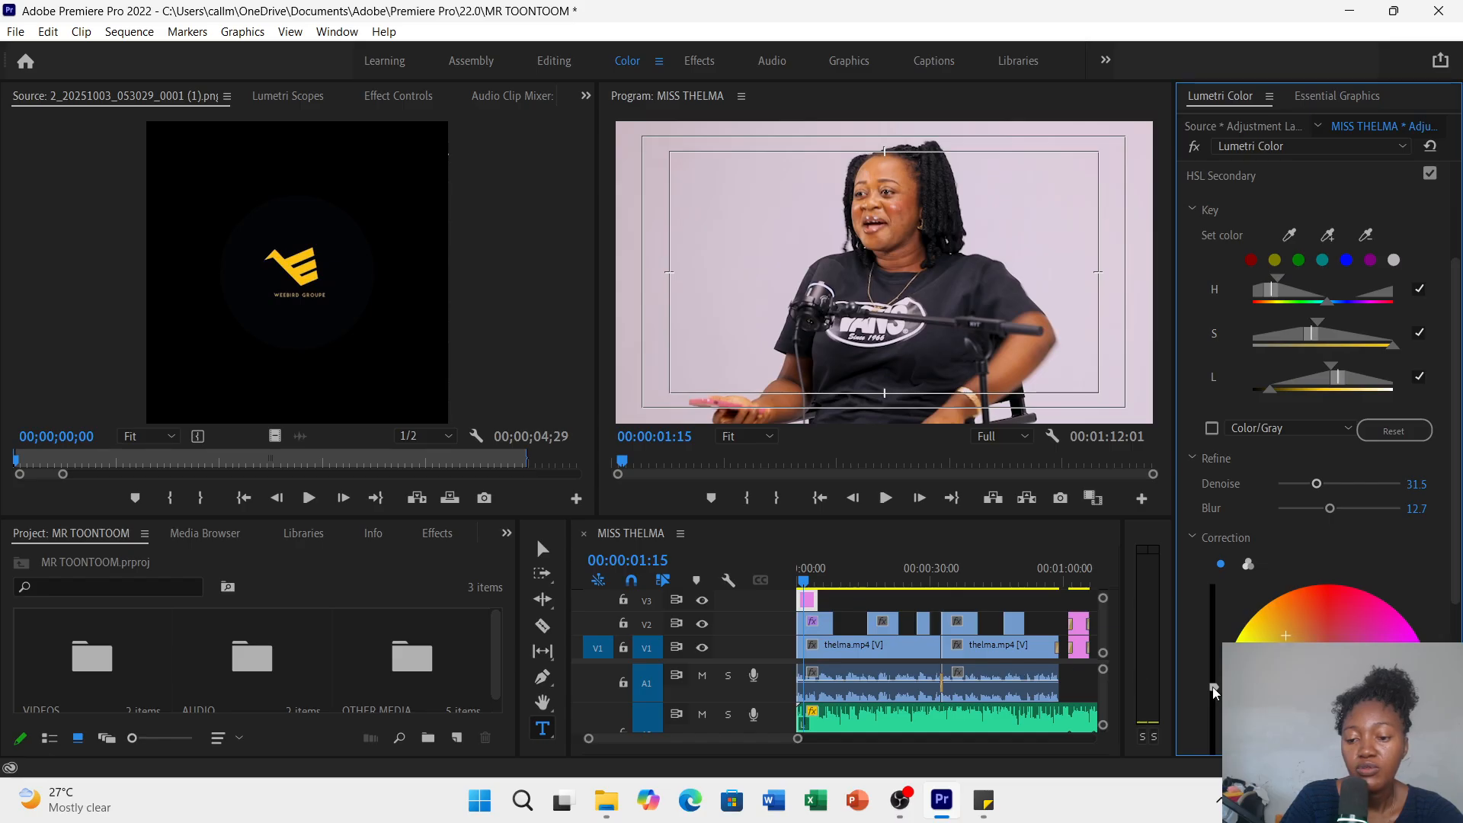
{"action": "left_click_drag", "start_coordinate": [1213, 688], "coordinate": [1214, 584]}
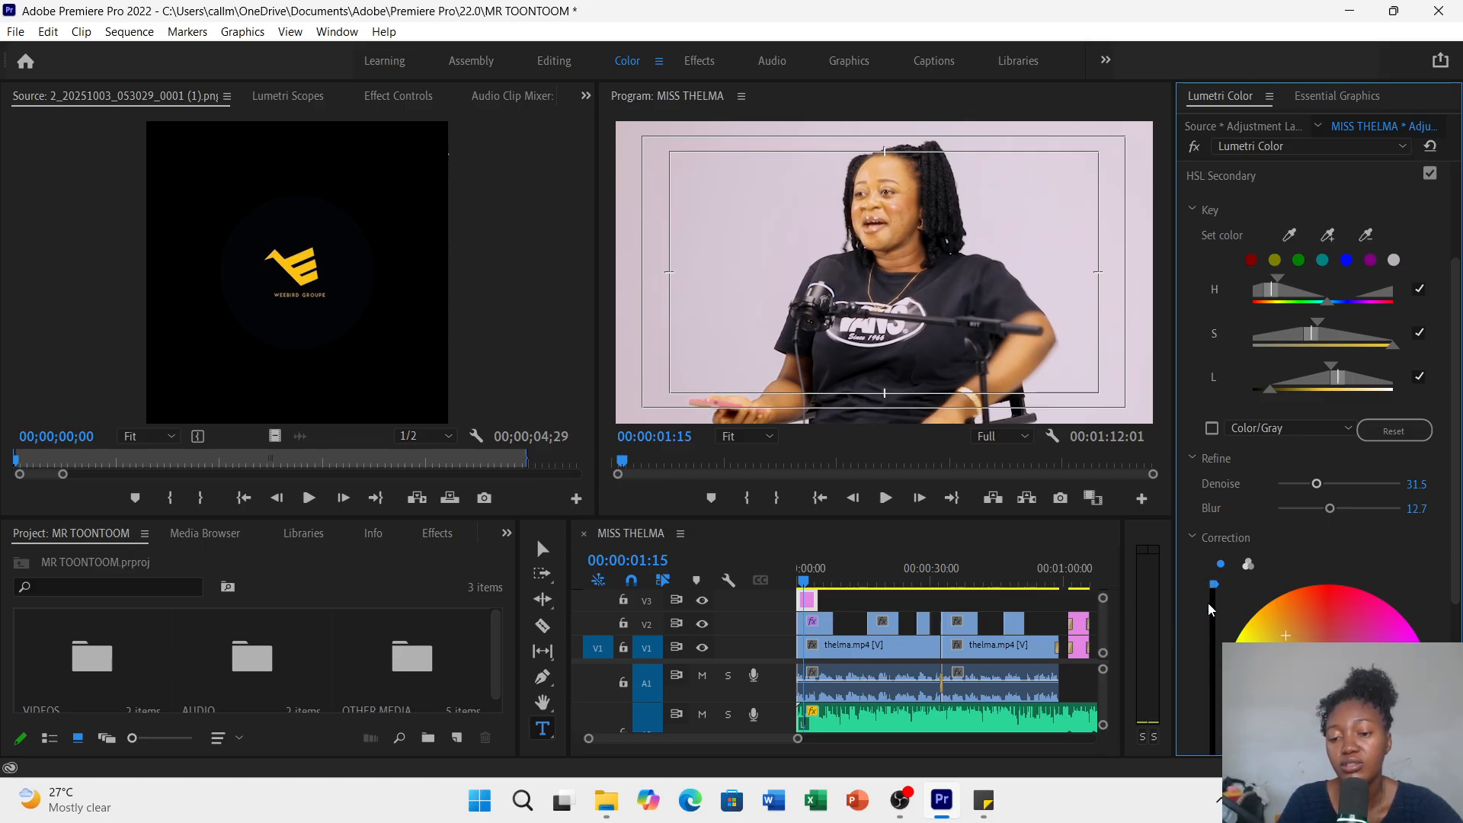
{"action": "left_click_drag", "start_coordinate": [1215, 585], "coordinate": [1214, 648]}
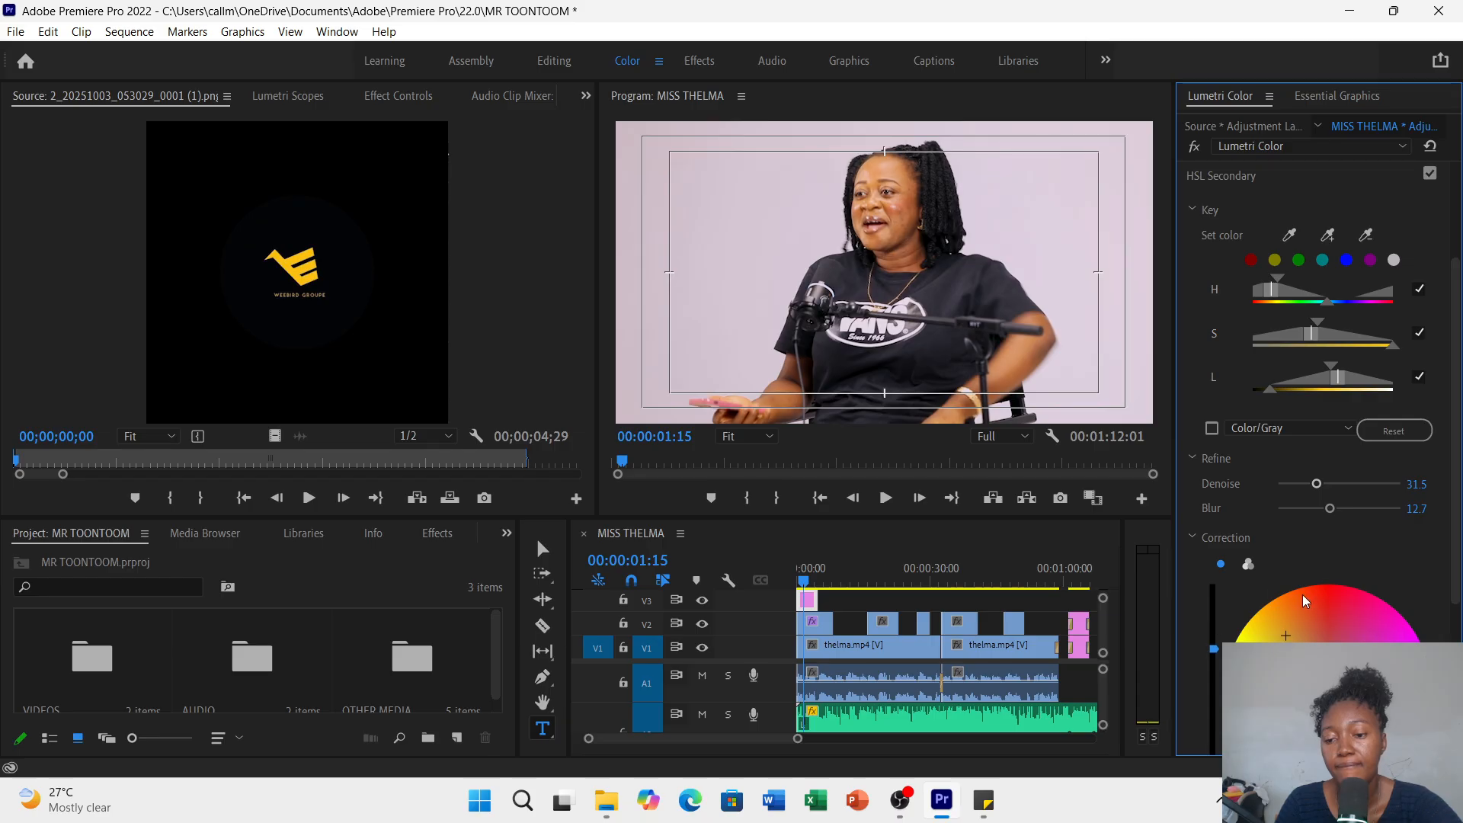
{"action": "left_click", "coordinate": [1293, 631]}
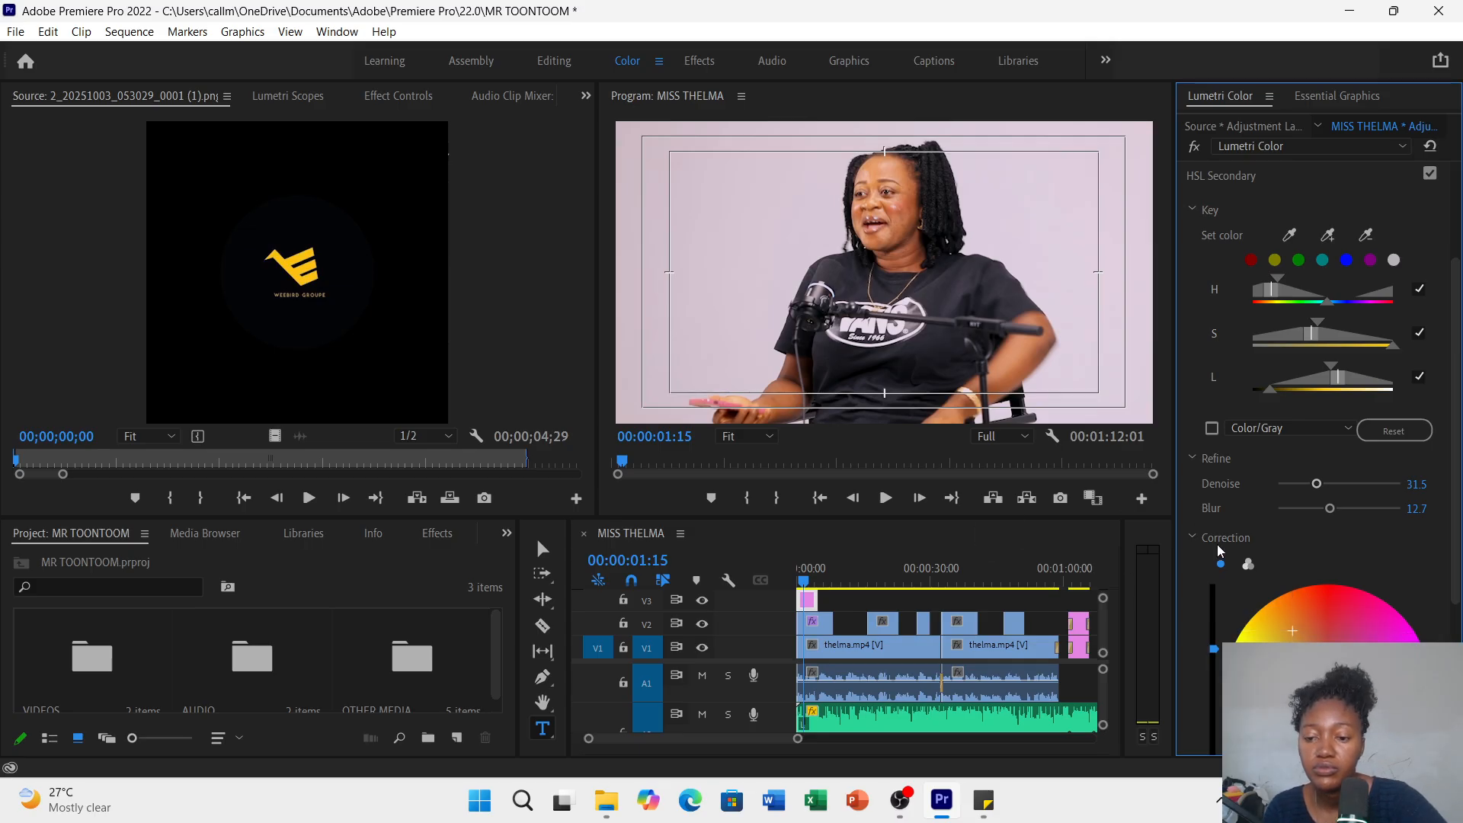
{"action": "left_click", "coordinate": [1299, 619]}
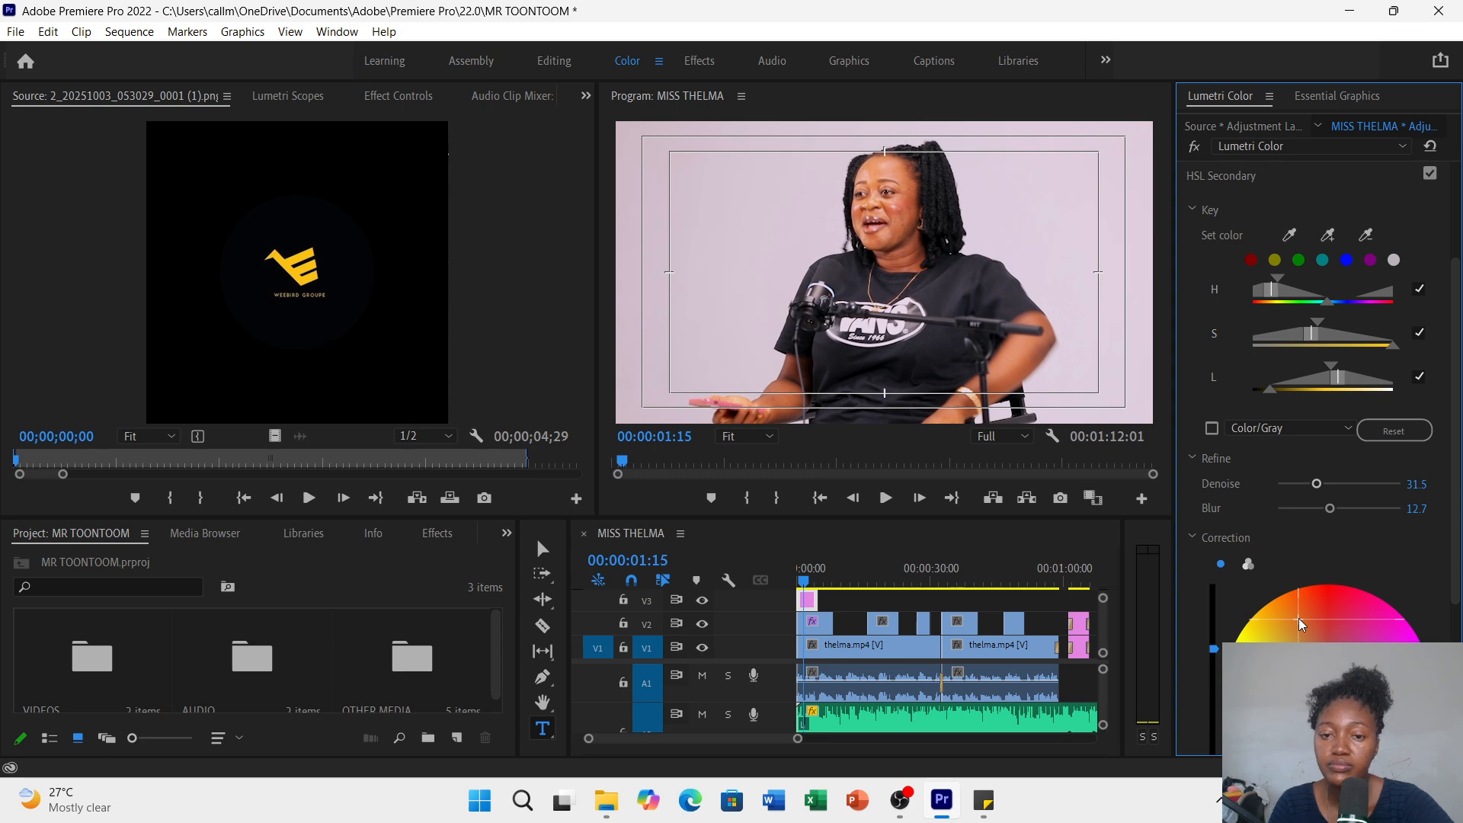
{"action": "left_click_drag", "start_coordinate": [1299, 619], "coordinate": [1297, 625]}
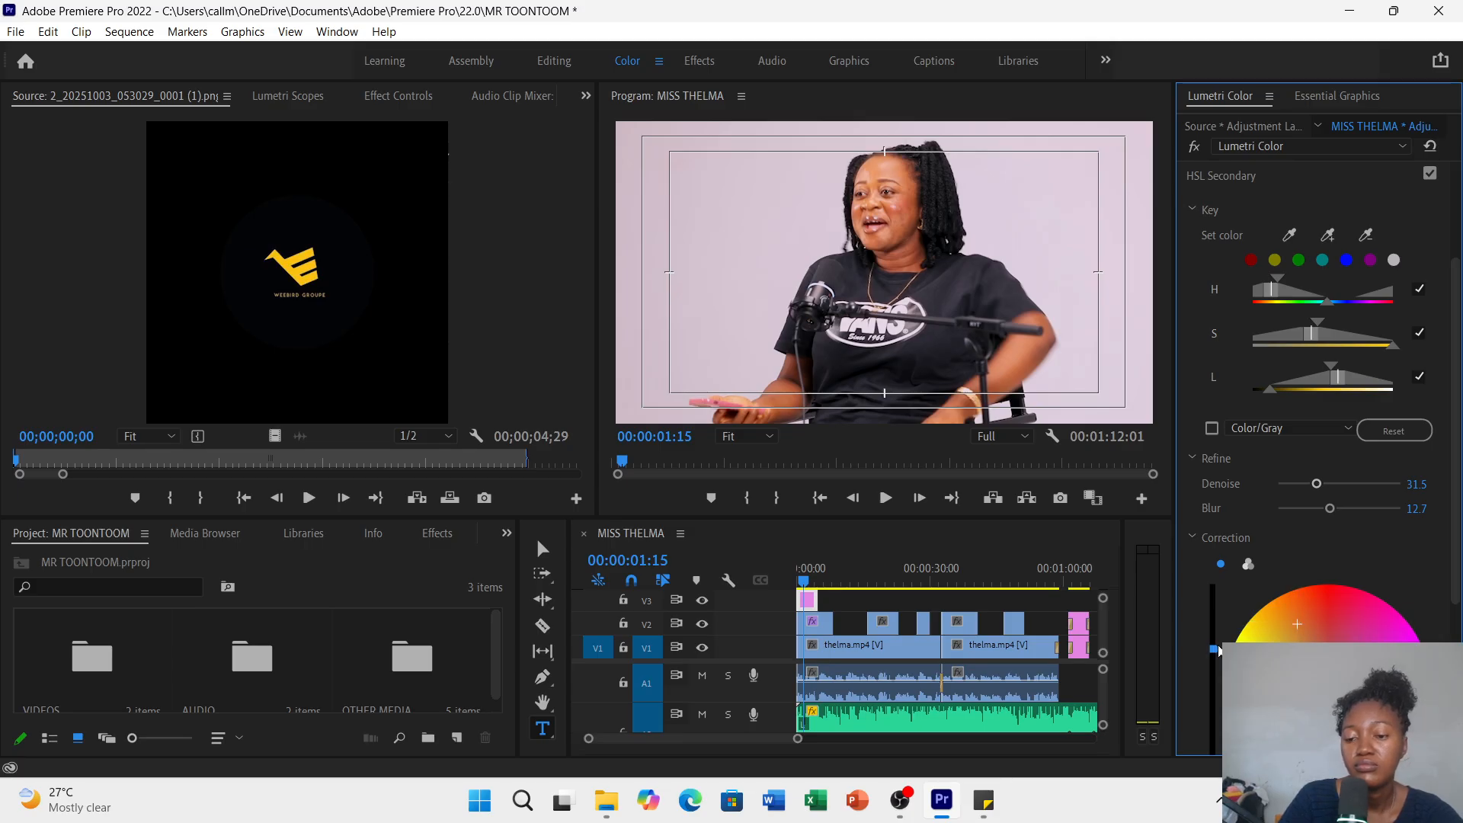
{"action": "left_click_drag", "start_coordinate": [1218, 647], "coordinate": [1218, 649]}
- Compare the graded opening with the ungraded footage after it and play the opening to check the skin-tone correction
{"action": "left_click", "coordinate": [818, 574]}
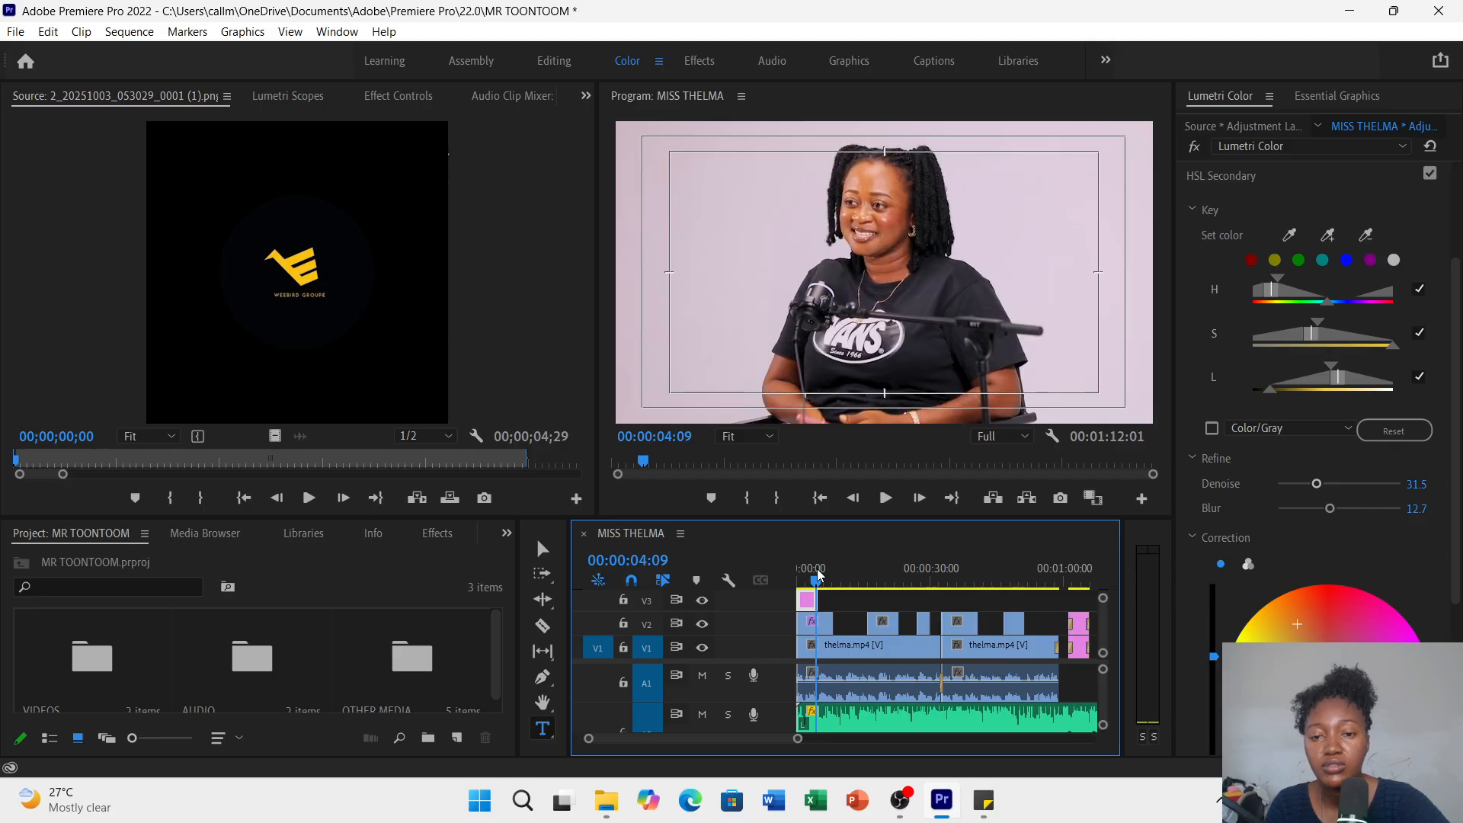
{"action": "left_click", "coordinate": [821, 570]}
{"action": "left_click_drag", "start_coordinate": [822, 569], "coordinate": [830, 568]}
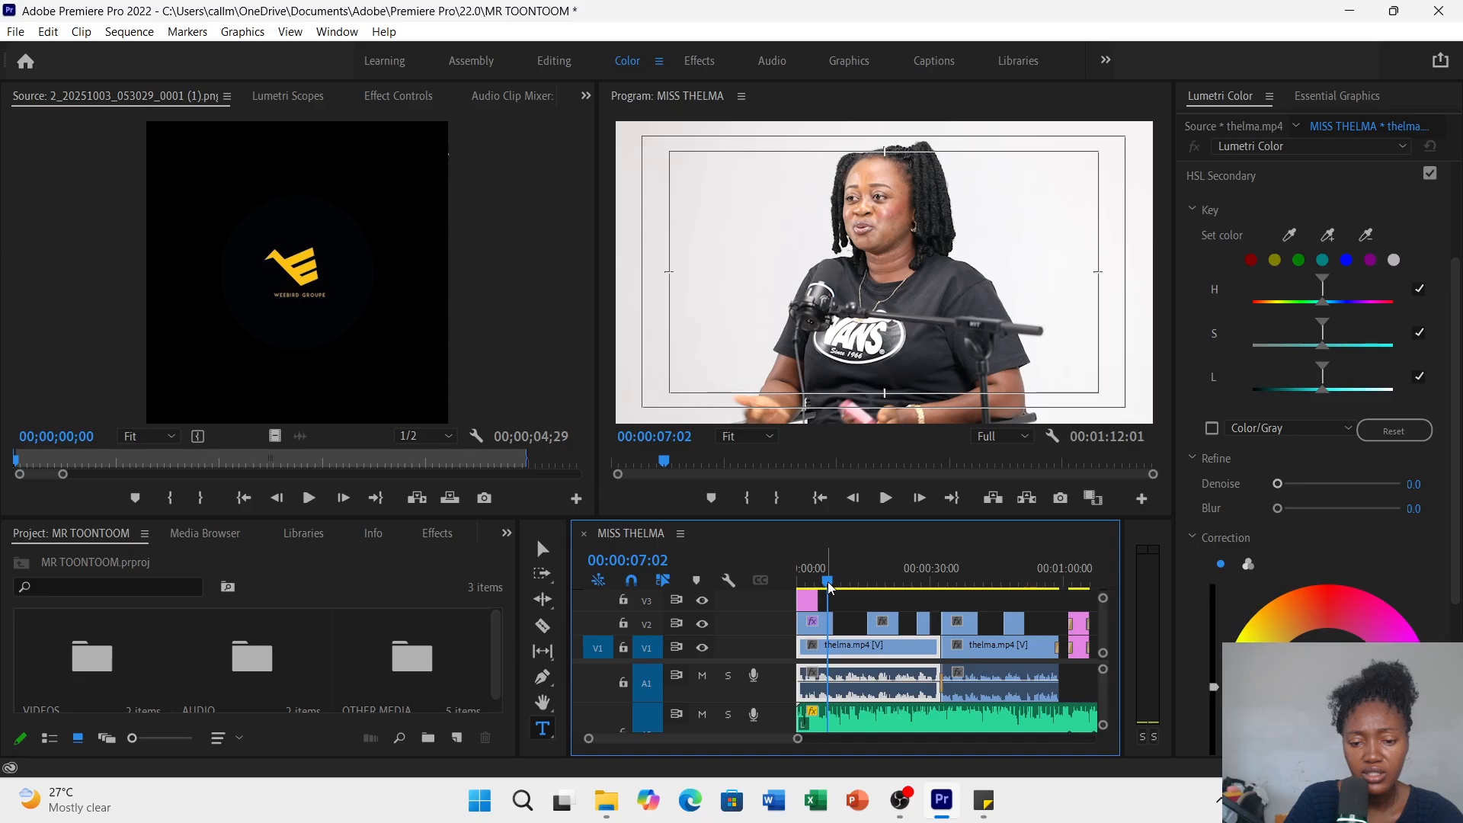
{"action": "left_click_drag", "start_coordinate": [830, 587], "coordinate": [848, 589]}
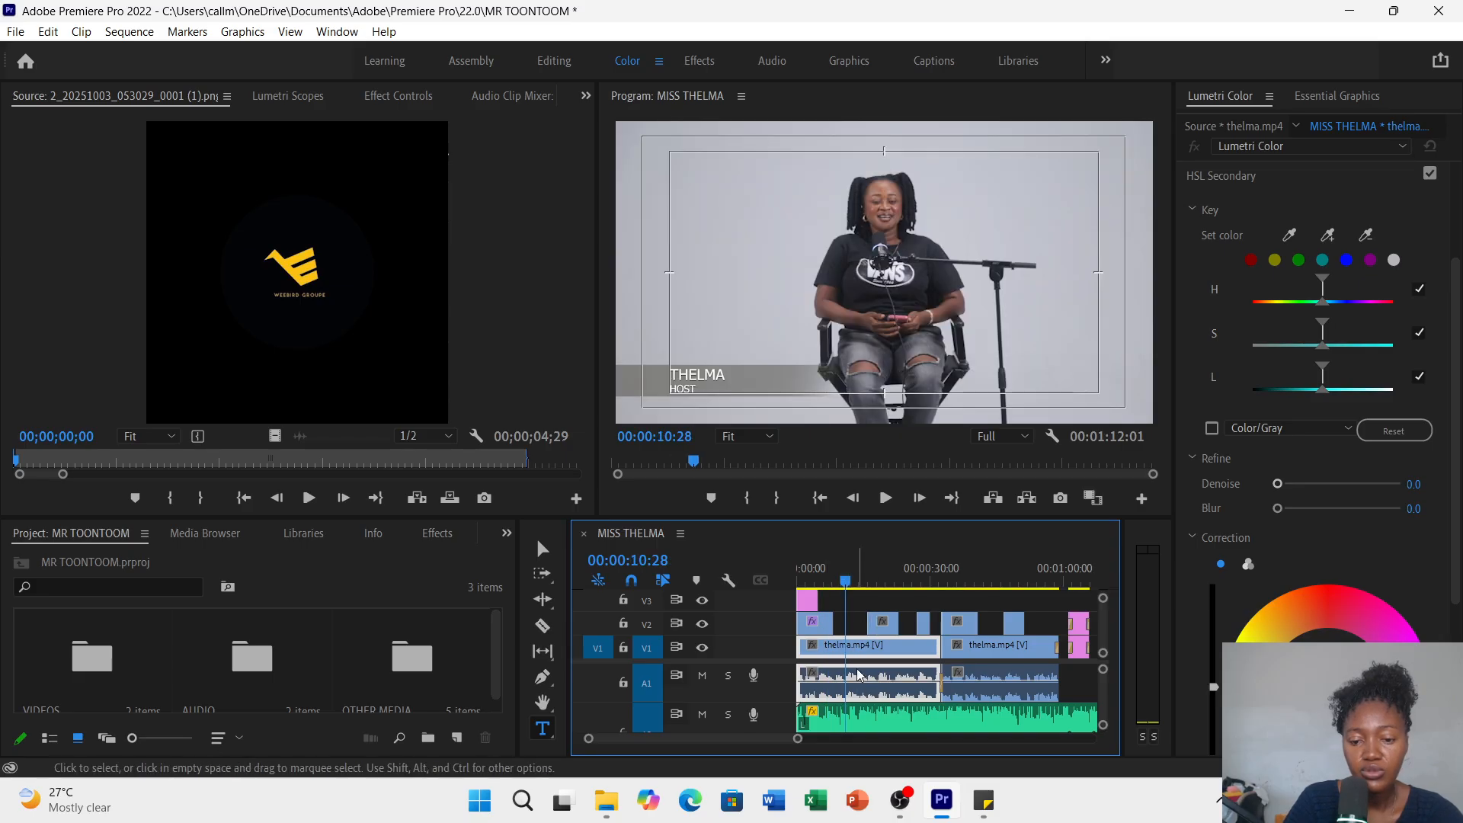
{"action": "left_click", "coordinate": [807, 584]}
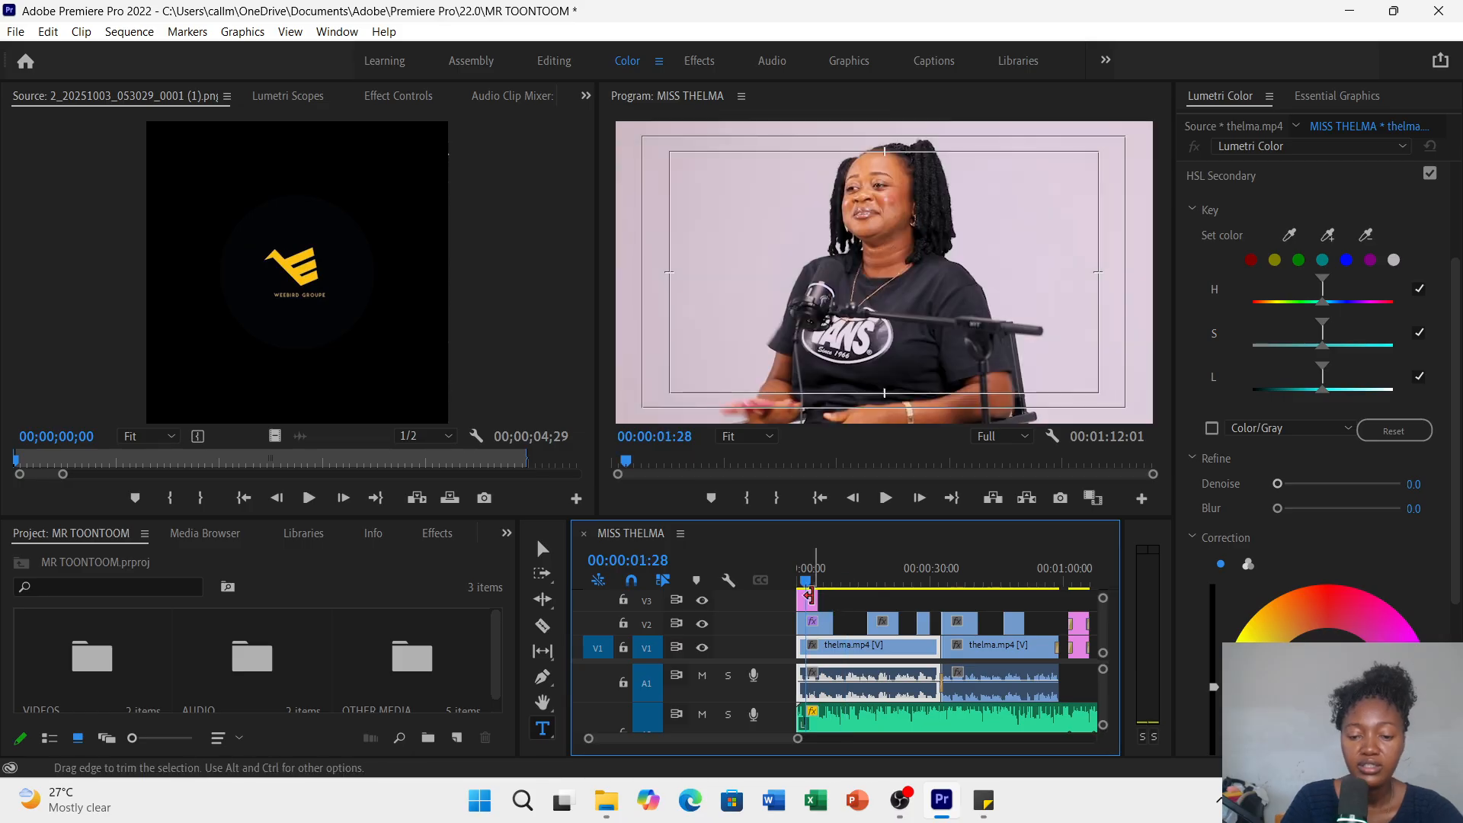
{"action": "left_click", "coordinate": [886, 498]}
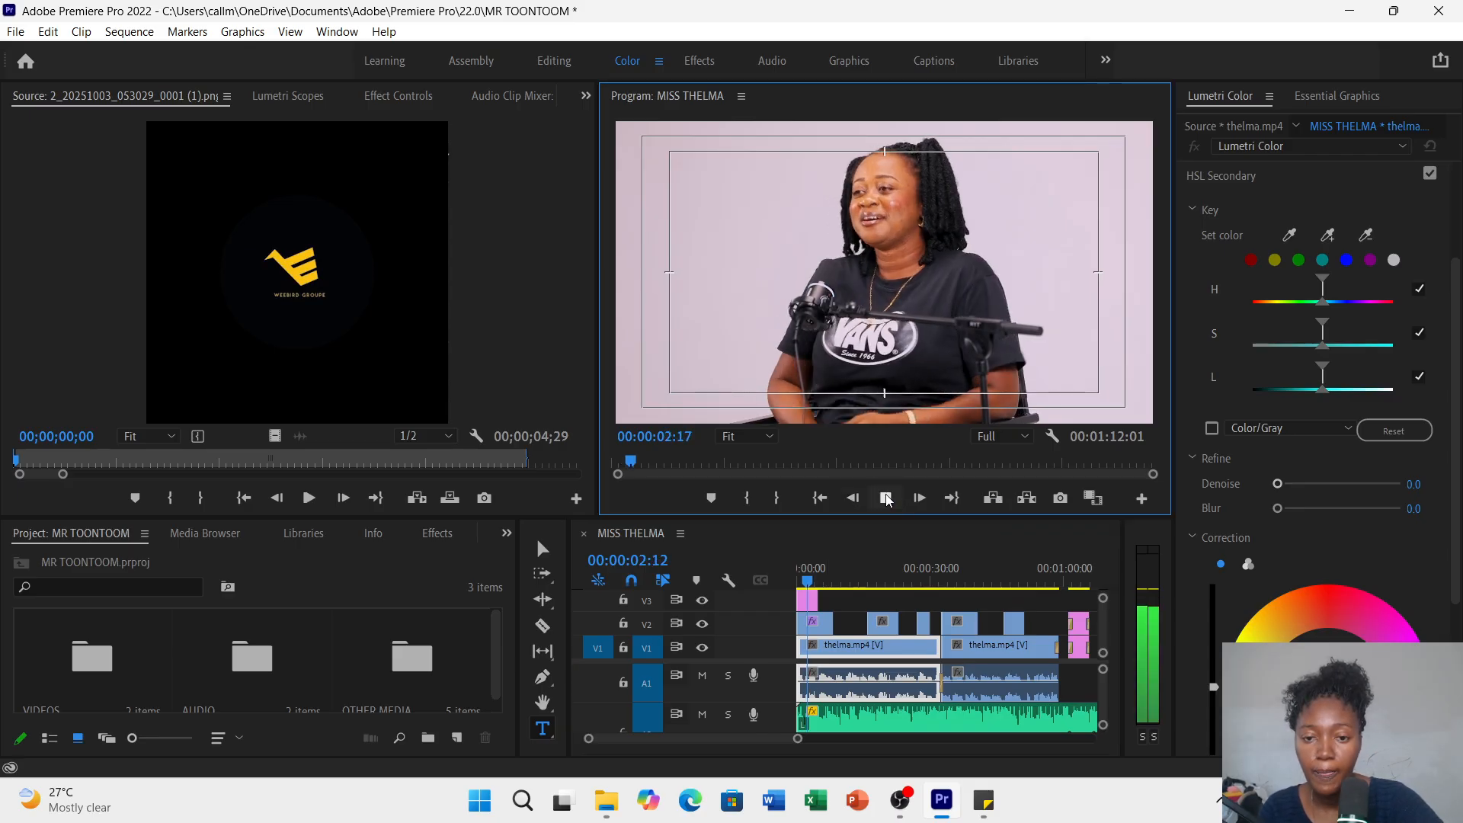
{"action": "left_click", "coordinate": [887, 498]}
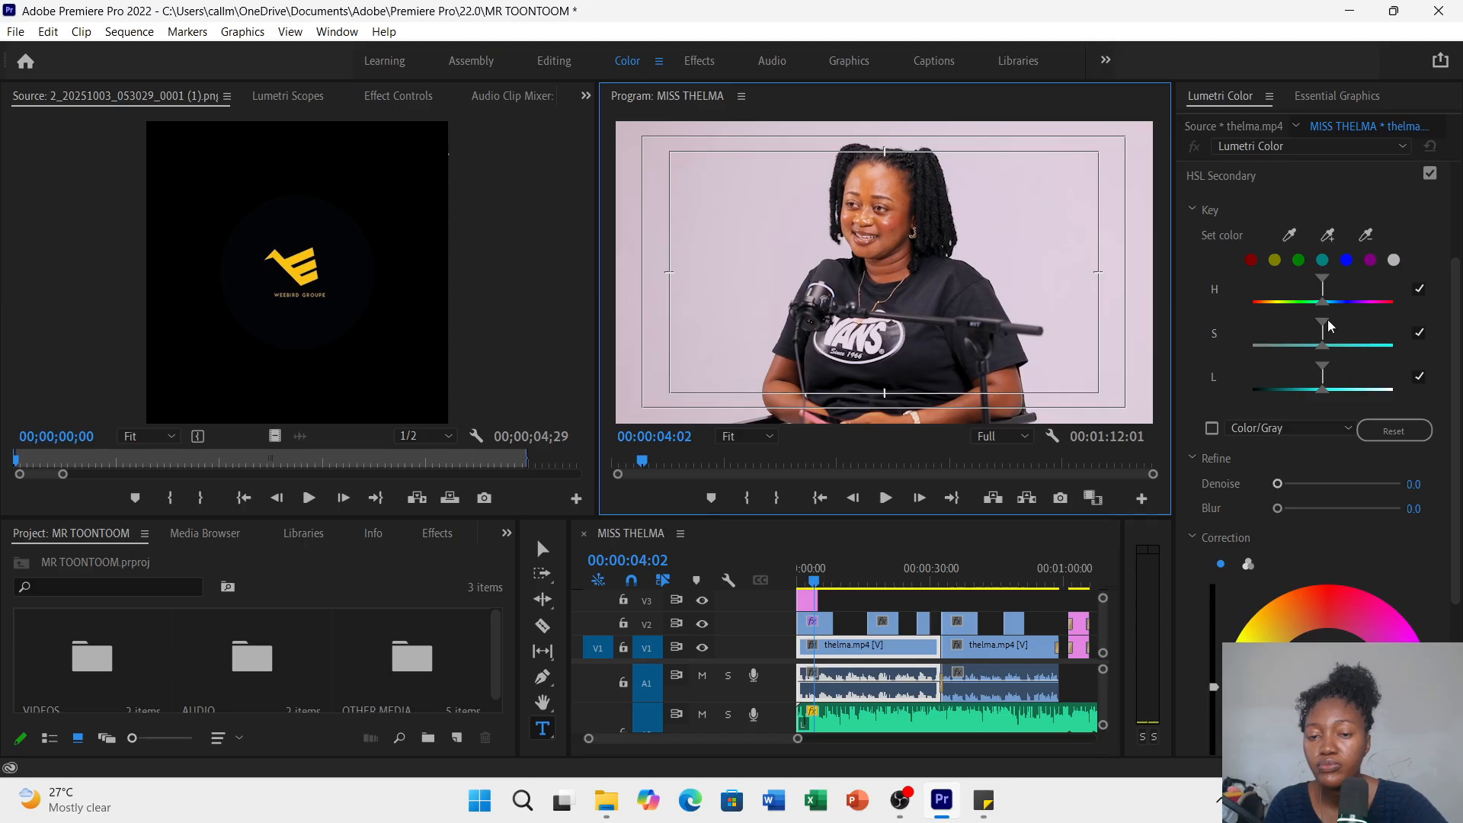
- Set the adjustment layer's white balance in Basic Correction to a Temperature of -10.8 and a Tint of 20.0
{"action": "left_click_drag", "start_coordinate": [1459, 323], "coordinate": [1458, 181]}
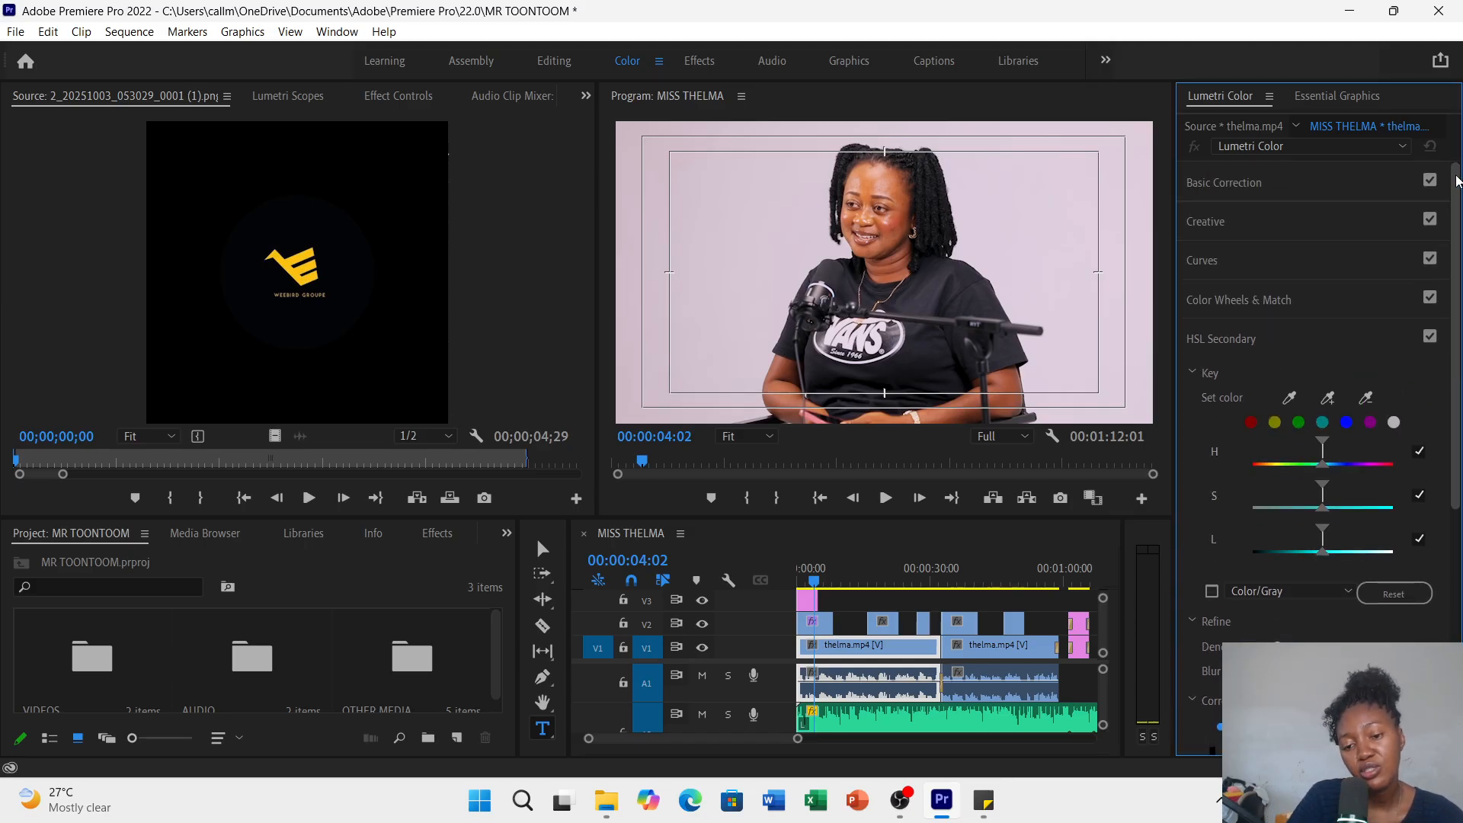
{"action": "left_click", "coordinate": [814, 596]}
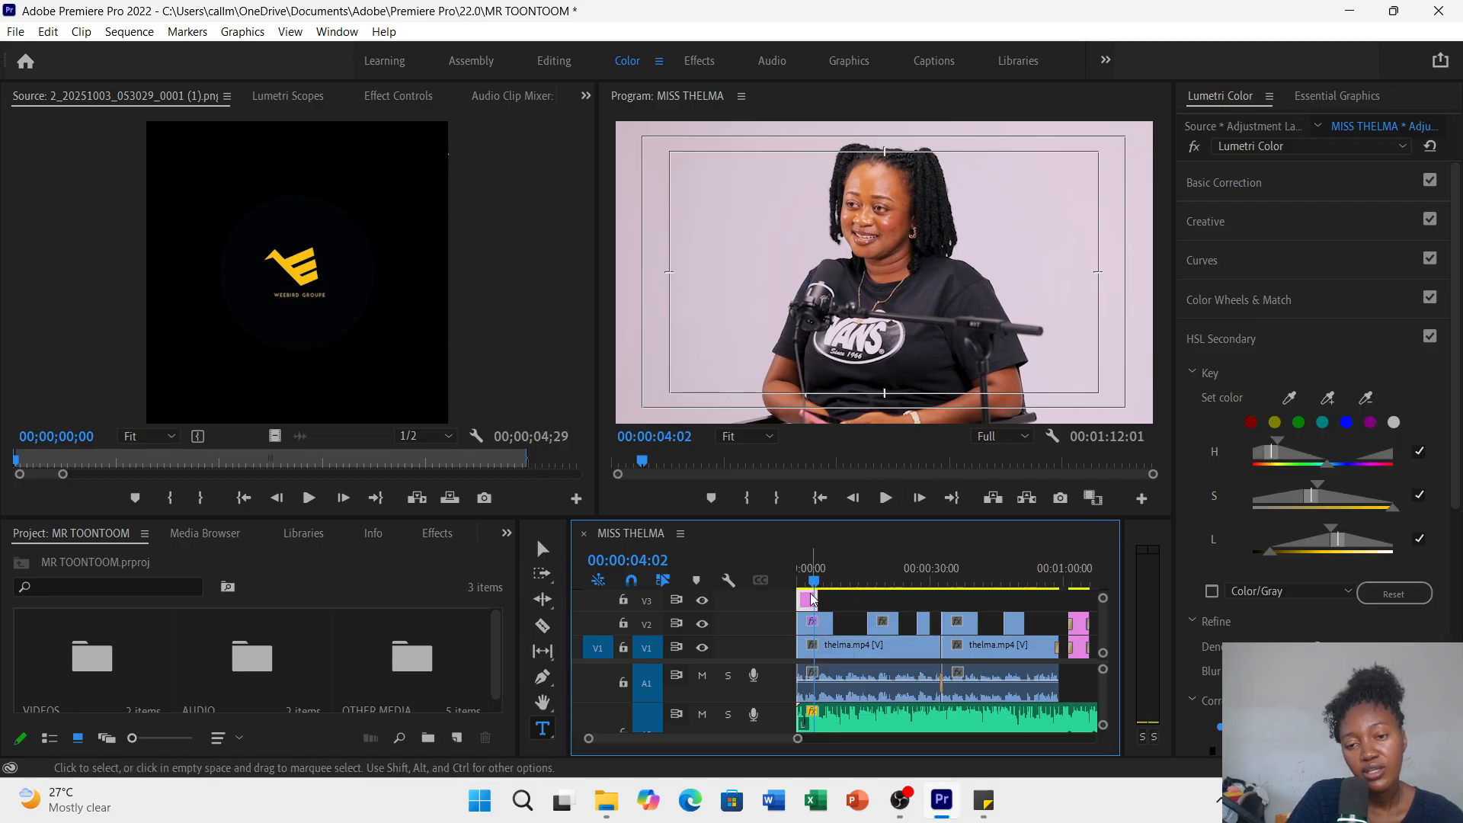
{"action": "left_click", "coordinate": [1202, 183]}
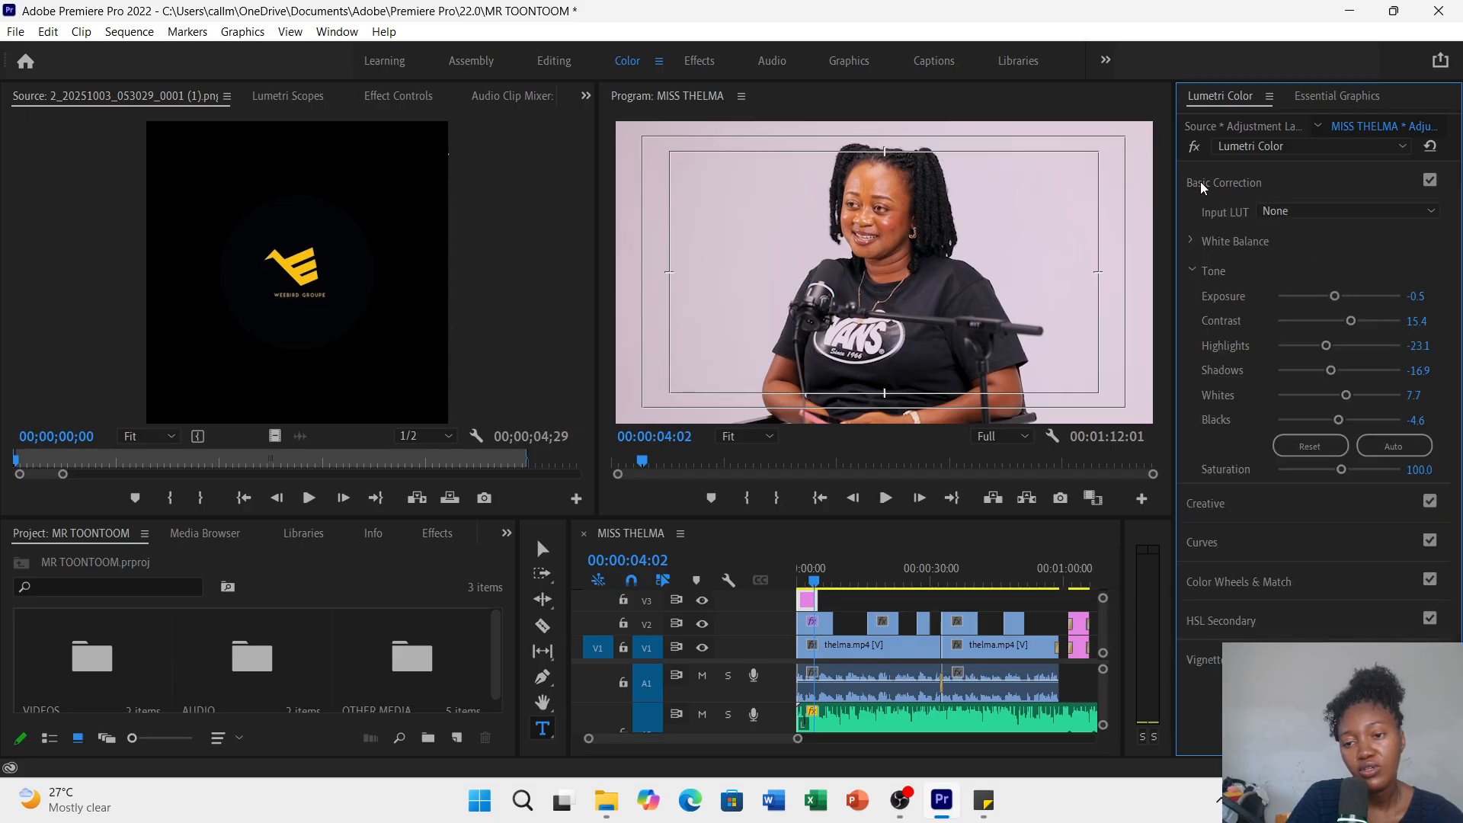
{"action": "left_click", "coordinate": [1196, 183]}
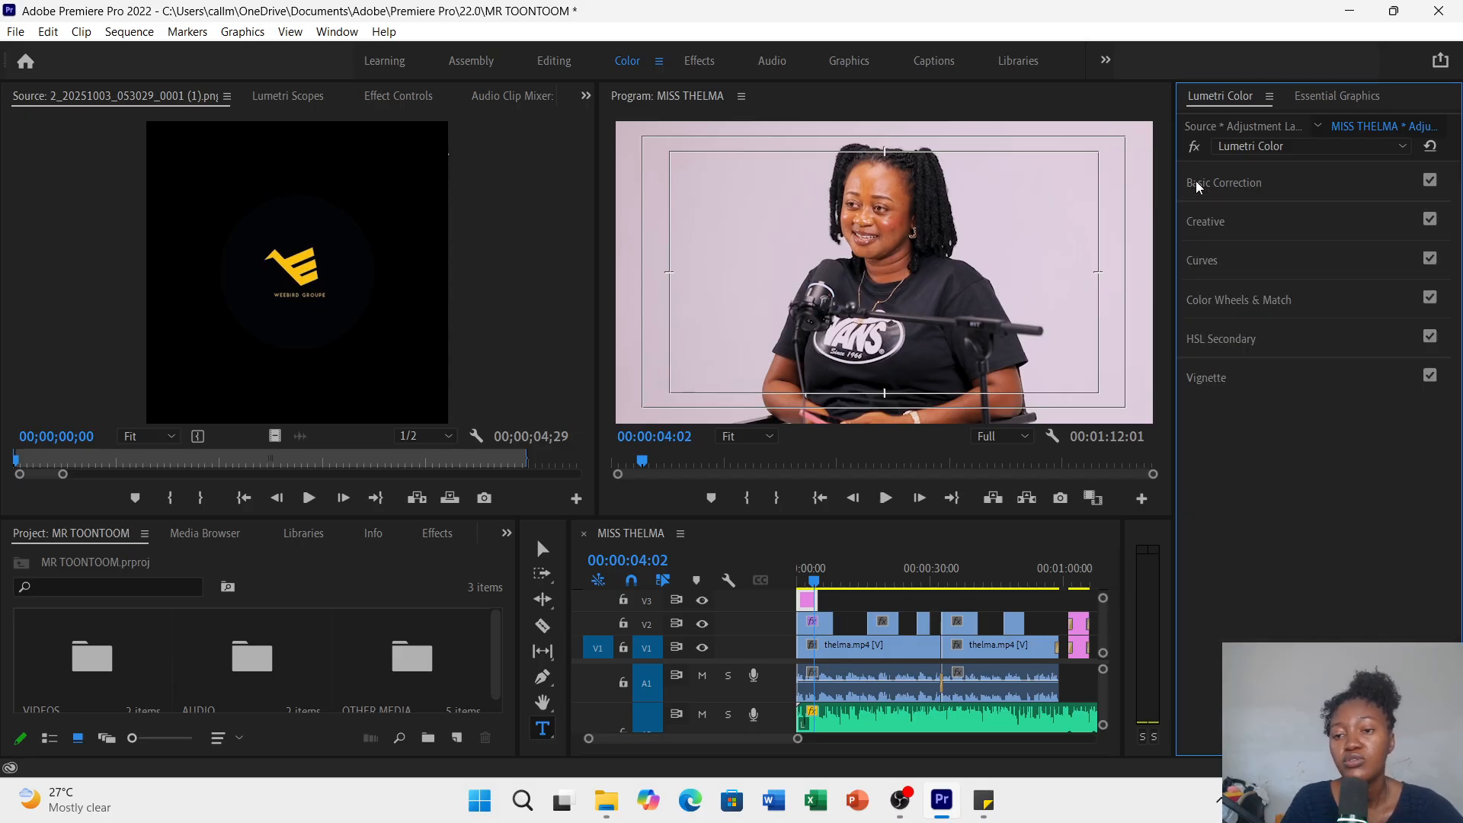
{"action": "left_click", "coordinate": [1196, 183]}
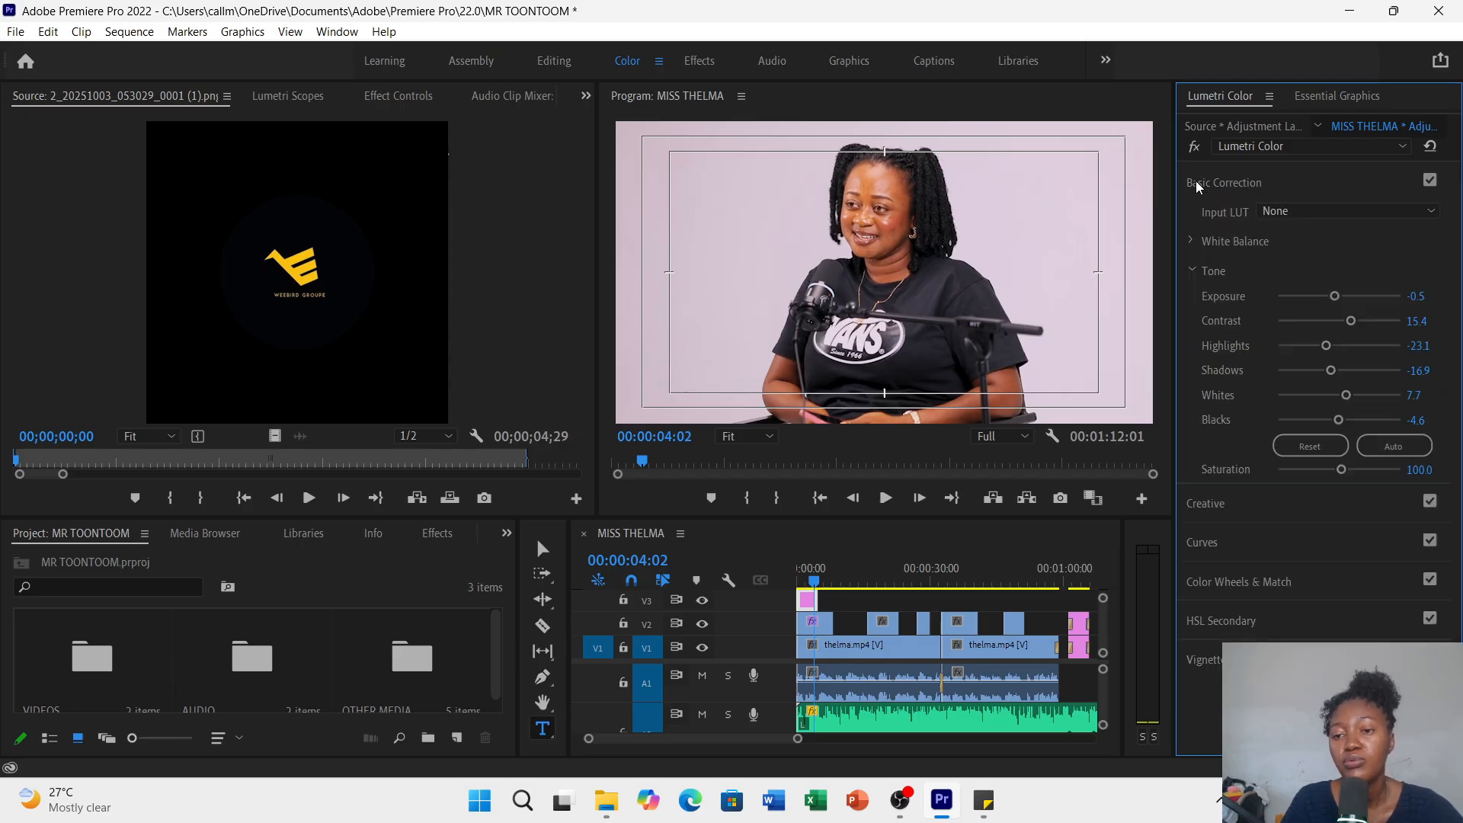
{"action": "left_click", "coordinate": [1193, 241]}
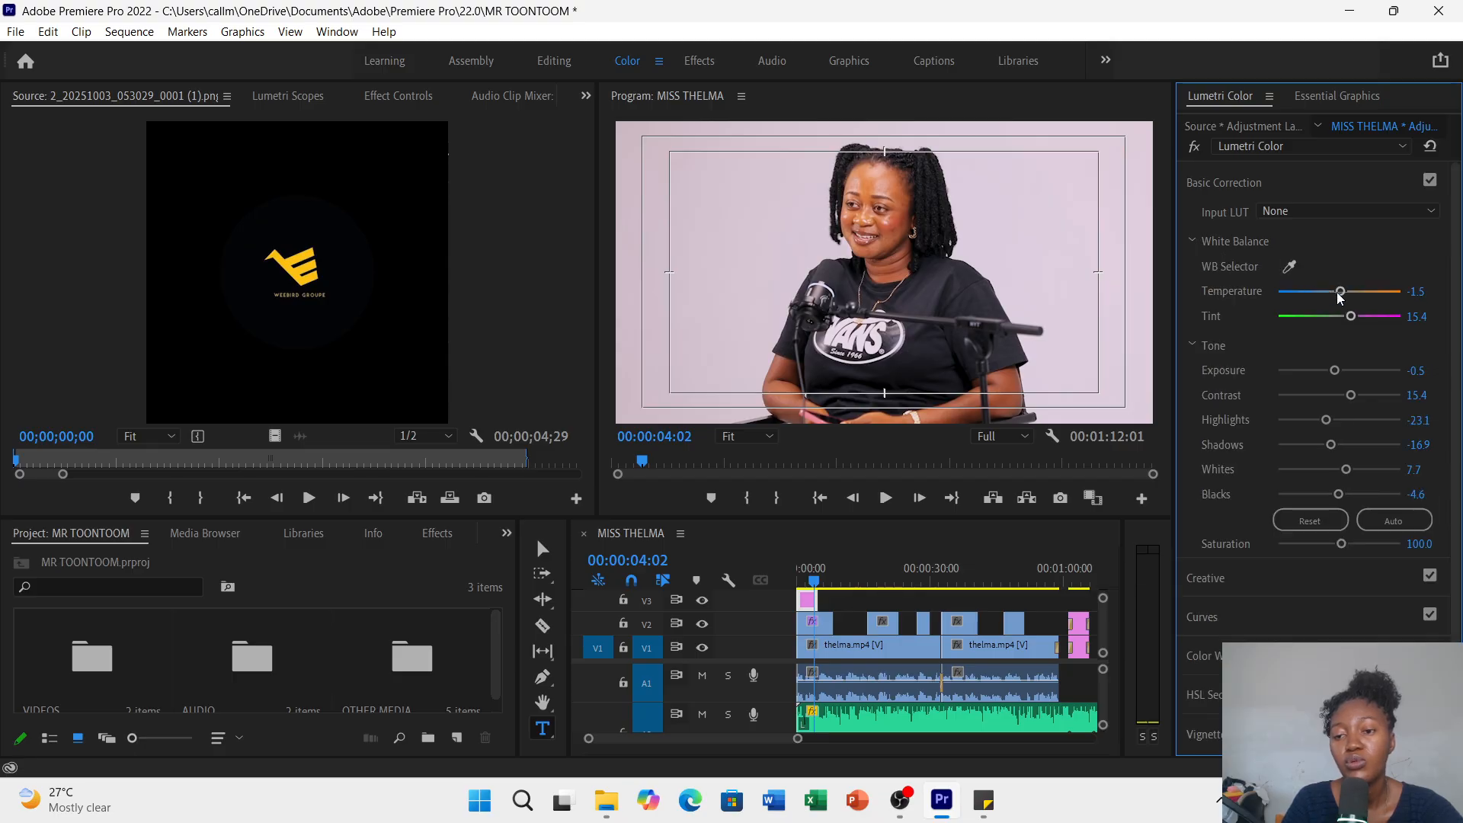
{"action": "left_click_drag", "start_coordinate": [1339, 296], "coordinate": [1327, 298]}
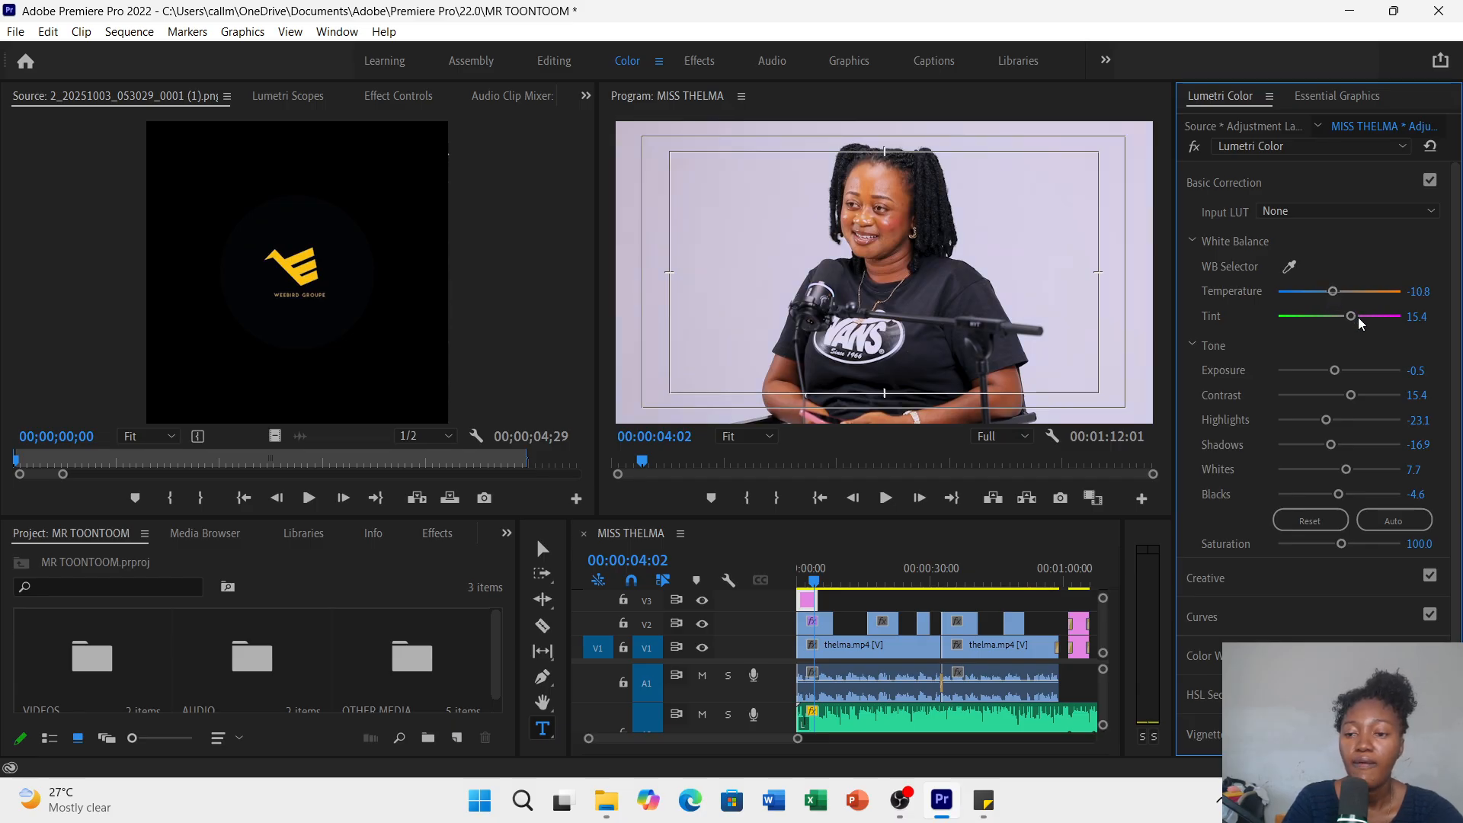
{"action": "left_click_drag", "start_coordinate": [1352, 317], "coordinate": [1350, 318]}
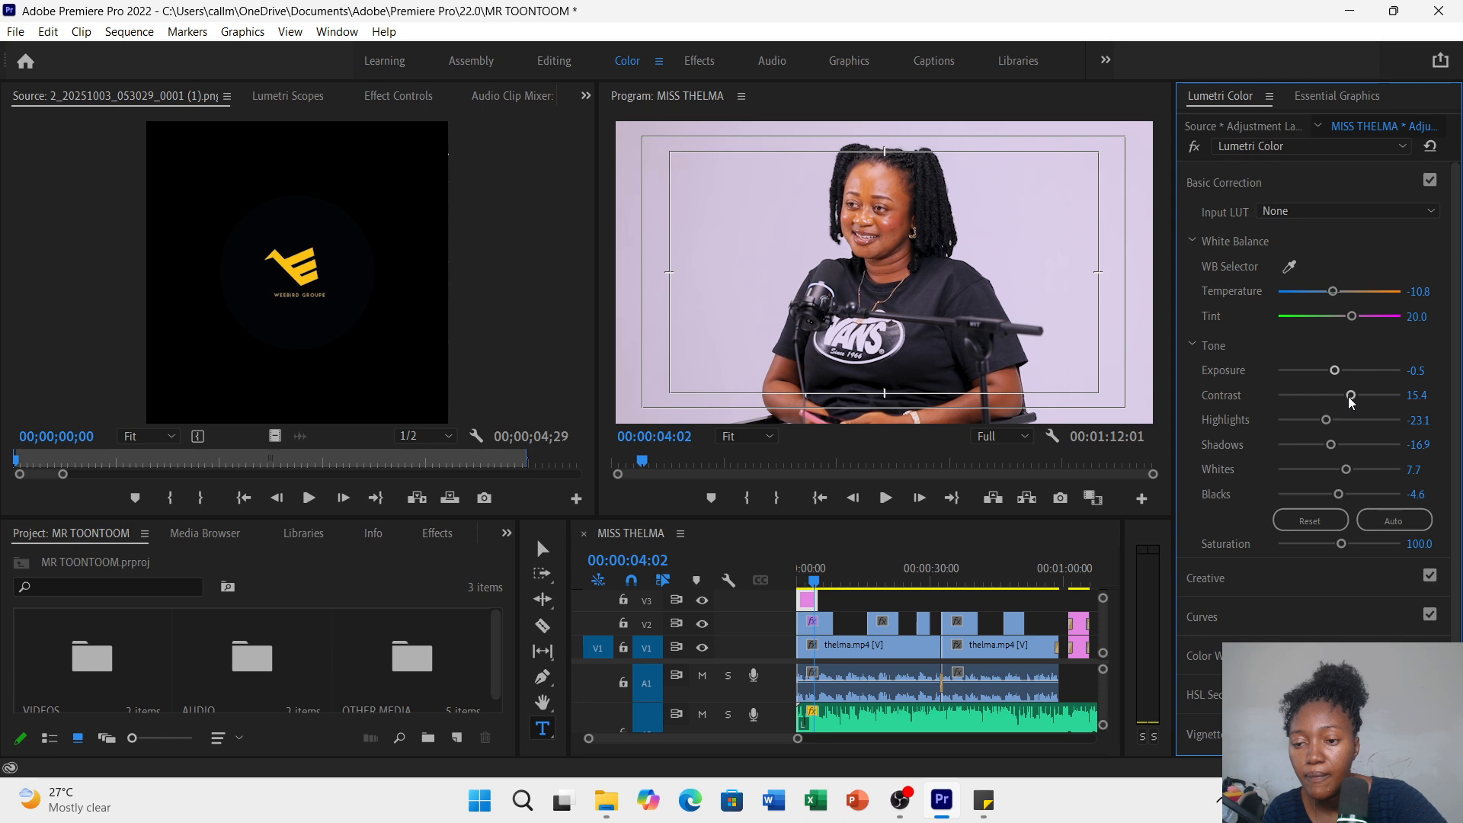
- Set the adjustment layer's Contrast to 38.5 and Whites to -15.4
{"action": "mouse_move", "coordinate": [1352, 396]}
{"action": "left_mouse_down"}
{"action": "mouse_move", "coordinate": [1319, 404]}
{"action": "mouse_move", "coordinate": [1351, 404]}
{"action": "left_mouse_up"}
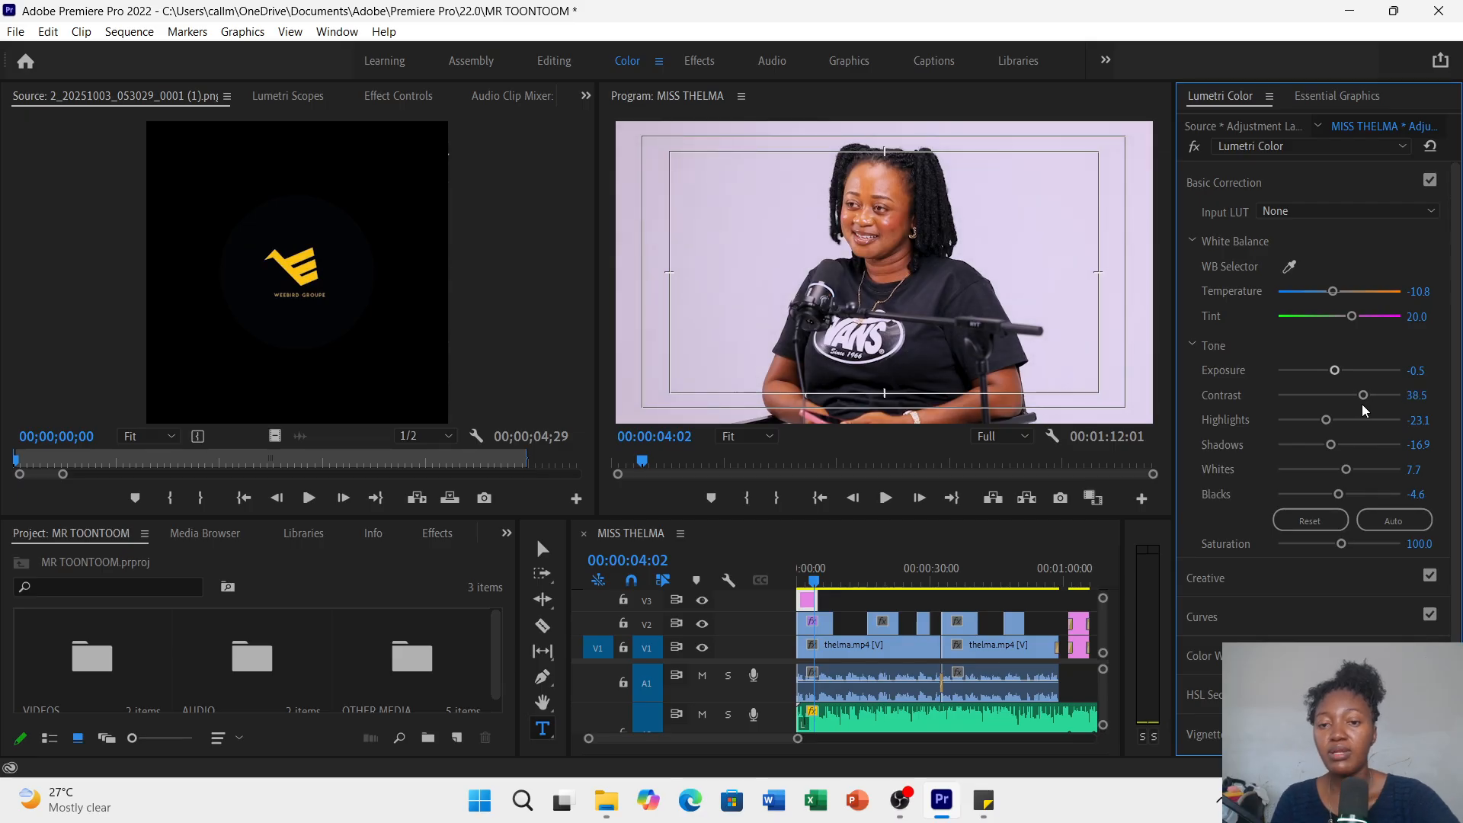
{"action": "mouse_move", "coordinate": [1347, 469]}
{"action": "left_mouse_down"}
{"action": "mouse_move", "coordinate": [1361, 474]}
{"action": "mouse_move", "coordinate": [1334, 478]}
{"action": "left_mouse_up"}
{"action": "left_click_drag", "start_coordinate": [1330, 474], "coordinate": [1329, 474]}
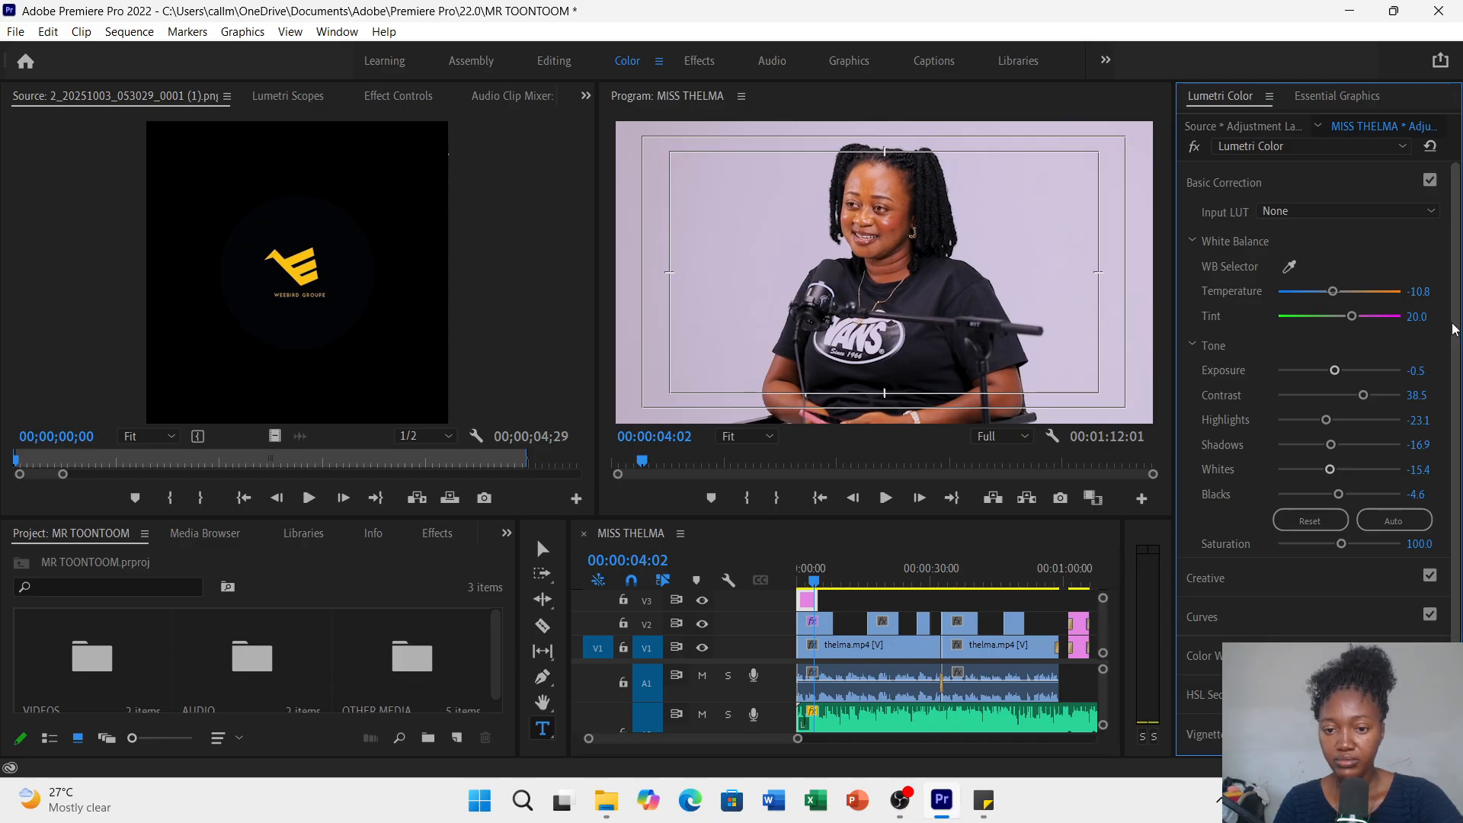
- Shift the HSL Secondary key's hue range slightly toward yellow and fine-tune the orange tint on its correction wheel
{"action": "scroll", "coordinate": [1456, 330], "scroll_direction": "down", "scroll_amount": 1}
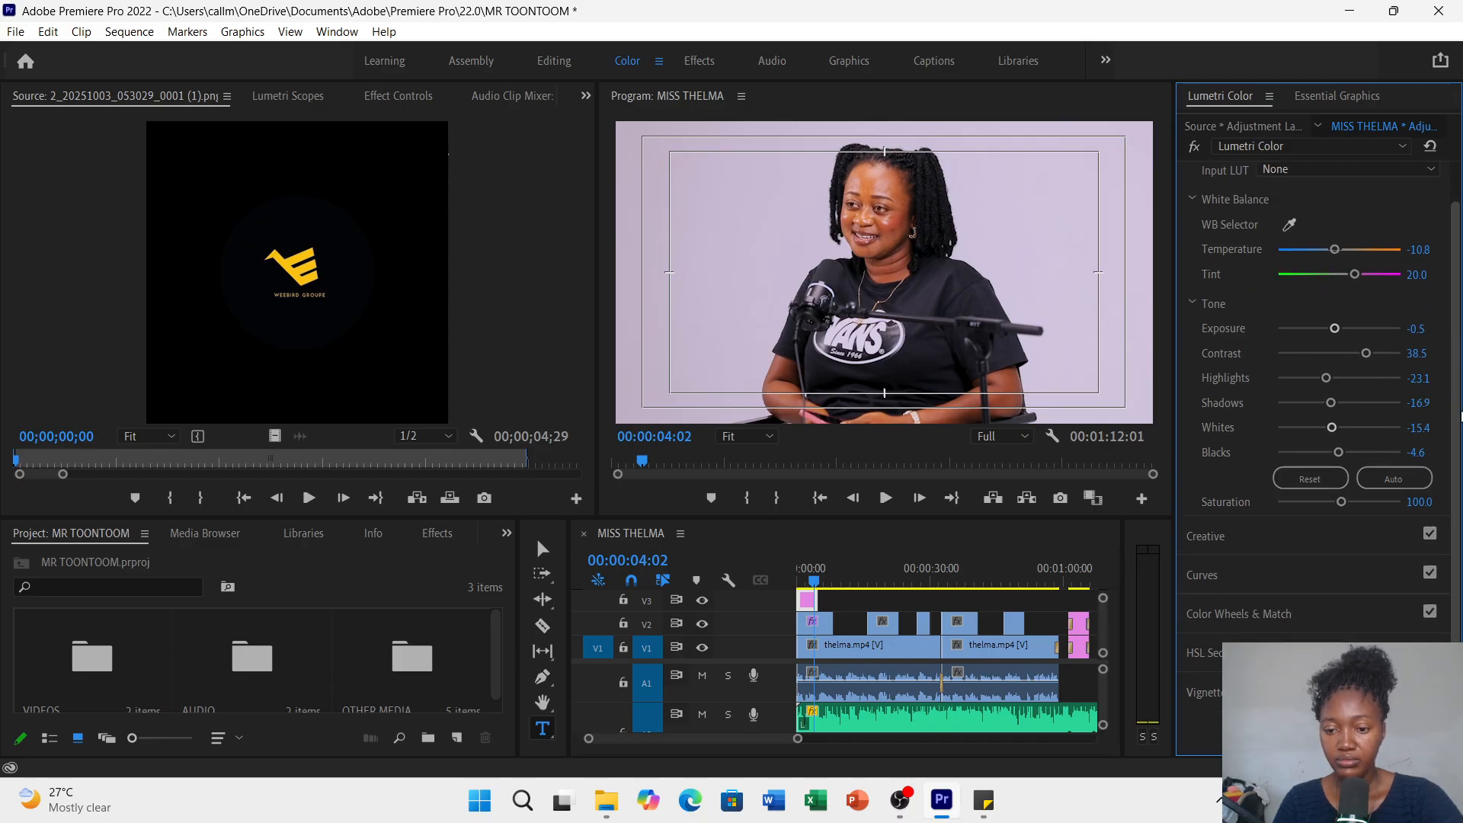
{"action": "left_click", "coordinate": [1213, 649]}
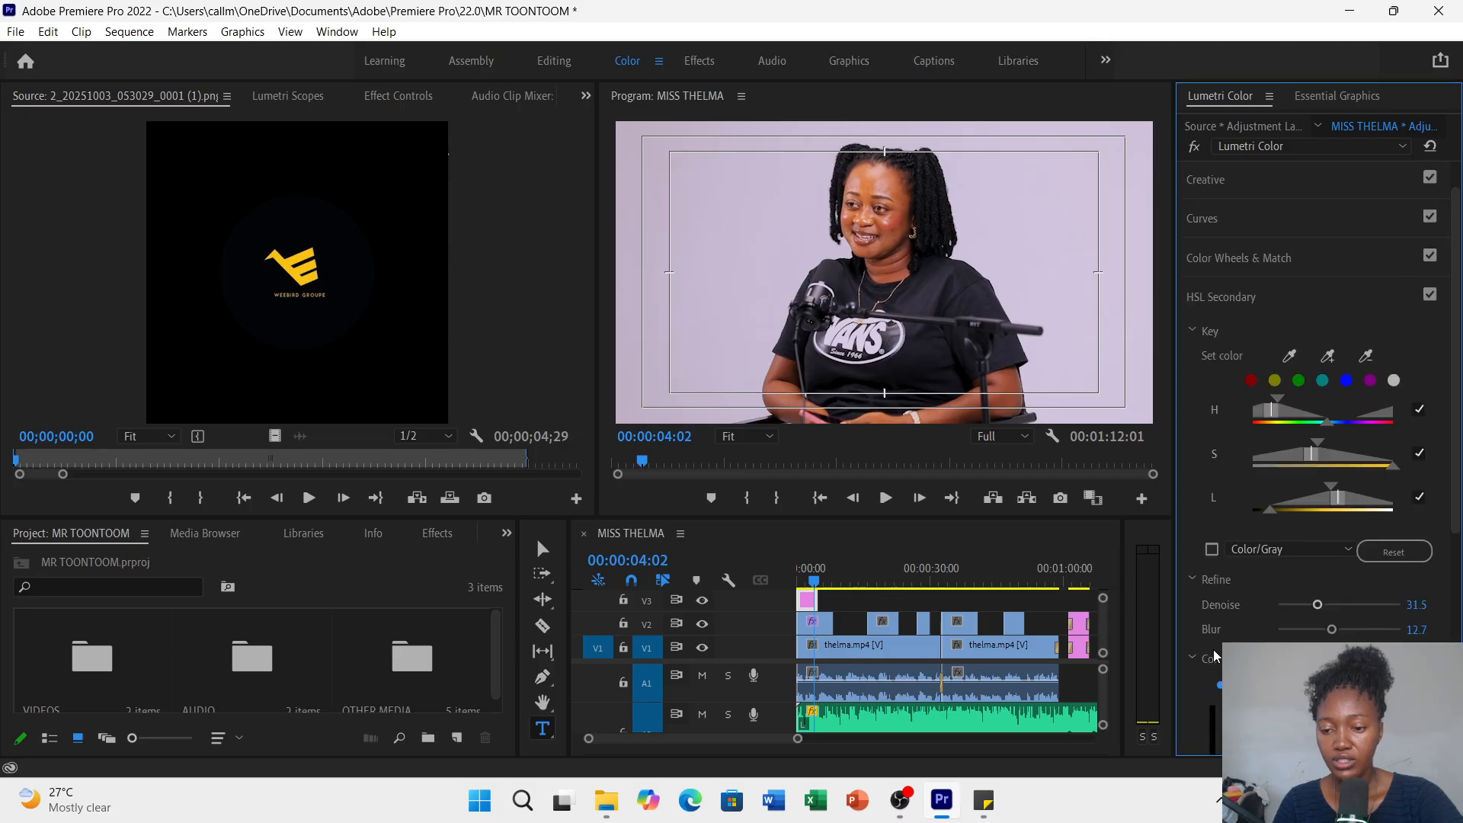
{"action": "left_click", "coordinate": [1277, 422]}
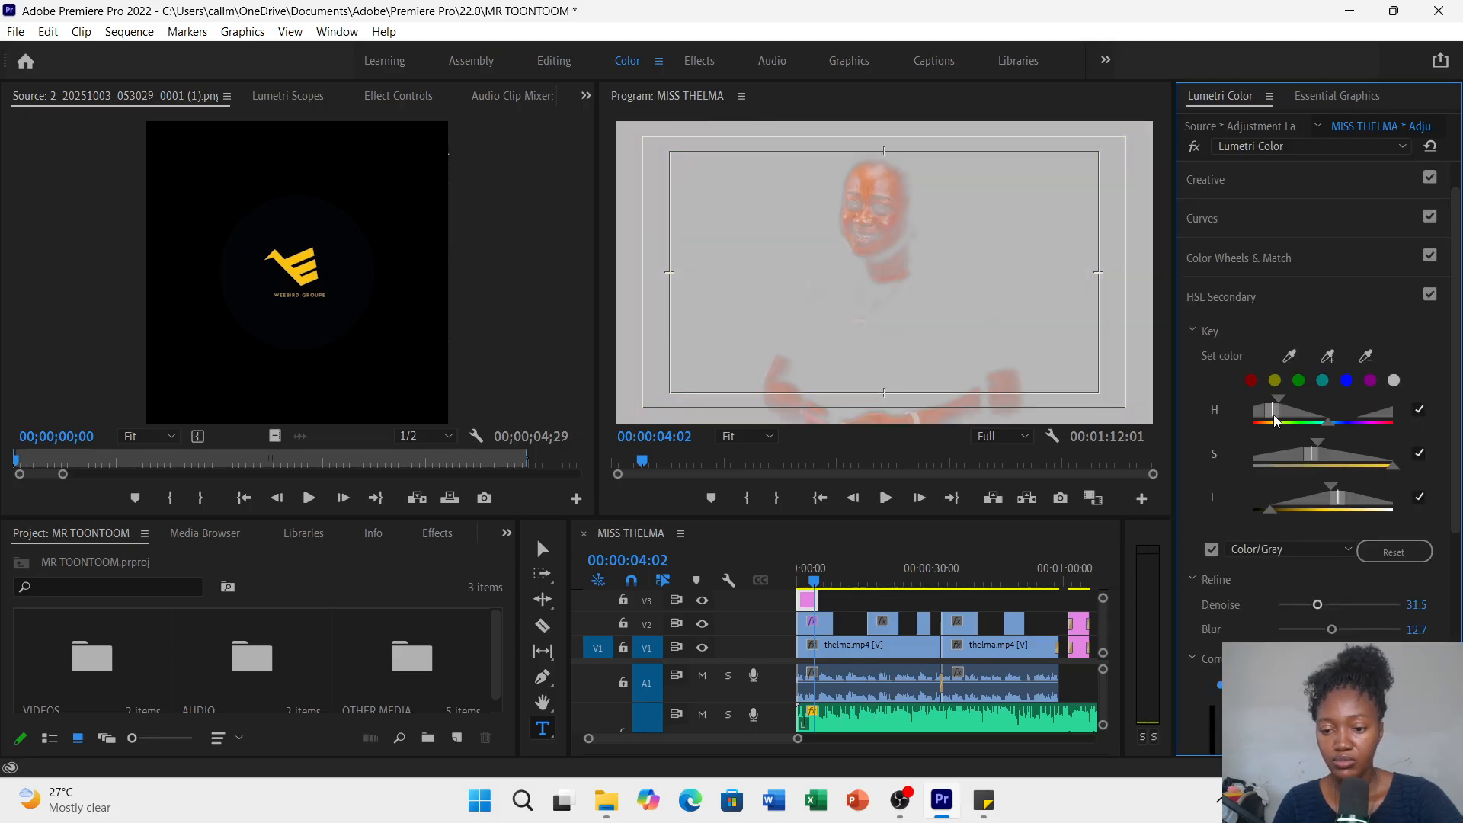
{"action": "left_click_drag", "start_coordinate": [1276, 421], "coordinate": [1279, 422]}
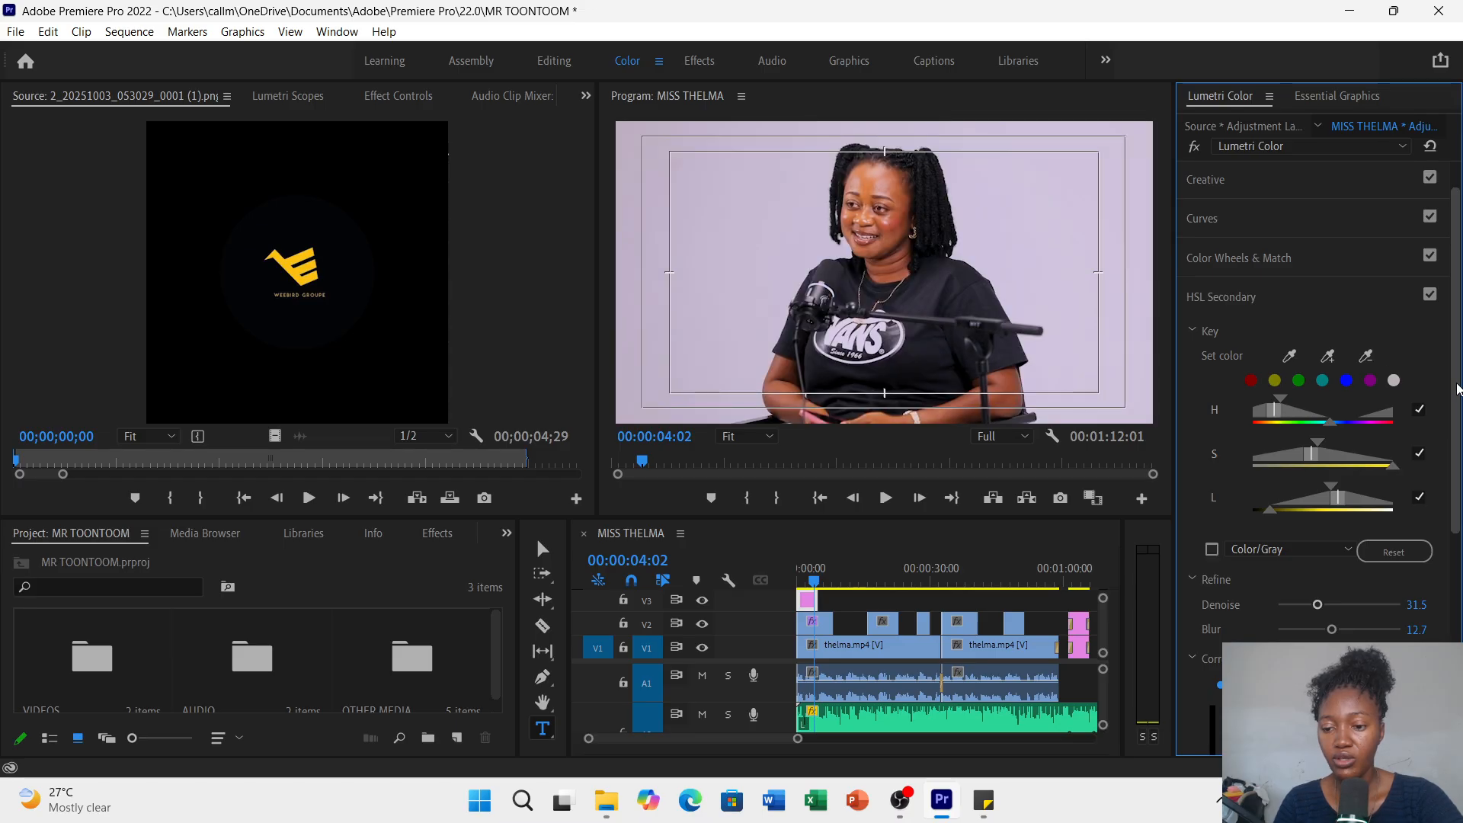
{"action": "scroll", "coordinate": [1458, 388], "scroll_direction": "down", "scroll_amount": 4}
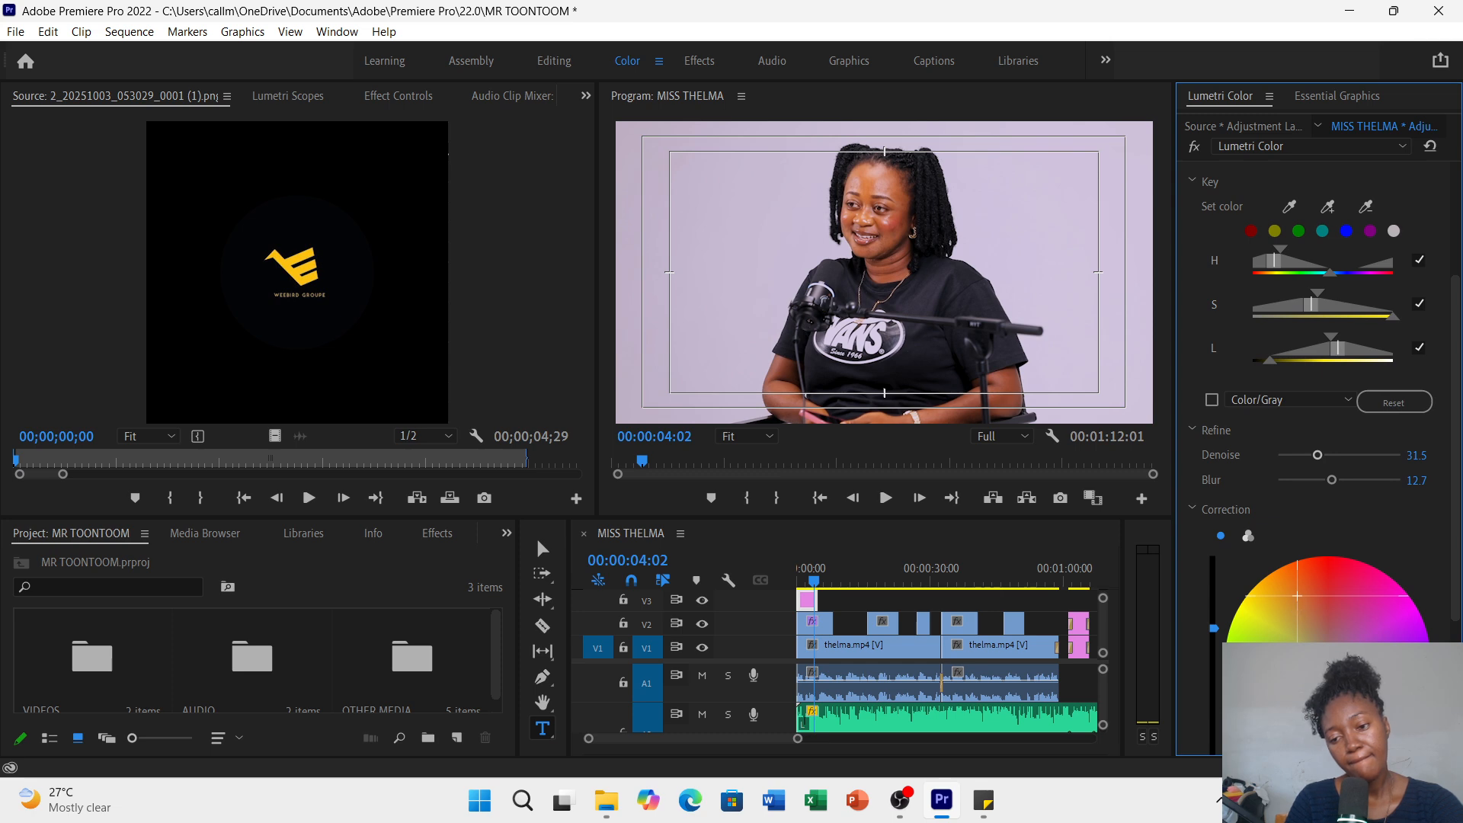
{"action": "left_click_drag", "start_coordinate": [1296, 597], "coordinate": [1295, 597]}
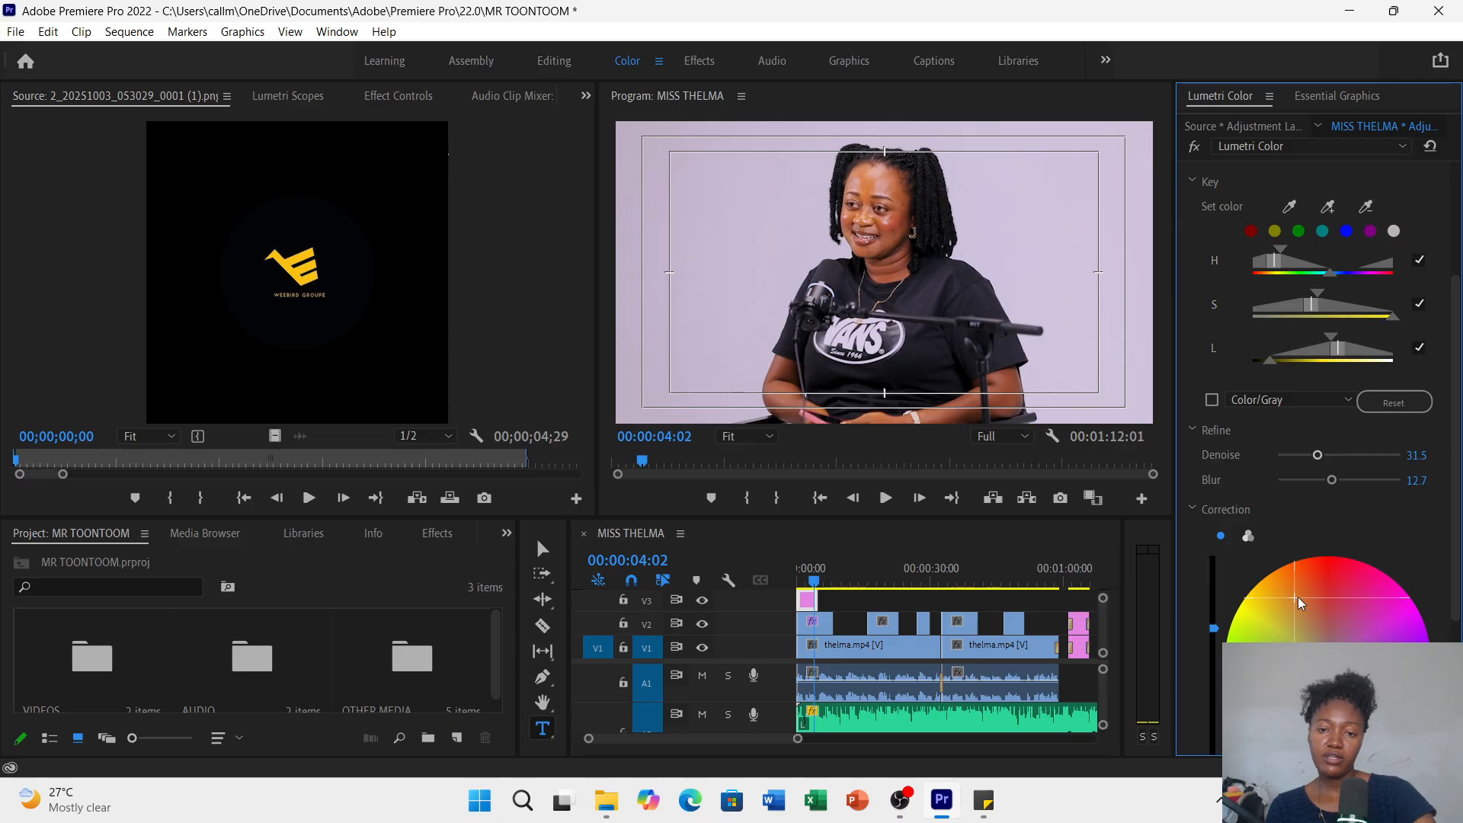
- Play the opening past the adjustment layer's end to compare the corrected close-up with the ungraded footage
{"action": "left_click", "coordinate": [791, 584]}
{"action": "left_click", "coordinate": [885, 498]}
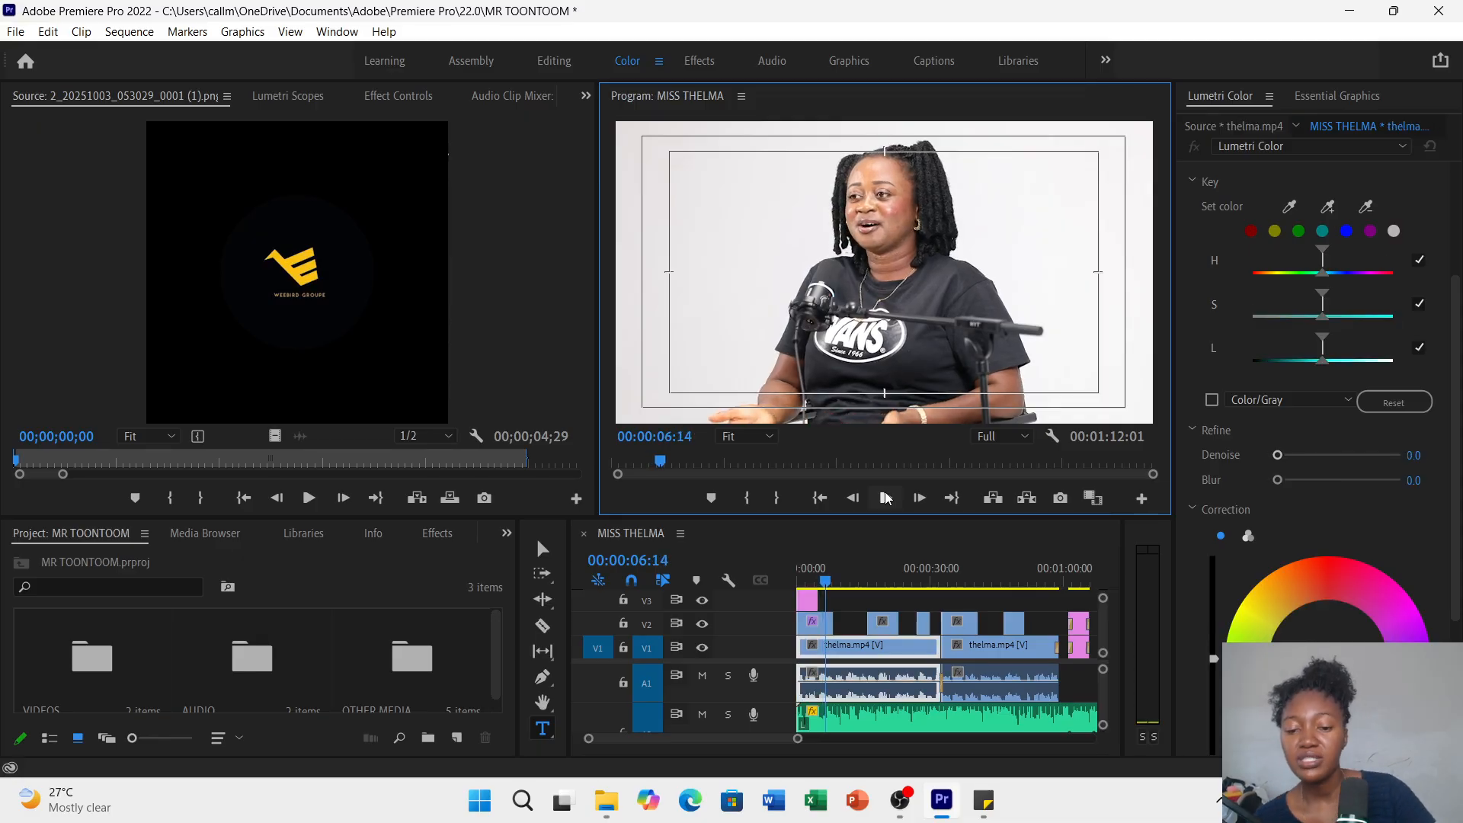
{"action": "left_click", "coordinate": [884, 498]}
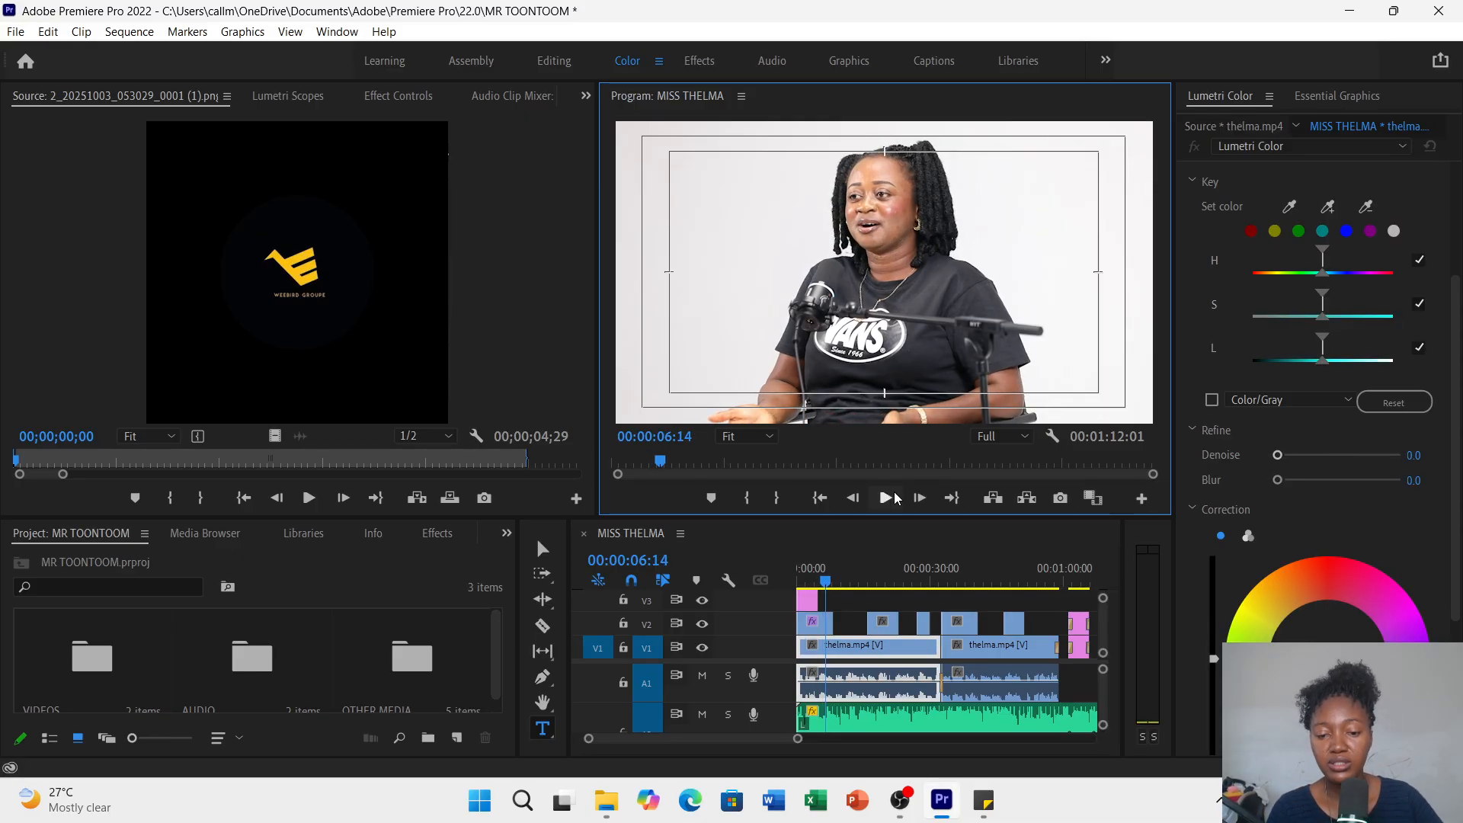
- Extend the adjustment layer on V3 to the end of the interview footage on V1
{"action": "left_click_drag", "start_coordinate": [811, 595], "coordinate": [1056, 589]}
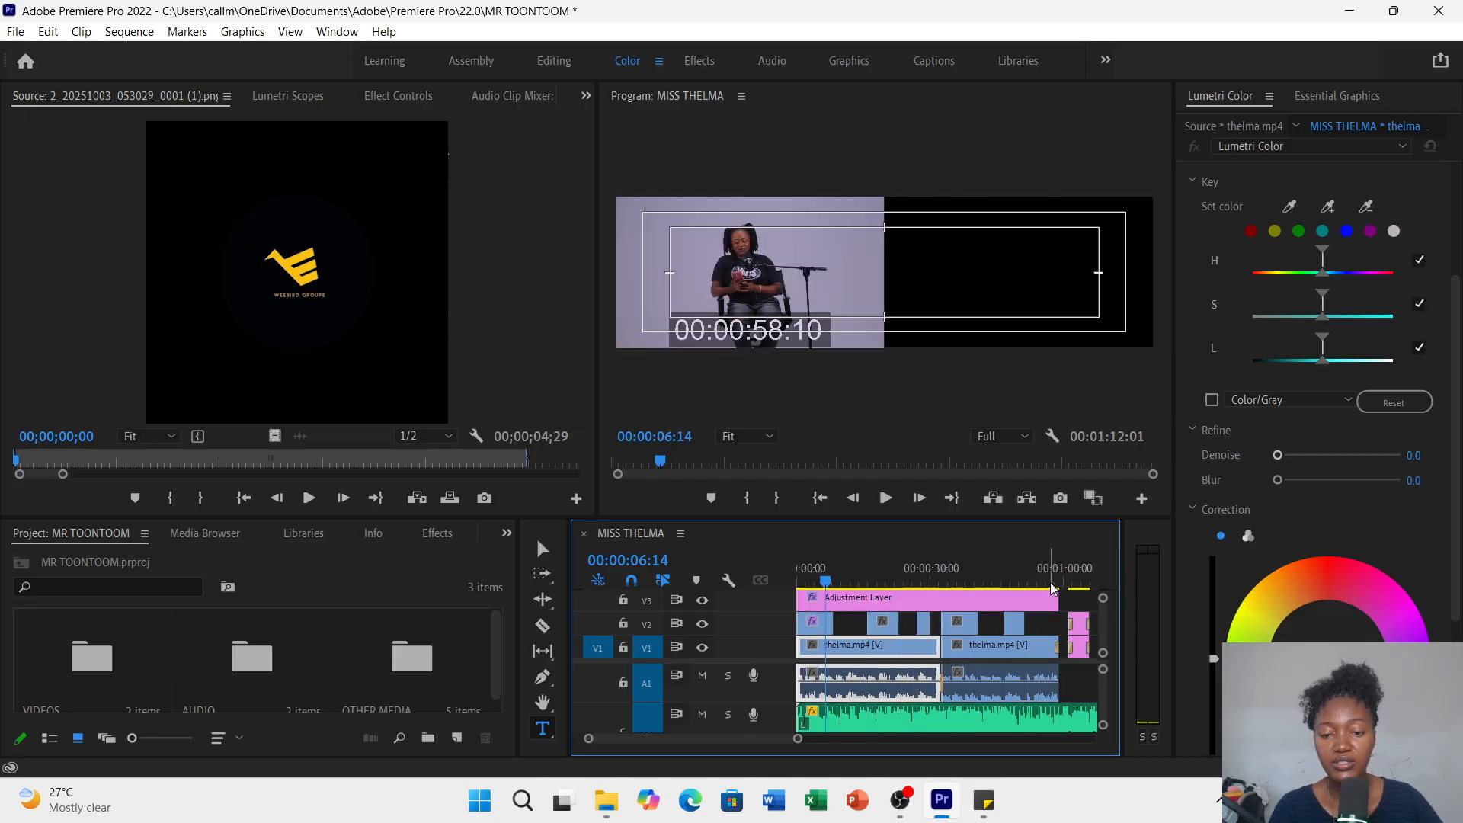
{"action": "left_click", "coordinate": [852, 571]}
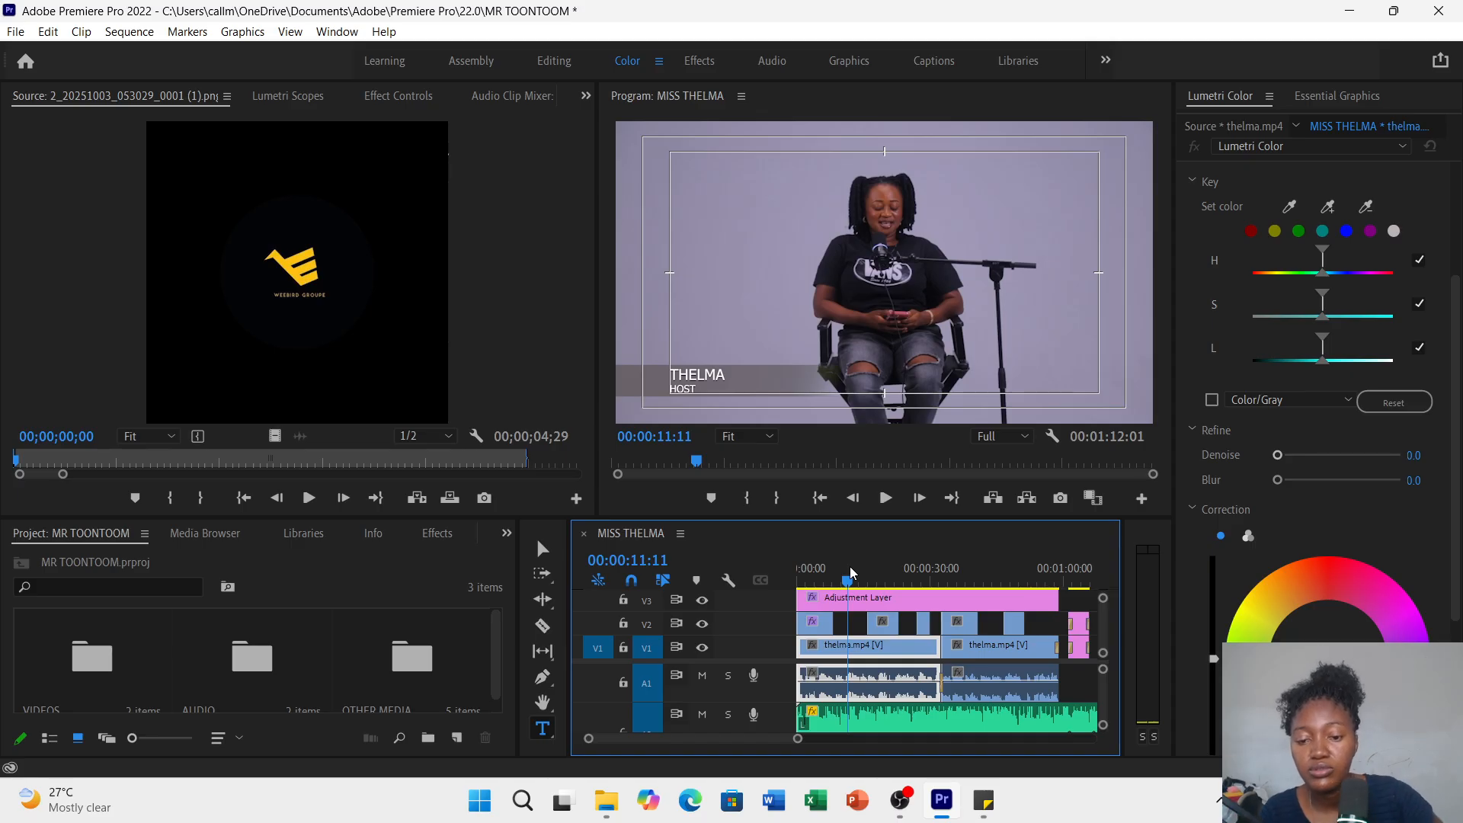
{"action": "left_click", "coordinate": [870, 607]}
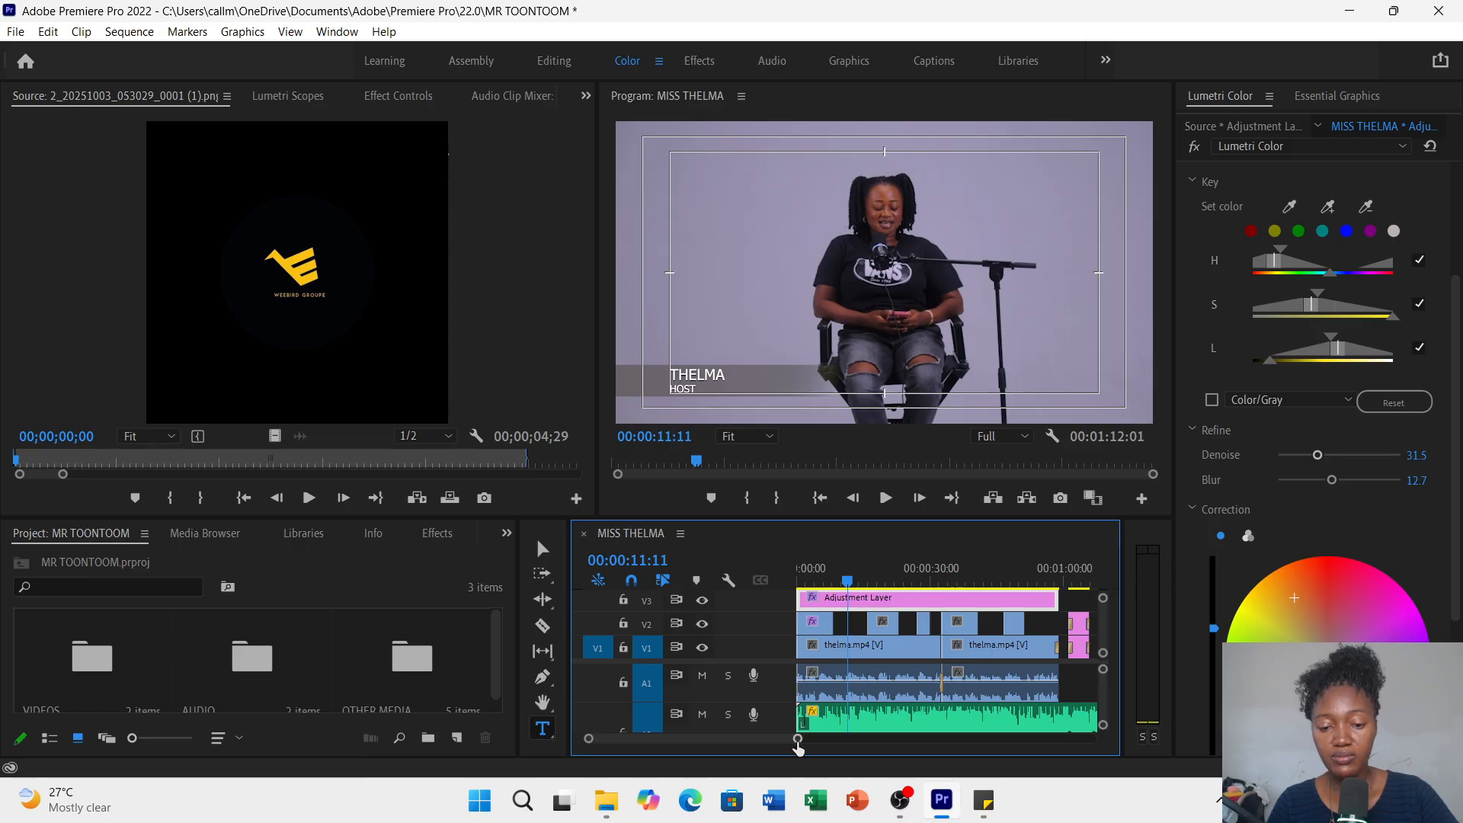
{"action": "left_click_drag", "start_coordinate": [798, 740], "coordinate": [835, 740]}
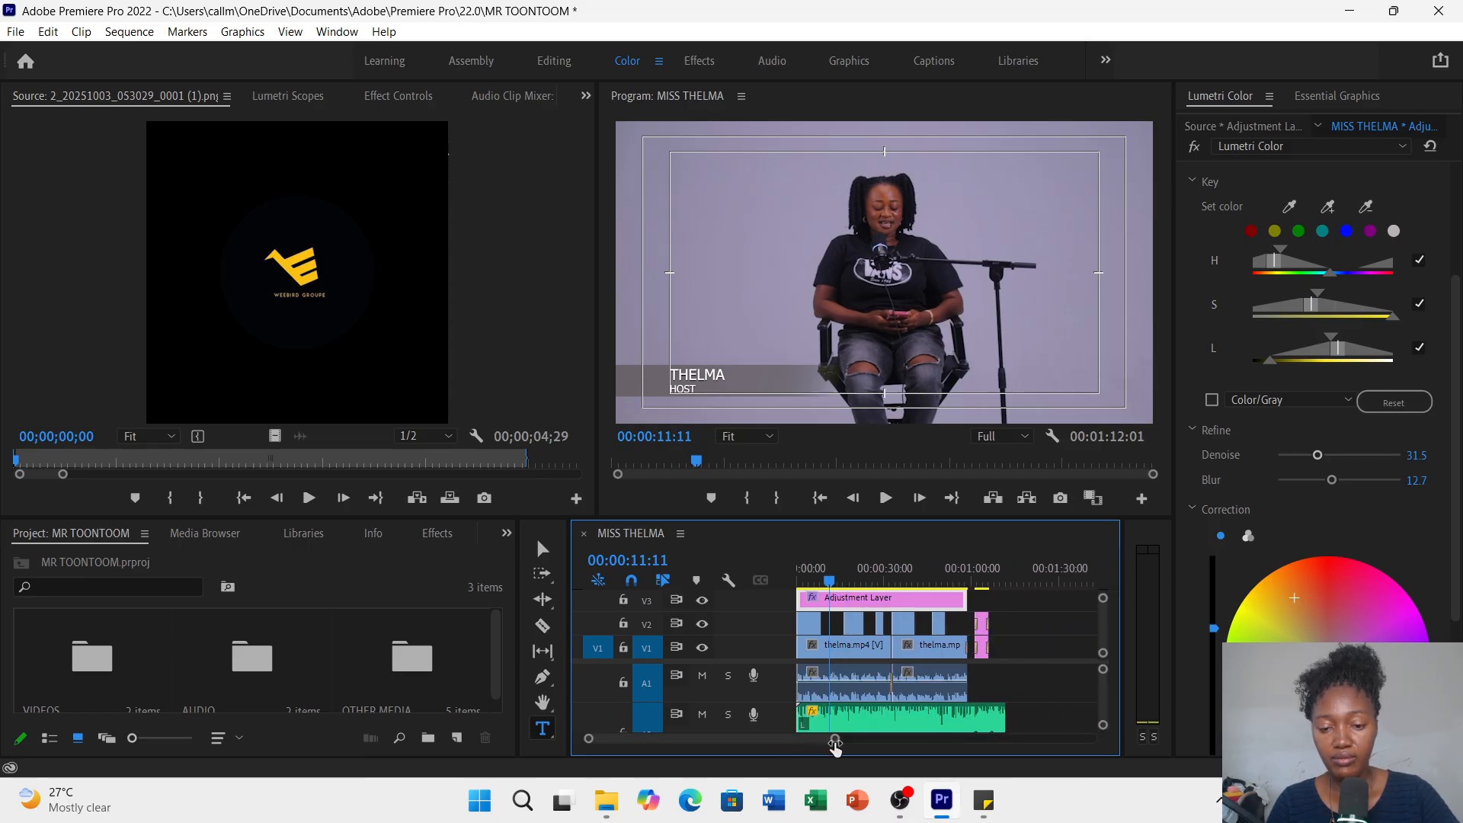
- Play from the opening close-up into the wide shot to check how the extended correction looks on both
{"action": "left_click", "coordinate": [812, 573]}
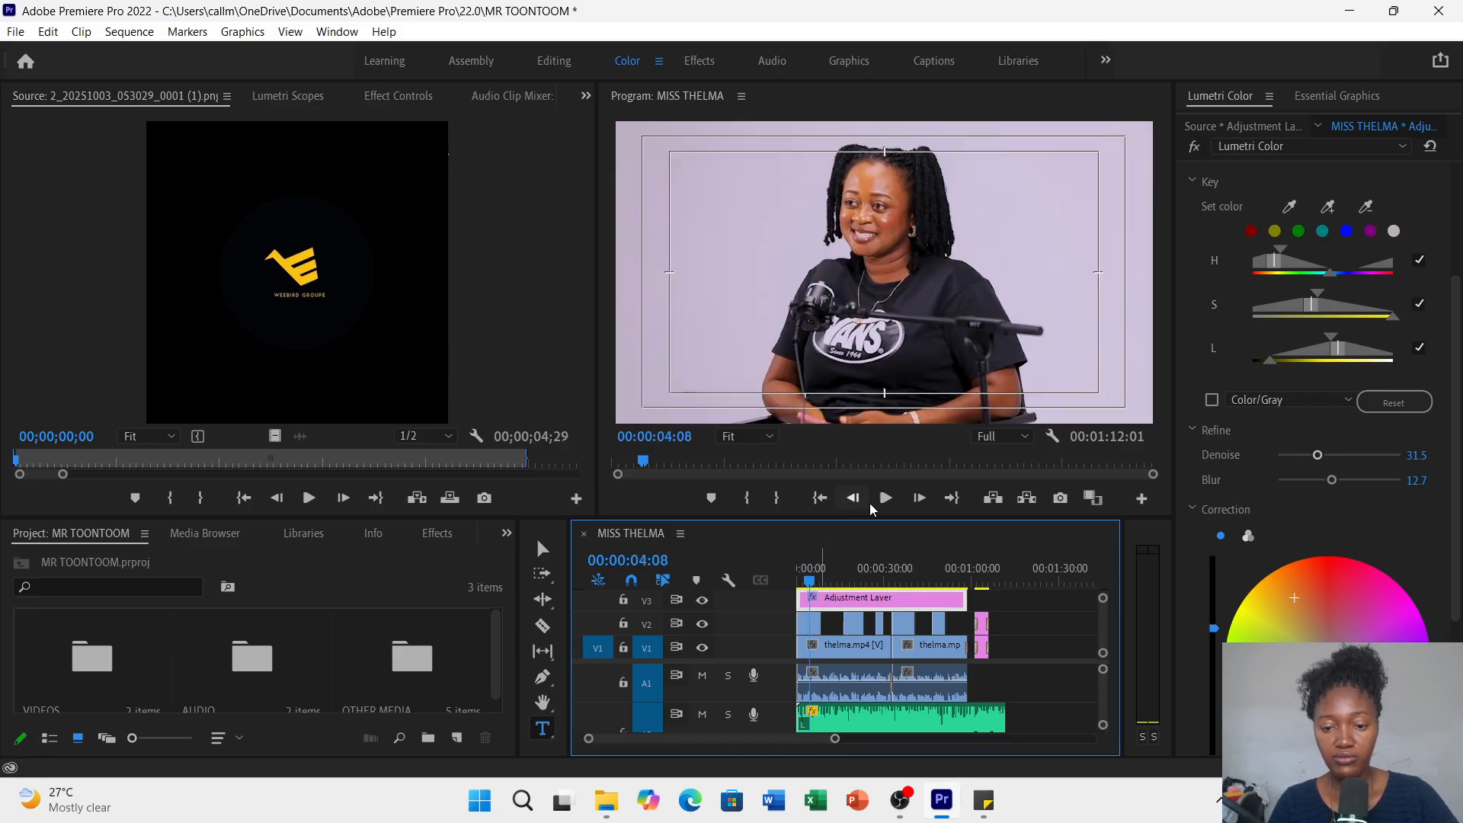
{"action": "left_click", "coordinate": [886, 499]}
{"action": "left_click", "coordinate": [886, 499]}
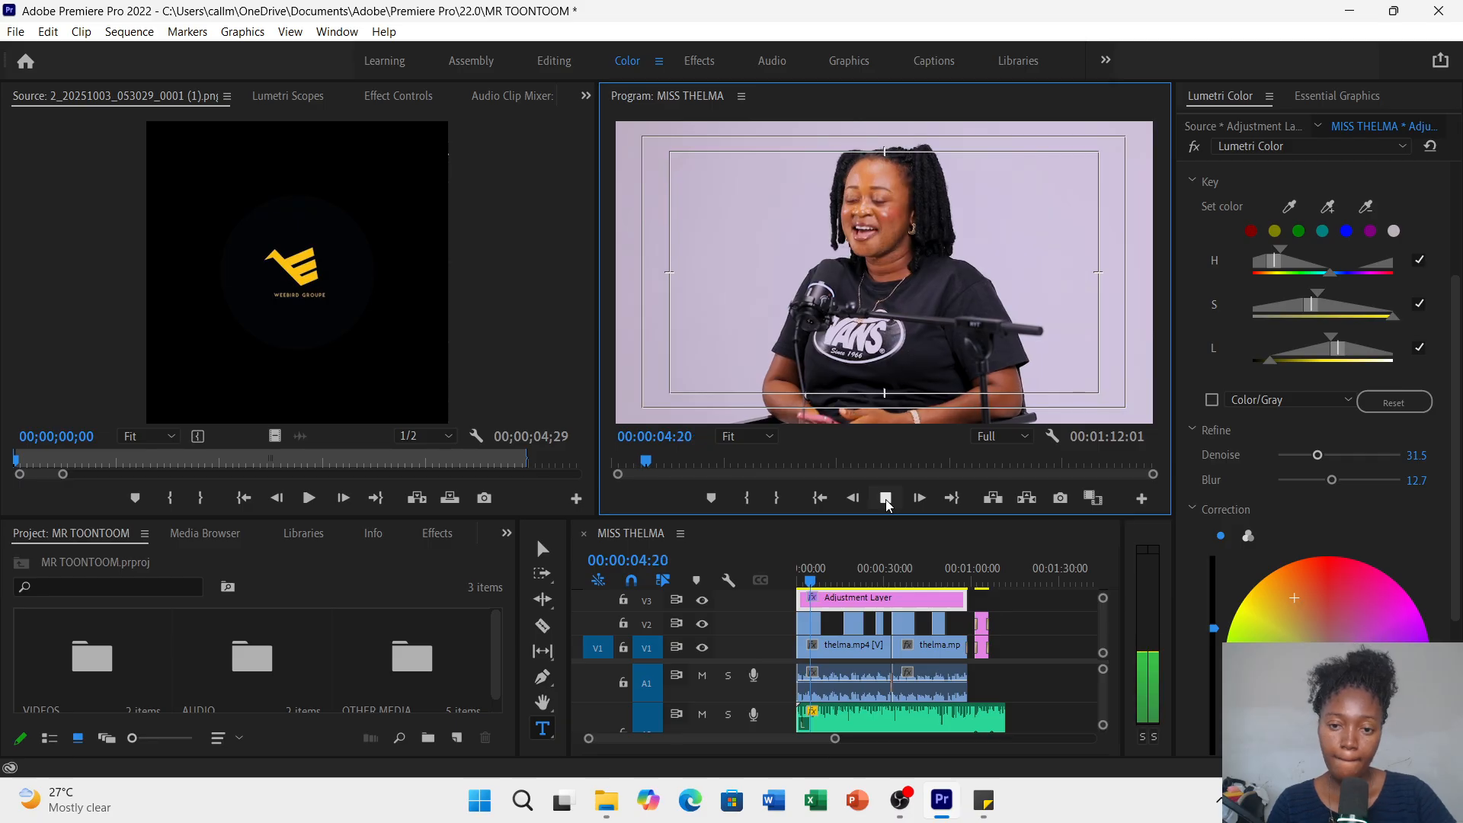
{"action": "left_click", "coordinate": [886, 500]}
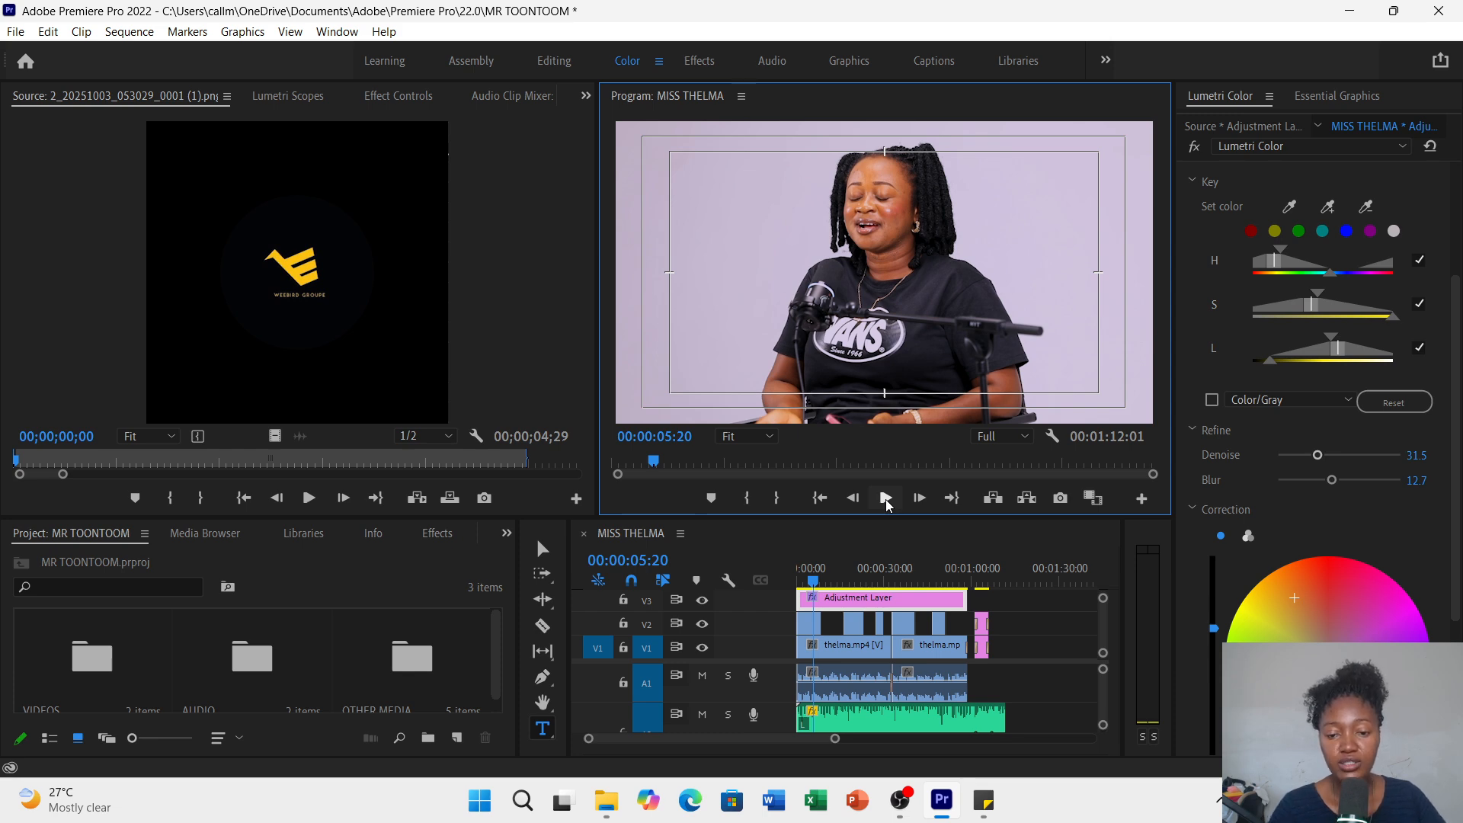
{"action": "left_click", "coordinate": [886, 499]}
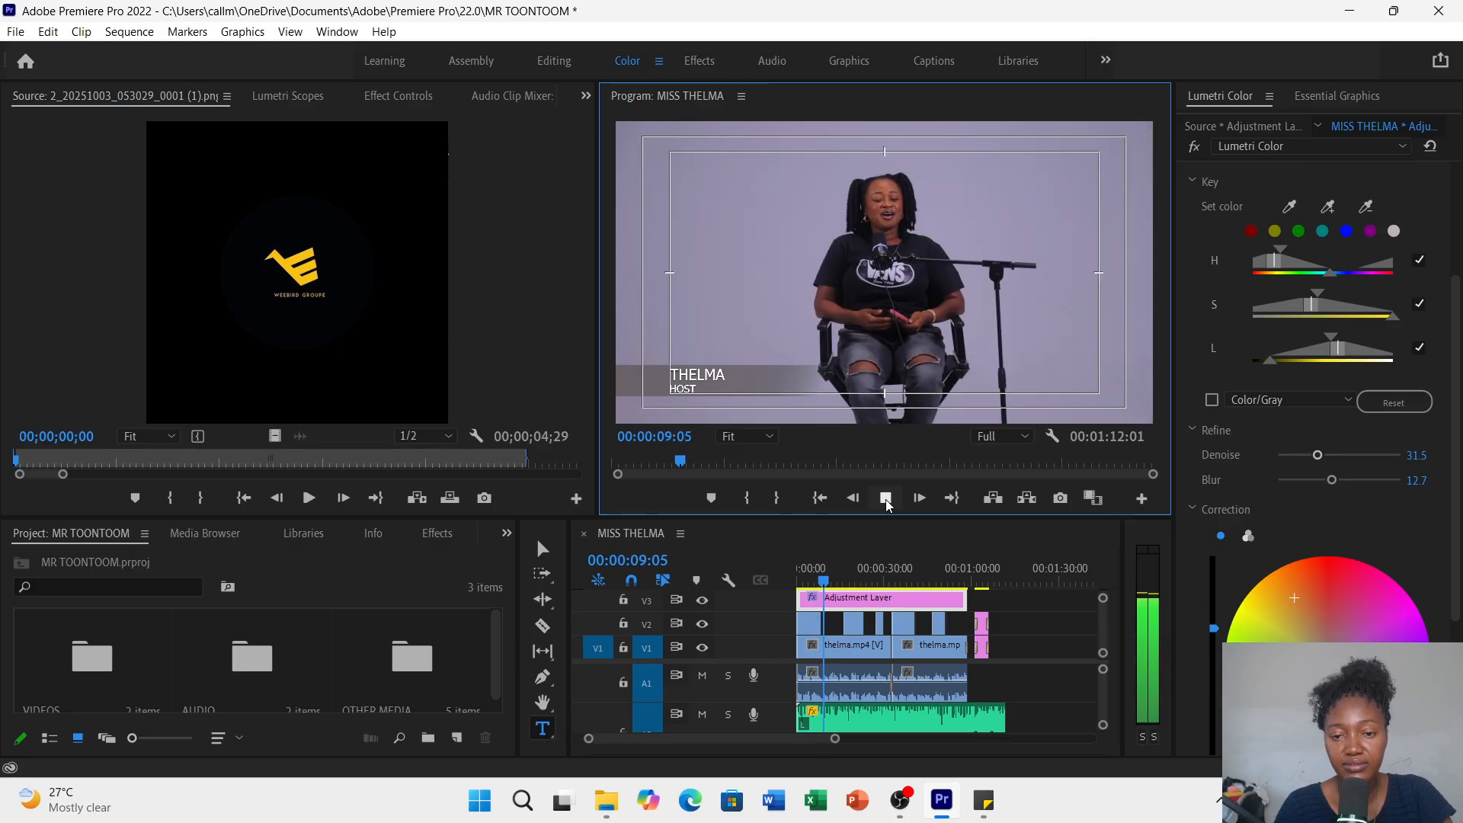
{"action": "left_click", "coordinate": [886, 498]}
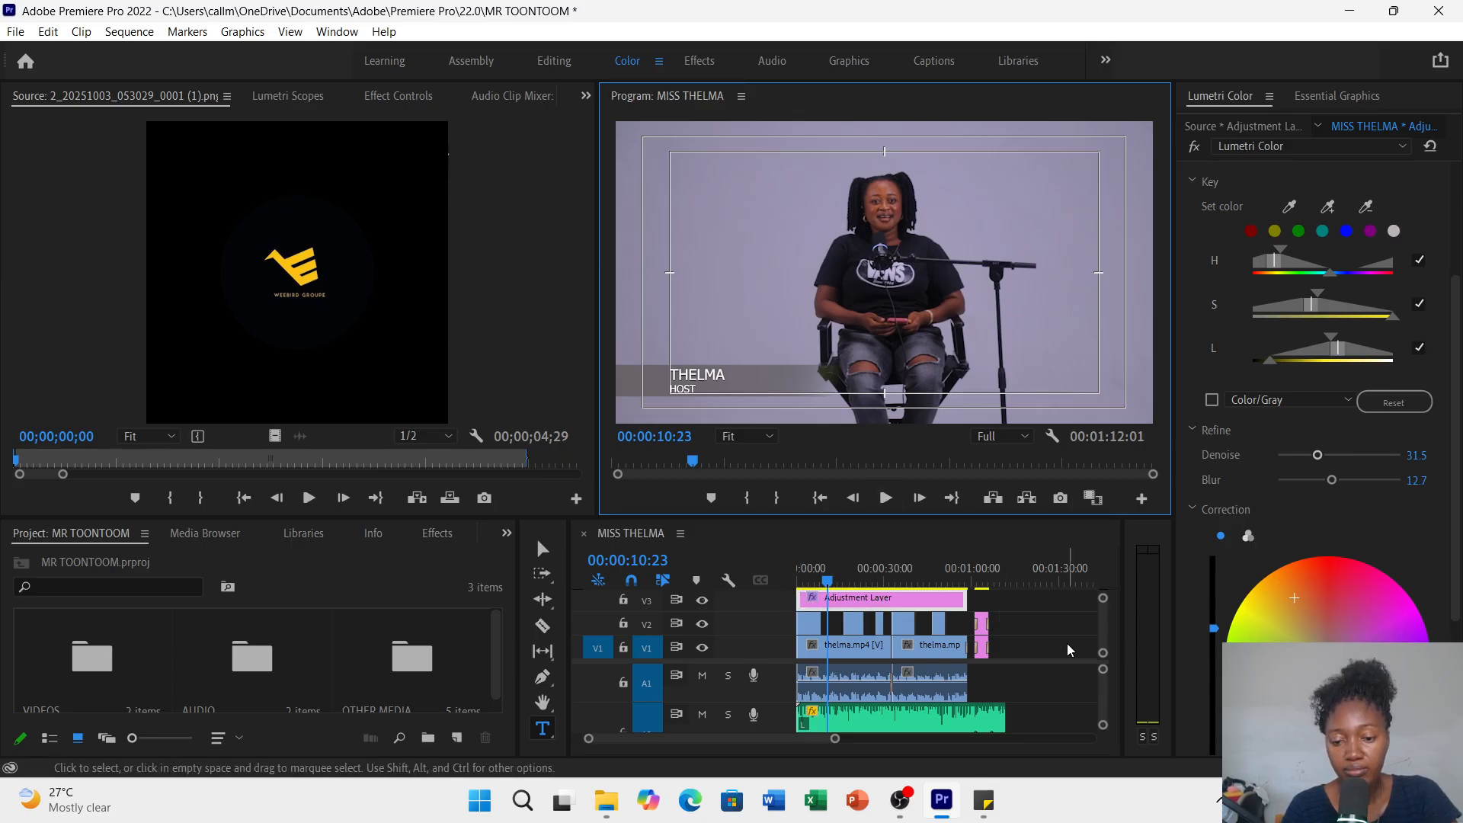
- Set the Basic Correction Exposure of the first interview clip on V1 to 1.5 to brighten the wide shot
{"action": "left_click", "coordinate": [1103, 639]}
{"action": "scroll", "coordinate": [1103, 637], "scroll_direction": "up", "scroll_amount": 2}
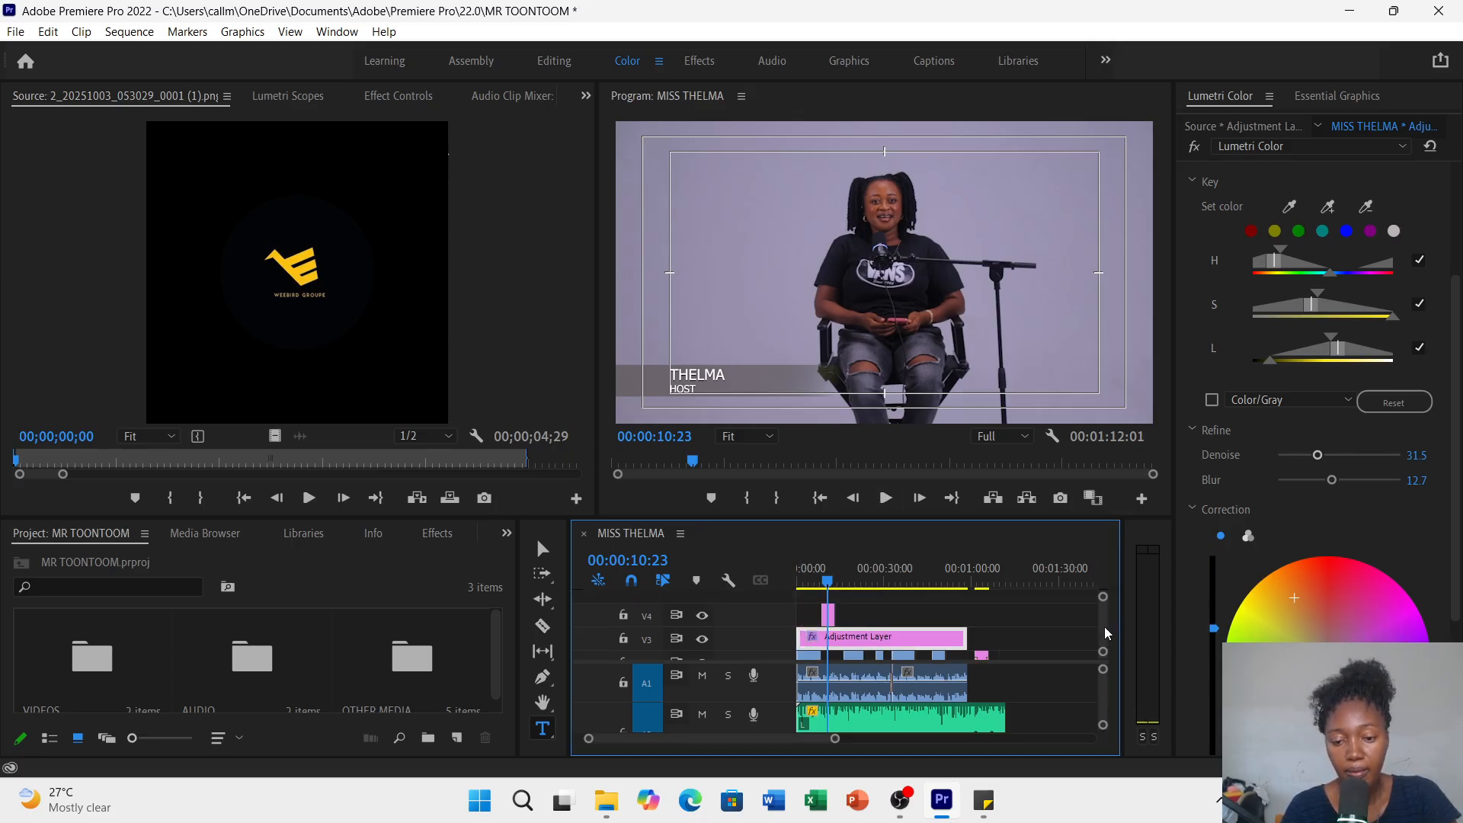
{"action": "scroll", "coordinate": [1102, 633], "scroll_direction": "down", "scroll_amount": 2}
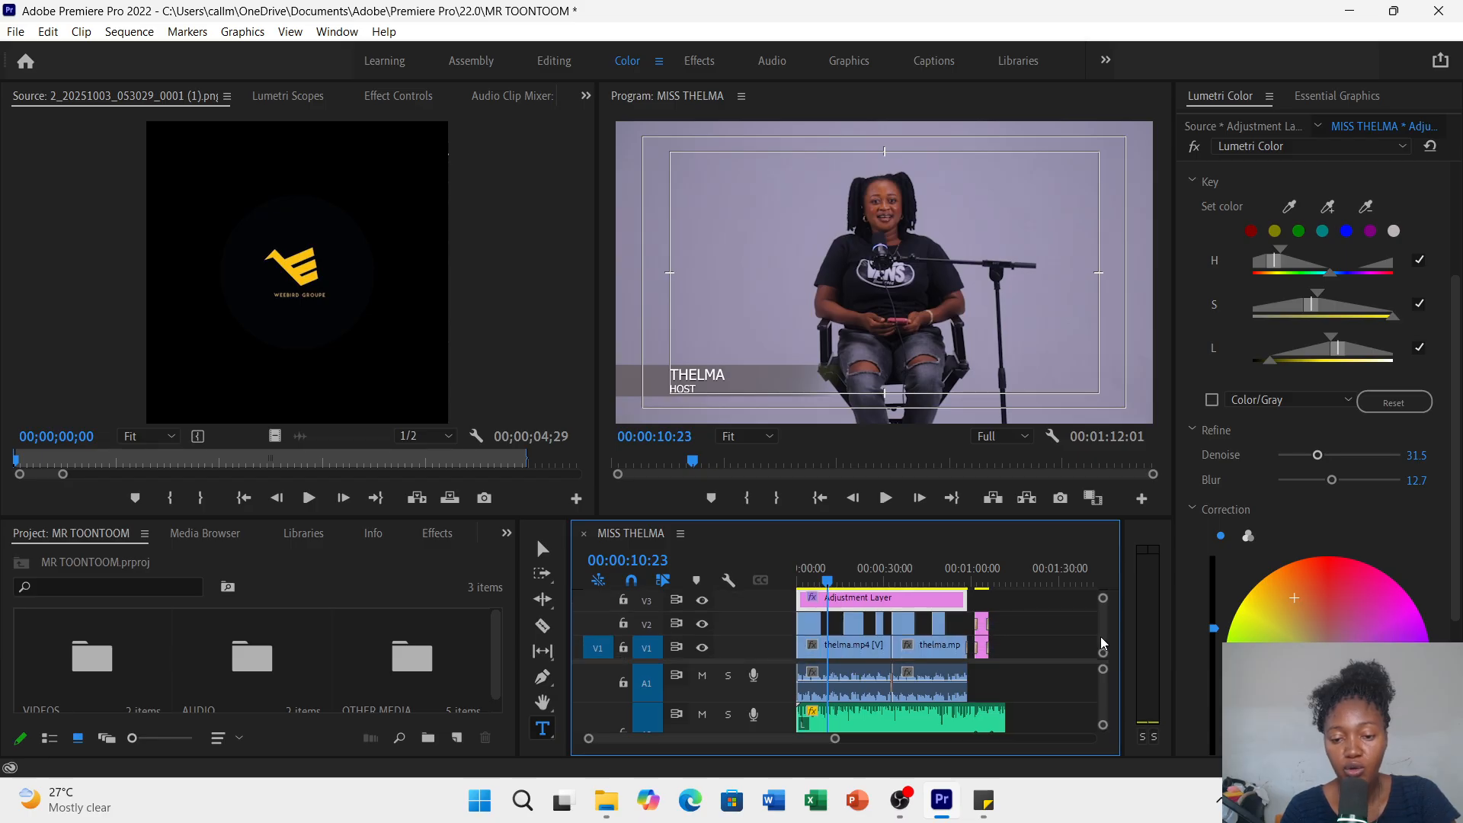
{"action": "left_click", "coordinate": [827, 651]}
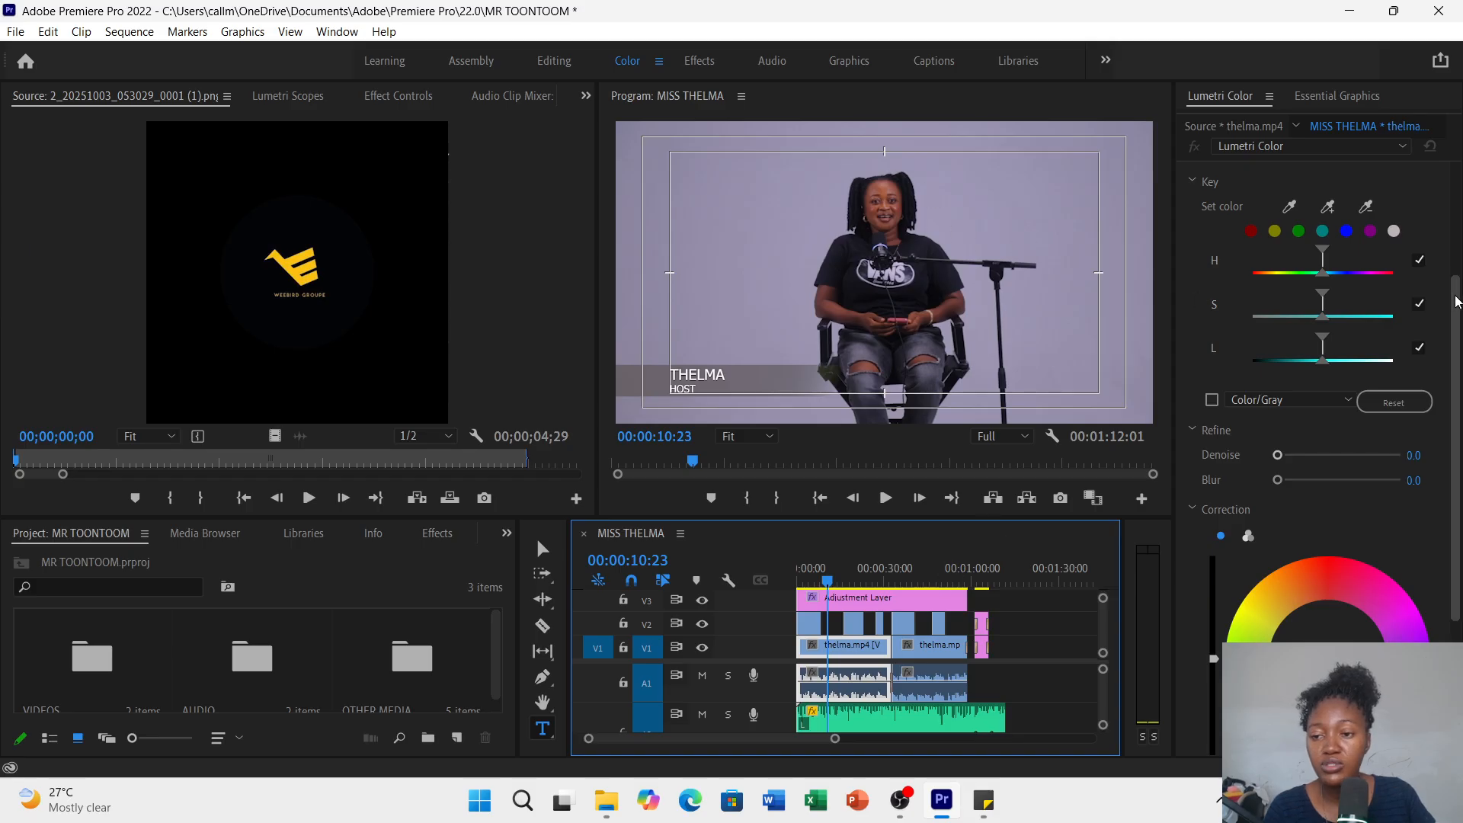
{"action": "left_click_drag", "start_coordinate": [1456, 301], "coordinate": [1456, 257]}
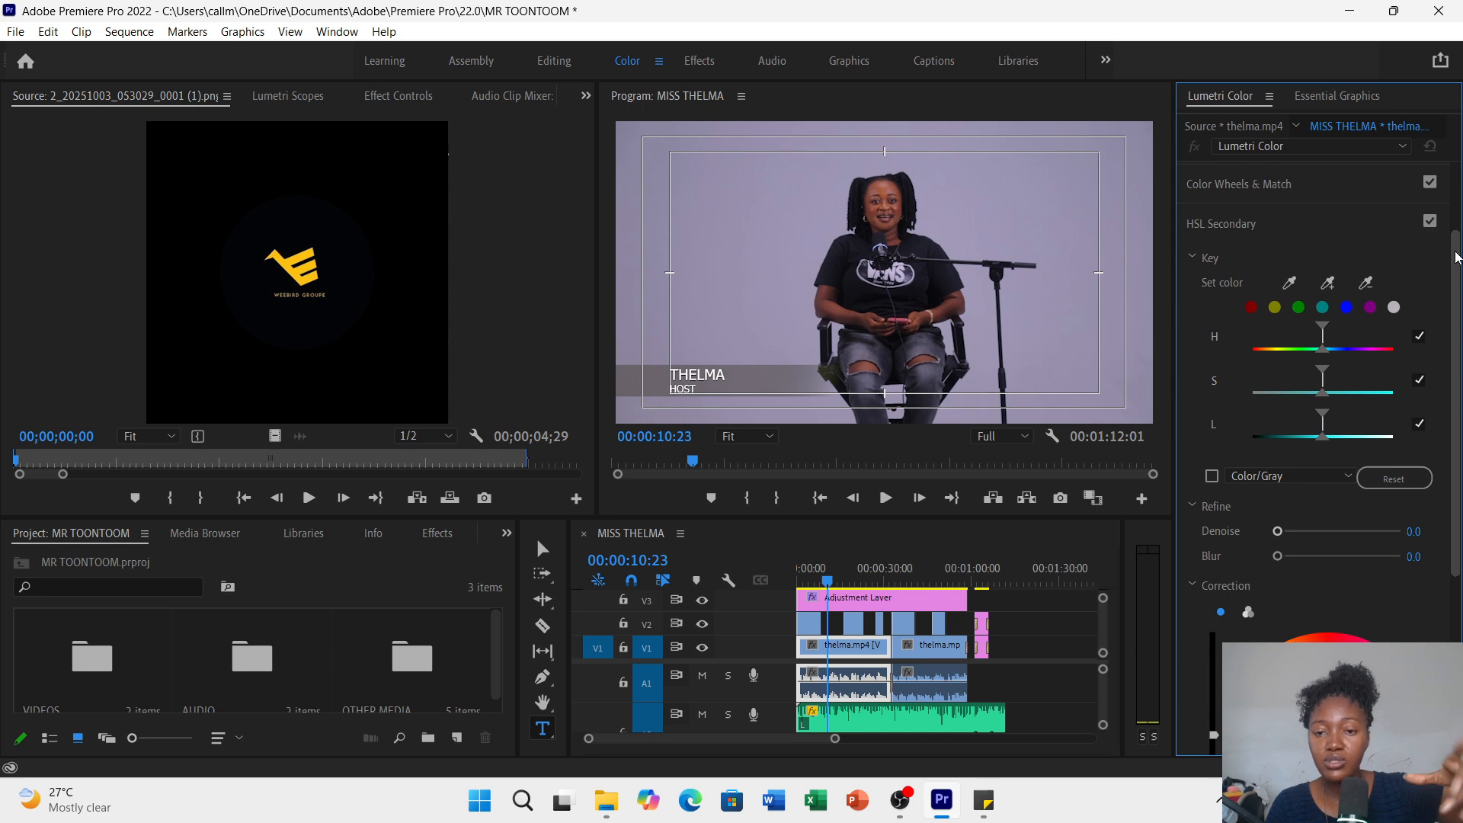
{"action": "left_click_drag", "start_coordinate": [1456, 257], "coordinate": [1459, 183]}
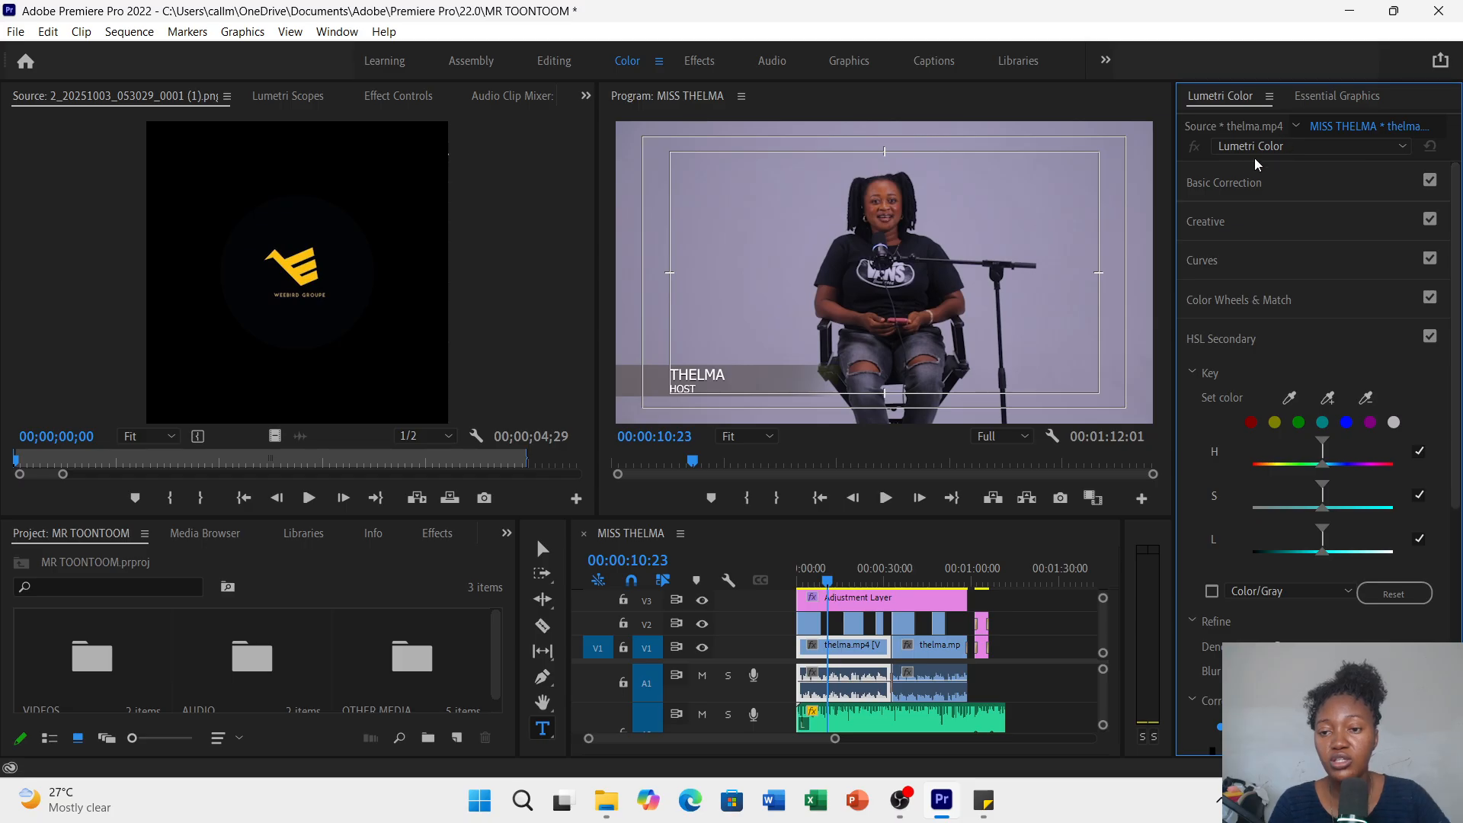
{"action": "left_click", "coordinate": [1242, 180]}
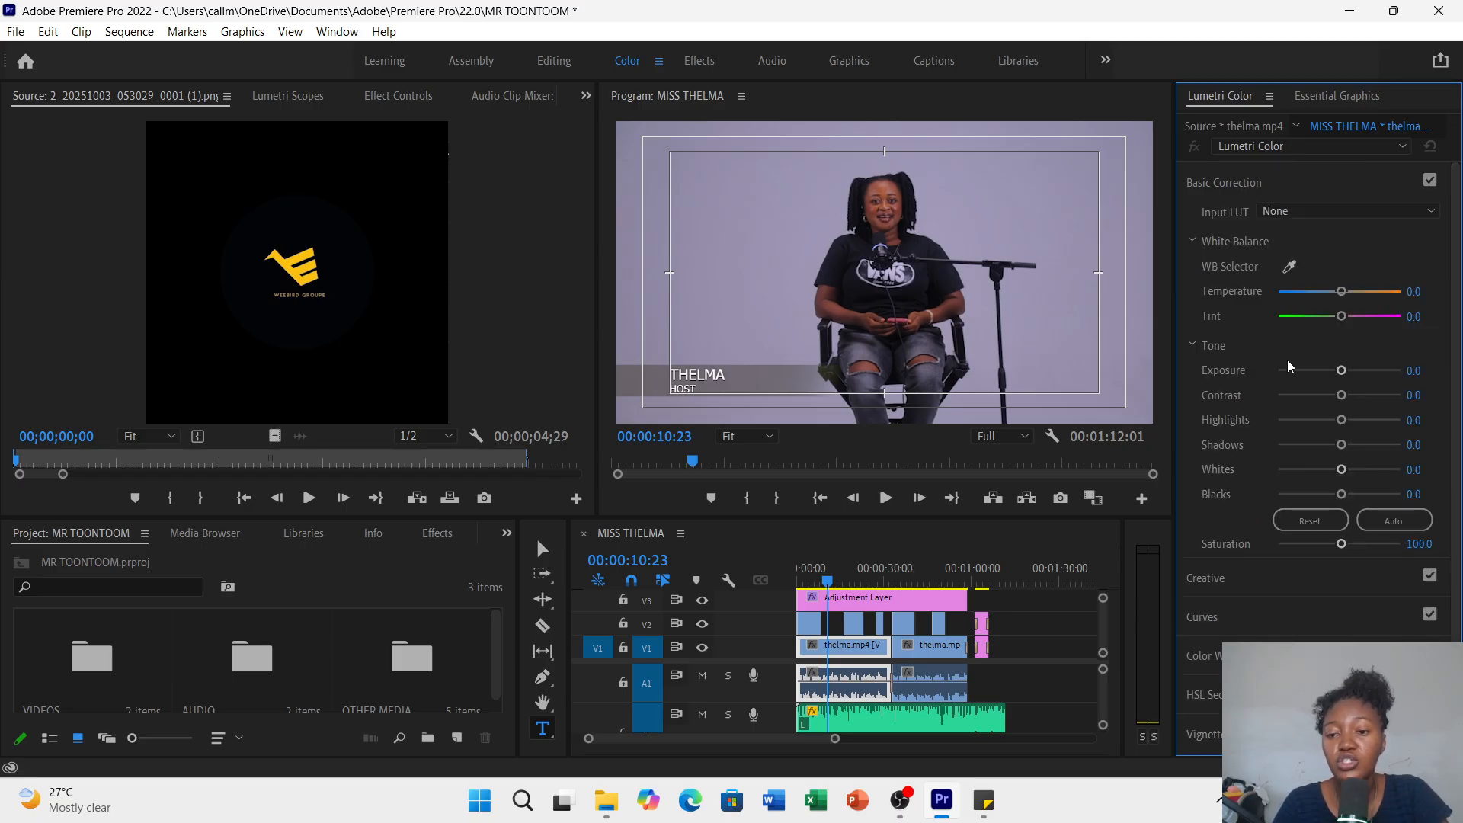
{"action": "left_click", "coordinate": [1347, 372]}
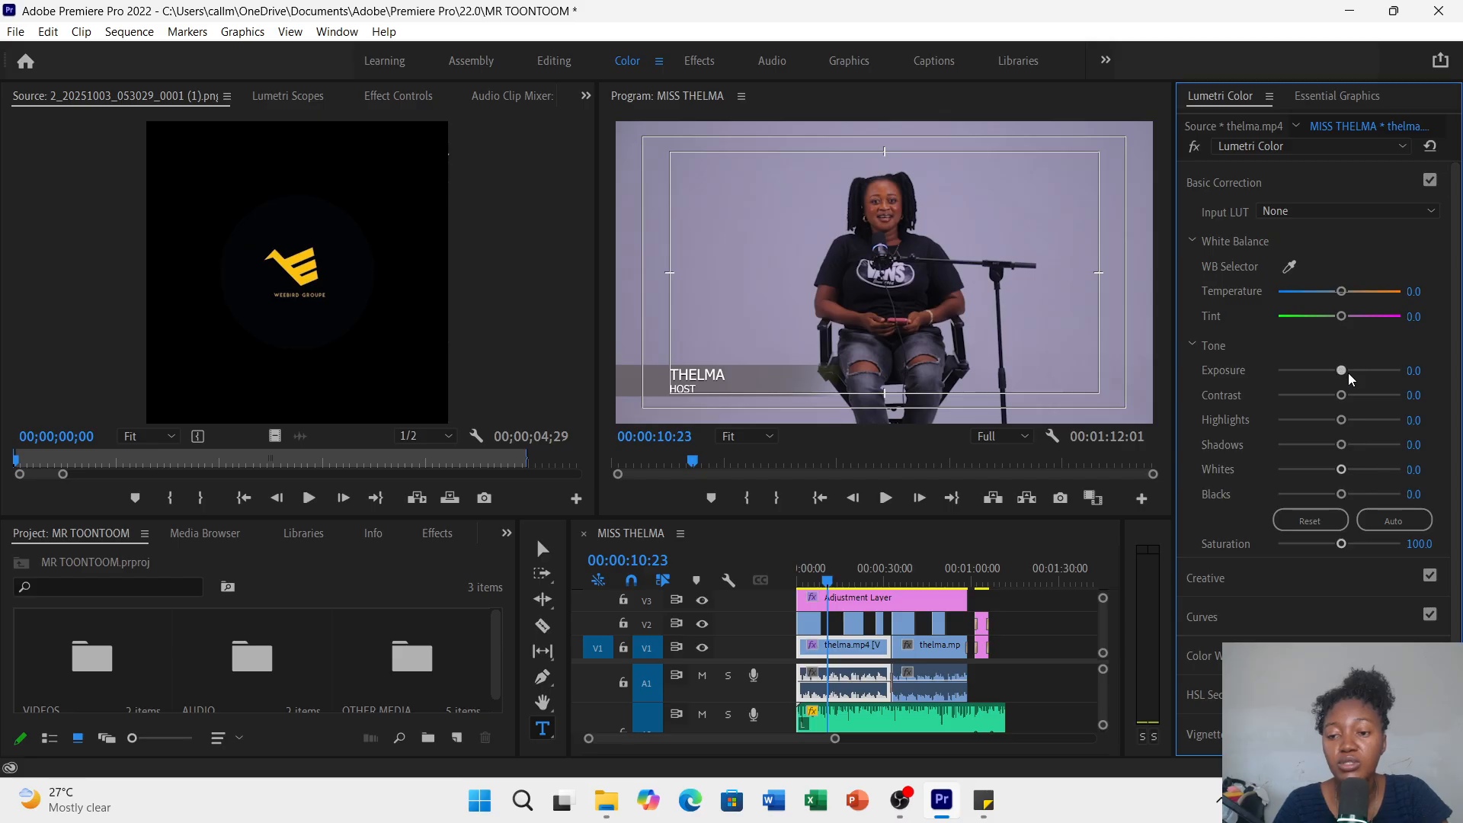
{"action": "left_click_drag", "start_coordinate": [1344, 372], "coordinate": [1355, 372]}
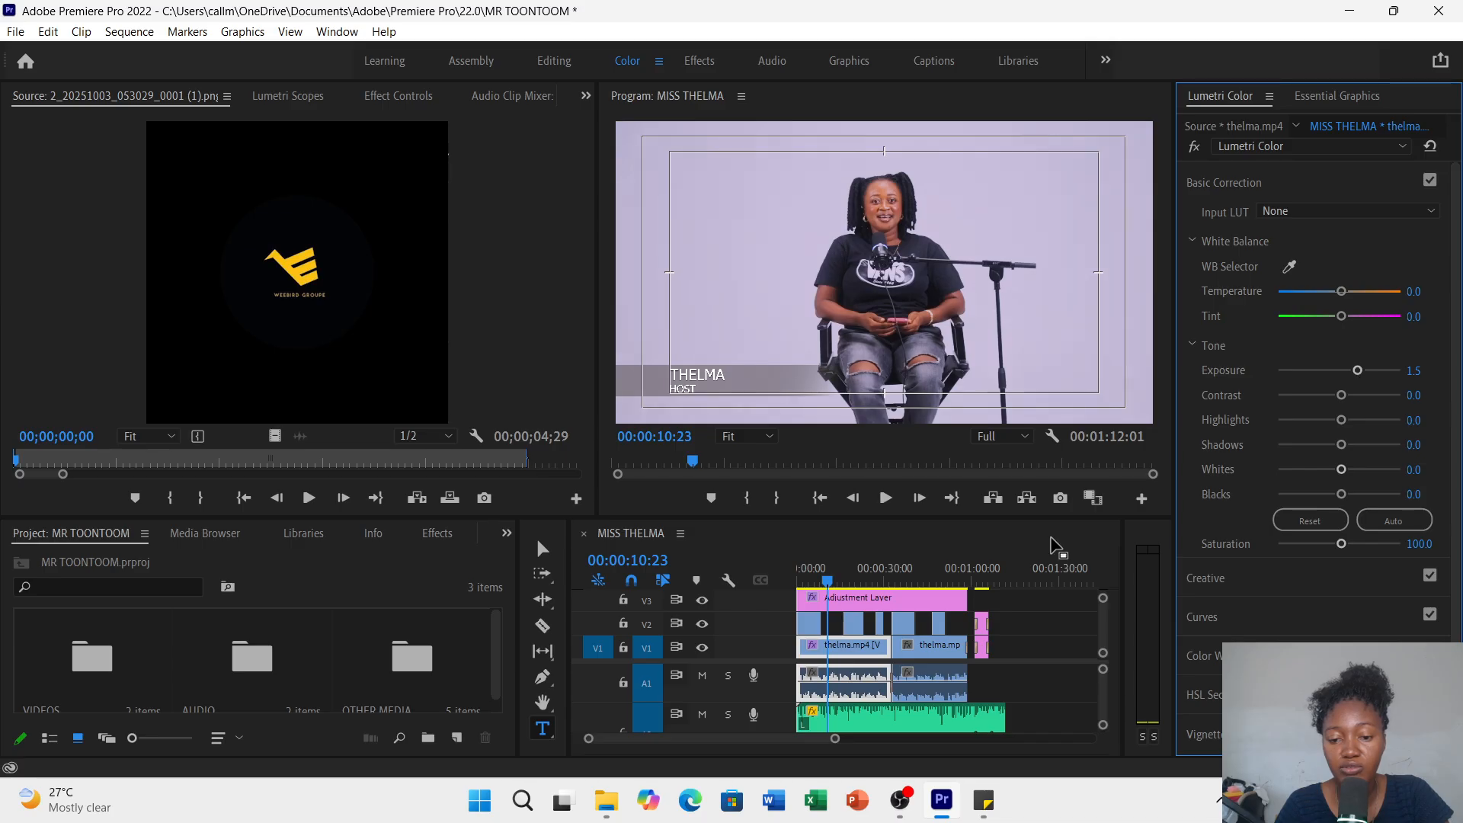
- Compare the brightened wide shot with the second interview clip, and set the first clip's Whites to -21.5, Blacks to 20.0 and Contrast to 13.8
{"action": "left_click", "coordinate": [921, 581]}
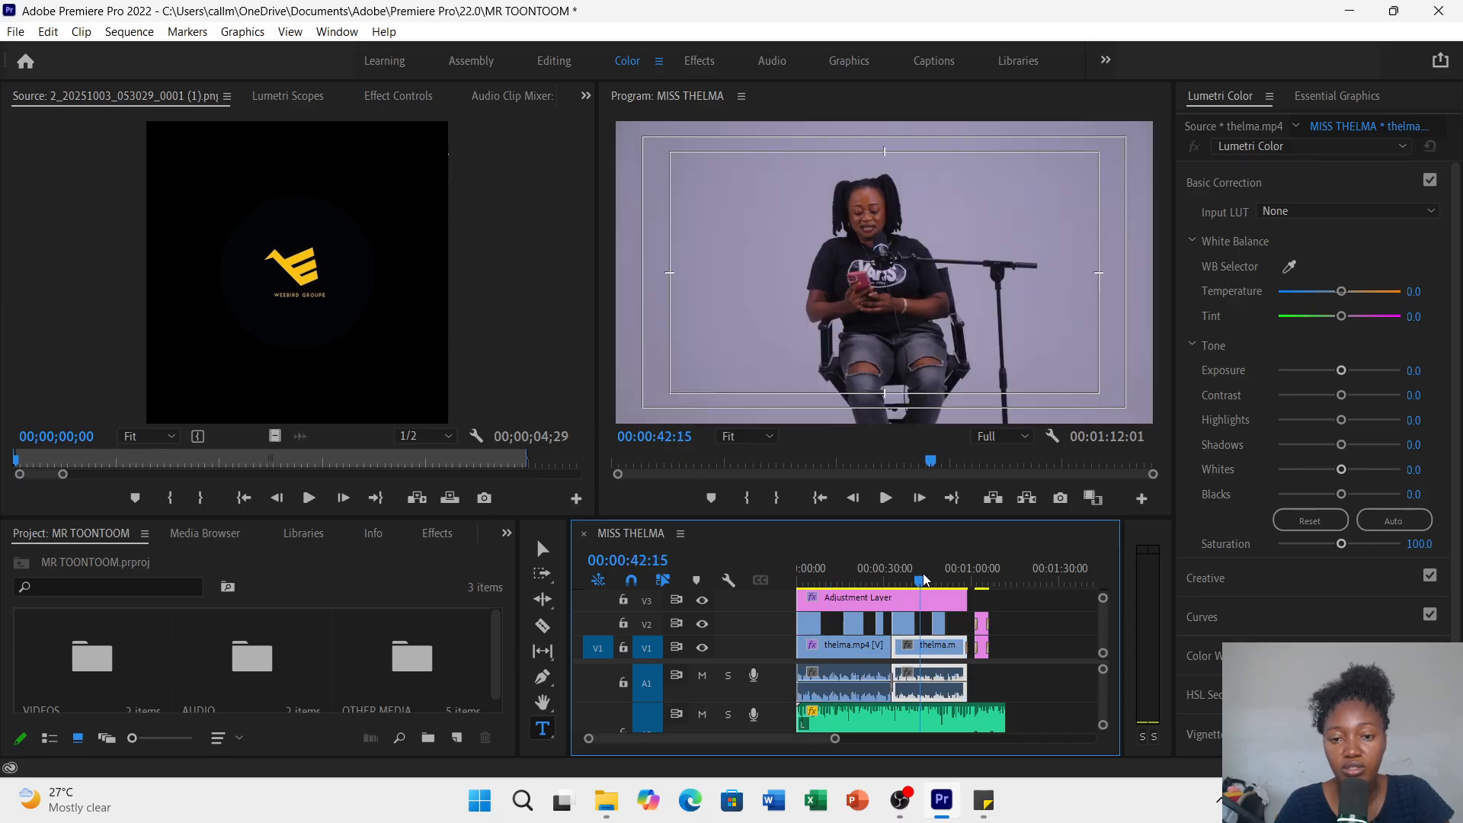
{"action": "left_click_drag", "start_coordinate": [924, 579], "coordinate": [833, 577]}
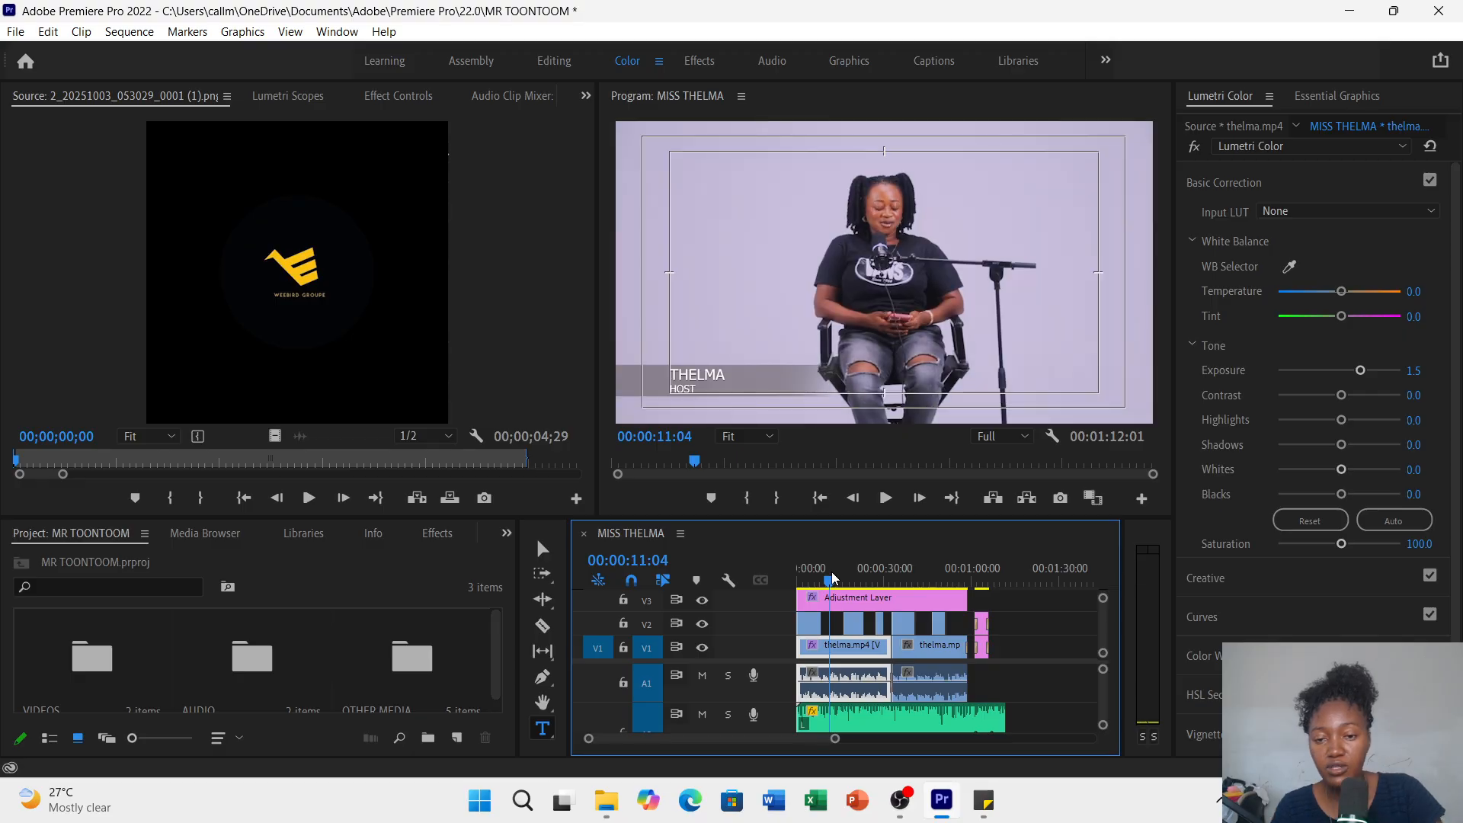
{"action": "mouse_move", "coordinate": [832, 577]}
{"action": "left_mouse_down"}
{"action": "mouse_move", "coordinate": [810, 574]}
{"action": "mouse_move", "coordinate": [831, 571]}
{"action": "left_mouse_up"}
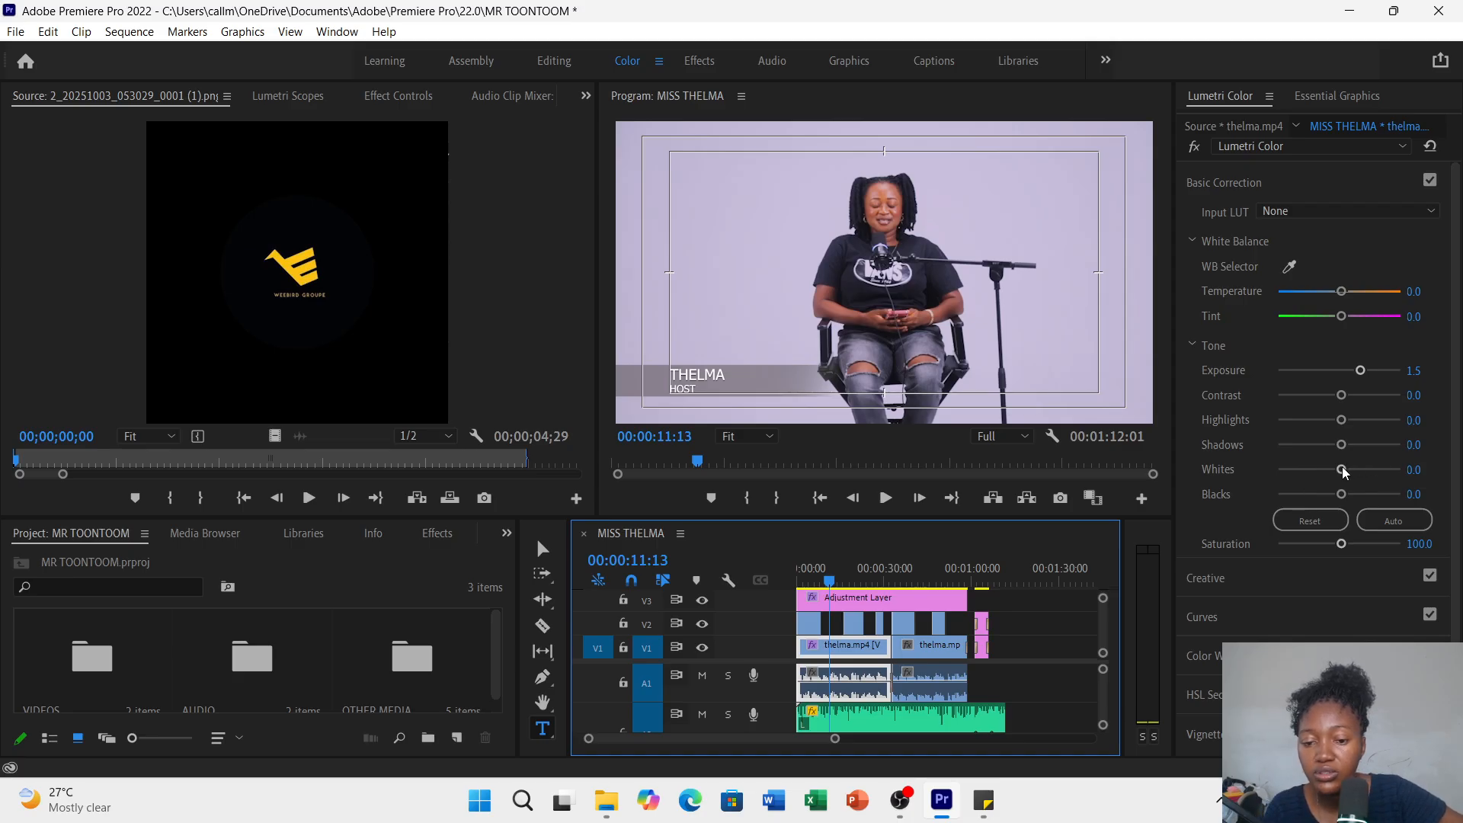
{"action": "mouse_move", "coordinate": [1344, 474]}
{"action": "left_mouse_down"}
{"action": "mouse_move", "coordinate": [1327, 479]}
{"action": "mouse_move", "coordinate": [1353, 499]}
{"action": "left_mouse_up"}
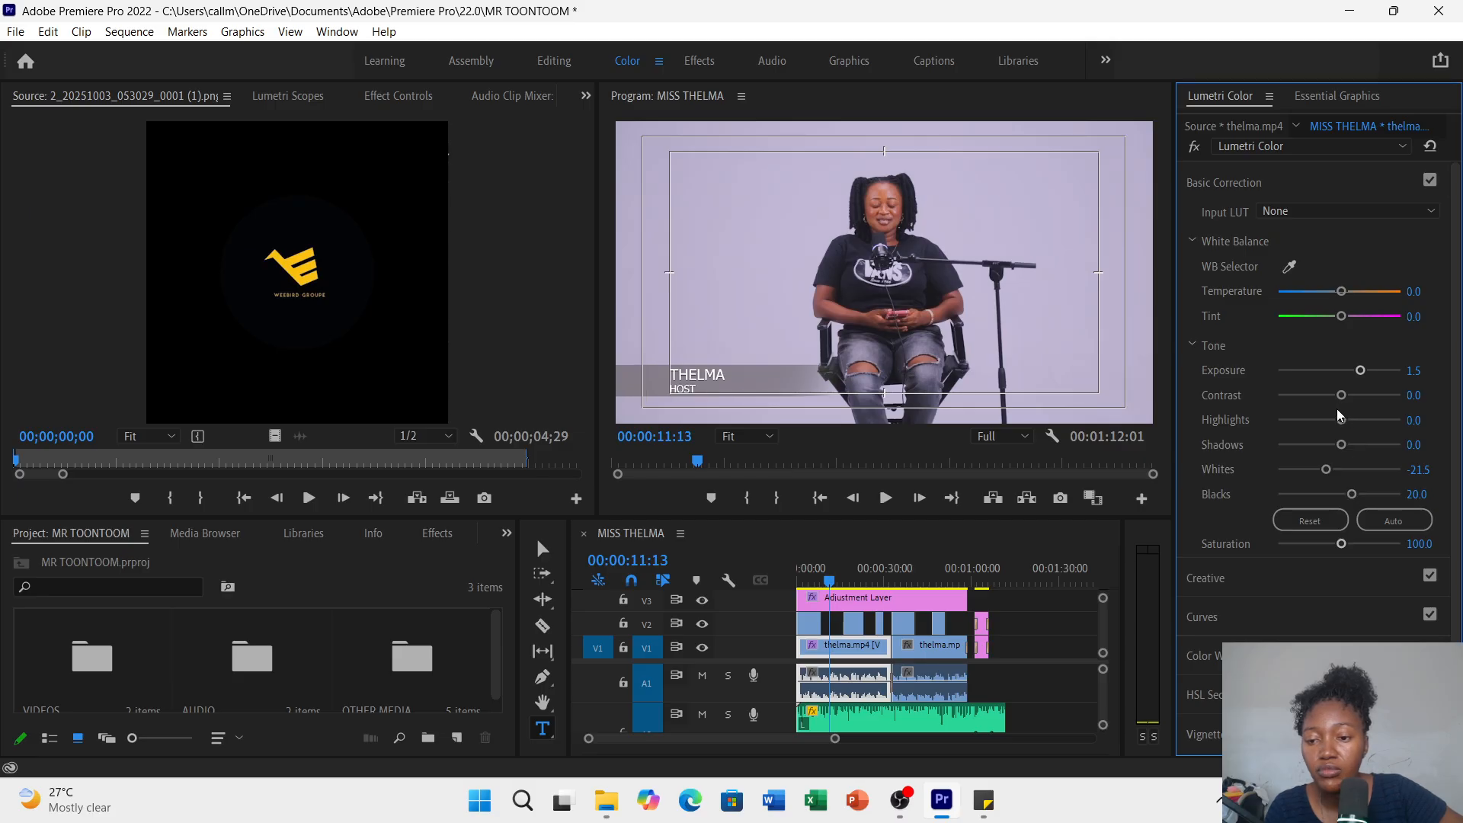
{"action": "left_click_drag", "start_coordinate": [1342, 395], "coordinate": [1348, 396]}
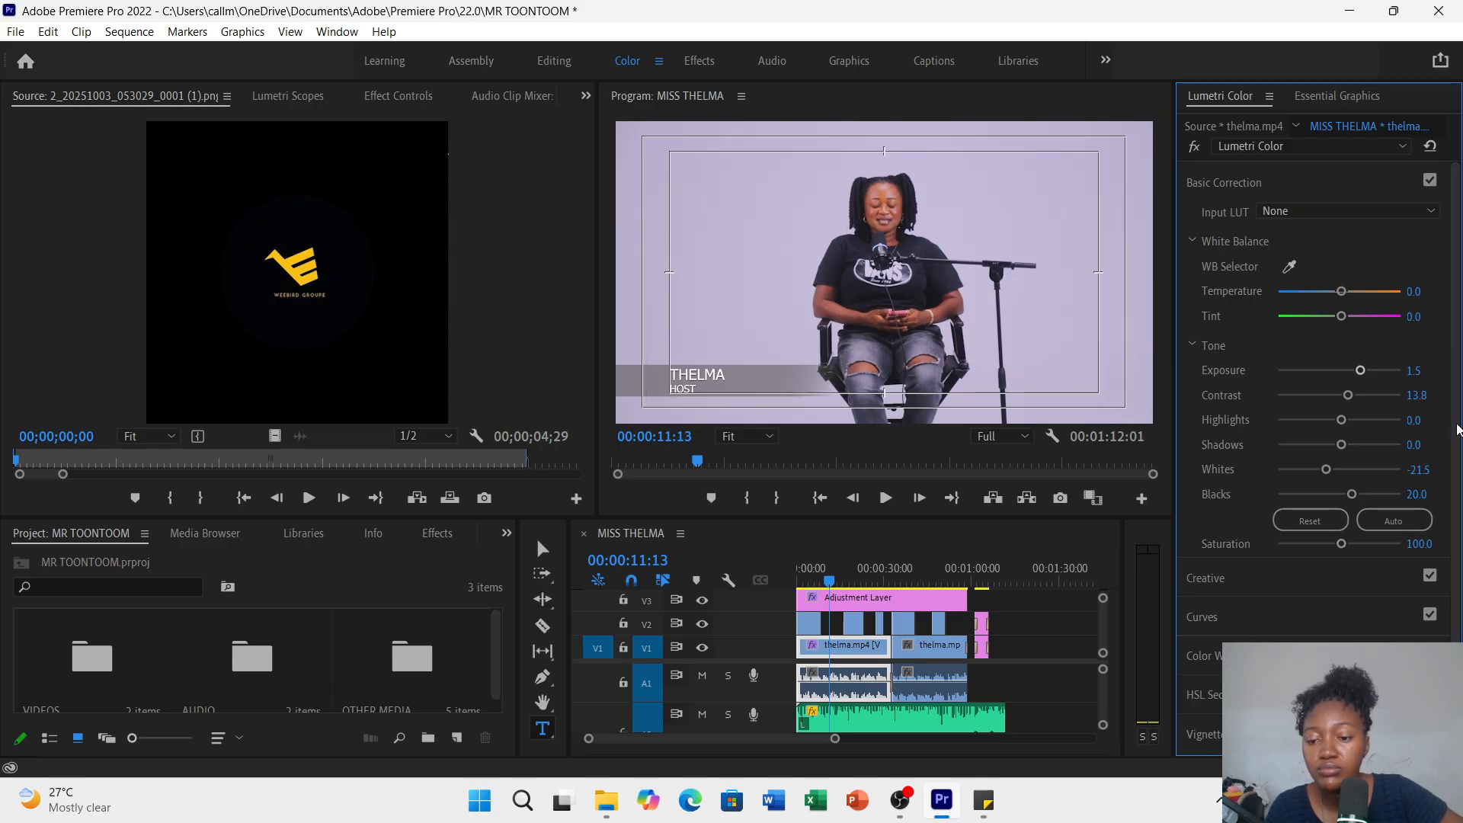
- Key the forehead skin tone in the first clip's HSL Secondary, and shift and widen its hue, saturation and luminance ranges to cover the skin
{"action": "left_click", "coordinate": [1205, 695]}
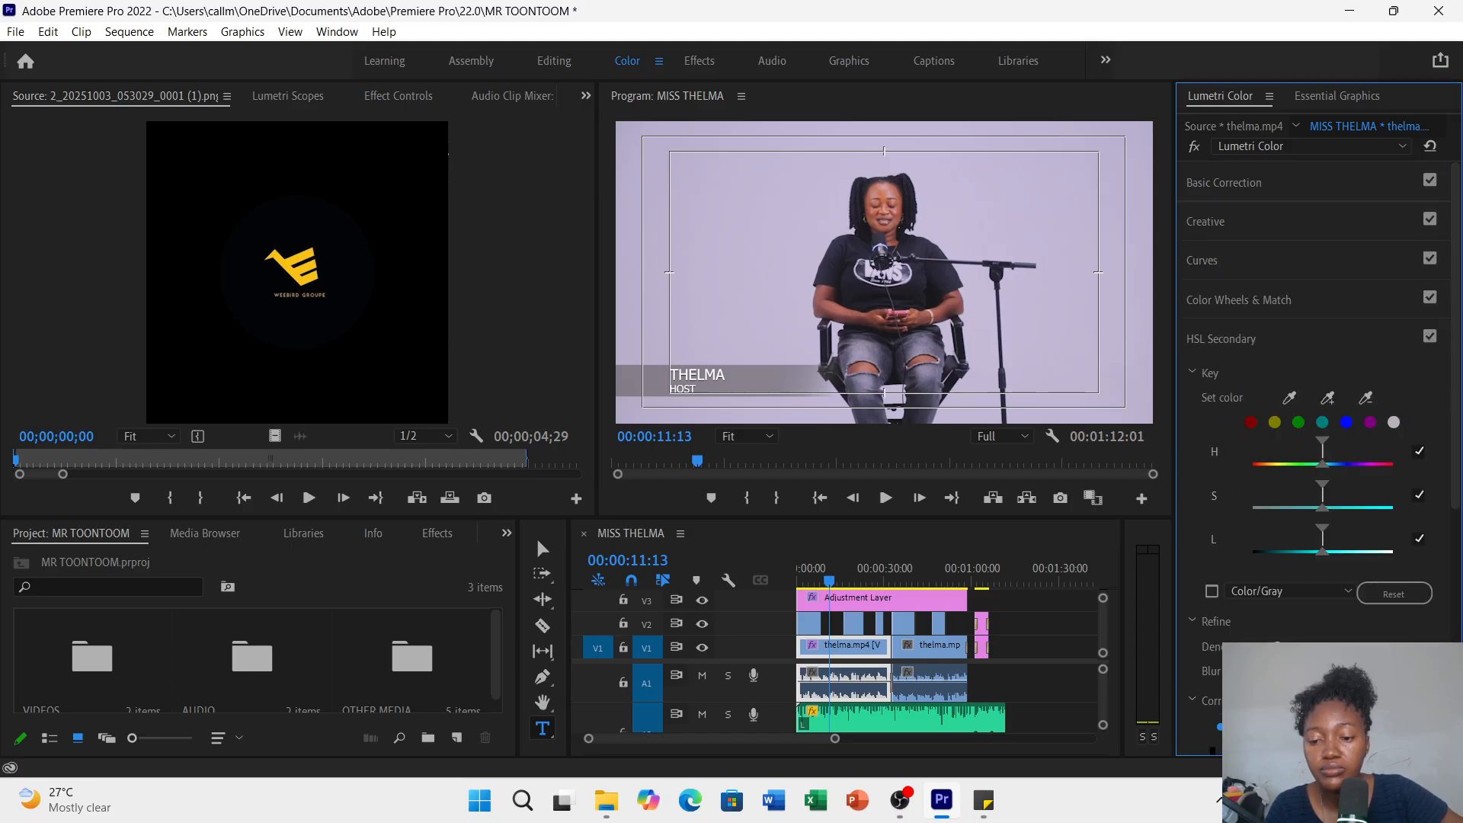
{"action": "left_click", "coordinate": [1290, 398]}
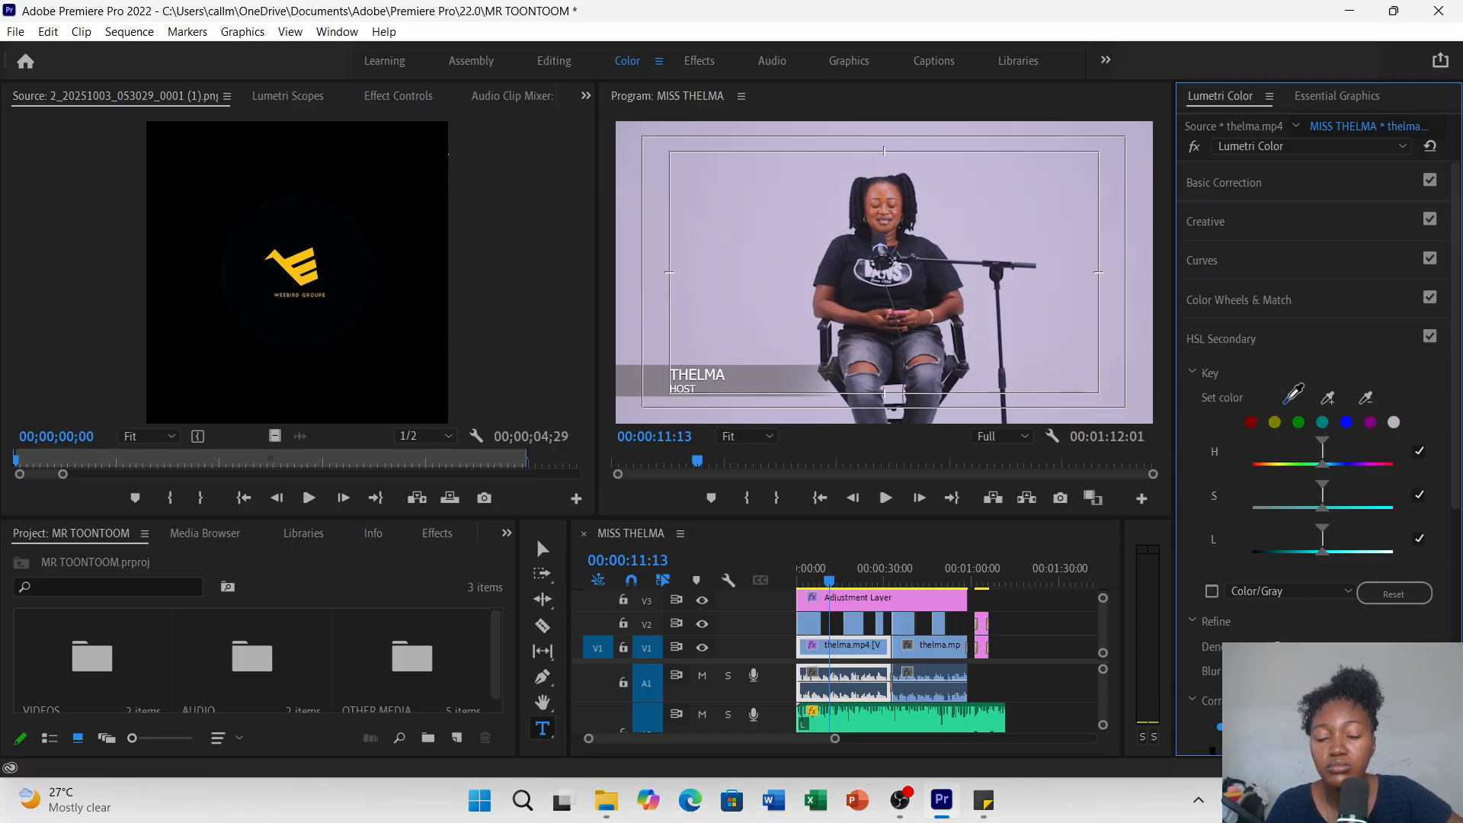
{"action": "left_click", "coordinate": [893, 197]}
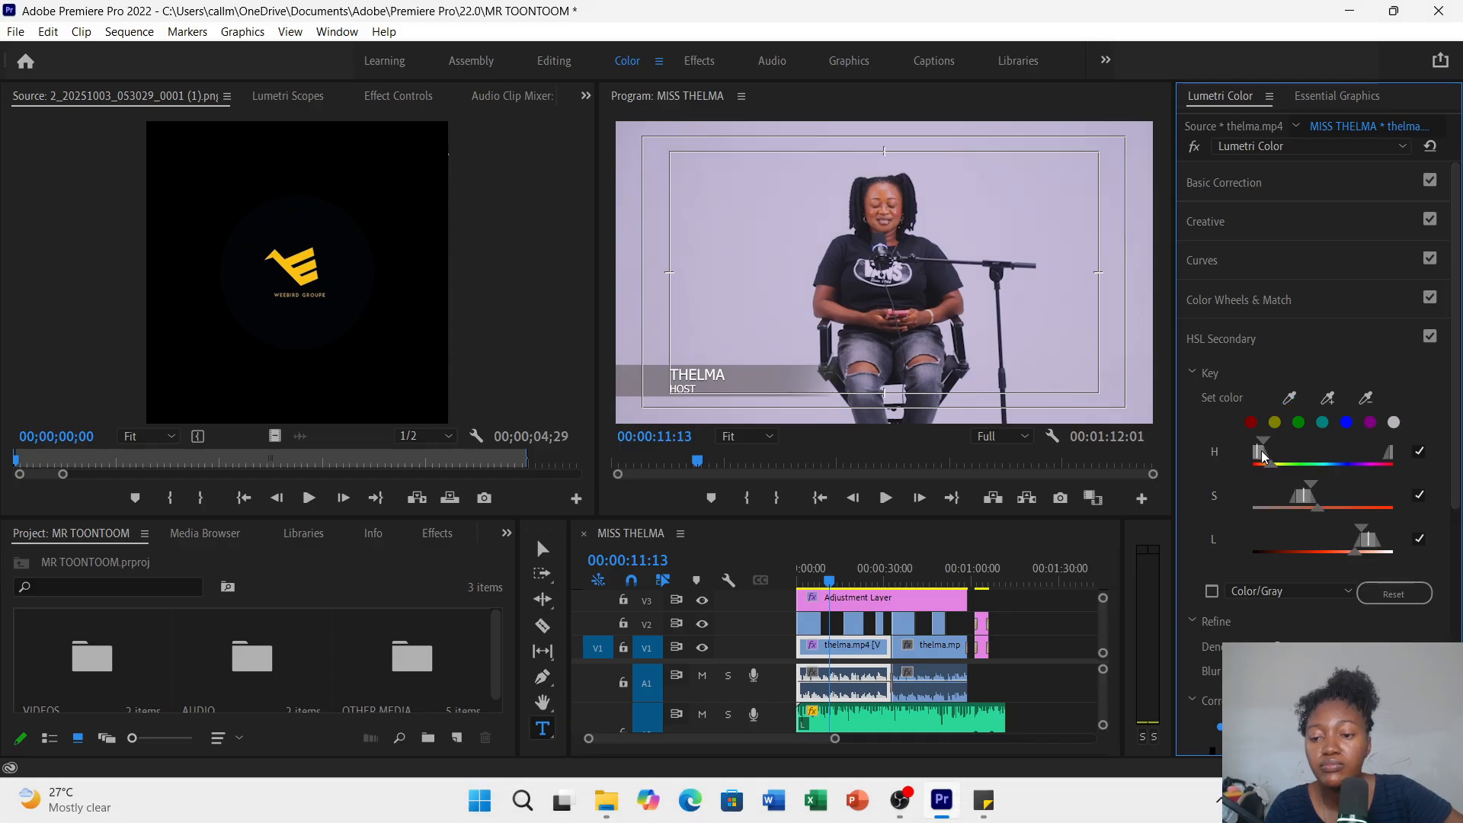
{"action": "mouse_move", "coordinate": [1266, 456]}
{"action": "left_mouse_down"}
{"action": "mouse_move", "coordinate": [1366, 459]}
{"action": "mouse_move", "coordinate": [1275, 460]}
{"action": "left_mouse_up"}
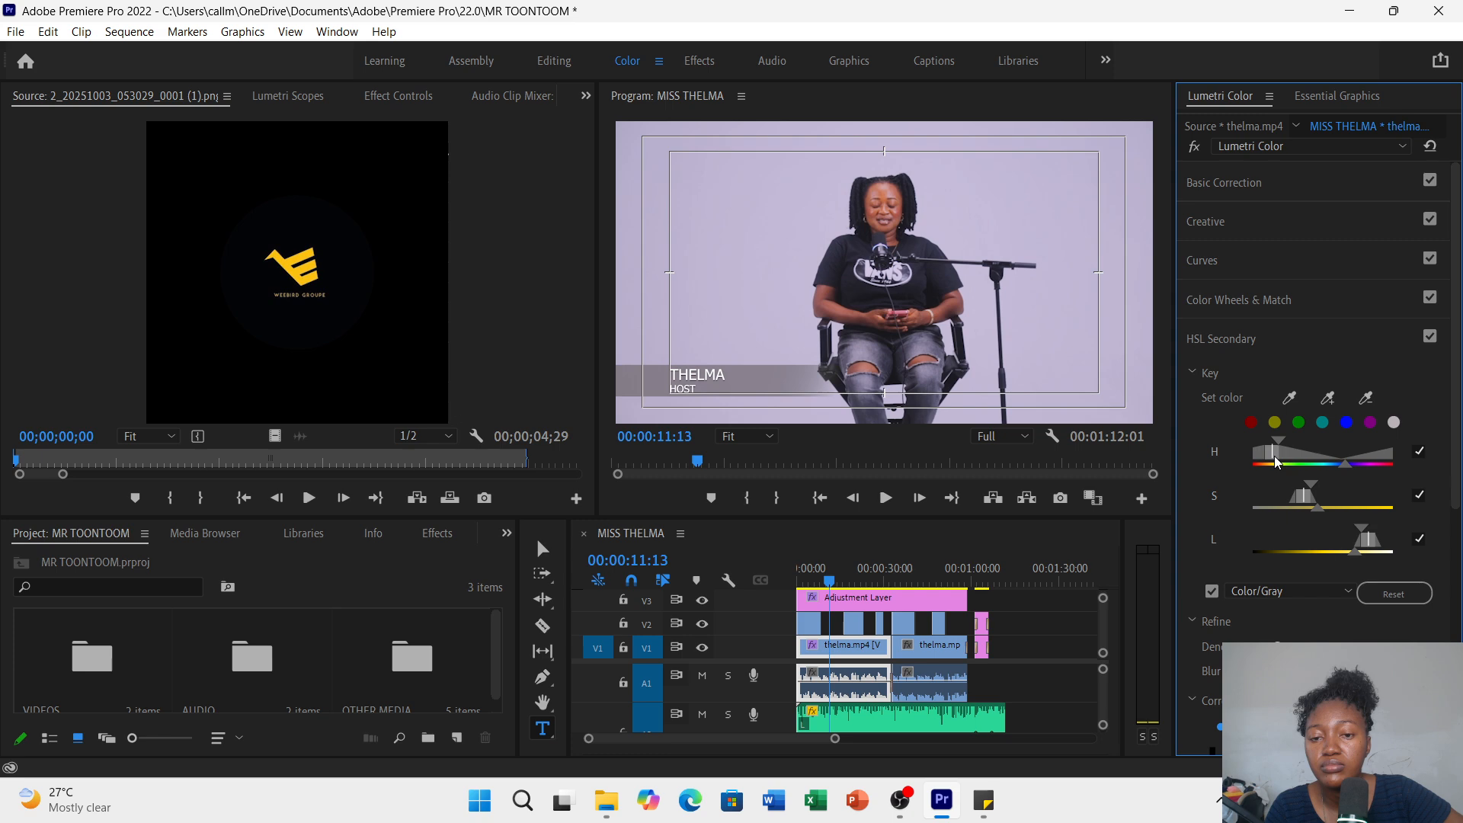
{"action": "left_click_drag", "start_coordinate": [1319, 510], "coordinate": [1414, 510]}
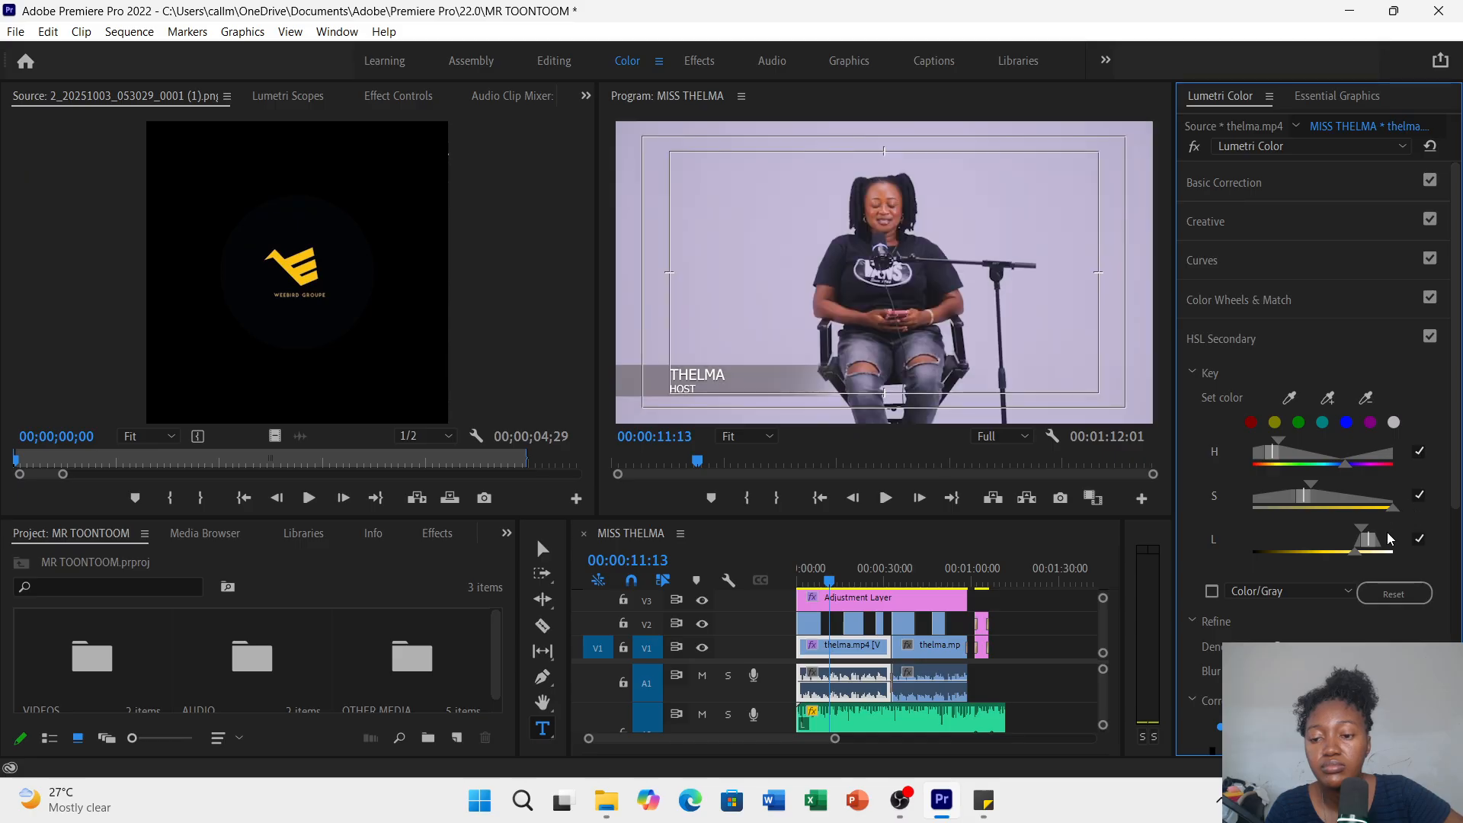
{"action": "left_click_drag", "start_coordinate": [1354, 554], "coordinate": [1236, 555]}
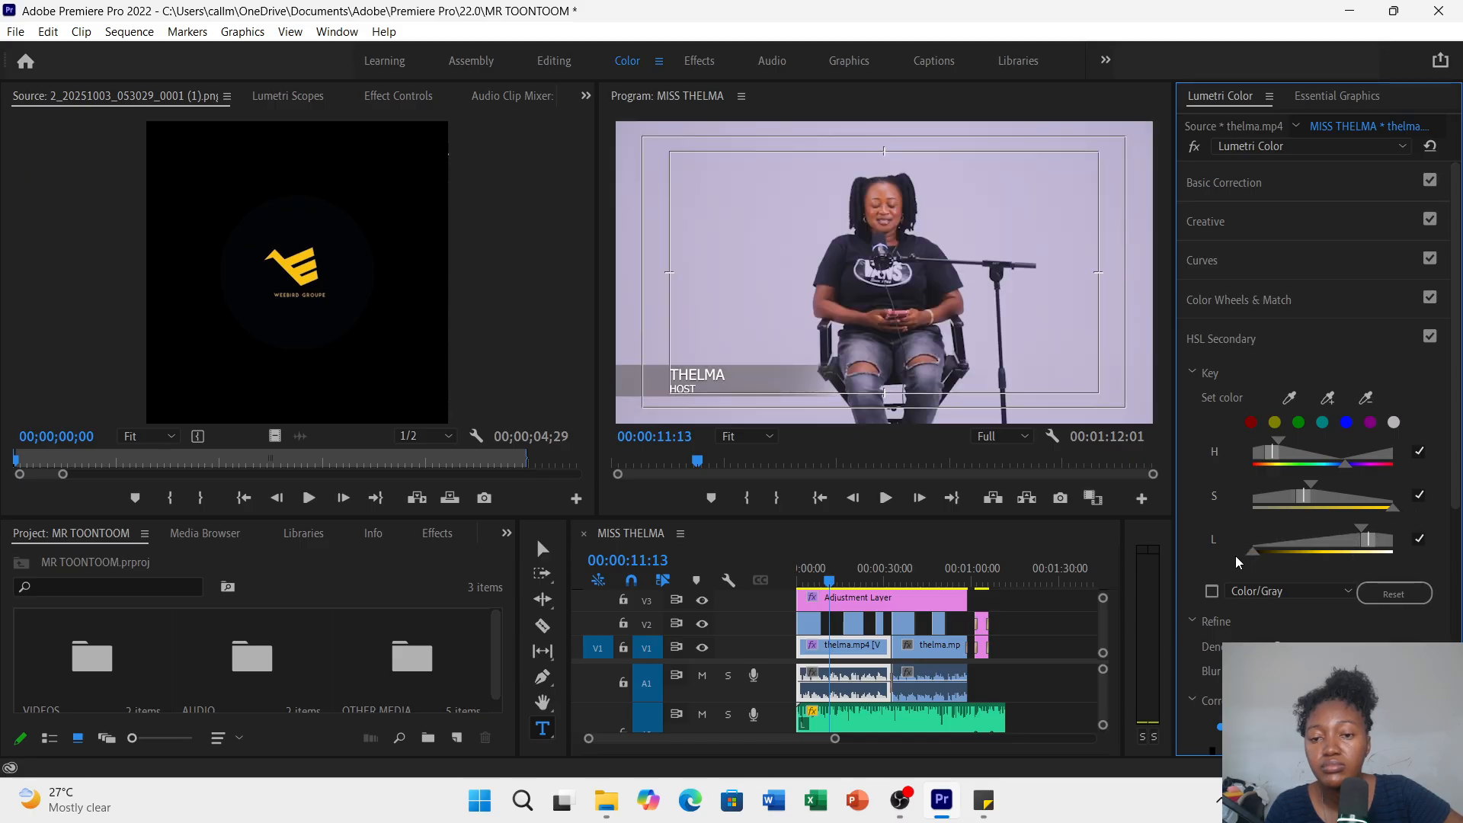
{"action": "left_click_drag", "start_coordinate": [1372, 537], "coordinate": [1339, 545]}
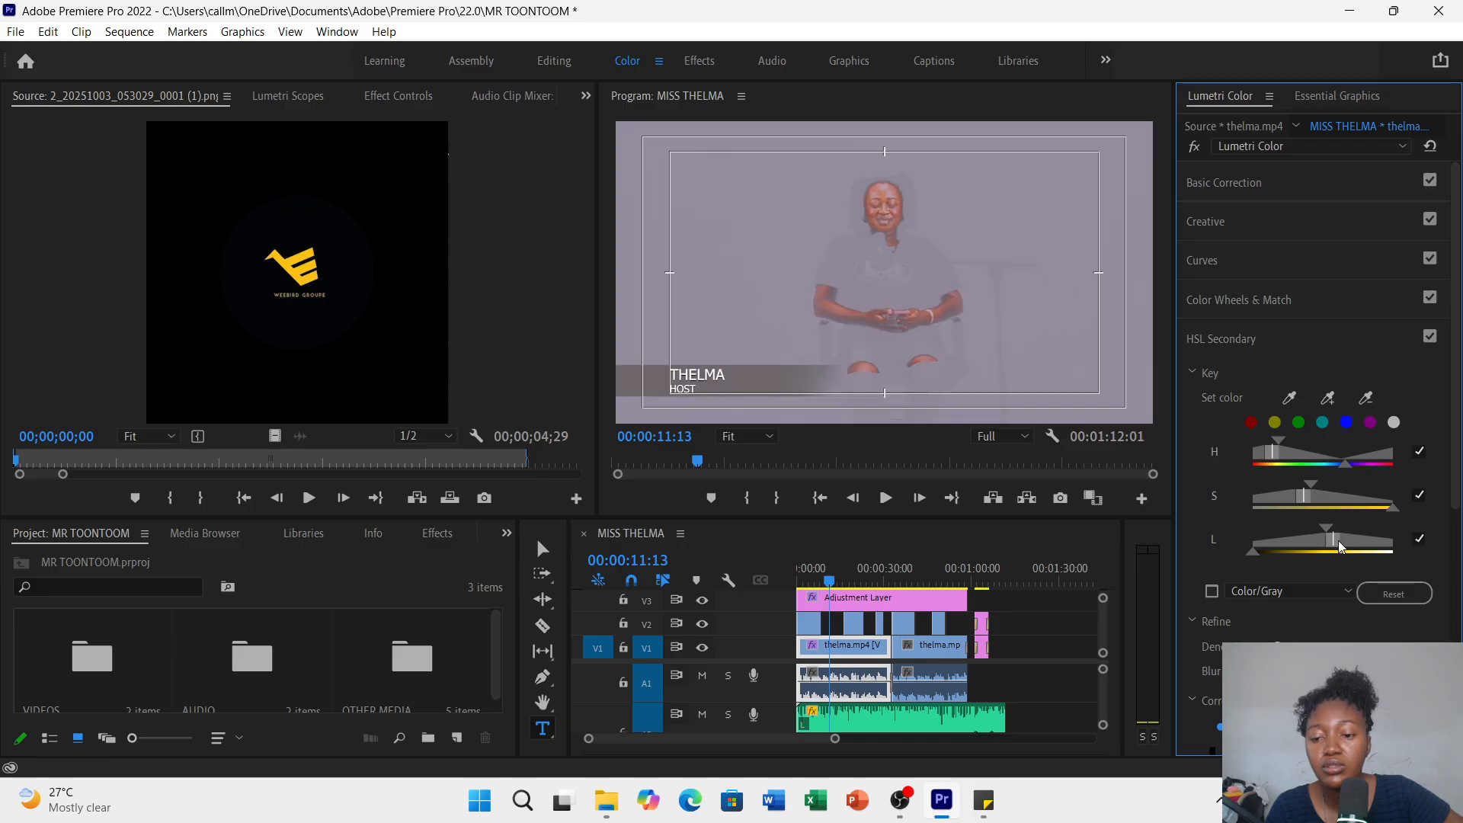
- Tint the keyed skin yellow-orange on the correction wheel, and refine the key with a tighter dark-end luminance falloff and a Blur of 9.5
{"action": "scroll", "coordinate": [1341, 616], "scroll_direction": "down", "scroll_amount": 4}
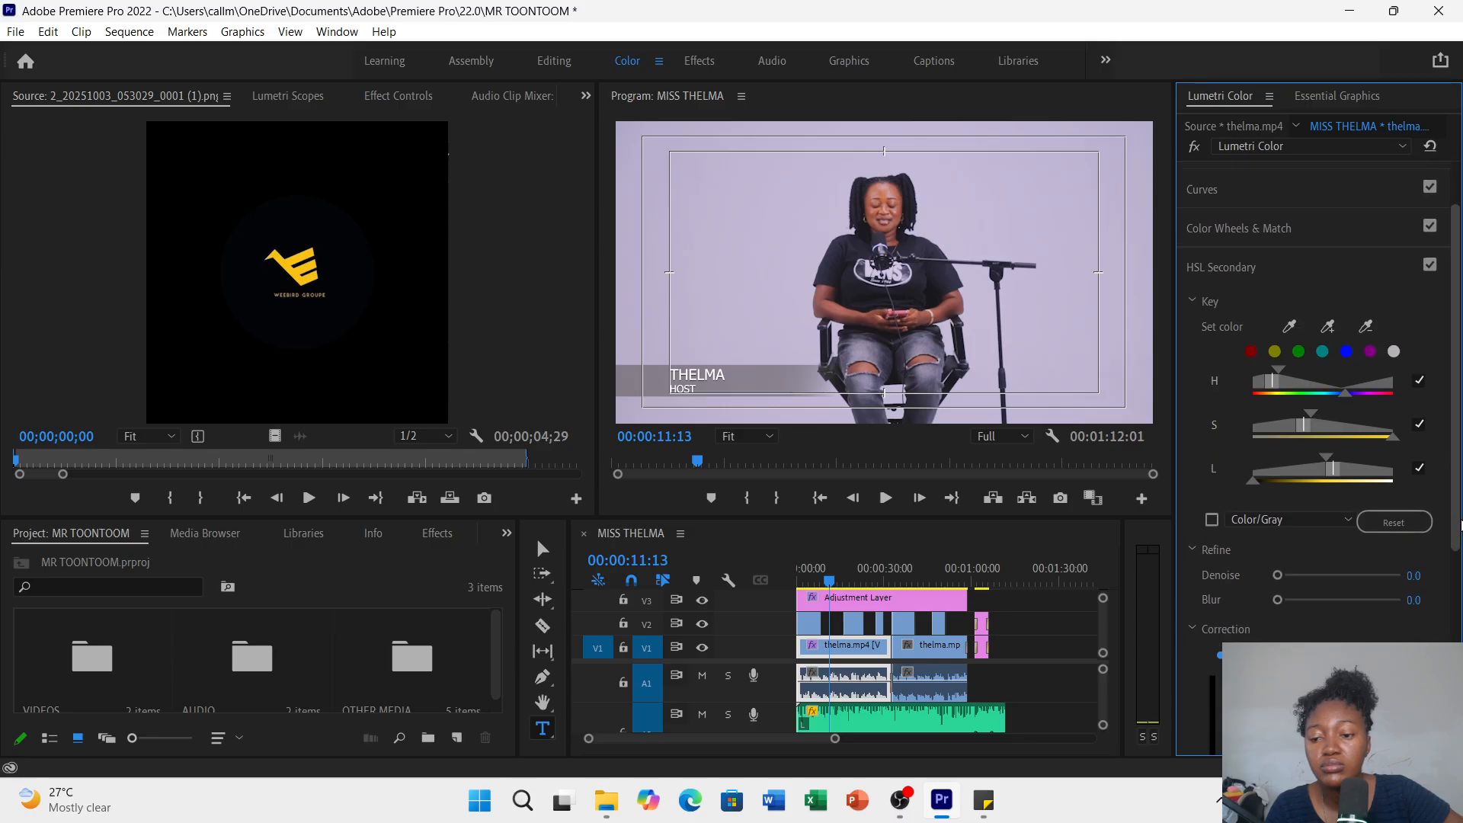
{"action": "left_click", "coordinate": [1279, 620]}
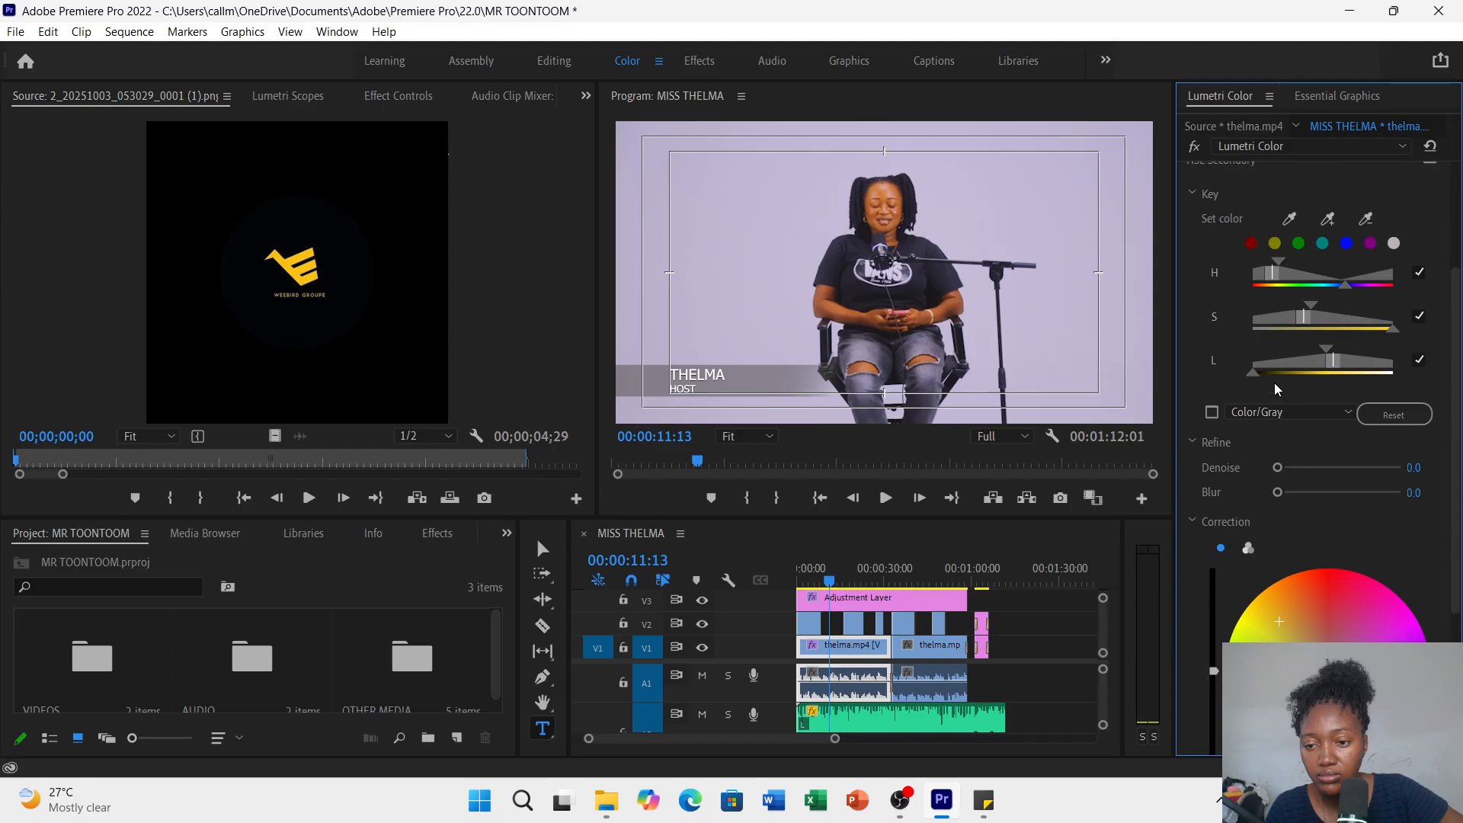
{"action": "left_click_drag", "start_coordinate": [1255, 377], "coordinate": [1320, 377]}
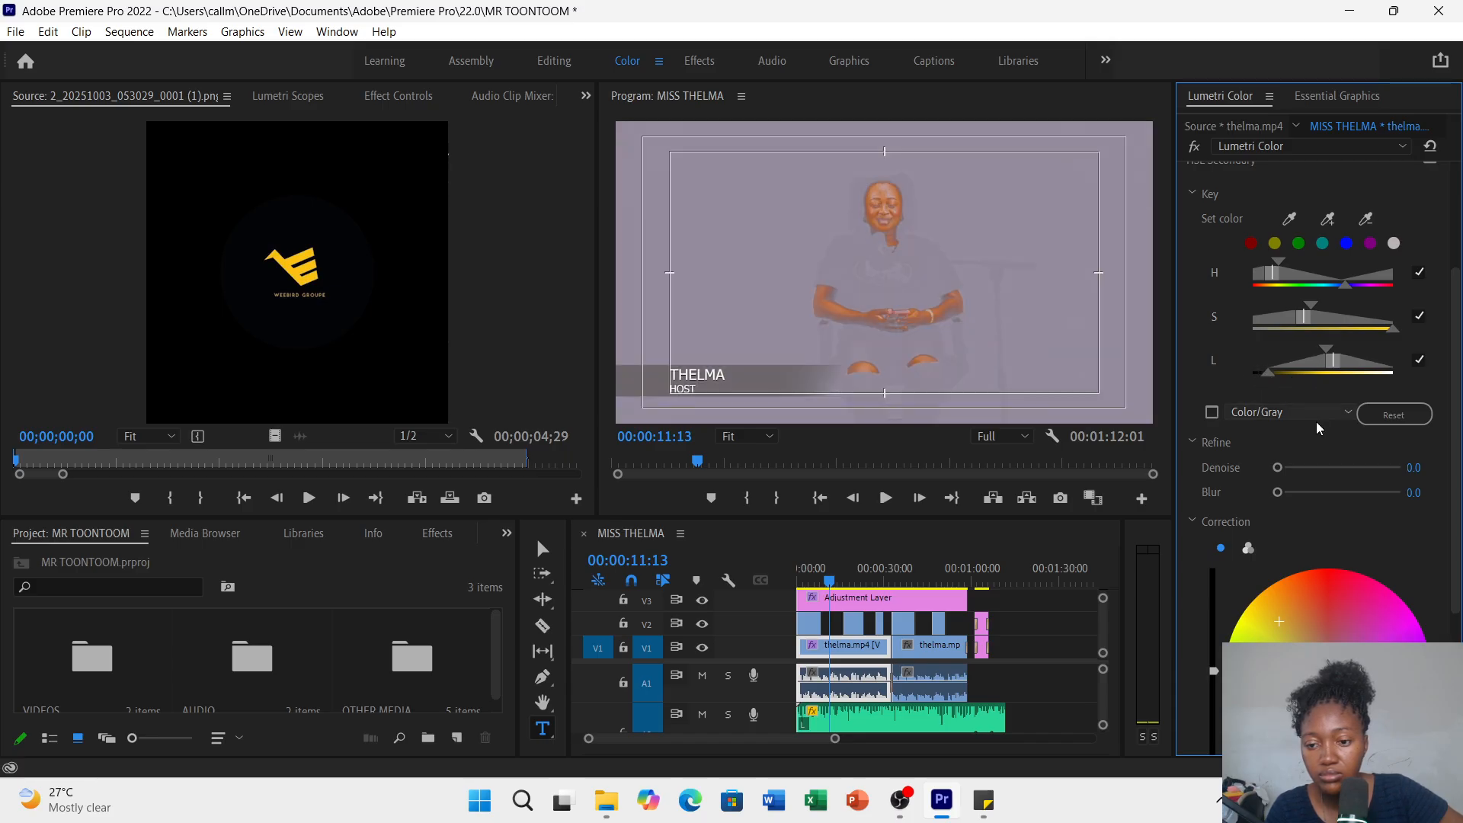
{"action": "left_click", "coordinate": [1317, 491]}
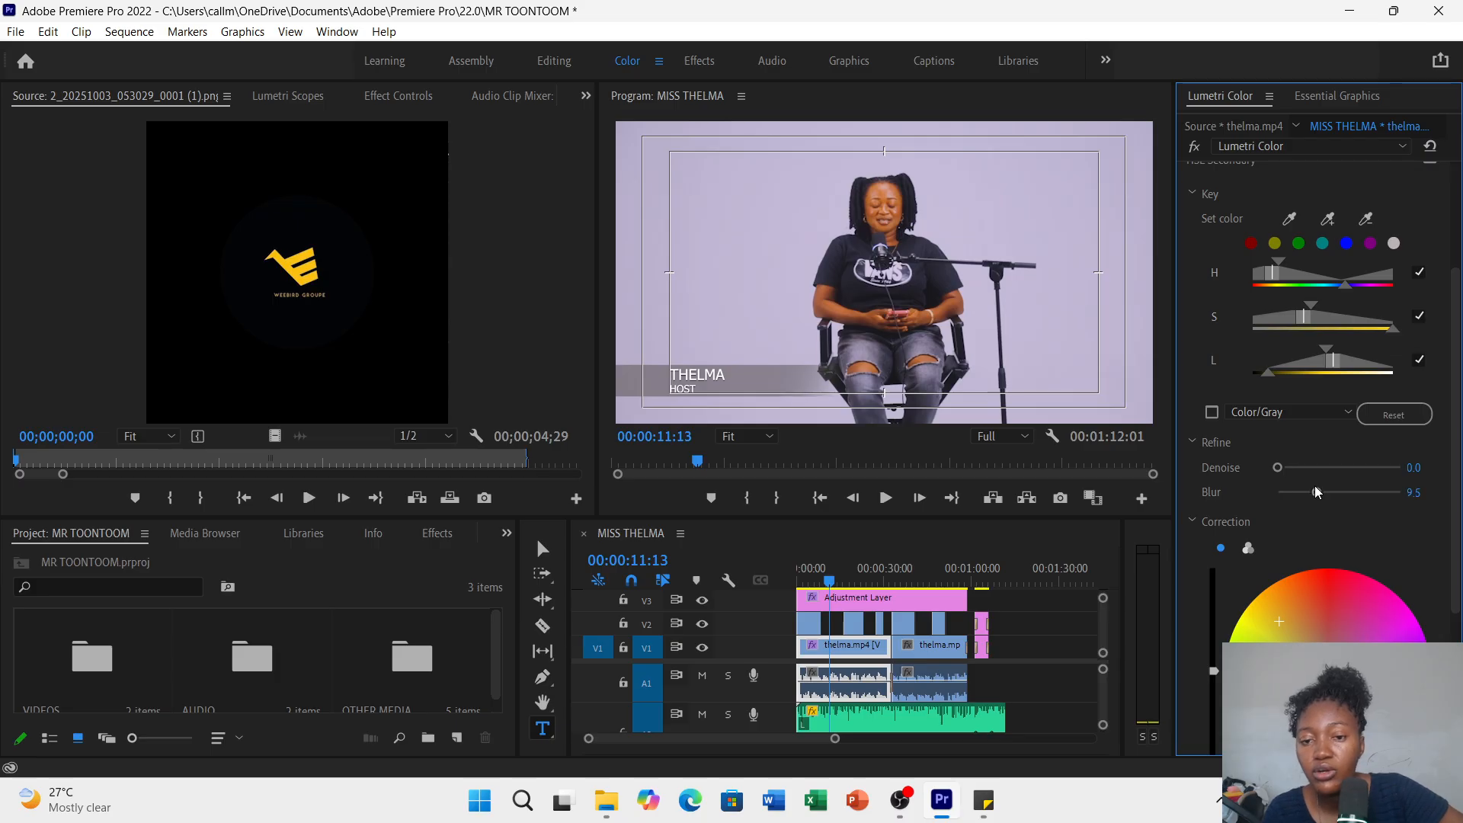
- Set the HSL key's Denoise to 20.0 and shift its saturation range toward higher saturation in the first interview clip
{"action": "left_click", "coordinate": [1301, 467]}
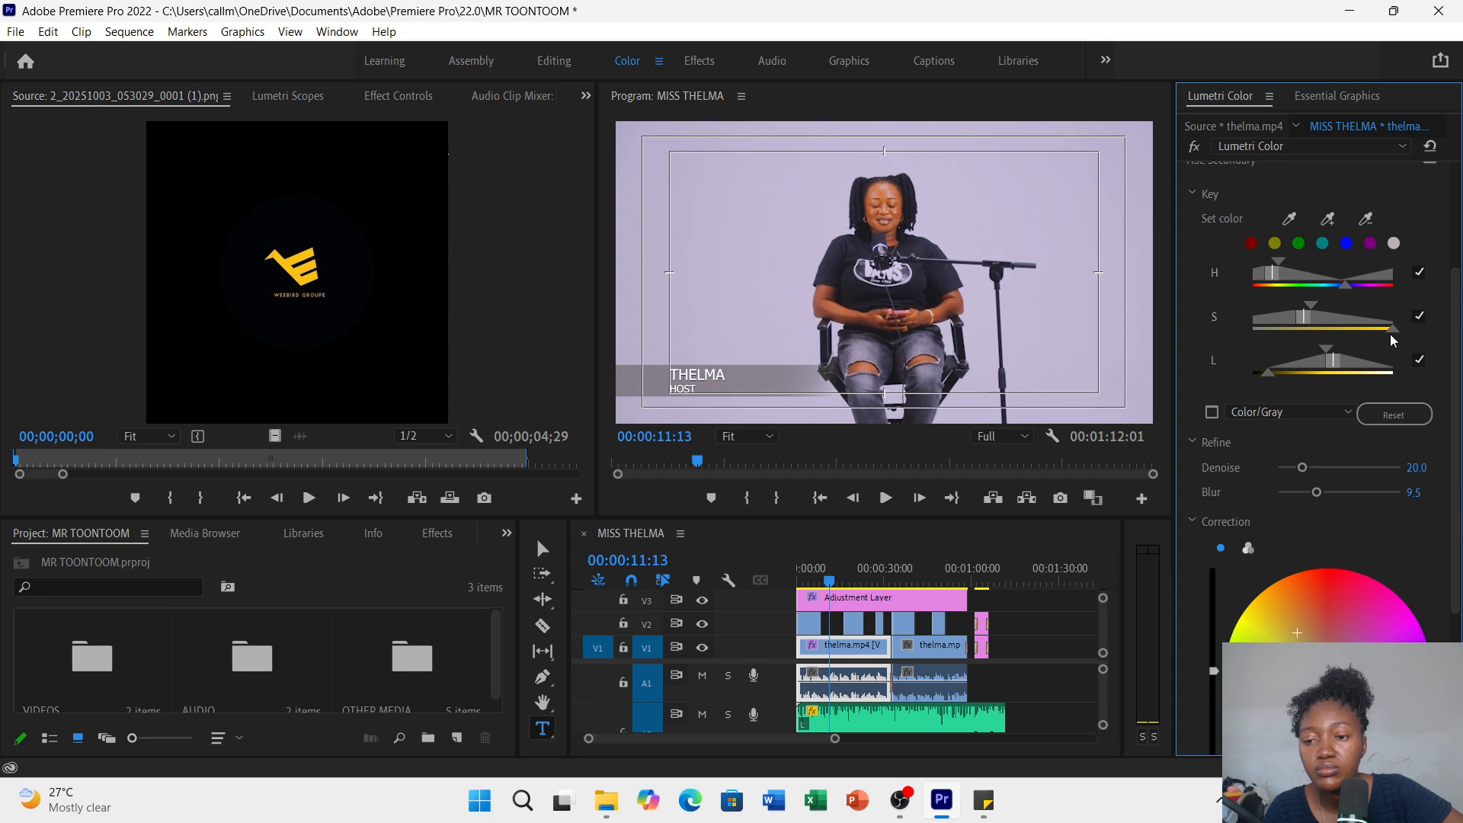
{"action": "left_click_drag", "start_coordinate": [1396, 328], "coordinate": [1346, 346]}
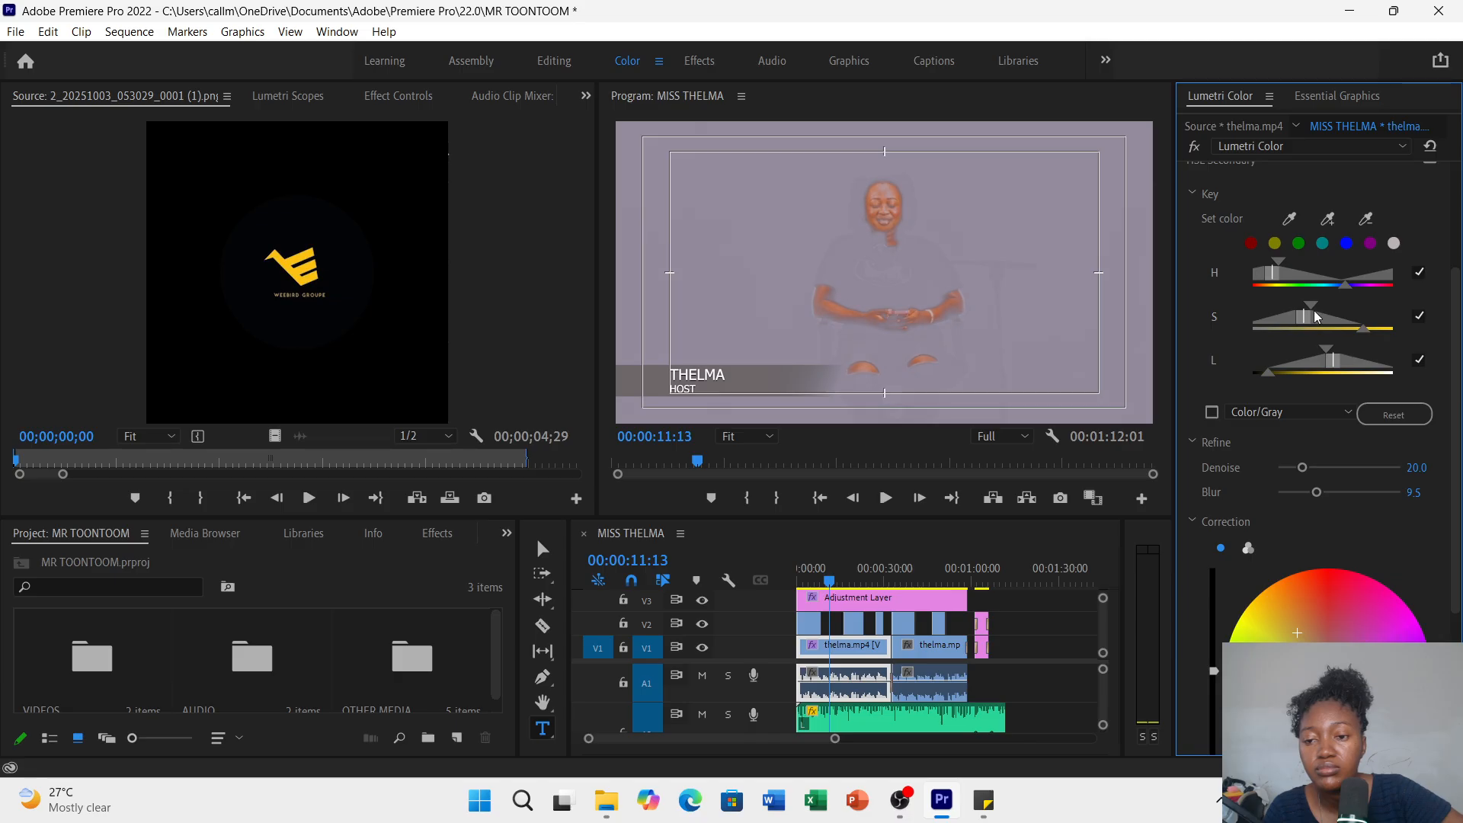
{"action": "left_click_drag", "start_coordinate": [1301, 318], "coordinate": [1329, 309]}
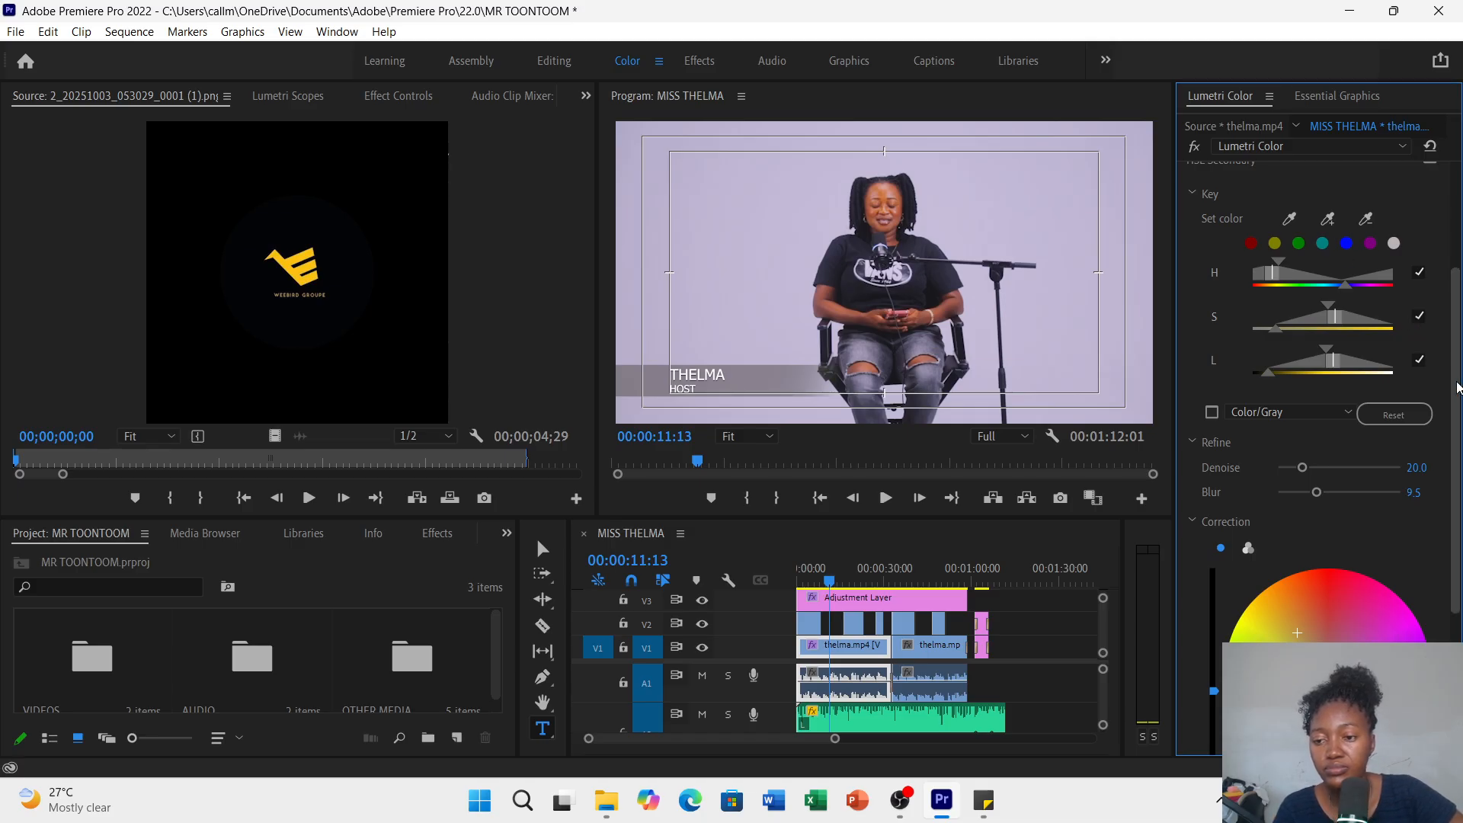
{"action": "left_click_drag", "start_coordinate": [1457, 386], "coordinate": [1459, 382]}
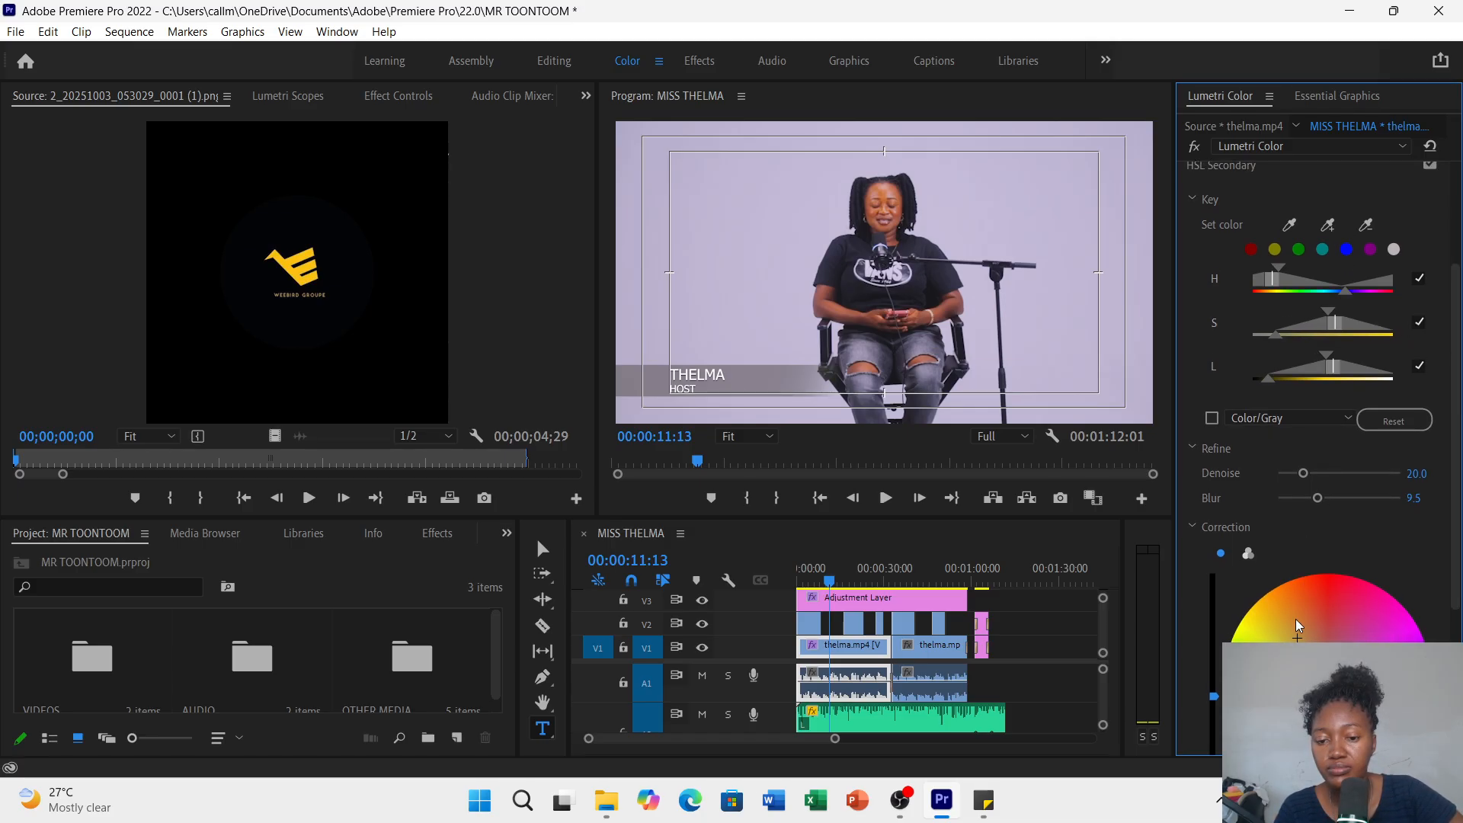
- Compare the opening close-up with the wide shot in playback, and nudge the keyed skin's correction-wheel tint slightly further toward yellow-orange
{"action": "left_click", "coordinate": [807, 573]}
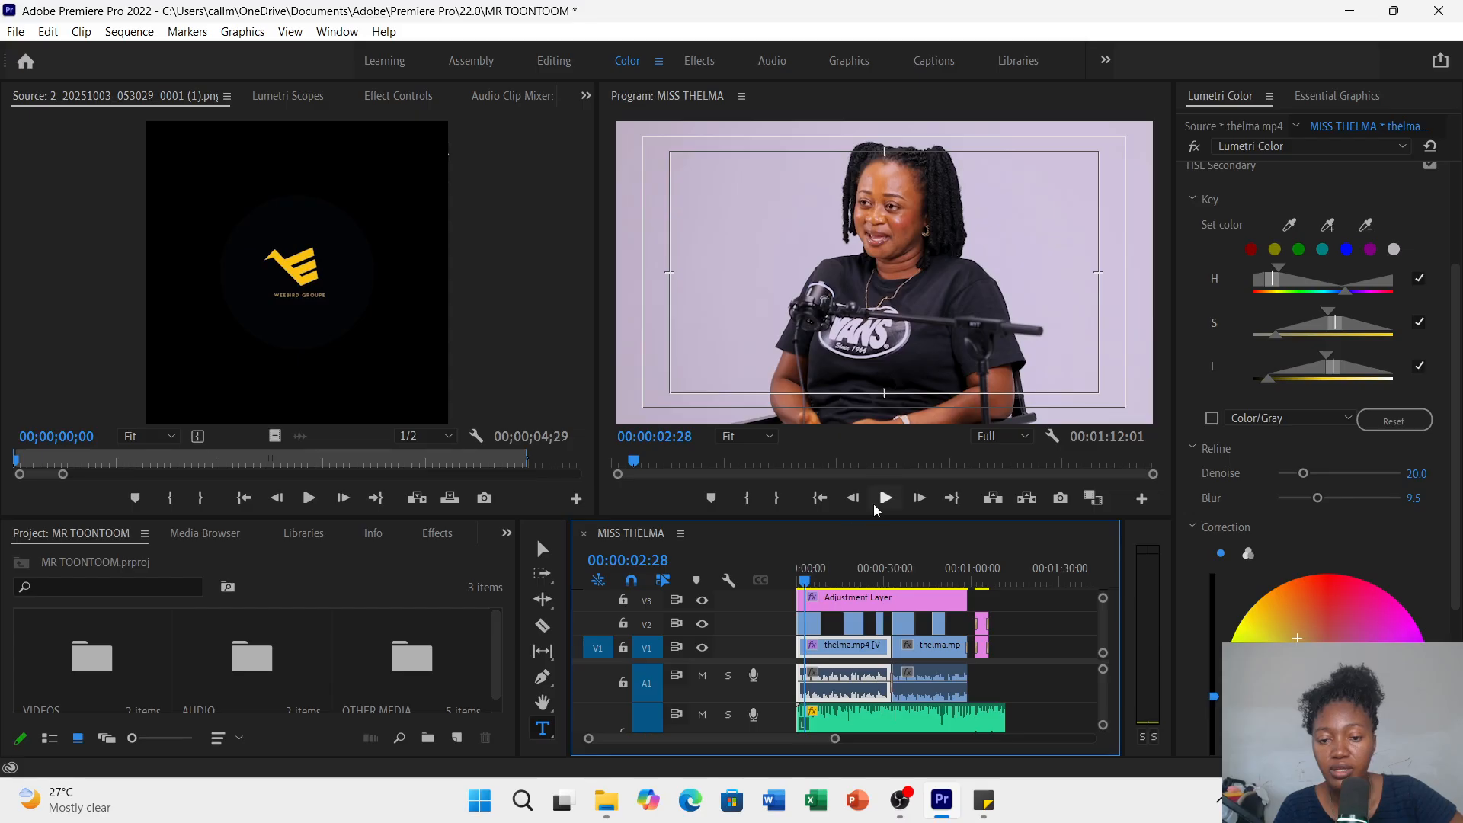
{"action": "left_click", "coordinate": [885, 498]}
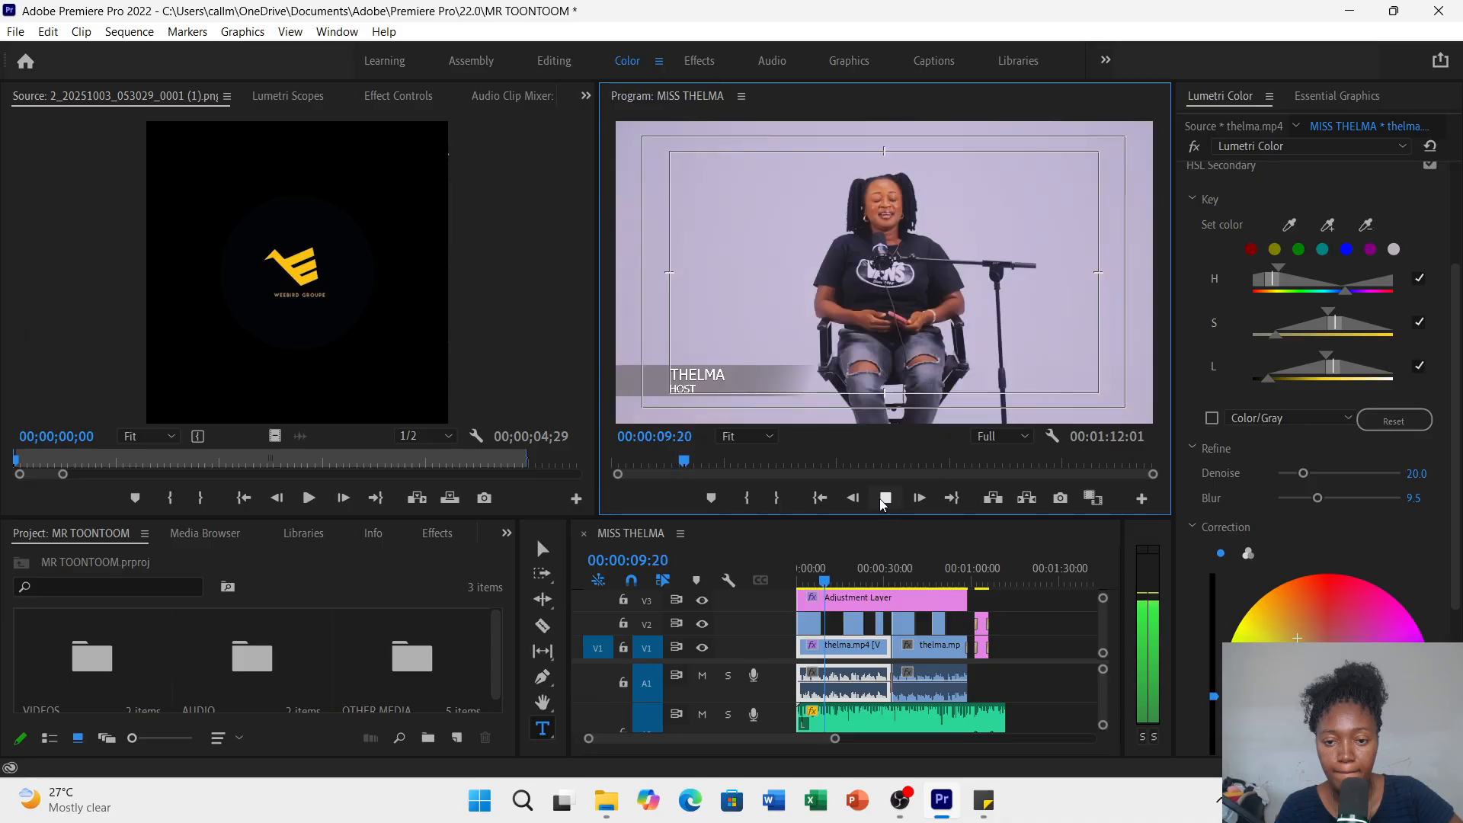
{"action": "left_click", "coordinate": [885, 497]}
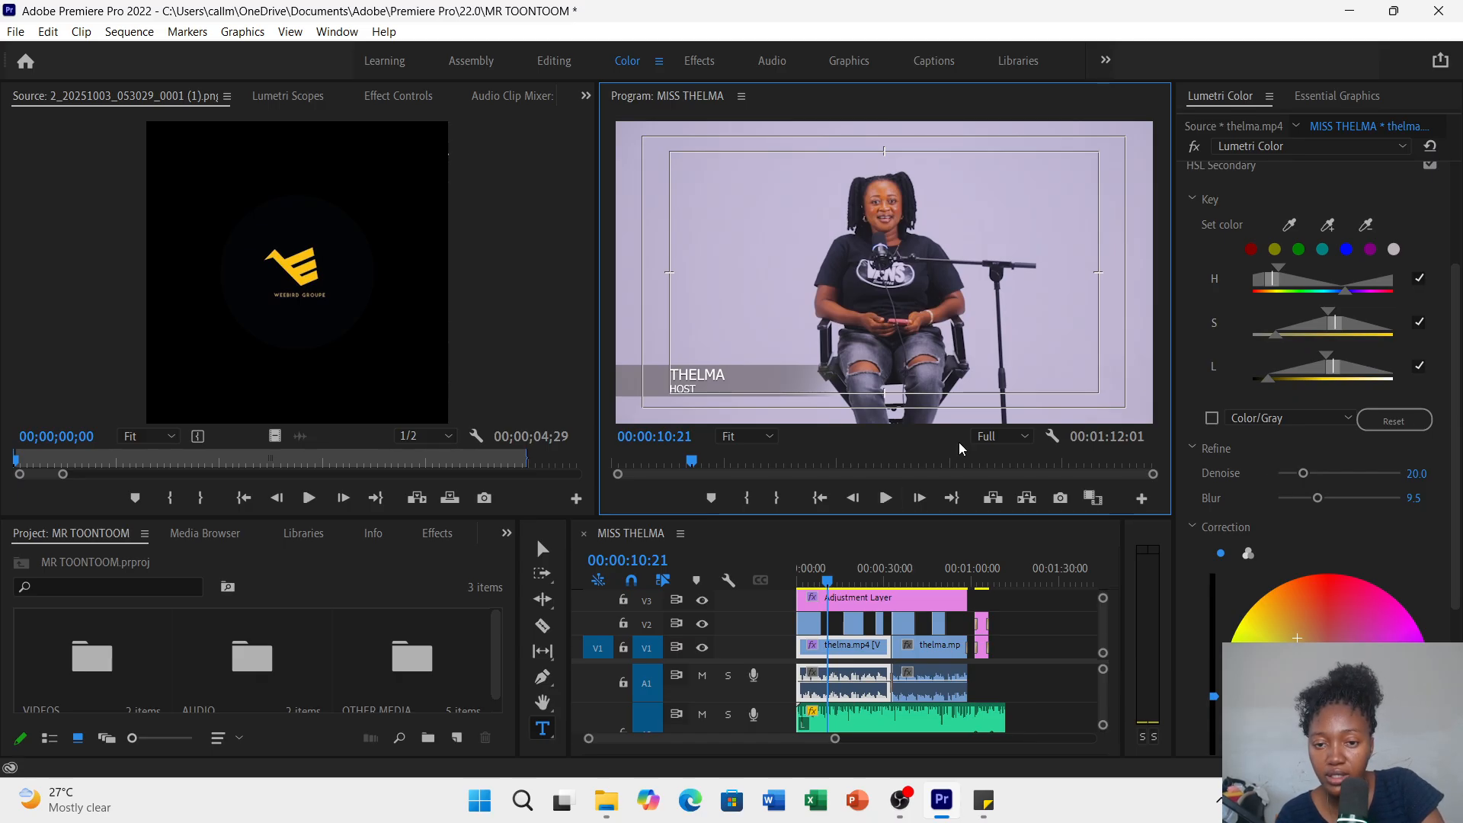
{"action": "left_click", "coordinate": [810, 579]}
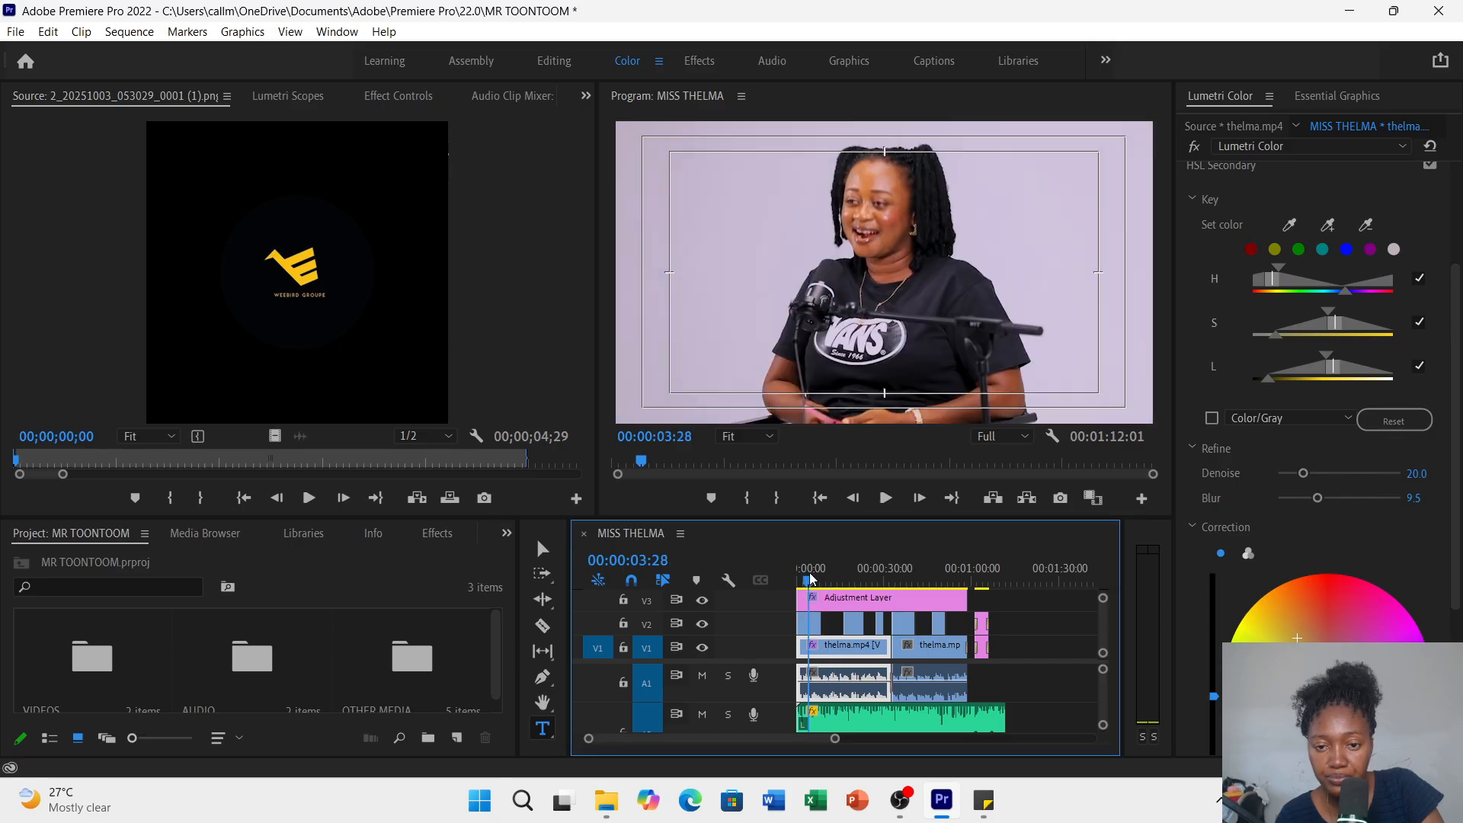
{"action": "left_click", "coordinate": [830, 574]}
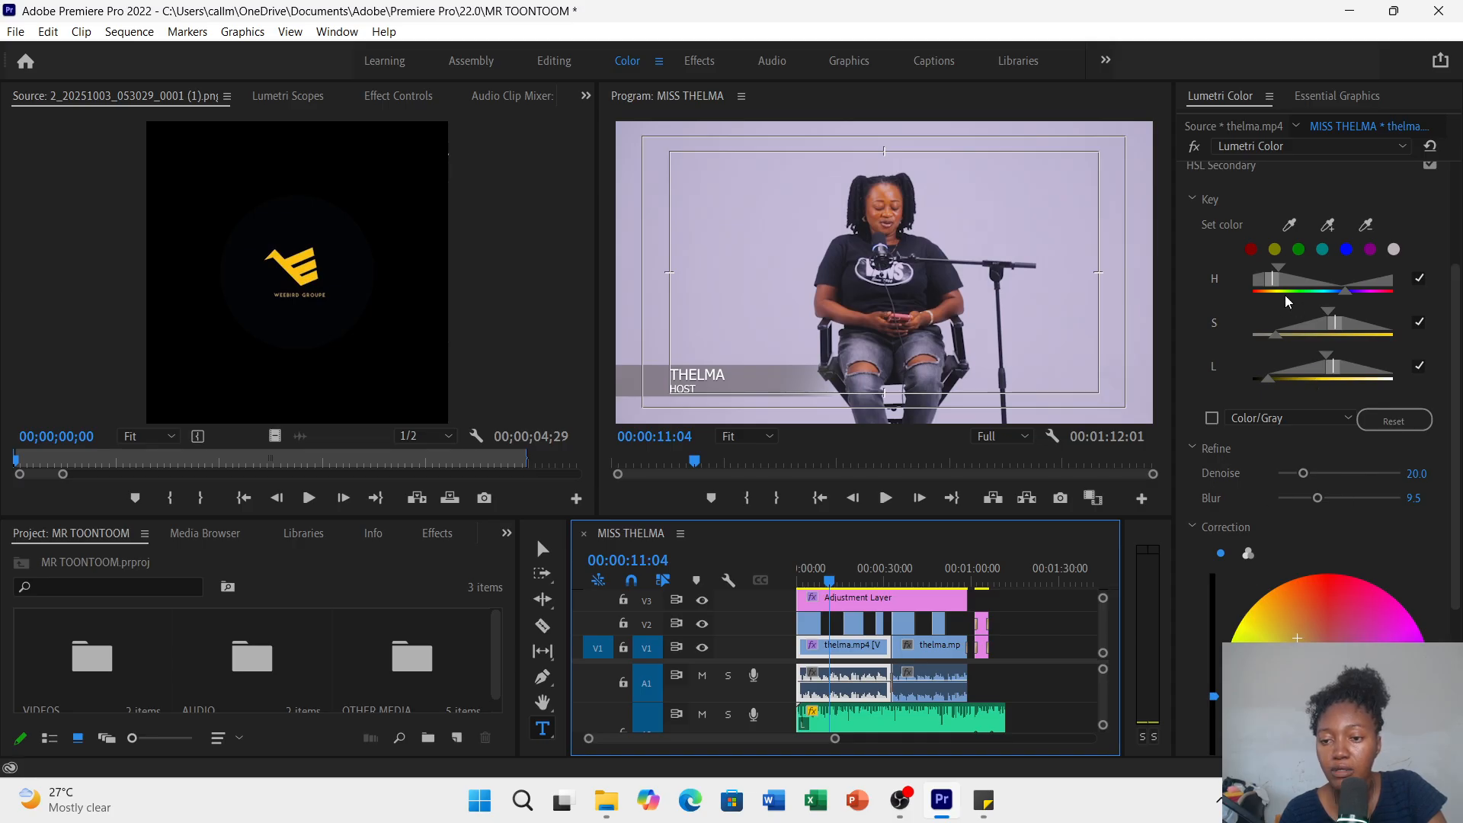
{"action": "left_click", "coordinate": [1275, 277]}
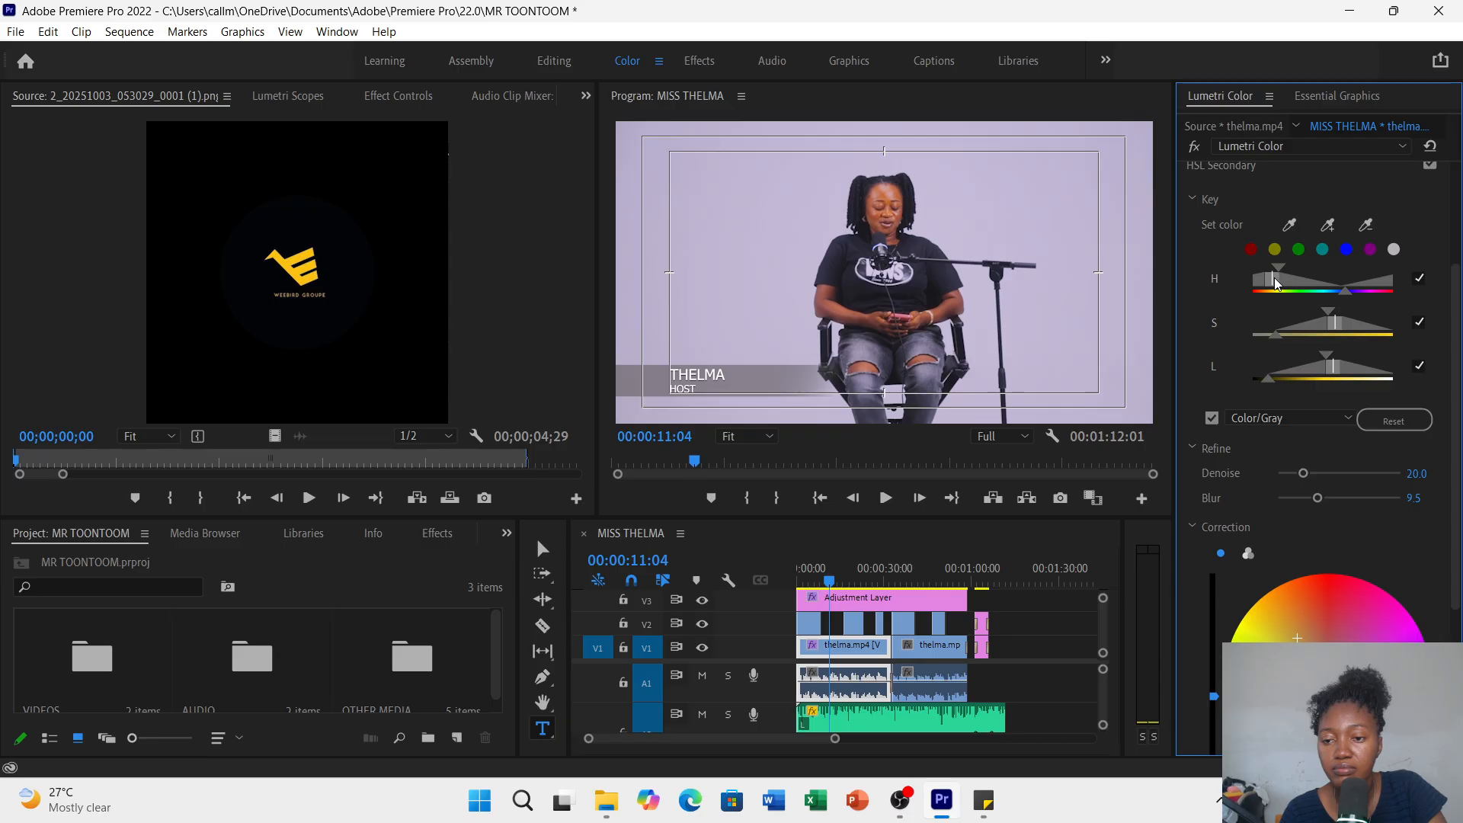
{"action": "left_click", "coordinate": [1274, 277]}
{"action": "left_click", "coordinate": [1259, 616]}
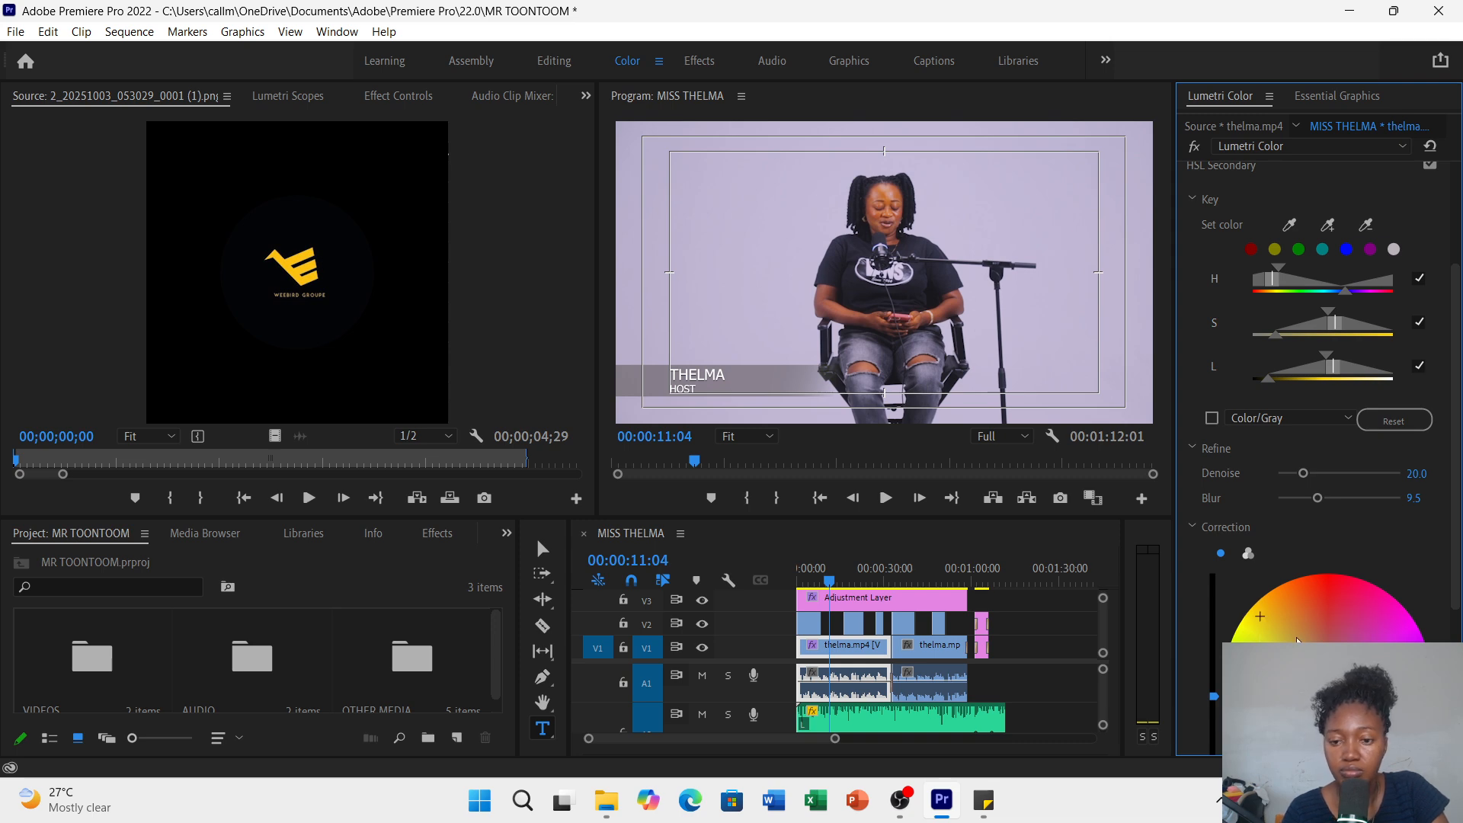
{"action": "left_click", "coordinate": [1288, 638]}
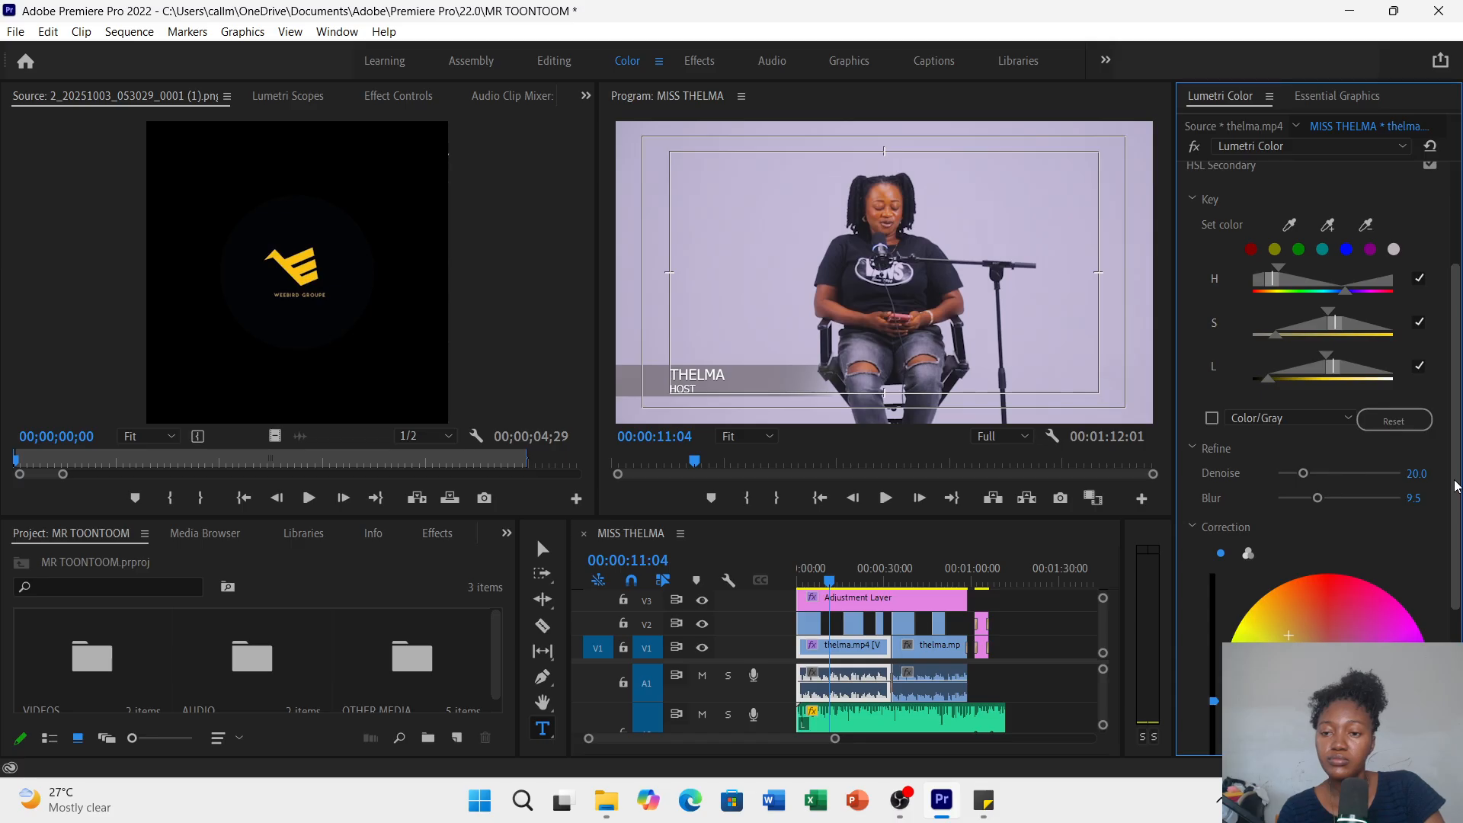
- Set the Highlights to 15.4 in the first interview clip's Basic Correction
{"action": "scroll", "coordinate": [1457, 486], "scroll_direction": "up", "scroll_amount": 3}
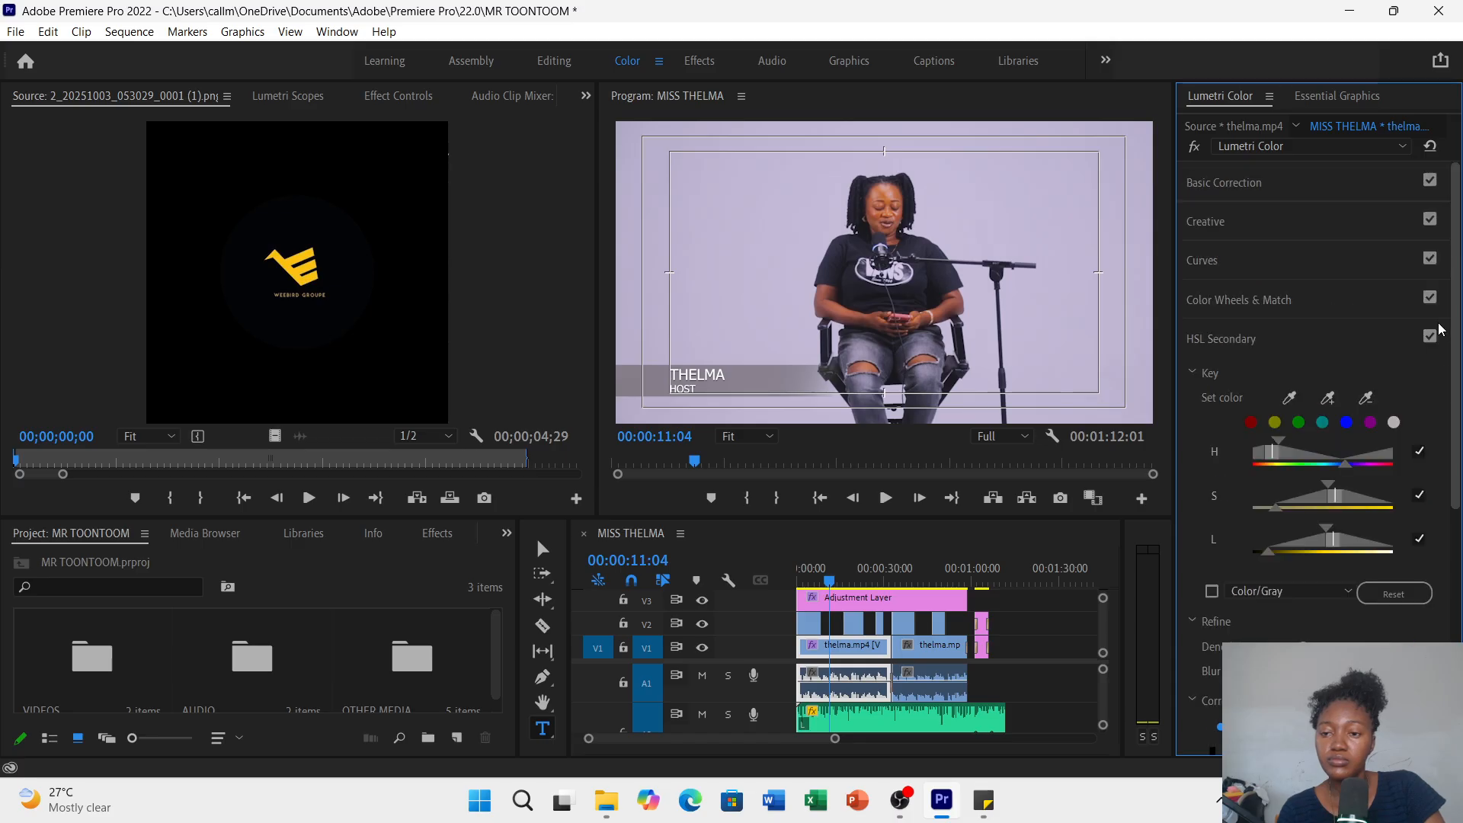
{"action": "left_click", "coordinate": [1240, 189]}
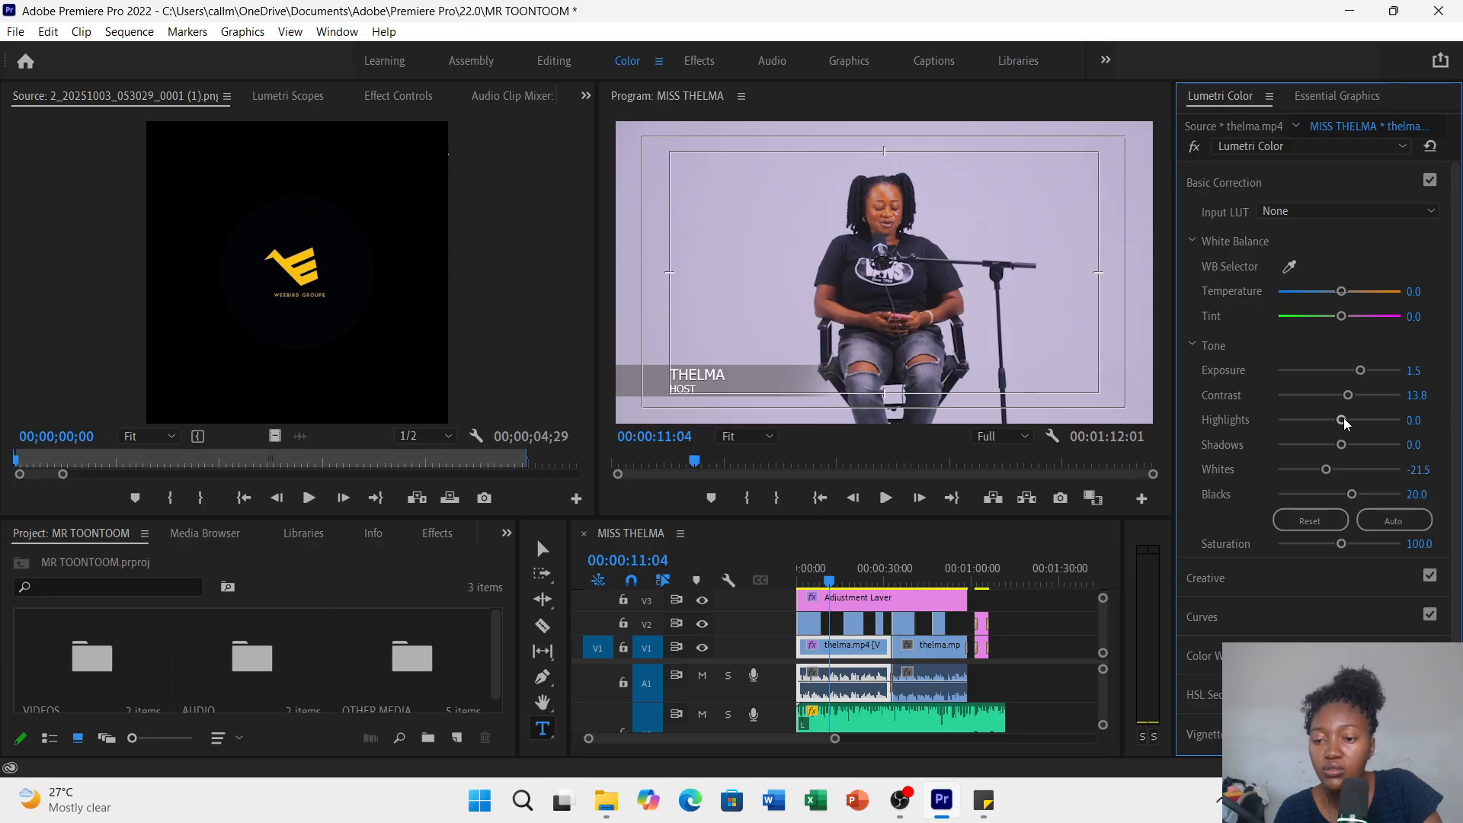
{"action": "left_click_drag", "start_coordinate": [1345, 424], "coordinate": [1351, 425]}
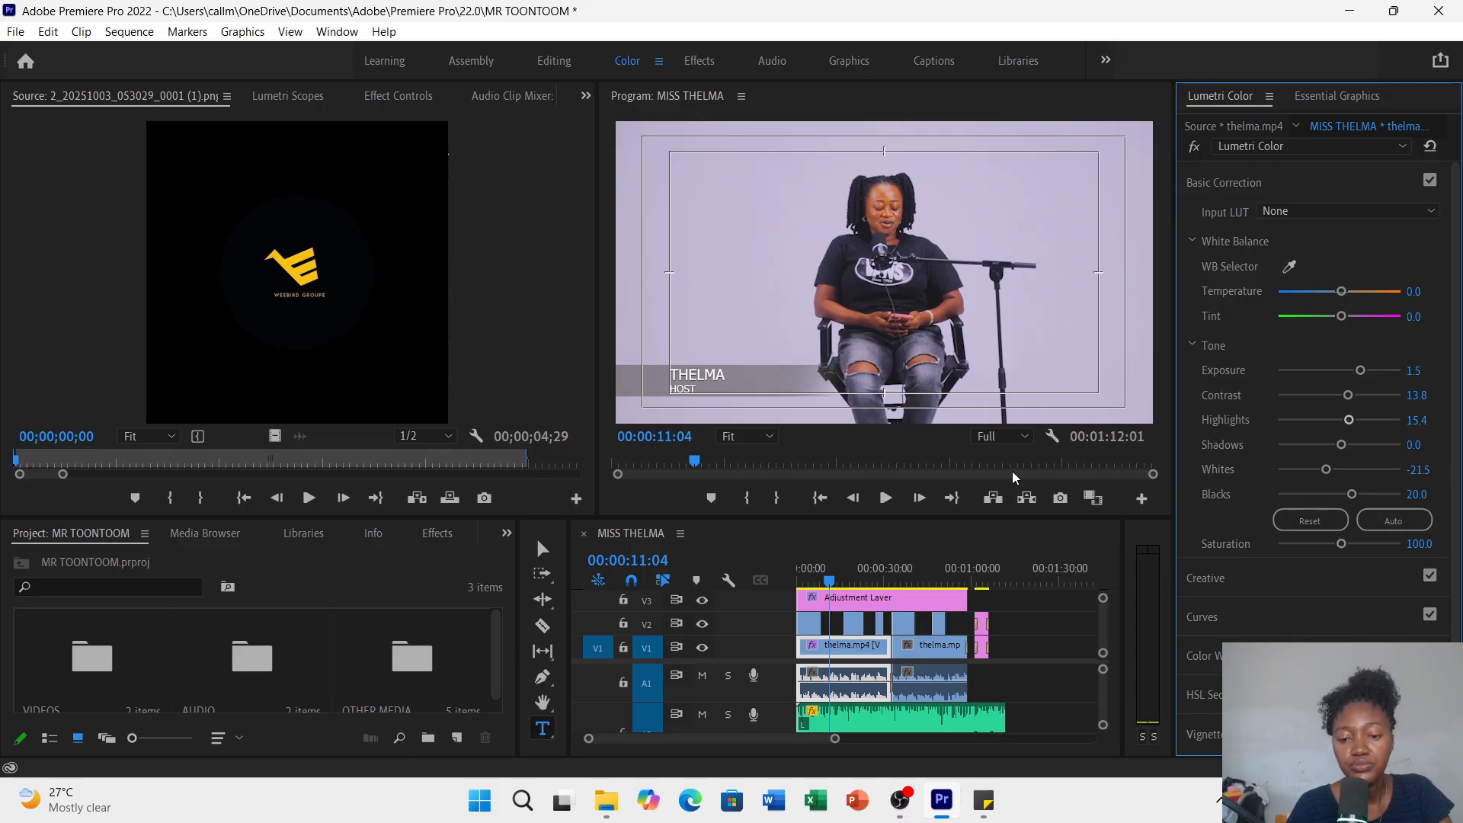
- Compare the two interview clips on V1, and copy the first clip's Lumetri Color effect to the second by pasting attributes
{"action": "left_click", "coordinate": [865, 572]}
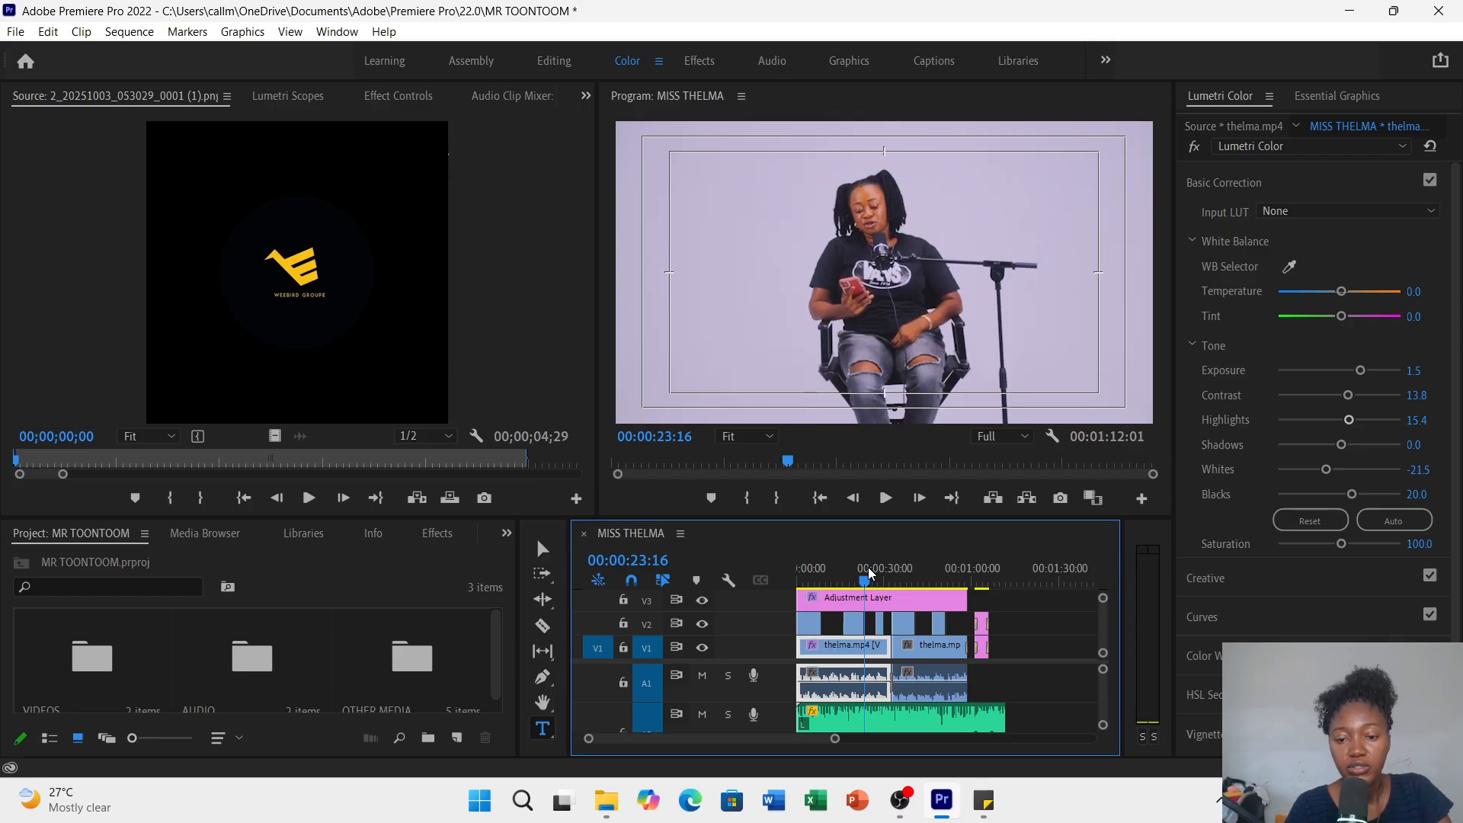
{"action": "left_click", "coordinate": [924, 567]}
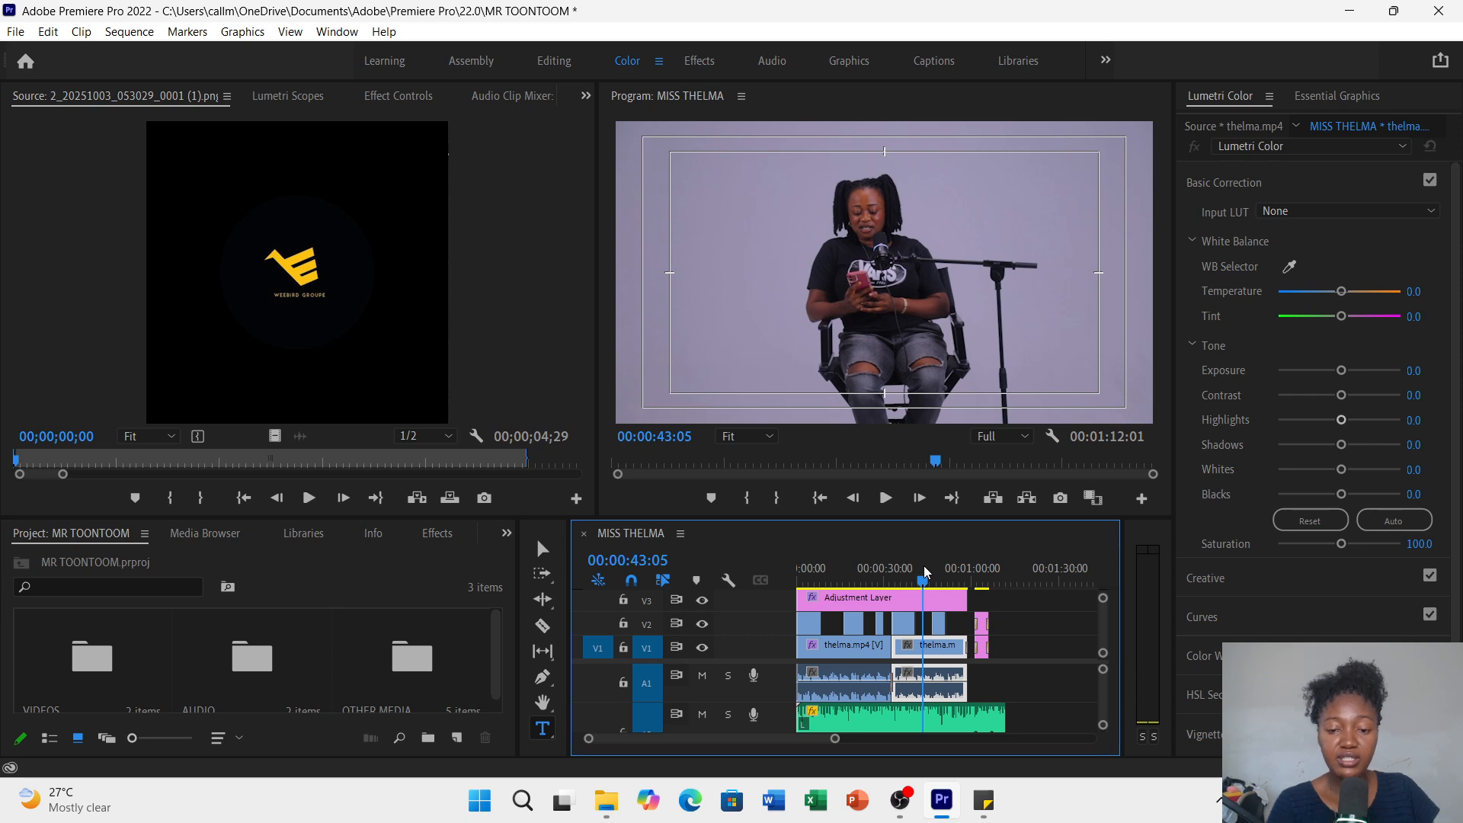
{"action": "left_click", "coordinate": [837, 568]}
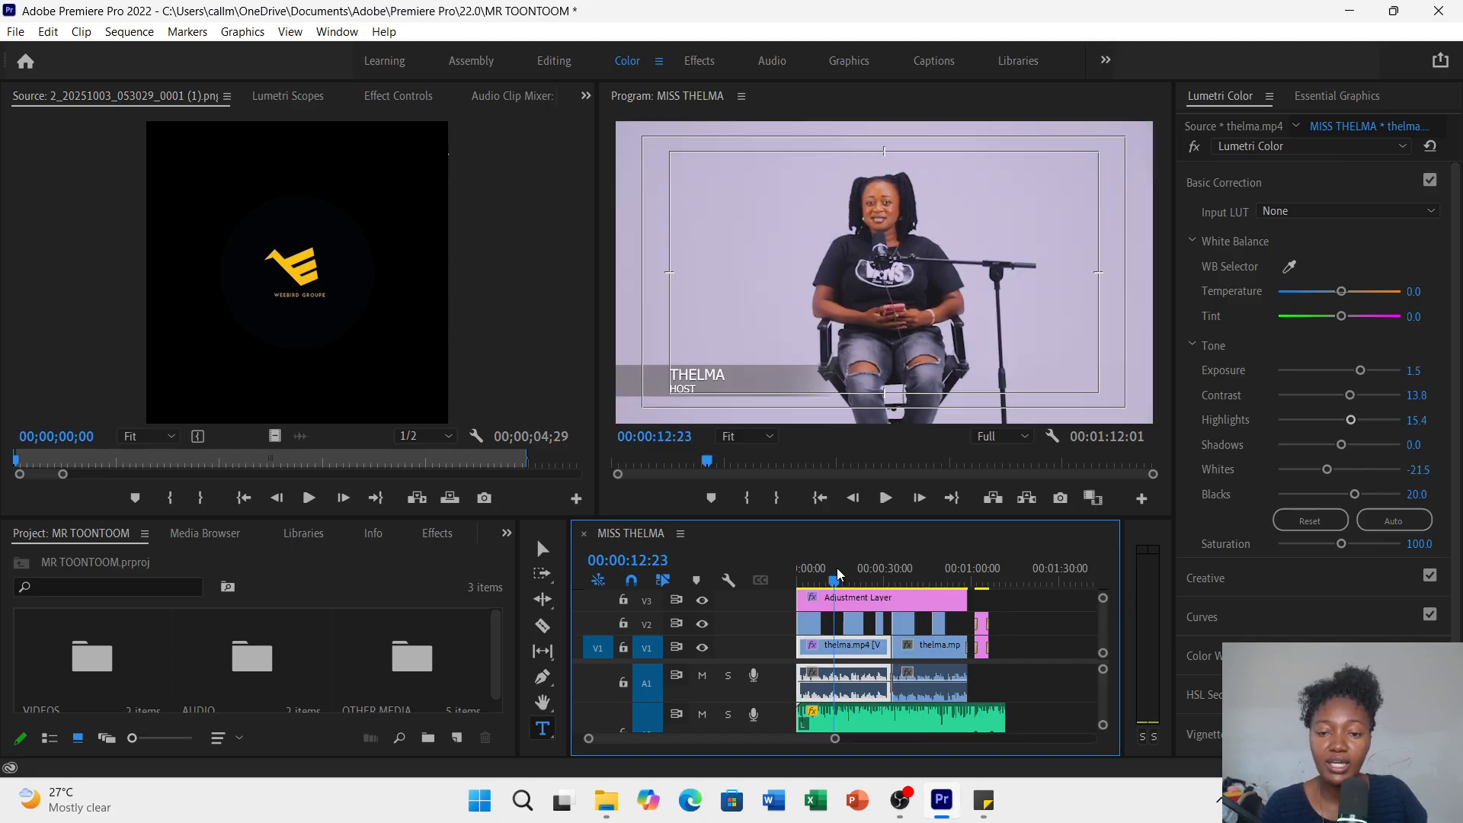
{"action": "right_click", "coordinate": [838, 645]}
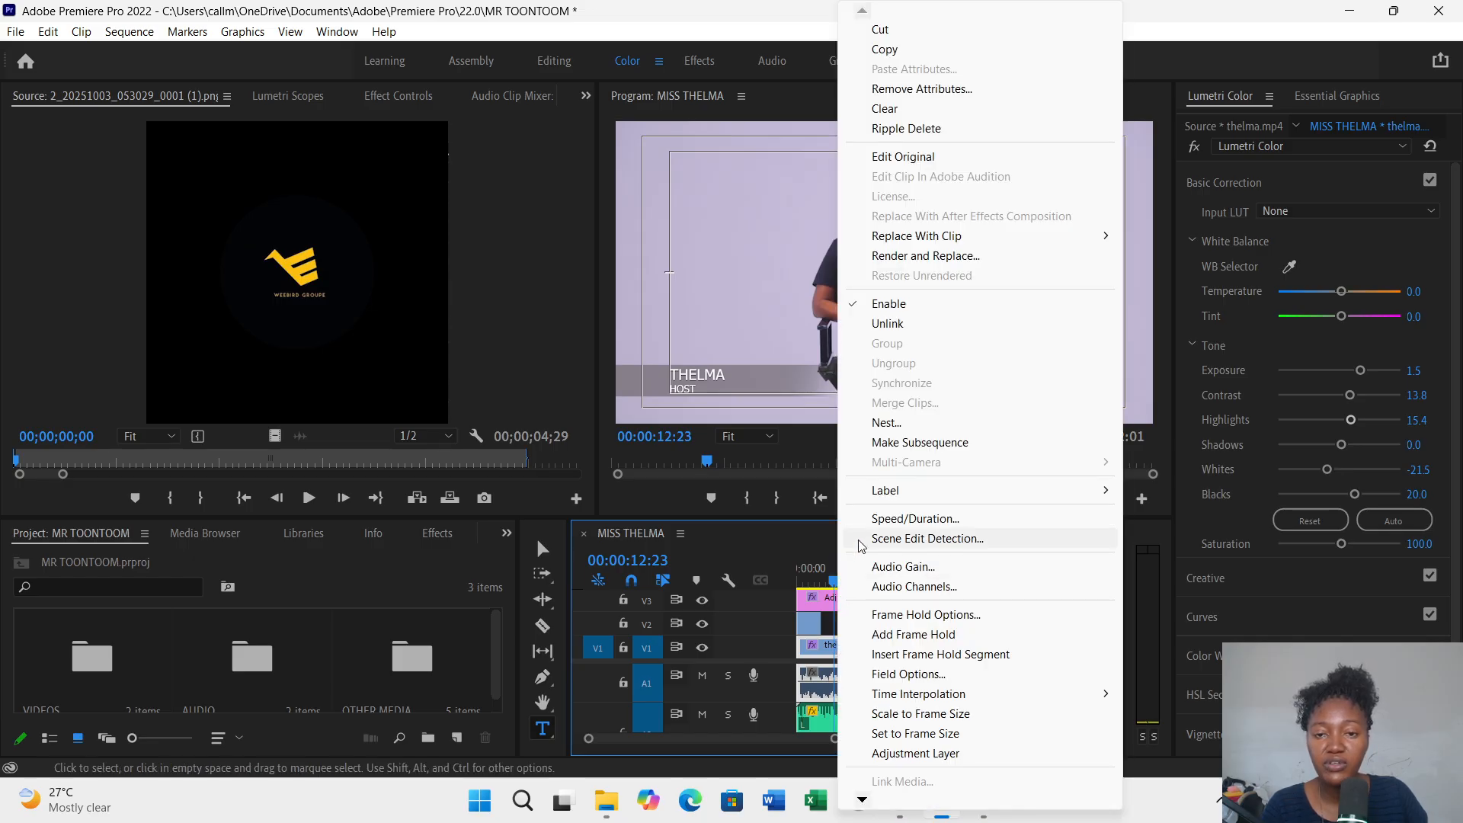
{"action": "left_click", "coordinate": [887, 50]}
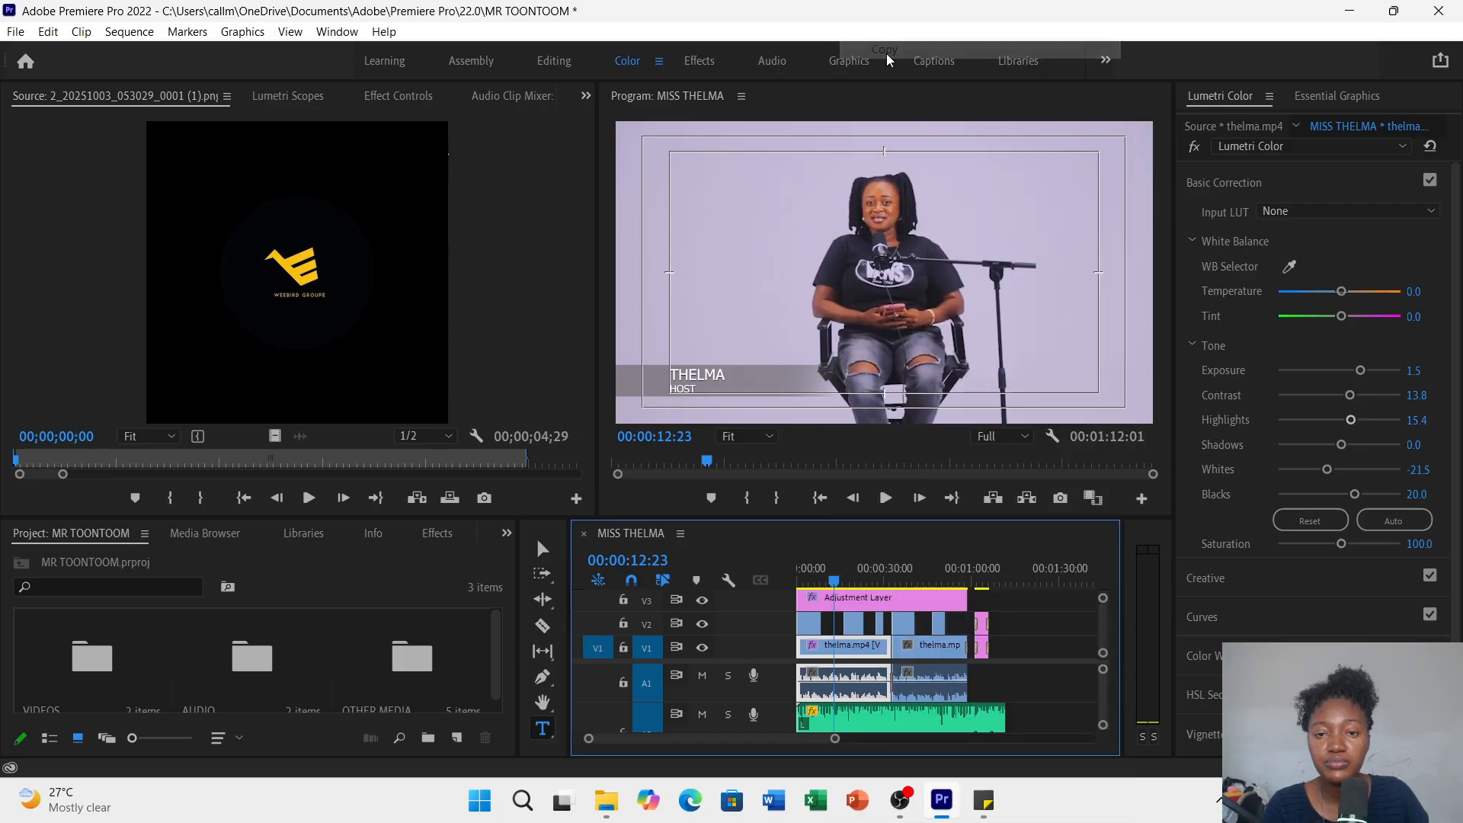
{"action": "left_click", "coordinate": [924, 650]}
{"action": "right_click", "coordinate": [926, 653]}
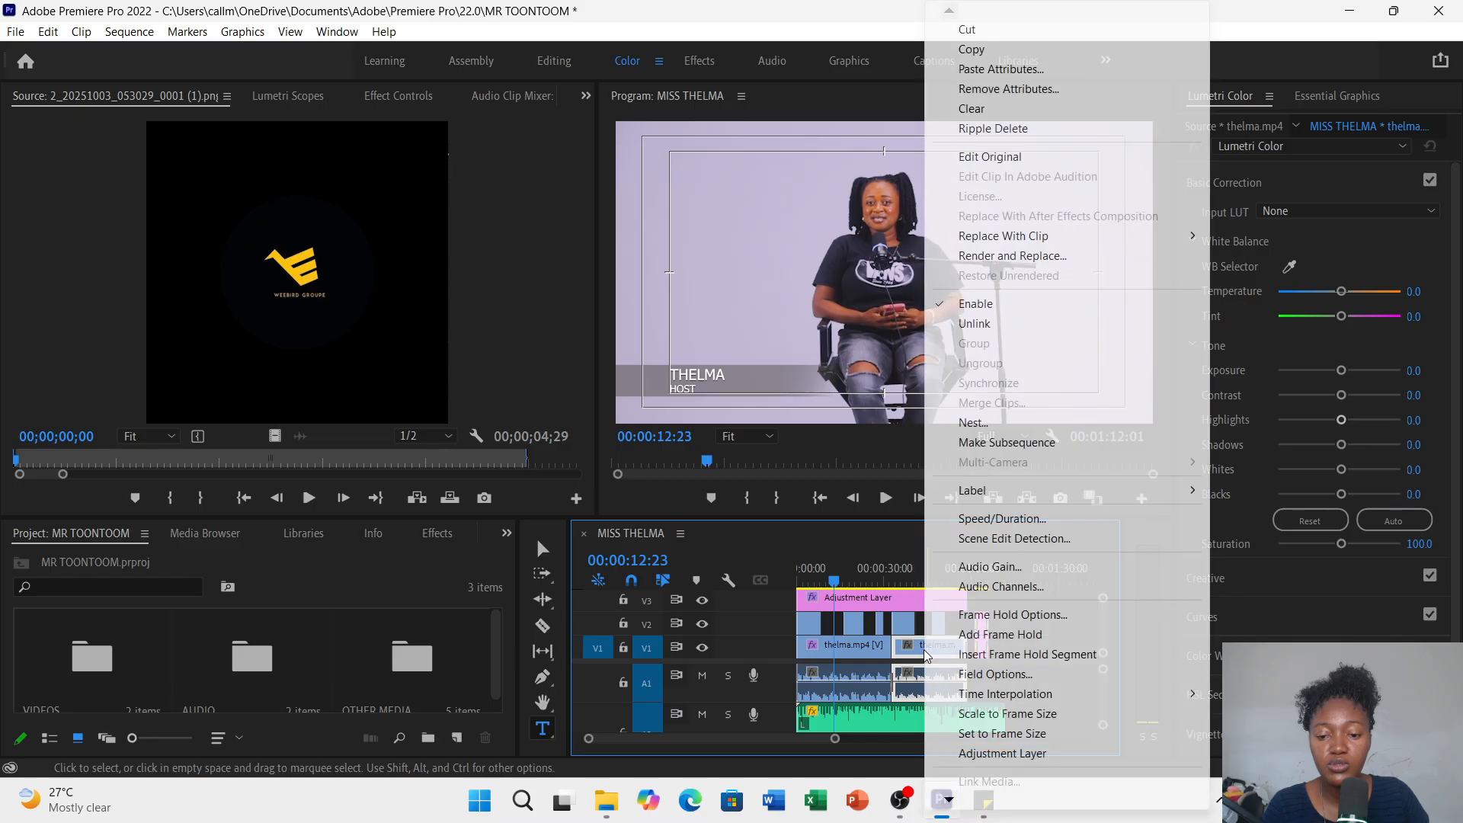
{"action": "left_click", "coordinate": [1035, 70]}
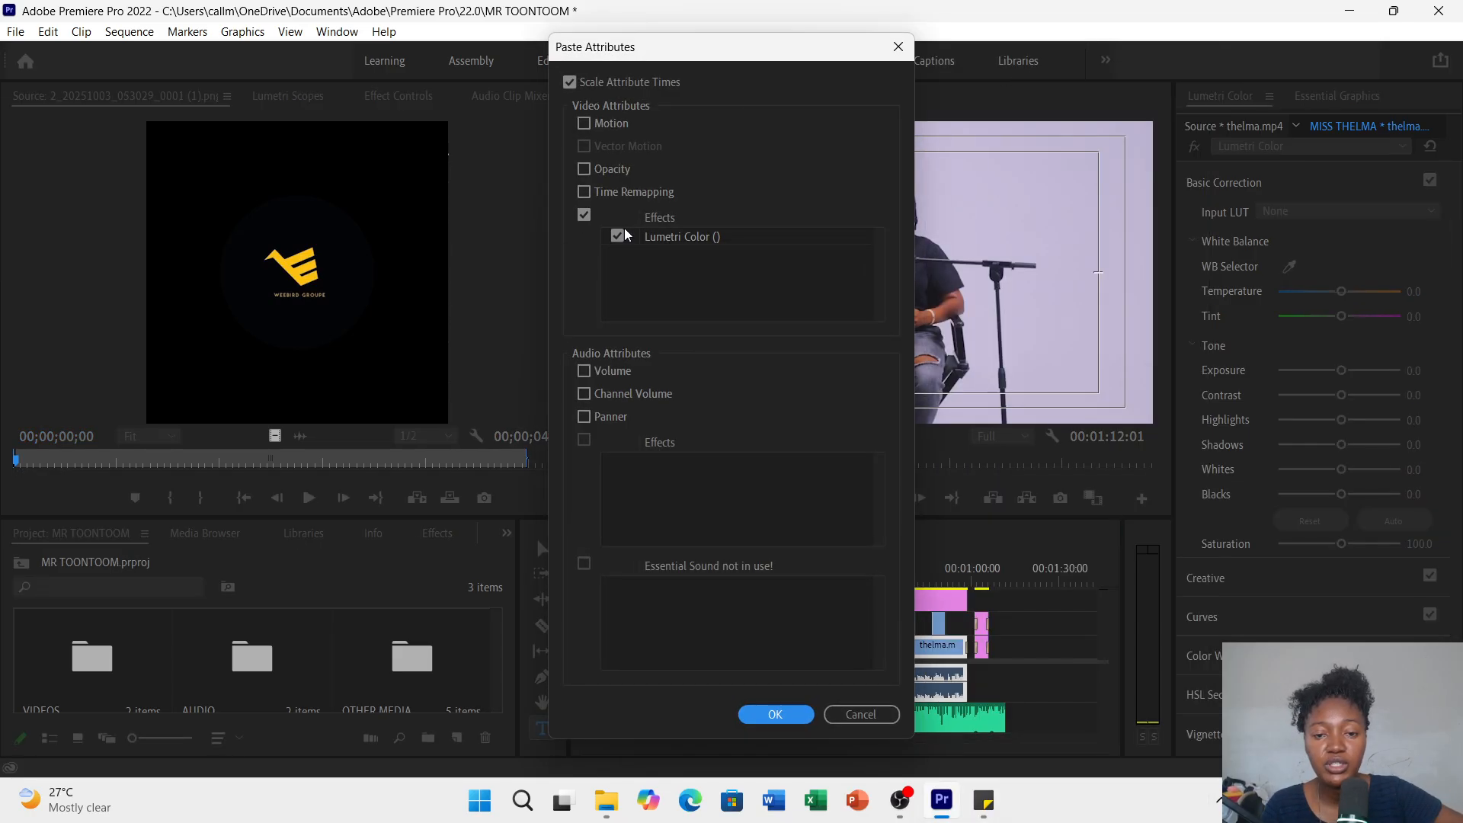
{"action": "left_click", "coordinate": [793, 712]}
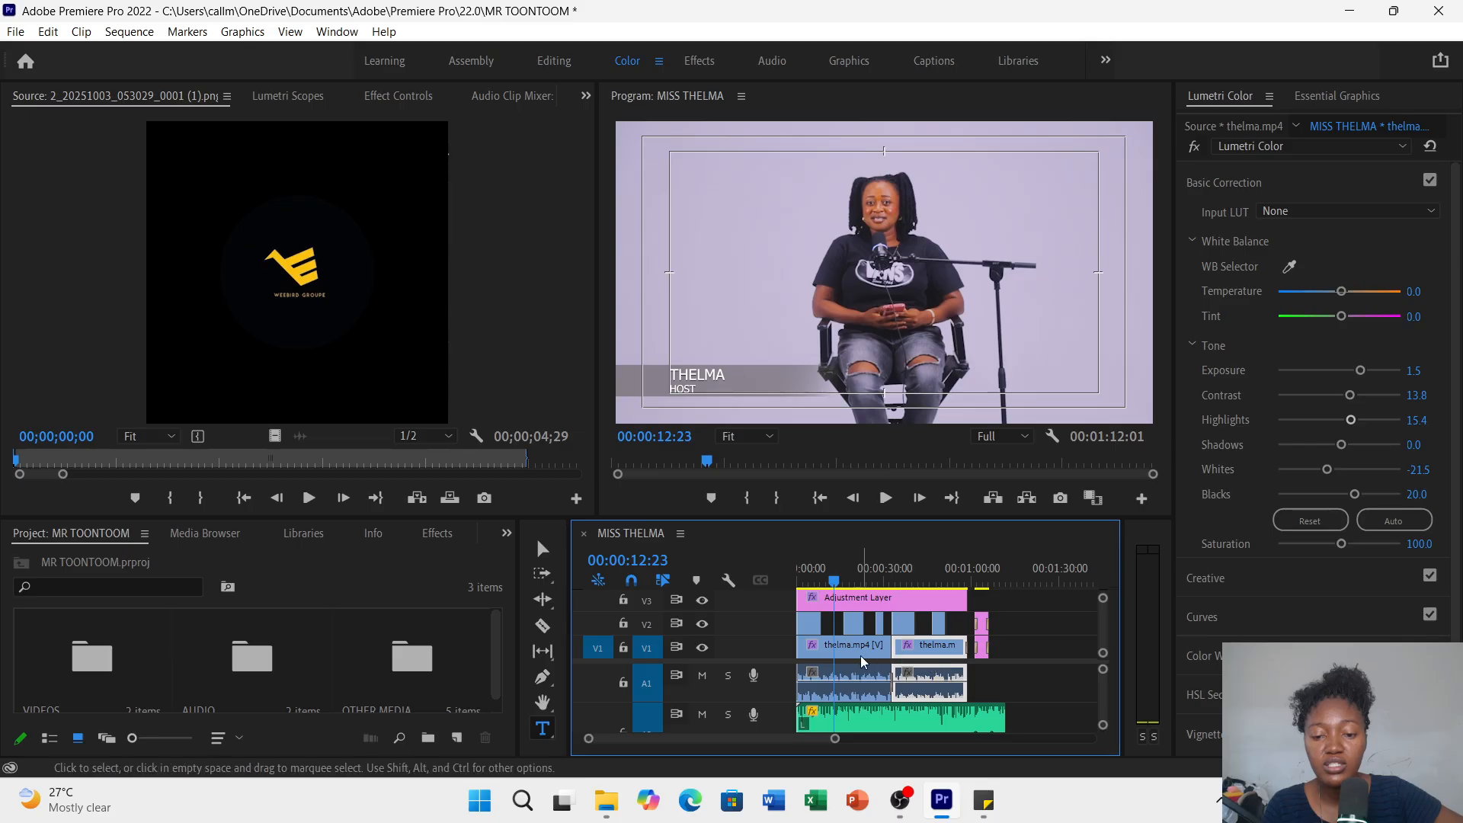
- Check the second clip's wide shot, and play the sequence from the start to review the color match between shots
{"action": "left_click", "coordinate": [921, 571]}
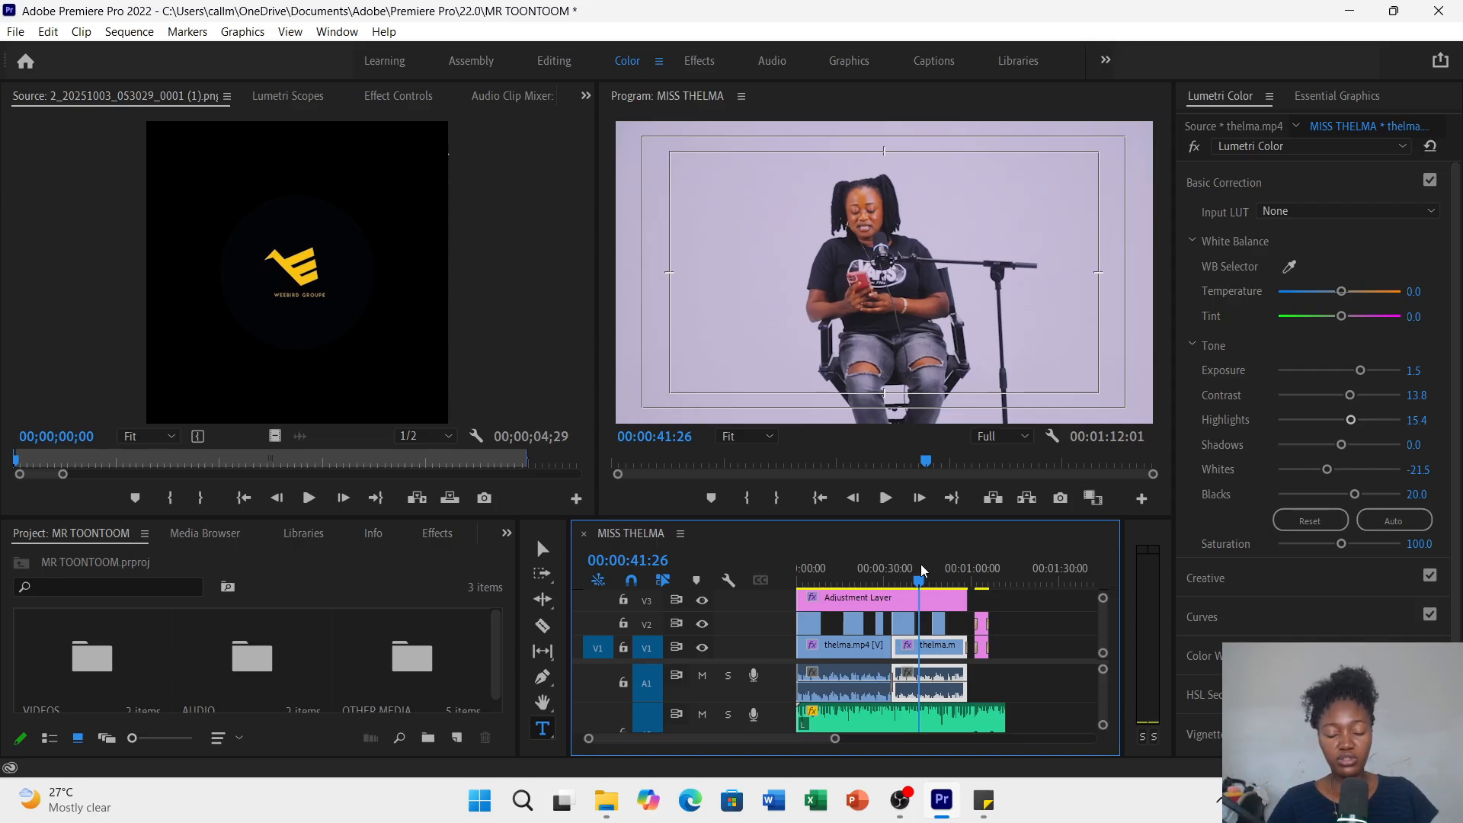
{"action": "left_click", "coordinate": [800, 576]}
{"action": "left_click", "coordinate": [886, 499]}
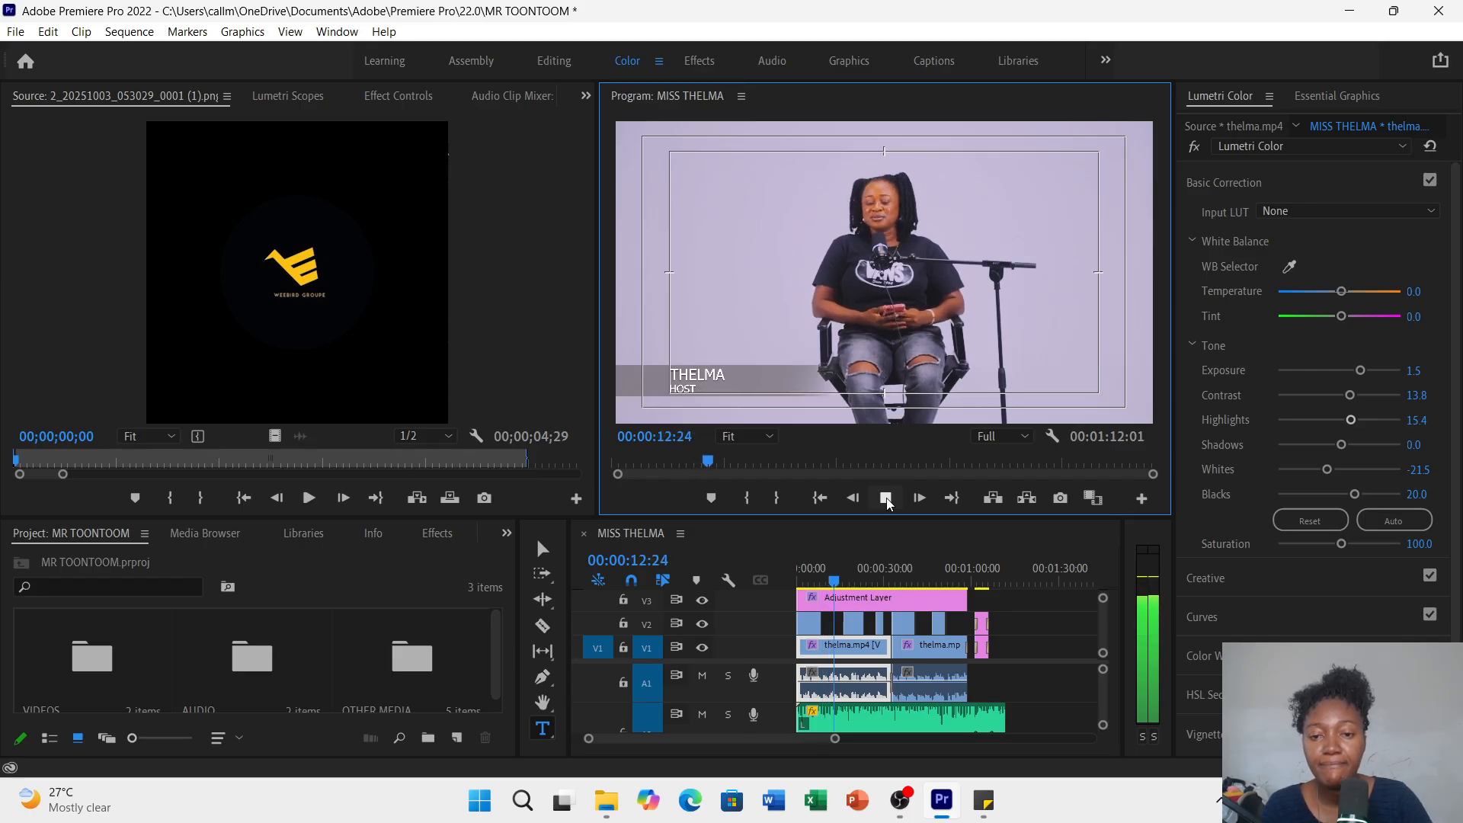
{"action": "left_click", "coordinate": [887, 498]}
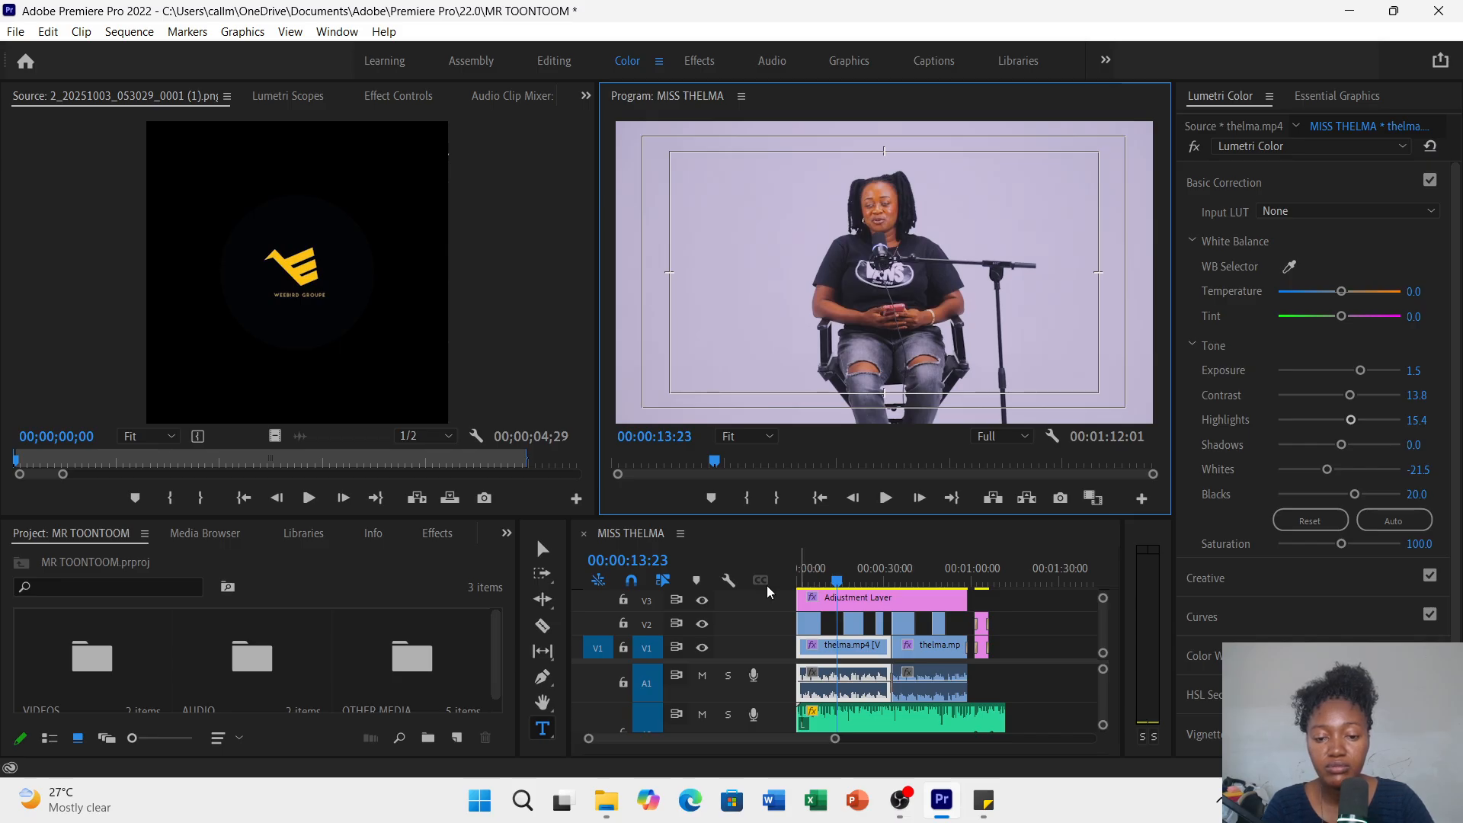
- Hide the adjustment layer's V3 track to compare the opening close-up without the overall grade, and show the track again
{"action": "left_click", "coordinate": [702, 601]}
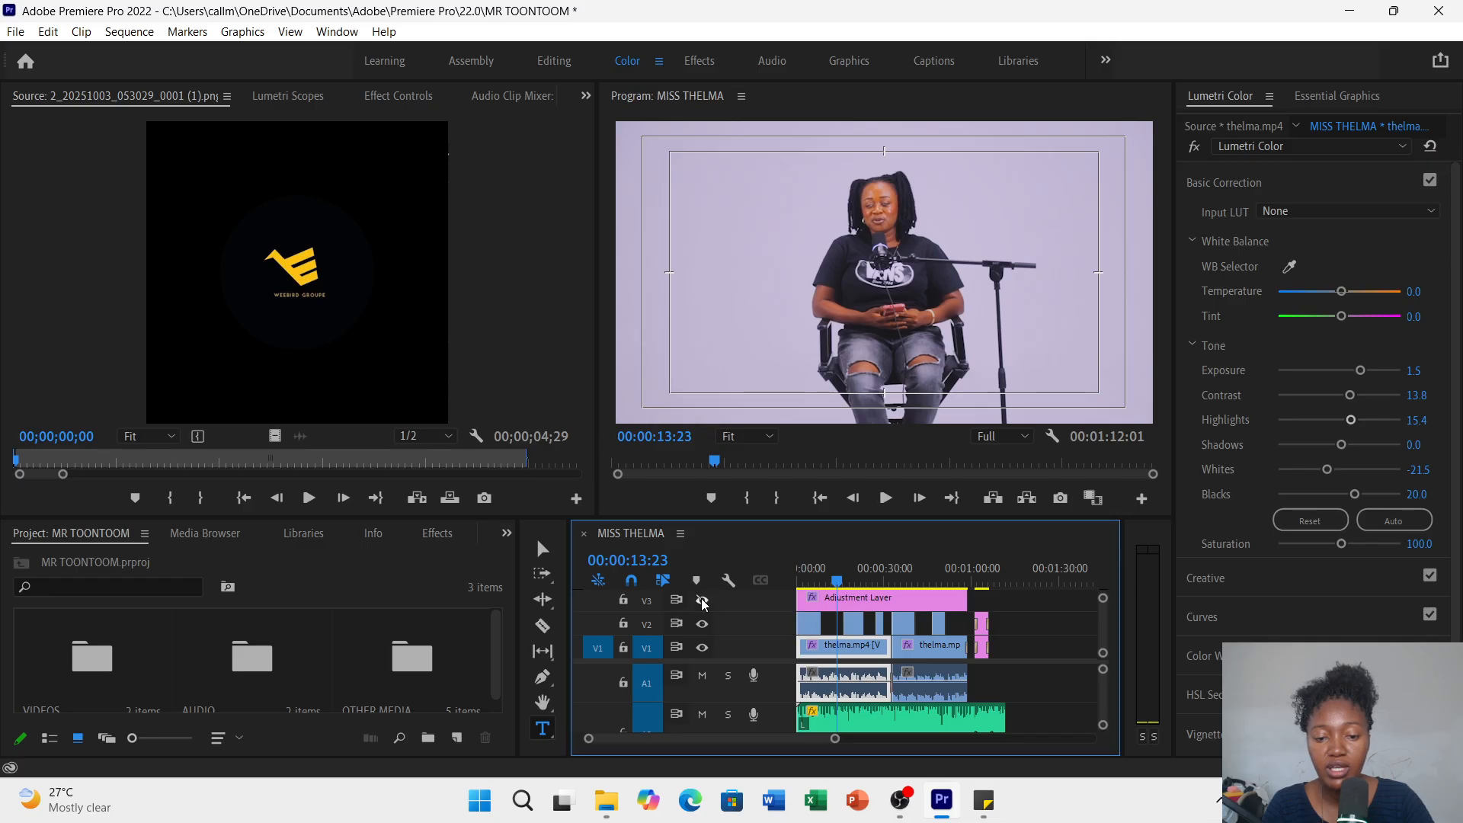
{"action": "left_click", "coordinate": [807, 570]}
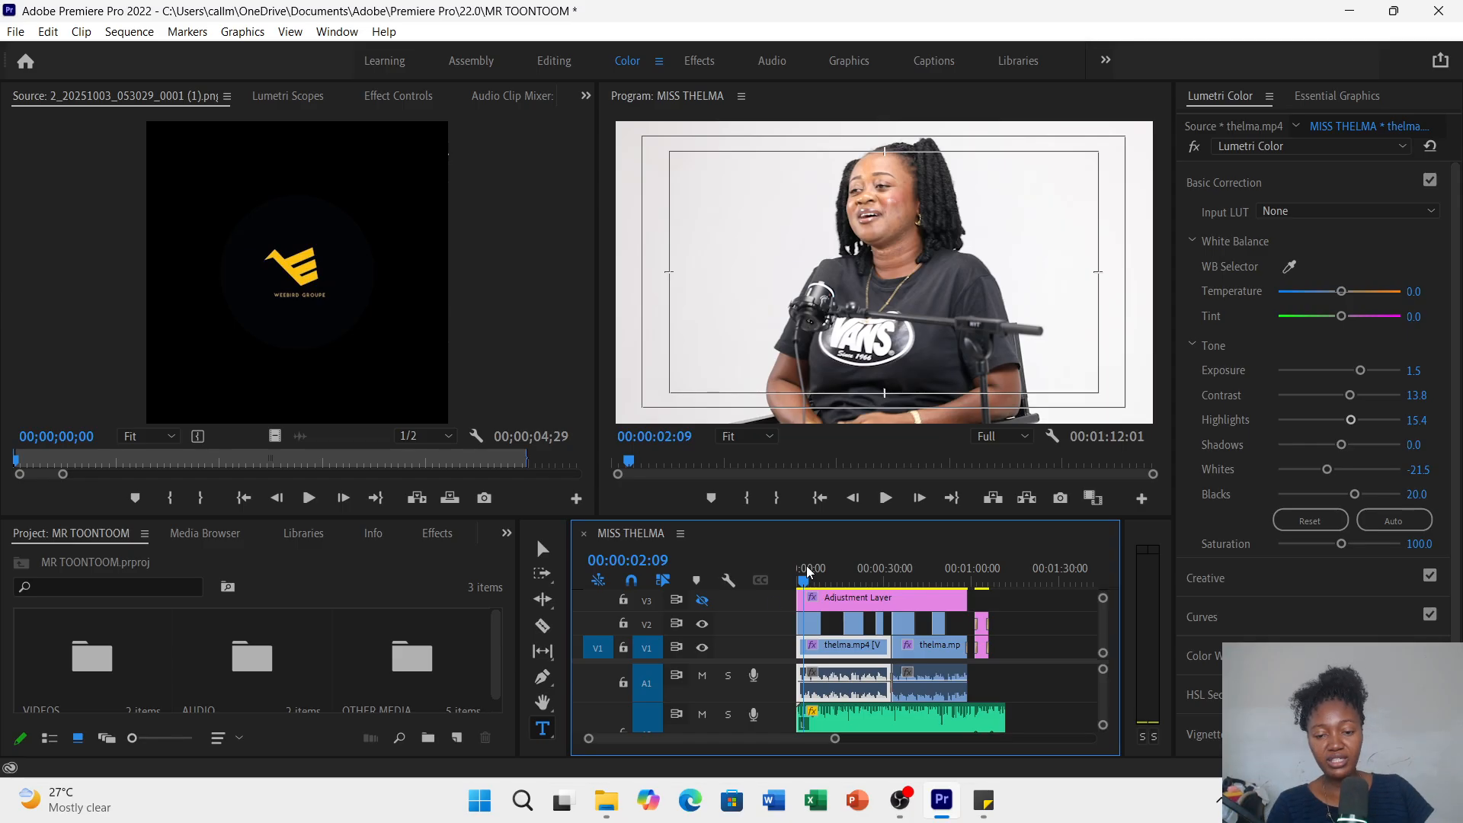
{"action": "left_click", "coordinate": [702, 601]}
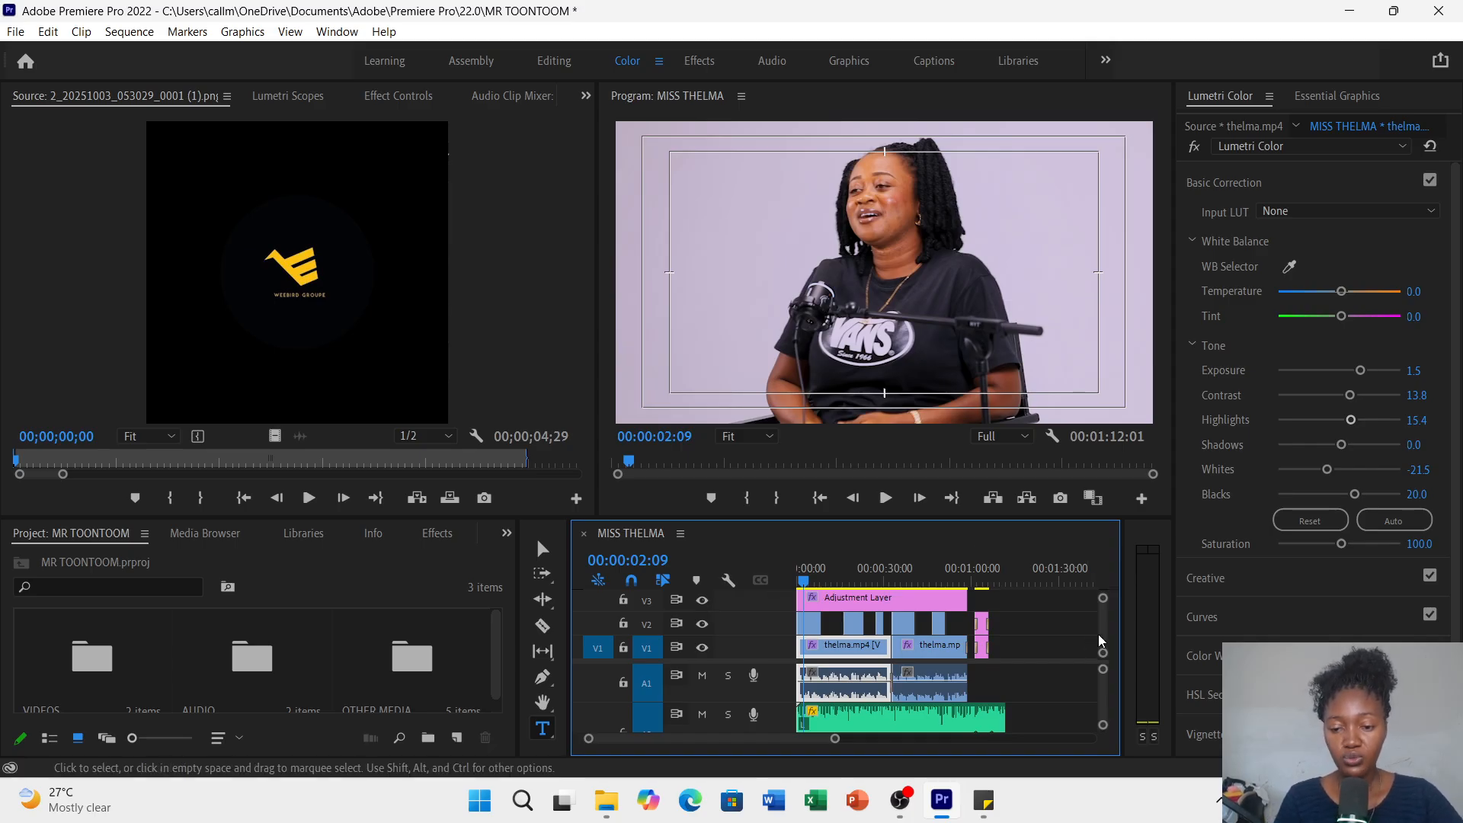
{"action": "scroll", "coordinate": [1106, 633], "scroll_direction": "up", "scroll_amount": 2}
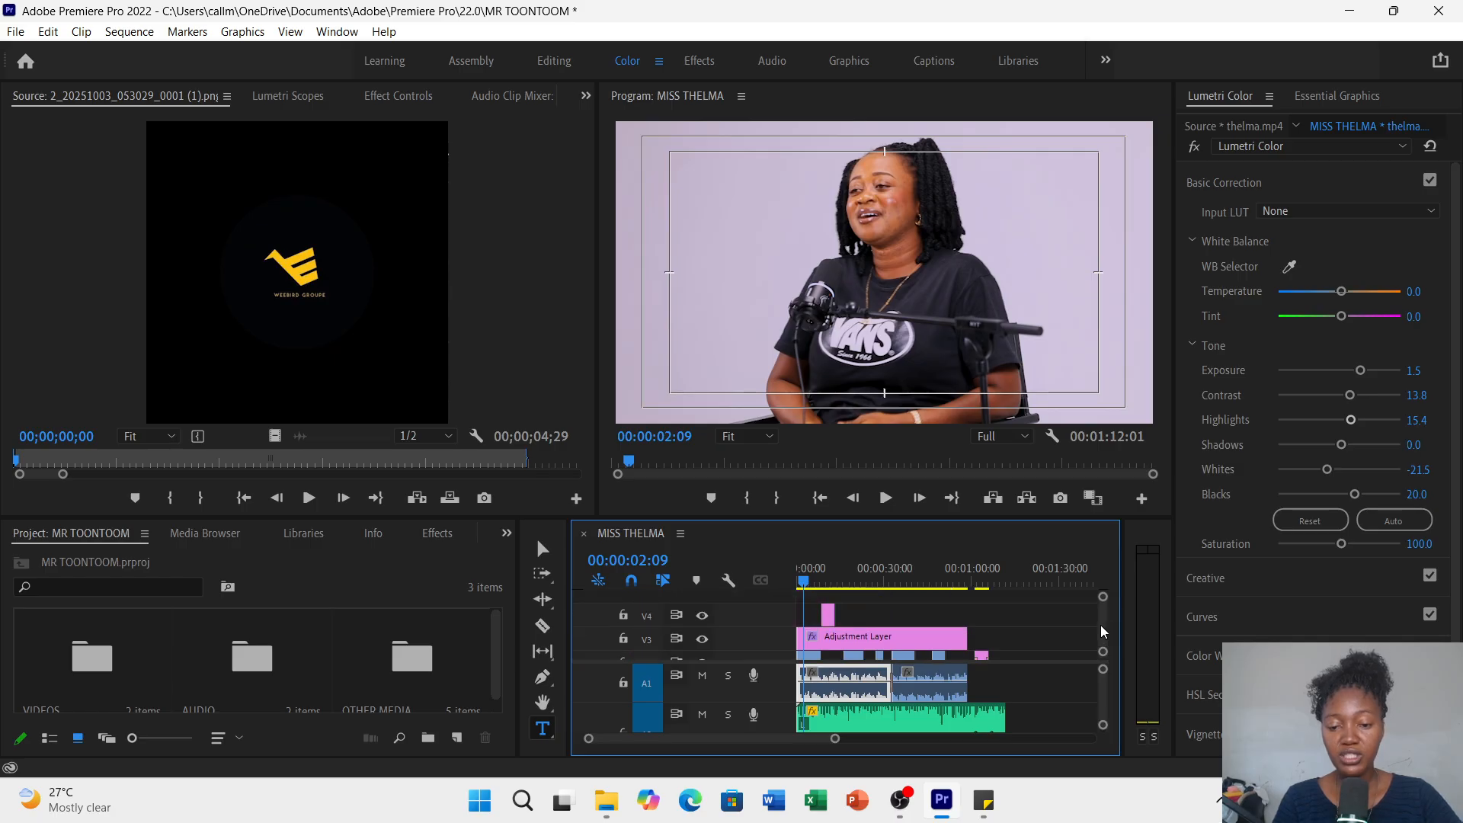
{"action": "scroll", "coordinate": [1101, 625], "scroll_direction": "down", "scroll_amount": 2}
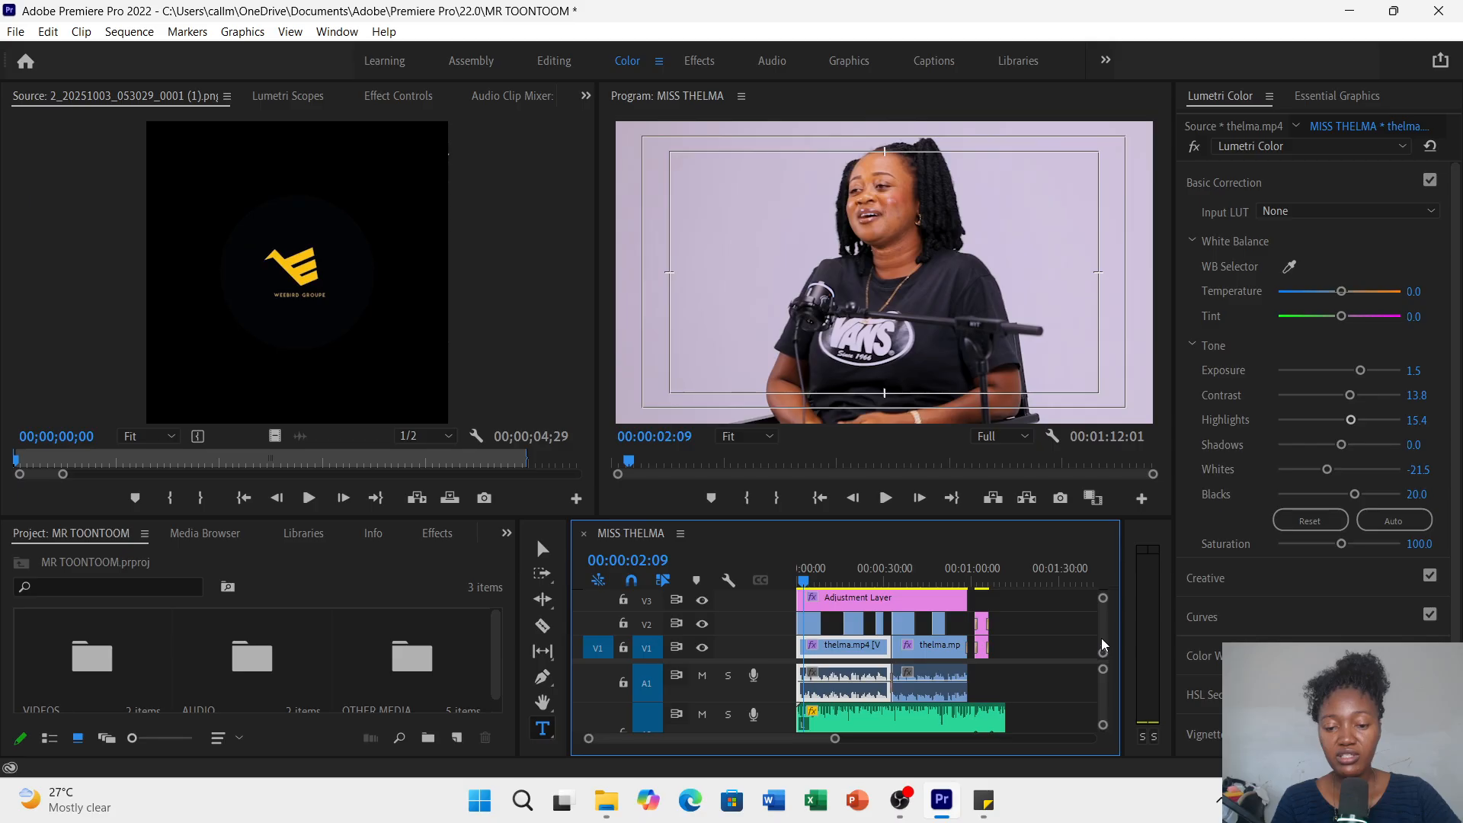
{"action": "scroll", "coordinate": [1100, 628], "scroll_direction": "up", "scroll_amount": 2}
{"action": "scroll", "coordinate": [1098, 640], "scroll_direction": "down", "scroll_amount": 2}
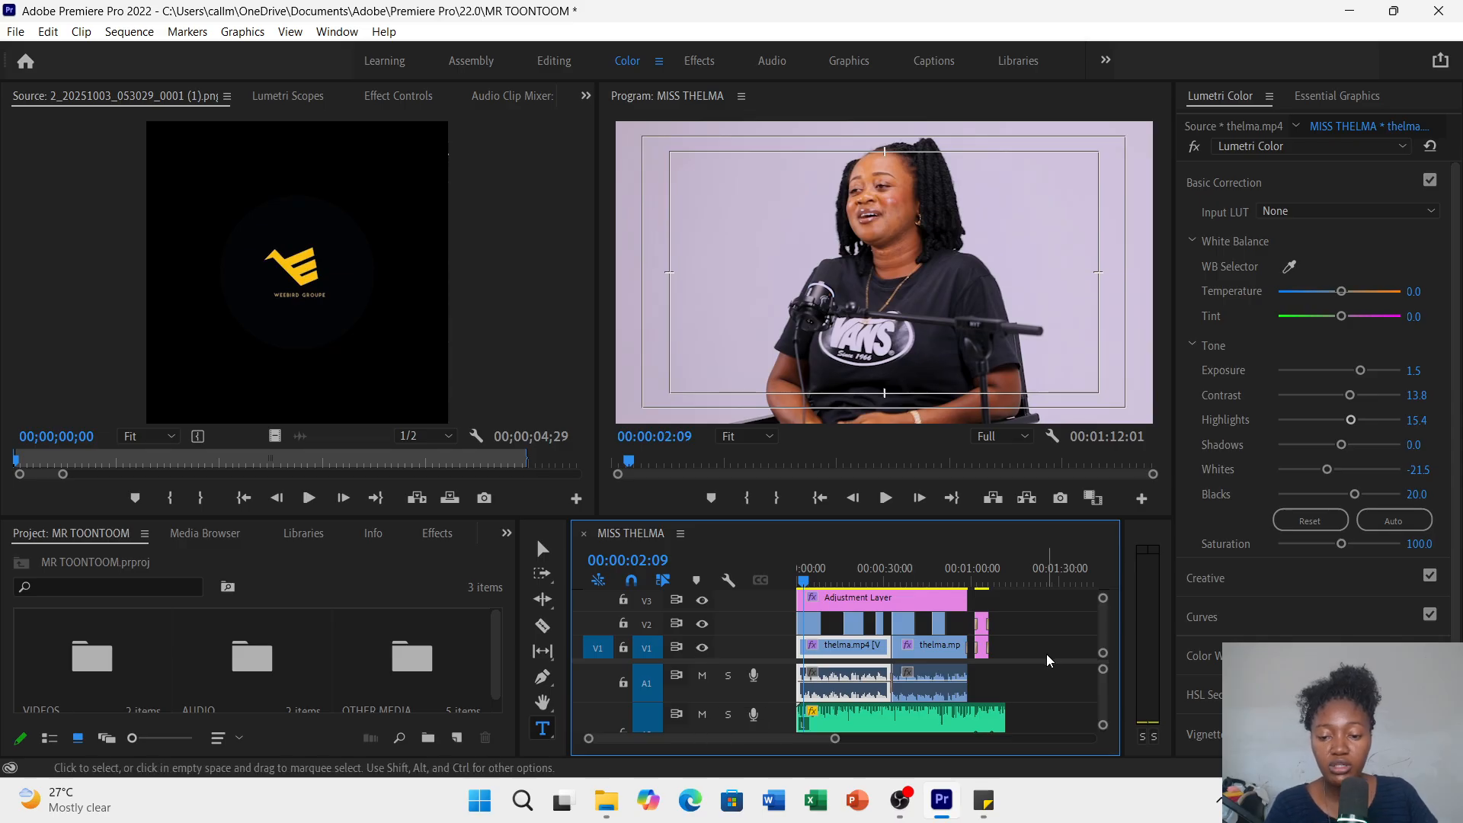
{"action": "scroll", "coordinate": [1105, 633], "scroll_direction": "up", "scroll_amount": 2}
{"action": "scroll", "coordinate": [1105, 628], "scroll_direction": "up", "scroll_amount": 1}
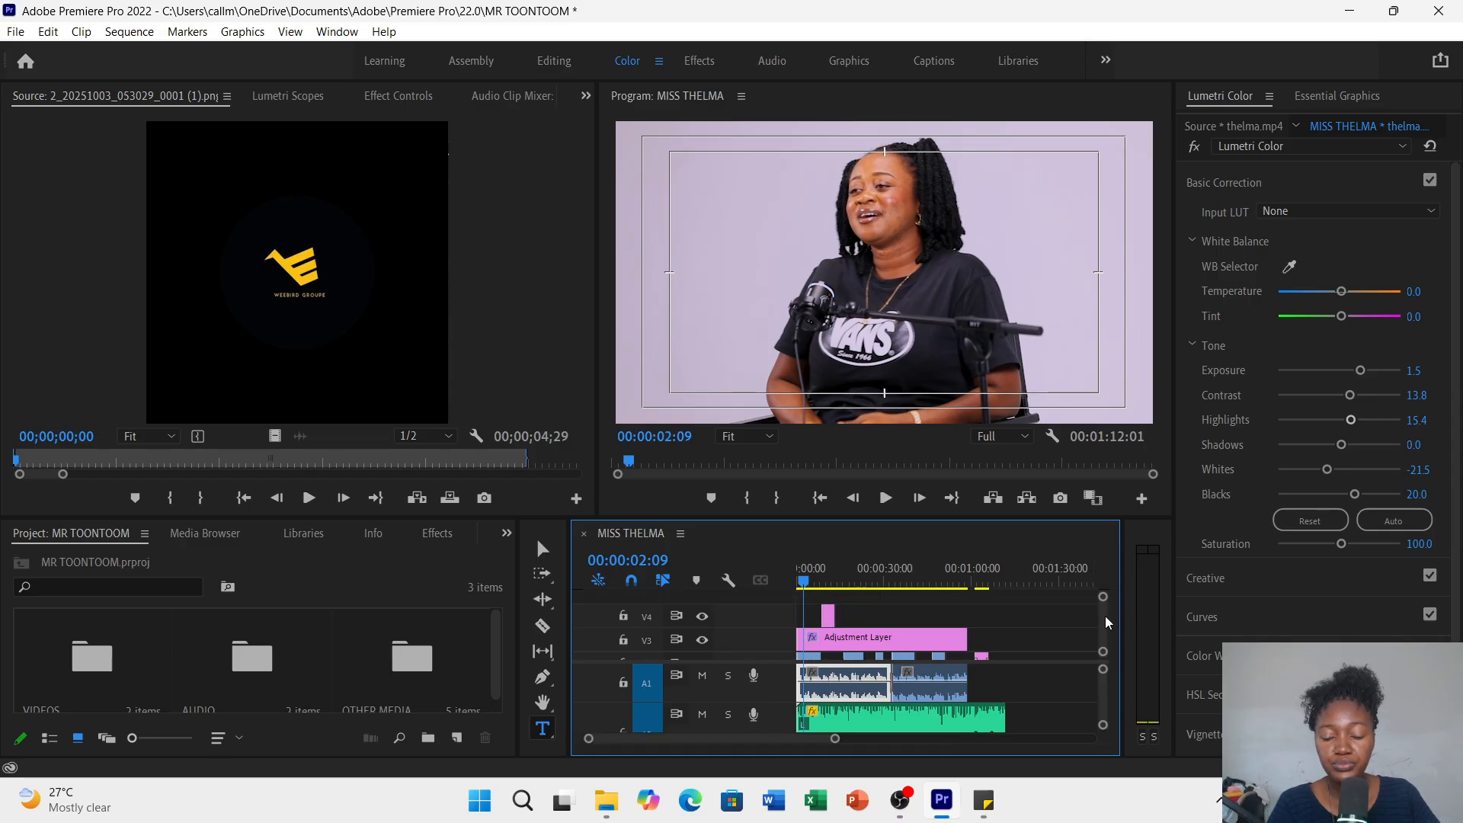
- Move the playhead to the end of the background music, at about 00:01:12
{"action": "left_click", "coordinate": [994, 573]}
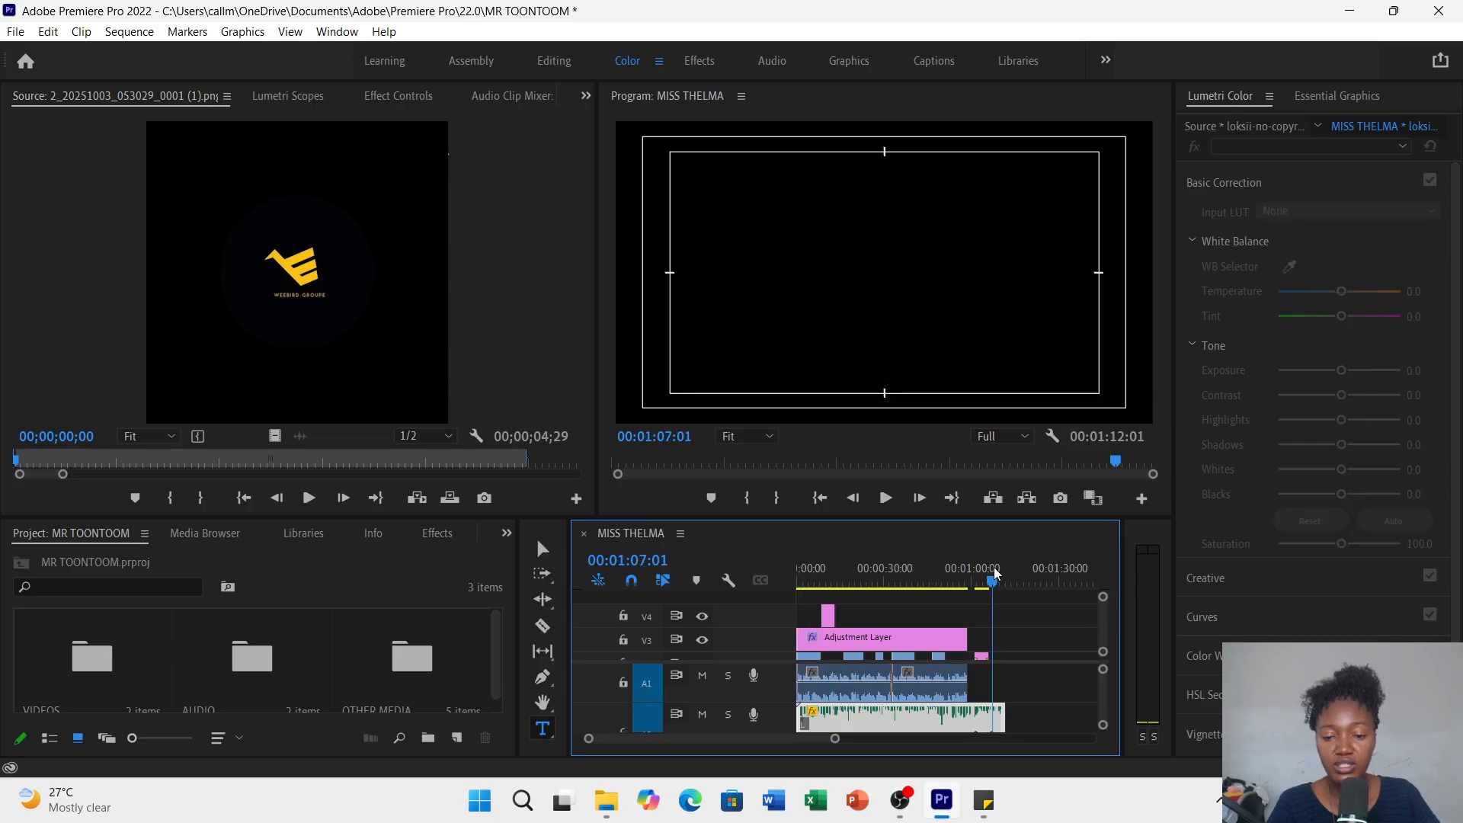
{"action": "left_click_drag", "start_coordinate": [994, 573], "coordinate": [1010, 579]}
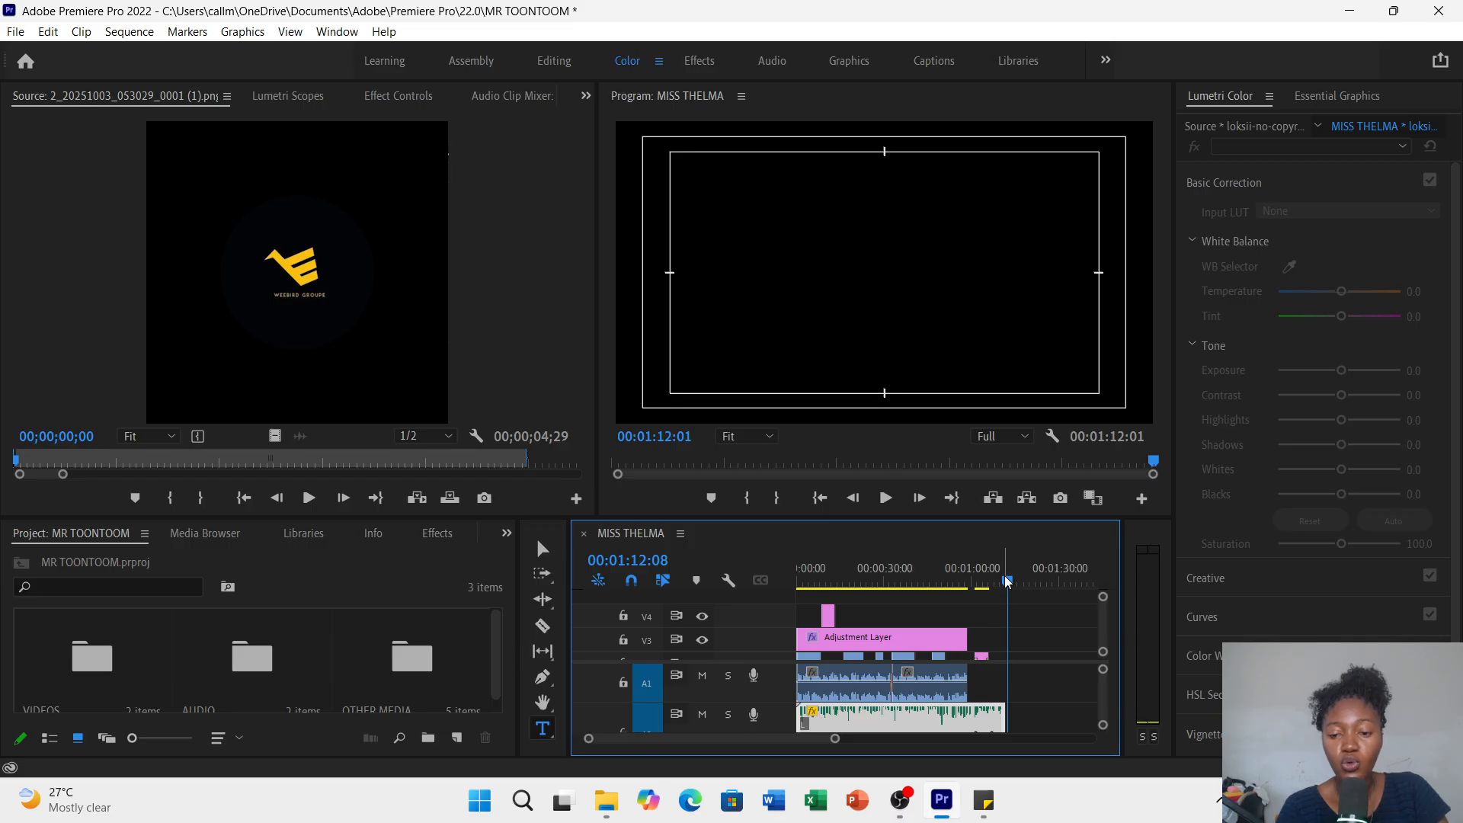
- Mark the sequence's Out point at 00:01:12:08, the end of the background music, and render the marked range with Render In to Out
{"action": "key", "text": "o"}
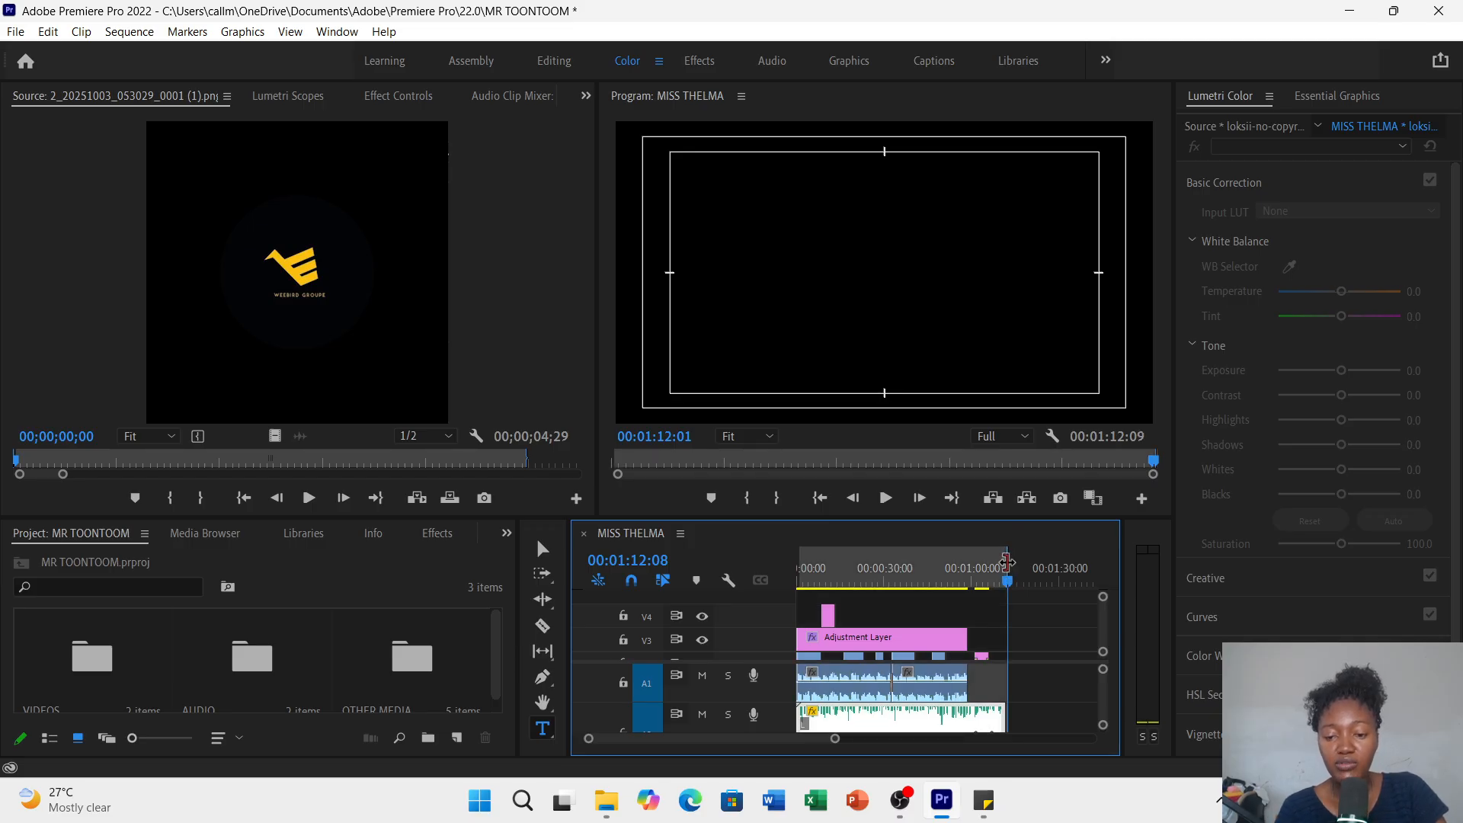
{"action": "mouse_move", "coordinate": [1006, 562]}
{"action": "left_mouse_down"}
{"action": "mouse_move", "coordinate": [931, 571]}
{"action": "mouse_move", "coordinate": [1058, 572]}
{"action": "mouse_move", "coordinate": [994, 572]}
{"action": "mouse_move", "coordinate": [1025, 572]}
{"action": "mouse_move", "coordinate": [1009, 573]}
{"action": "left_mouse_up"}
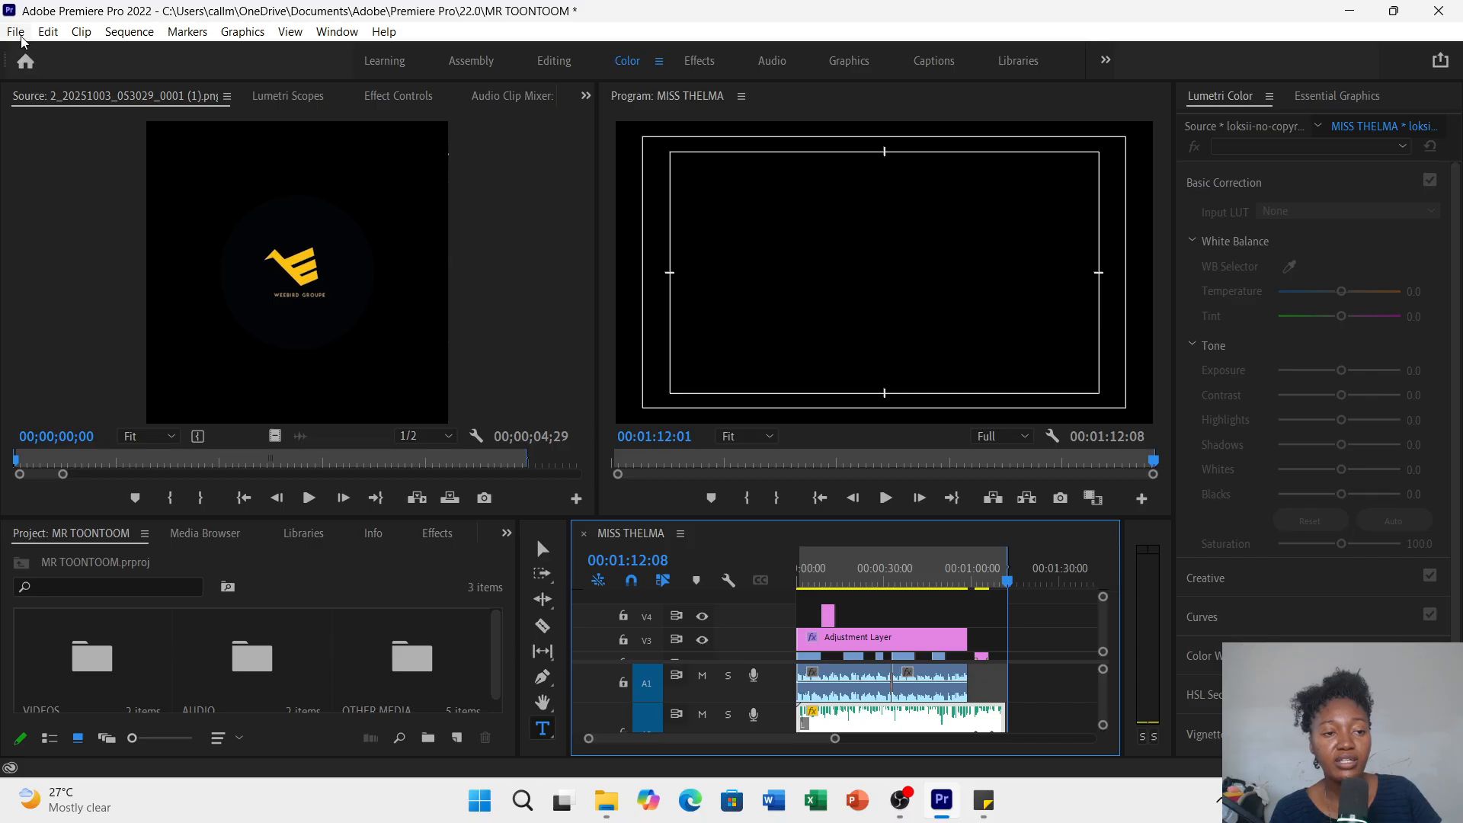
{"action": "left_click", "coordinate": [843, 564]}
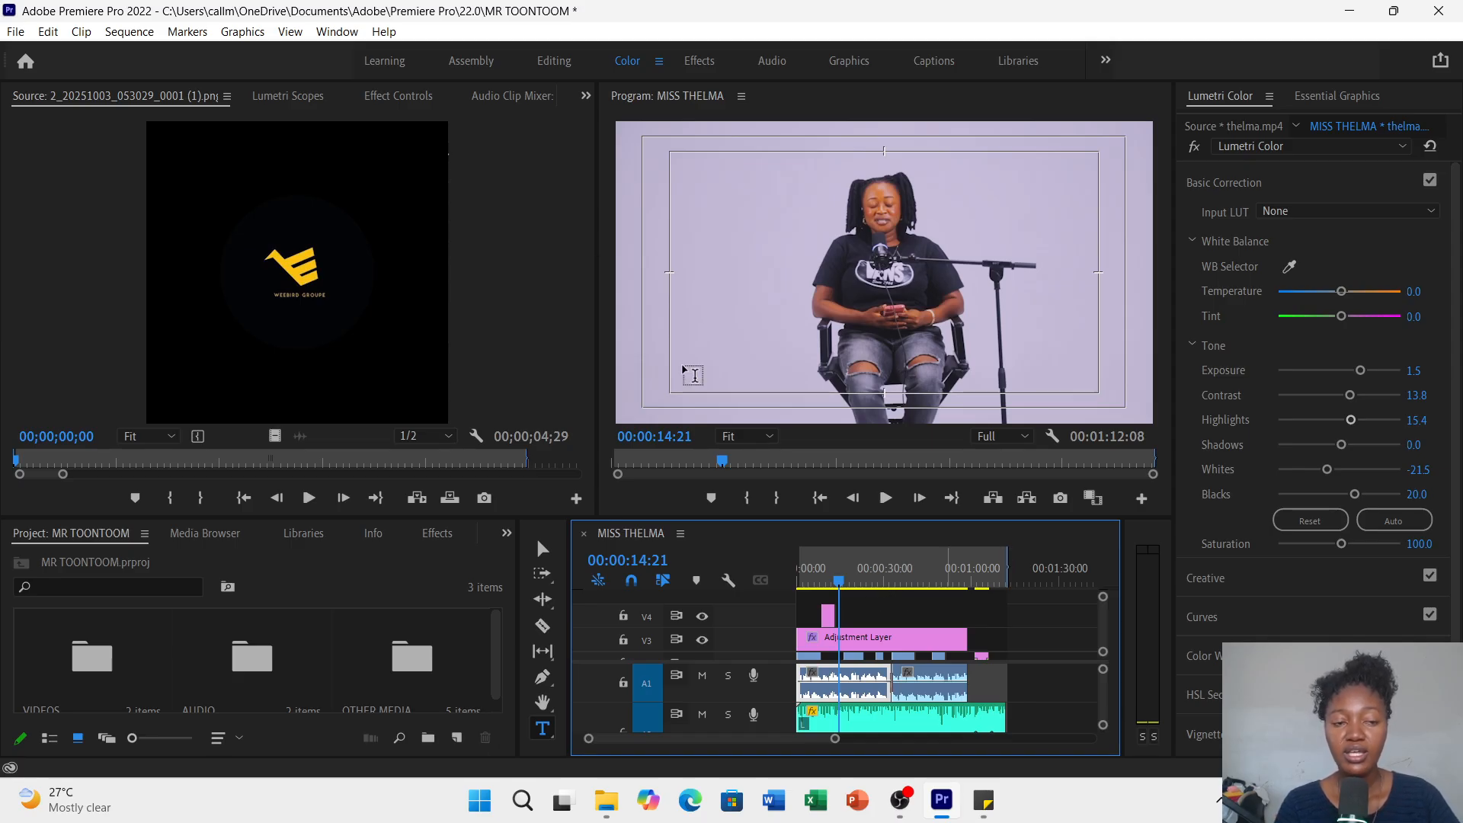
{"action": "left_click", "coordinate": [116, 31]}
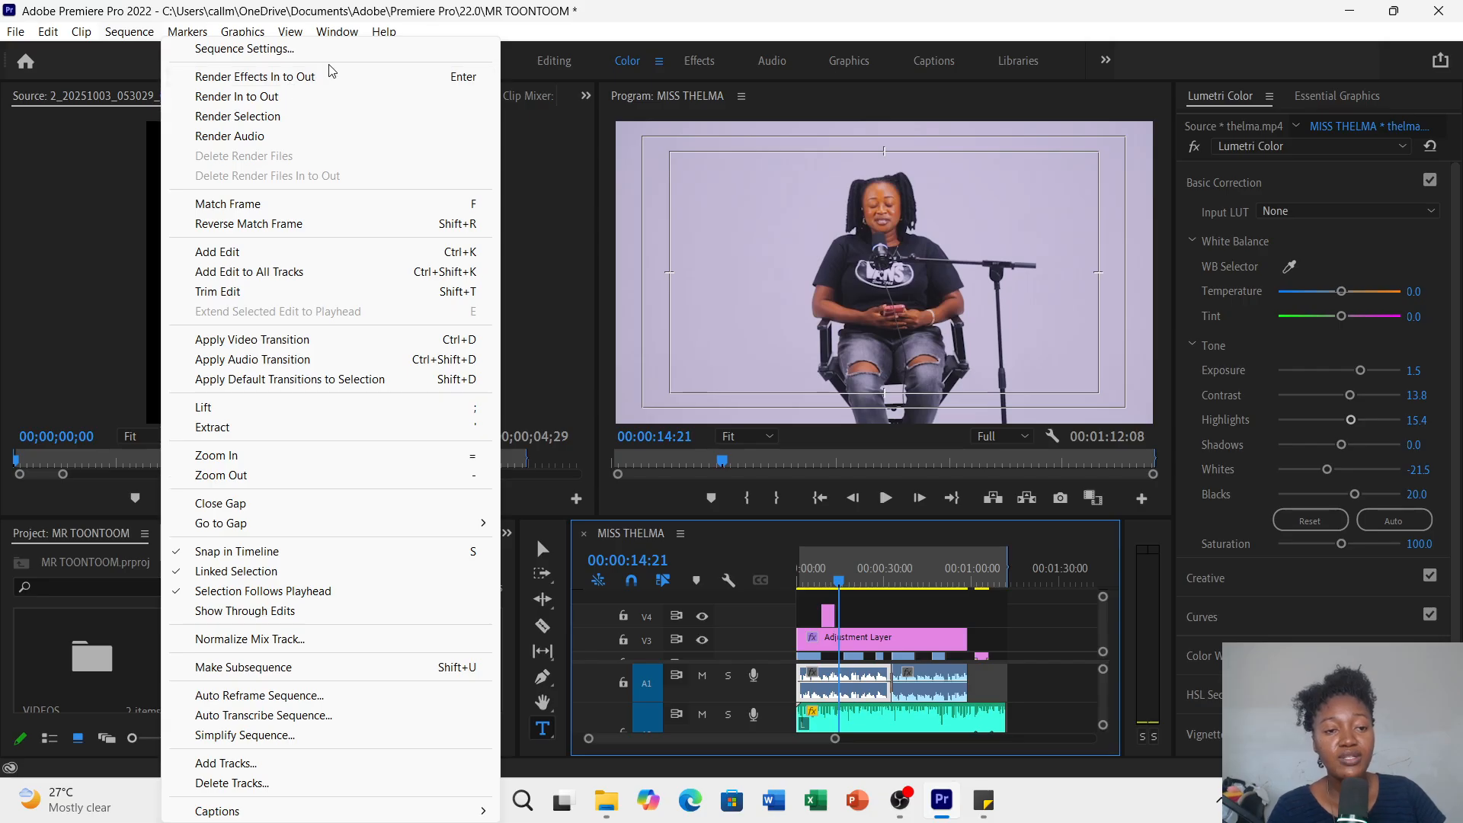
{"action": "left_click", "coordinate": [301, 106]}
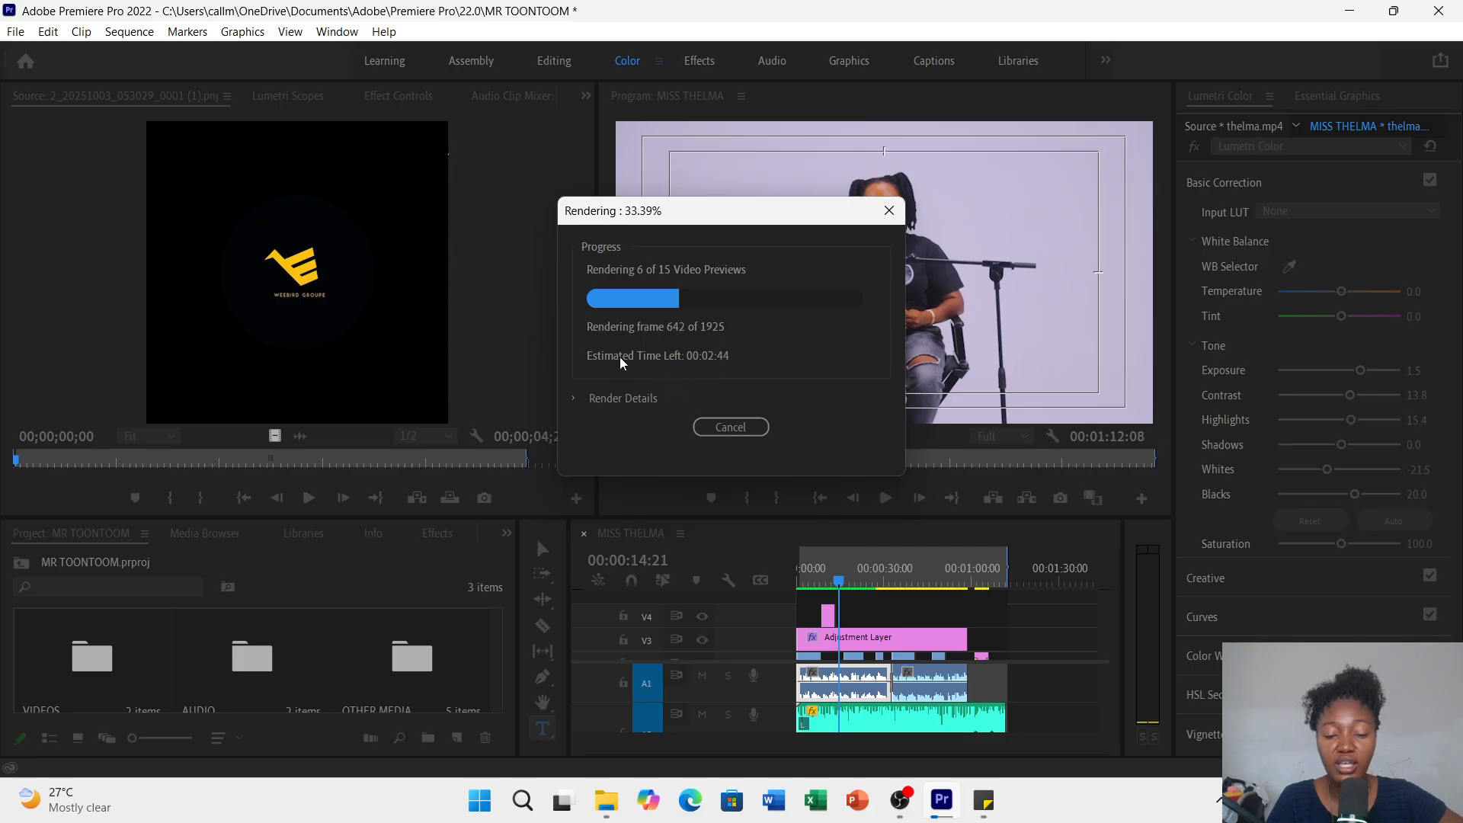
{"action": "left_click", "coordinate": [574, 396]}
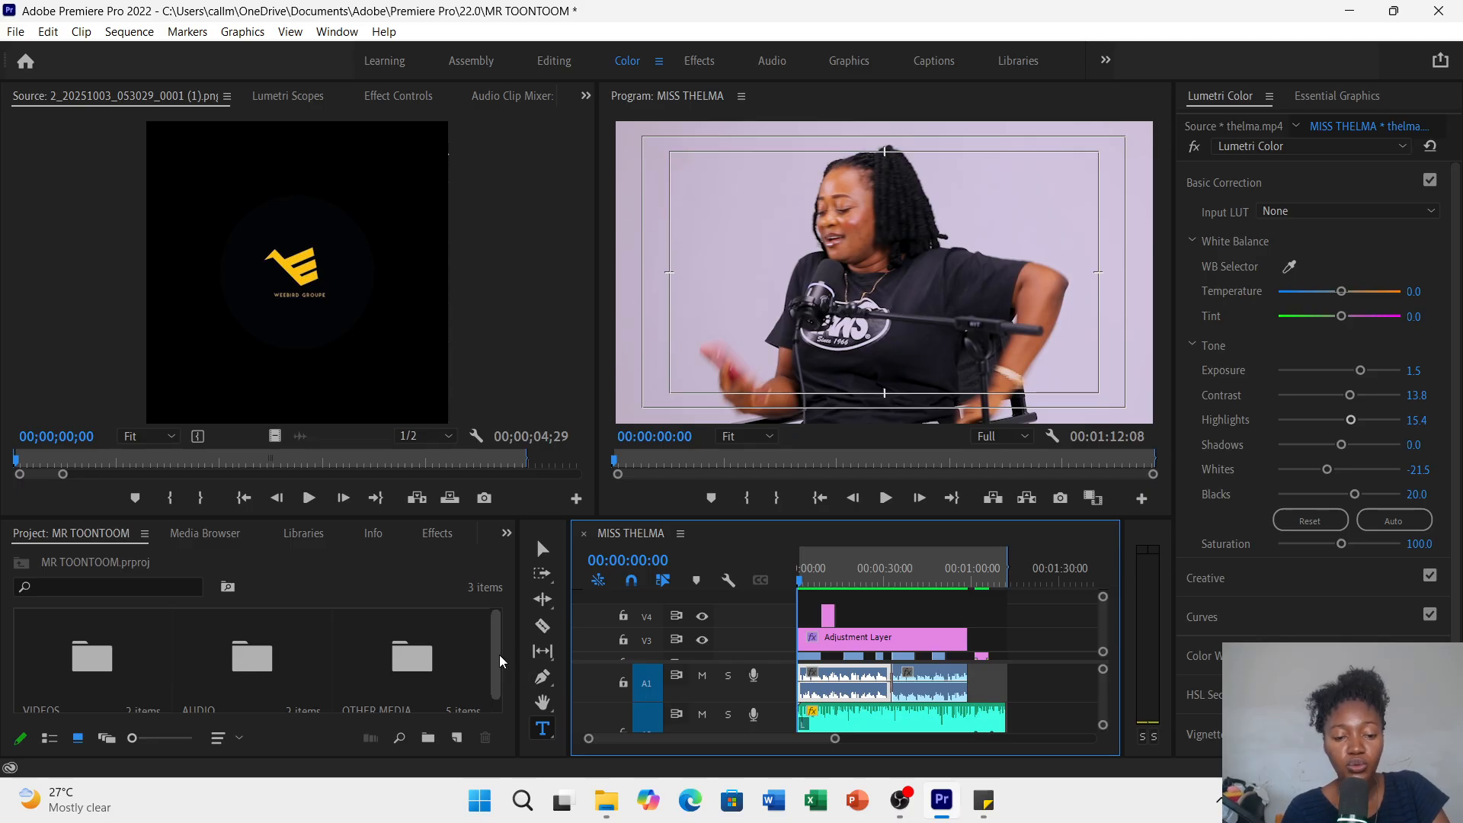
- Open the Weebird Groupe logo image from the OTHER MEDIA bin and place it on a new V5 track at the sequence start
{"action": "left_click_drag", "start_coordinate": [496, 651], "coordinate": [496, 671]}
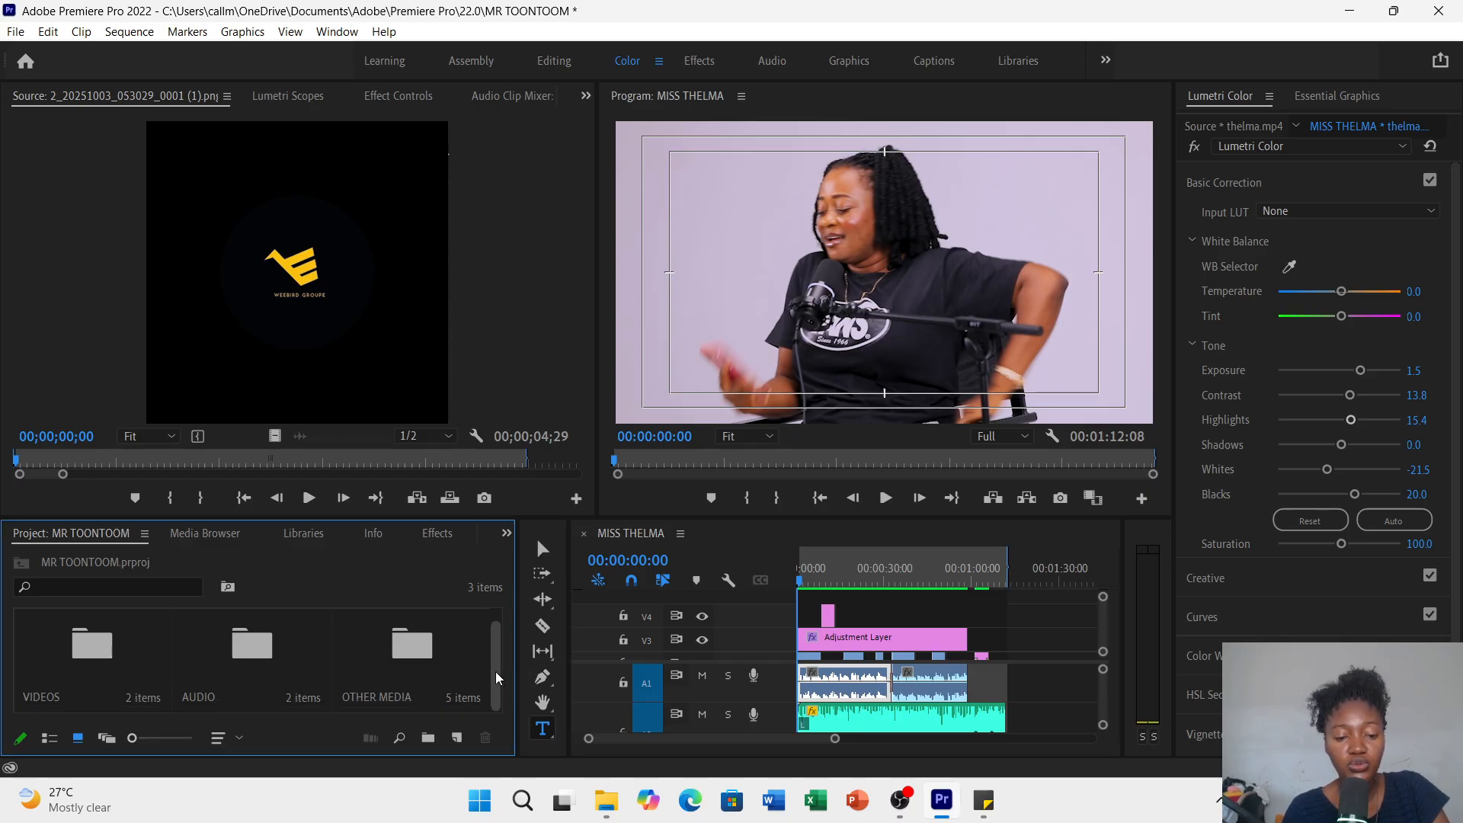
{"action": "double_click", "coordinate": [430, 647]}
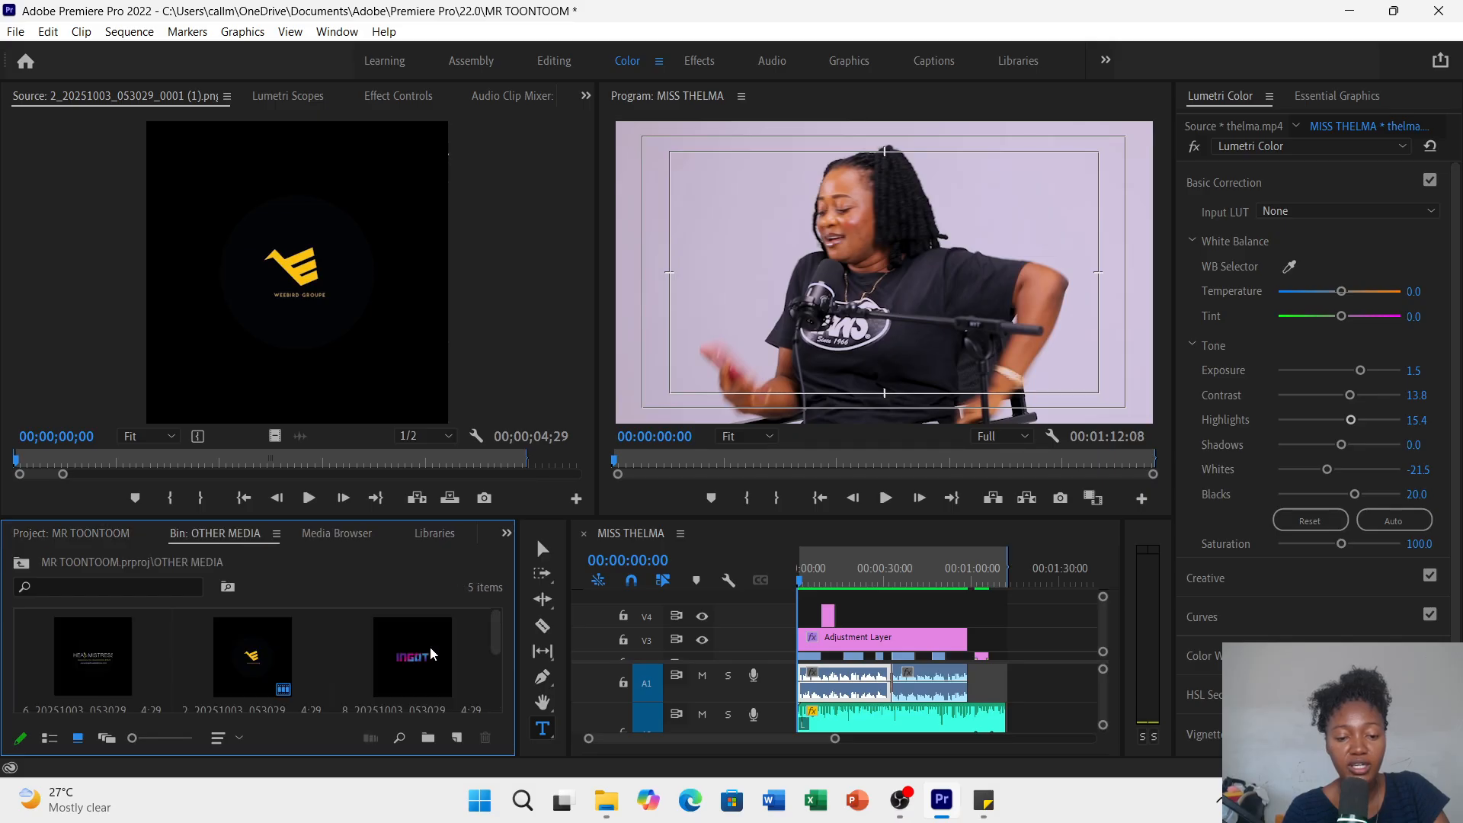
{"action": "double_click", "coordinate": [252, 652]}
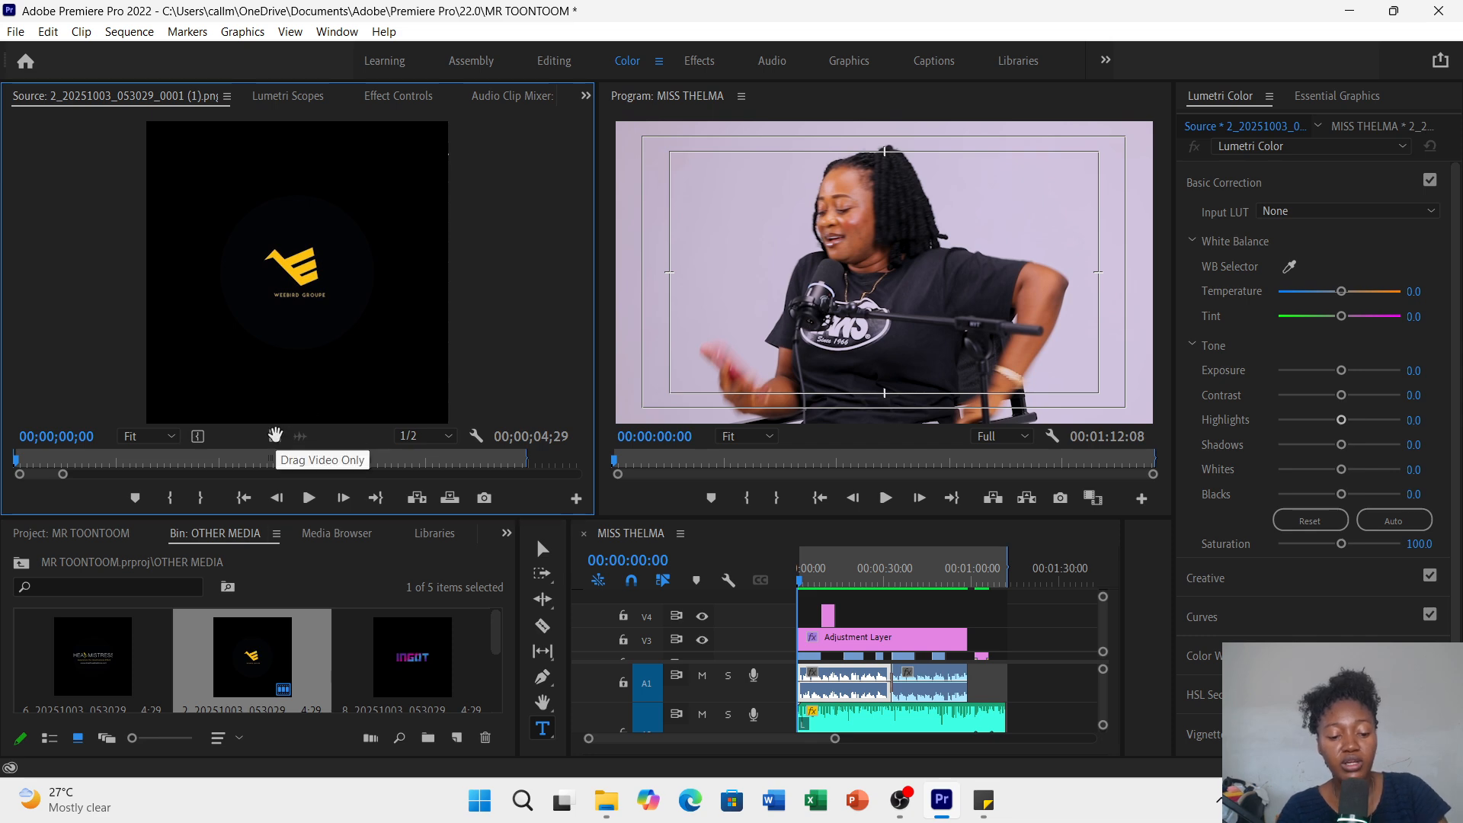
{"action": "left_click_drag", "start_coordinate": [746, 572], "coordinate": [811, 602]}
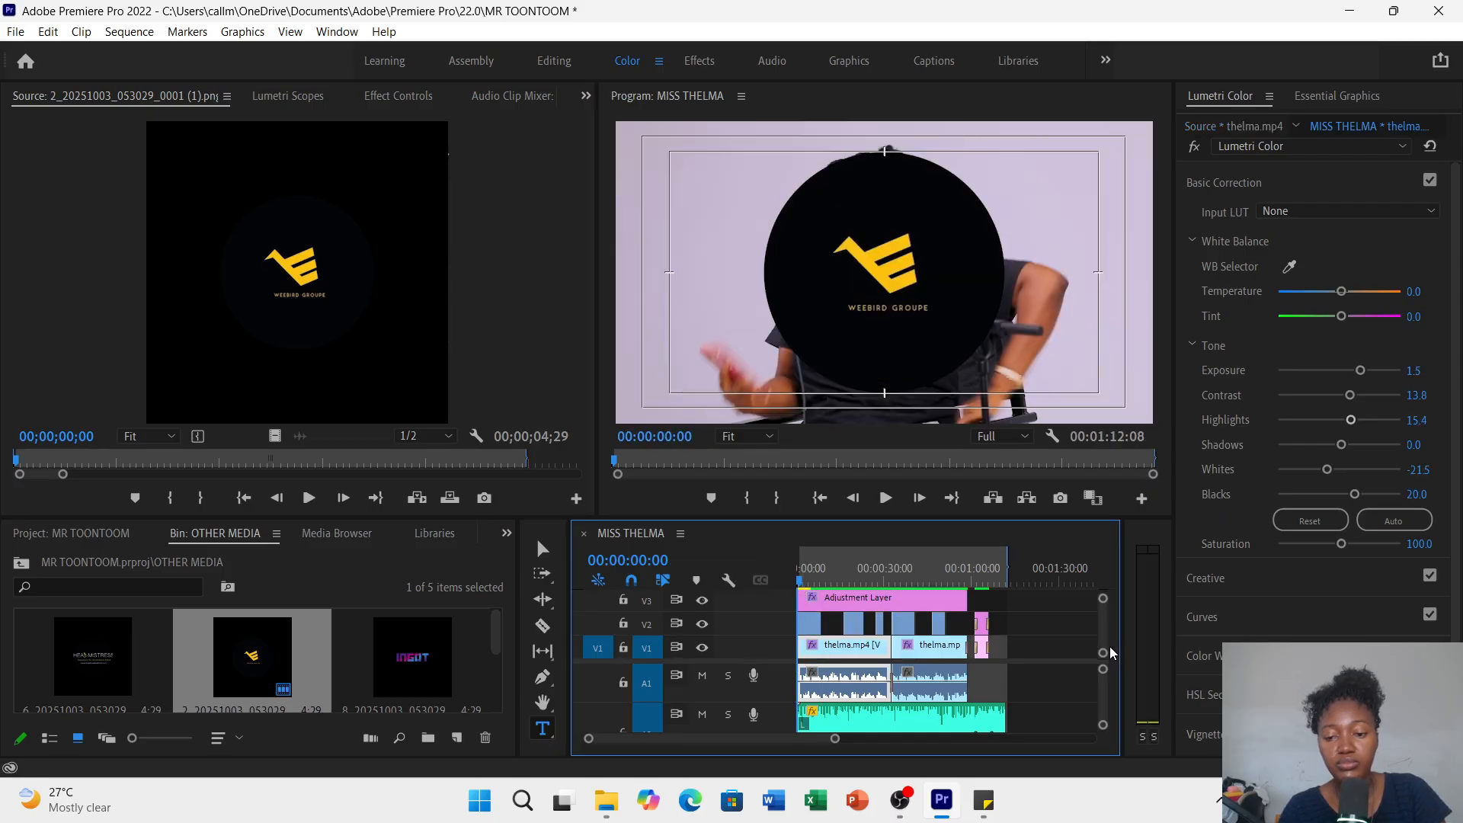
{"action": "left_click_drag", "start_coordinate": [1104, 633], "coordinate": [1105, 605]}
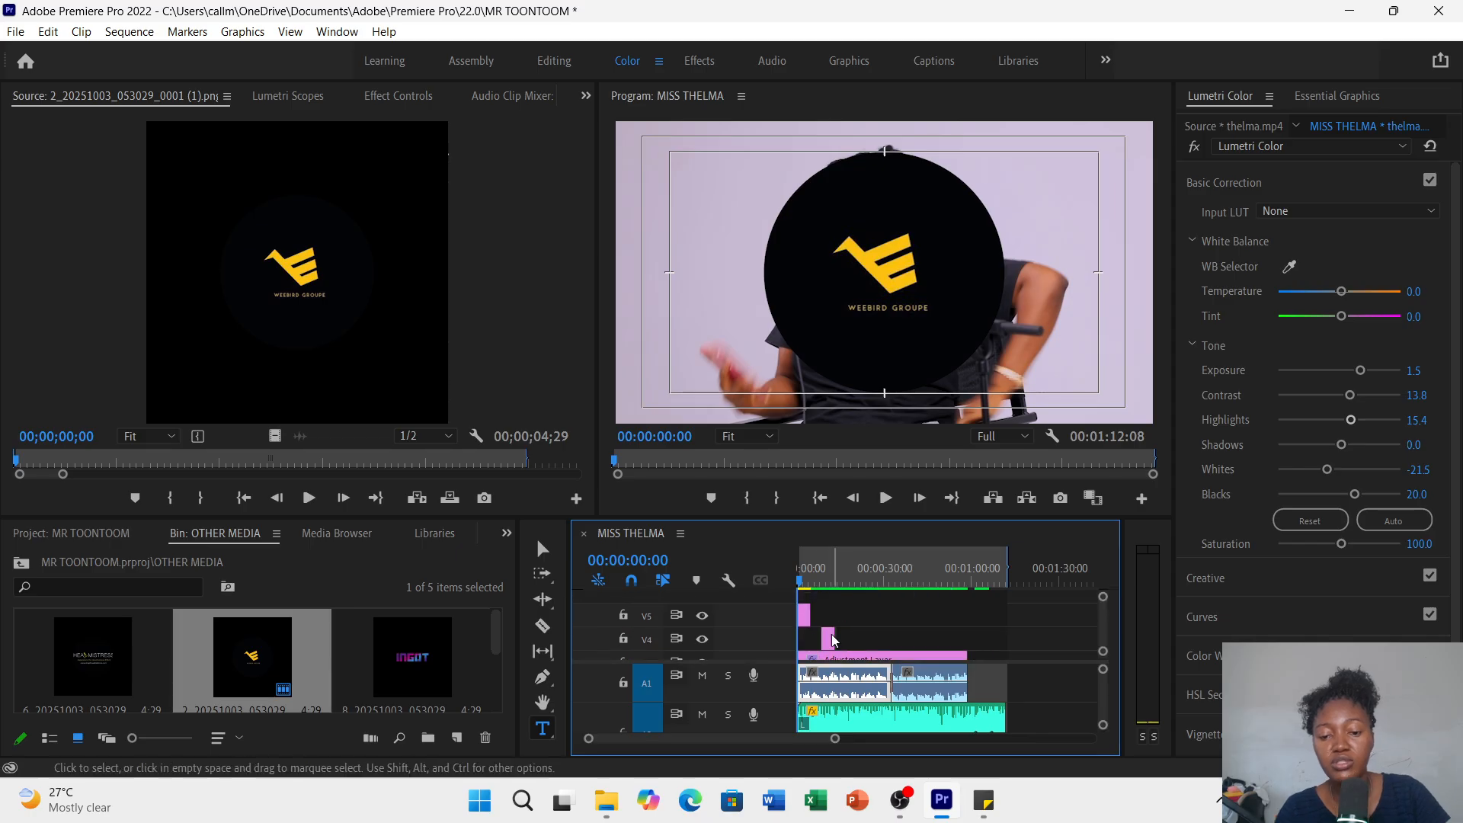
- Set the scale of the logo clip on V5 to 18
{"action": "left_click", "coordinate": [805, 618]}
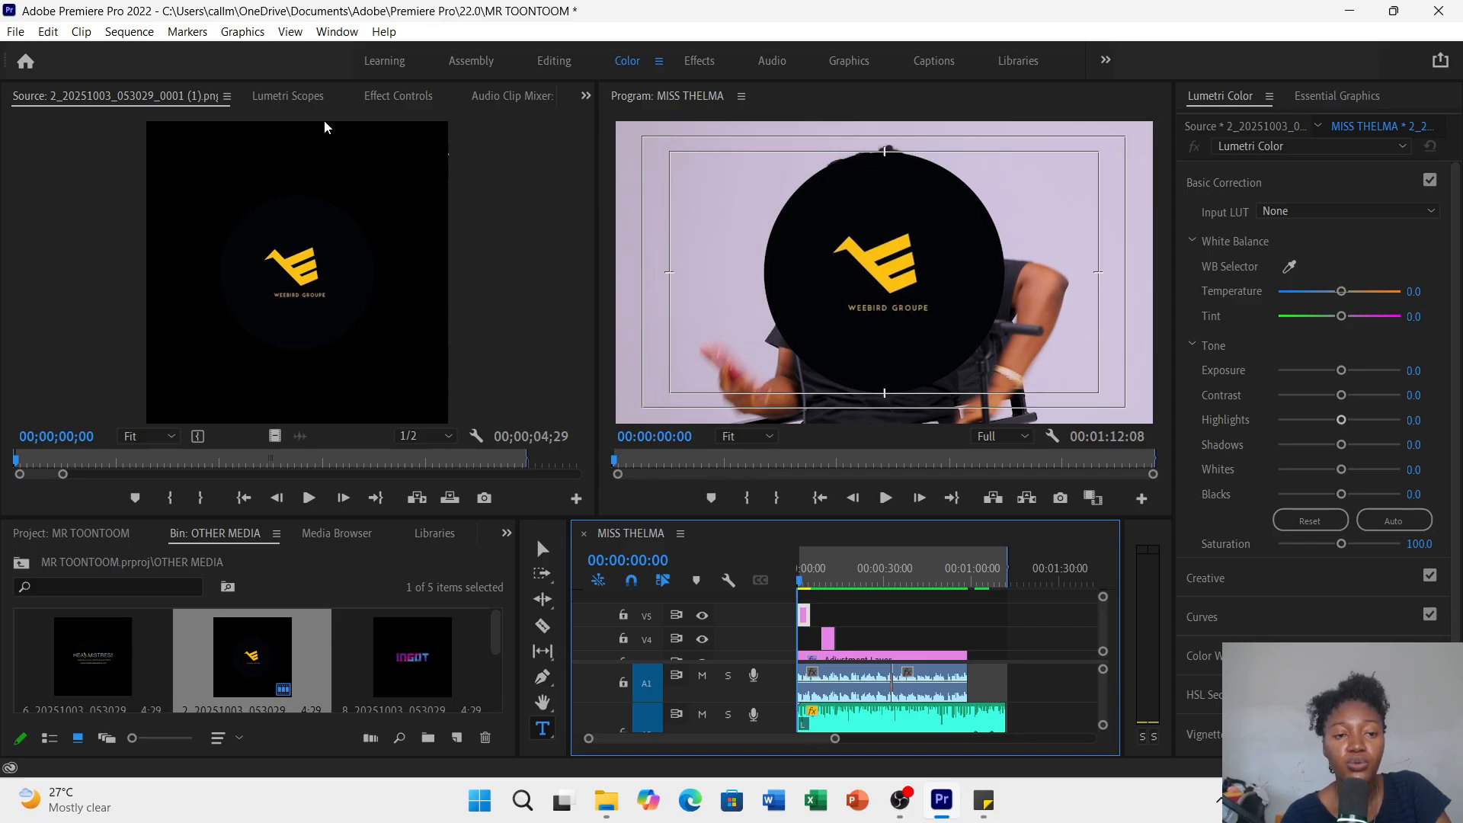
{"action": "left_click", "coordinate": [393, 97]}
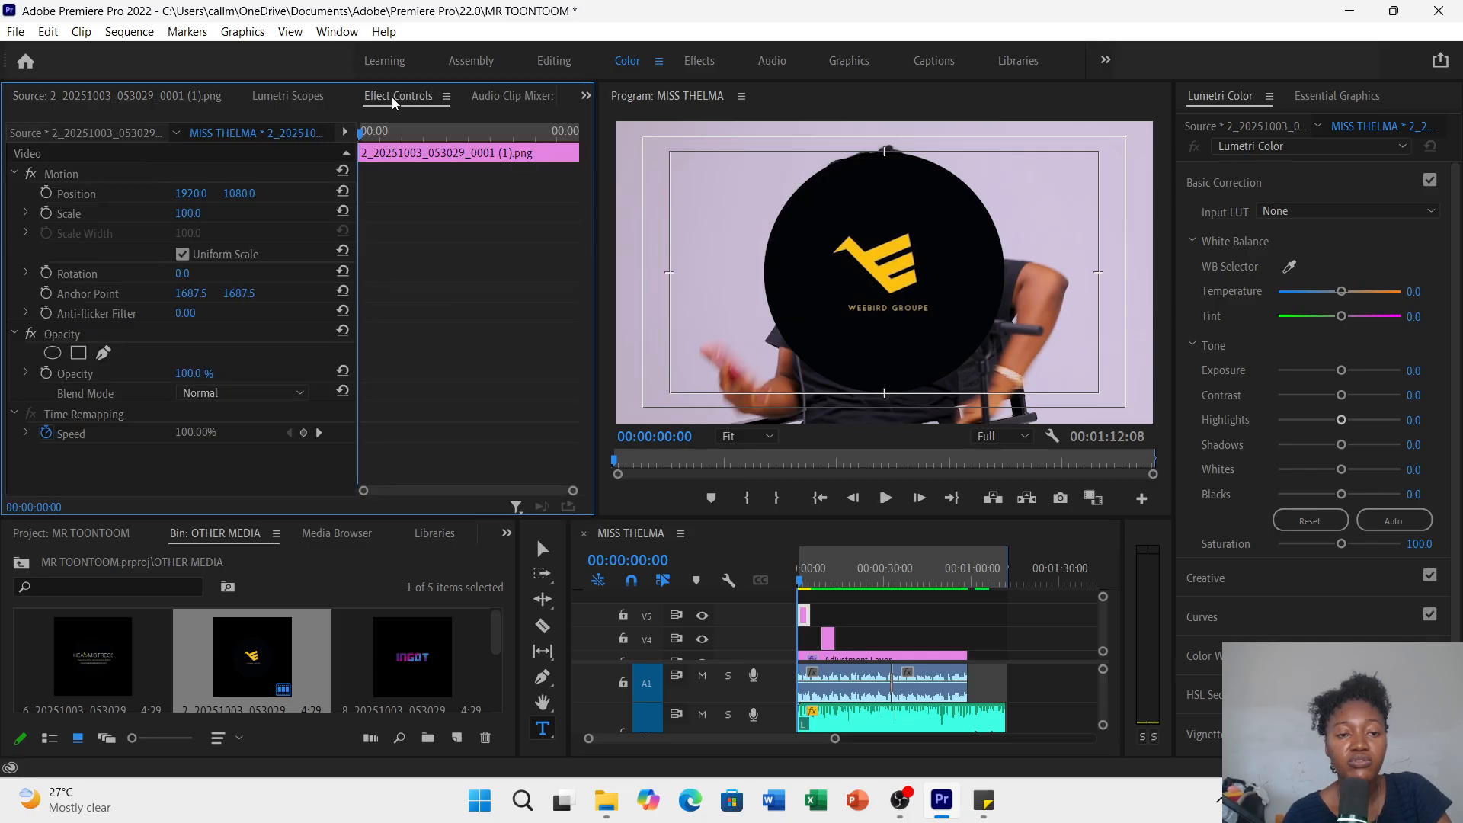
{"action": "left_click", "coordinate": [188, 213]}
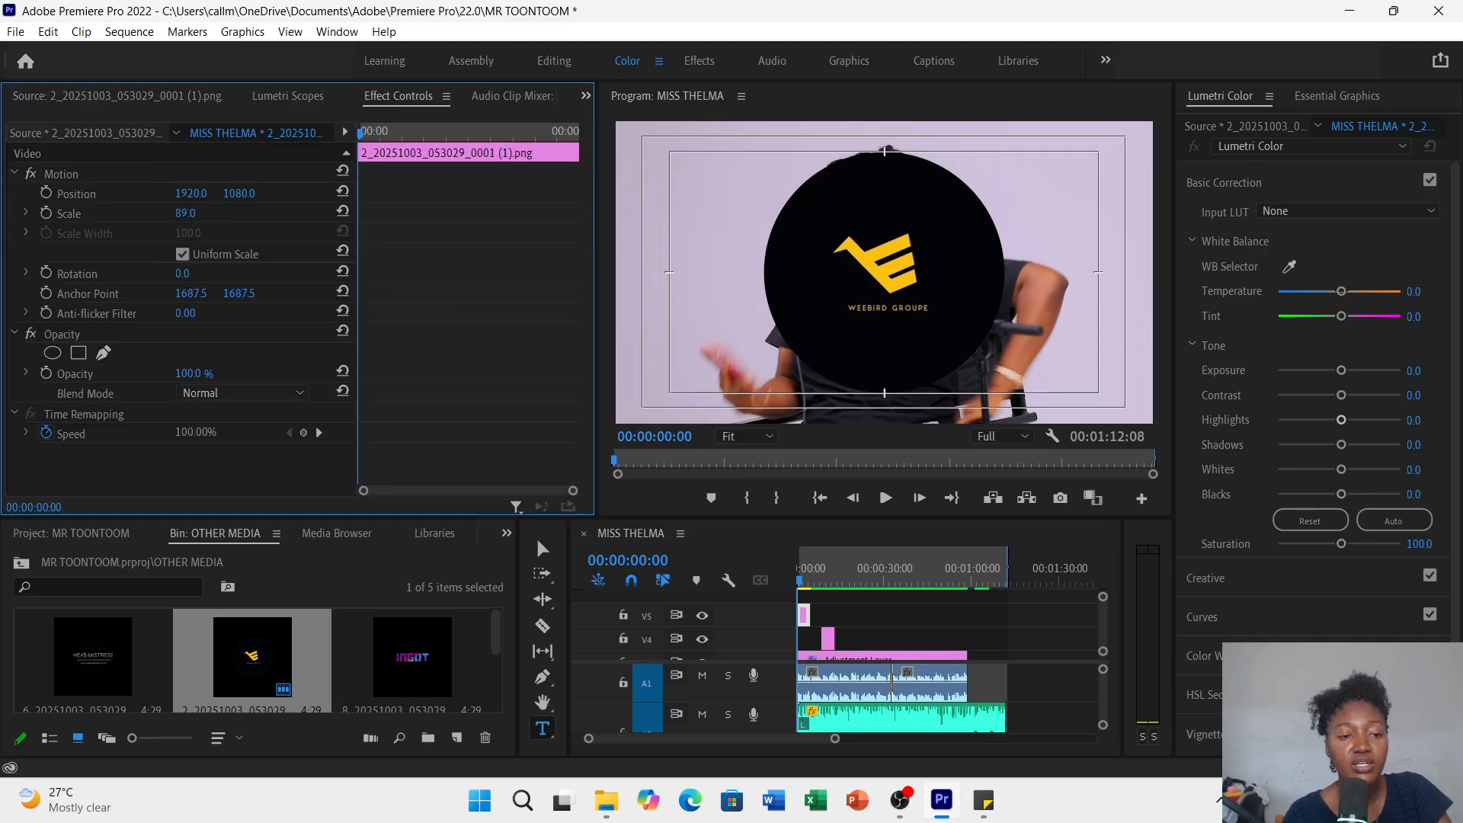
{"action": "type", "text": "35"}
{"action": "key", "text": "Return"}
{"action": "left_click_drag", "start_coordinate": [189, 213], "coordinate": [175, 213]}
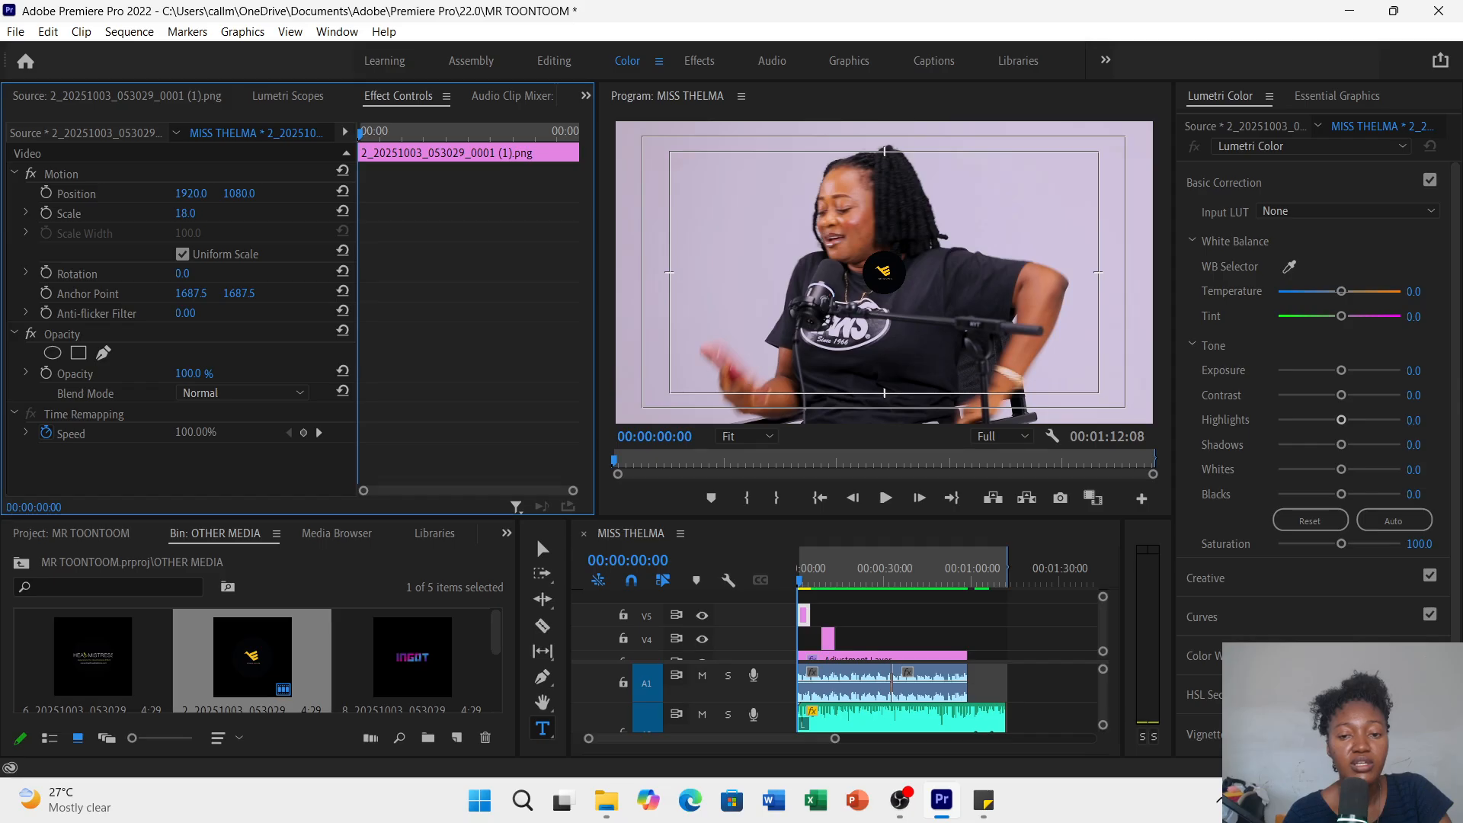
- Move the logo into the upper-right corner of the video frame, at about position 3486, 368
{"action": "mouse_move", "coordinate": [187, 194]}
{"action": "left_mouse_down"}
{"action": "mouse_move", "coordinate": [216, 193]}
{"action": "mouse_move", "coordinate": [203, 194]}
{"action": "left_mouse_up"}
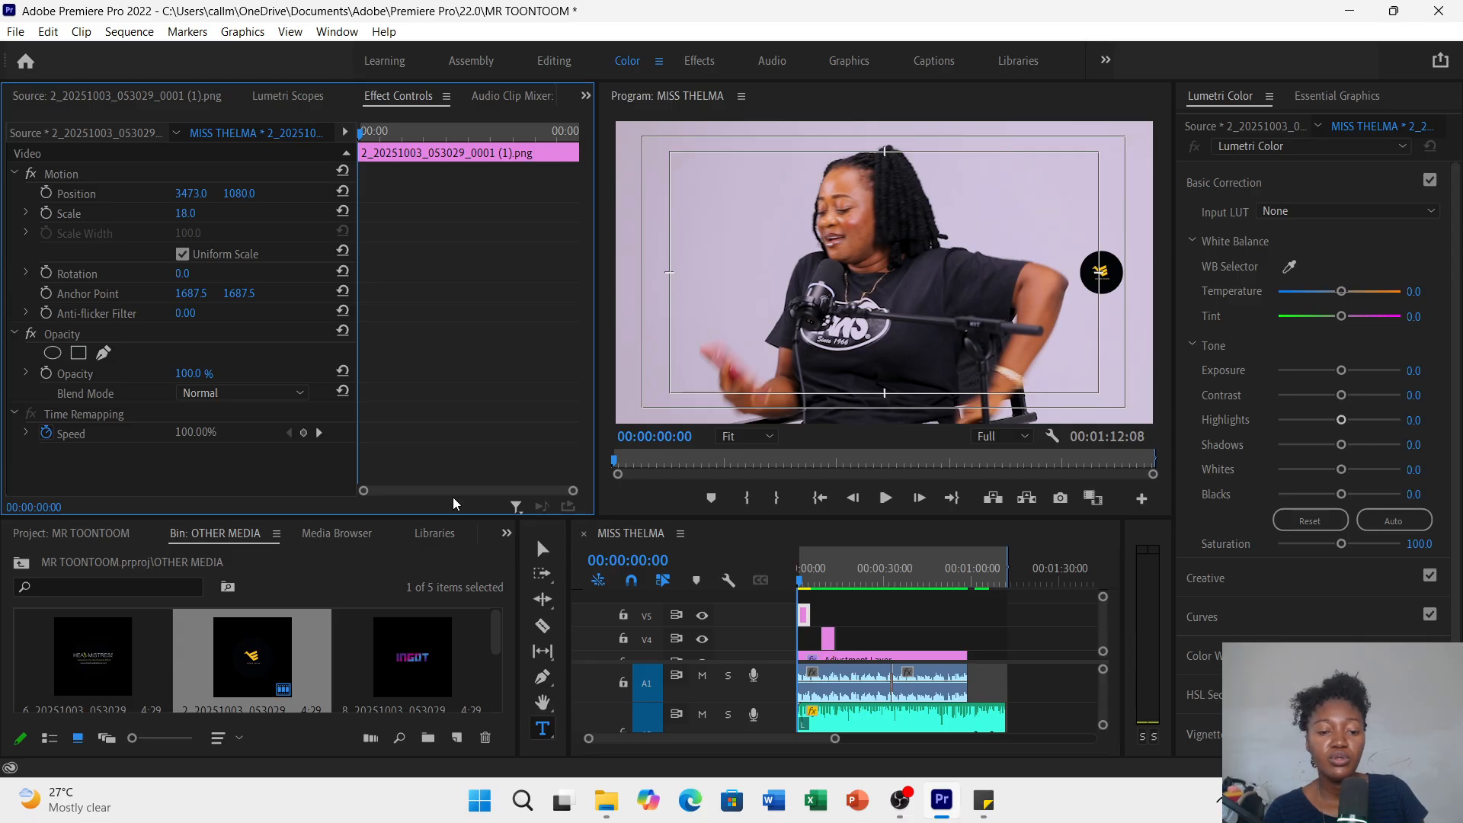
{"action": "left_click", "coordinate": [543, 548]}
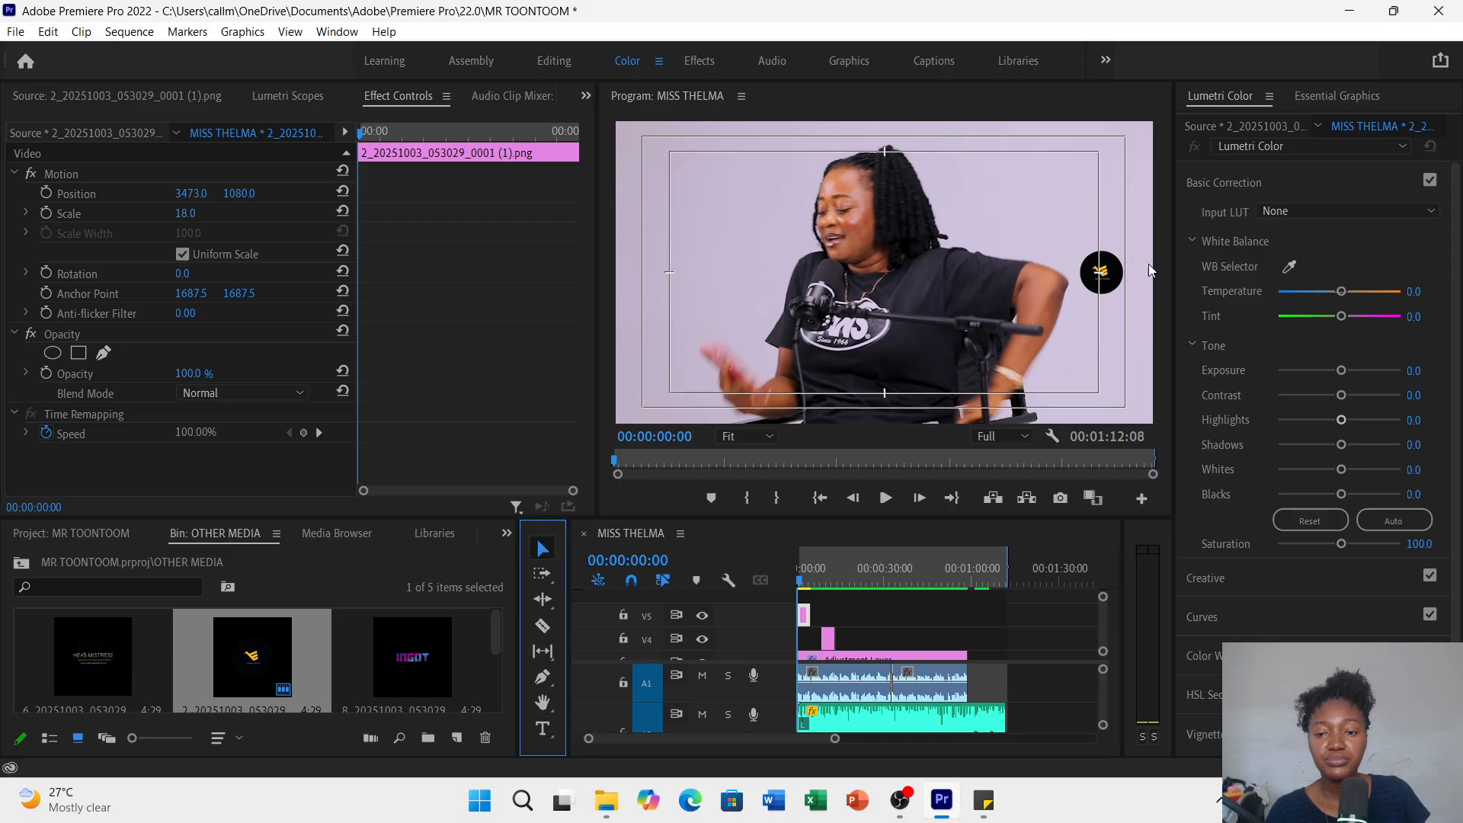
{"action": "left_click", "coordinate": [1116, 276]}
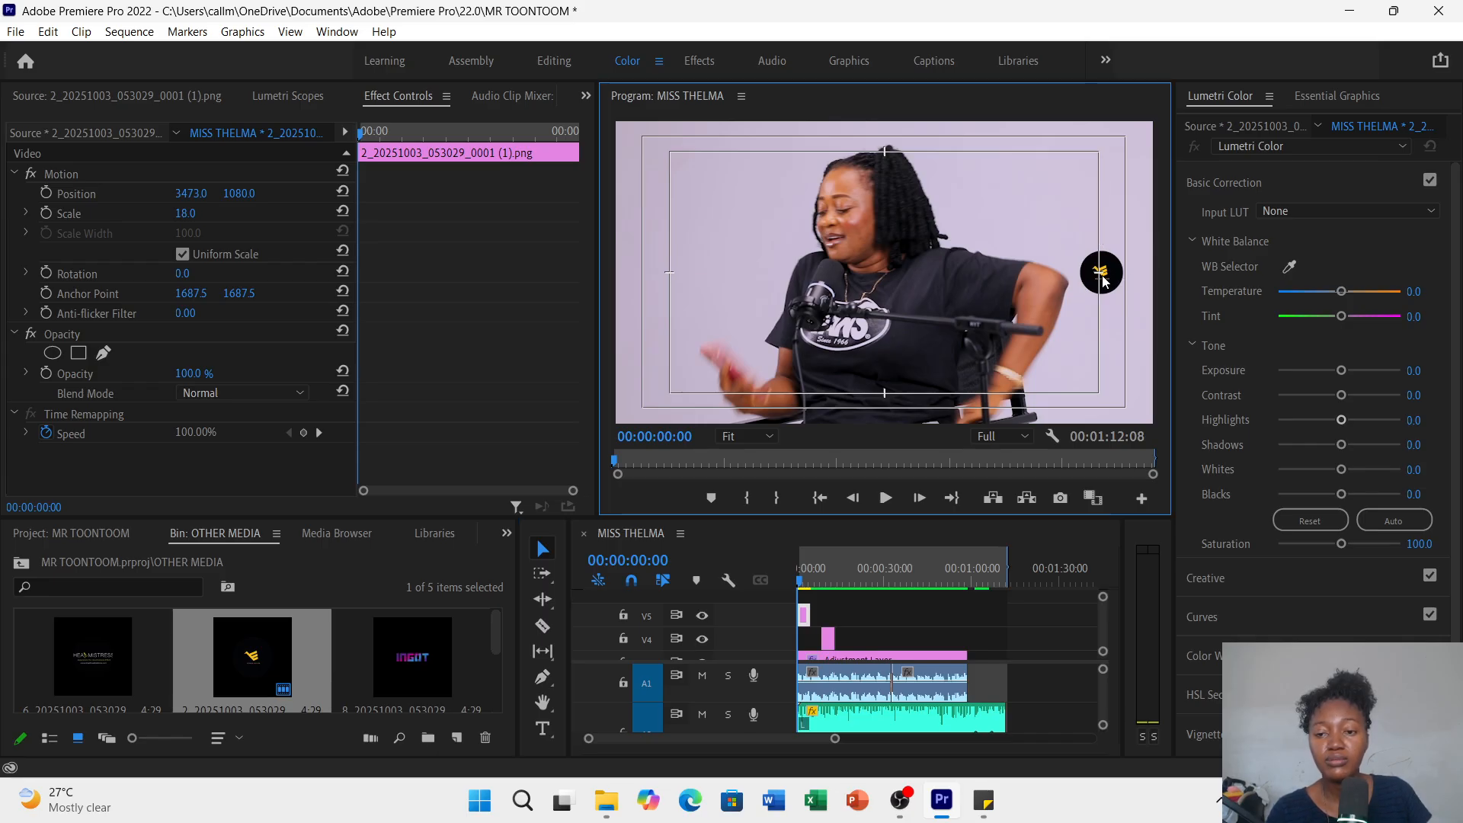
{"action": "left_click_drag", "start_coordinate": [1108, 278], "coordinate": [1113, 163]}
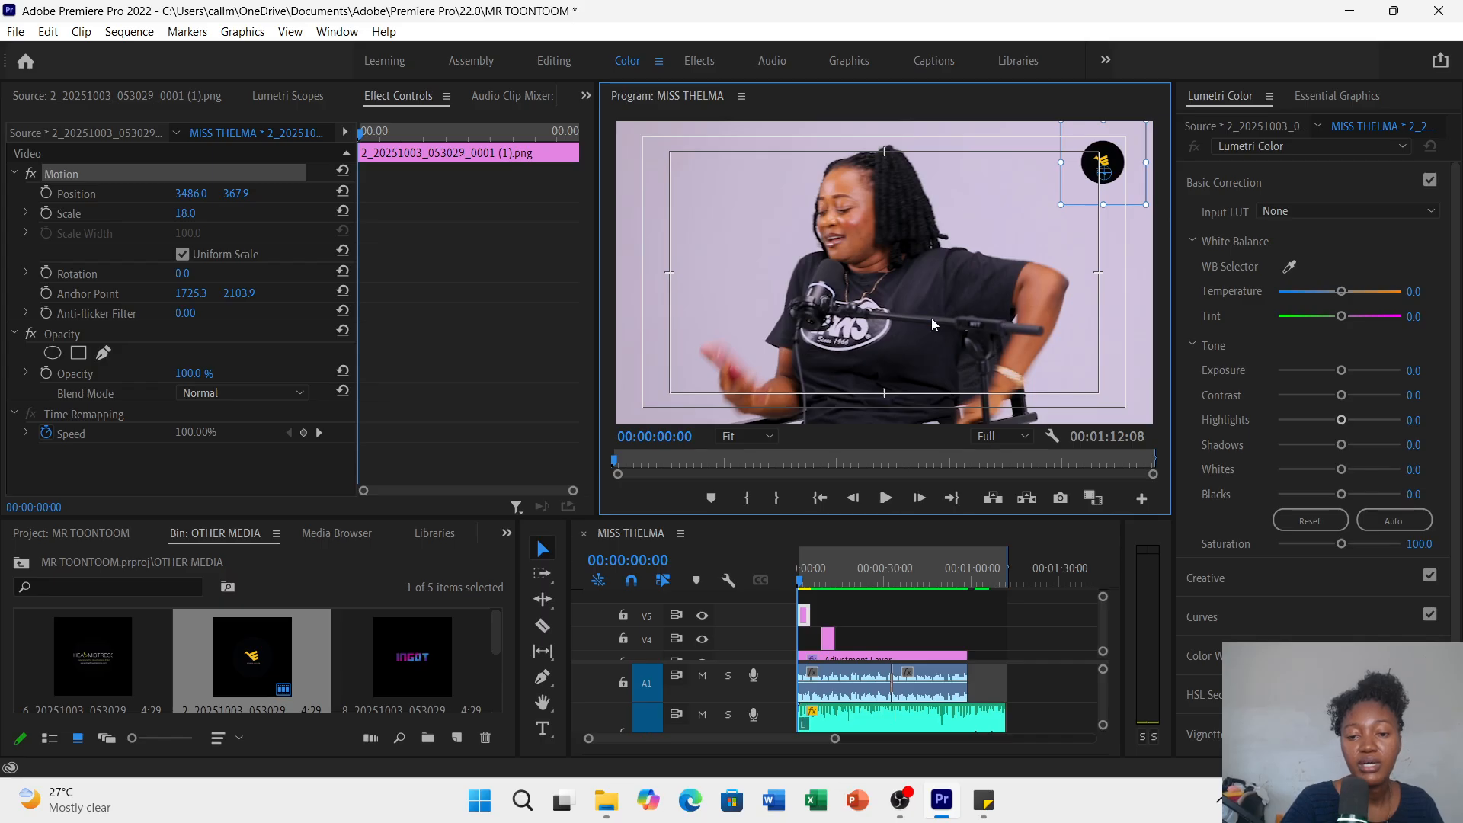
- Hide the safe margins in the program monitor to check the logo's placement, and show them again
{"action": "right_click", "coordinate": [971, 372]}
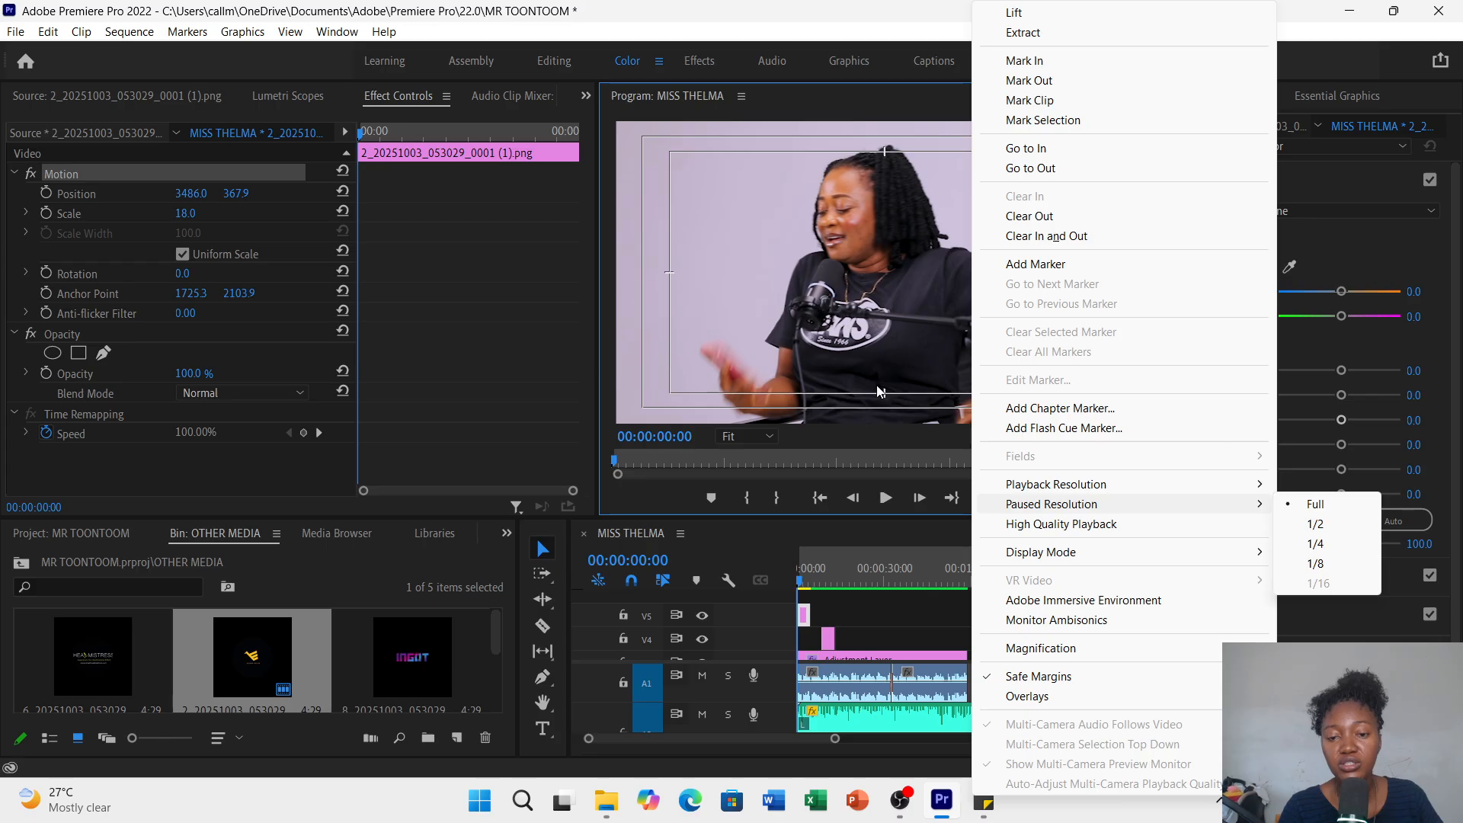
{"action": "left_click", "coordinate": [886, 352]}
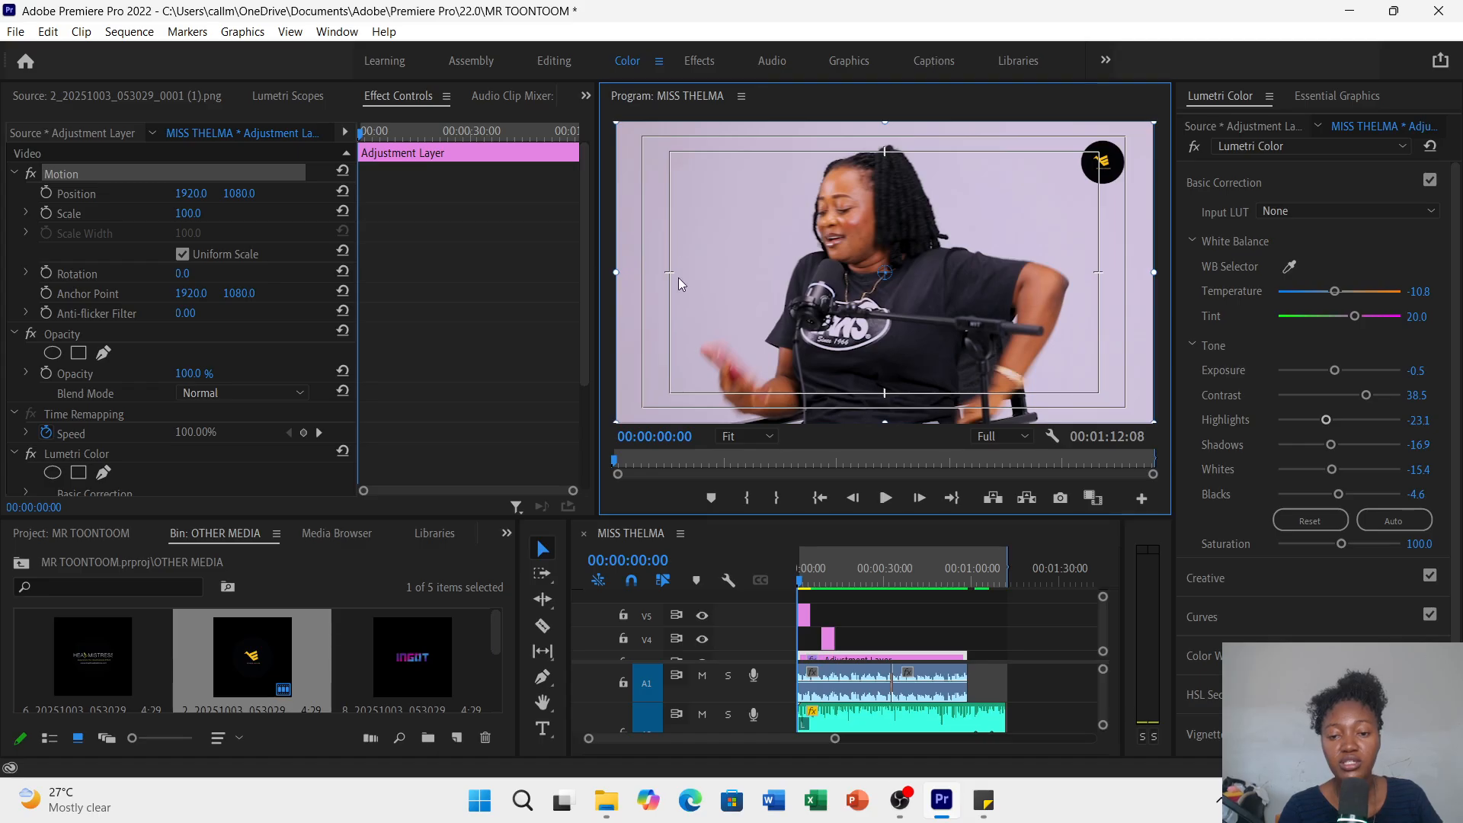
{"action": "right_click", "coordinate": [844, 300]}
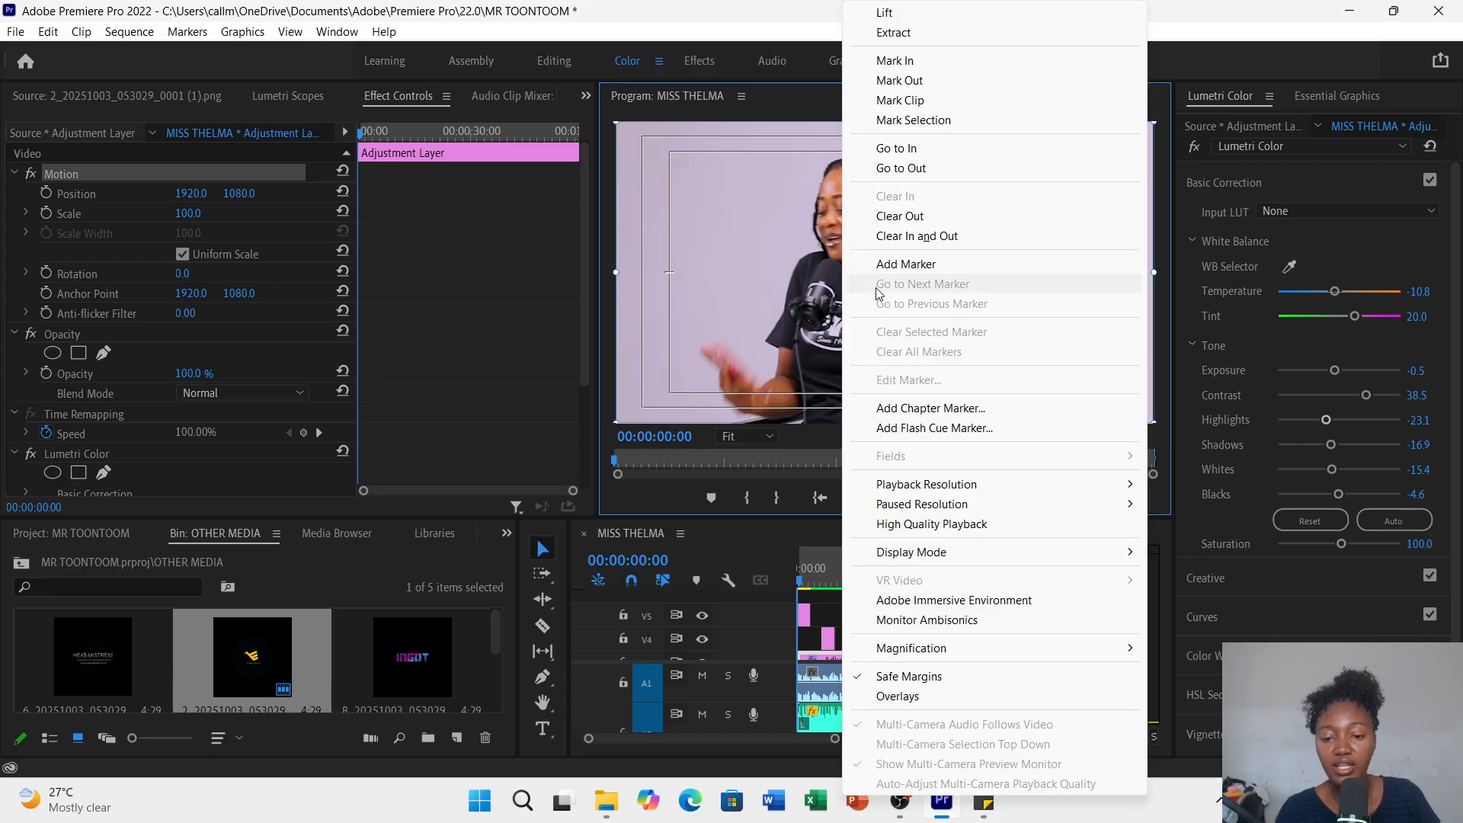
{"action": "left_click", "coordinate": [910, 678]}
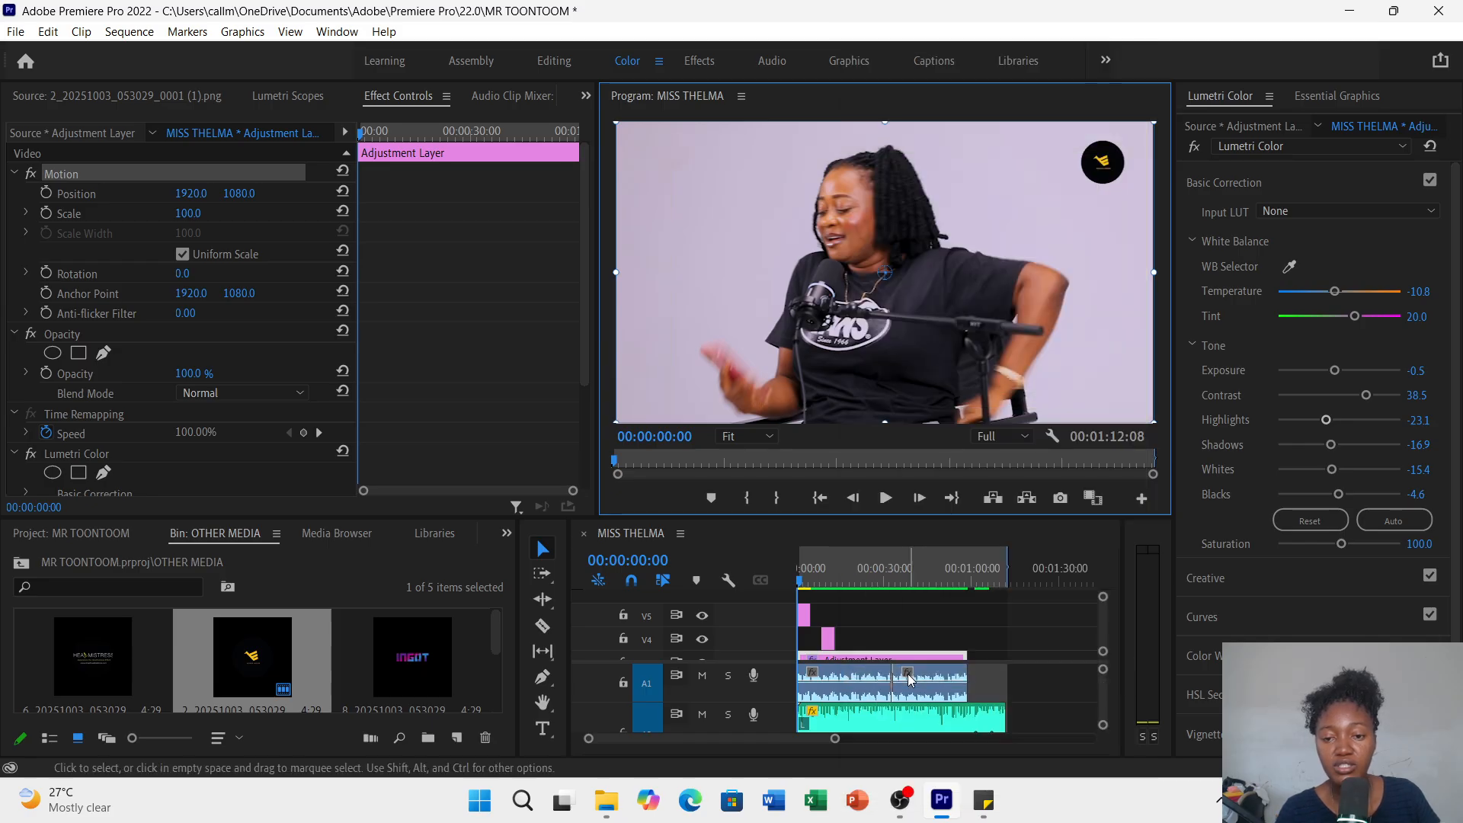
{"action": "right_click", "coordinate": [939, 258]}
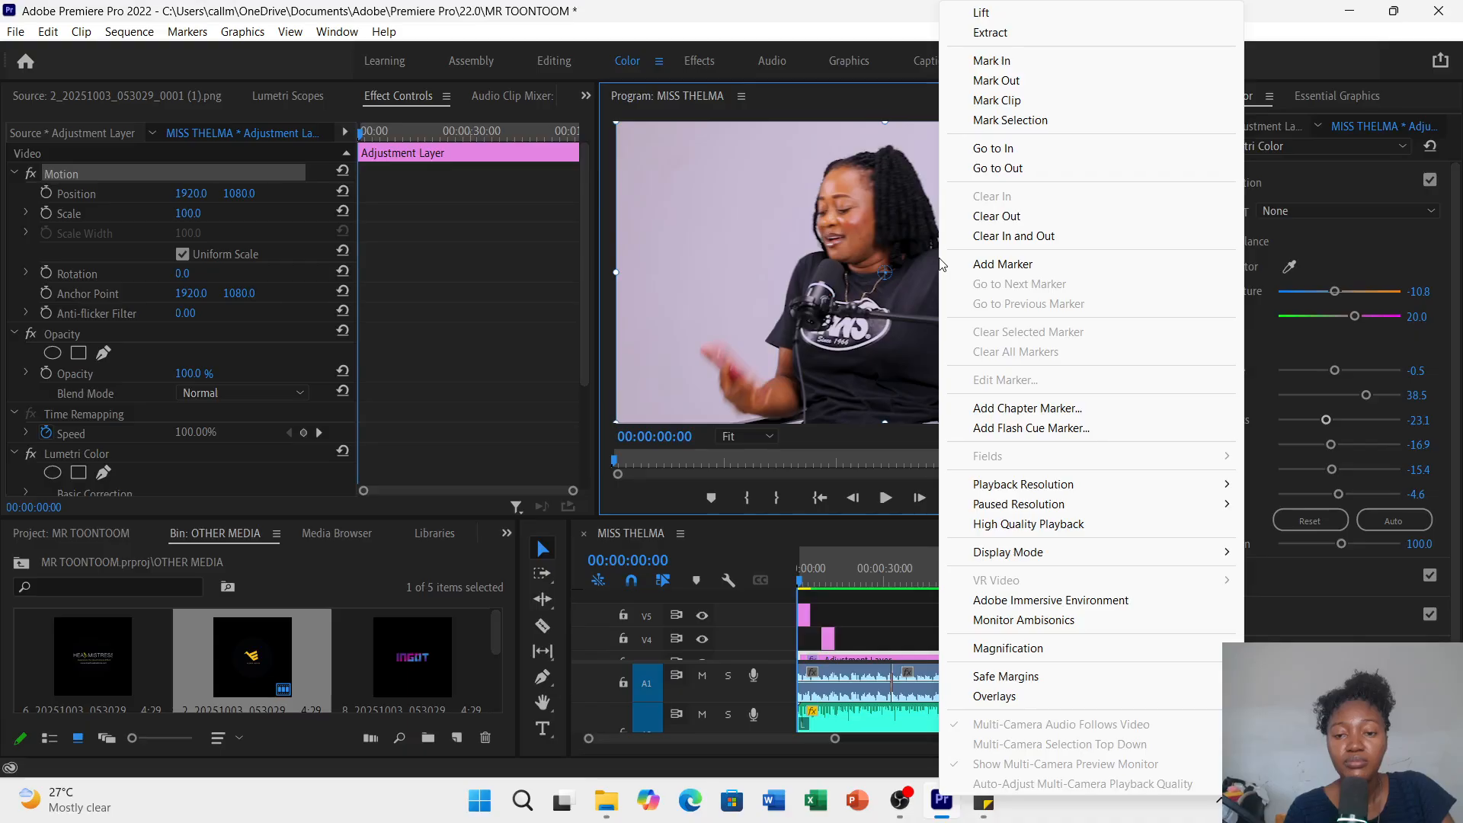
{"action": "left_click", "coordinate": [807, 268]}
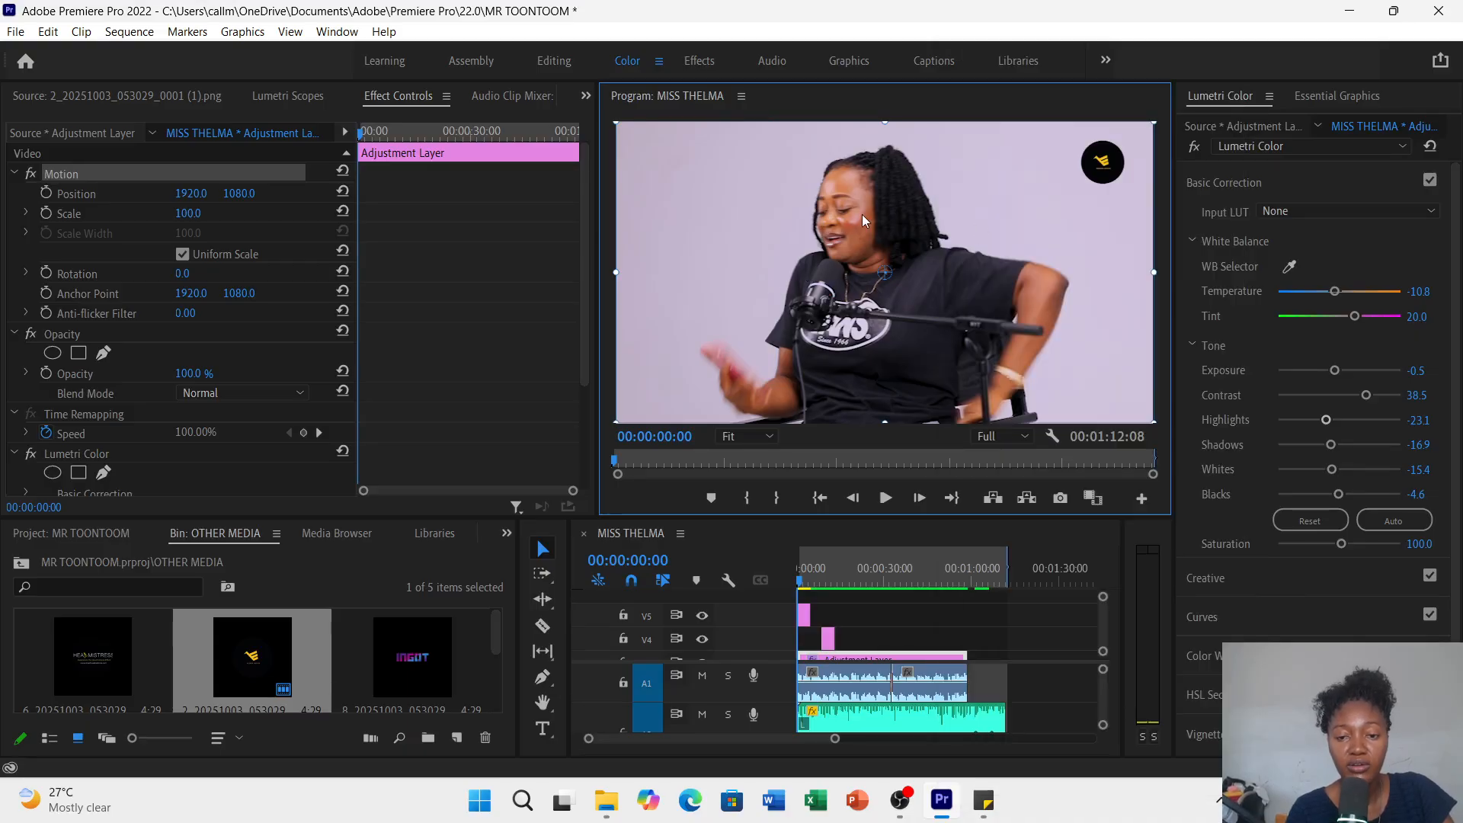
{"action": "right_click", "coordinate": [847, 311]}
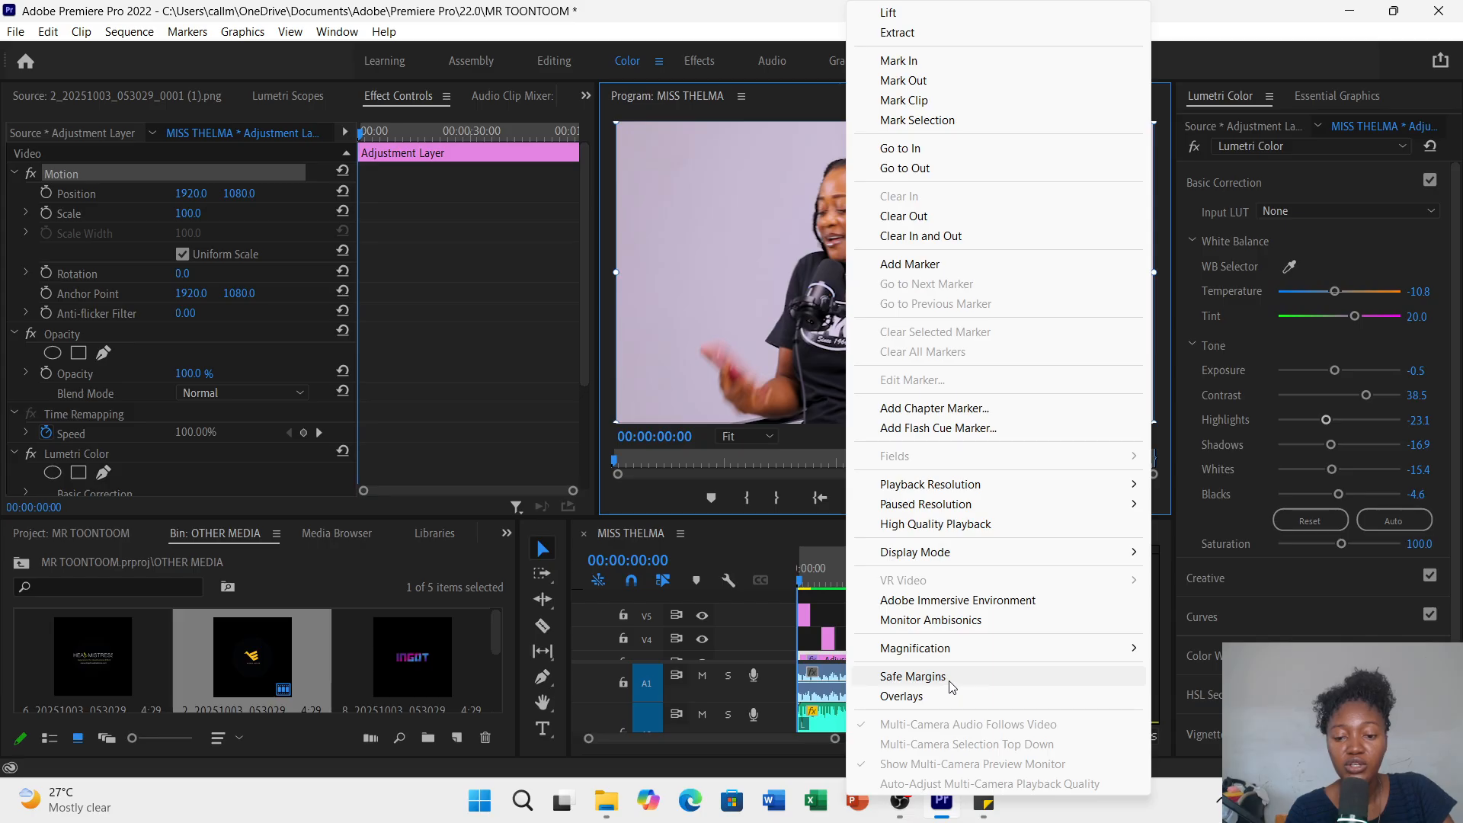
{"action": "left_click", "coordinate": [912, 677]}
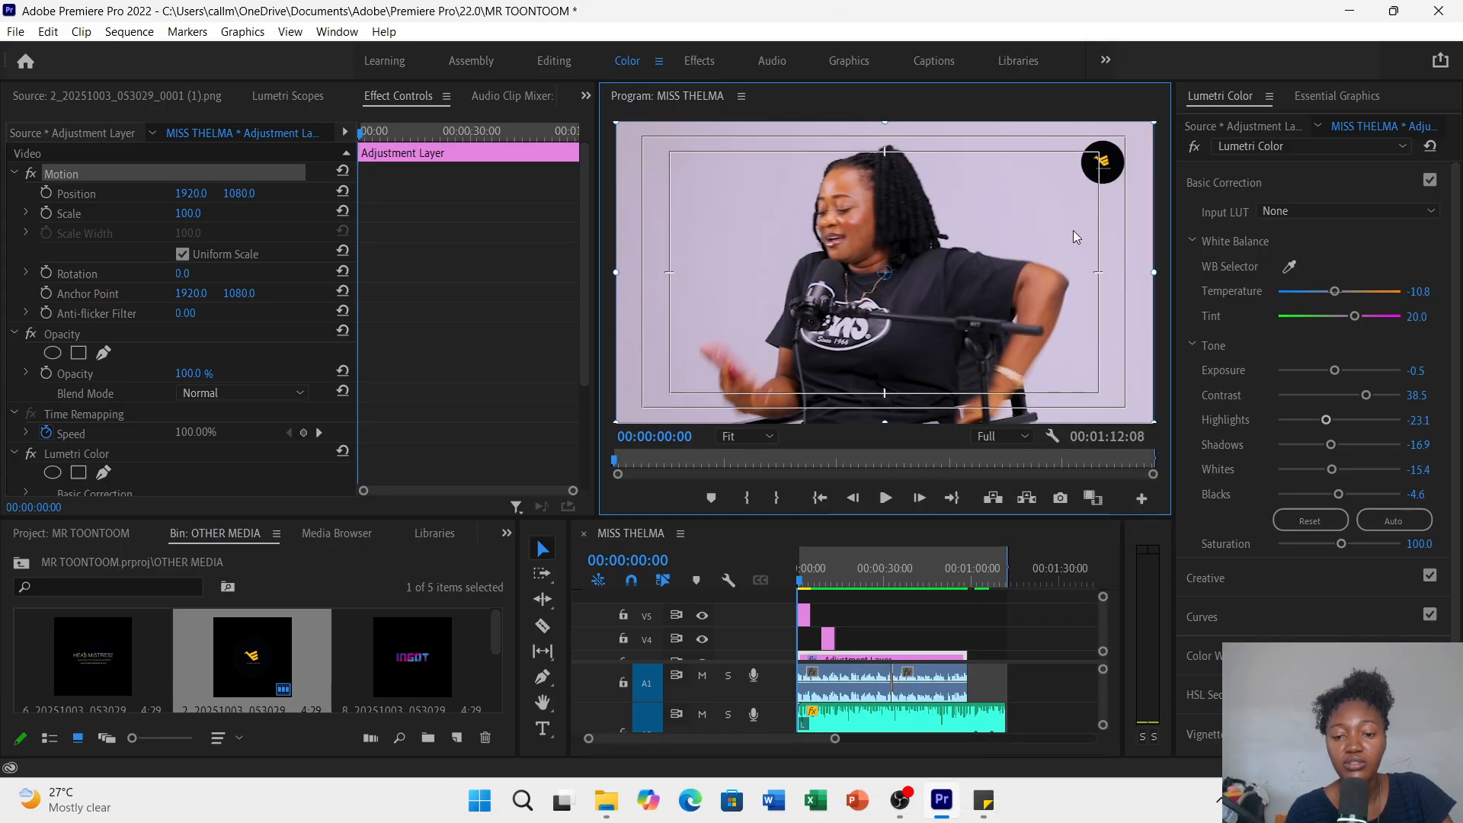
- Play the opening to check the logo, and extend the logo clip on V5 to the end of the adjustment layer
{"action": "left_click", "coordinate": [804, 613]}
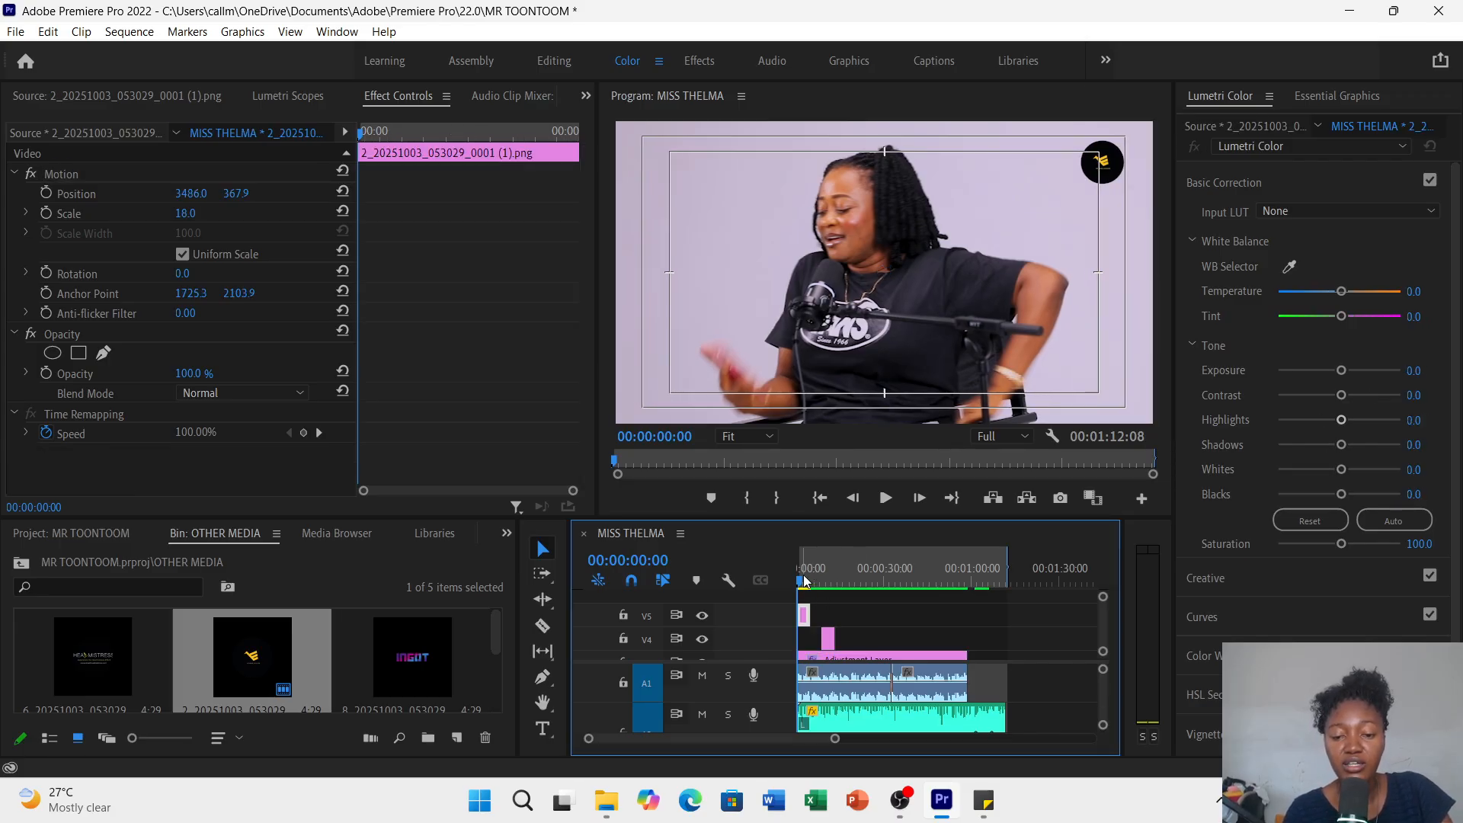
{"action": "mouse_move", "coordinate": [805, 581]}
{"action": "left_mouse_down"}
{"action": "mouse_move", "coordinate": [821, 577]}
{"action": "mouse_move", "coordinate": [799, 580]}
{"action": "left_mouse_up"}
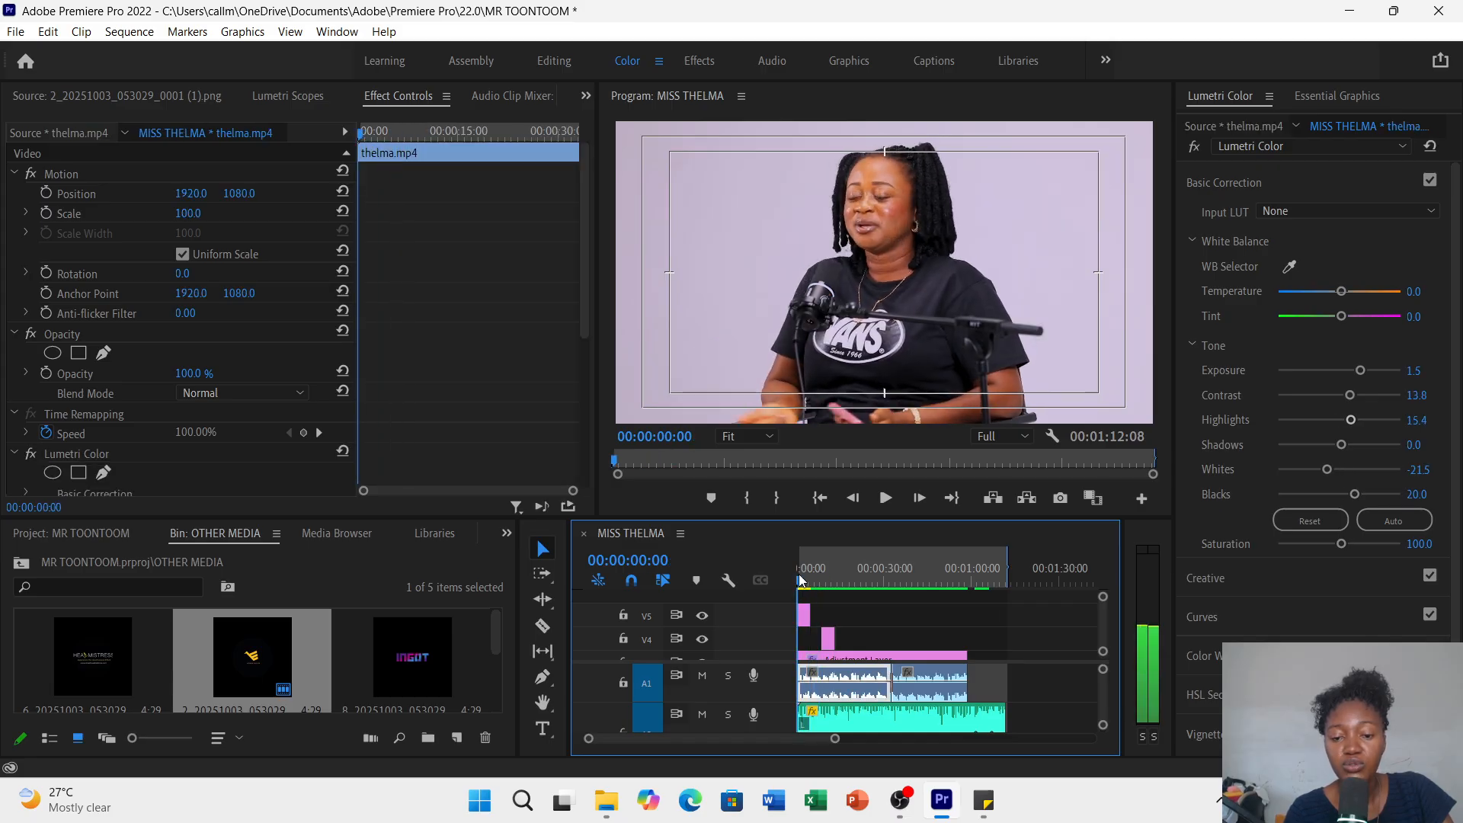
{"action": "left_click", "coordinate": [805, 614]}
{"action": "left_click_drag", "start_coordinate": [814, 610], "coordinate": [797, 570]}
{"action": "left_click", "coordinate": [922, 569]}
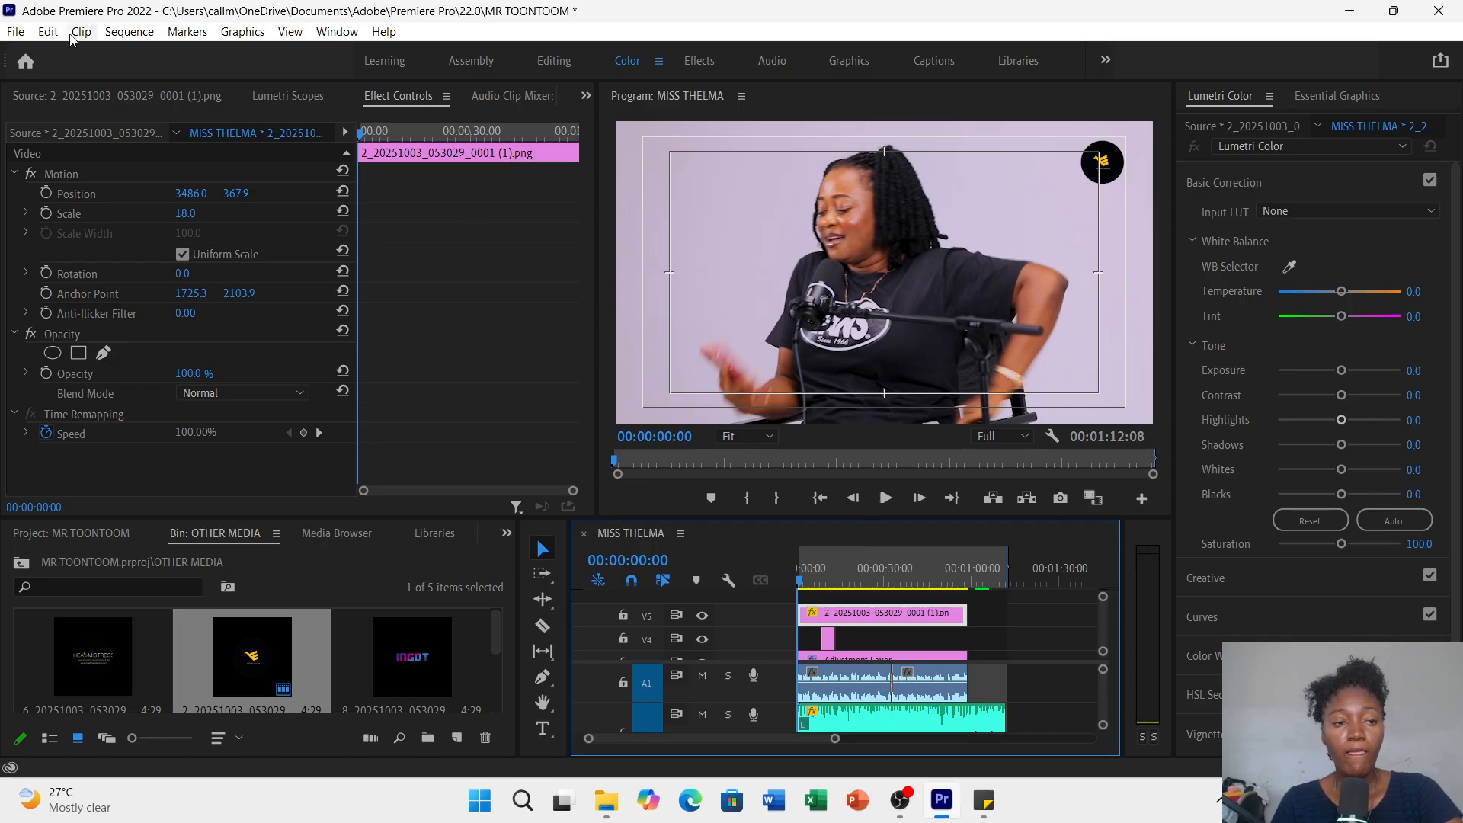
- Open the media export settings for the finished interview sequence
{"action": "left_click", "coordinate": [13, 33]}
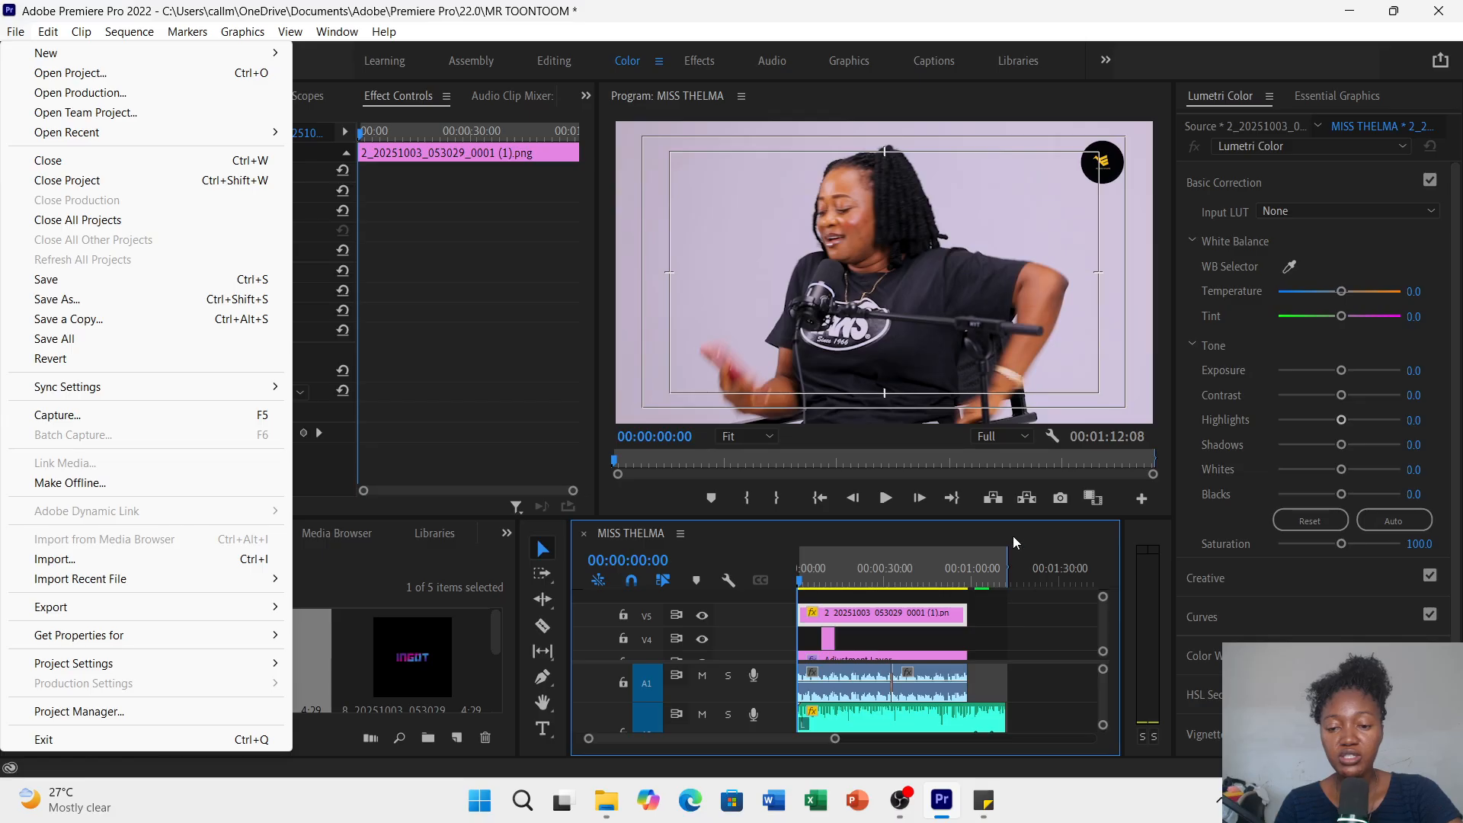
{"action": "left_click", "coordinate": [933, 527]}
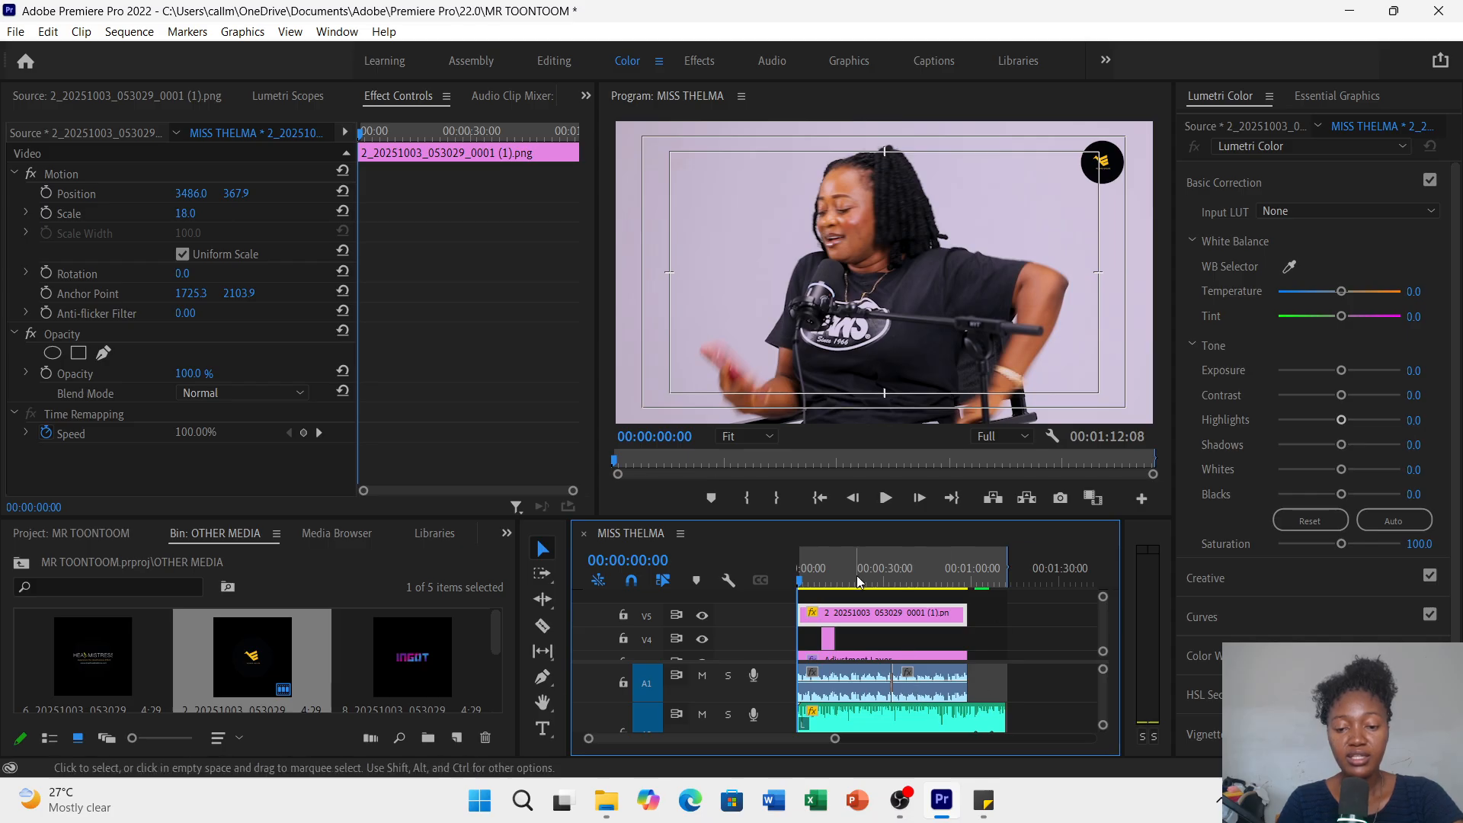
{"action": "left_click", "coordinate": [14, 32]}
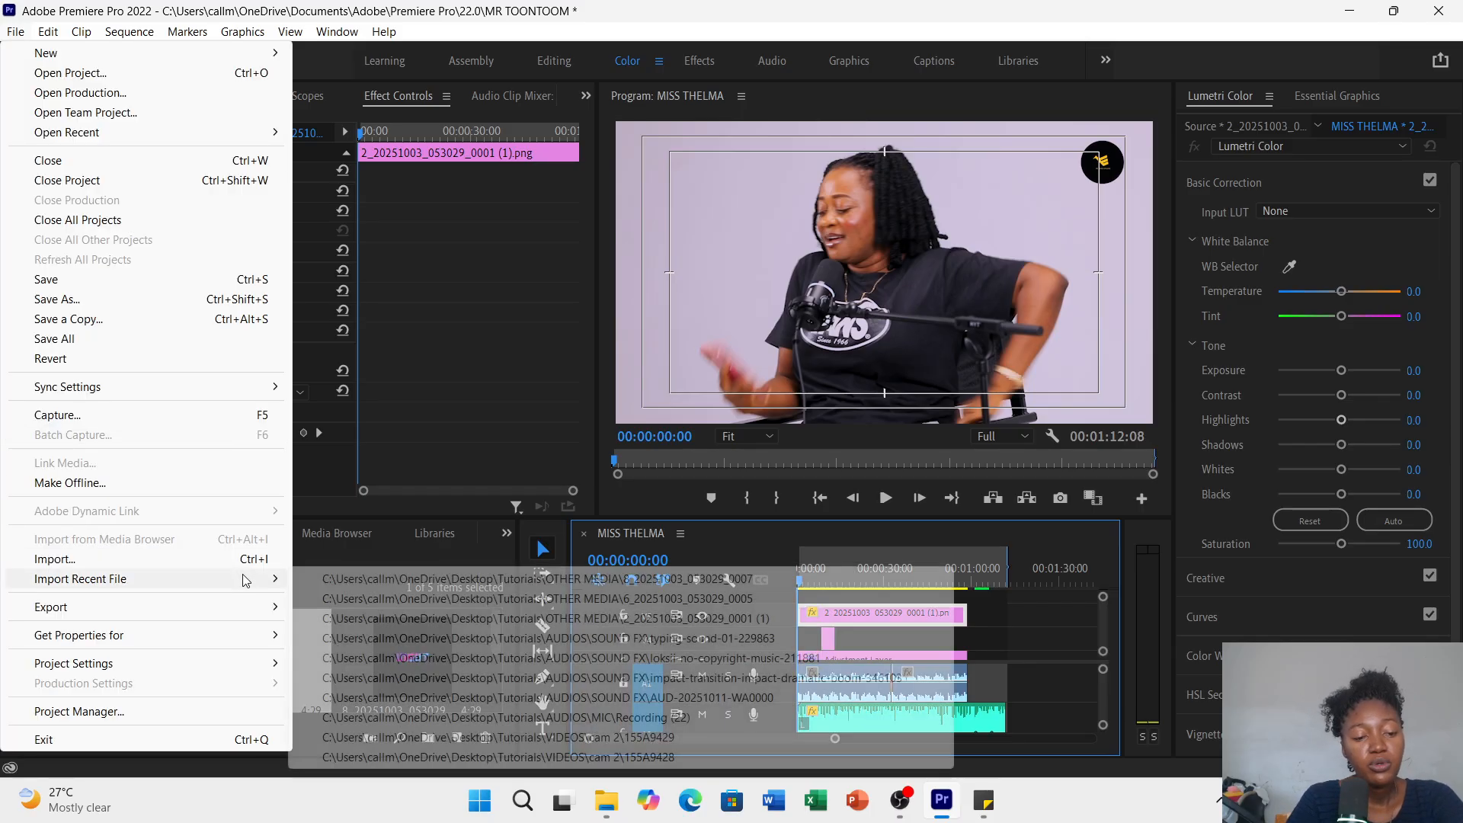
{"action": "mouse_move", "coordinate": [256, 616]}
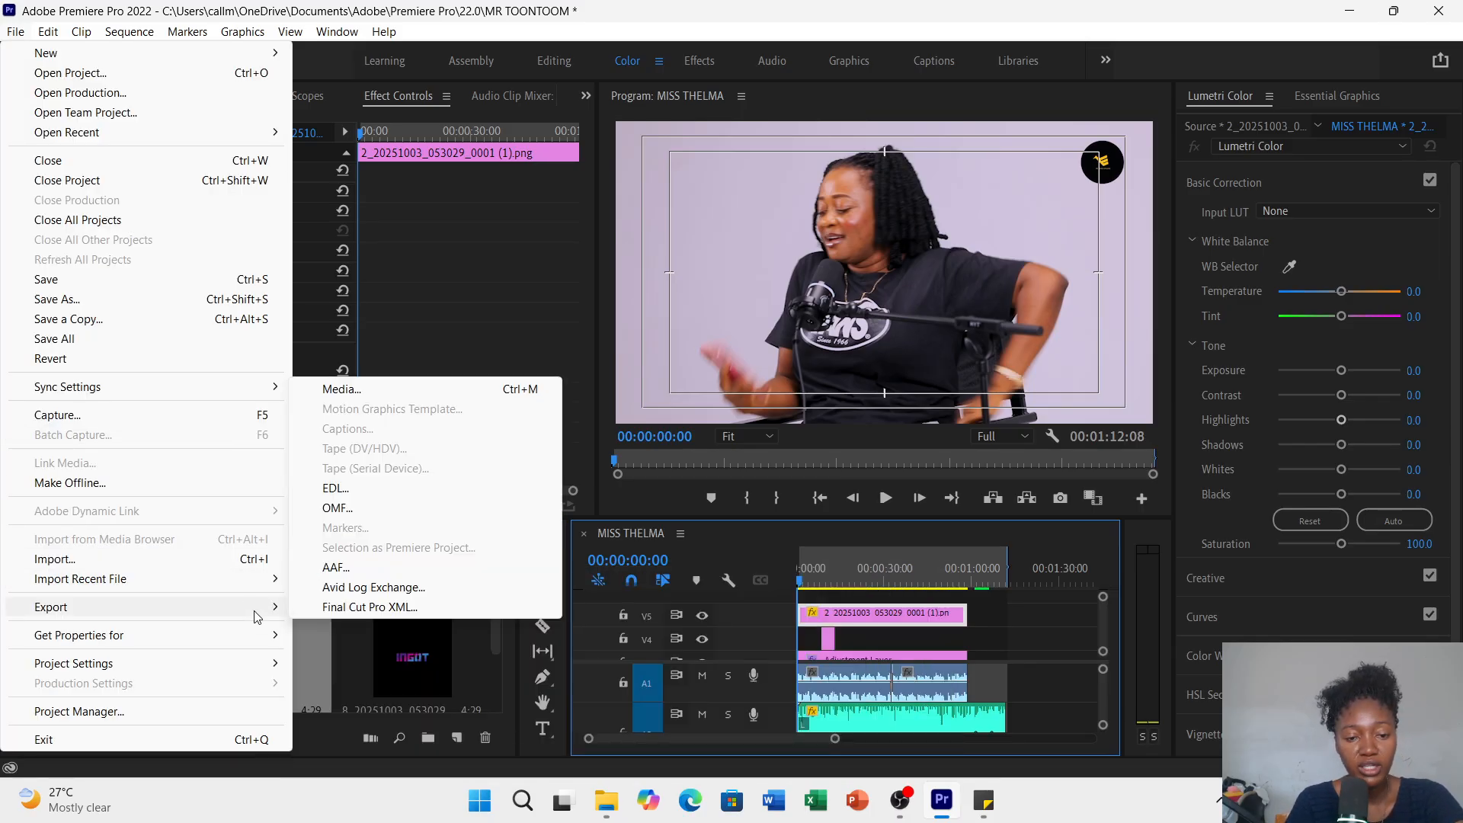
{"action": "left_click", "coordinate": [368, 391]}
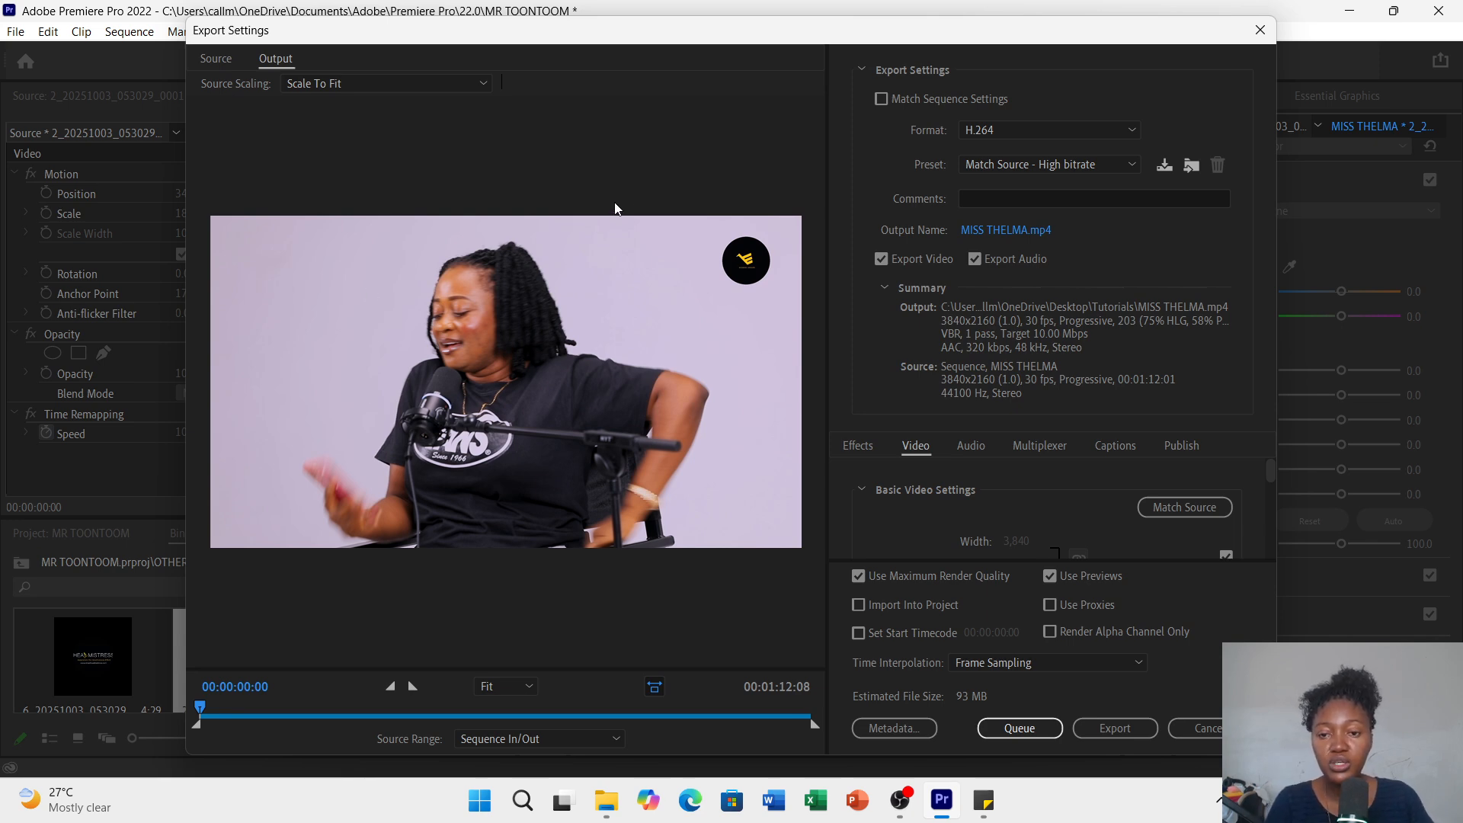
- Save the export's output file as an MP4 in the desktop Tutorials folder, keeping the suggested file name, and dismiss the security pop-up
{"action": "left_click", "coordinate": [987, 231]}
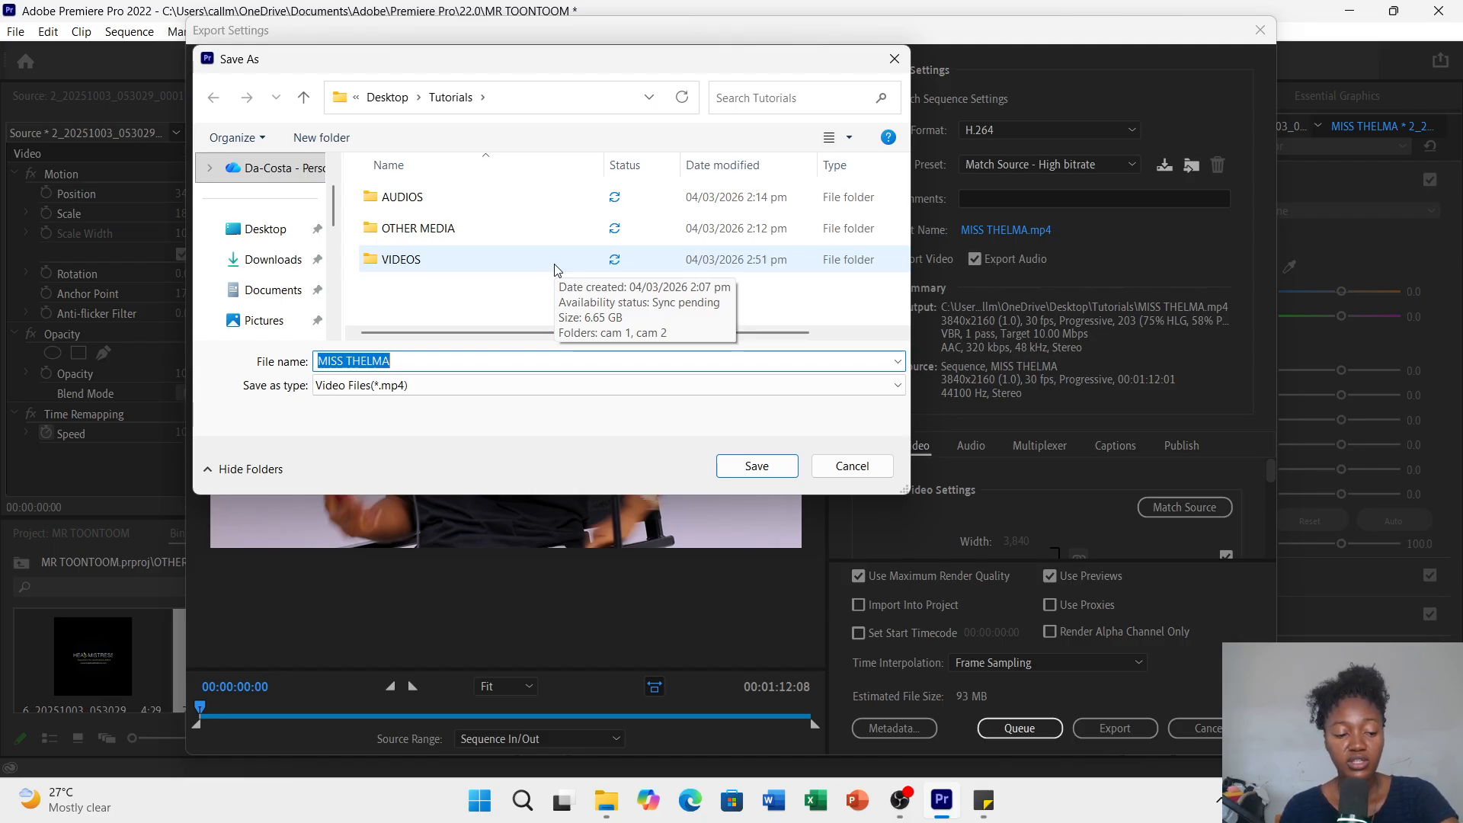
{"action": "left_click", "coordinate": [763, 469]}
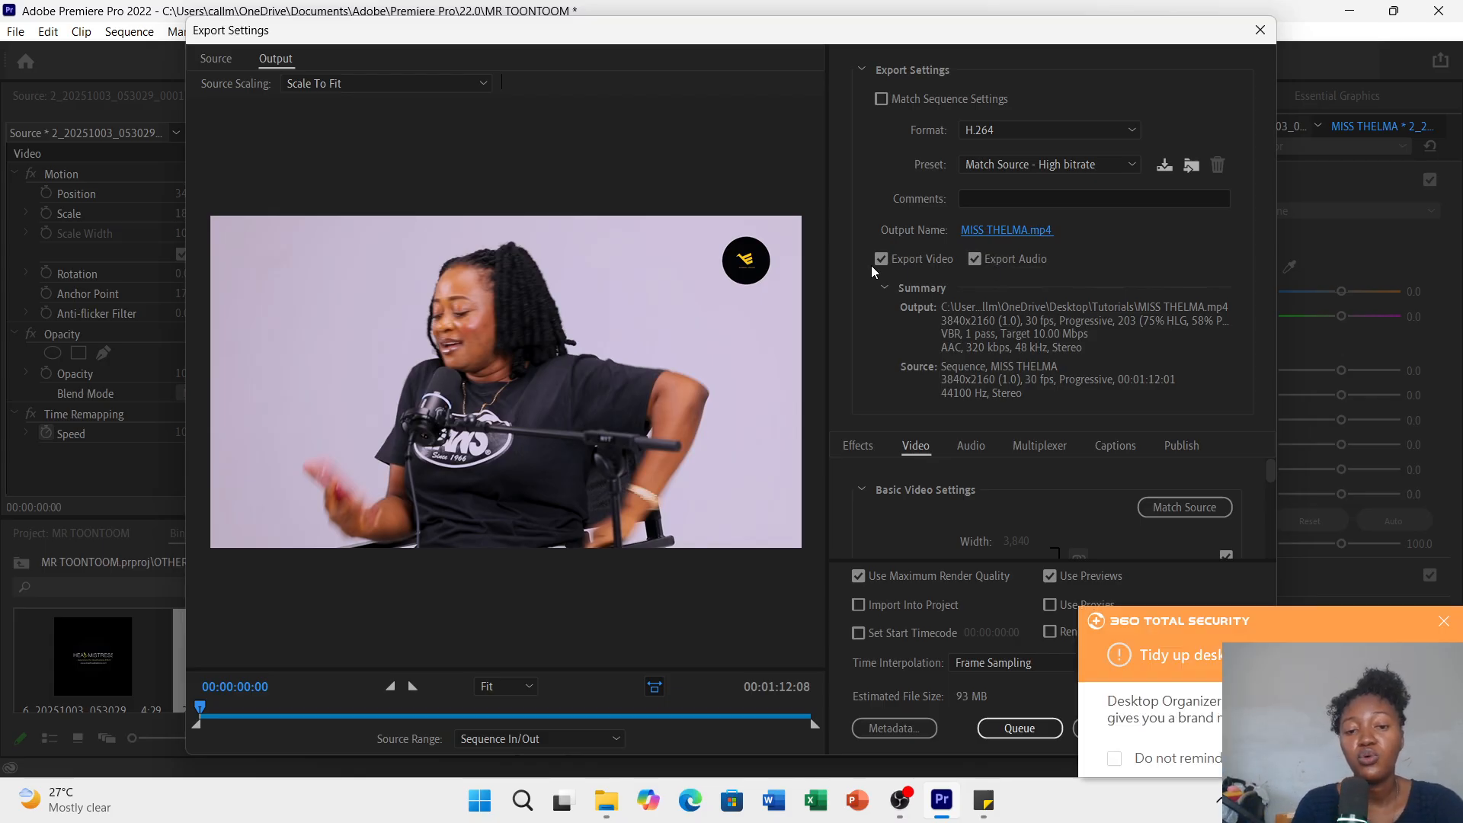
{"action": "left_click", "coordinate": [1443, 621]}
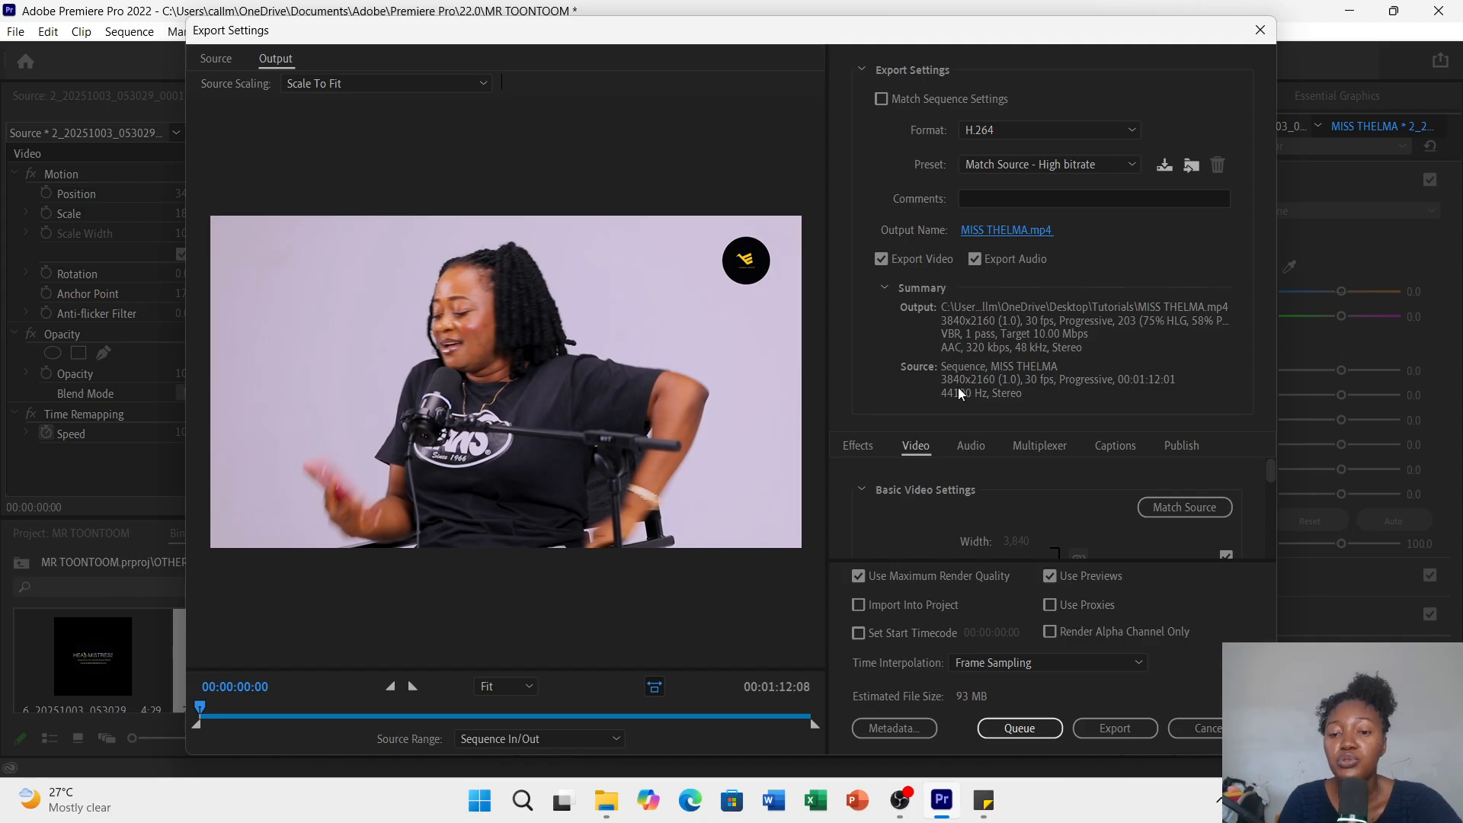
- Review the effects, video and audio export settings down to the audio bitrate, and export the sequence in H.264 with the Match Source - High bitrate preset
{"action": "left_click", "coordinate": [870, 447]}
{"action": "left_click", "coordinate": [917, 448]}
{"action": "left_click", "coordinate": [960, 446]}
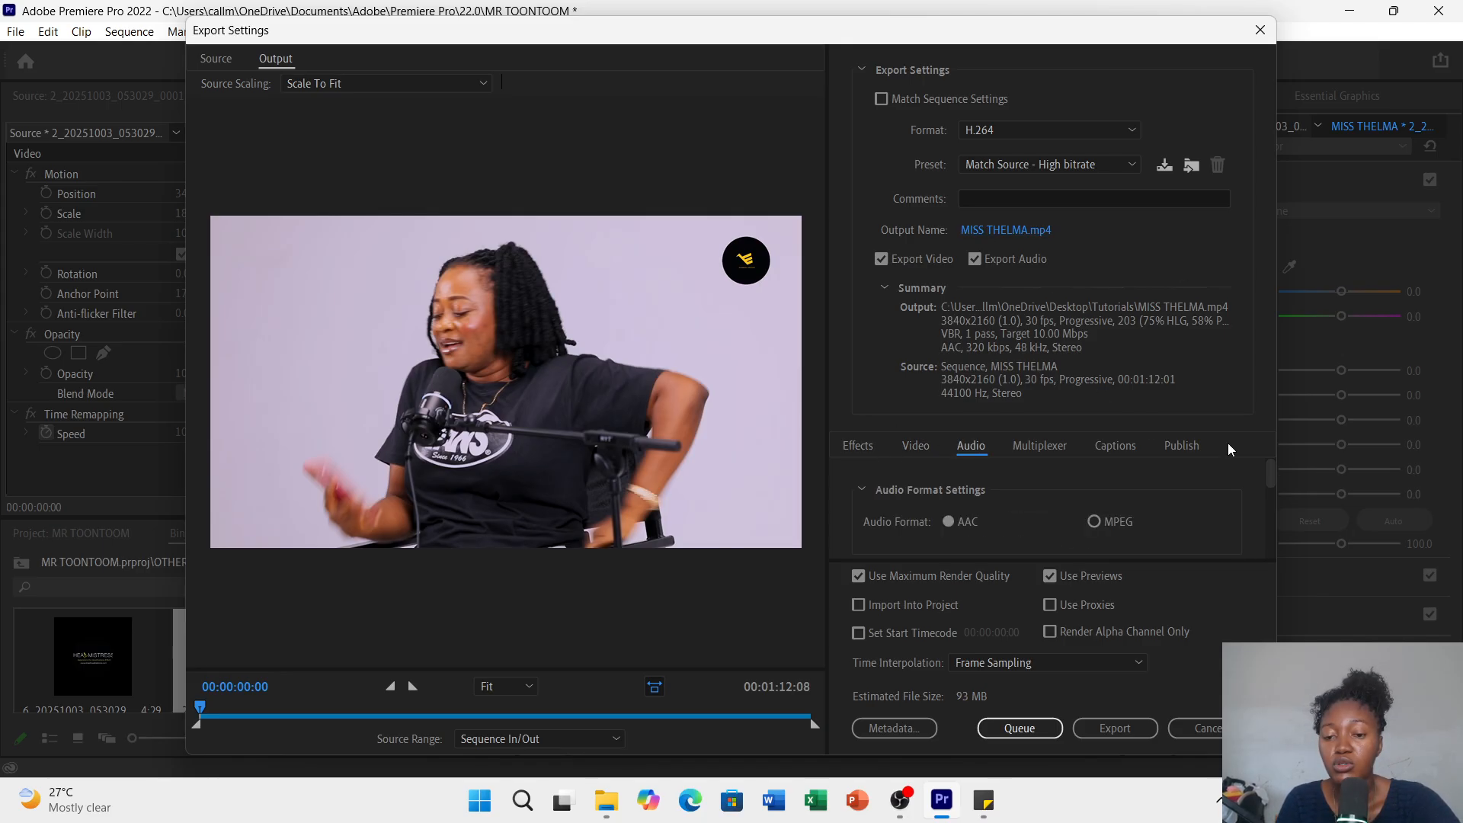
{"action": "left_click_drag", "start_coordinate": [1270, 474], "coordinate": [1276, 550]}
{"action": "left_click_drag", "start_coordinate": [1279, 520], "coordinate": [1268, 556]}
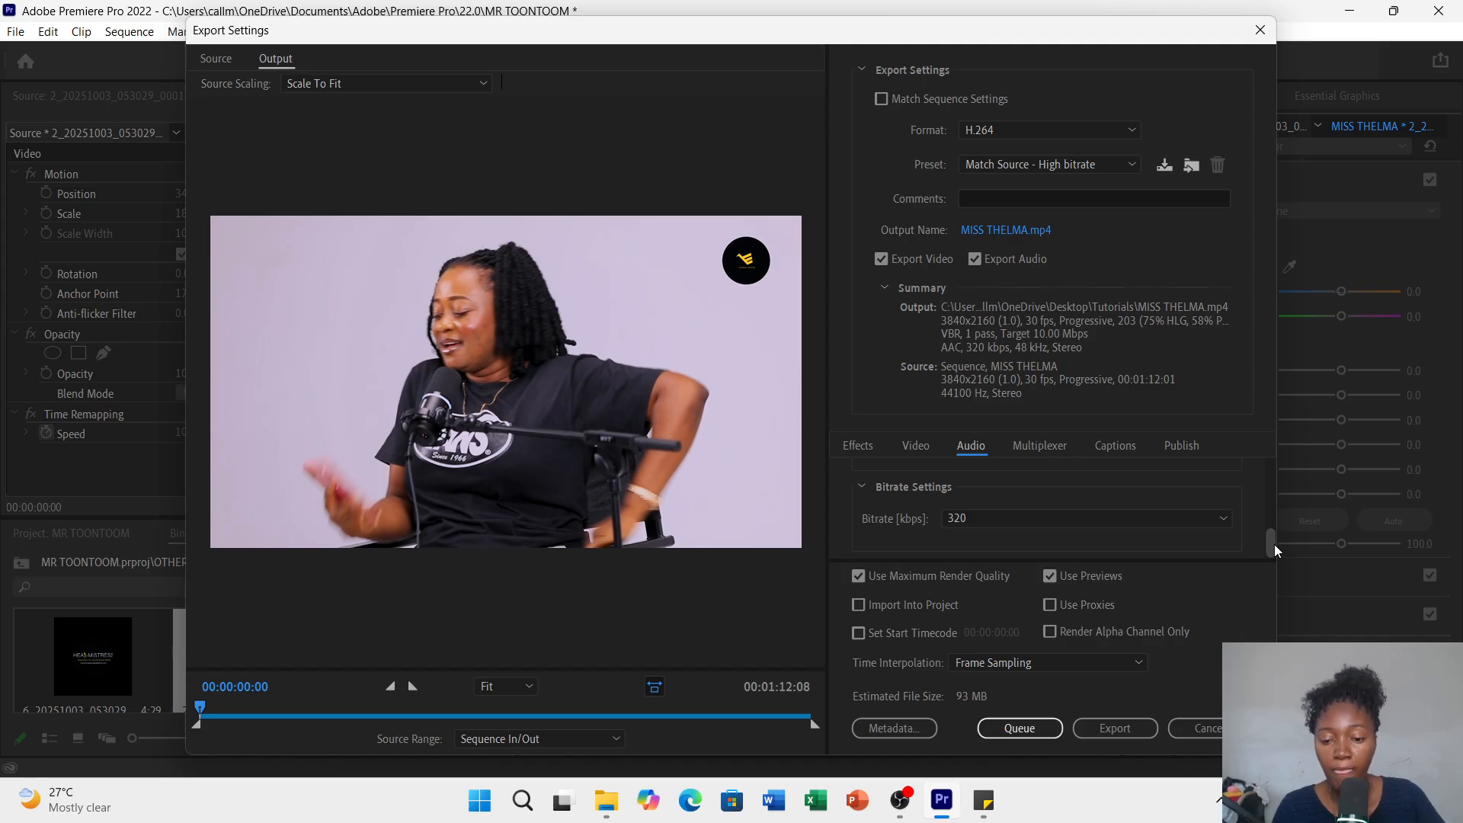
{"action": "left_click", "coordinate": [1108, 730]}
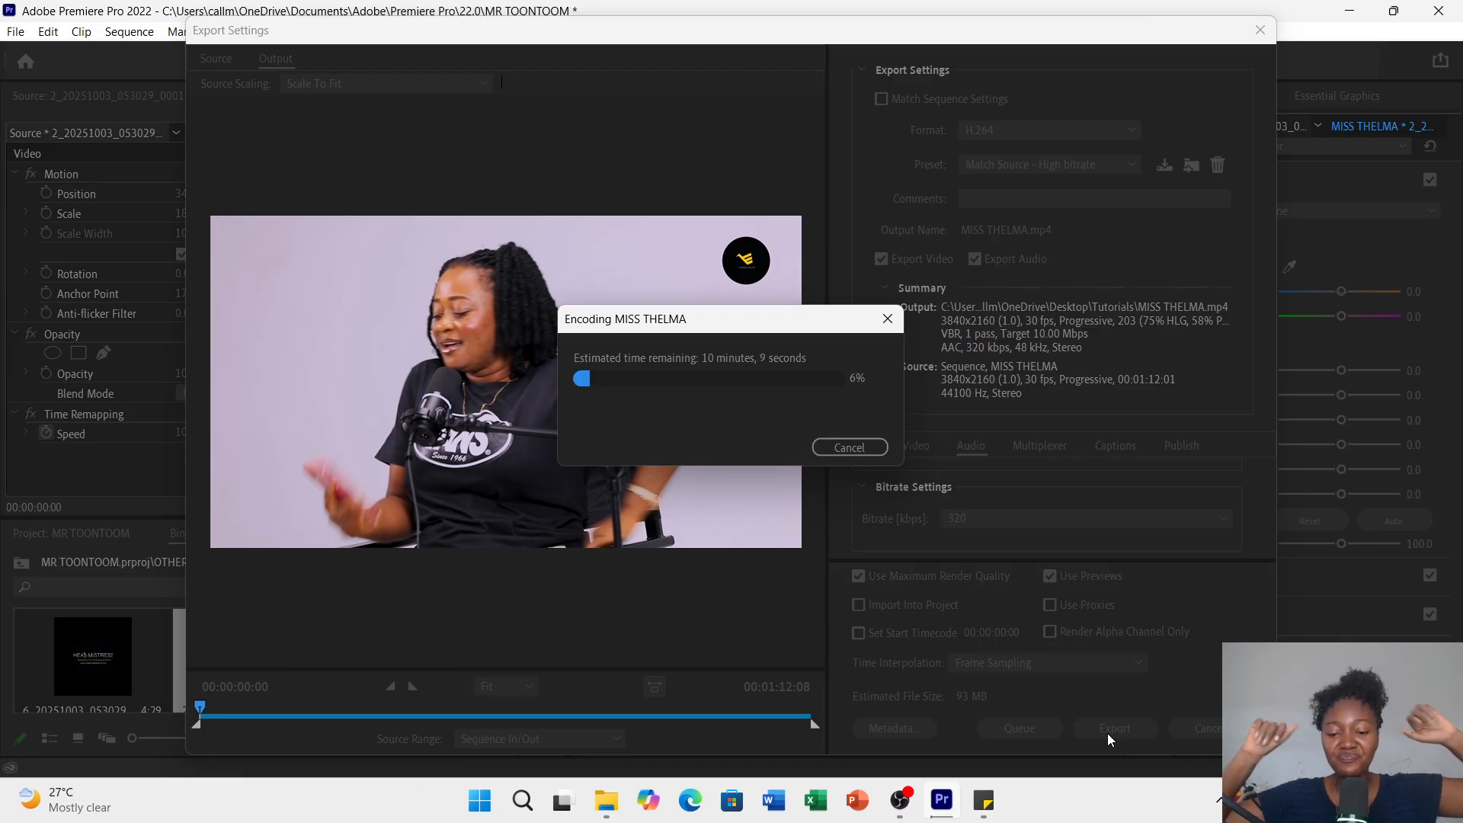
{"action": "left_click", "coordinate": [900, 800]}
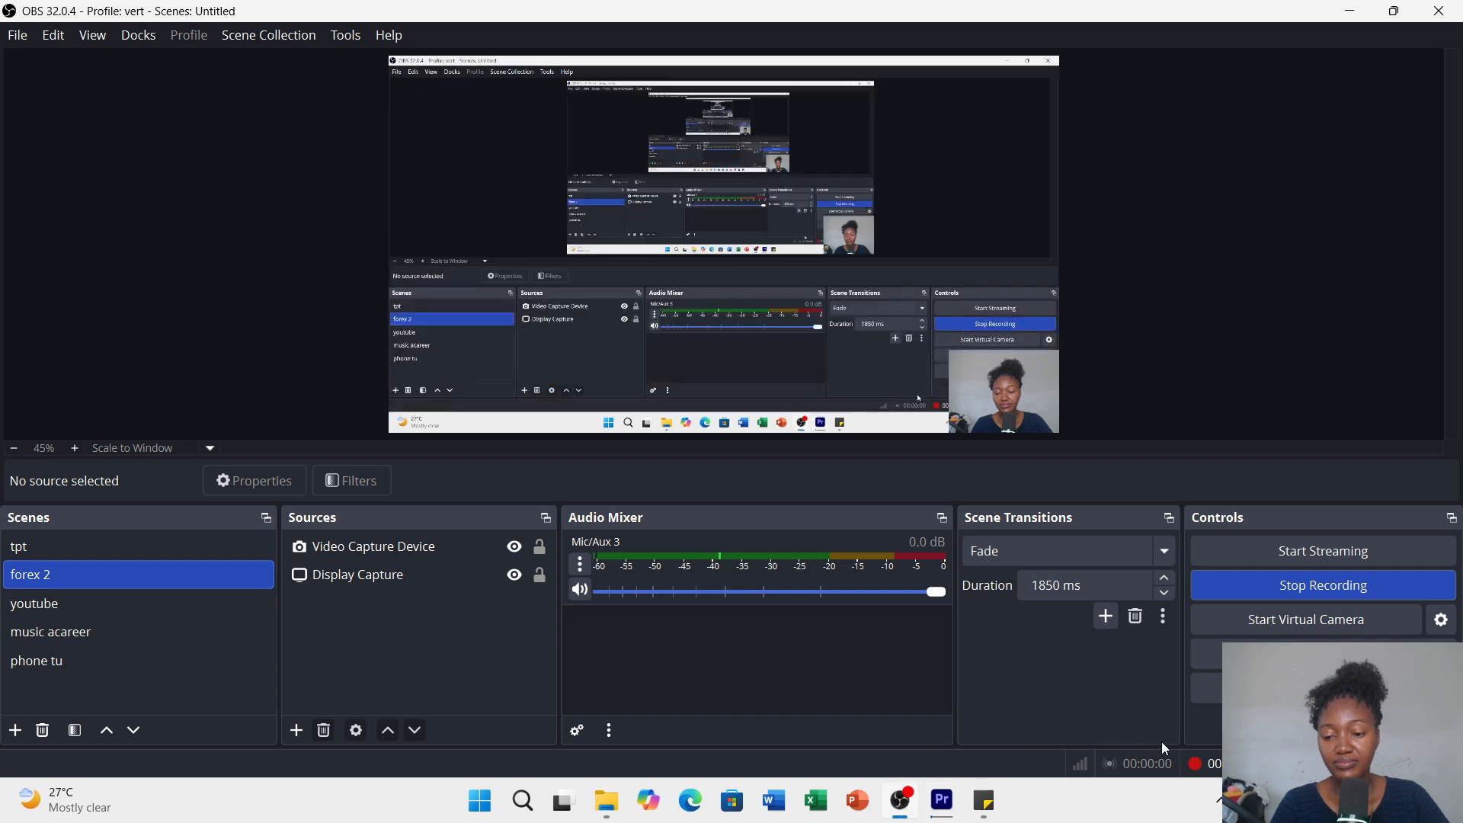